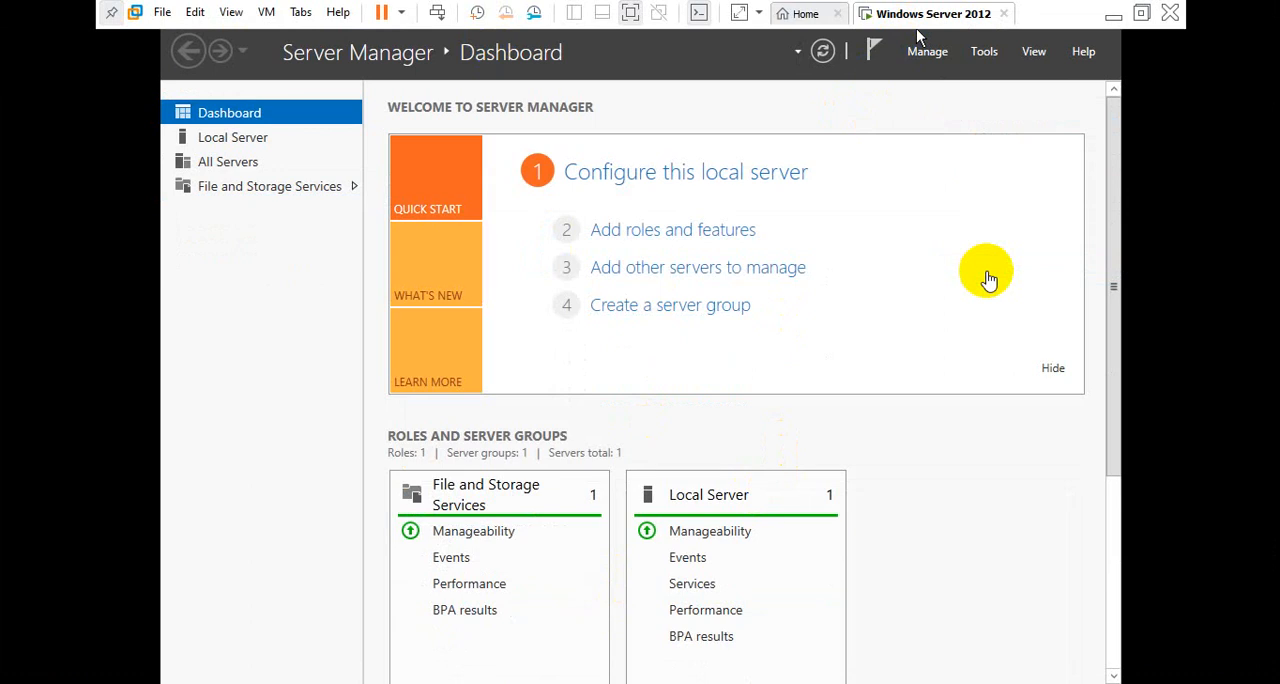
Rename the virtual machine as Web Server in its settings
{"action": "key", "text": "ctrl+d"}
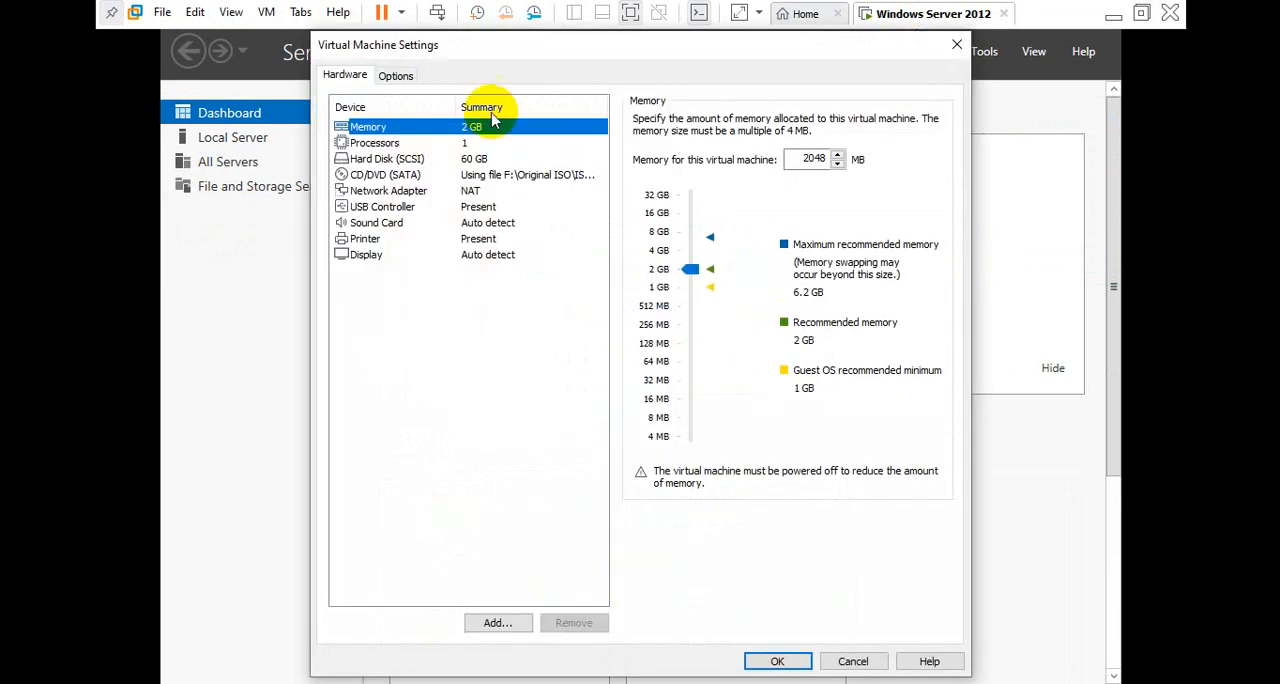
{"action": "left_click", "coordinate": [410, 80]}
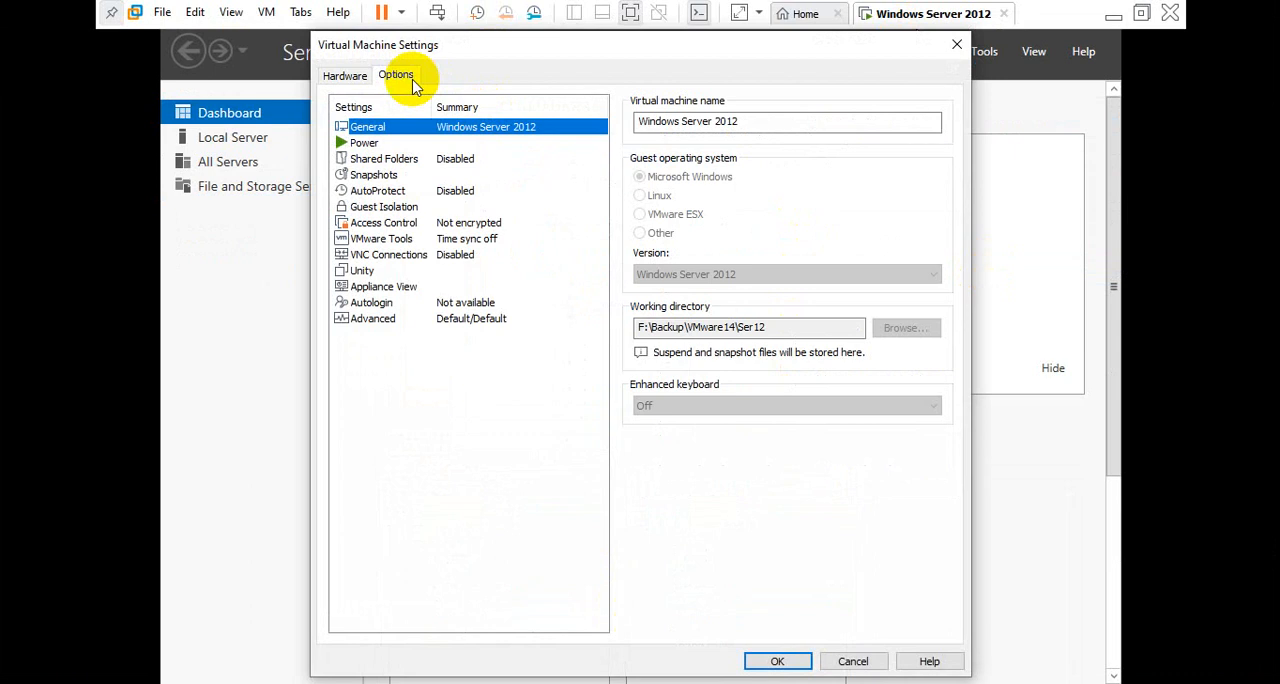
{"action": "left_click", "coordinate": [757, 128]}
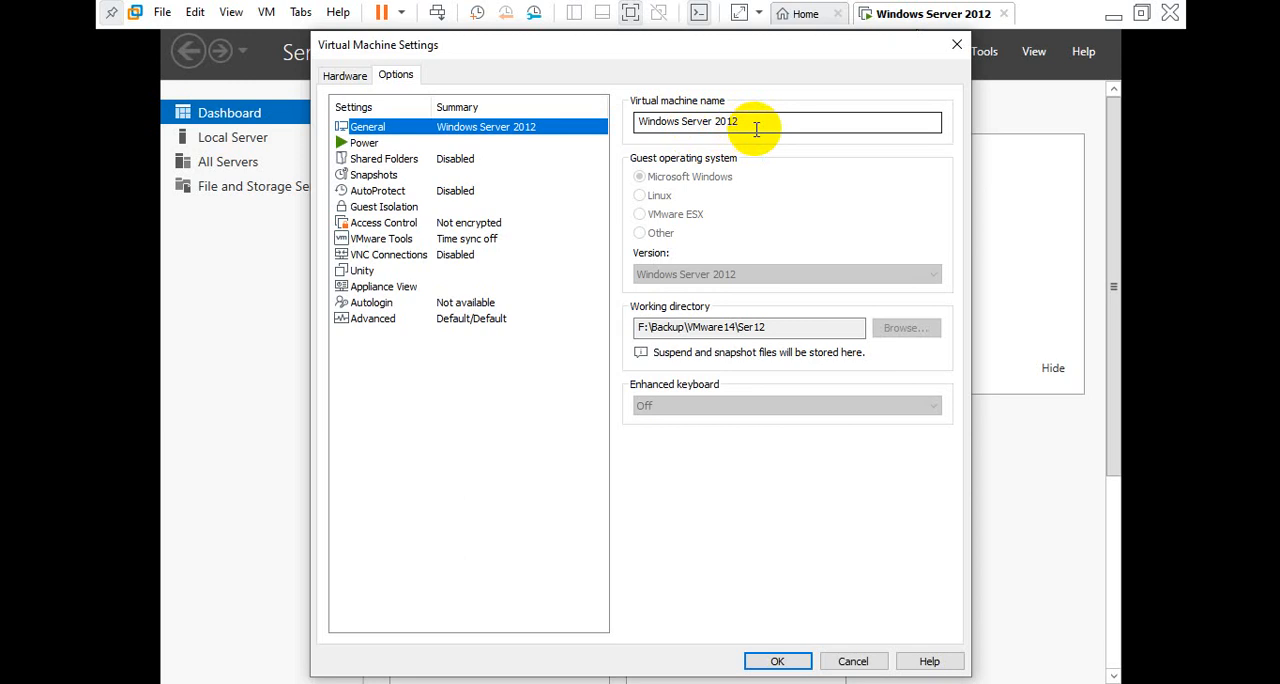
{"action": "left_click_drag", "start_coordinate": [755, 121], "coordinate": [567, 118]}
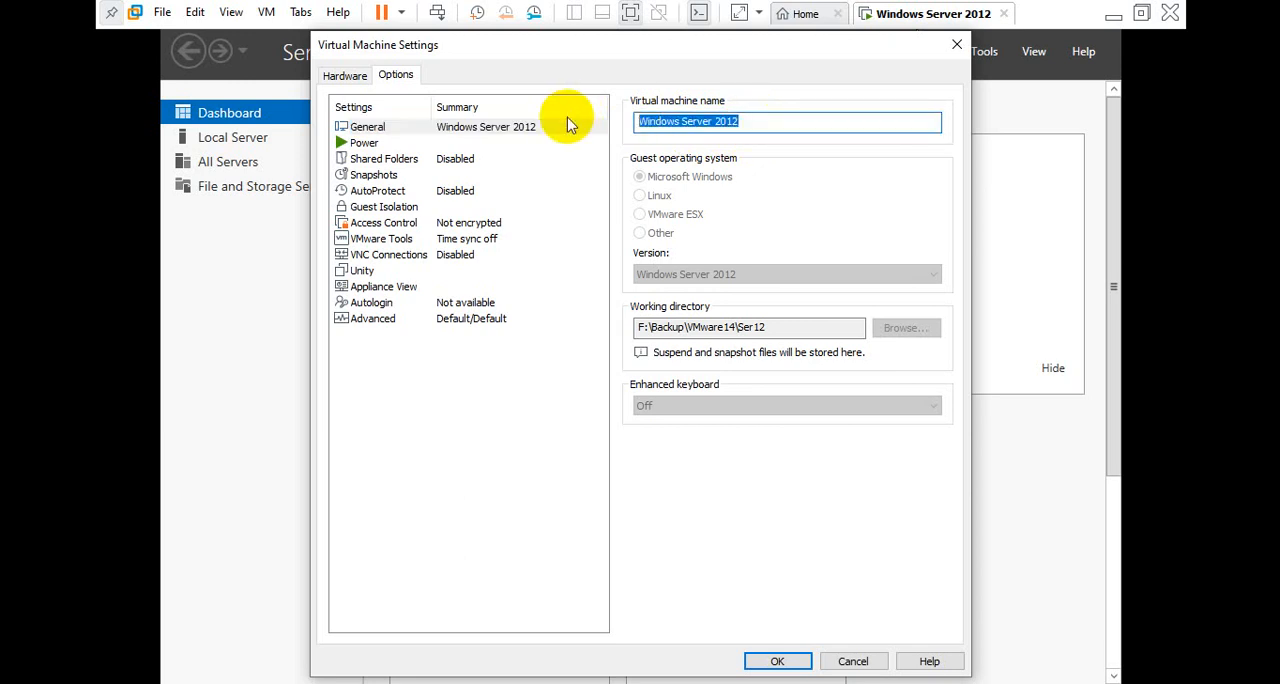
{"action": "type", "text": "Web"}
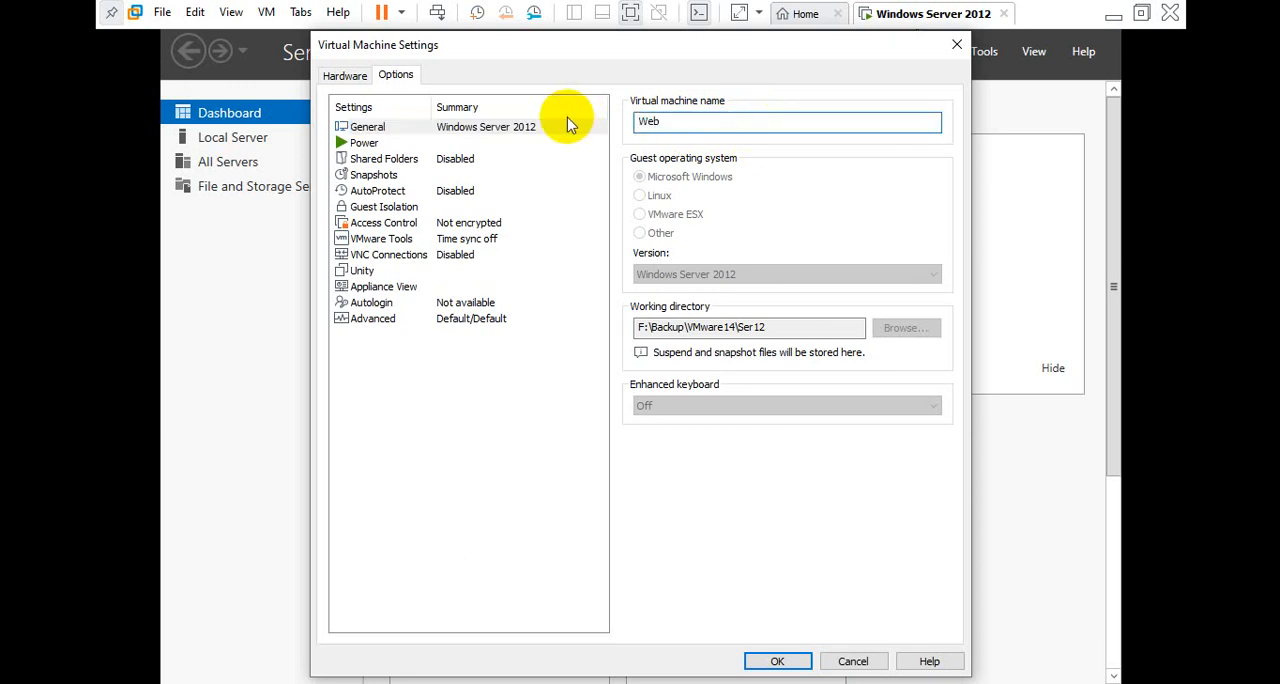
{"action": "type", "text": " Server"}
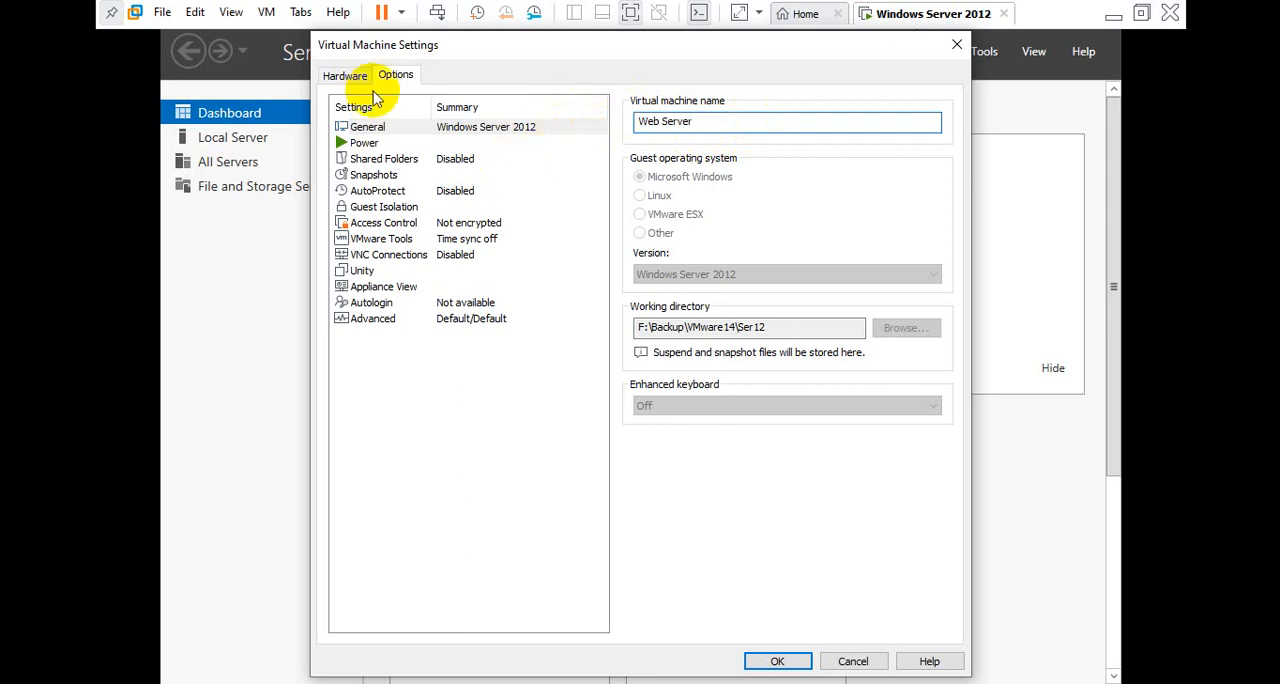
Connect the virtual machine's network adapter to LAN Segment 1 and apply the virtual machine settings
{"action": "left_click", "coordinate": [350, 77]}
{"action": "left_click", "coordinate": [400, 191]}
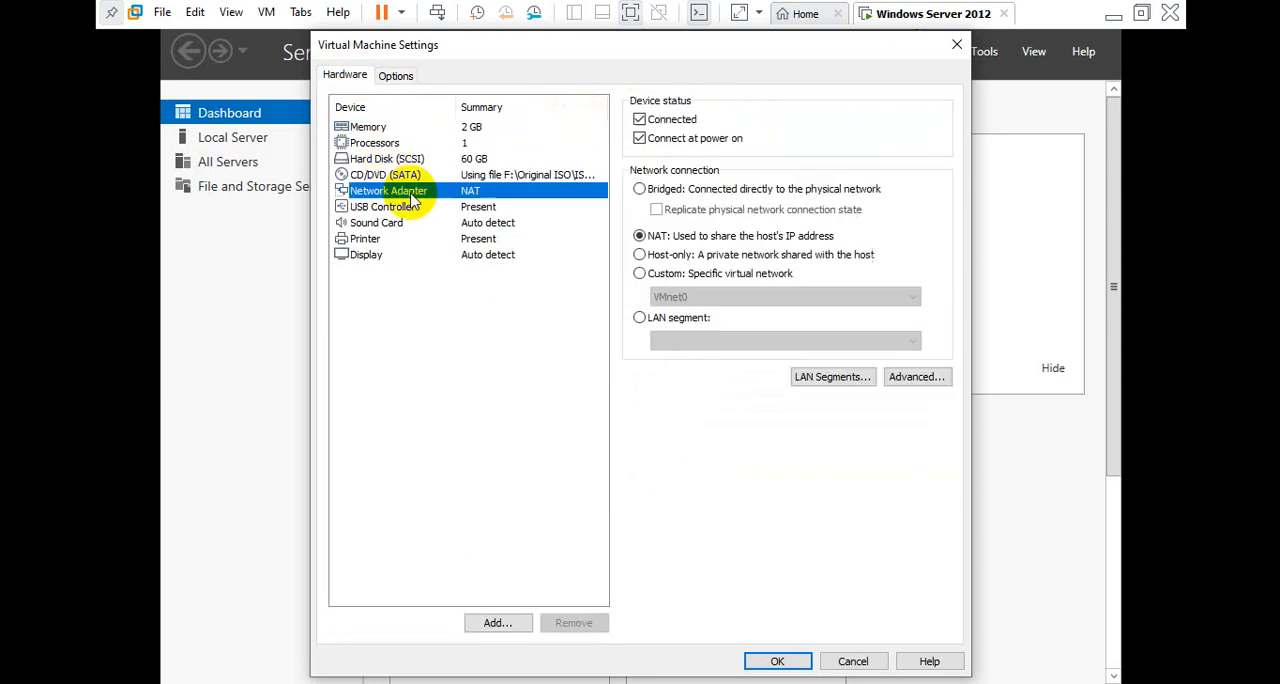
{"action": "left_click", "coordinate": [677, 320]}
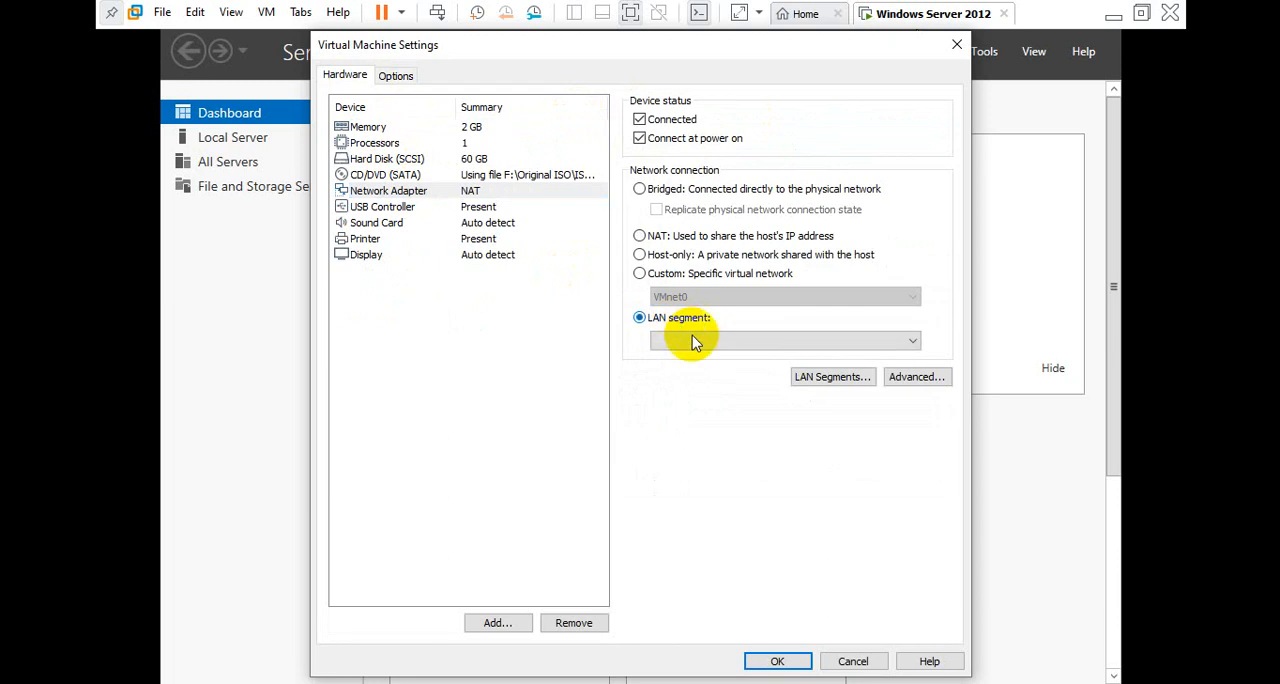
{"action": "left_click", "coordinate": [694, 340]}
{"action": "left_click", "coordinate": [688, 358]}
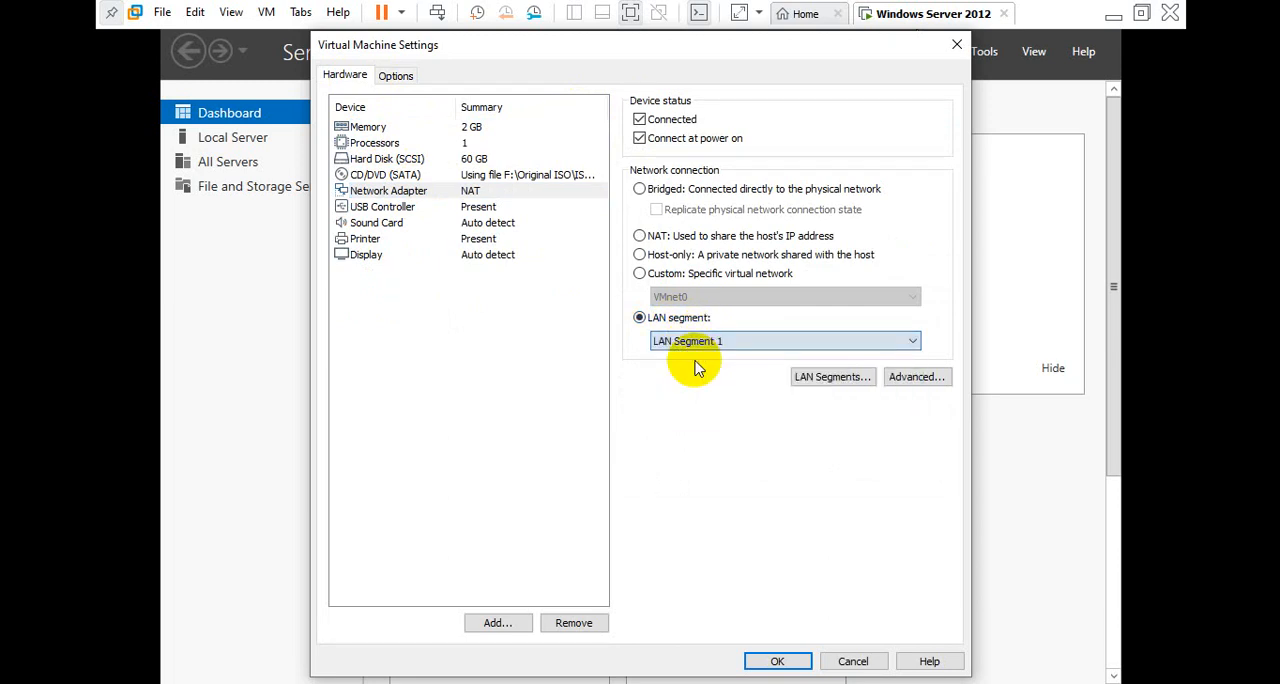
{"action": "left_click", "coordinate": [780, 661]}
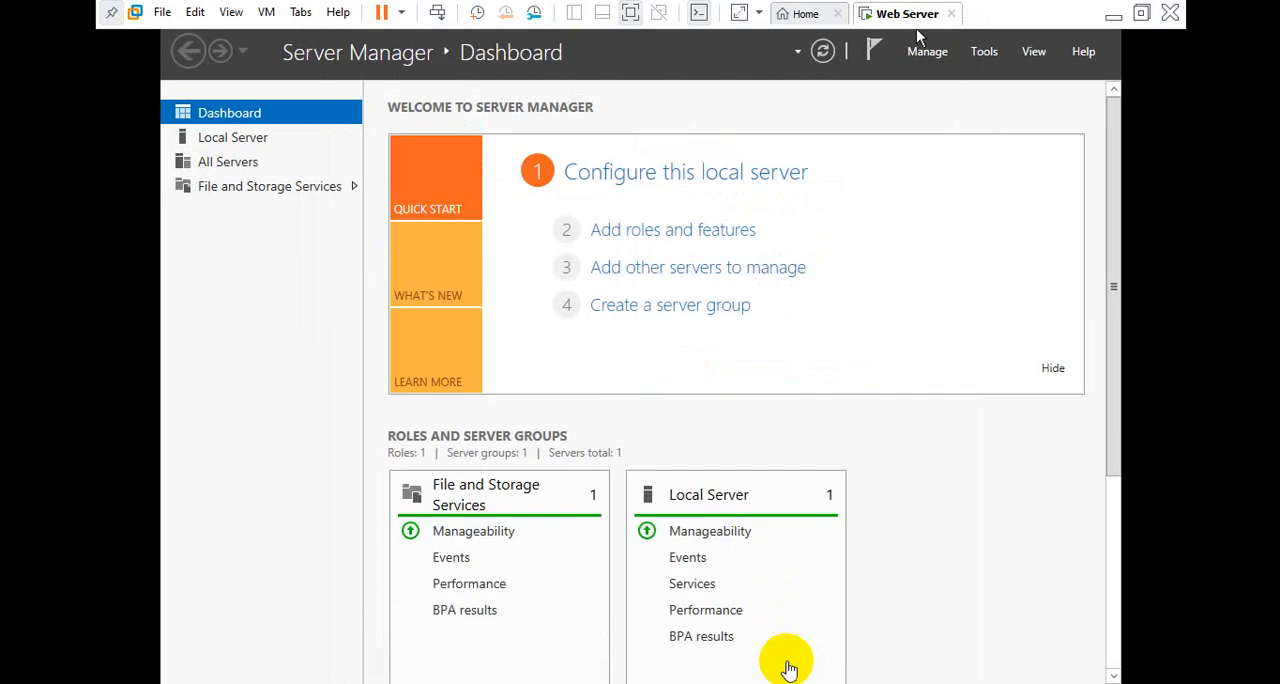
Check the Ethernet0 connection details of the local server, including its IPv4 address
{"action": "left_click", "coordinate": [420, 323]}
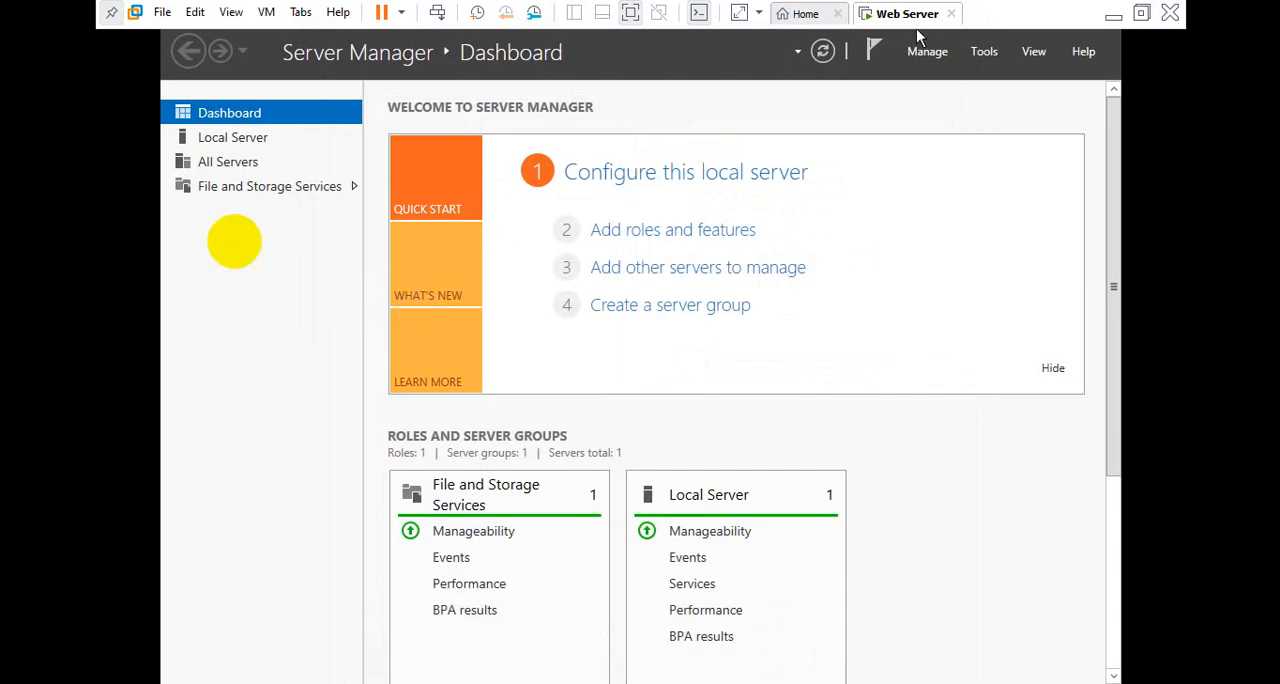
{"action": "left_click", "coordinate": [240, 138]}
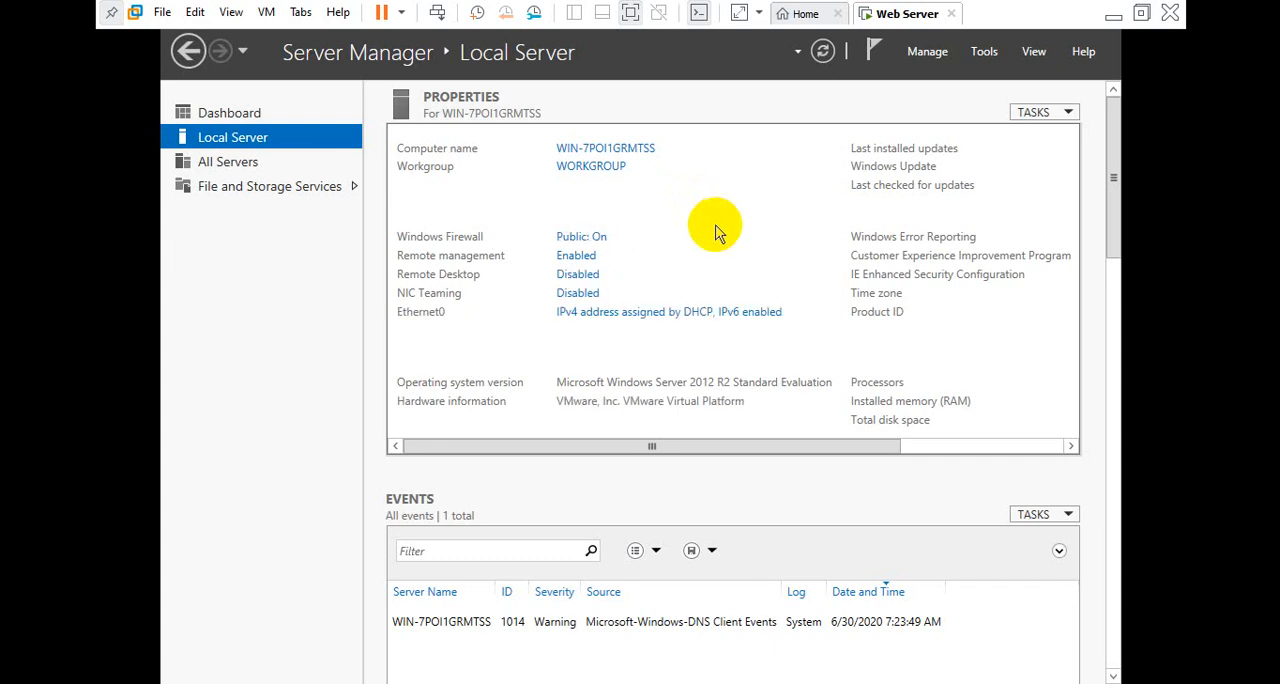
{"action": "left_click", "coordinate": [716, 315]}
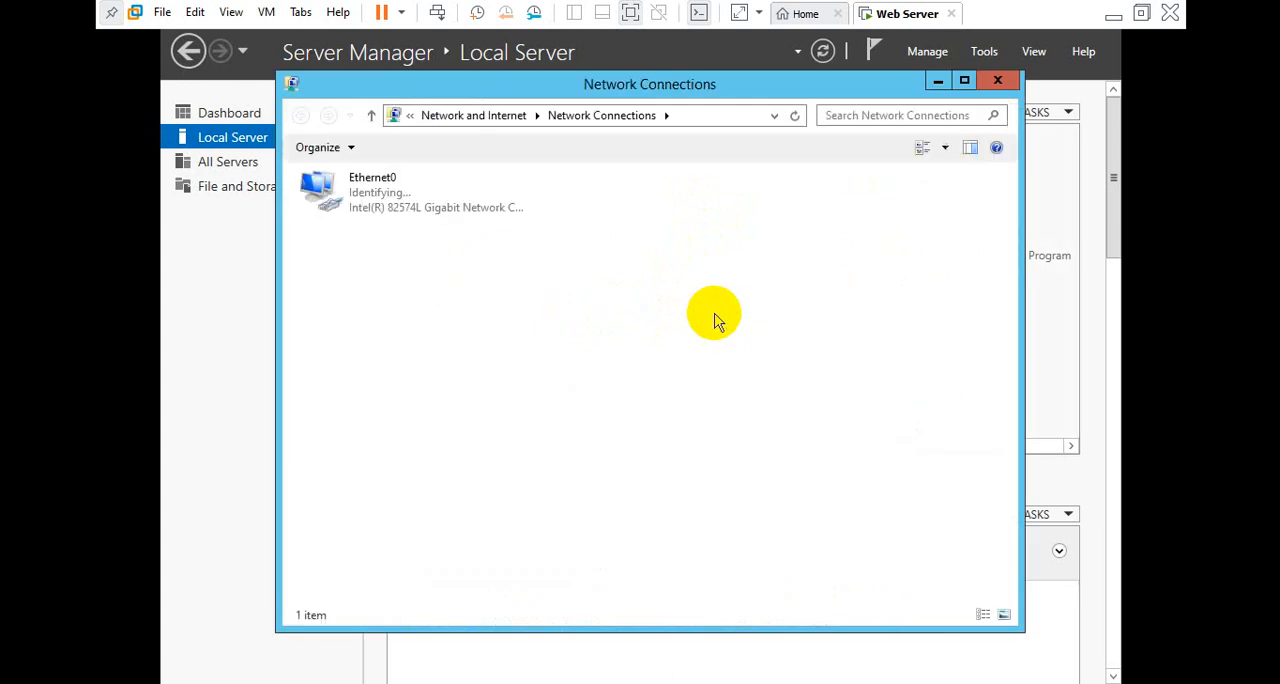
{"action": "left_click", "coordinate": [373, 206]}
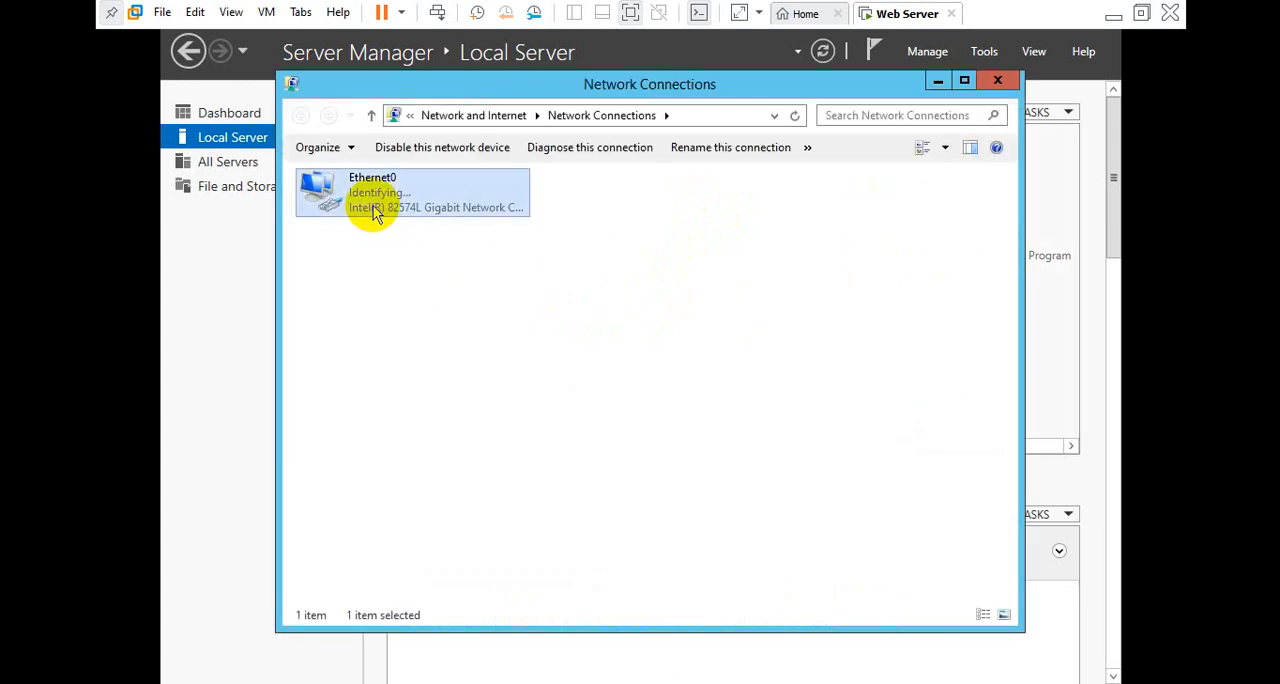
{"action": "double_click", "coordinate": [373, 205]}
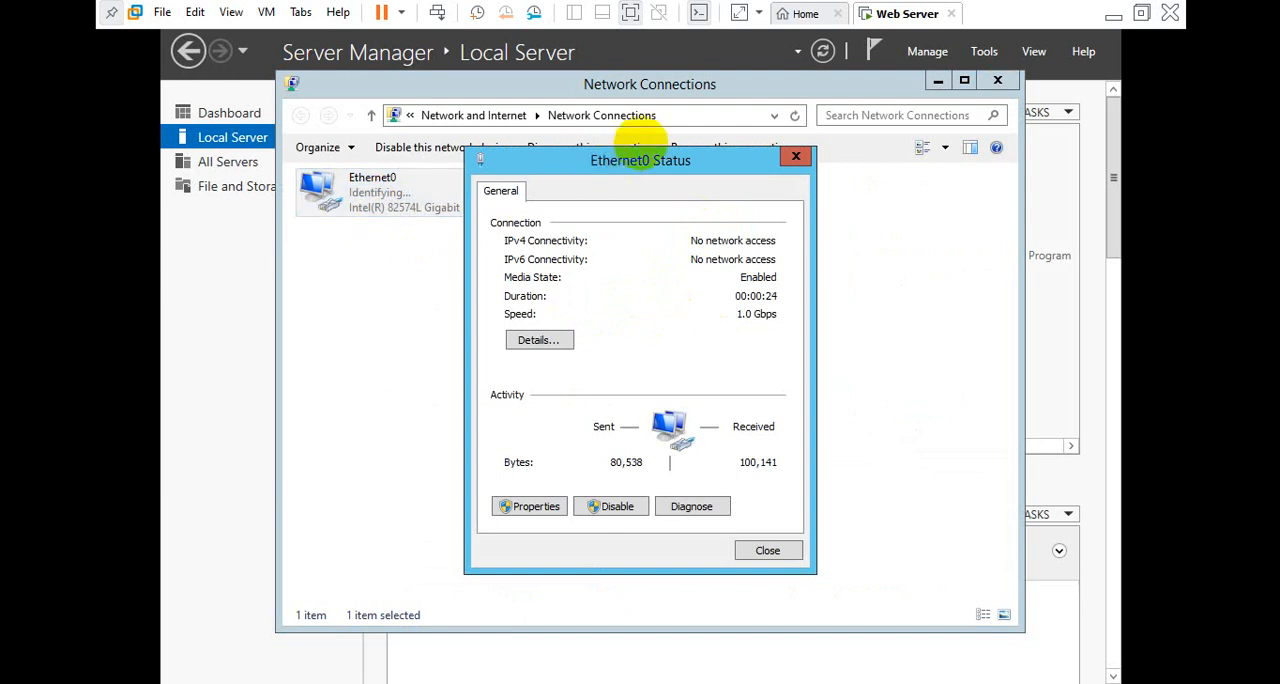
{"action": "left_click_drag", "start_coordinate": [640, 141], "coordinate": [641, 143]}
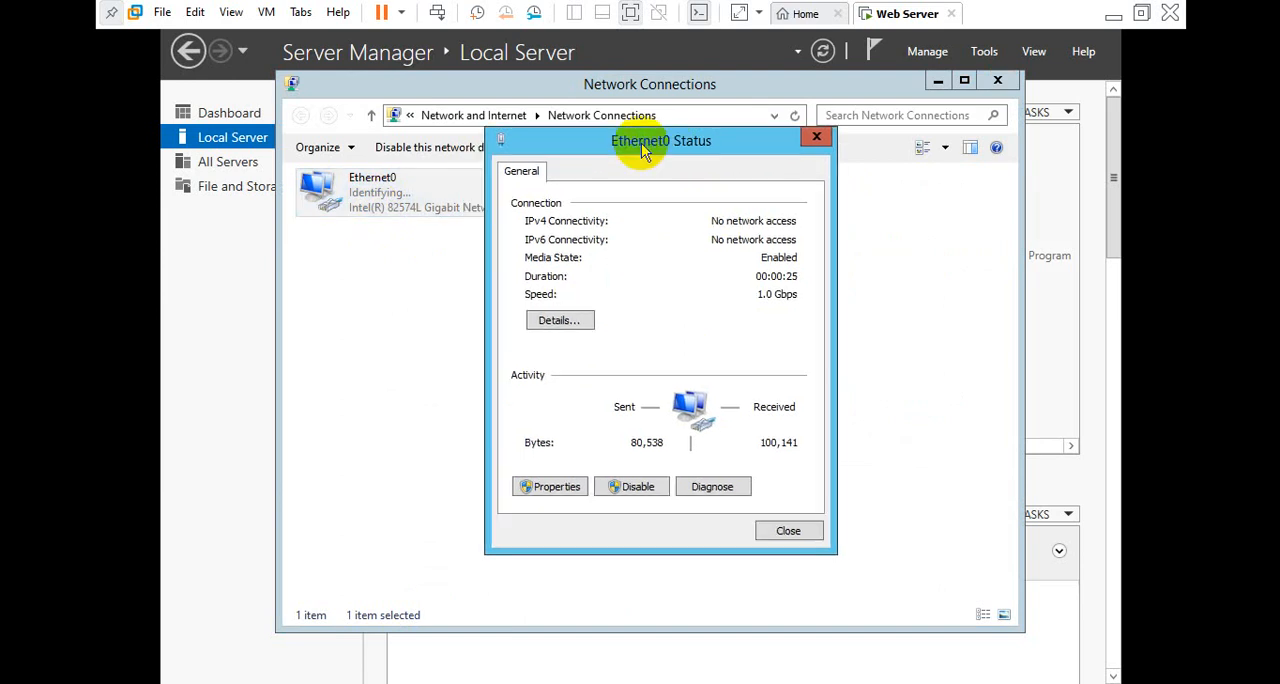
{"action": "left_click", "coordinate": [559, 321]}
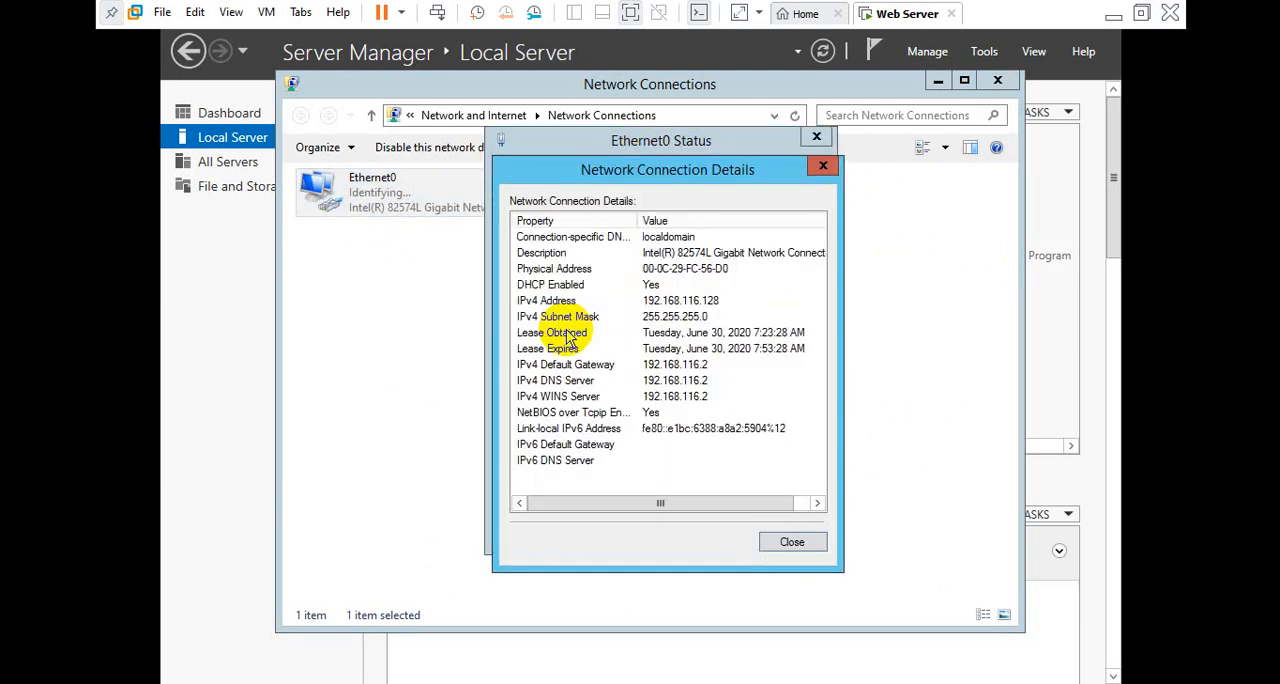
{"action": "left_click", "coordinate": [652, 302]}
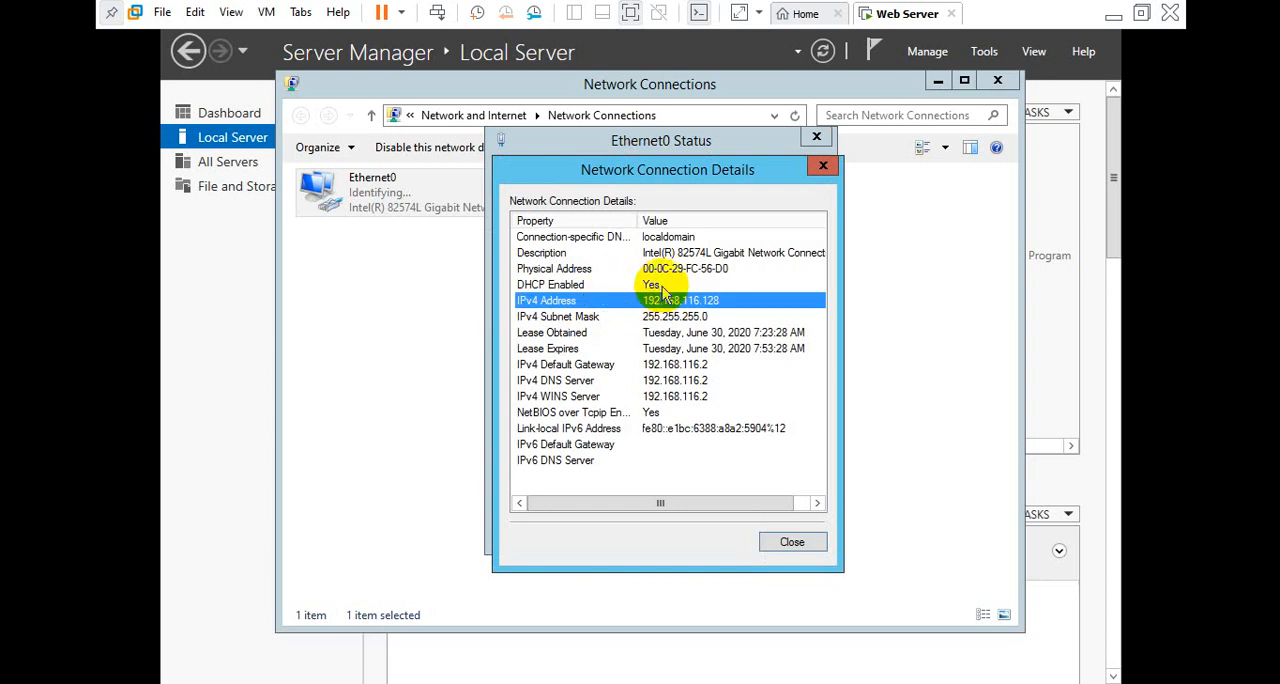
{"action": "key", "text": "Escape"}
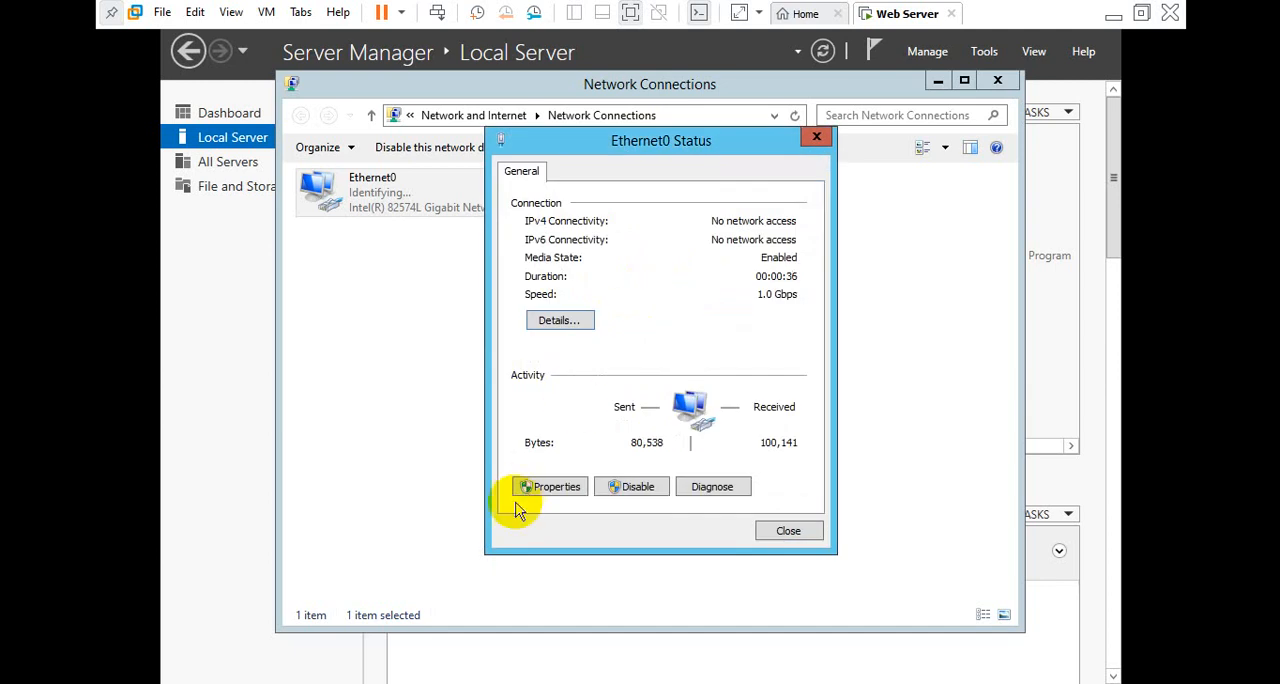
Disable IPv6 on Ethernet0 and assign static IPv4 address 192.168.1.2, subnet mask 255.255.255.0 and preferred DNS server 192.168.1.2
{"action": "left_click", "coordinate": [553, 487]}
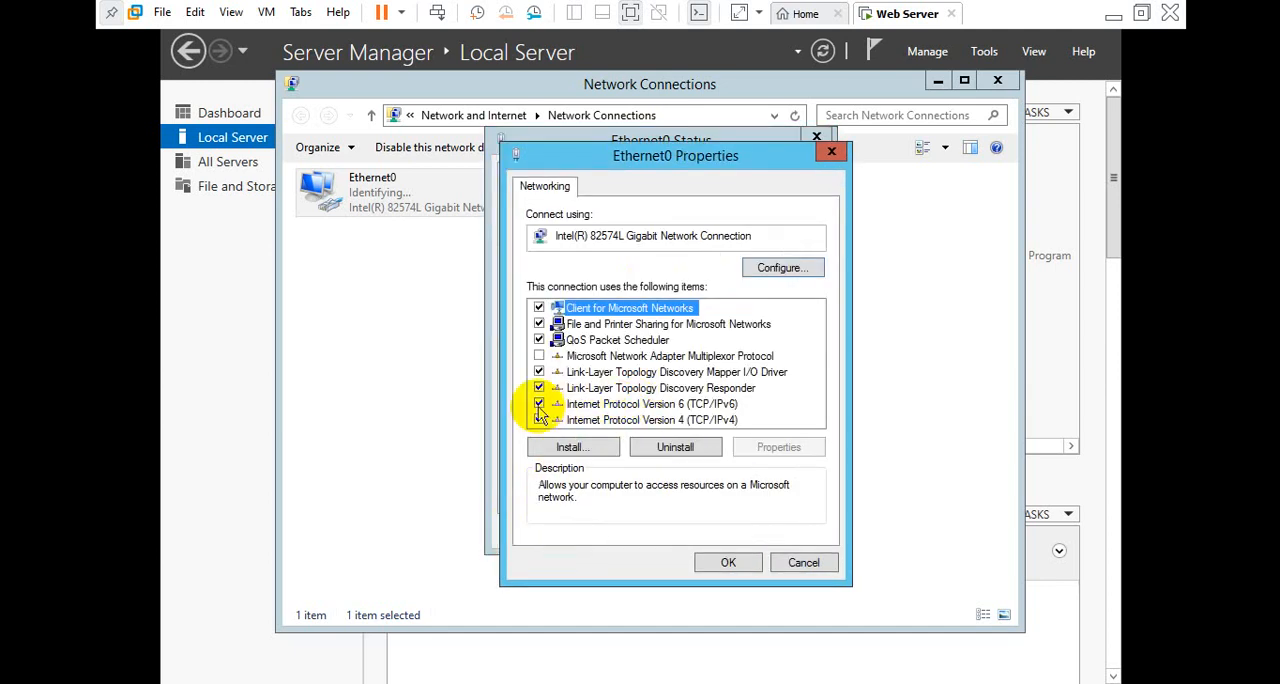
{"action": "left_click", "coordinate": [539, 403]}
{"action": "double_click", "coordinate": [607, 421]}
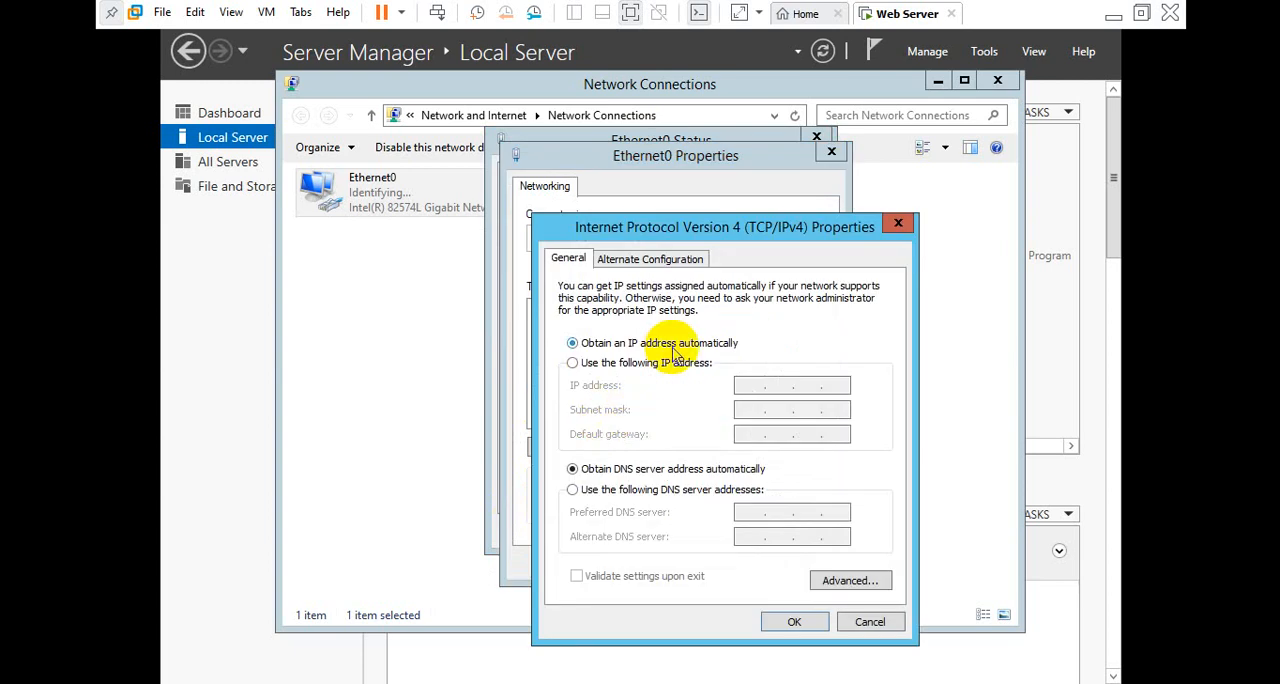
{"action": "left_click", "coordinate": [647, 364]}
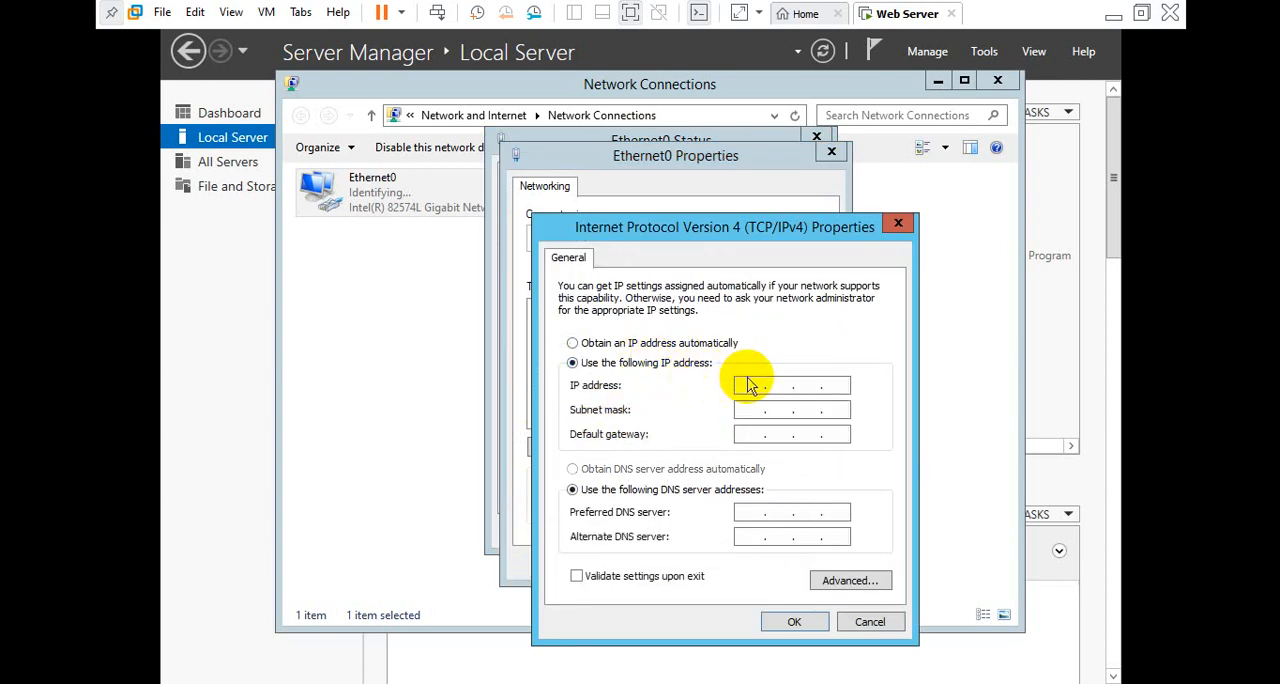
{"action": "type", "text": "192168"}
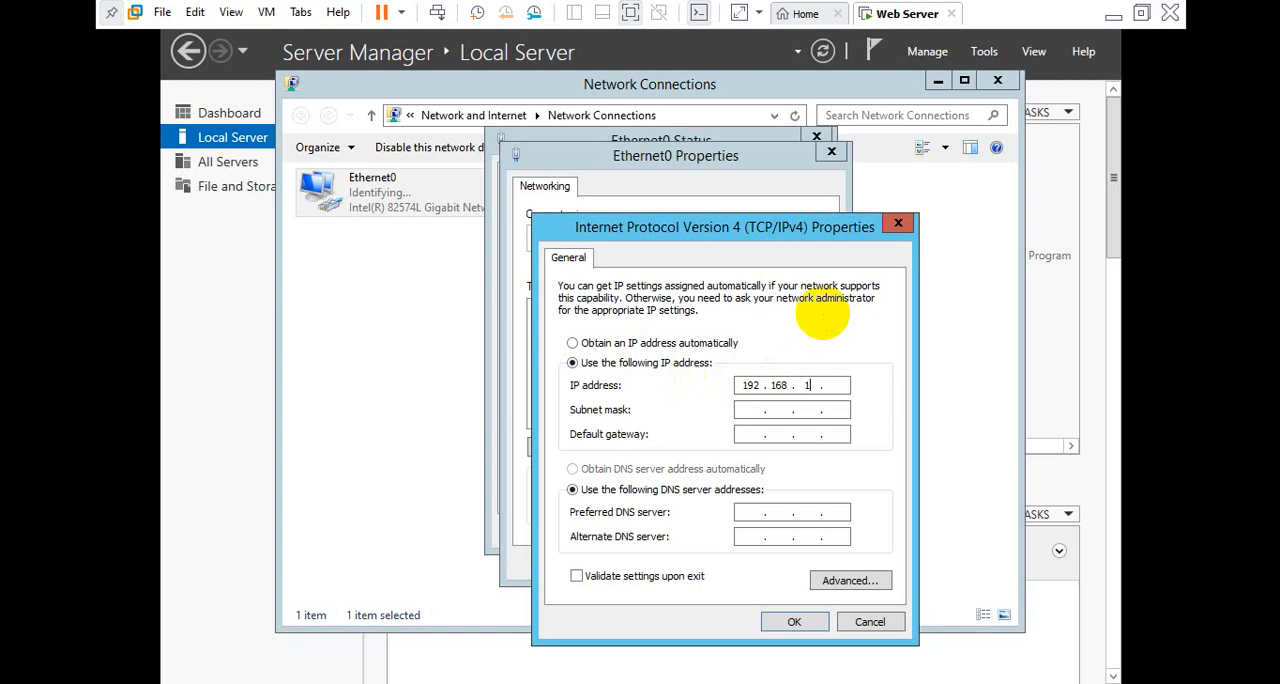
{"action": "key", "text": "Tab"}
{"action": "key", "text": "Tab"}
{"action": "key", "text": "Tab"}
{"action": "key", "text": "Tab"}
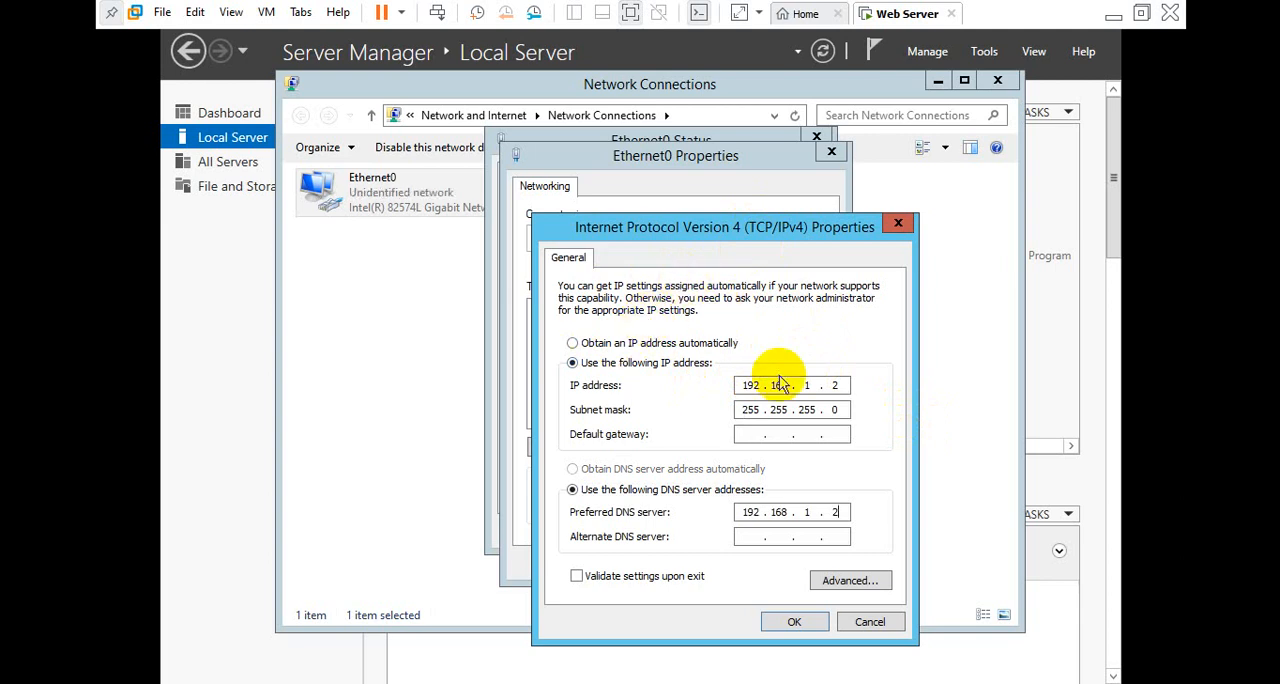
{"action": "left_click", "coordinate": [794, 621]}
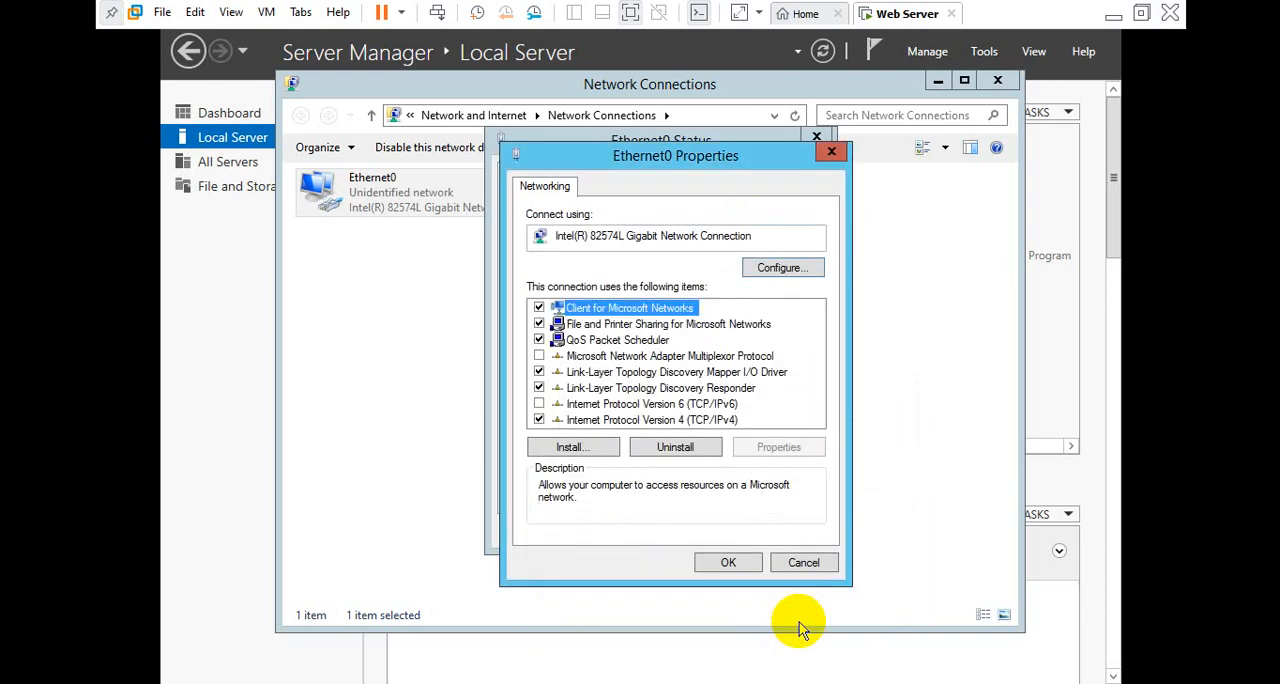
{"action": "left_click", "coordinate": [751, 570]}
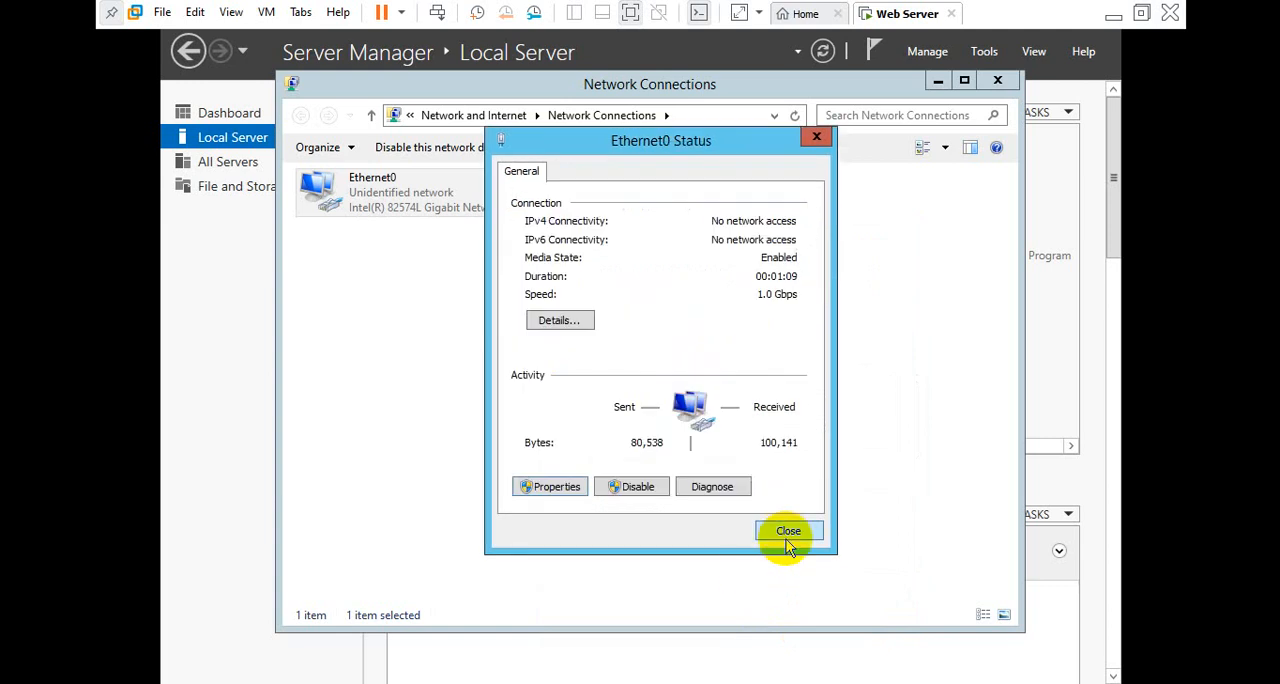
{"action": "left_click", "coordinate": [786, 529]}
Refresh the network connections and review Ethernet0's IPv4 address and DNS server in its connection details
{"action": "right_click", "coordinate": [593, 333]}
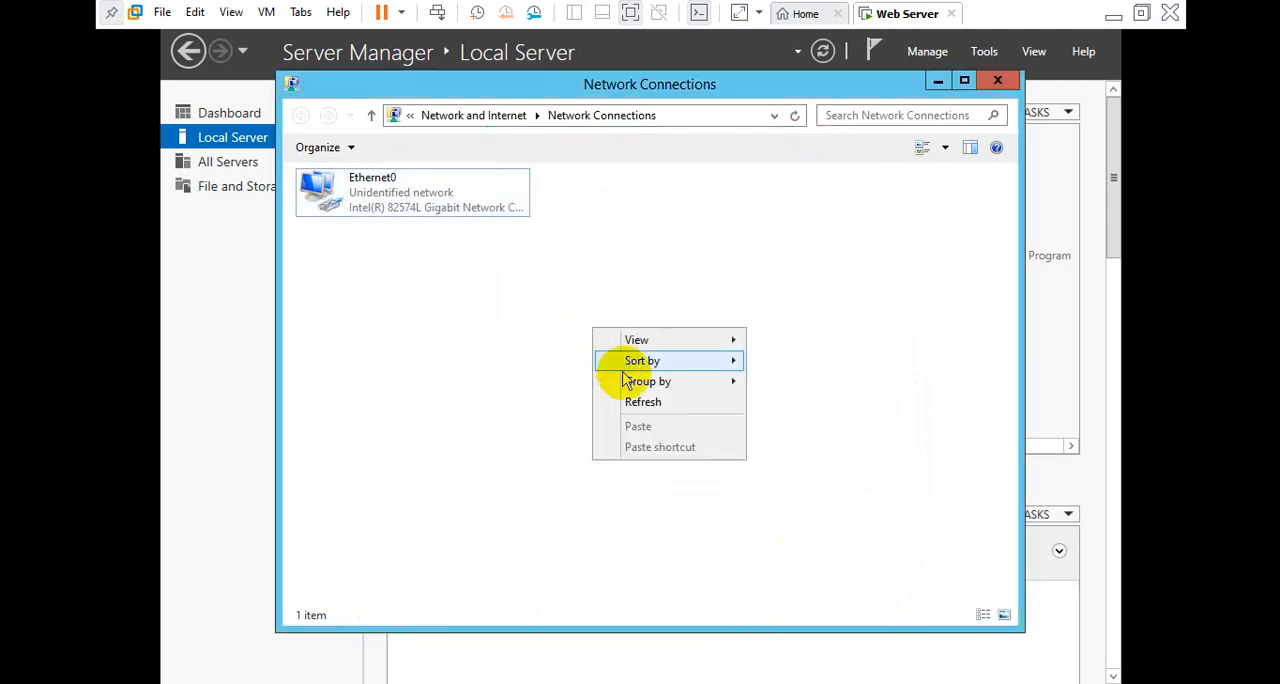
{"action": "left_click", "coordinate": [637, 403]}
{"action": "double_click", "coordinate": [420, 203]}
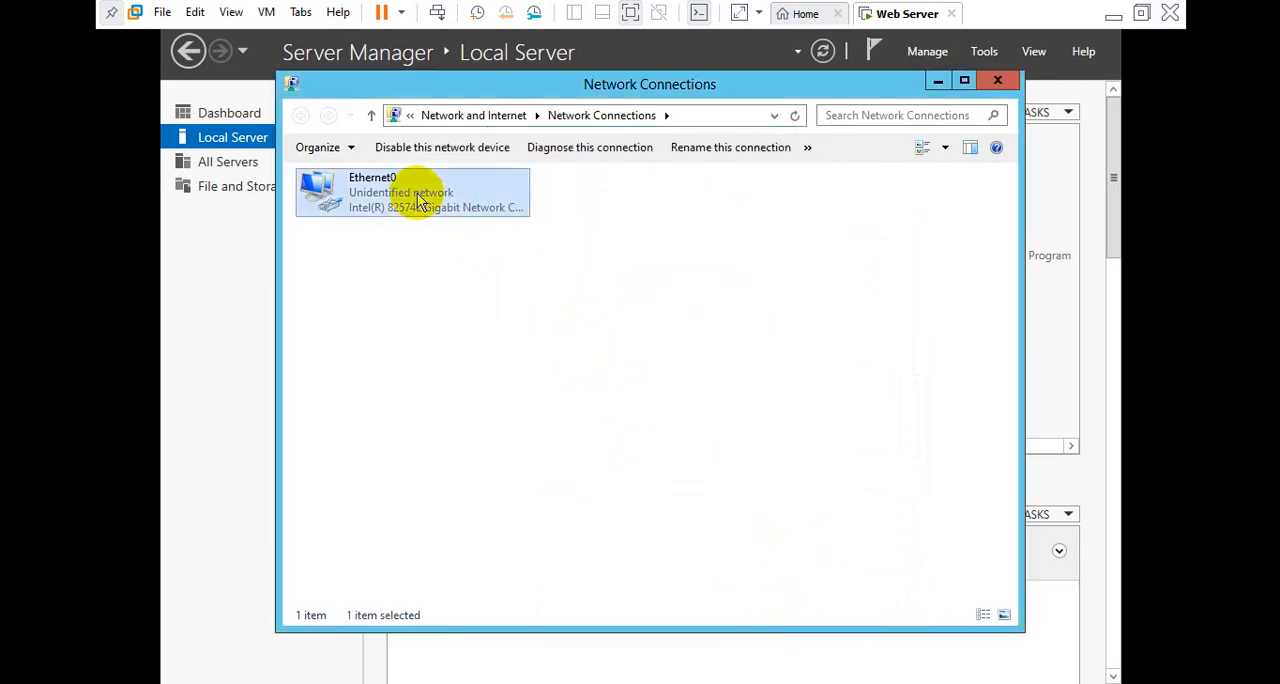
{"action": "left_click", "coordinate": [540, 341]}
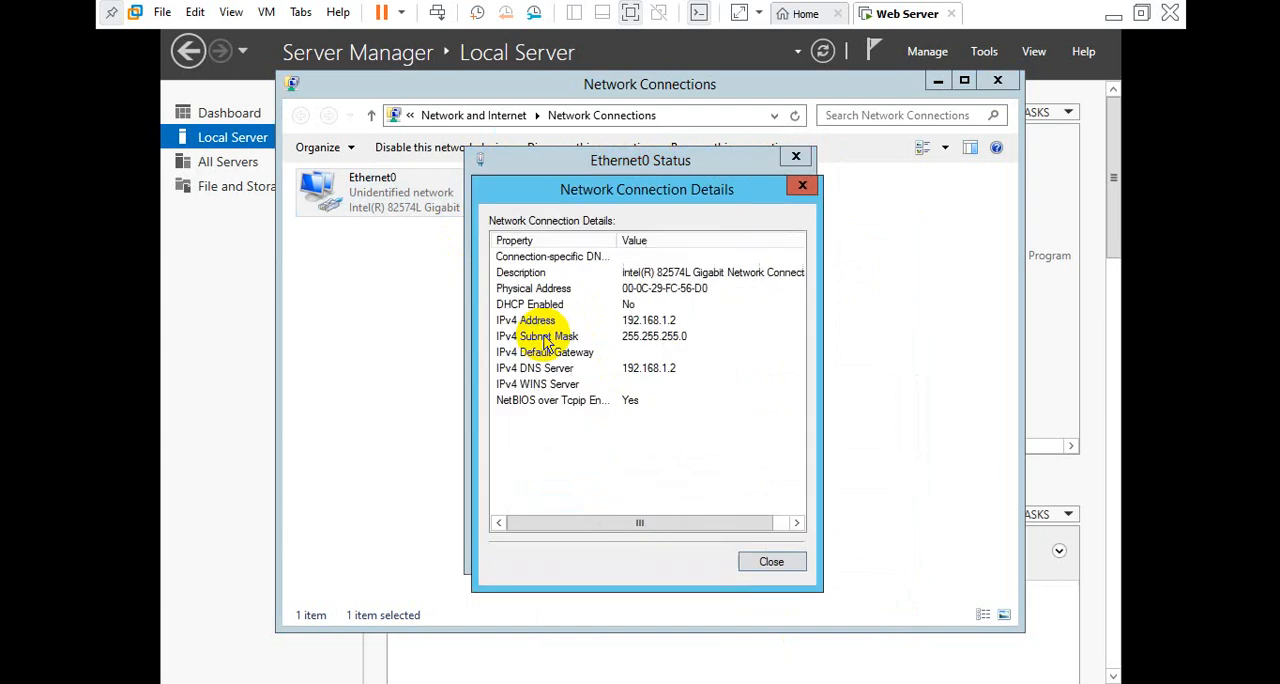
{"action": "left_click", "coordinate": [584, 325]}
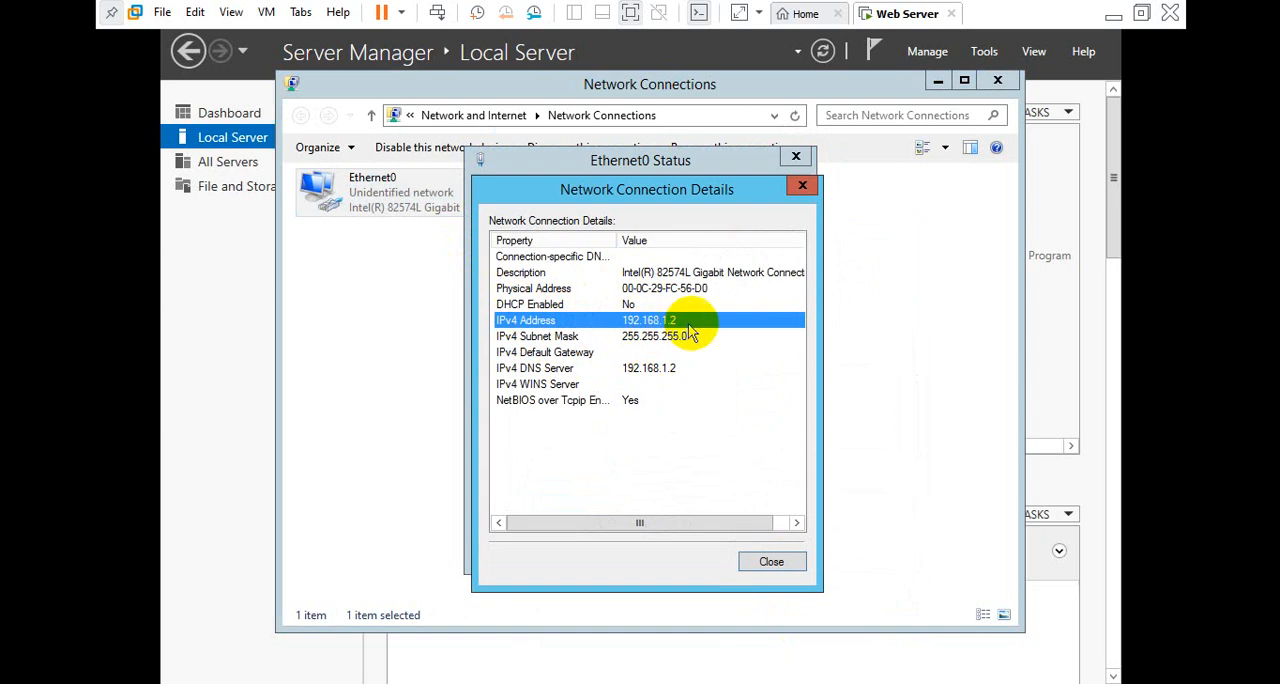
{"action": "left_click", "coordinate": [655, 372]}
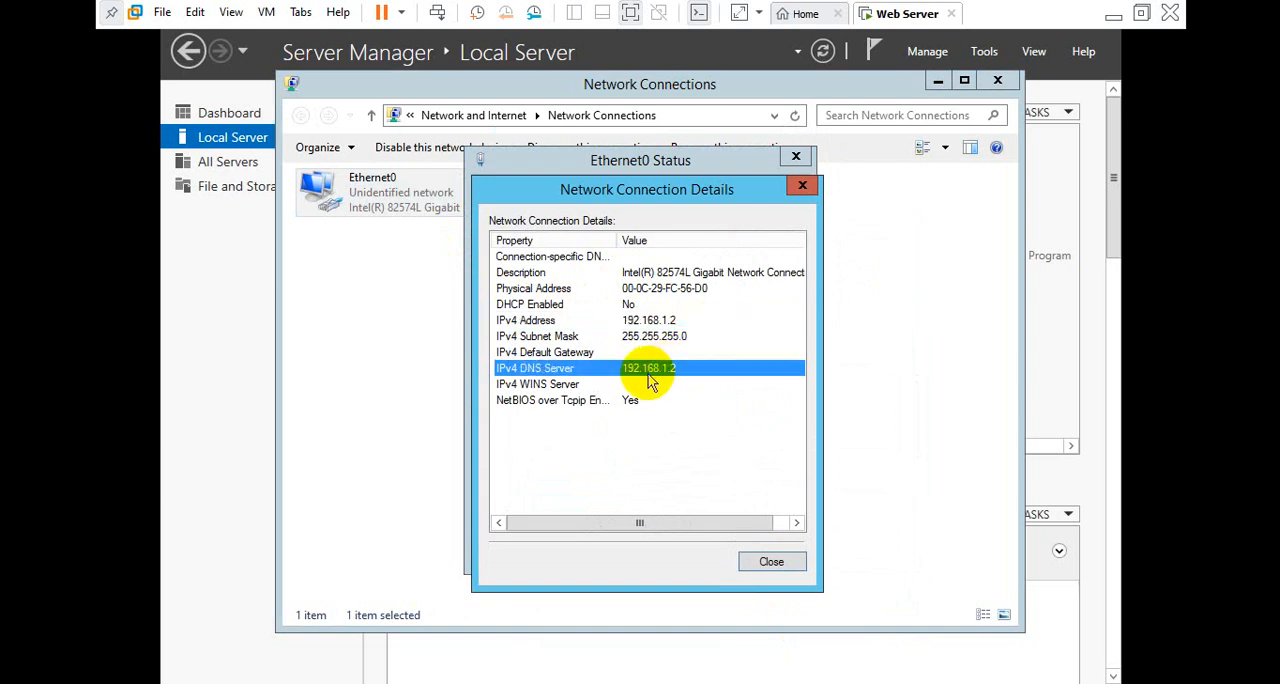
{"action": "left_click", "coordinate": [771, 561]}
{"action": "left_click", "coordinate": [767, 551]}
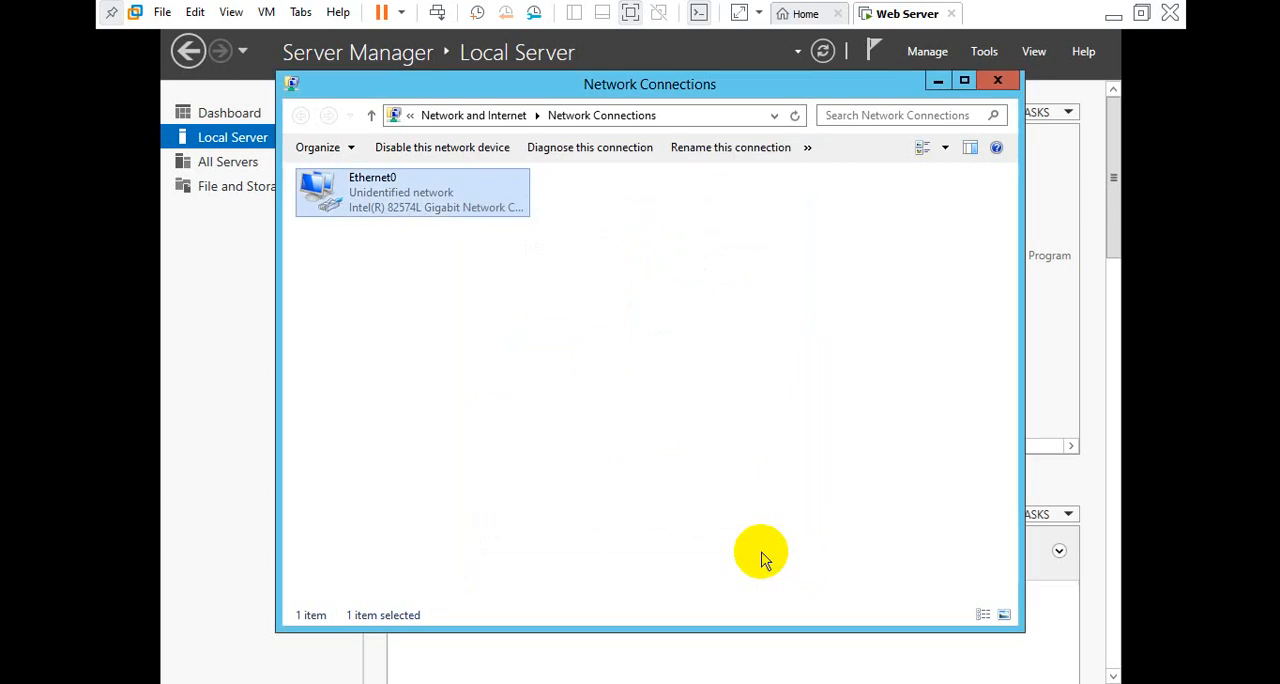
{"action": "left_click", "coordinate": [996, 80]}
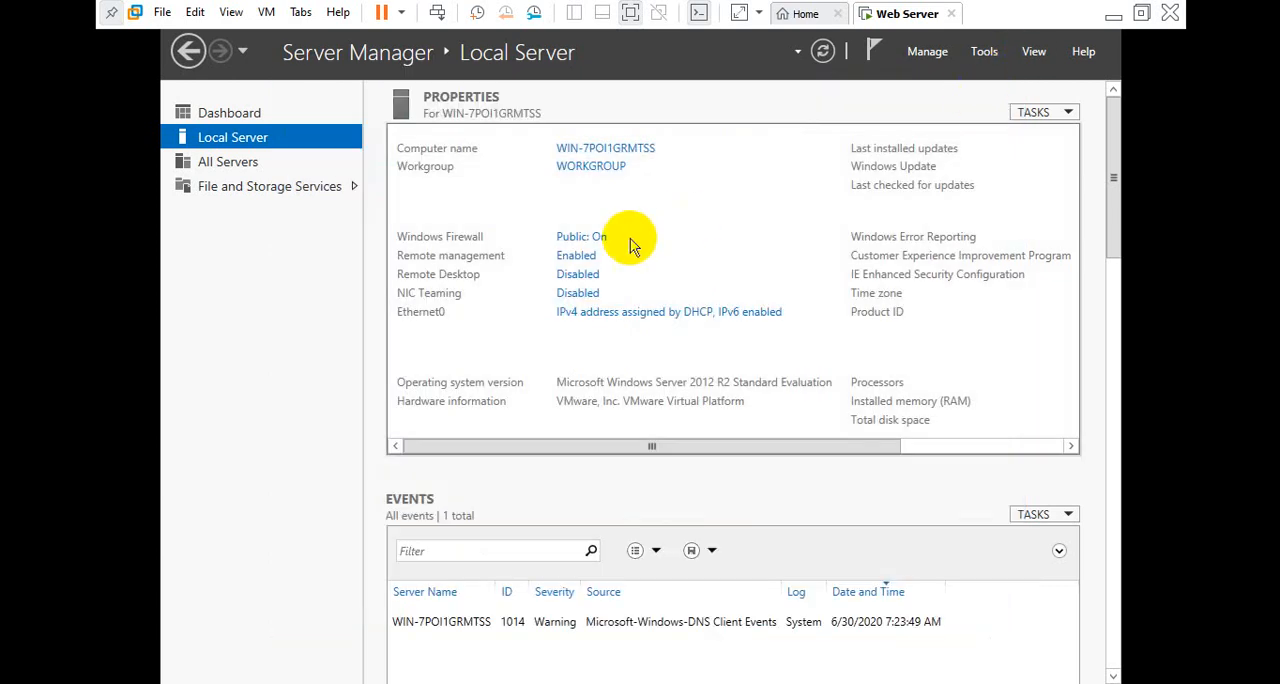
Refresh the local server properties and turn off Windows Firewall for both private and public networks
{"action": "left_click", "coordinate": [823, 51]}
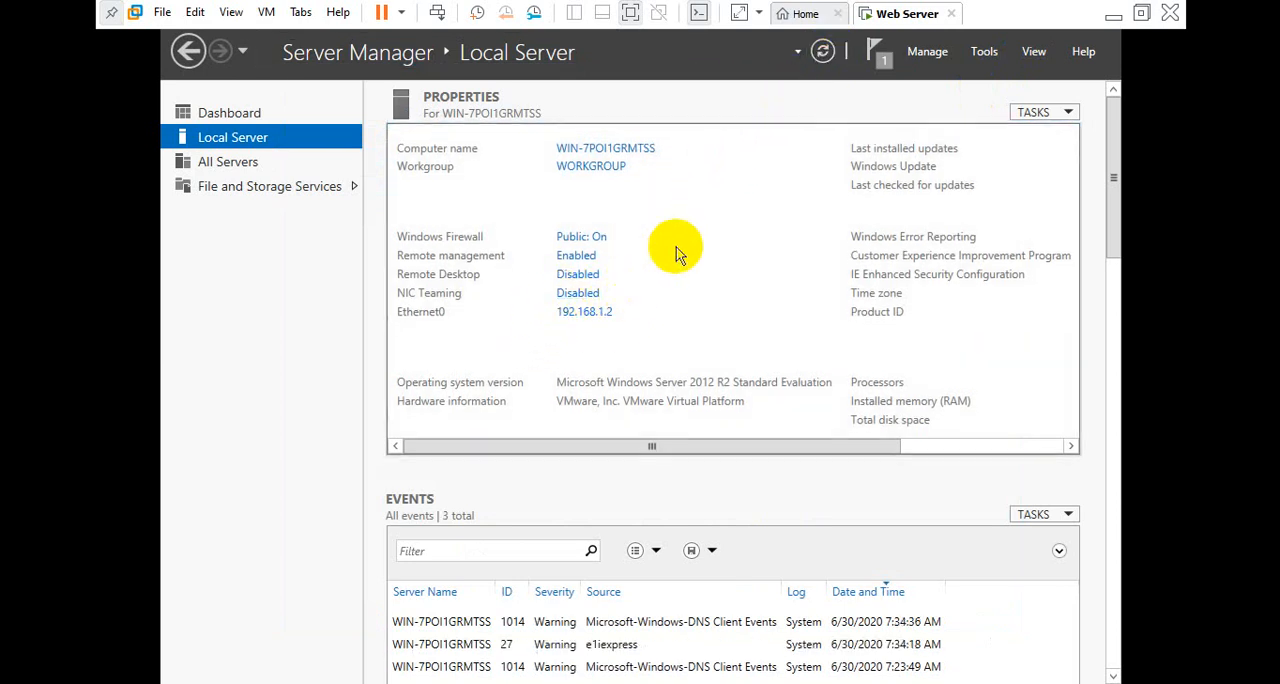
{"action": "left_click", "coordinate": [598, 240]}
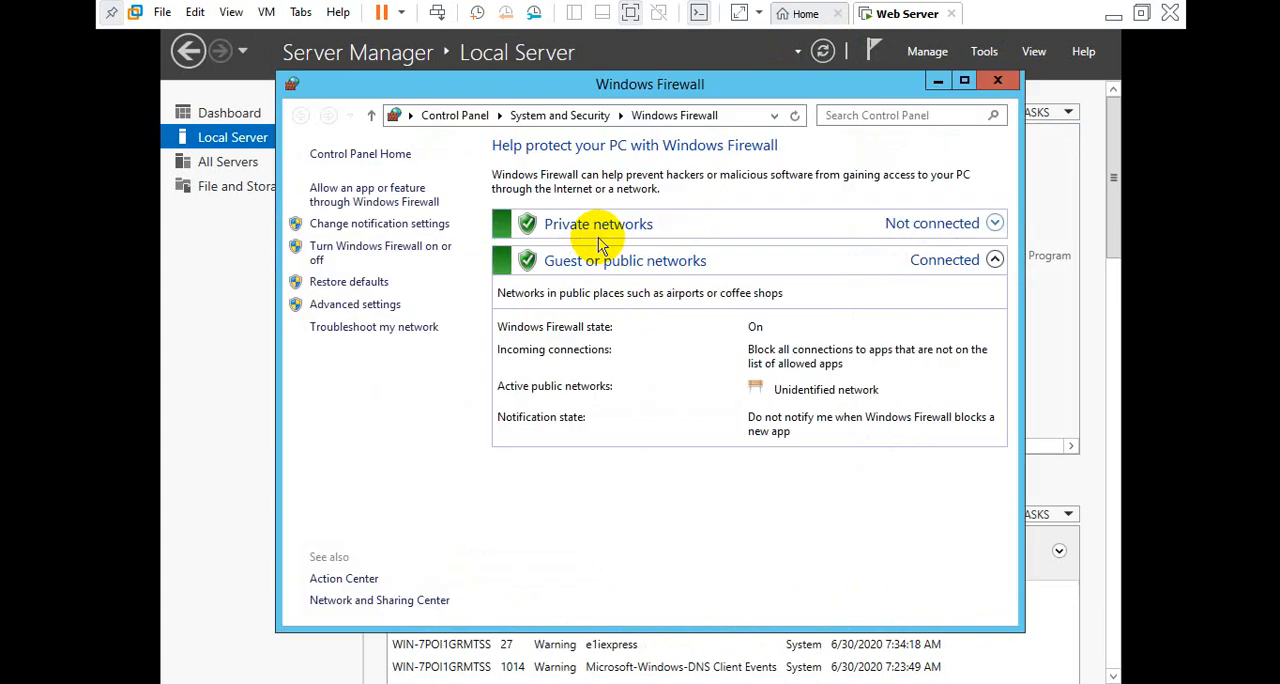
{"action": "left_click", "coordinate": [358, 258]}
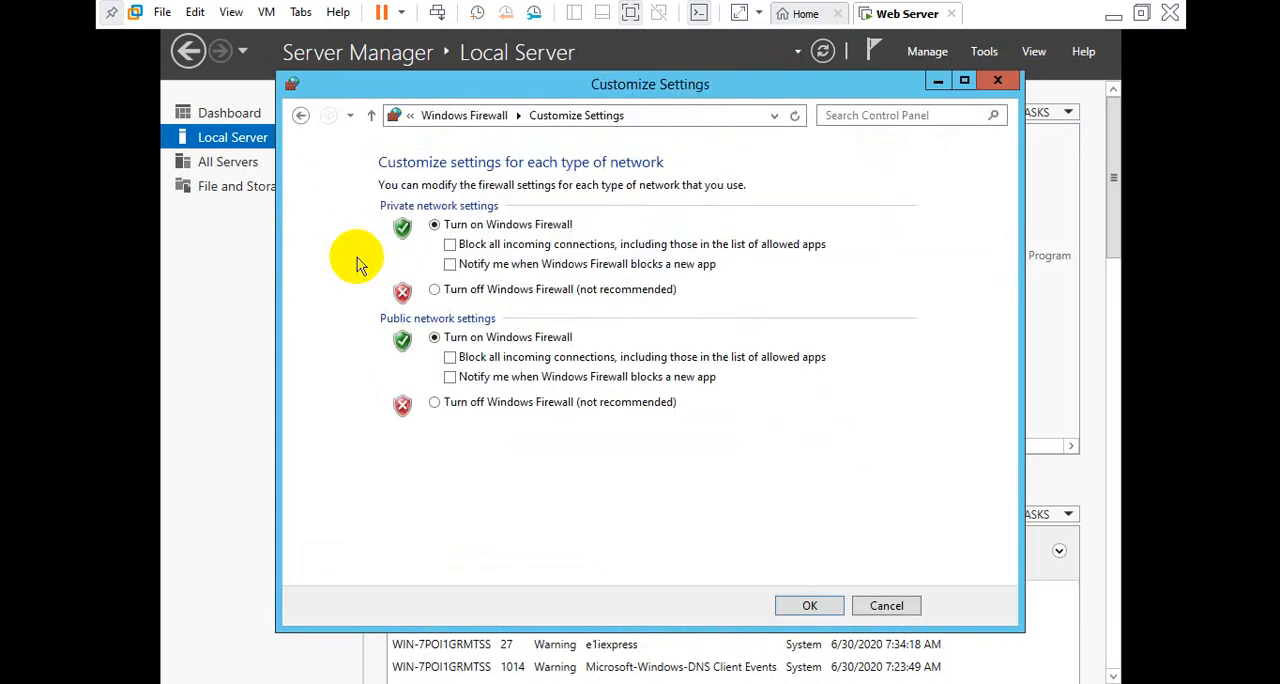
{"action": "left_click", "coordinate": [466, 289]}
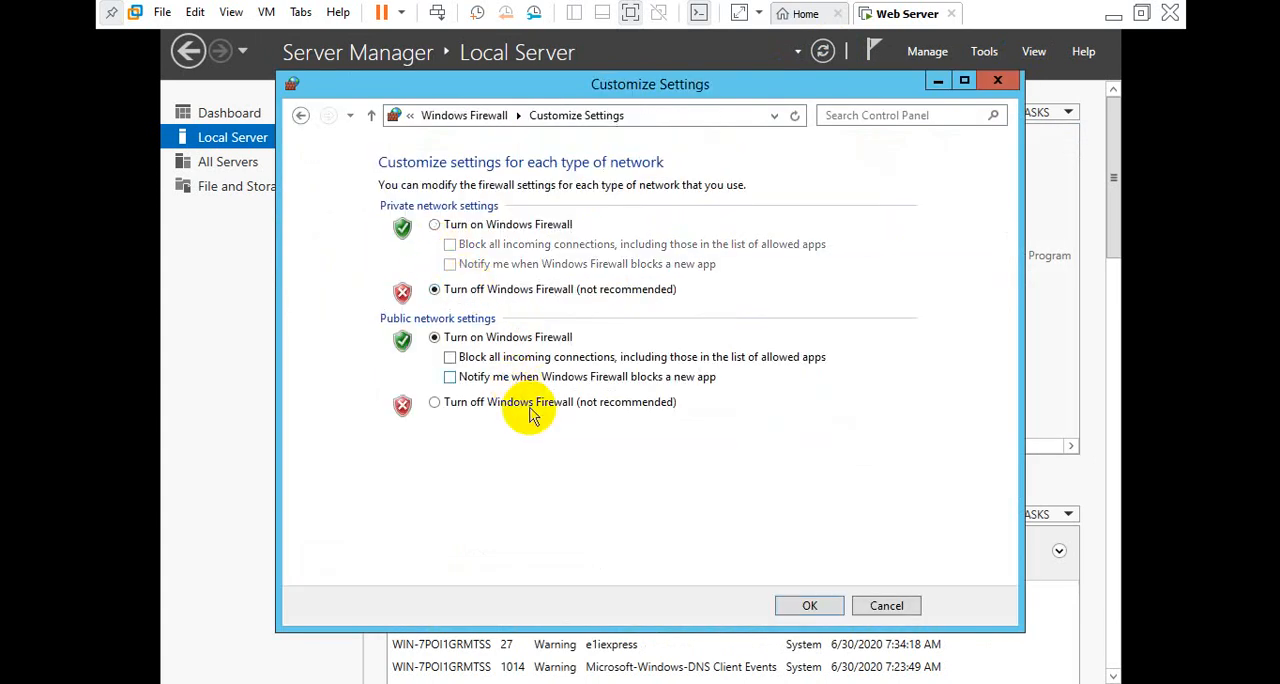
{"action": "left_click", "coordinate": [525, 404]}
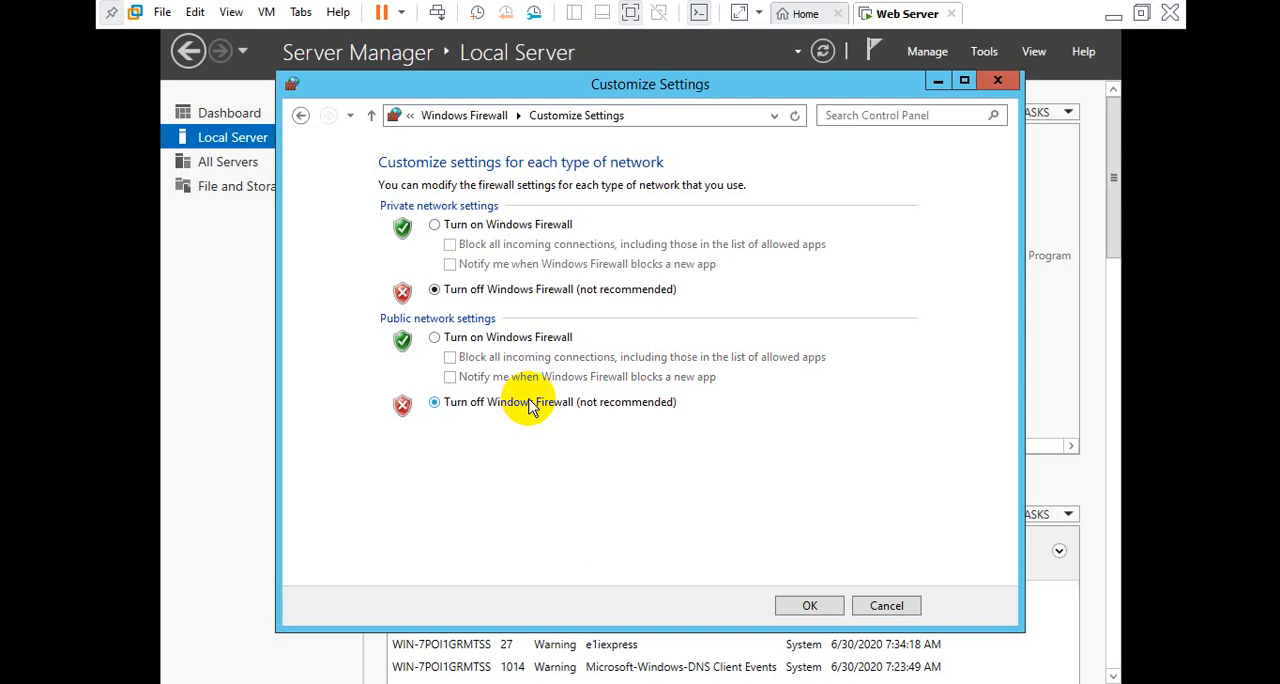
{"action": "left_click", "coordinate": [810, 606]}
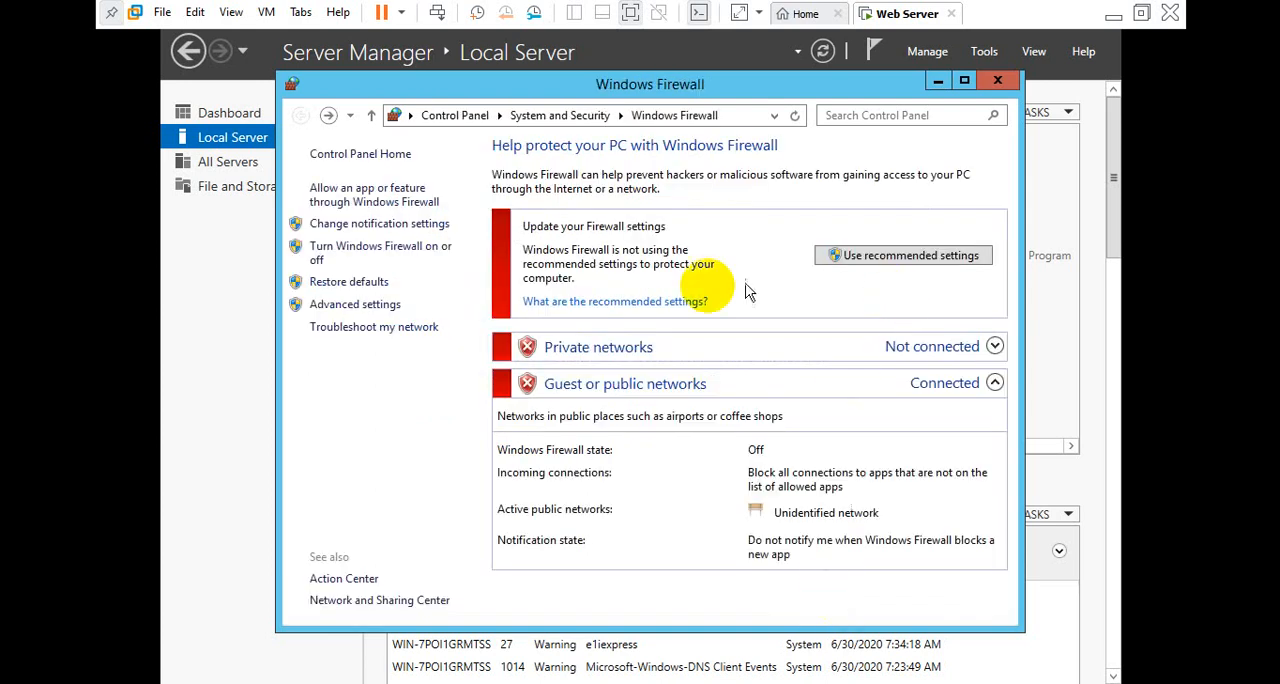
{"action": "left_click", "coordinate": [997, 80]}
{"action": "left_click", "coordinate": [823, 55]}
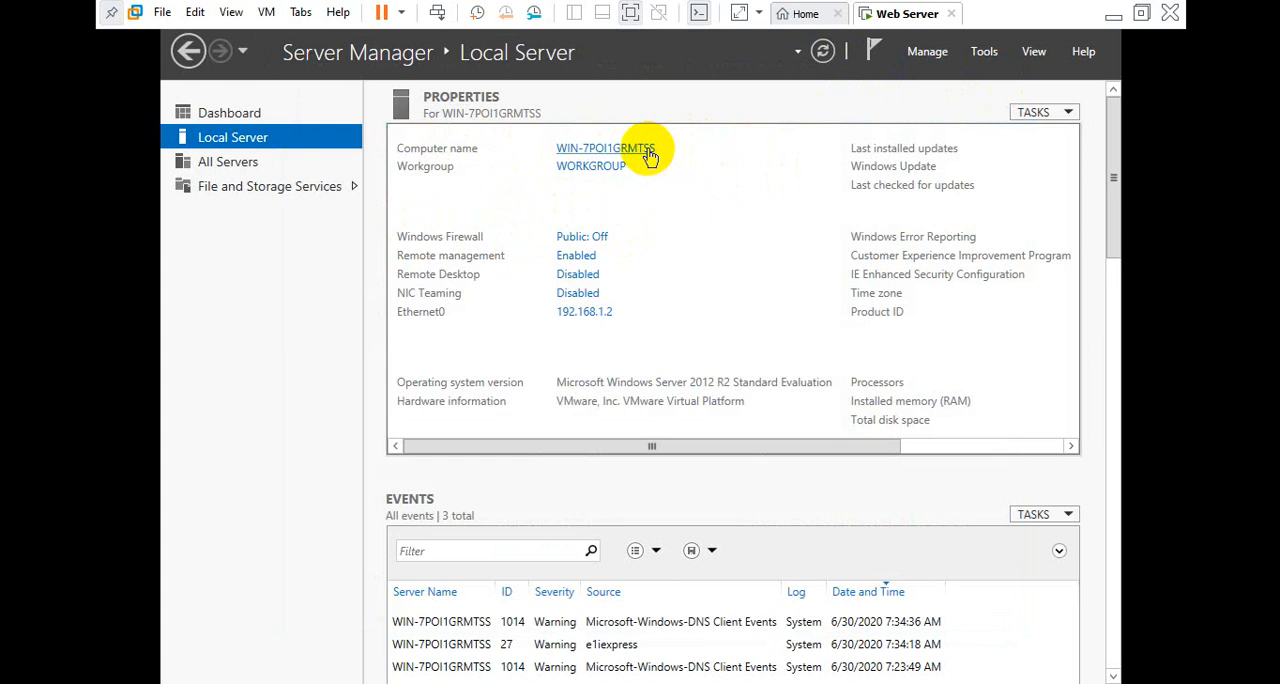
{"action": "left_click", "coordinate": [649, 155]}
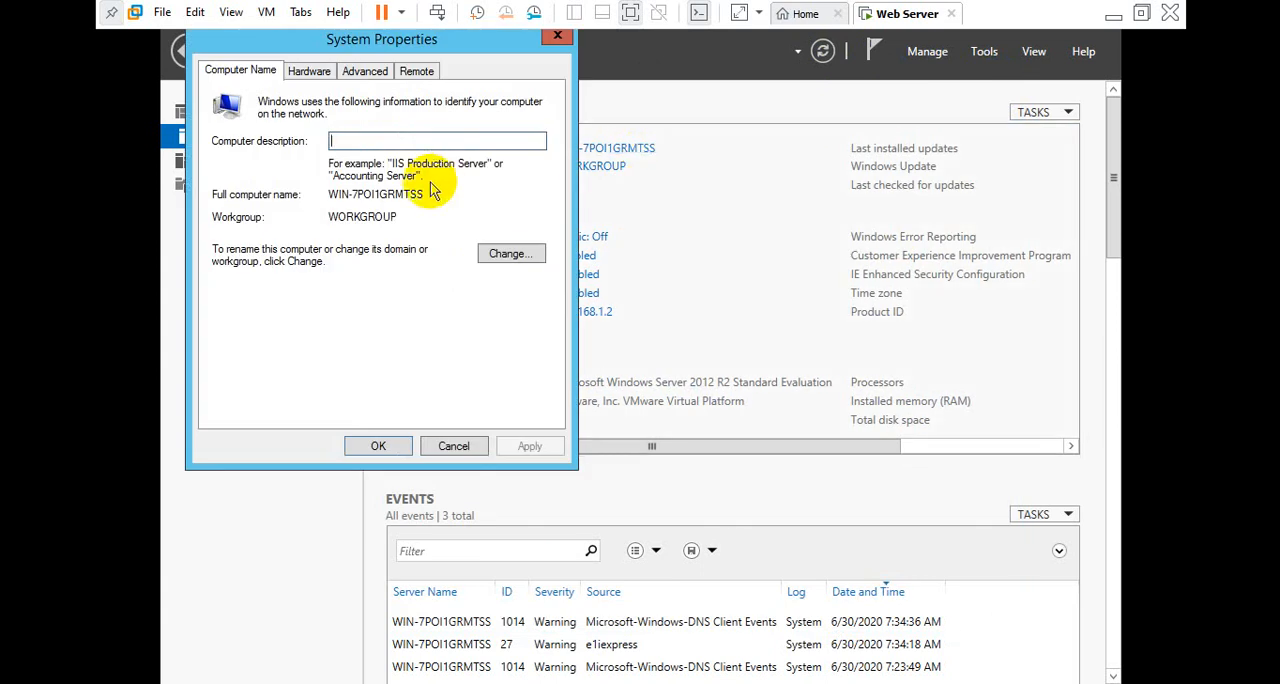
{"action": "left_click", "coordinate": [497, 254]}
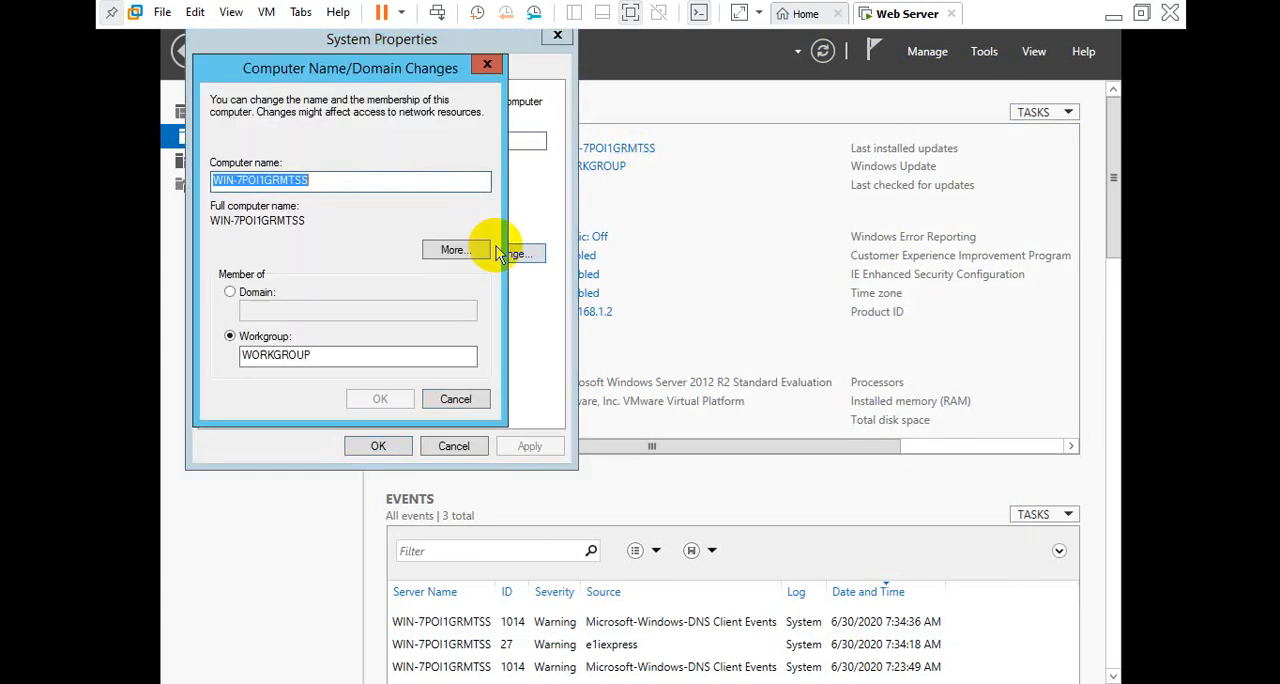
{"action": "type", "text": "d"}
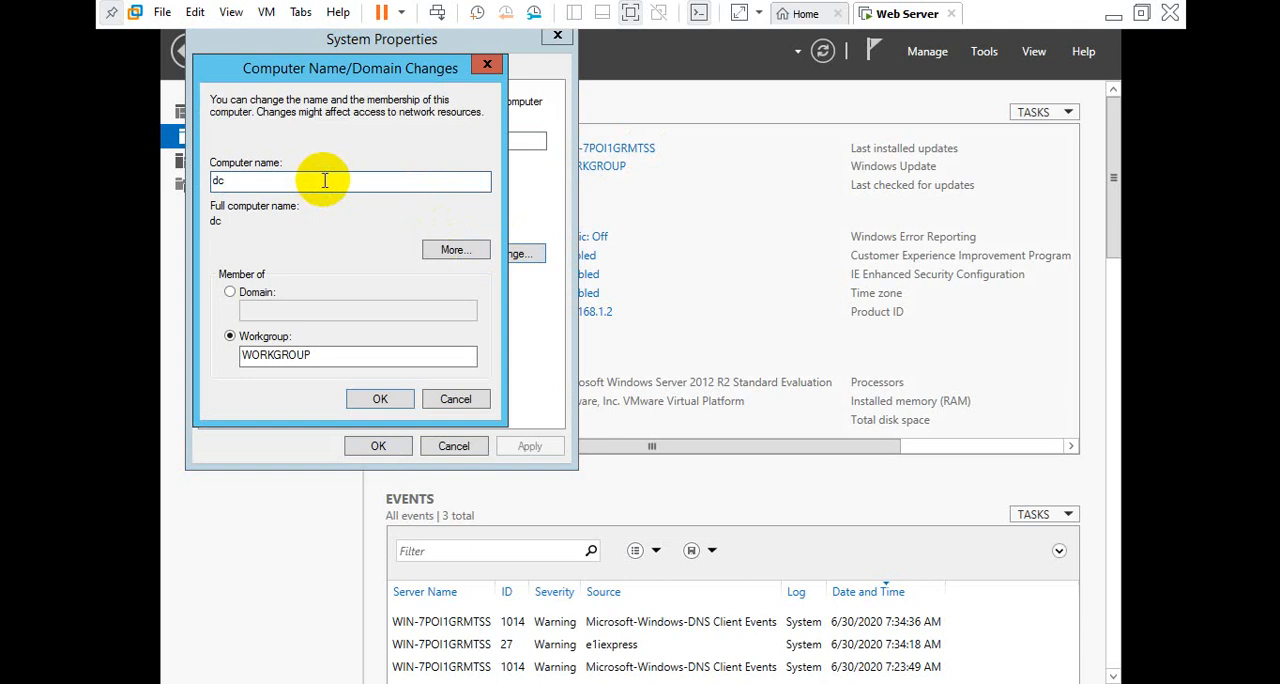
{"action": "type", "text": "c"}
{"action": "key", "text": "Escape"}
{"action": "key", "text": "Escape"}
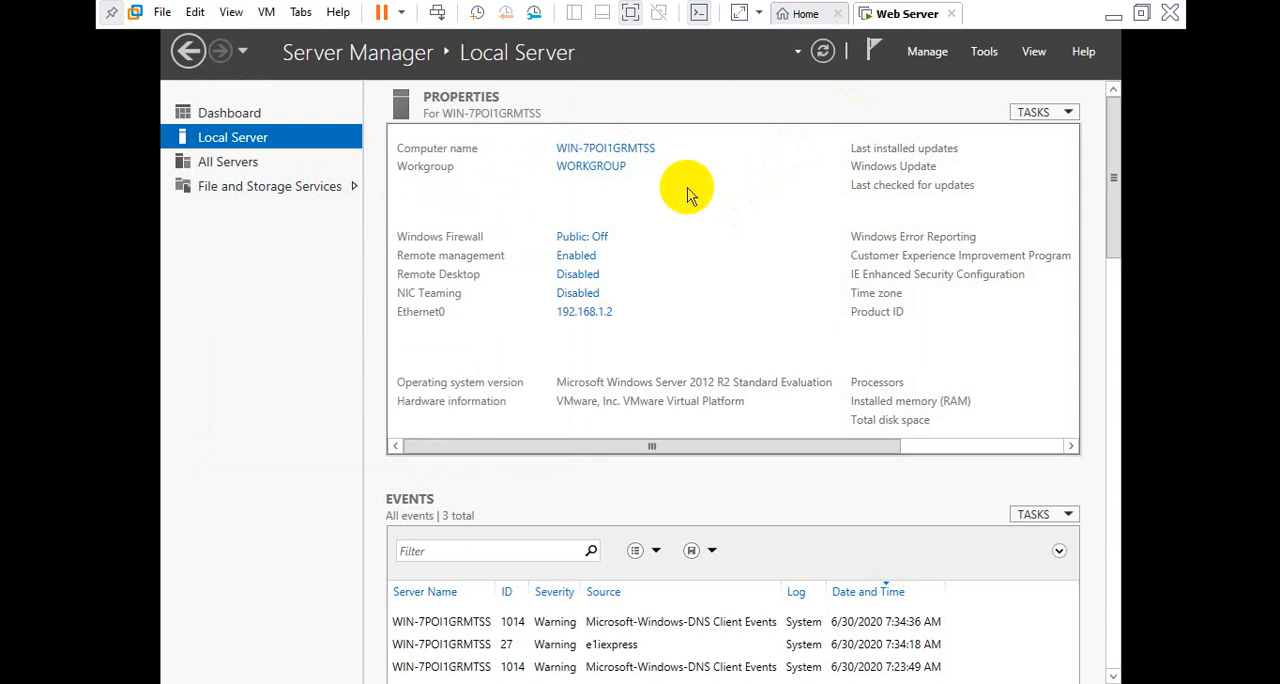
Start adding roles to the local server and select Active Directory Domain Services with its required features and management tools
{"action": "left_click", "coordinate": [929, 52]}
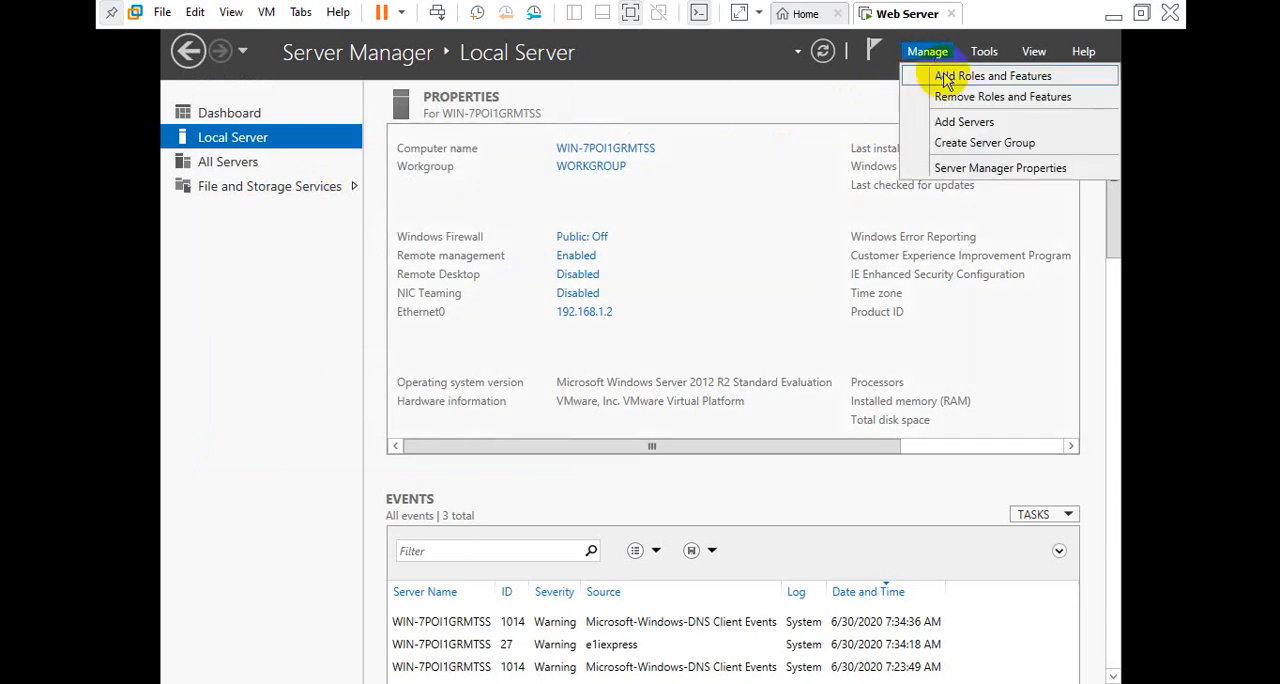
{"action": "left_click", "coordinate": [946, 80]}
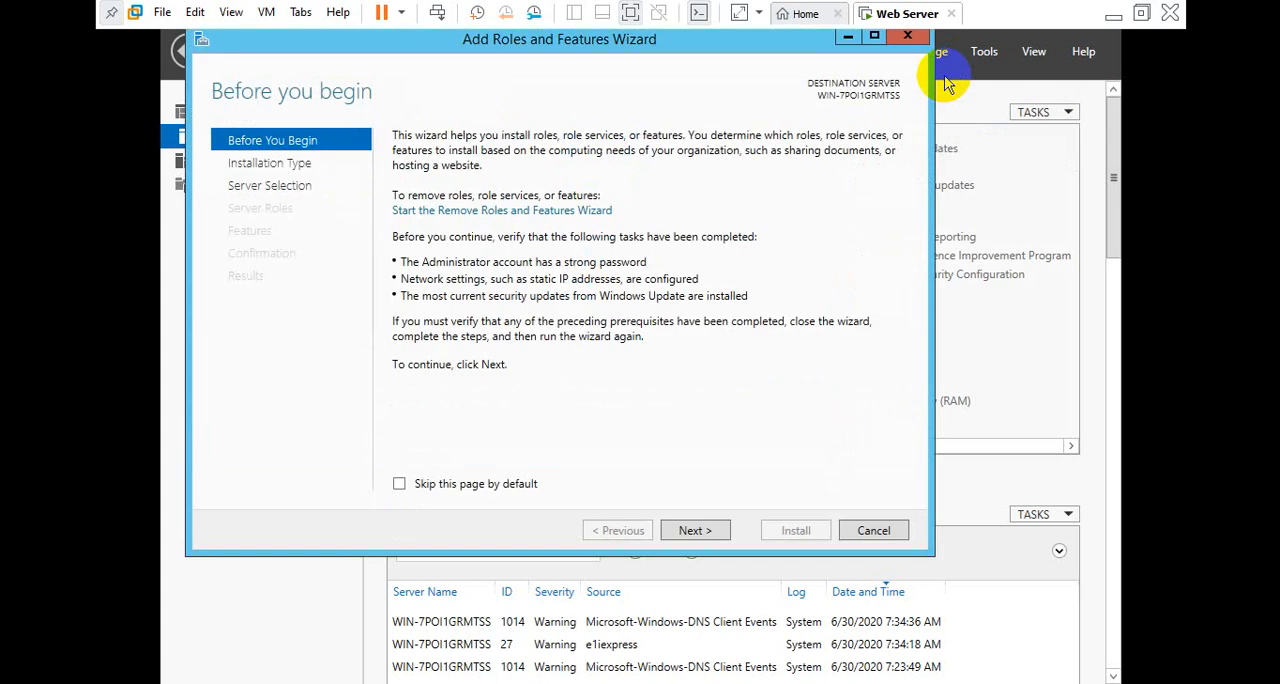
{"action": "left_click", "coordinate": [694, 531]}
{"action": "left_click", "coordinate": [694, 531]}
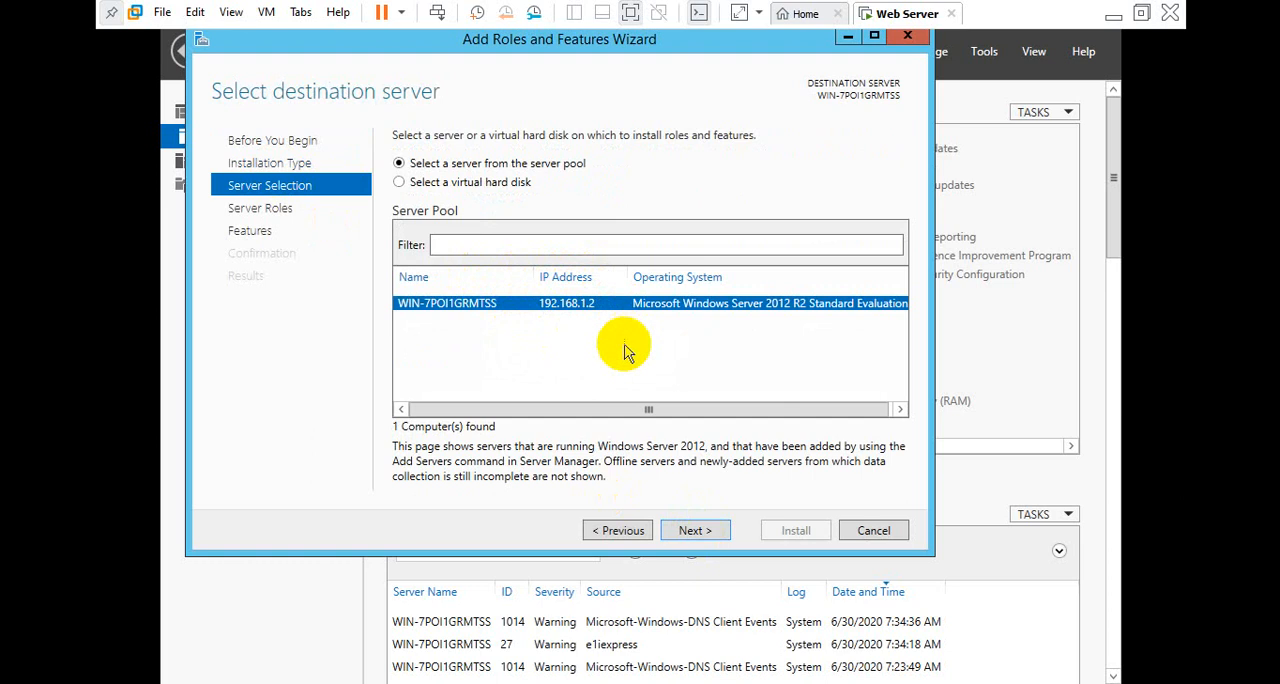
{"action": "left_click", "coordinate": [694, 531]}
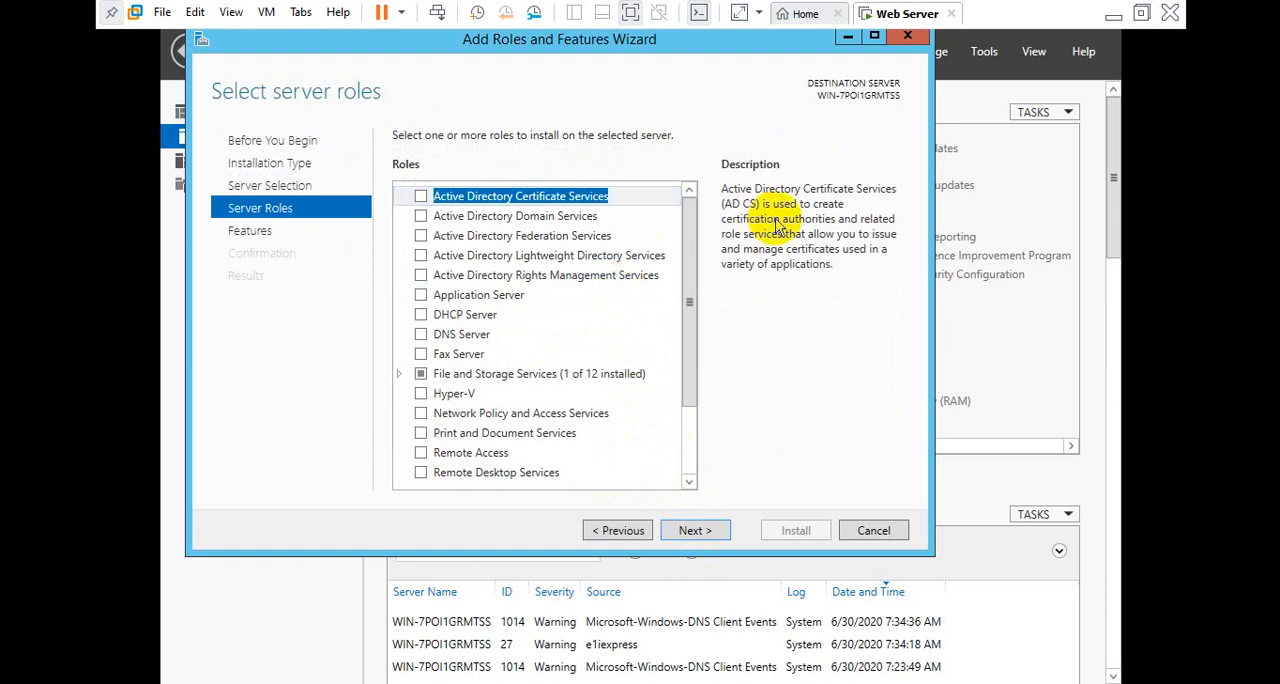
{"action": "left_click", "coordinate": [421, 218]}
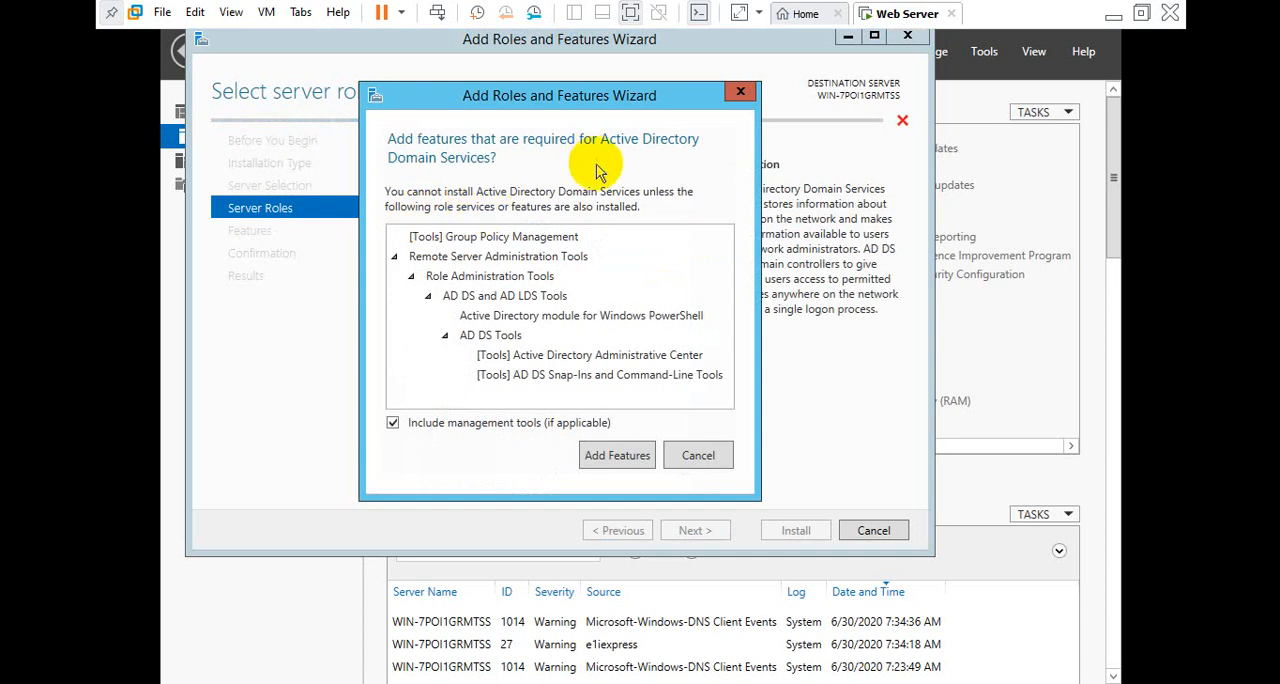
{"action": "left_click", "coordinate": [617, 458]}
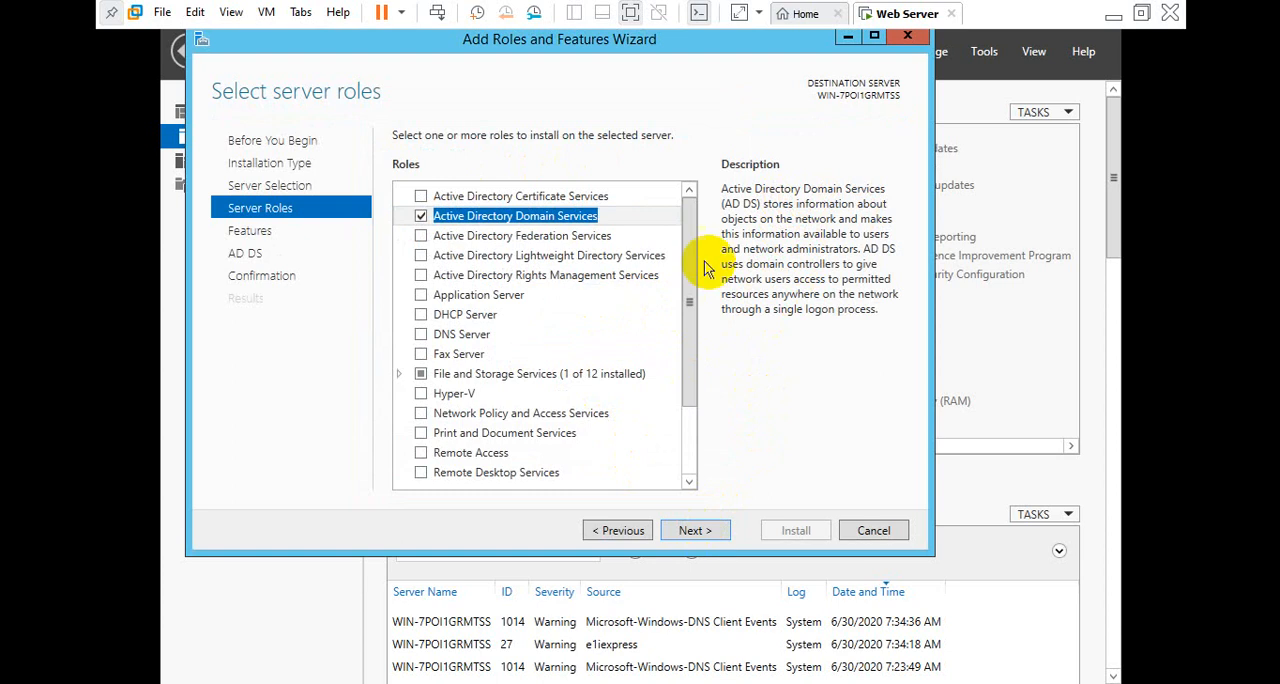
Install the selected Active Directory Domain Services role with automatic restart allowed, and close the wizard once installation completes
{"action": "left_click", "coordinate": [707, 533]}
{"action": "left_click", "coordinate": [707, 533]}
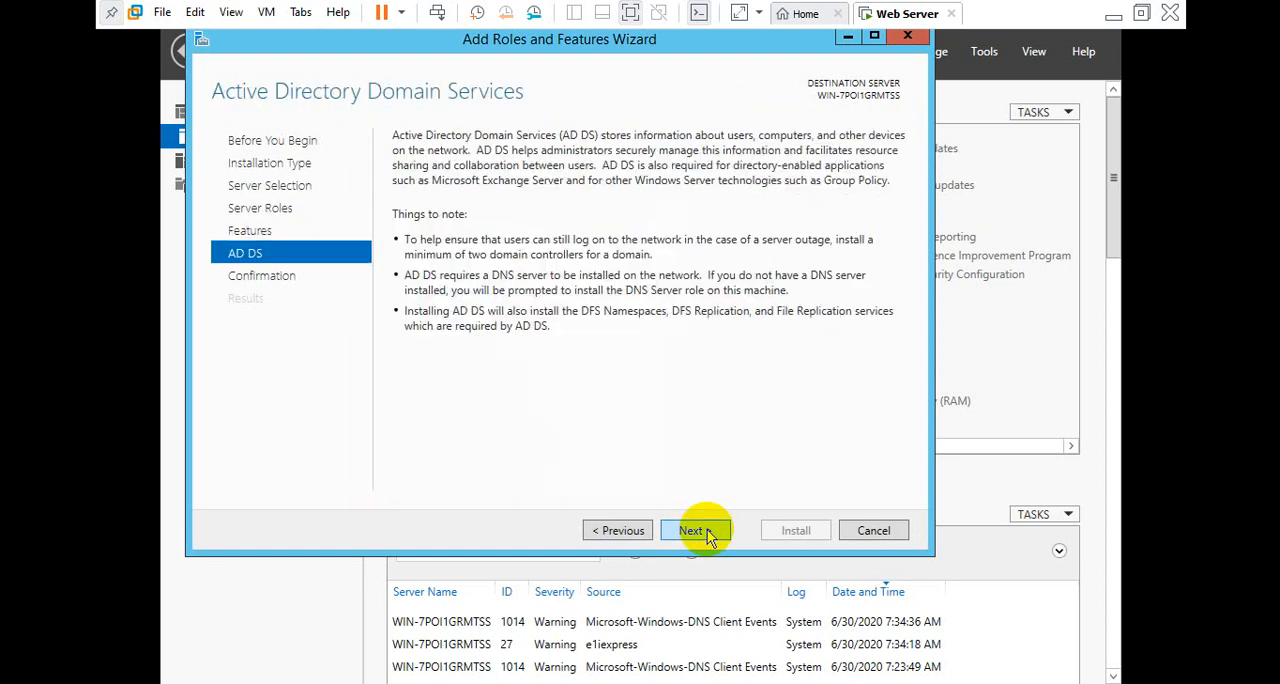
{"action": "left_click", "coordinate": [707, 530]}
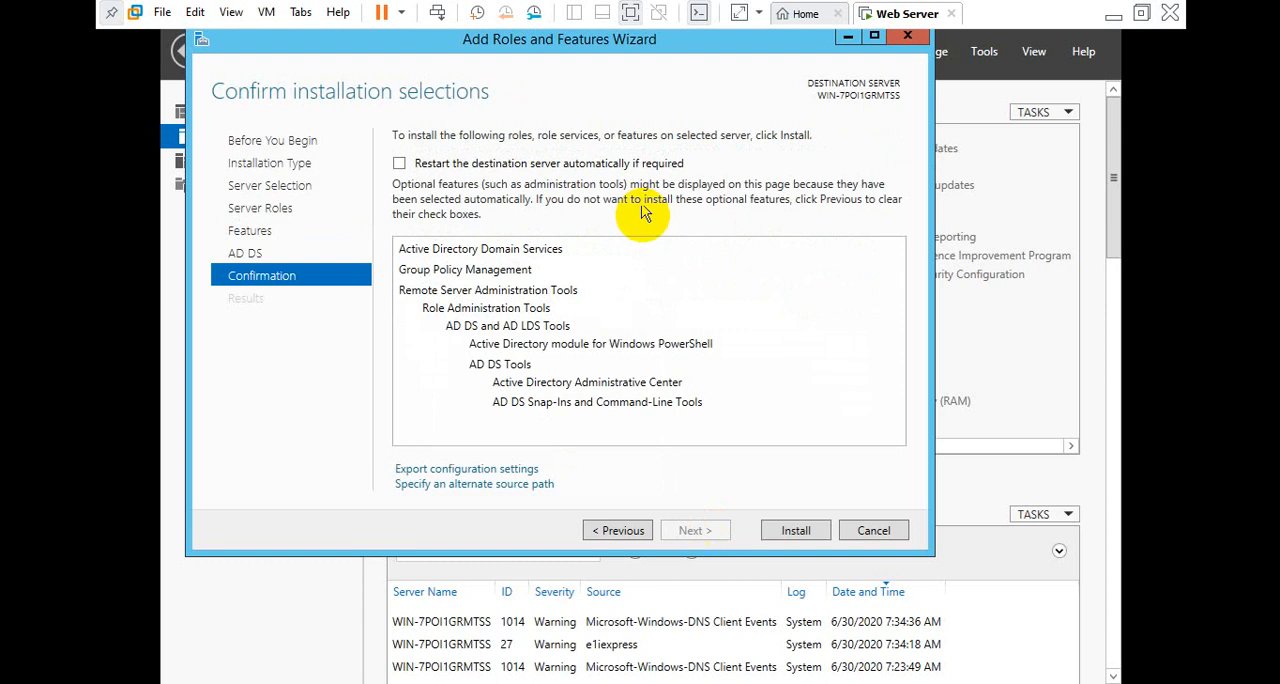
{"action": "left_click", "coordinate": [603, 166]}
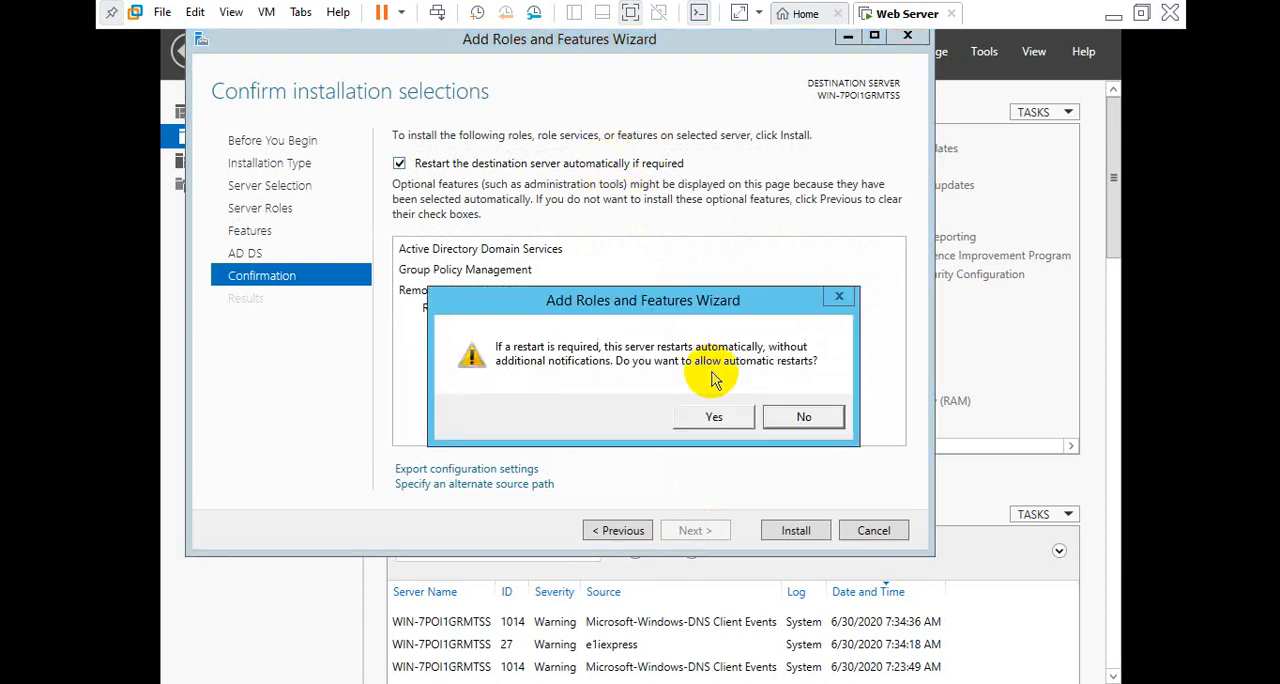
{"action": "left_click", "coordinate": [713, 416]}
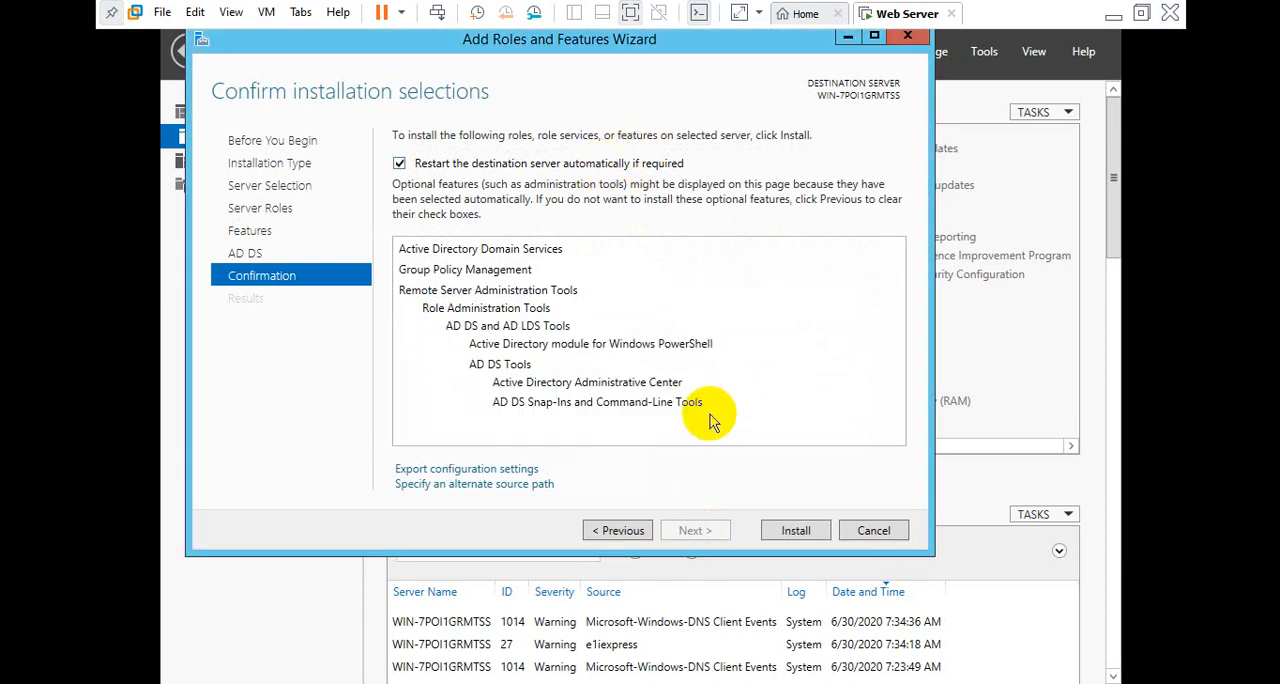
{"action": "left_click", "coordinate": [781, 527]}
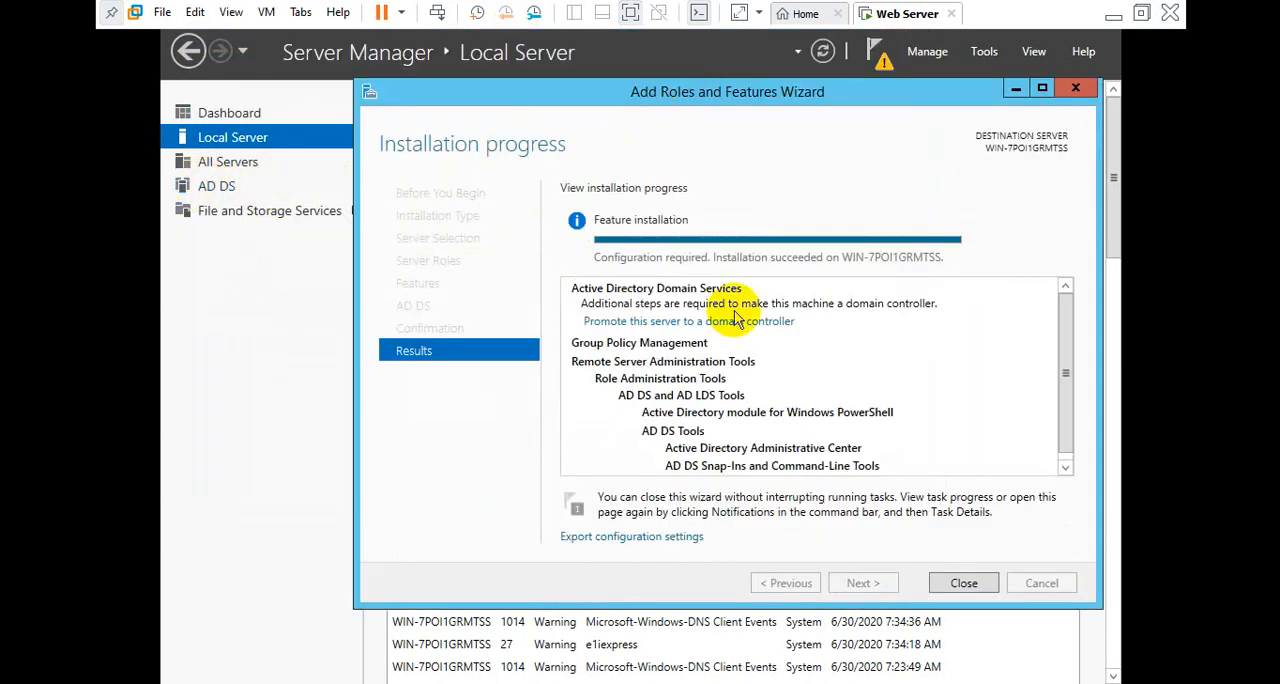
{"action": "left_click_drag", "start_coordinate": [780, 103], "coordinate": [699, 106]}
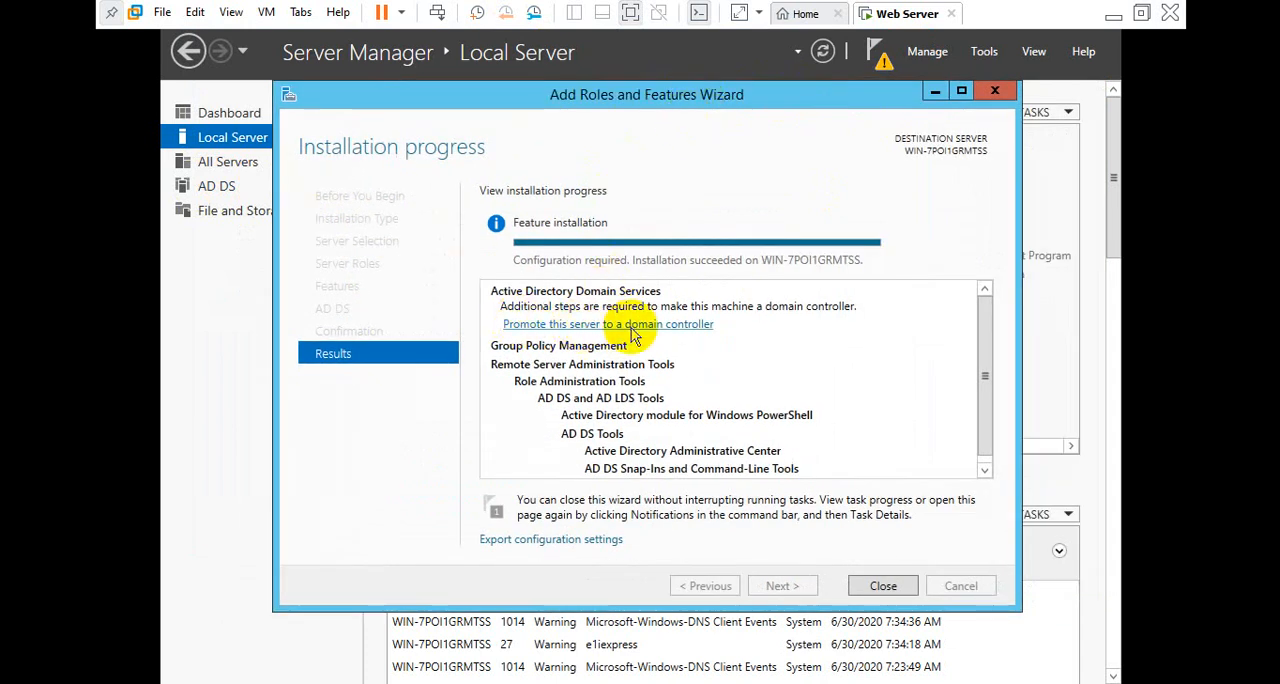
{"action": "left_click", "coordinate": [868, 585]}
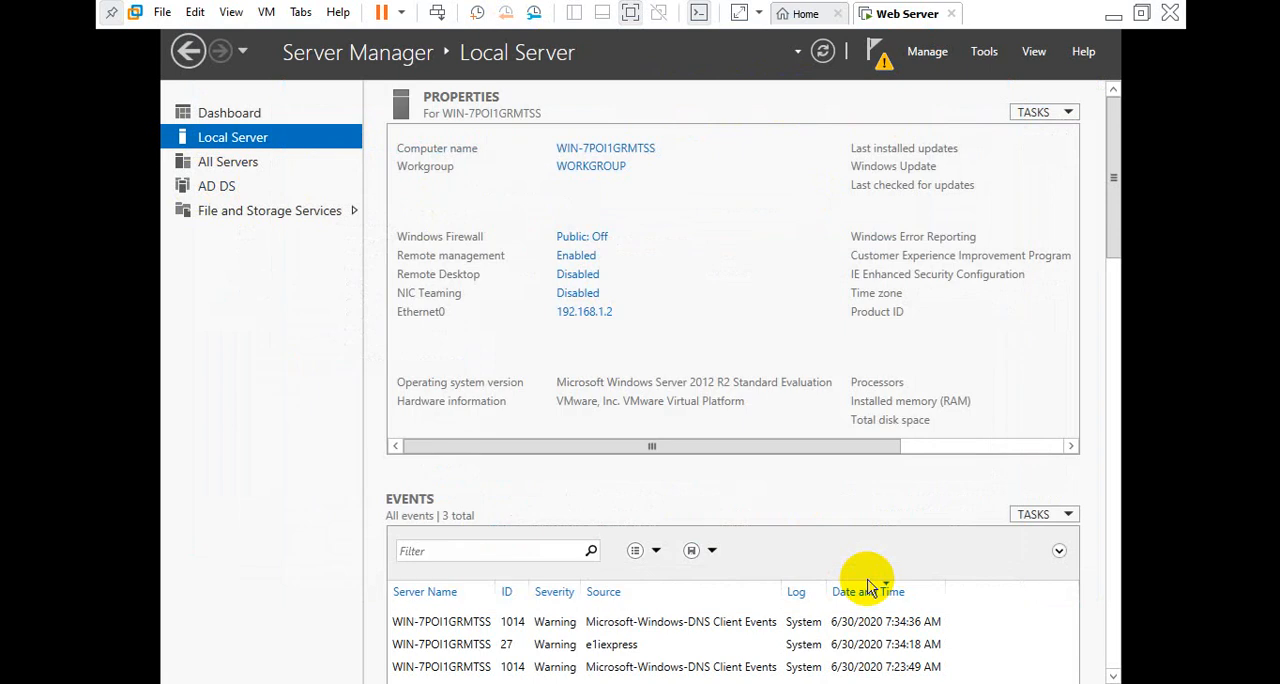
Start promoting the server to a domain controller and choose to add a new forest
{"action": "left_click", "coordinate": [881, 60]}
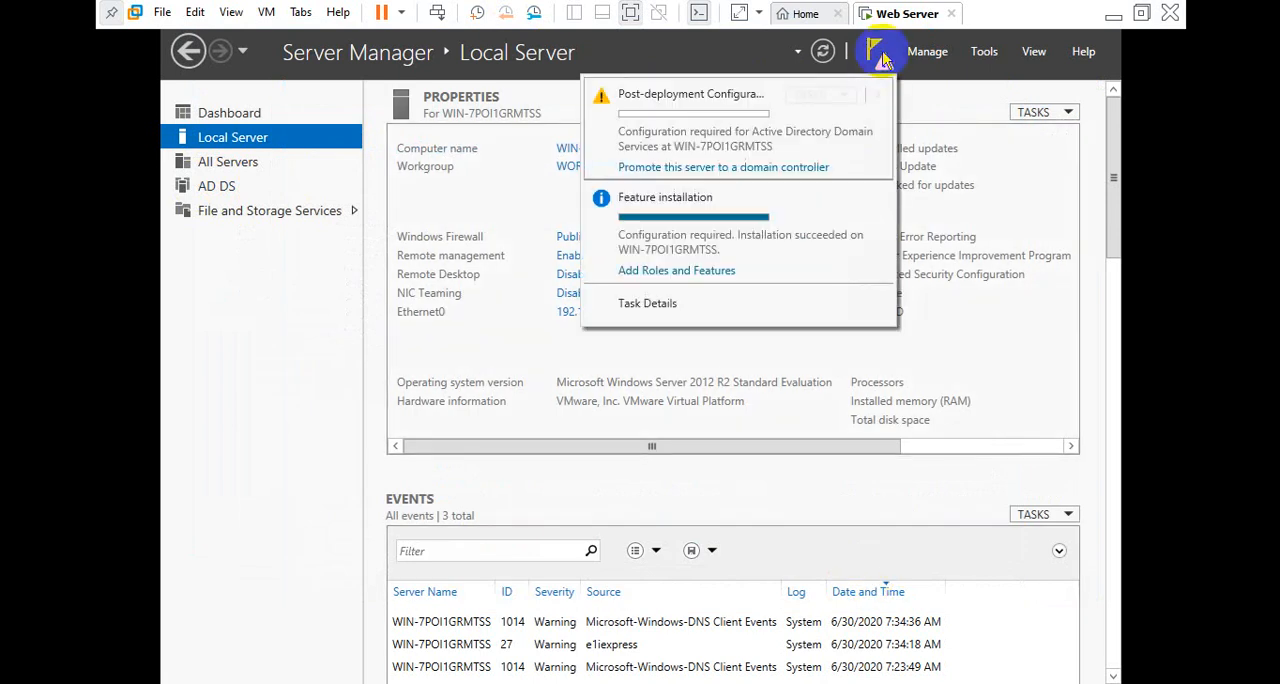
{"action": "left_click", "coordinate": [727, 168]}
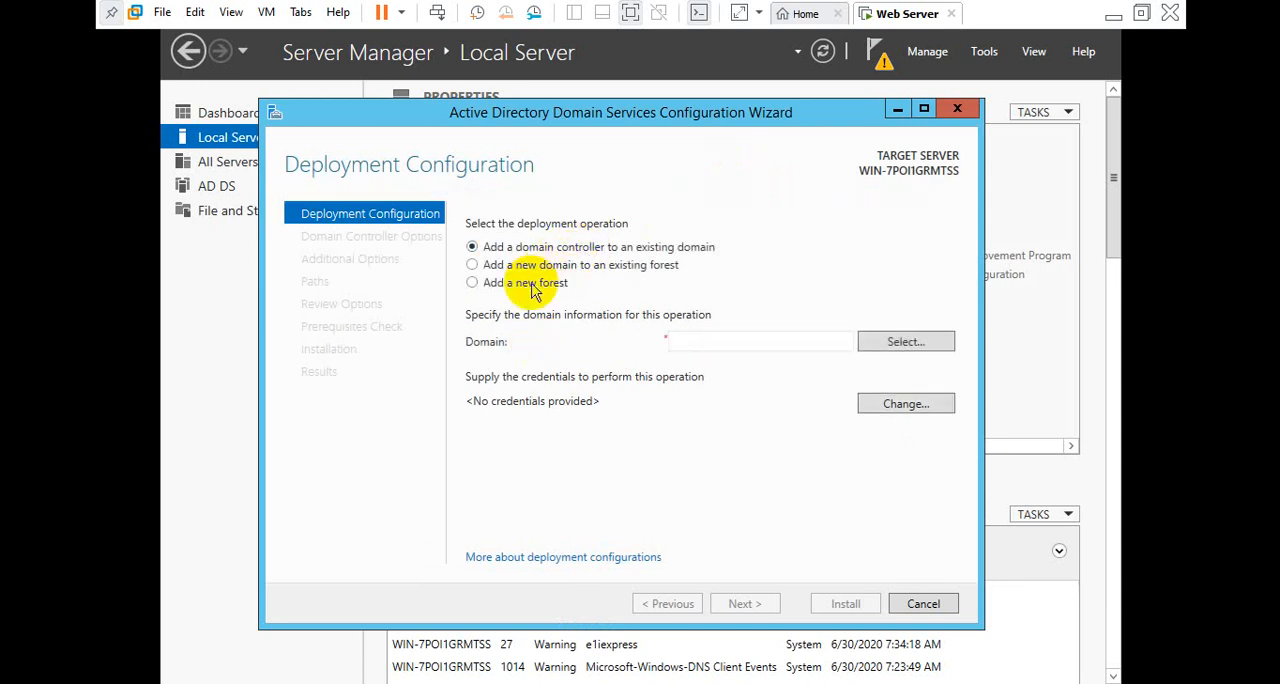
{"action": "left_click", "coordinate": [520, 283]}
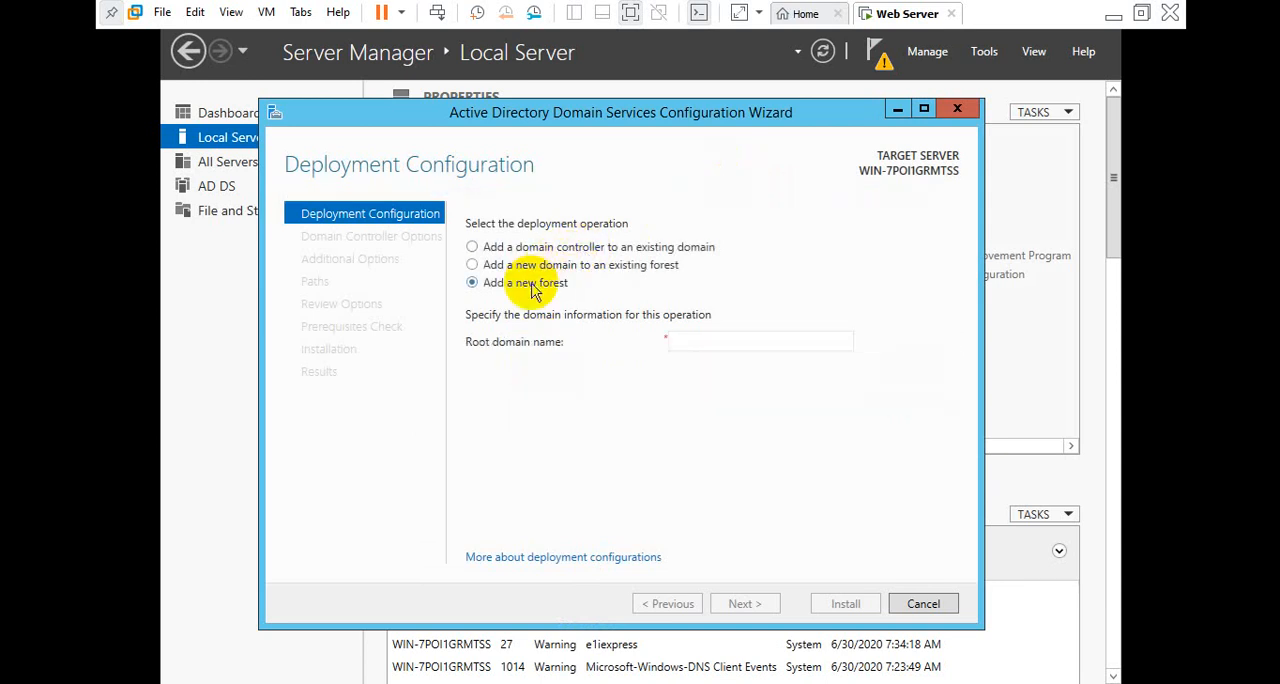
Set the new forest's root domain name to demo.com
{"action": "left_click", "coordinate": [702, 344]}
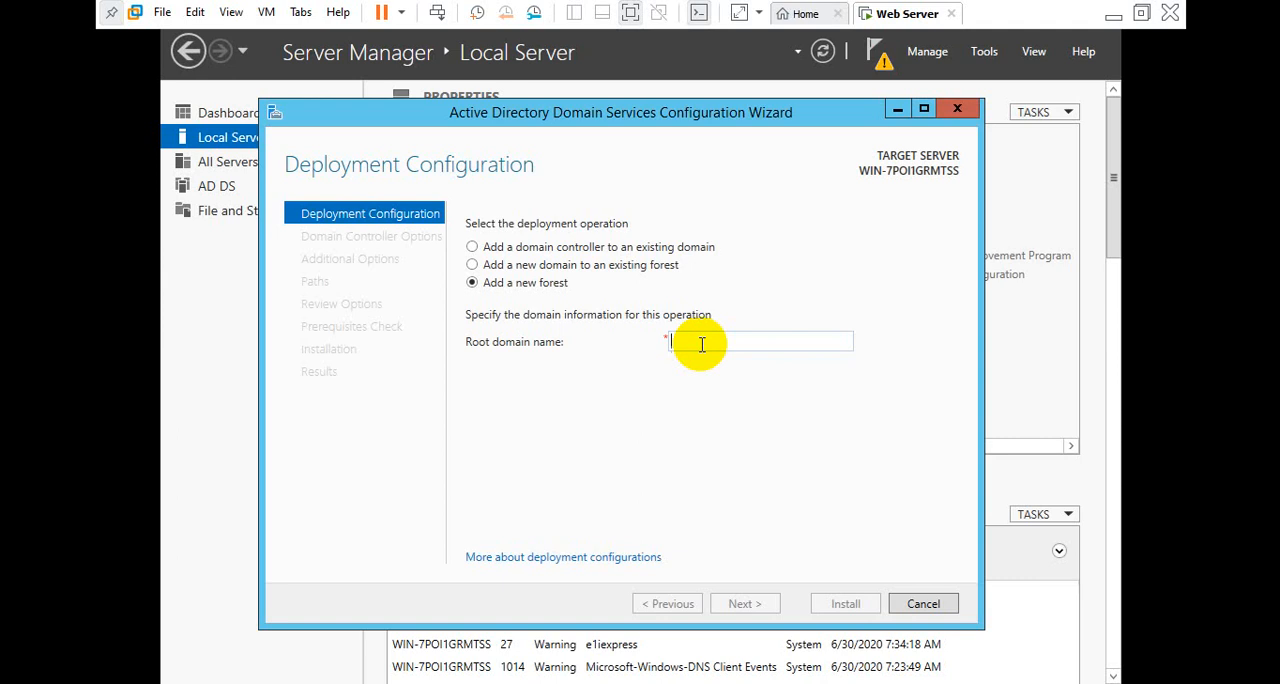
{"action": "type", "text": "t"}
{"action": "key", "text": "BackSpace"}
{"action": "key", "text": "BackSpace"}
{"action": "key", "text": "BackSpace"}
{"action": "type", "text": "demo.com"}
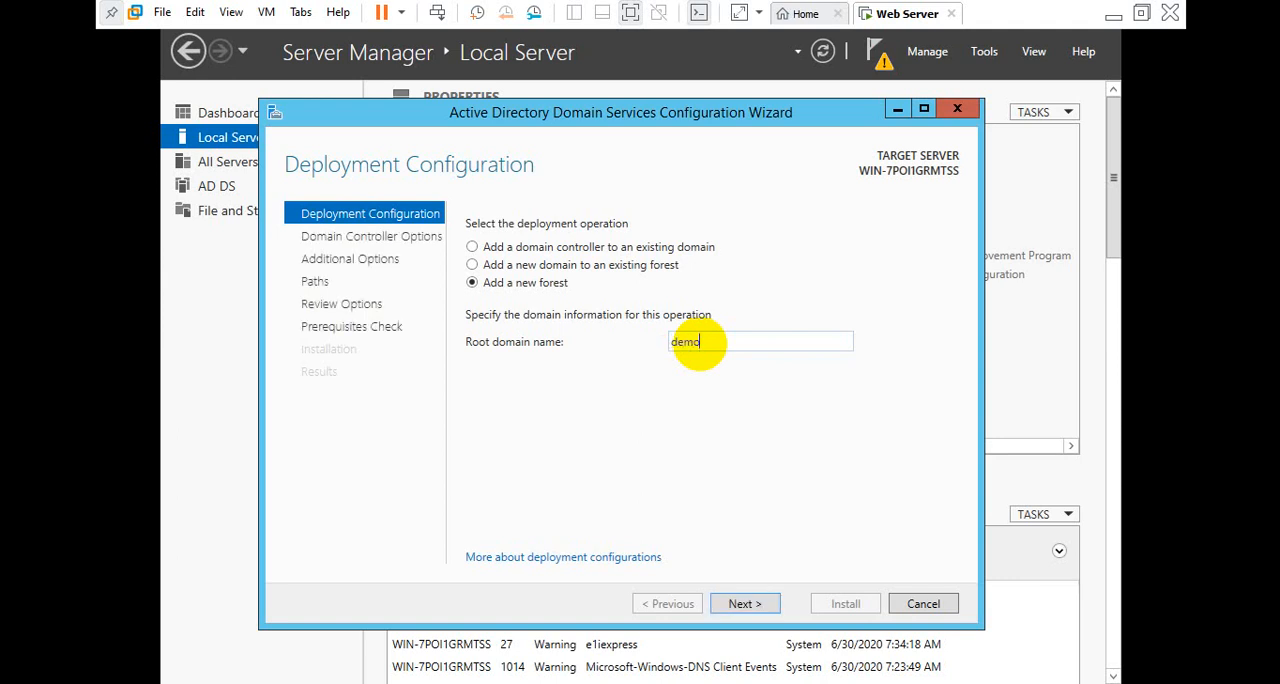
{"action": "double_click", "coordinate": [688, 338]}
{"action": "left_click", "coordinate": [730, 343]}
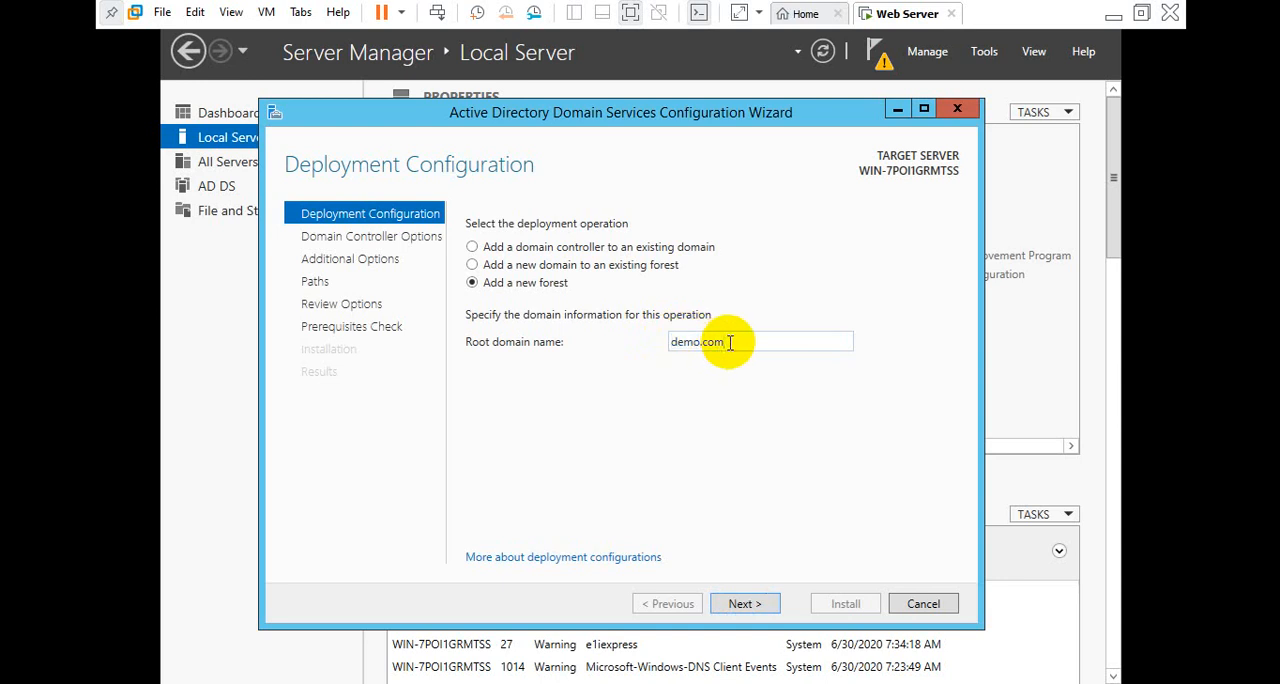
{"action": "left_click_drag", "start_coordinate": [730, 343], "coordinate": [668, 344]}
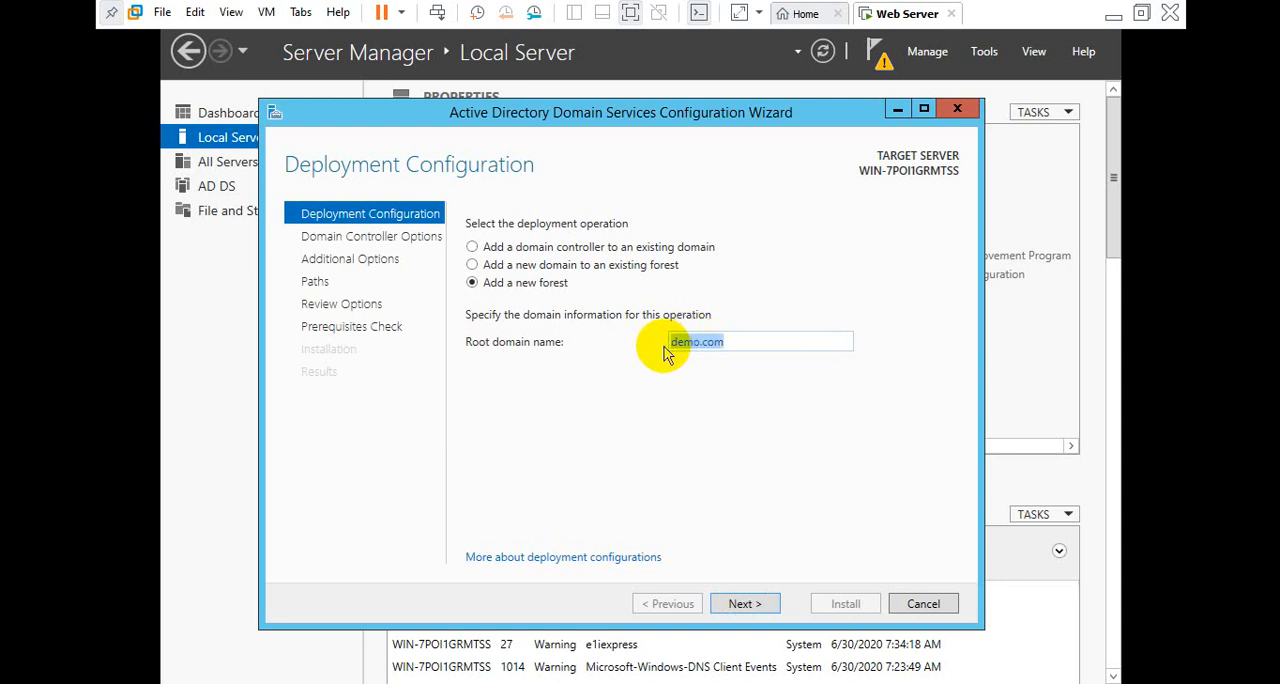
{"action": "left_click", "coordinate": [665, 347]}
{"action": "triple_click", "coordinate": [741, 342]}
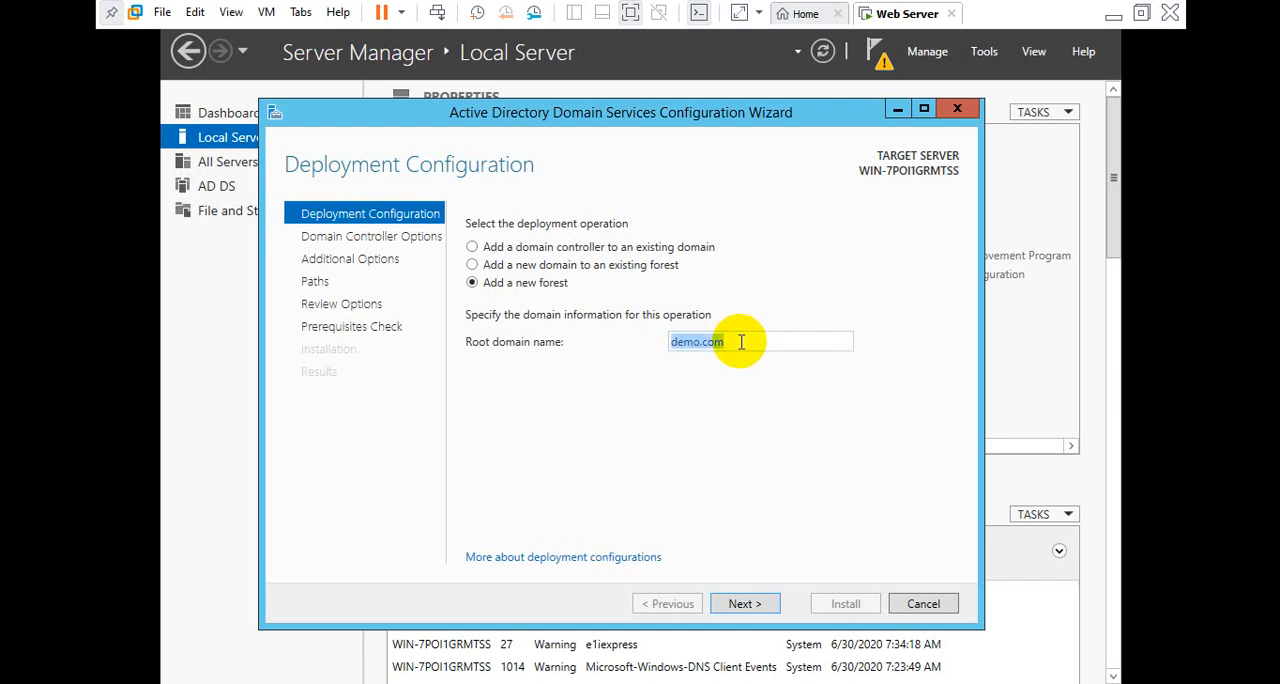
{"action": "left_click", "coordinate": [737, 344]}
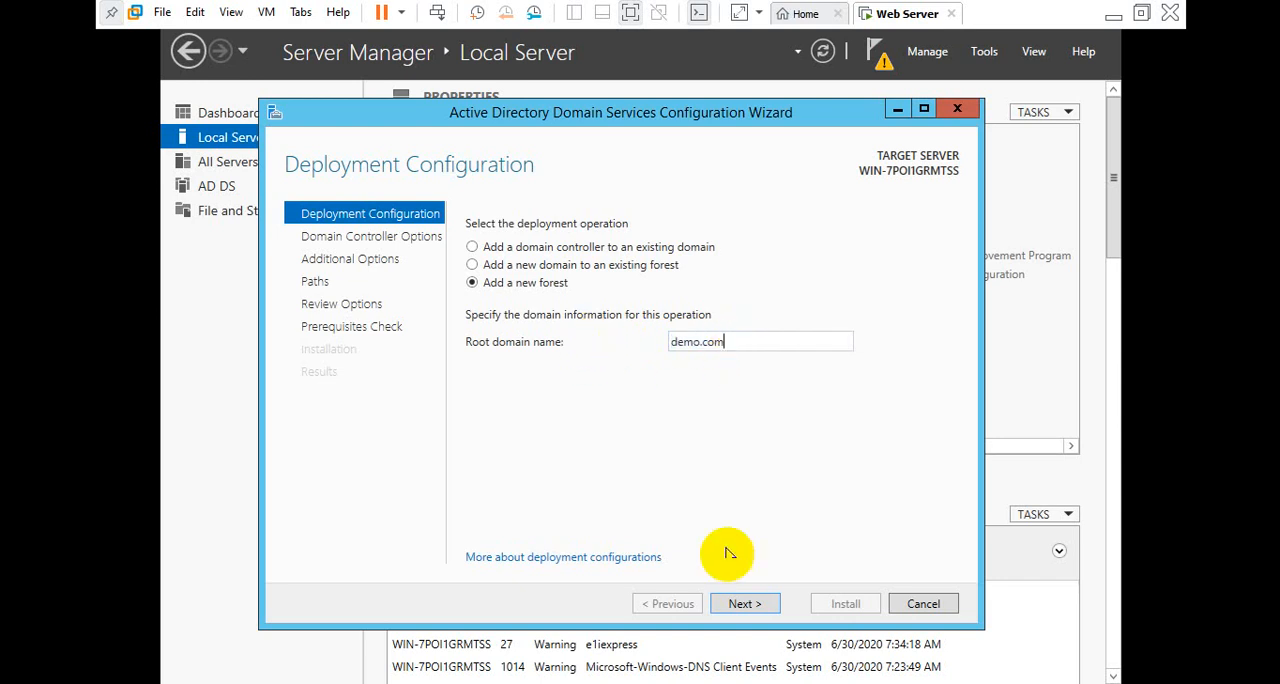
Keep the default domain controller options and enter and confirm the Directory Services Restore Mode (DSRM) password
{"action": "left_click", "coordinate": [744, 603]}
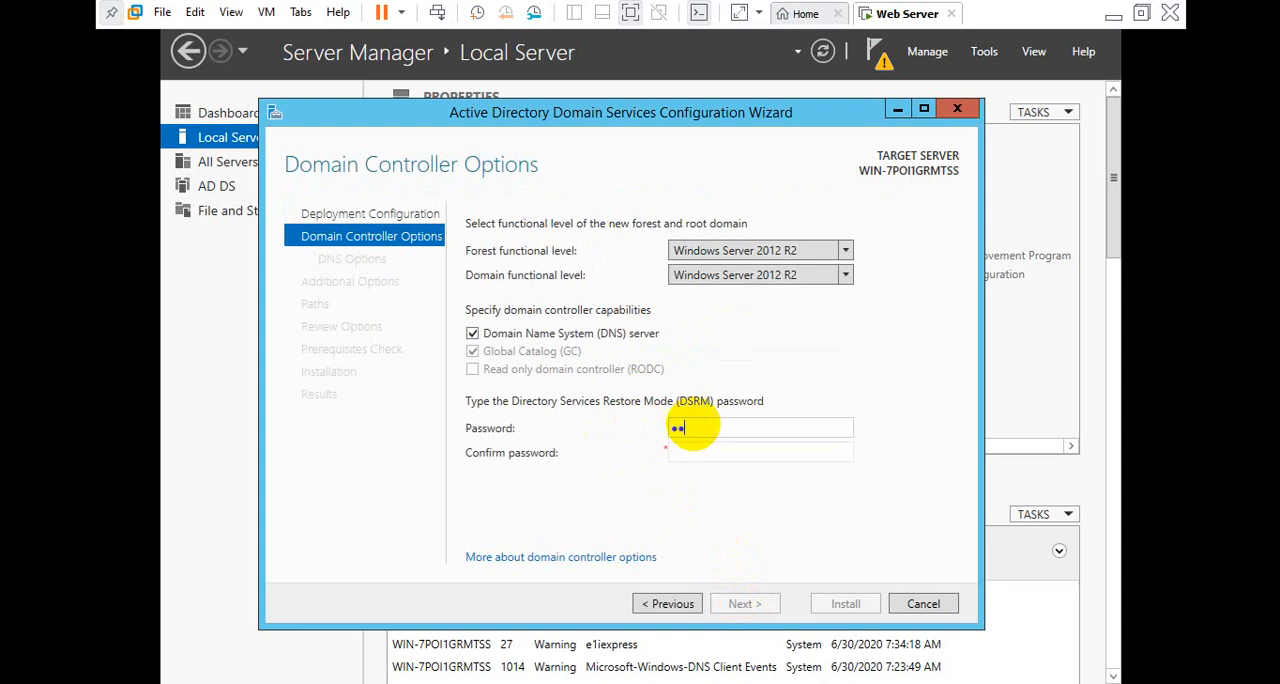
{"action": "key", "text": "Tab"}
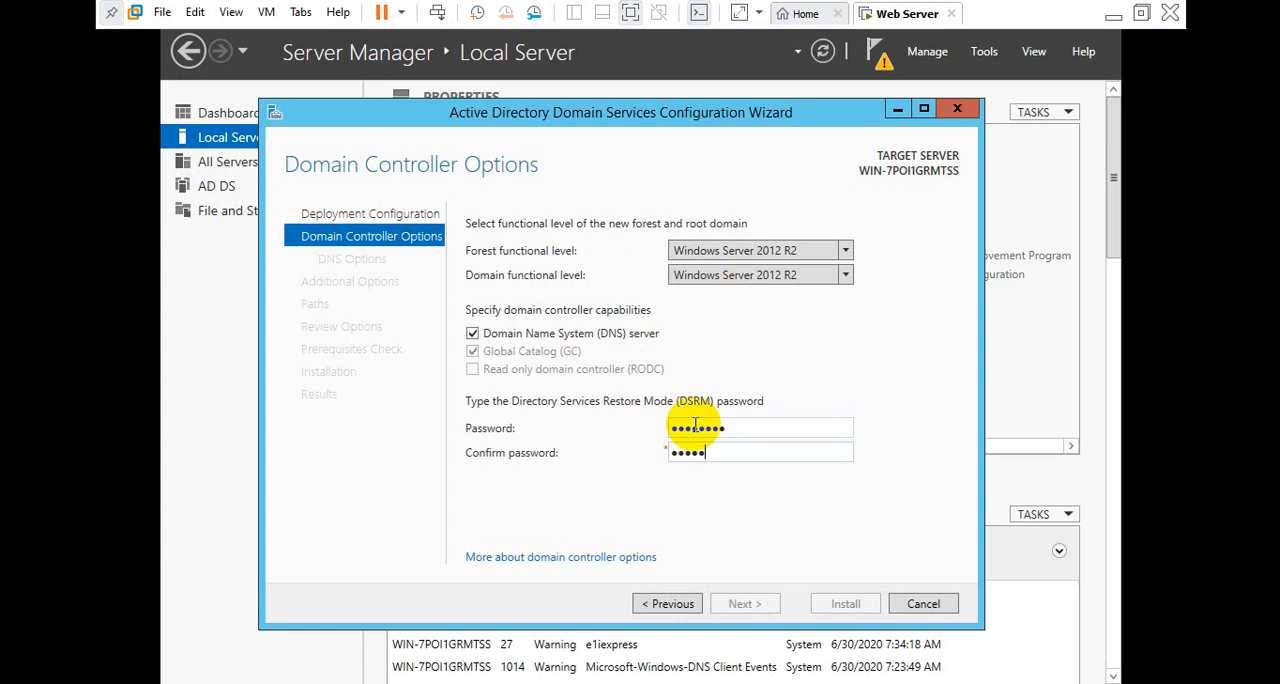
{"action": "type", "text": "••••••••"}
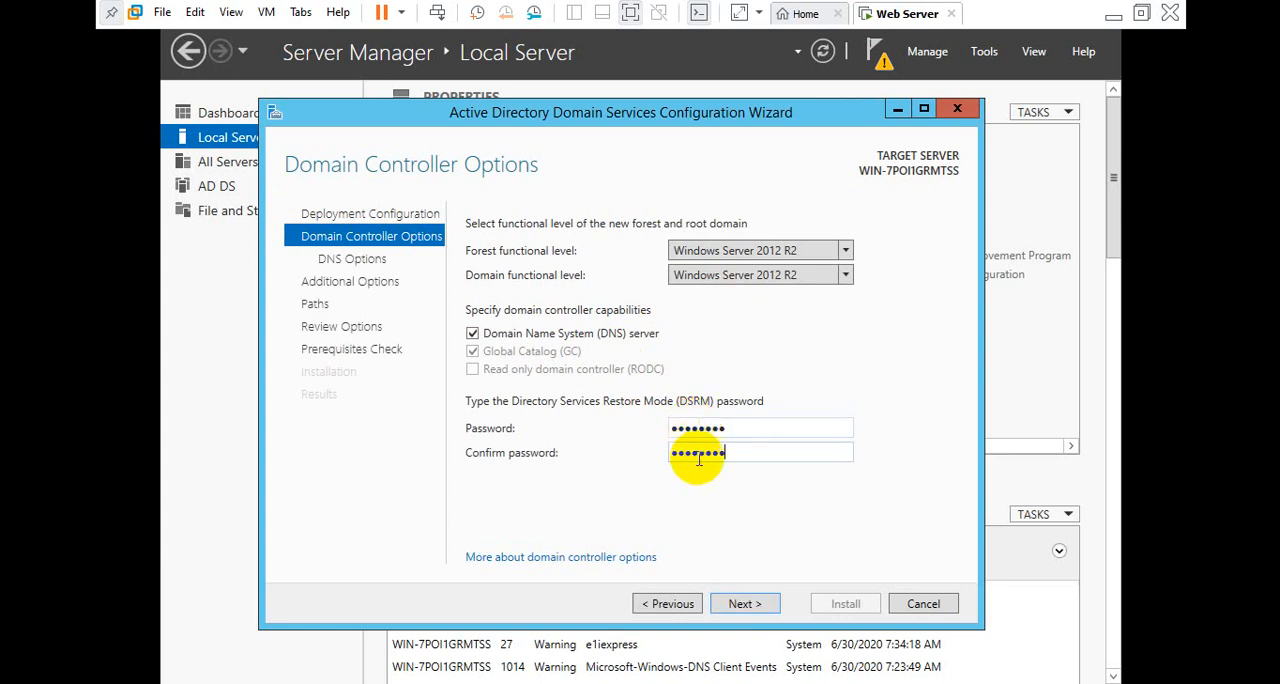
{"action": "left_click", "coordinate": [745, 604]}
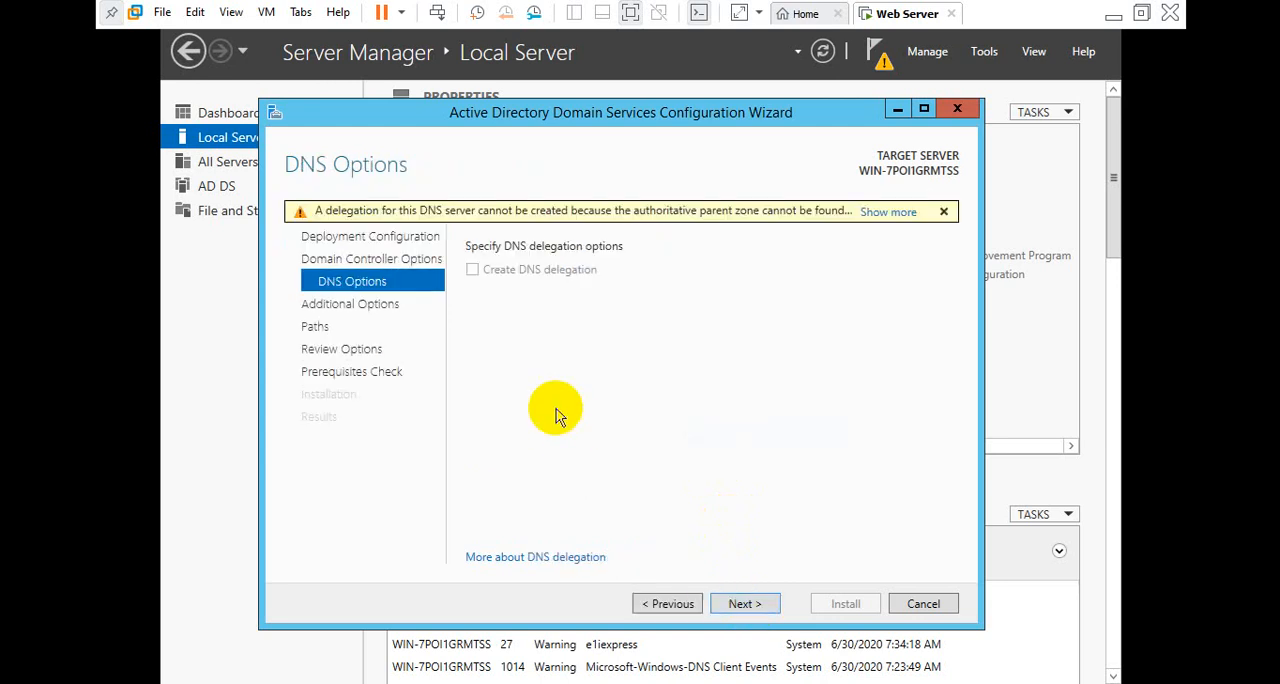
Accept the default DNS options, NetBIOS name DEMO, folder paths and reviewed selections, and install the domain controller configuration
{"action": "left_click", "coordinate": [745, 604]}
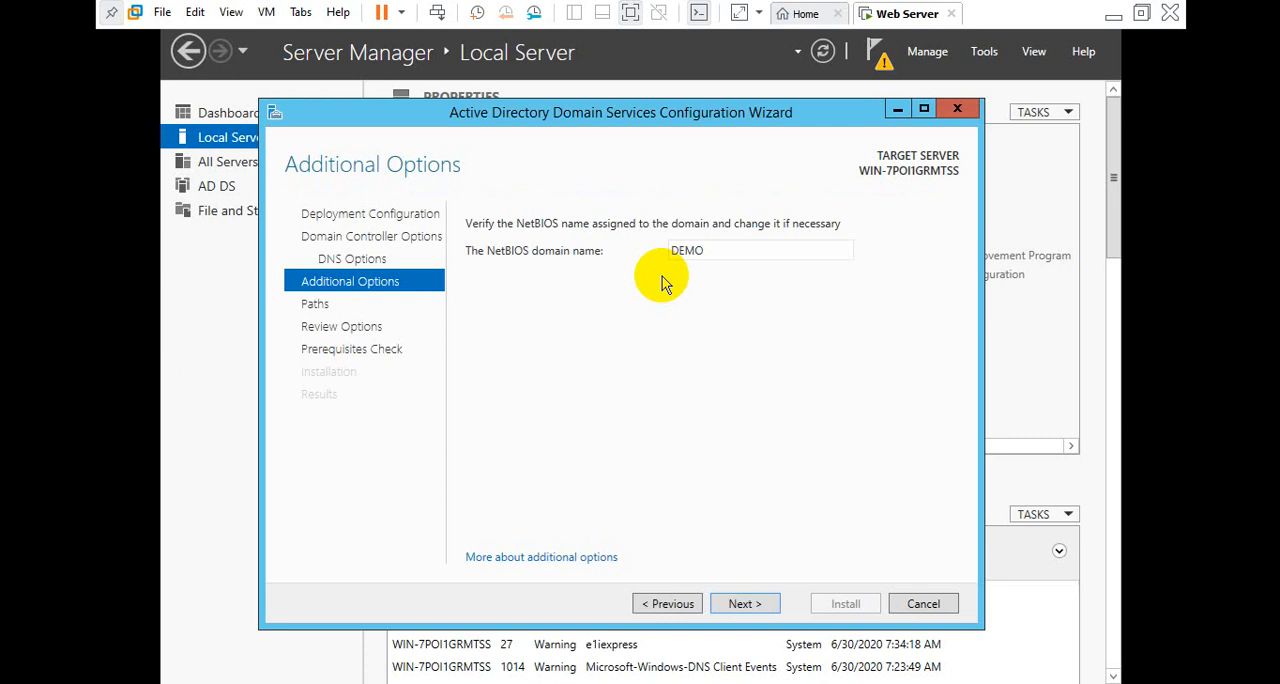
{"action": "double_click", "coordinate": [727, 250]}
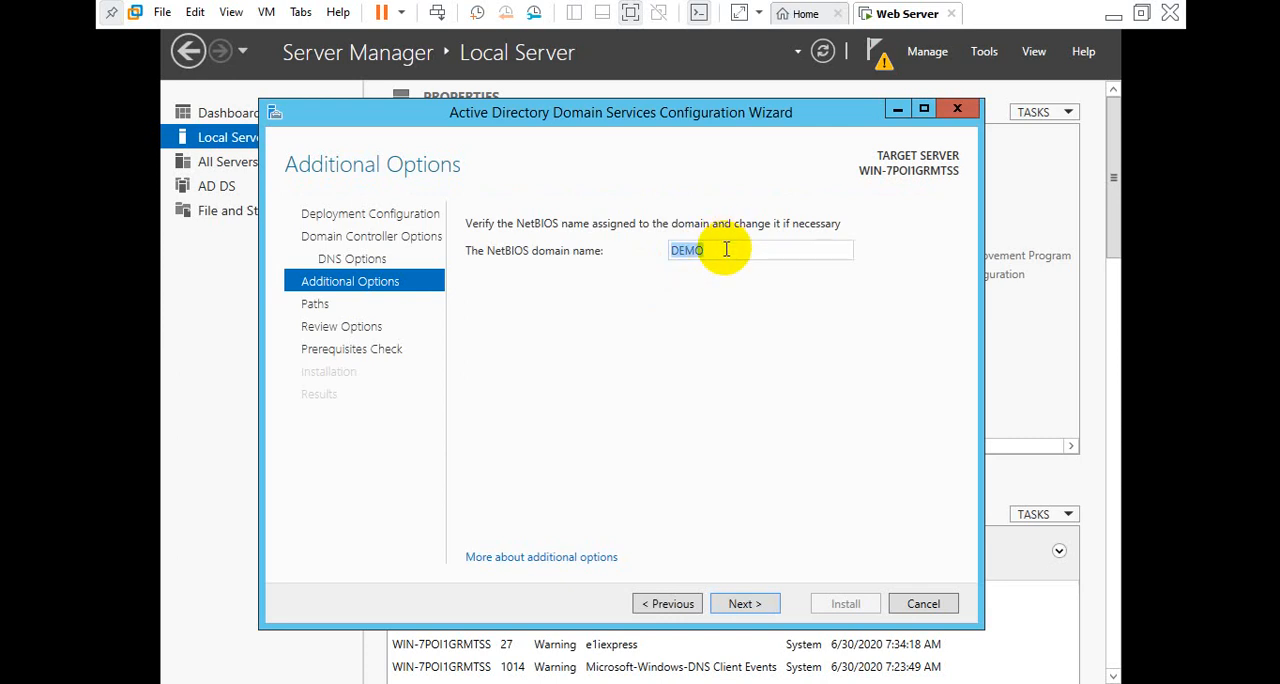
{"action": "left_click", "coordinate": [727, 250]}
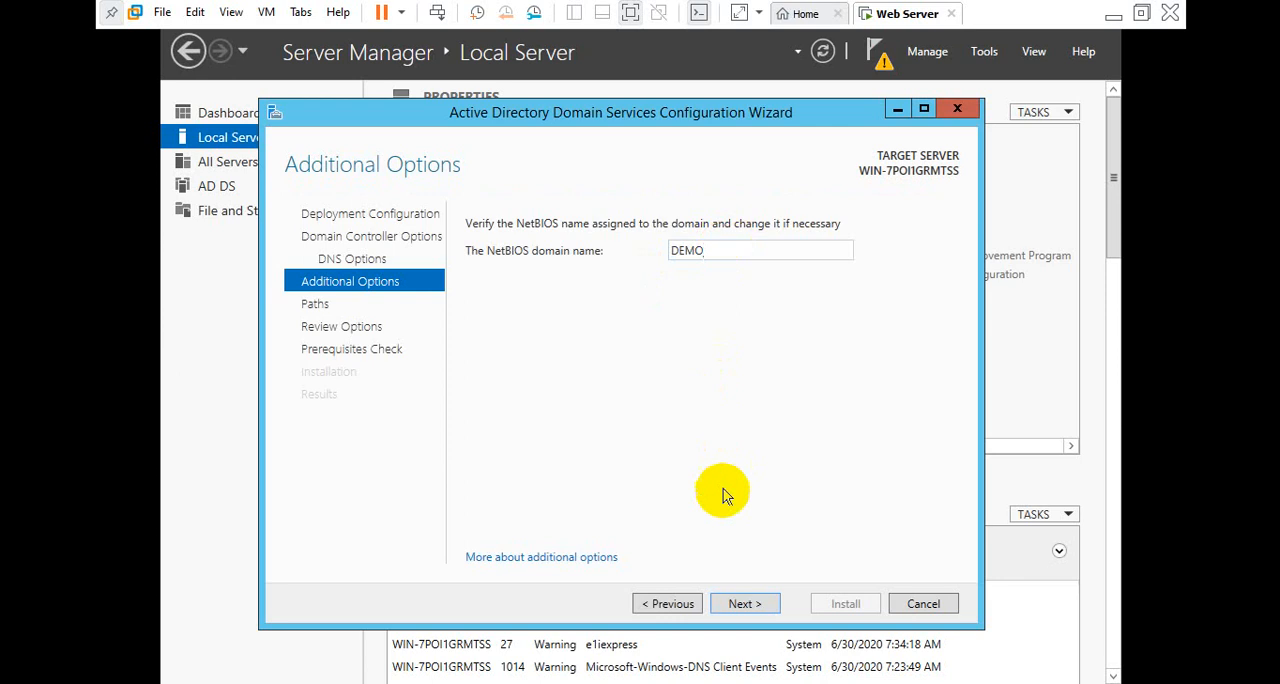
{"action": "left_click", "coordinate": [745, 604]}
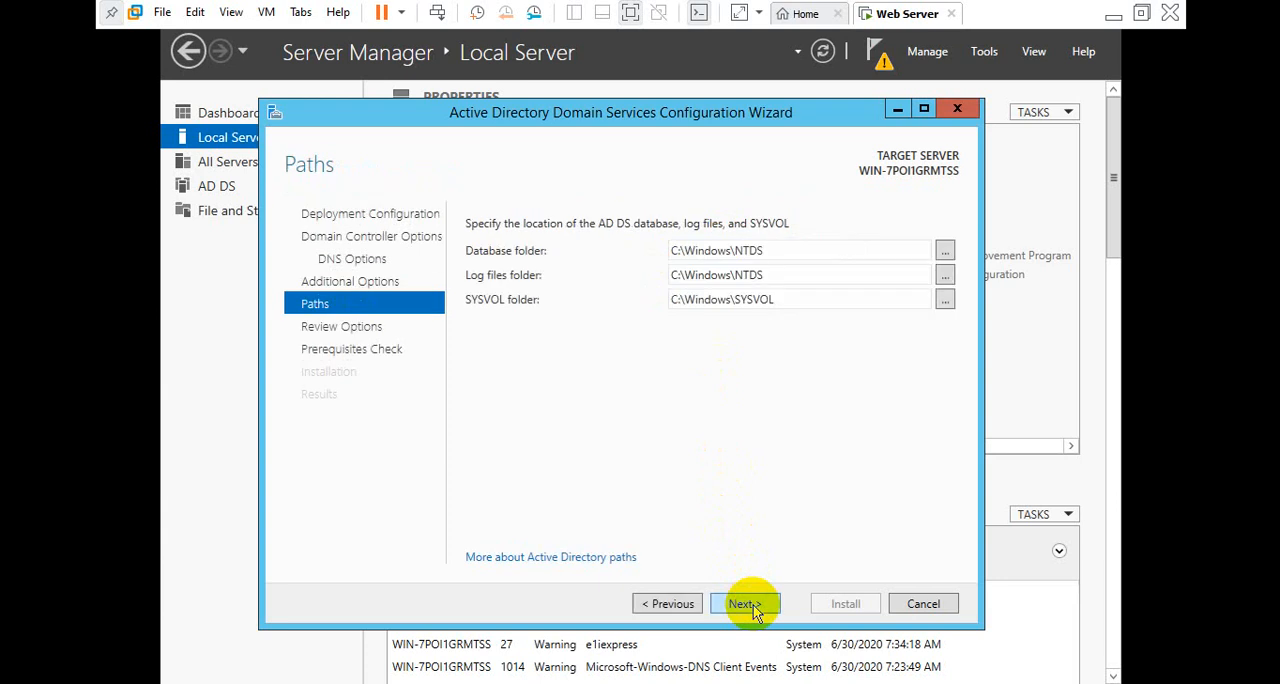
{"action": "left_click", "coordinate": [750, 606]}
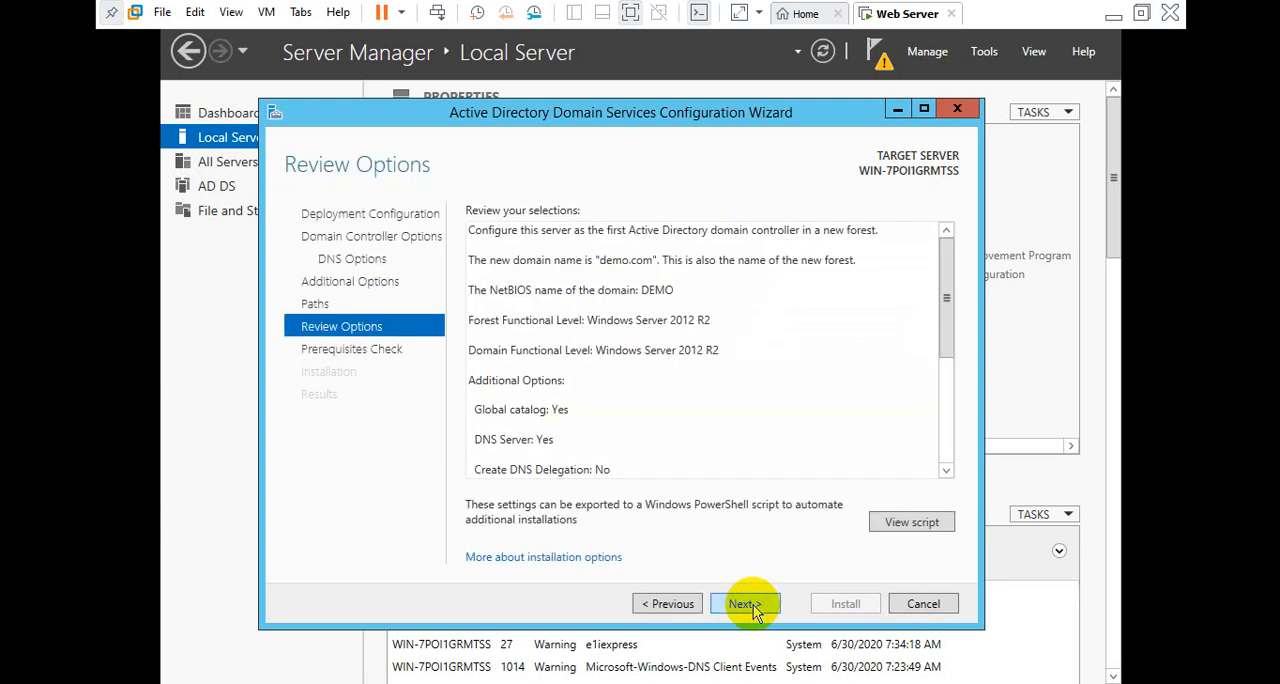
{"action": "left_click", "coordinate": [750, 606]}
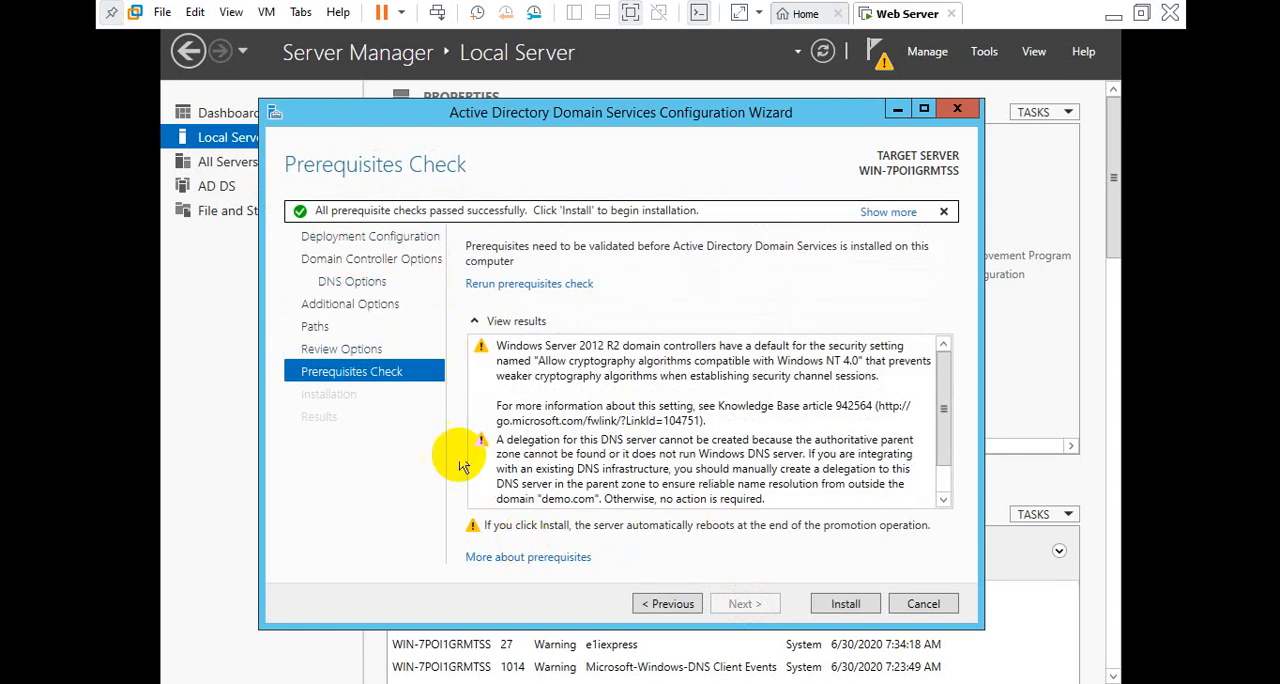
{"action": "left_click", "coordinate": [845, 605]}
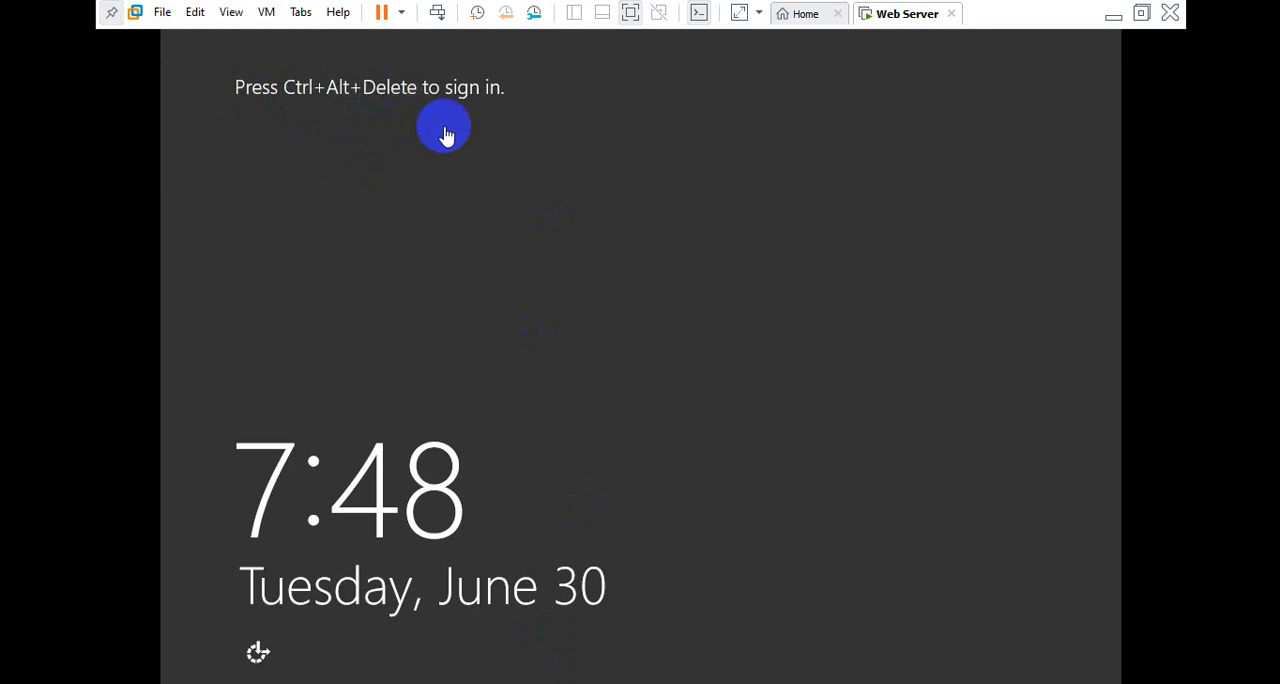
Unlock the restarted virtual machine and sign in as DEMO\Administrator with the account password
{"action": "left_click", "coordinate": [447, 18]}
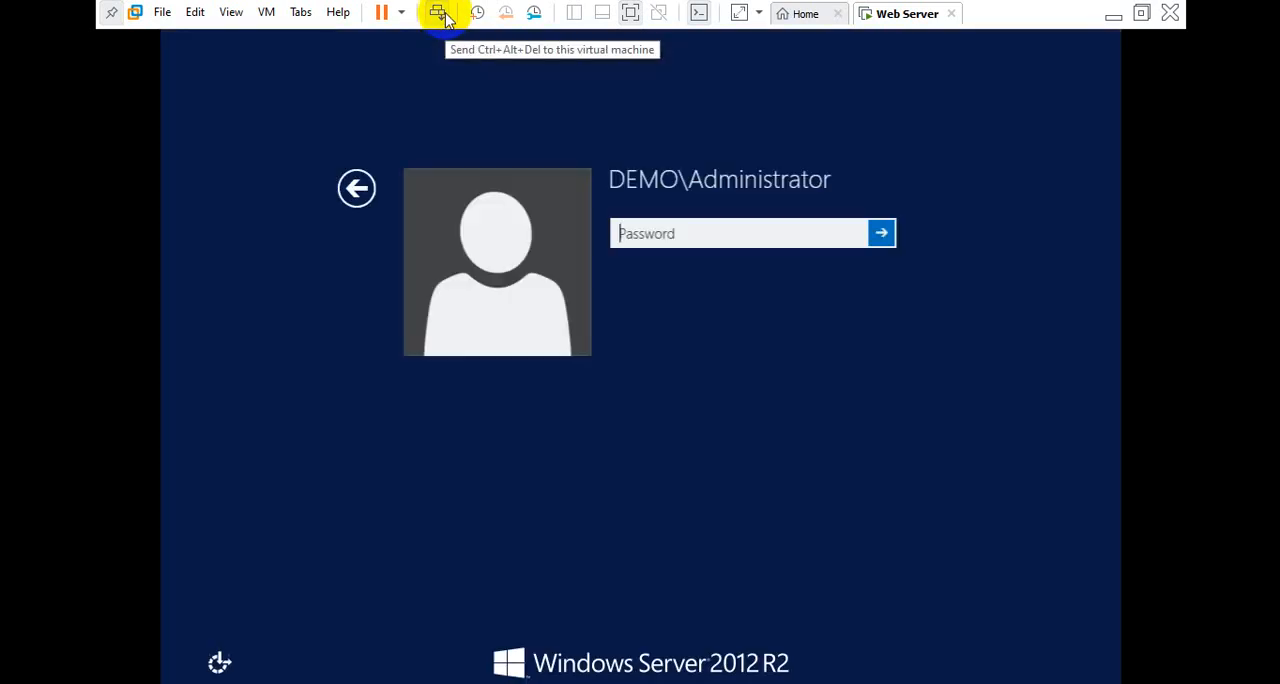
{"action": "left_click", "coordinate": [660, 230]}
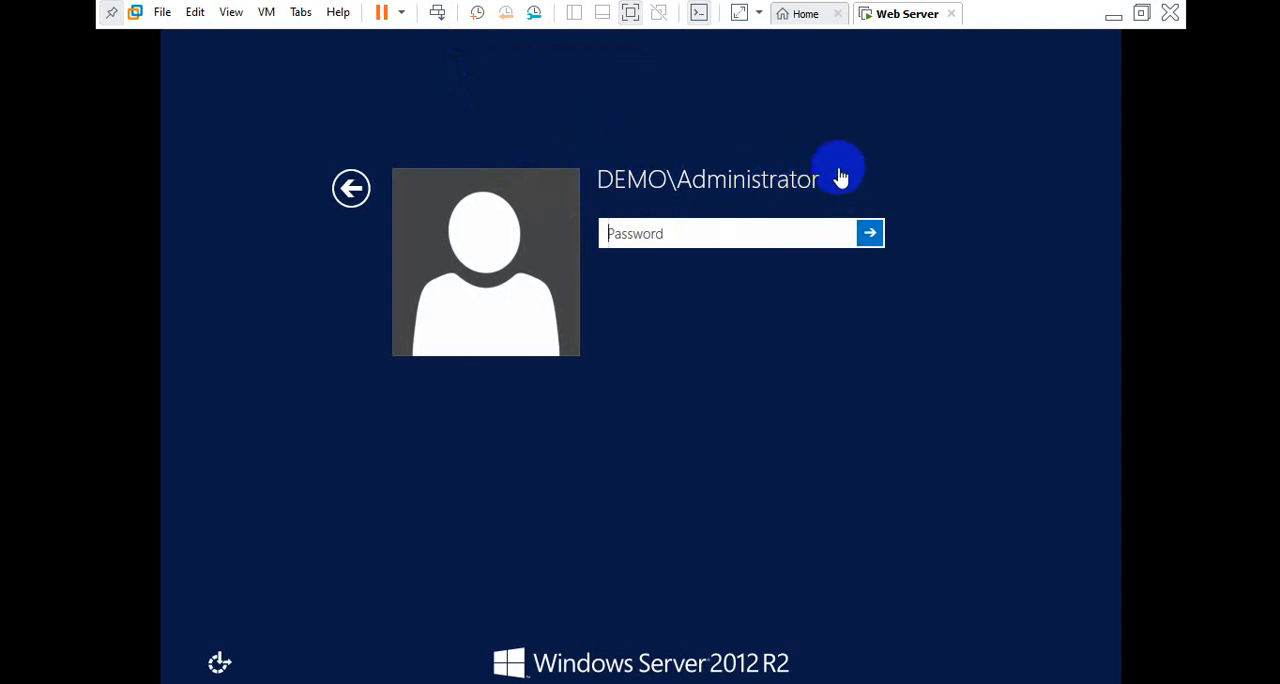
{"action": "left_click", "coordinate": [682, 158]}
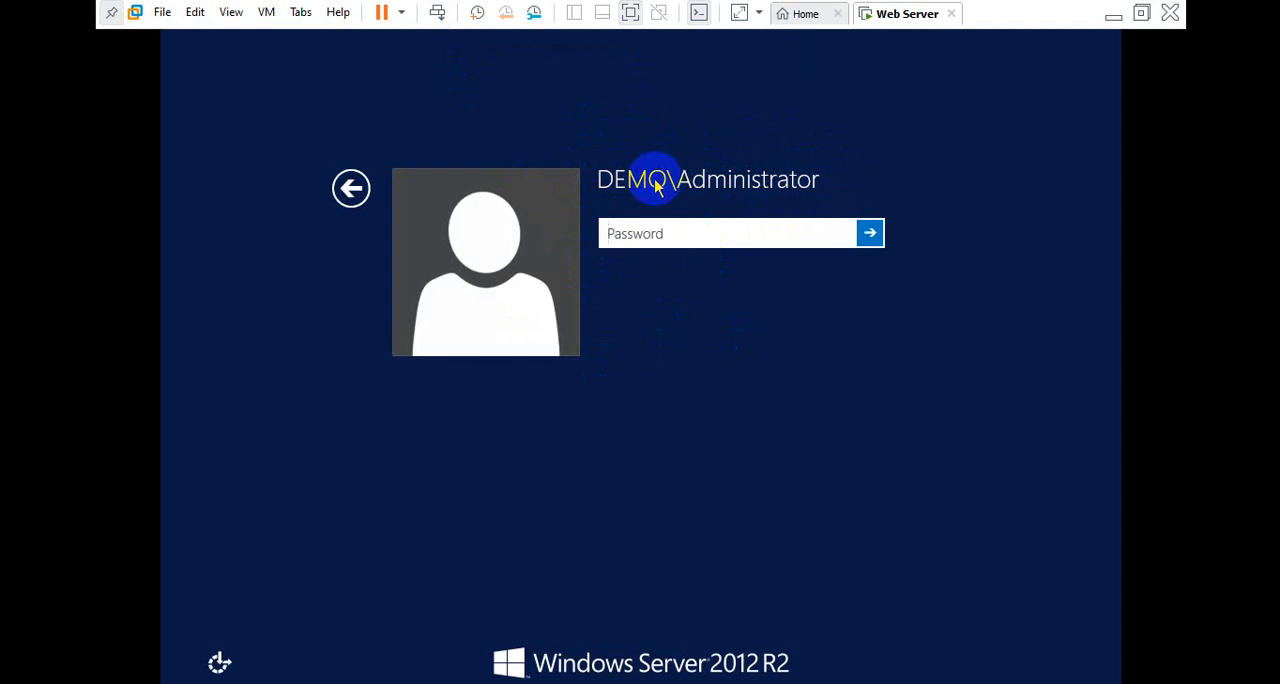
{"action": "left_click", "coordinate": [655, 234]}
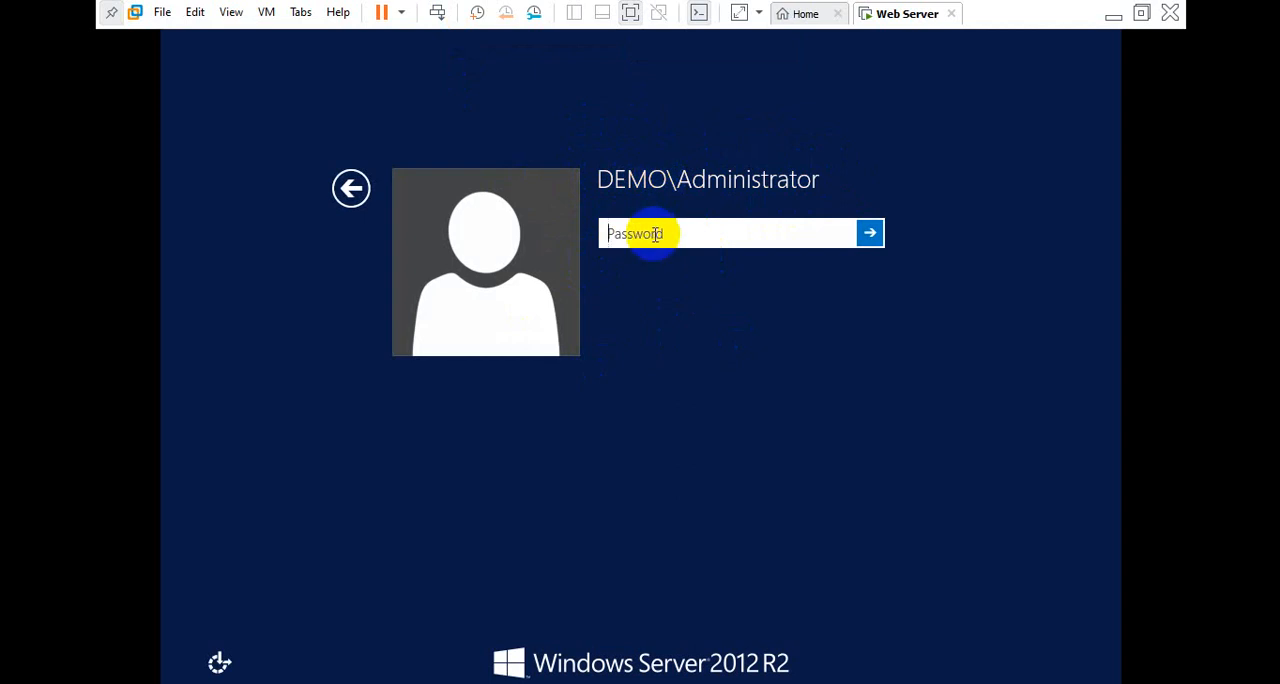
{"action": "type", "text": "••••••••"}
{"action": "key", "text": "Return"}
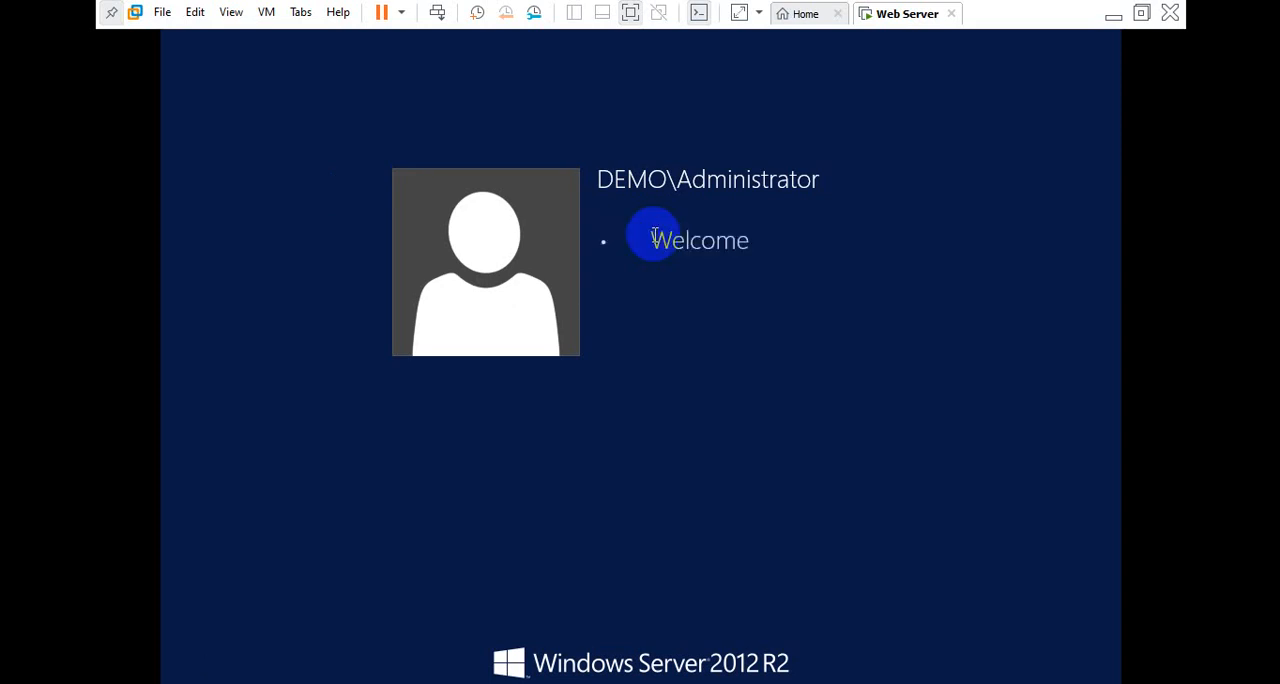
{"action": "key", "text": "Return"}
{"action": "type", "text": "••••••••"}
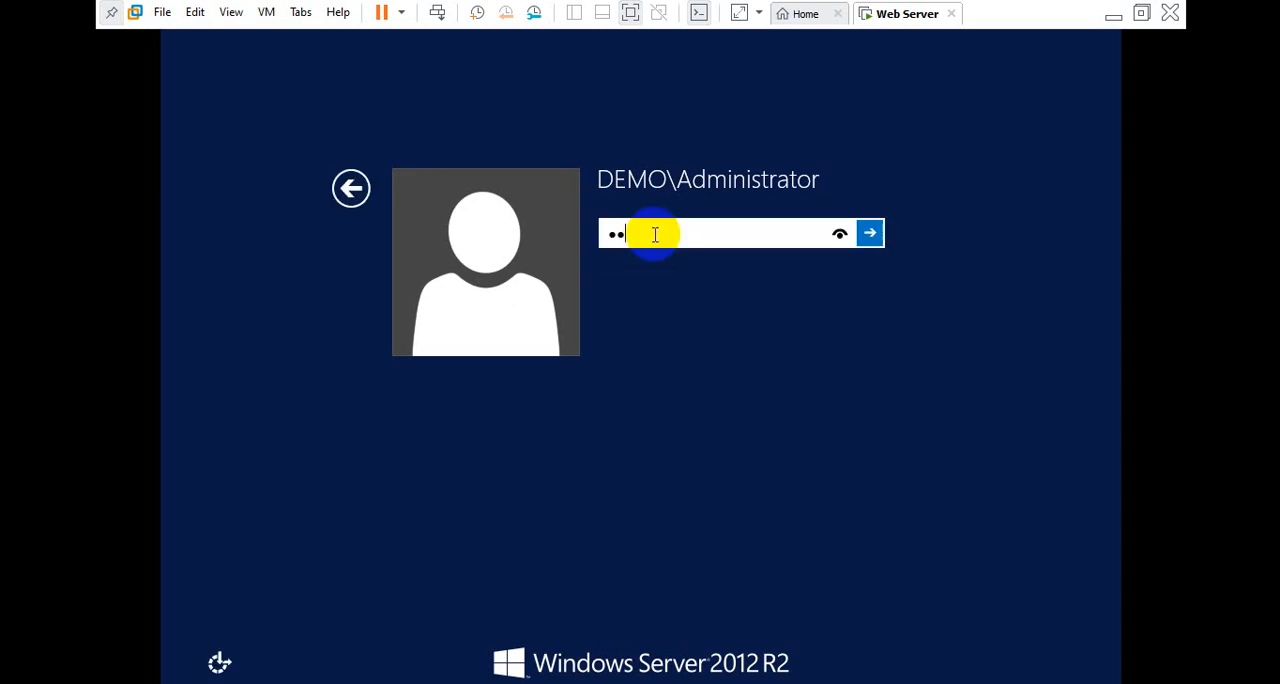
{"action": "key", "text": "Return"}
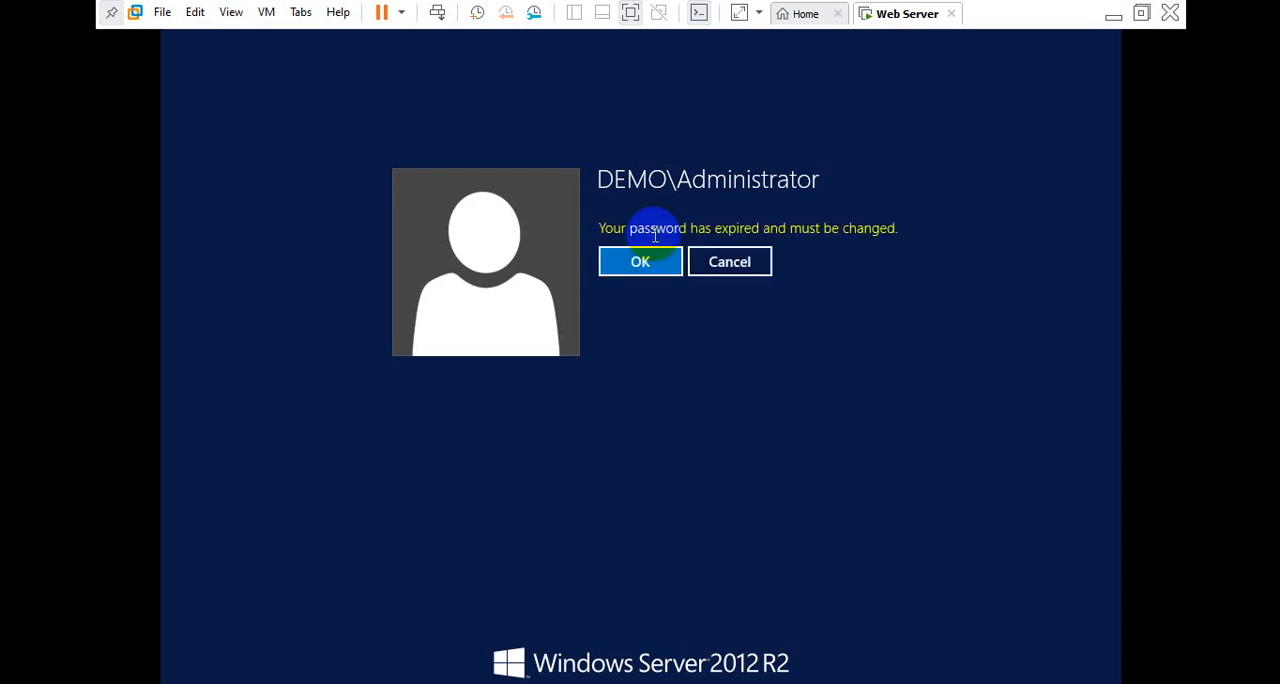
Change the expired DEMO\Administrator password by entering and confirming a new password, and continue to the desktop
{"action": "key", "text": "Return"}
{"action": "key", "text": "Tab"}
{"action": "type", "text": "P"}
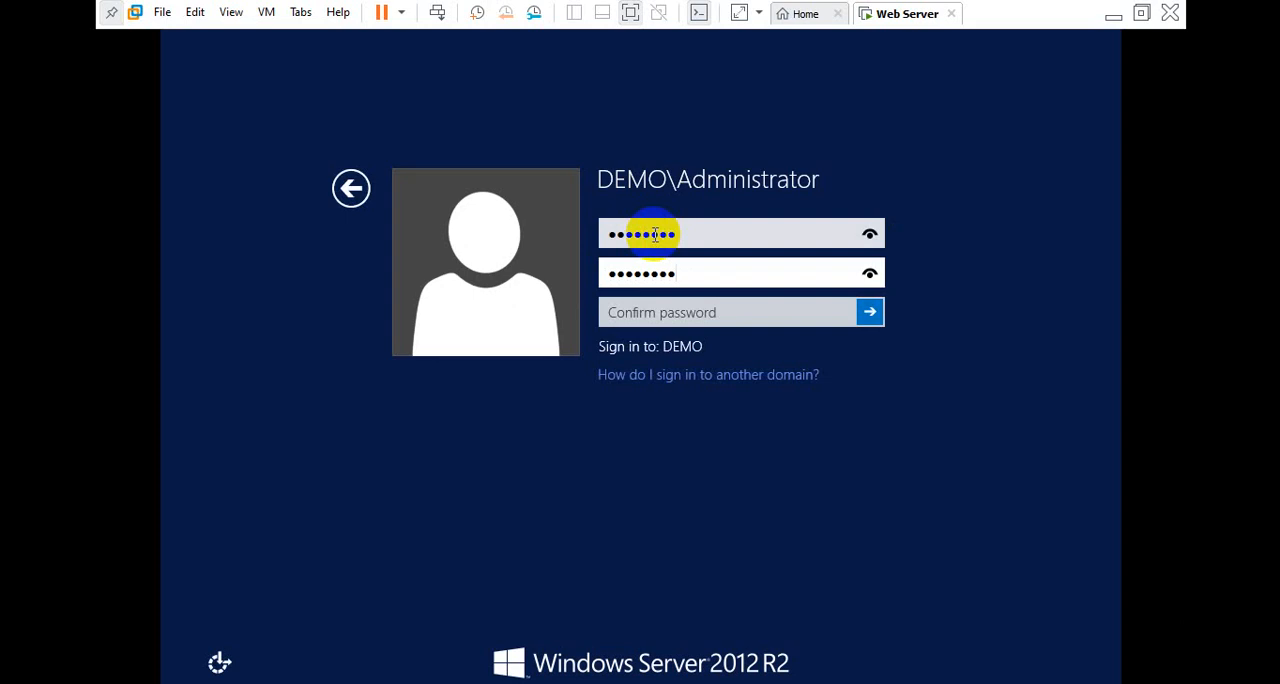
{"action": "key", "text": "Tab"}
{"action": "type", "text": "P@"}
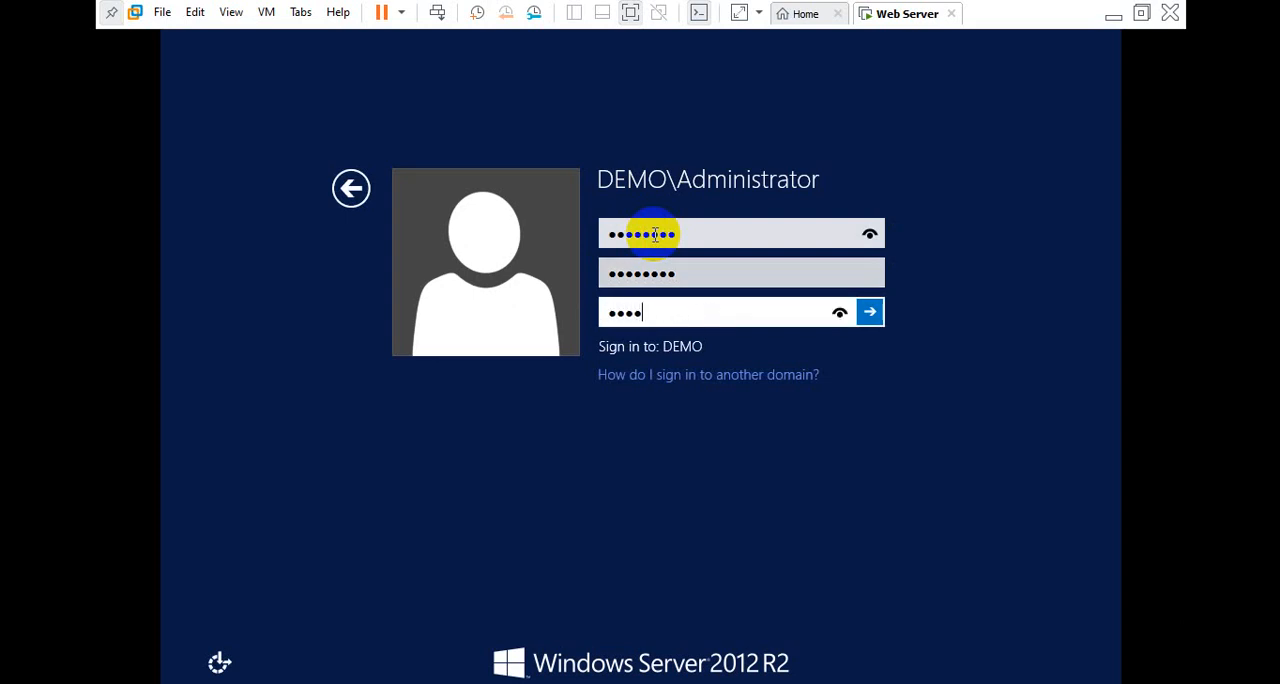
{"action": "type", "text": "ssw0rd"}
{"action": "key", "text": "Return"}
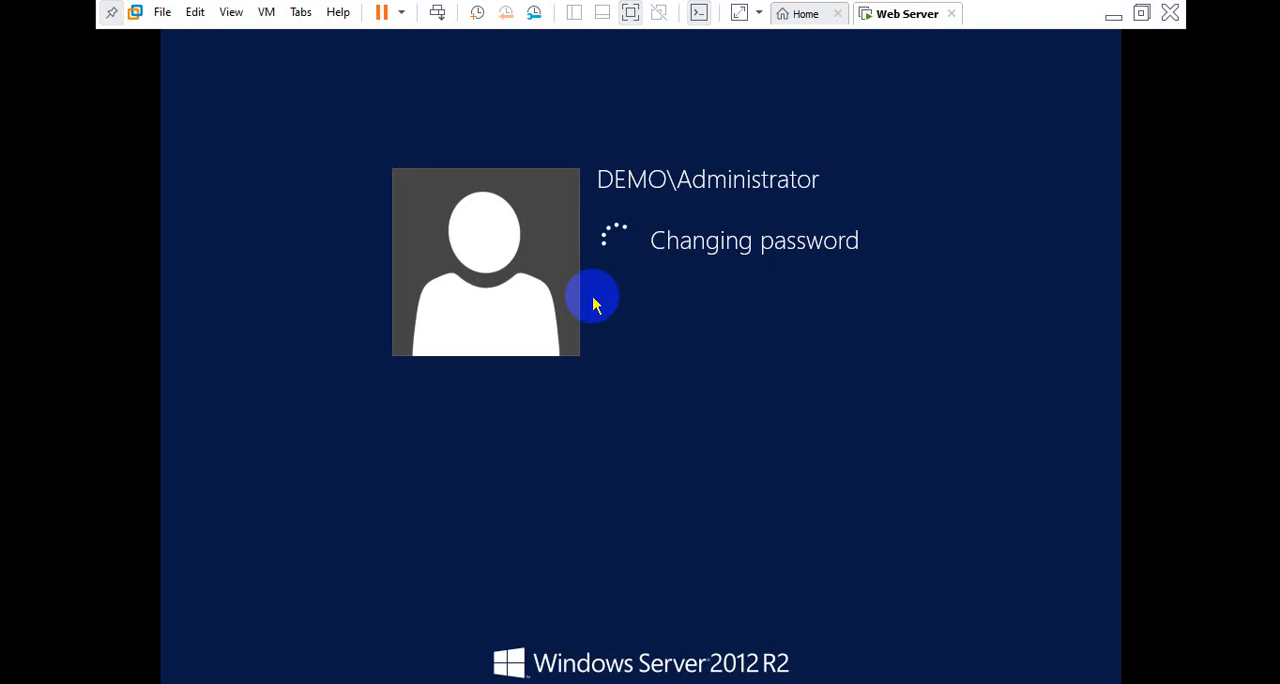
{"action": "left_click", "coordinate": [666, 256]}
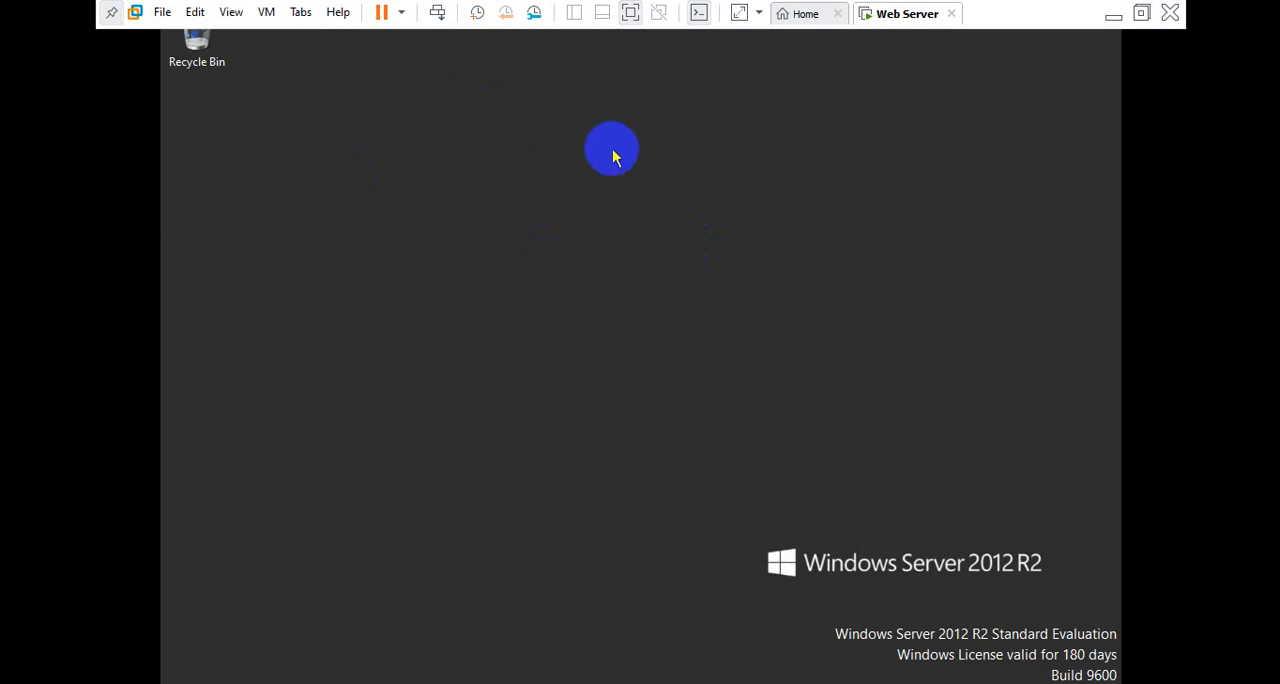
Refresh the desktop and open This PC in a maximized window
{"action": "right_click", "coordinate": [612, 149]}
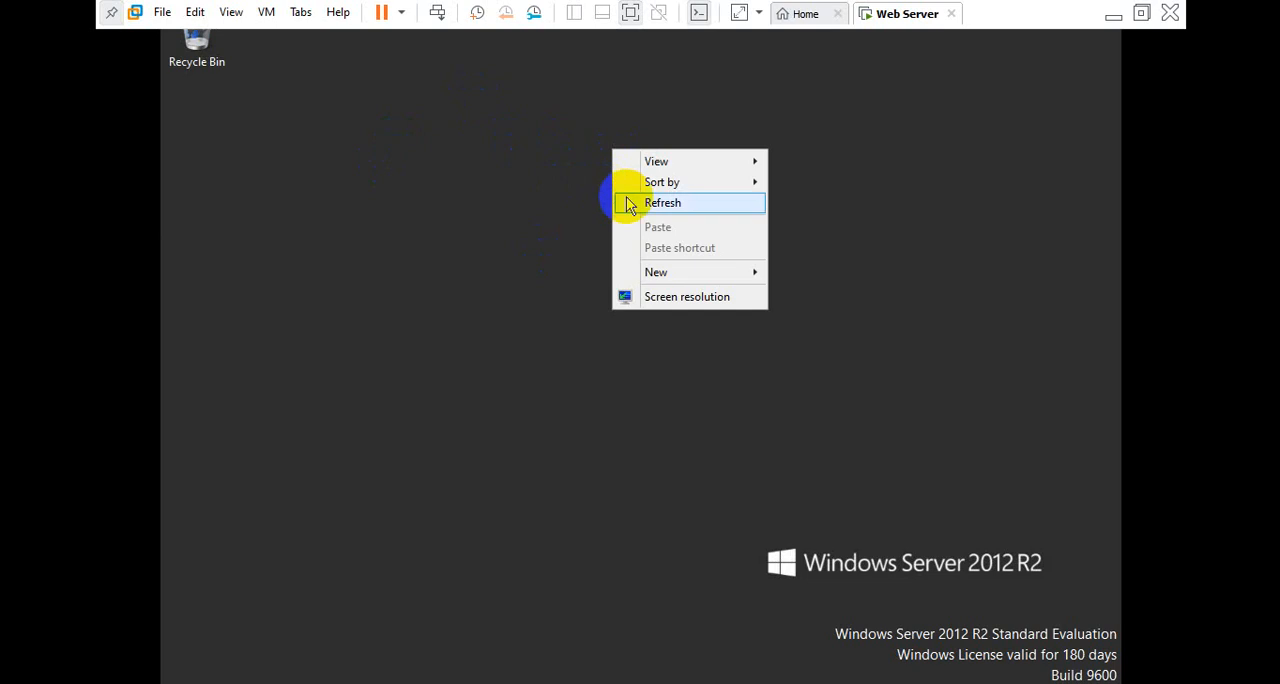
{"action": "left_click", "coordinate": [630, 204]}
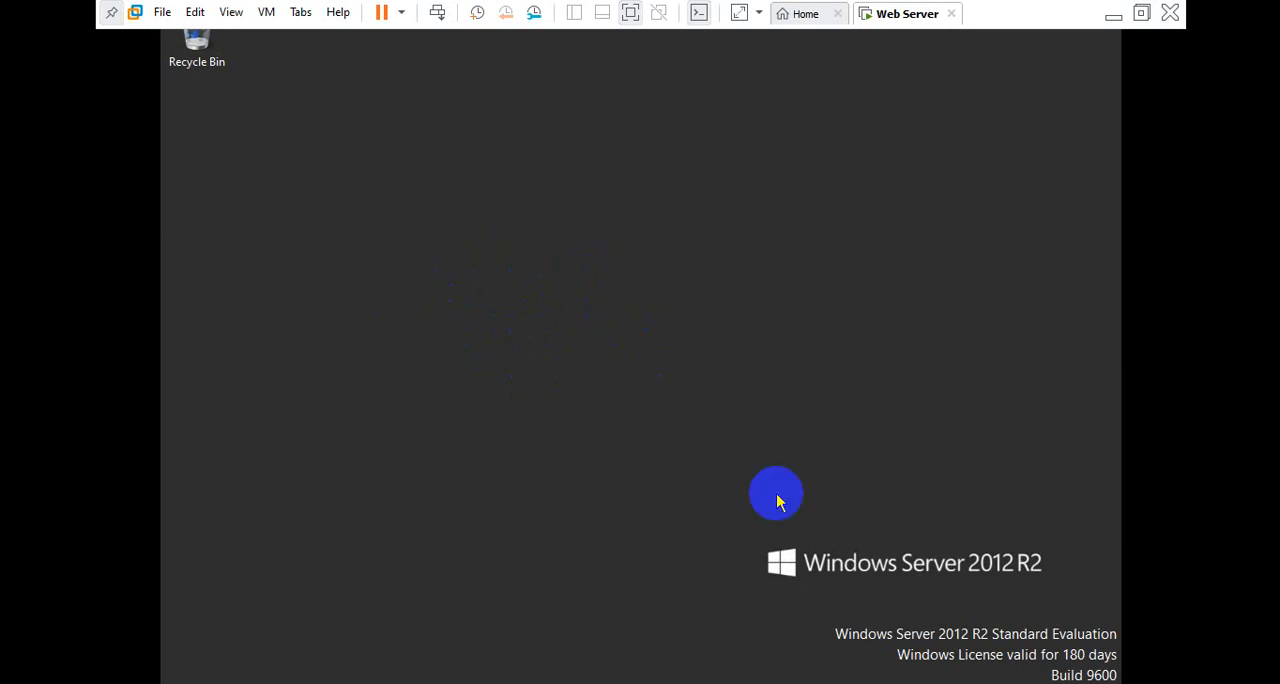
{"action": "key", "text": "super+e"}
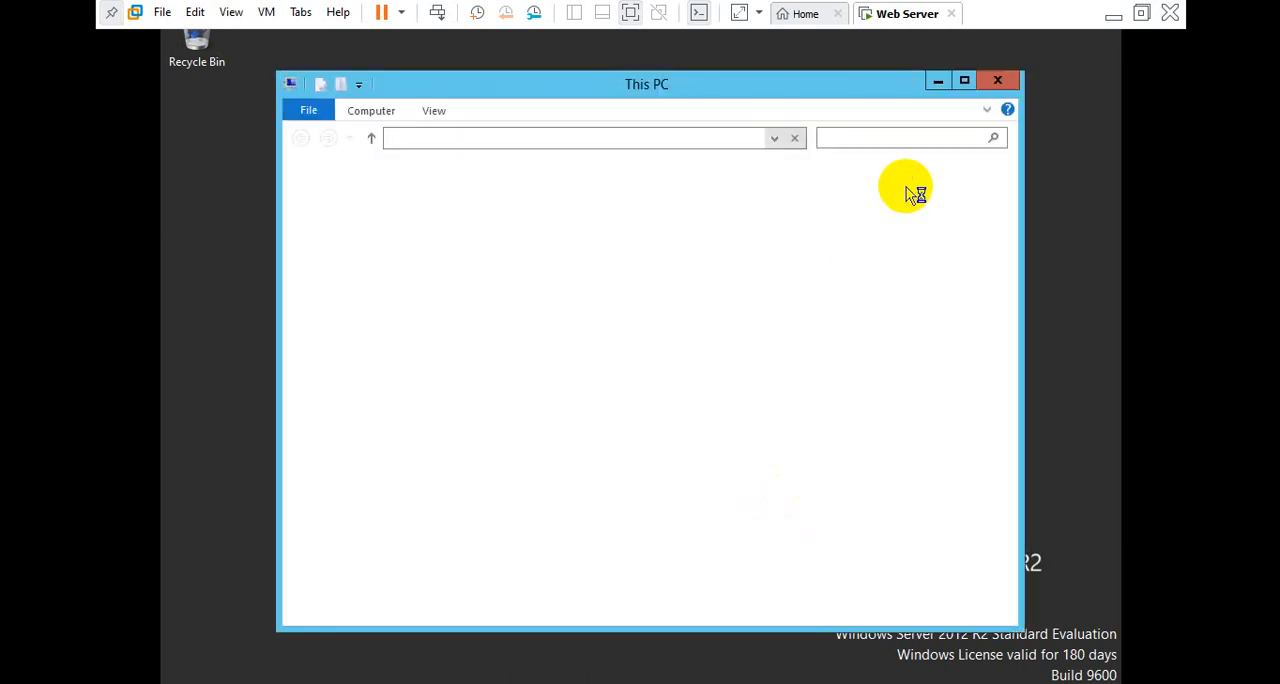
{"action": "left_click", "coordinate": [964, 80]}
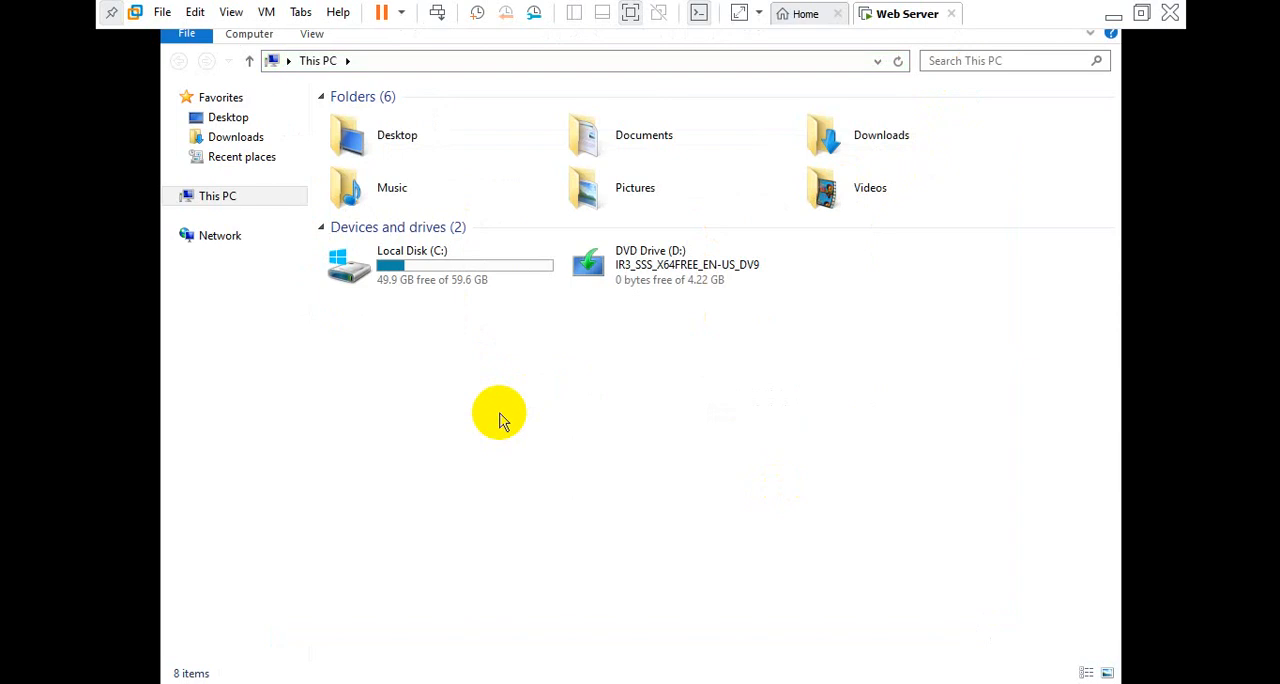
Open Network Connections and check the IPv4 address and DNS server entries in Ethernet0's connection details
{"action": "key", "text": "super+r"}
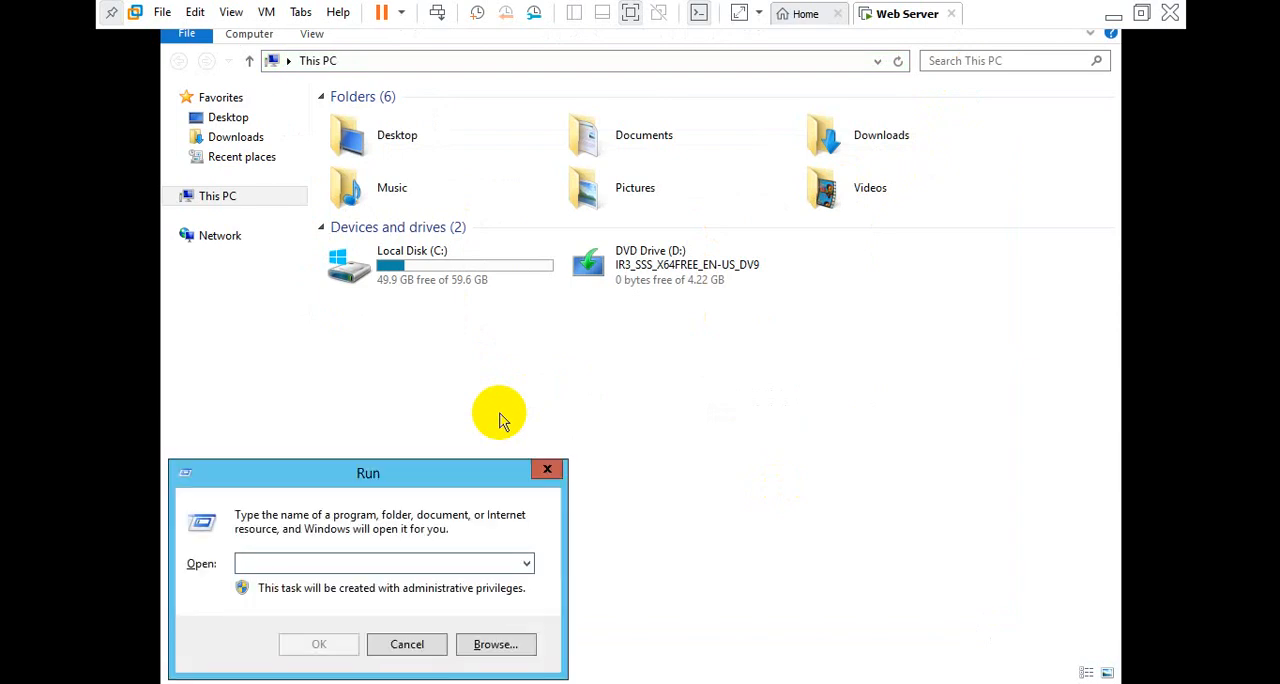
{"action": "type", "text": "ncpa.cpl"}
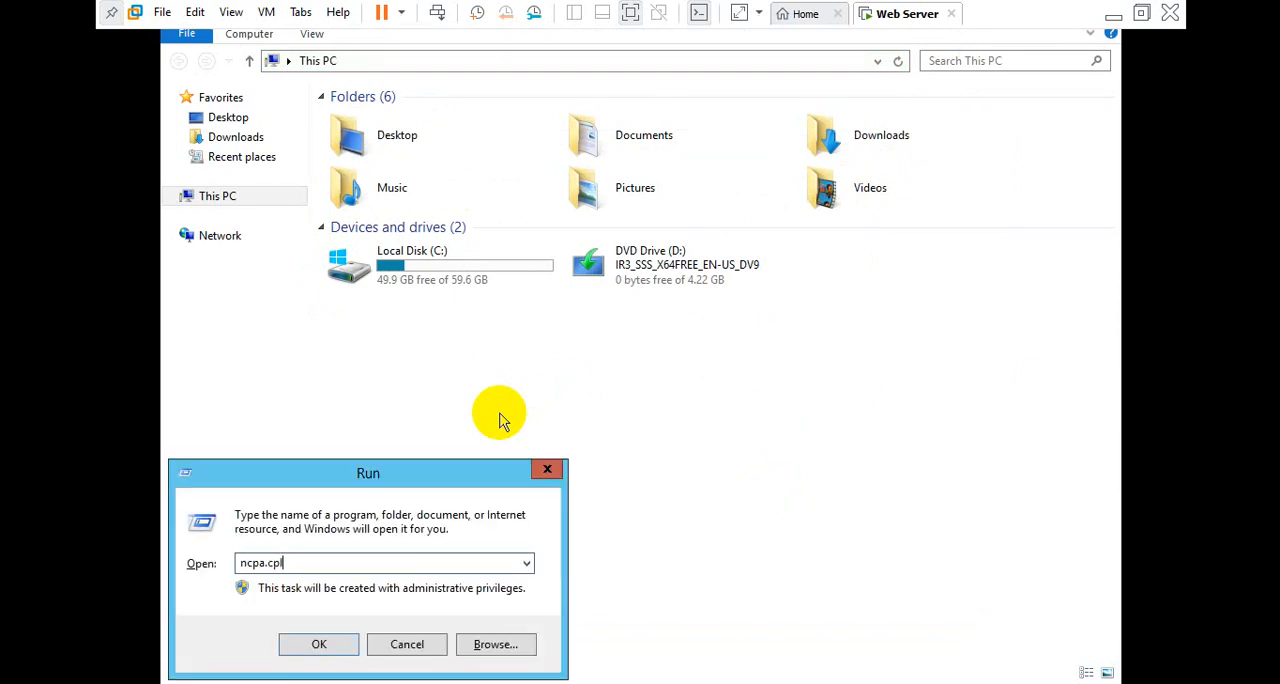
{"action": "key", "text": "Return"}
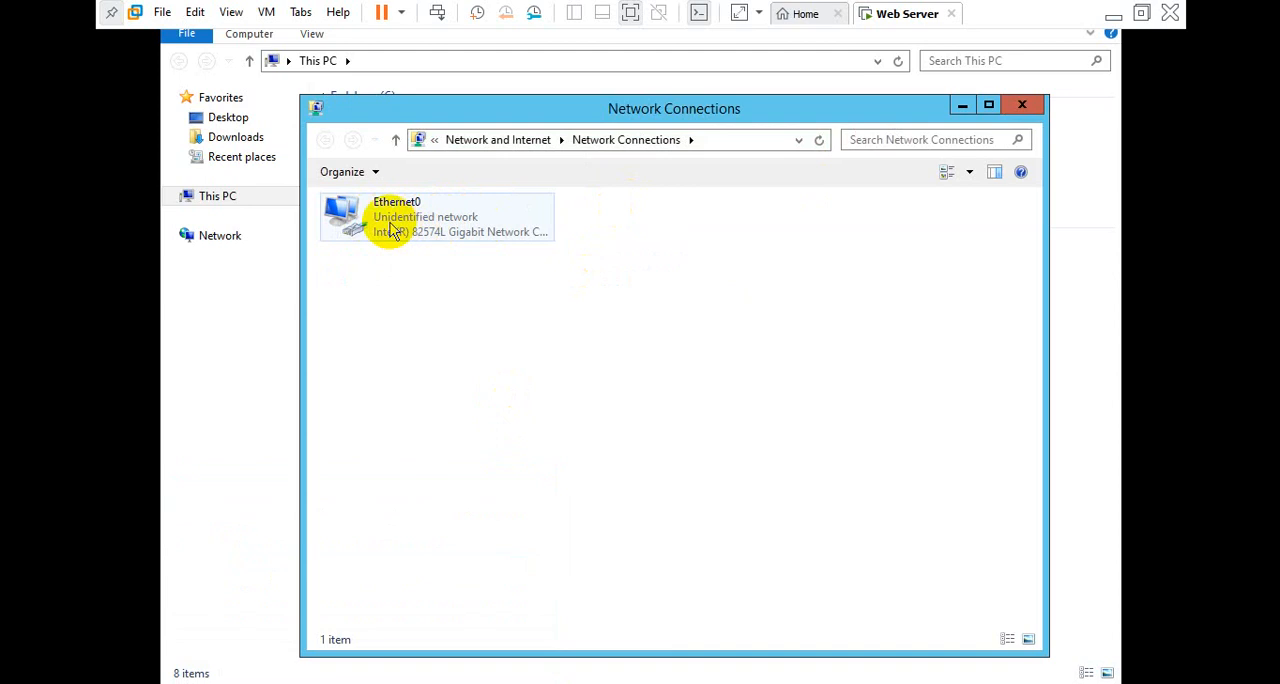
{"action": "double_click", "coordinate": [393, 231]}
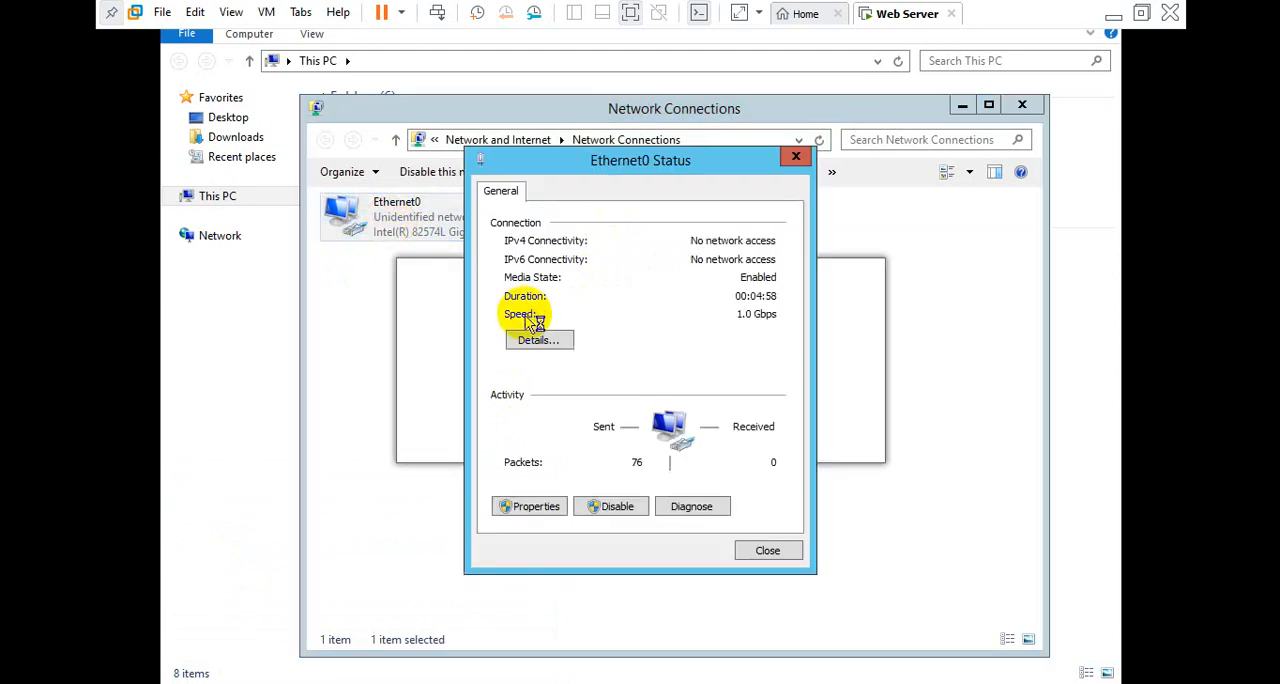
{"action": "left_click", "coordinate": [548, 342]}
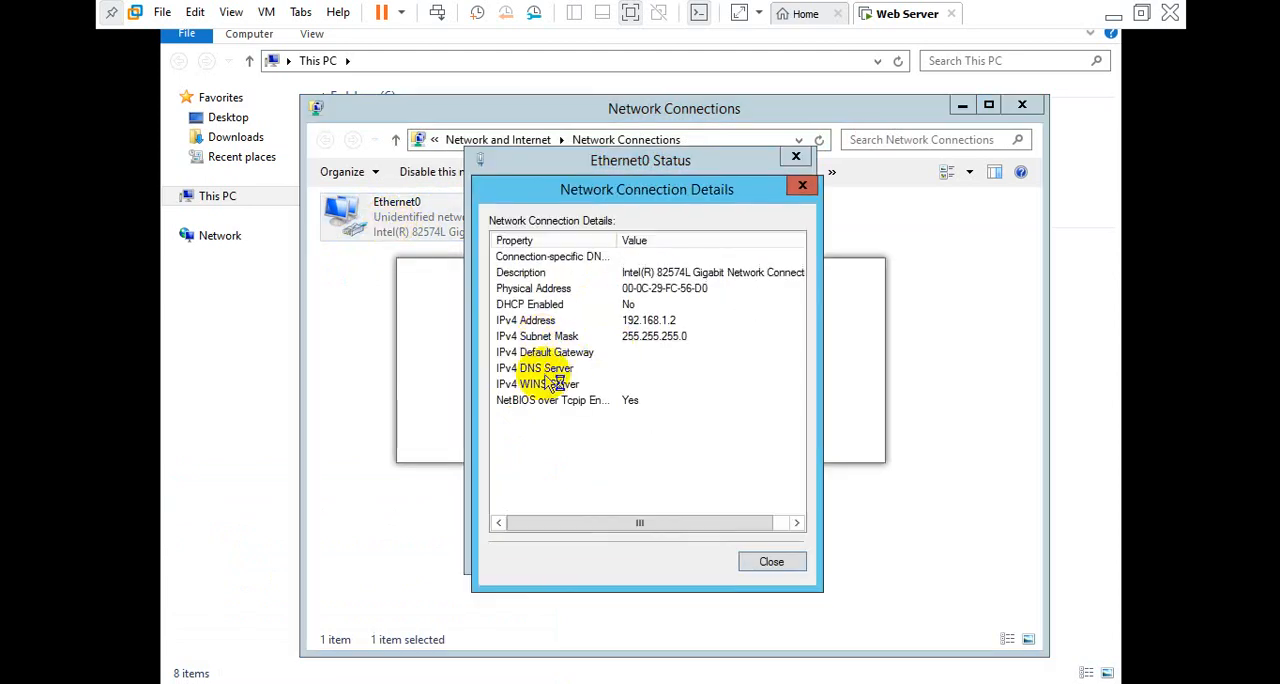
{"action": "left_click", "coordinate": [557, 370]}
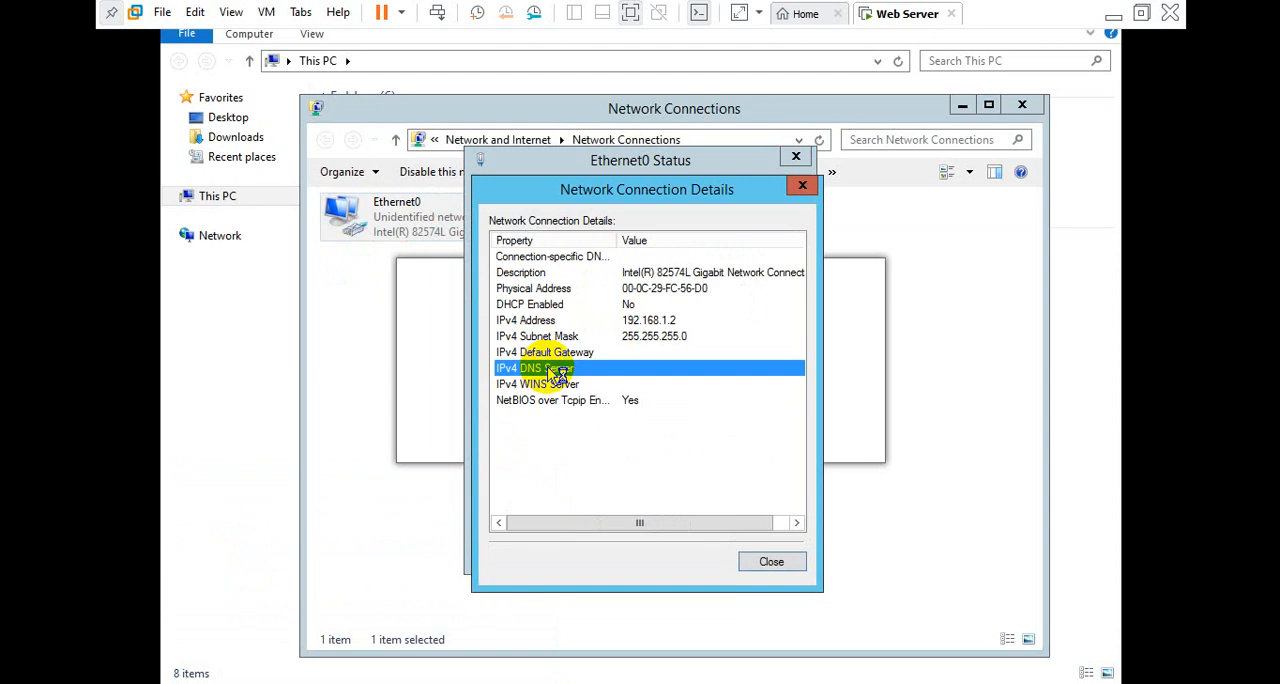
{"action": "key", "text": "Escape"}
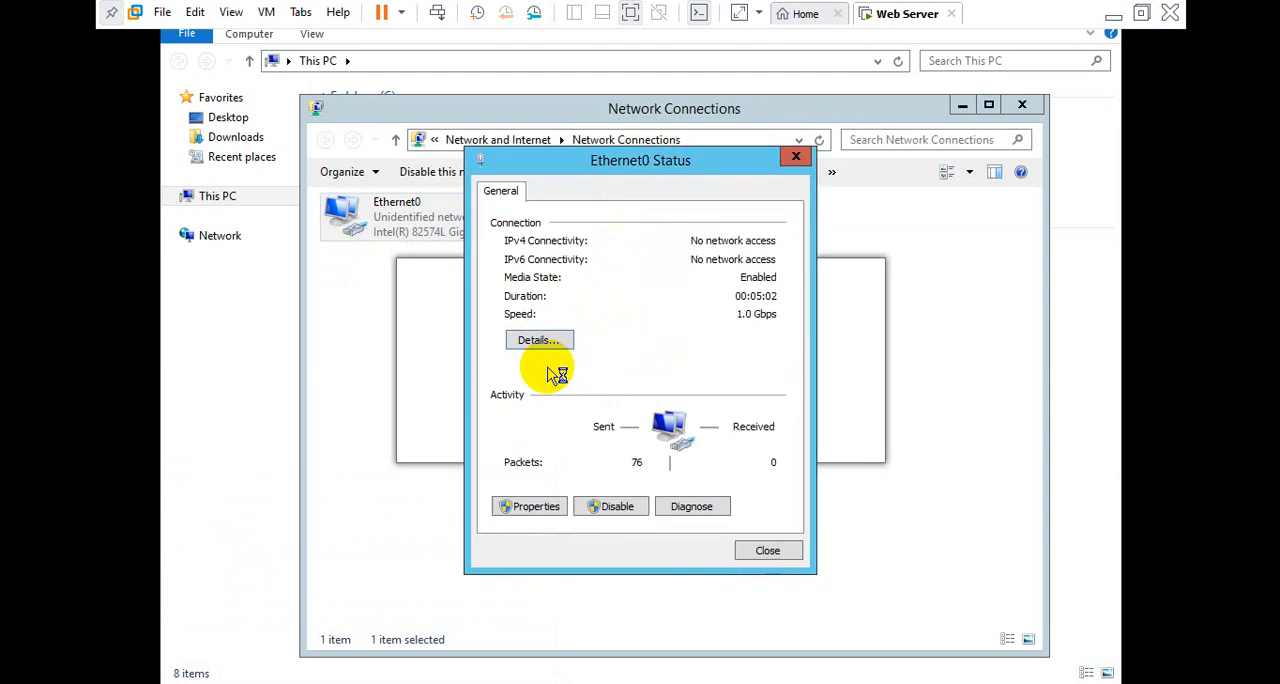
Set the preferred DNS server to 192.168.1.2 in Ethernet0's TCP/IPv4 properties and save the changes
{"action": "left_click", "coordinate": [530, 507]}
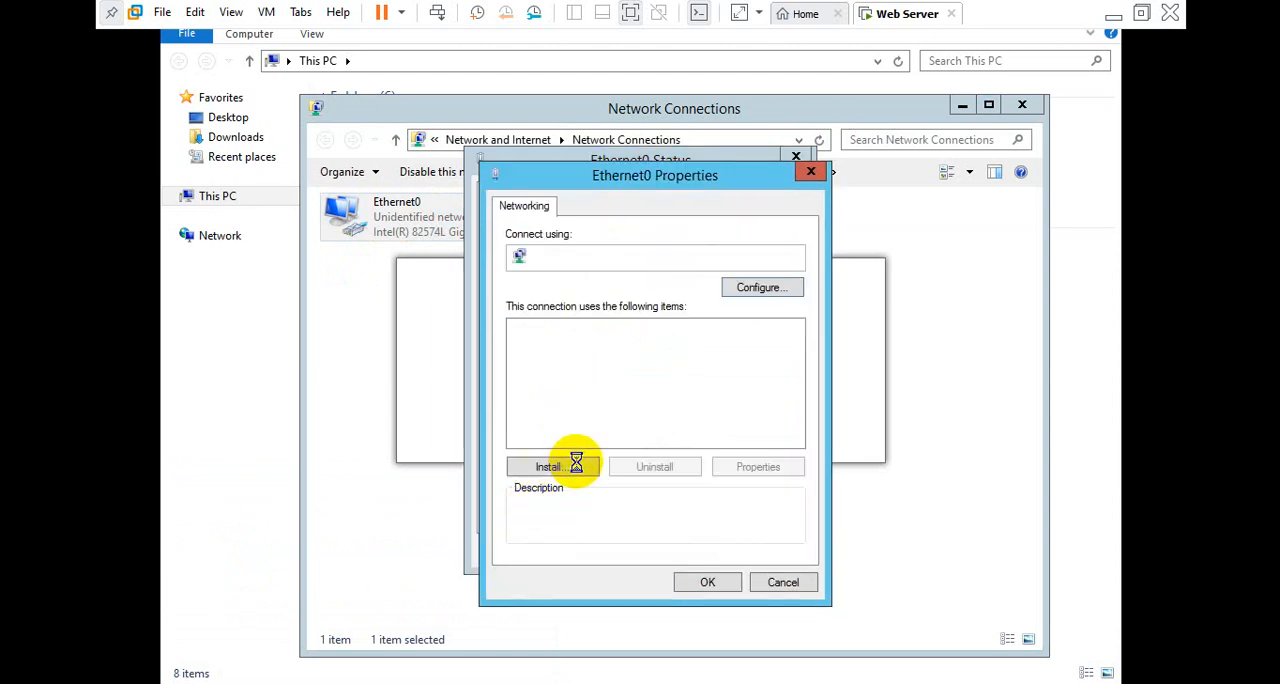
{"action": "double_click", "coordinate": [622, 440]}
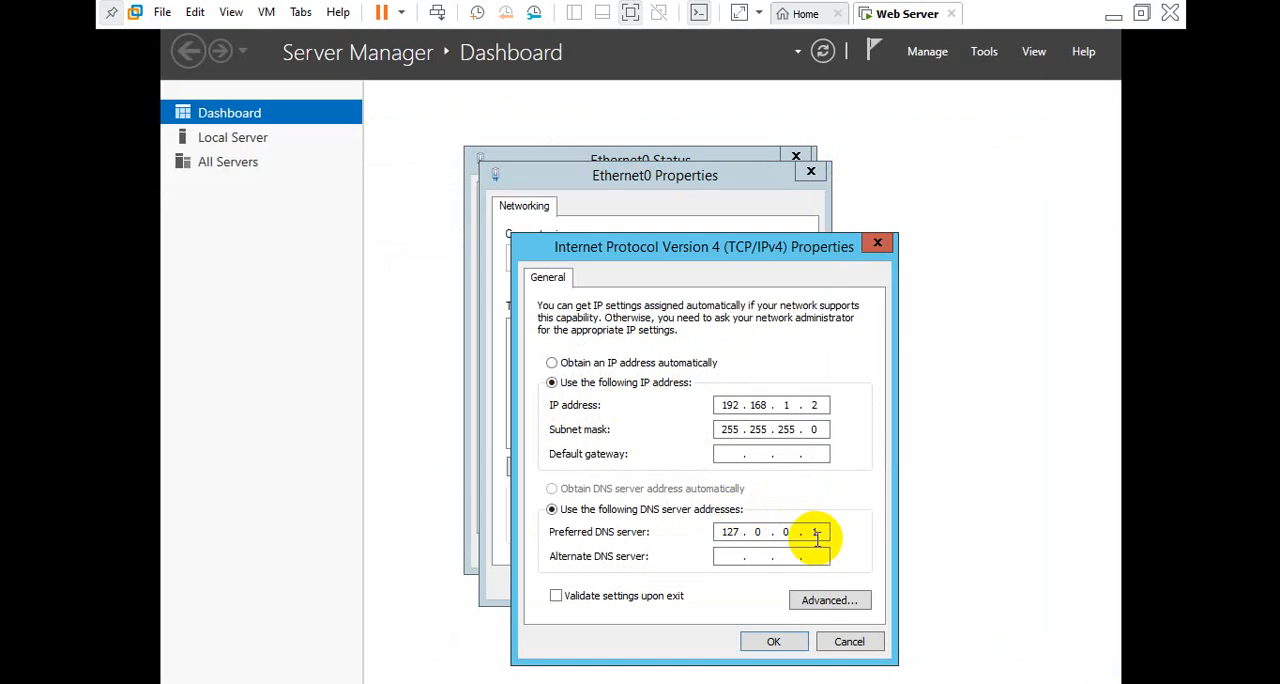
{"action": "key", "text": "BackSpace"}
{"action": "key", "text": "BackSpace"}
{"action": "key", "text": "BackSpace"}
{"action": "key", "text": "BackSpace"}
{"action": "key", "text": "BackSpace"}
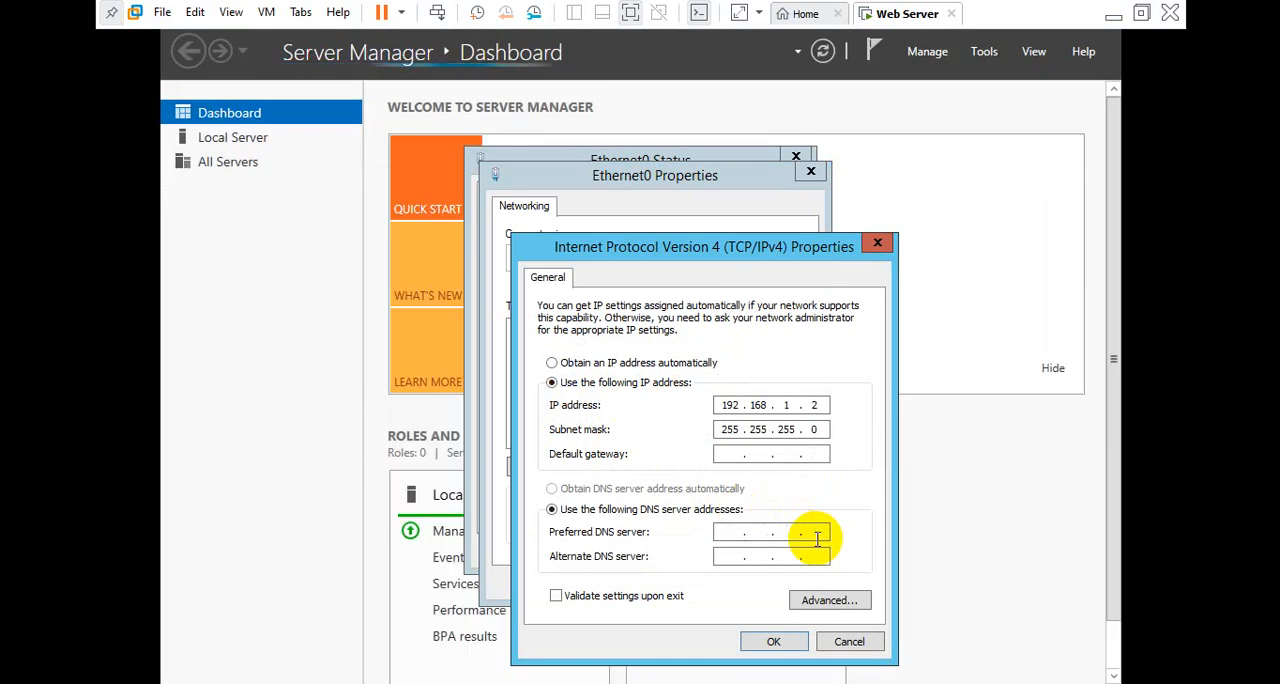
{"action": "type", "text": "192 . 168 . 1 . 2"}
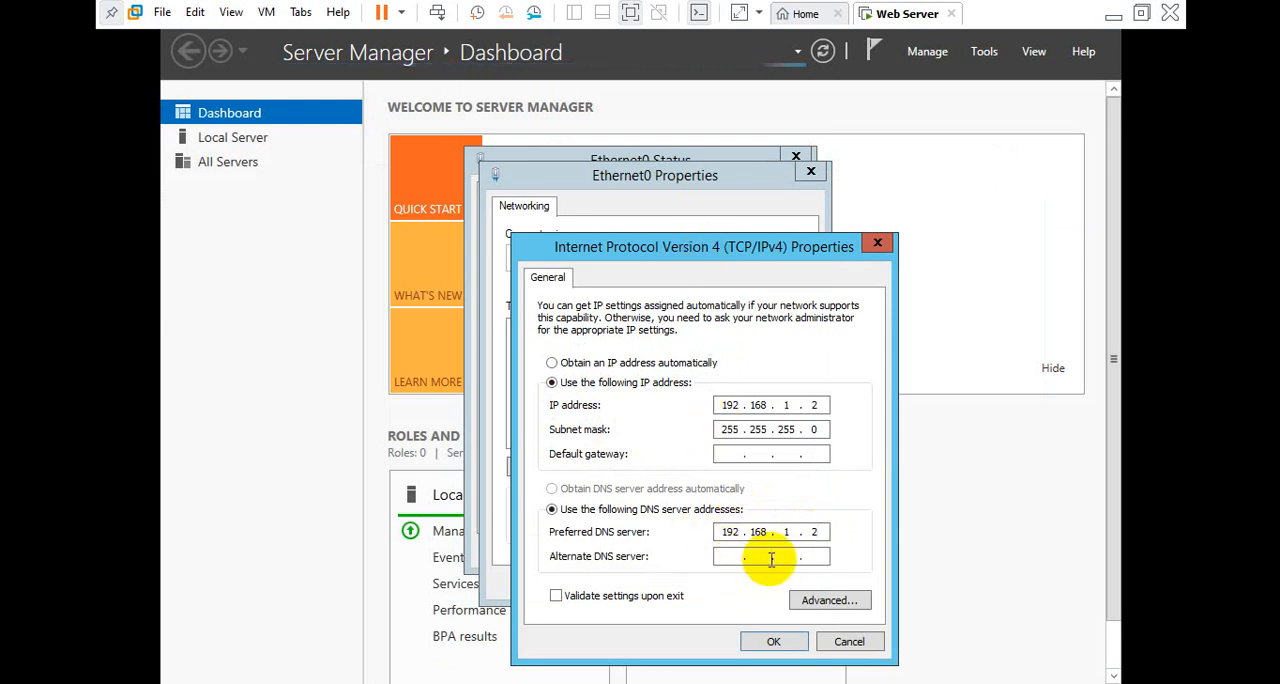
{"action": "left_click", "coordinate": [771, 642]}
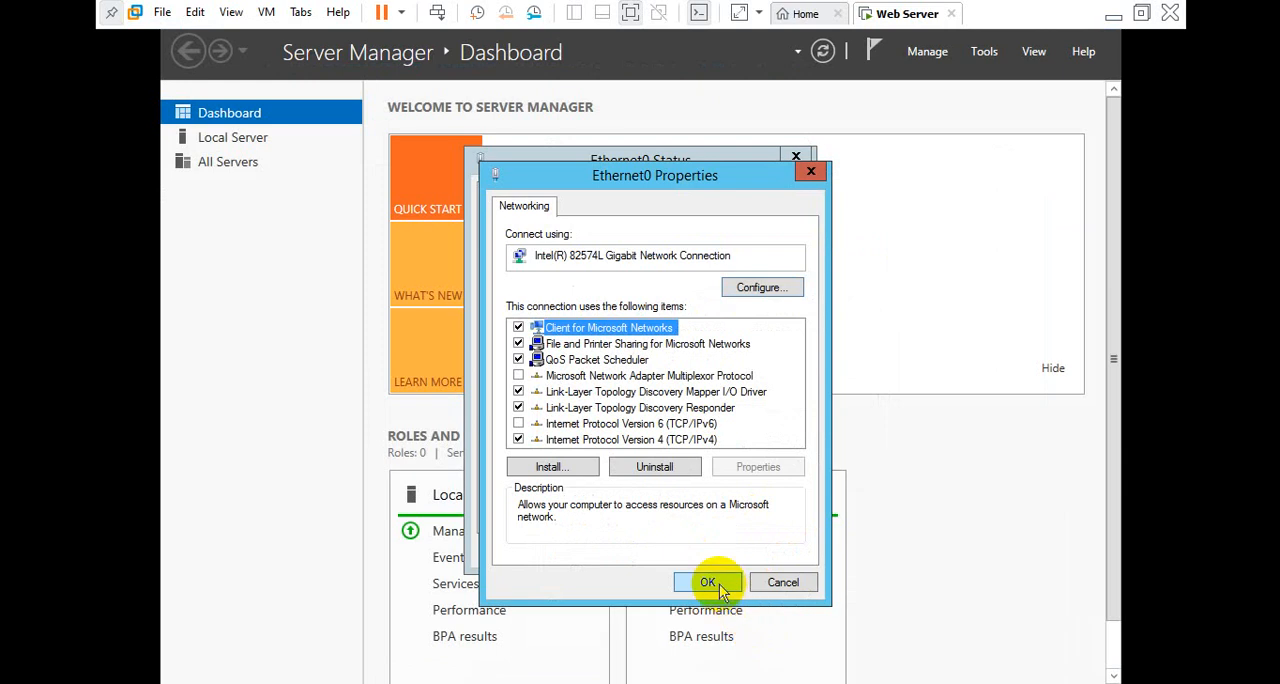
{"action": "left_click", "coordinate": [708, 583]}
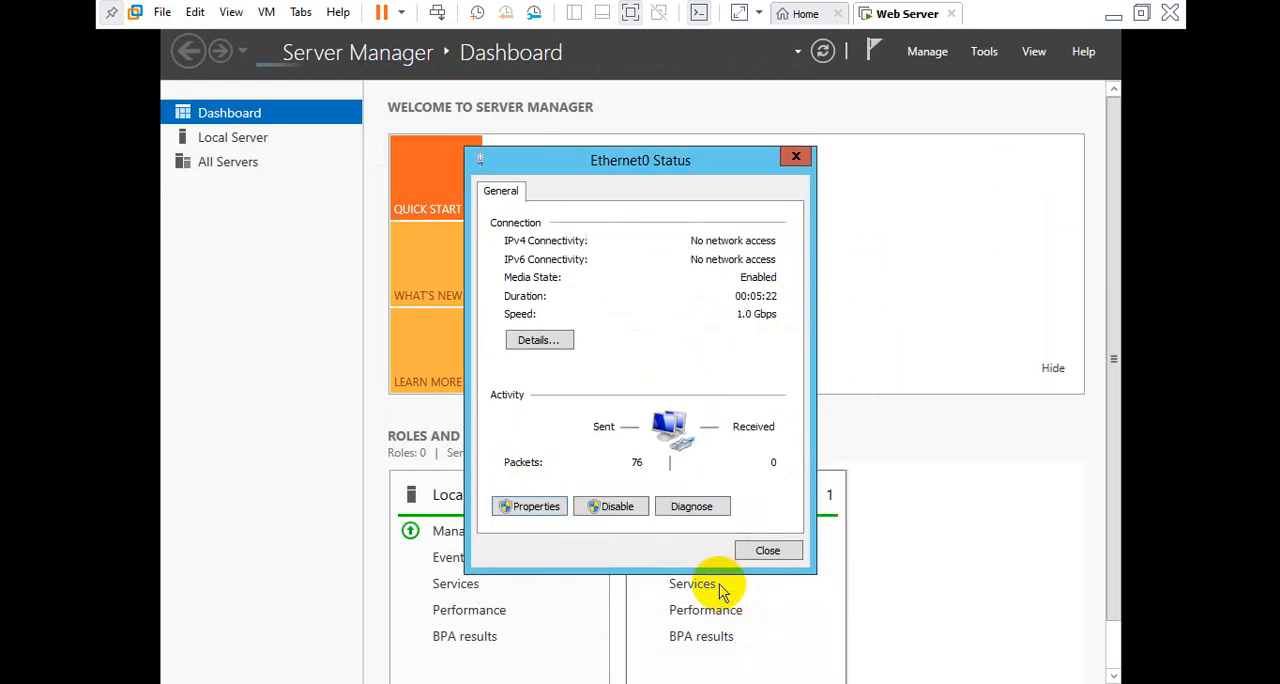
Check the IPv4 DNS server entry in Ethernet0's connection details, close the status dialogs and return to Network Connections
{"action": "left_click", "coordinate": [540, 341]}
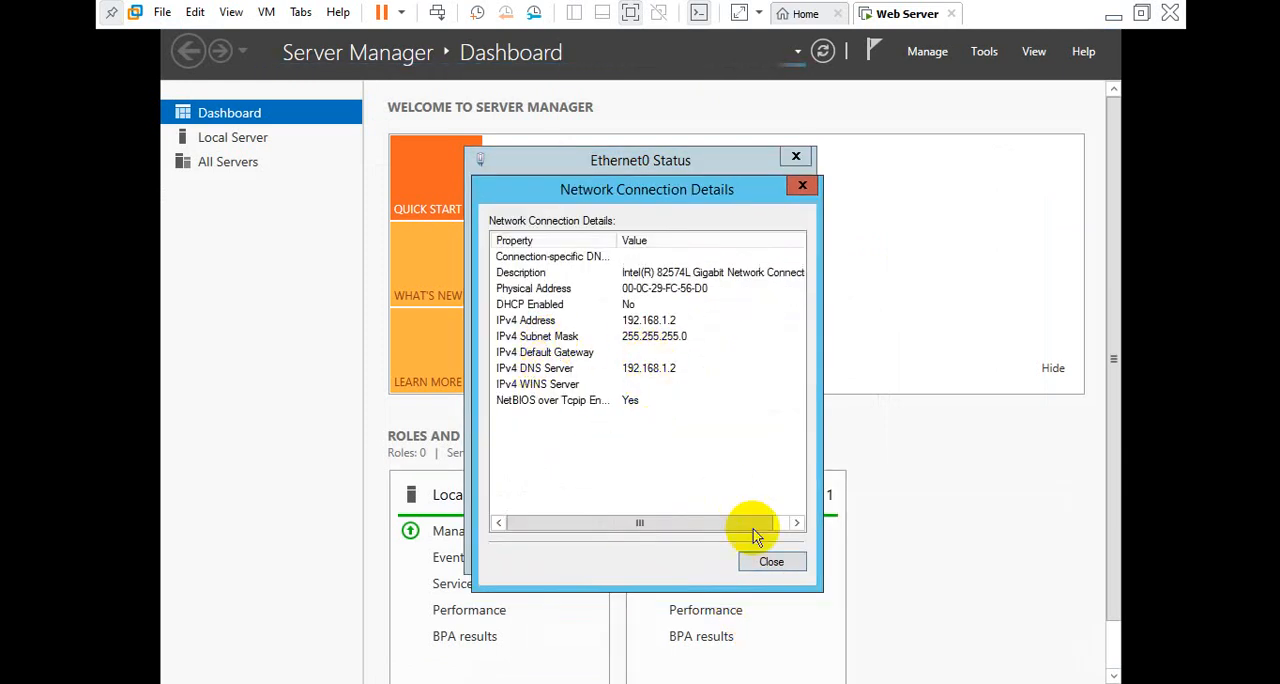
{"action": "left_click", "coordinate": [772, 563]}
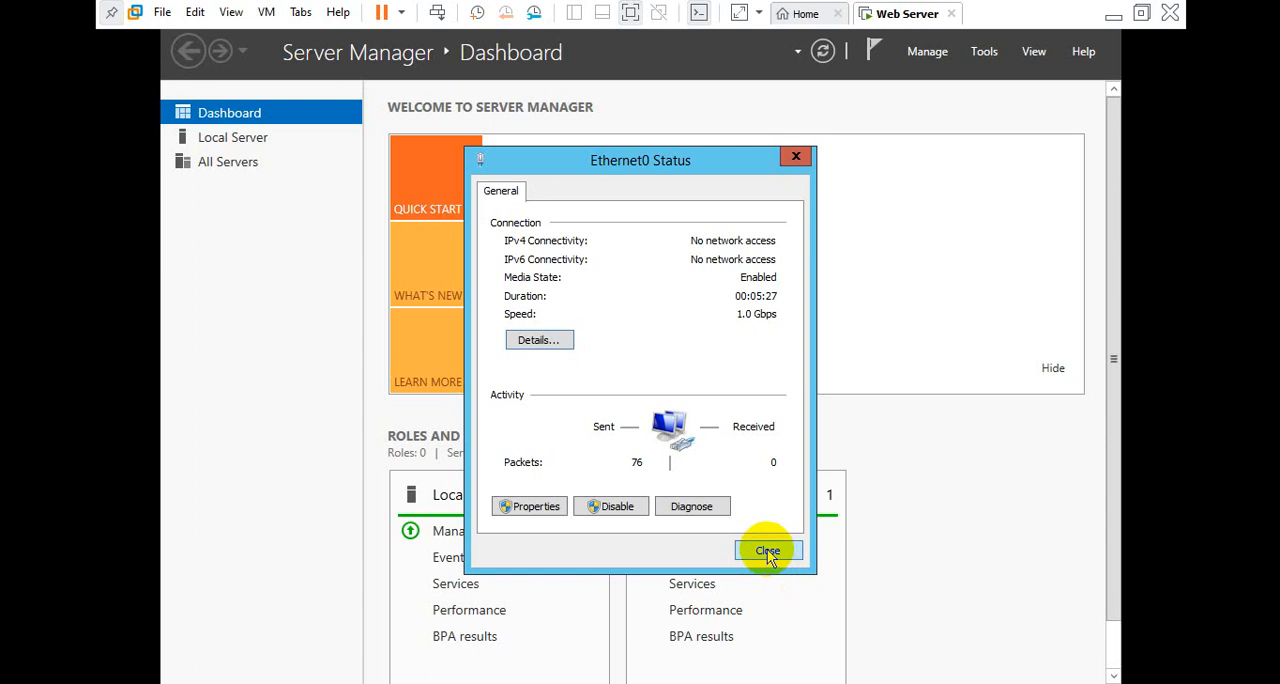
{"action": "left_click", "coordinate": [770, 556]}
{"action": "left_click", "coordinate": [365, 683]}
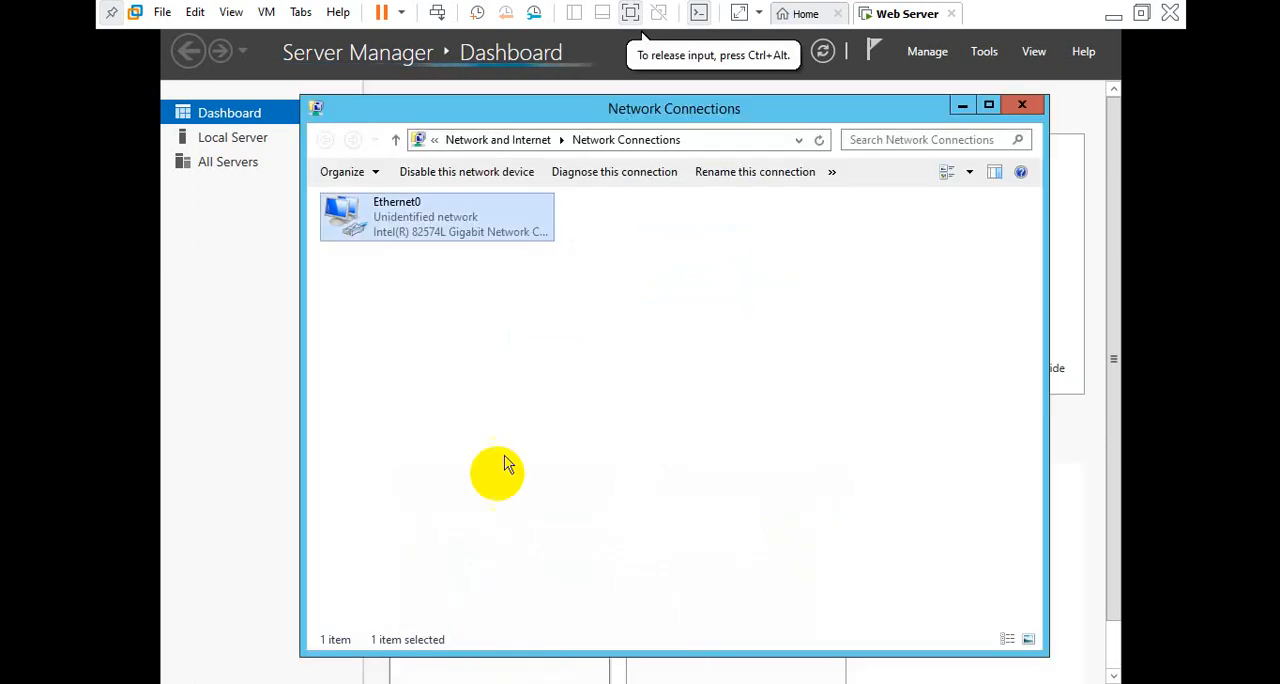
Disable the Ethernet0 network device and enable it again
{"action": "left_click", "coordinate": [551, 370]}
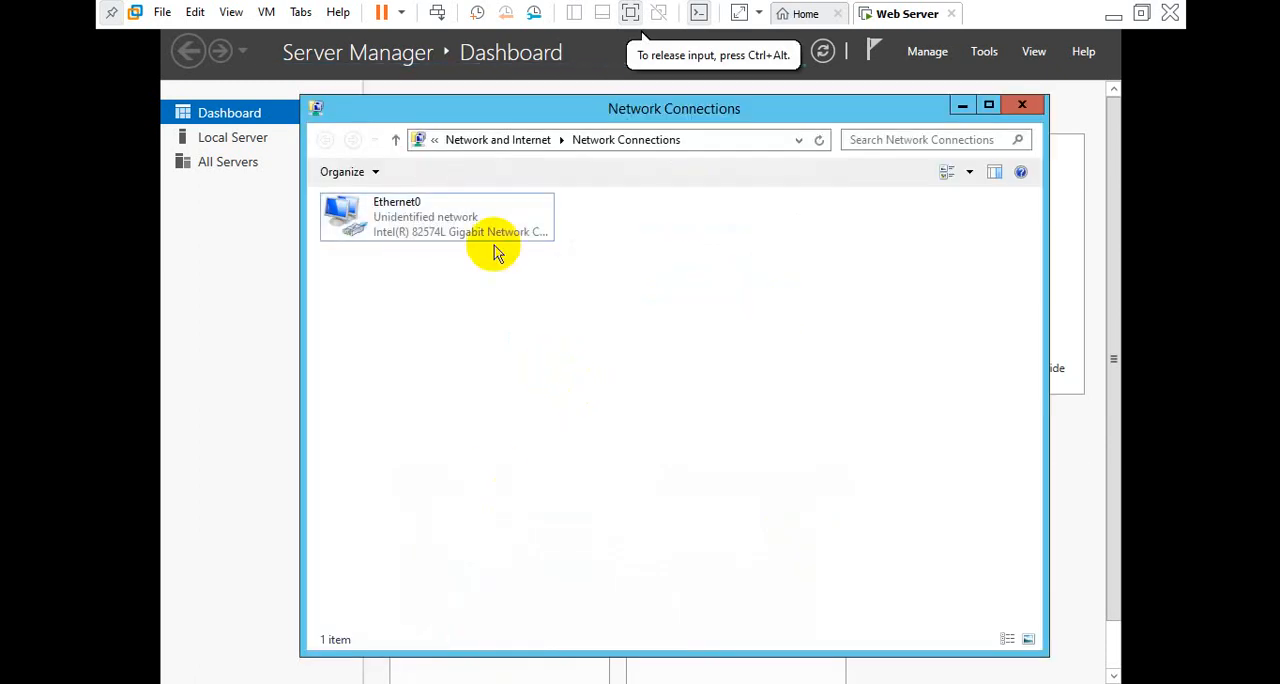
{"action": "left_click", "coordinate": [421, 226]}
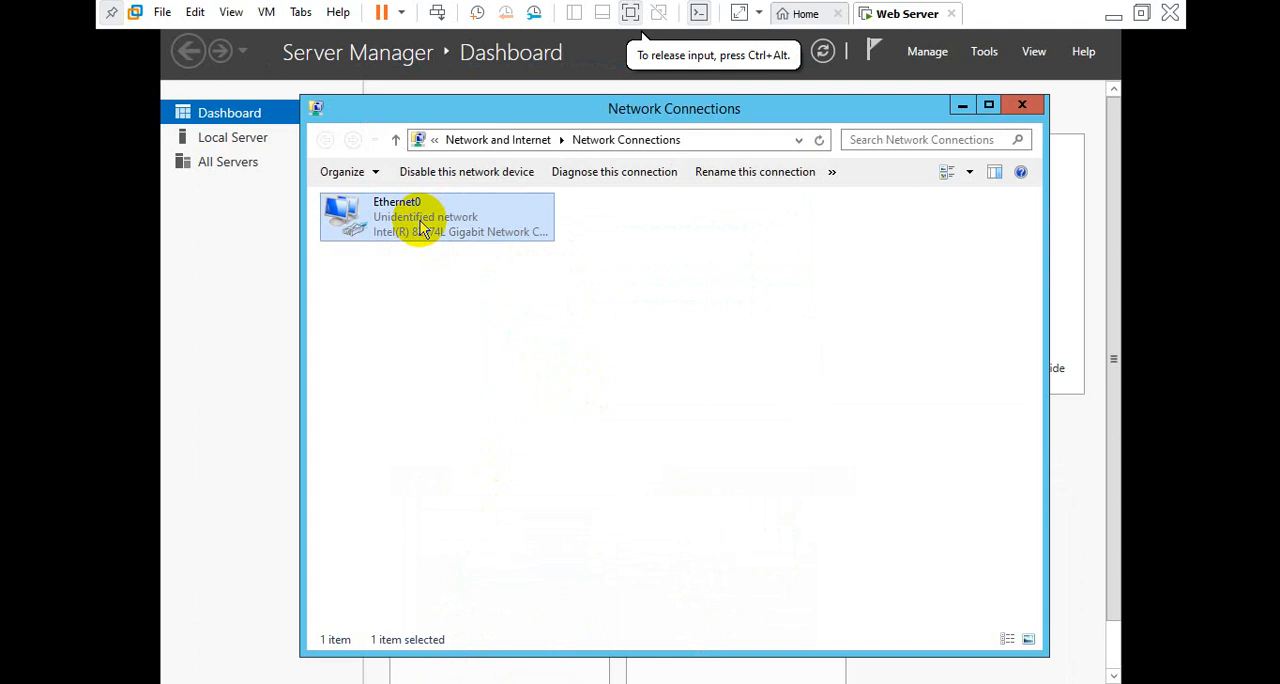
{"action": "left_click", "coordinate": [481, 176]}
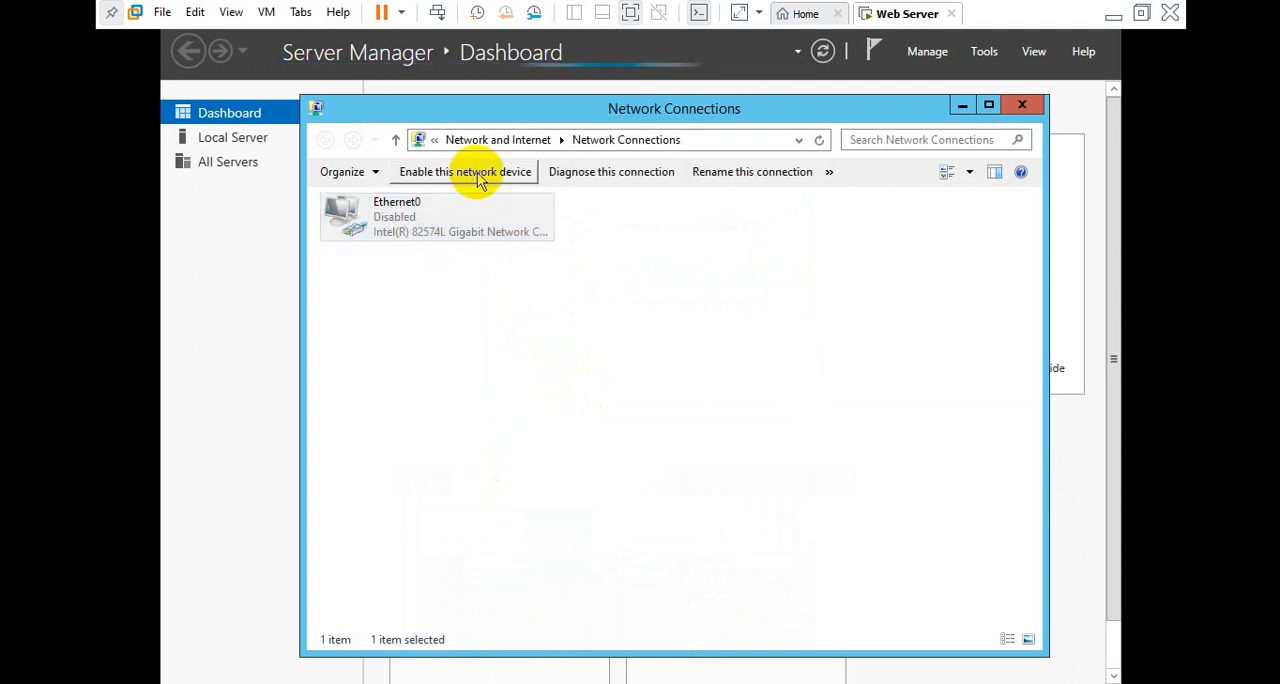
{"action": "double_click", "coordinate": [463, 234]}
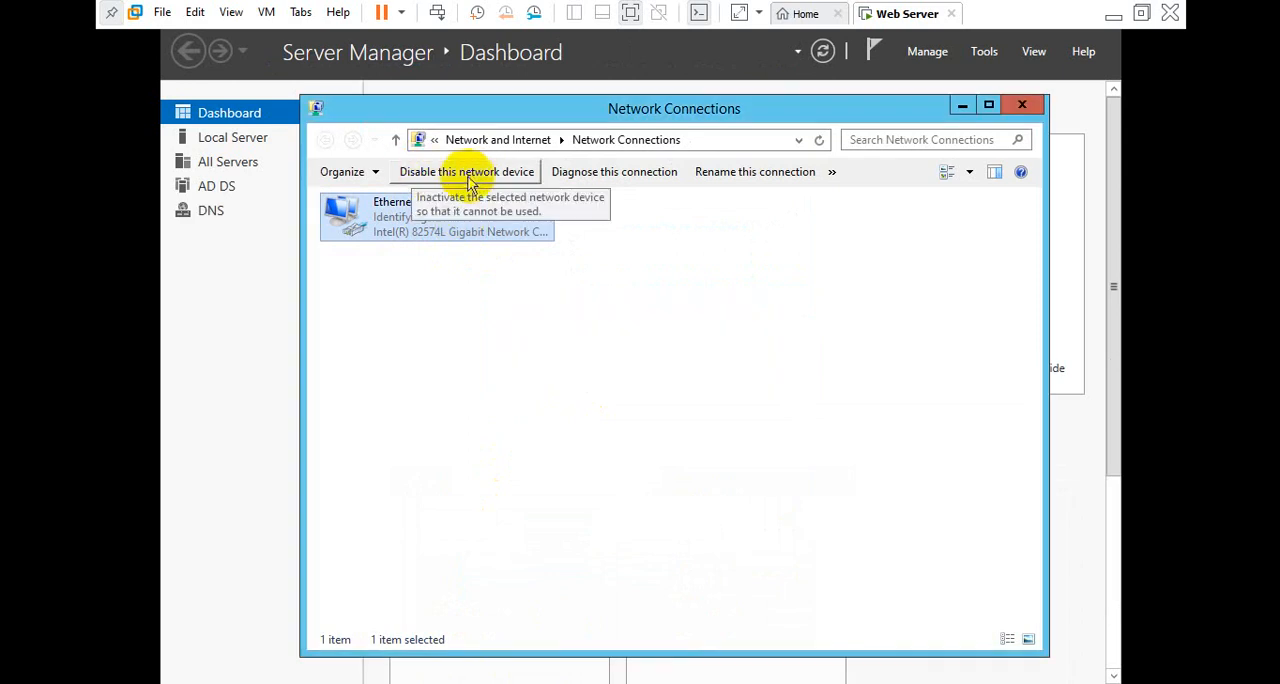
Refresh the Network Connections list to check Ethernet0's network status, and close the window
{"action": "right_click", "coordinate": [593, 236]}
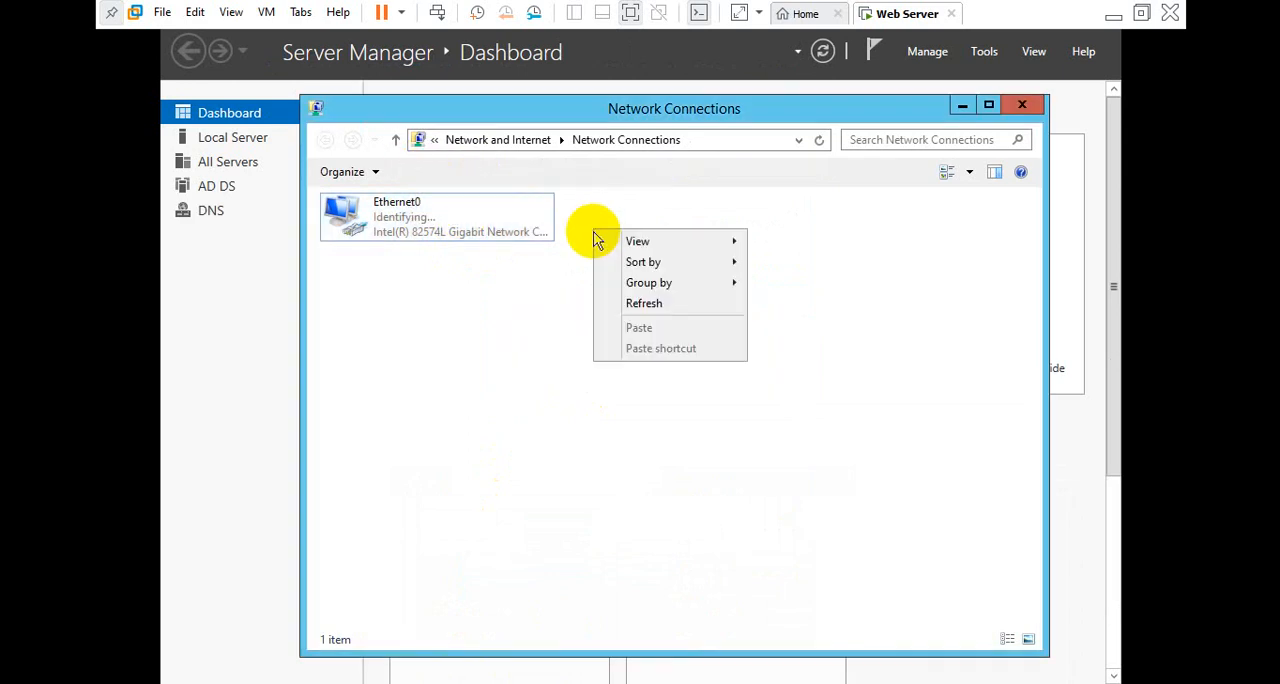
{"action": "left_click", "coordinate": [628, 300]}
{"action": "right_click", "coordinate": [628, 304]}
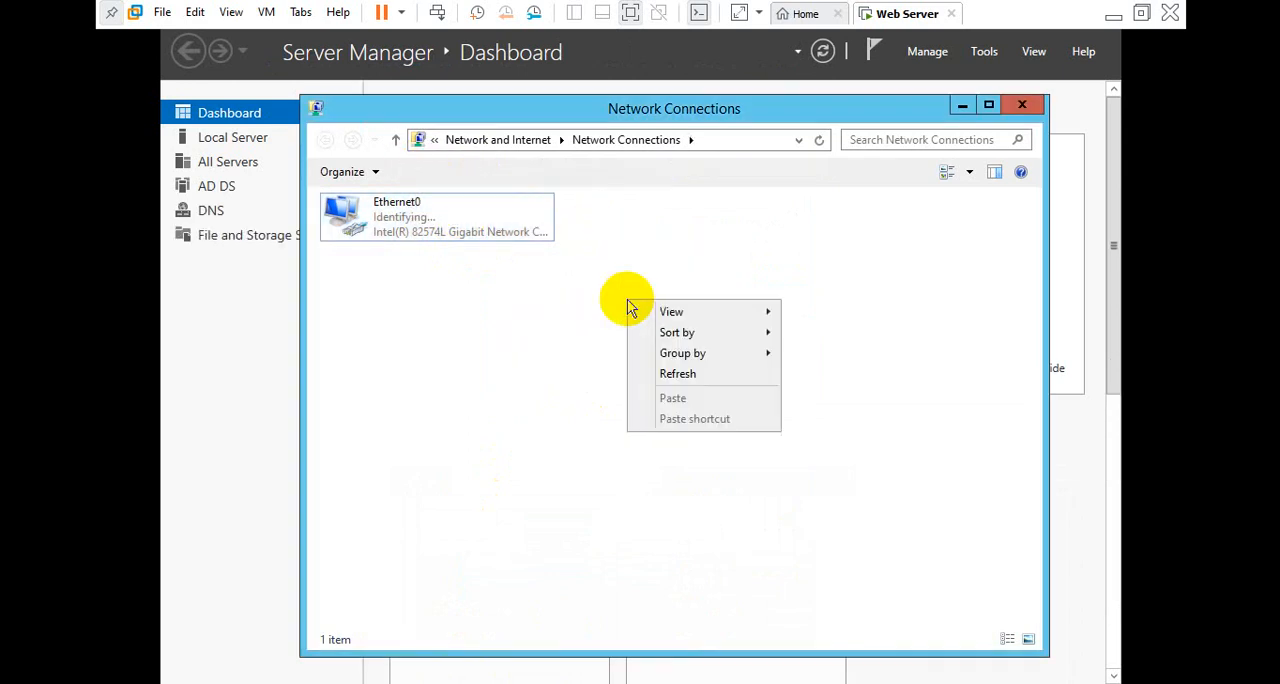
{"action": "left_click", "coordinate": [668, 372]}
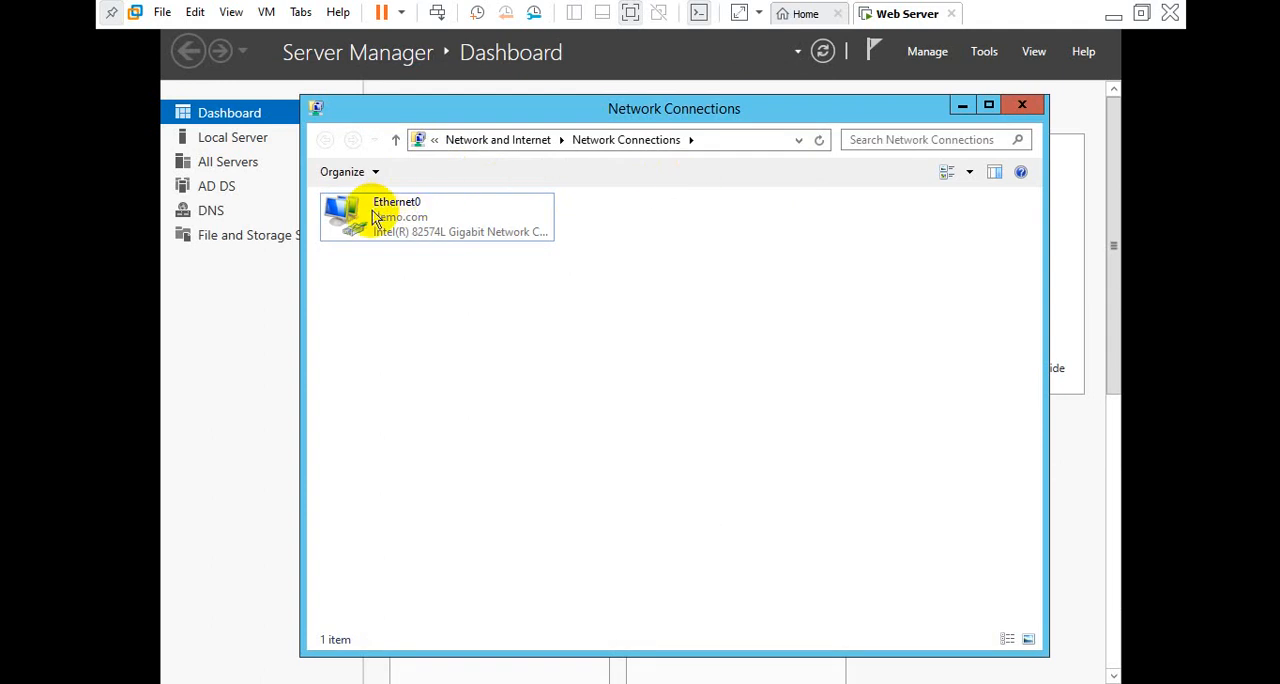
{"action": "left_click", "coordinate": [1021, 106]}
Return to This PC, refresh it, check the computer name and domain in its system properties, and close both windows
{"action": "left_click", "coordinate": [272, 662]}
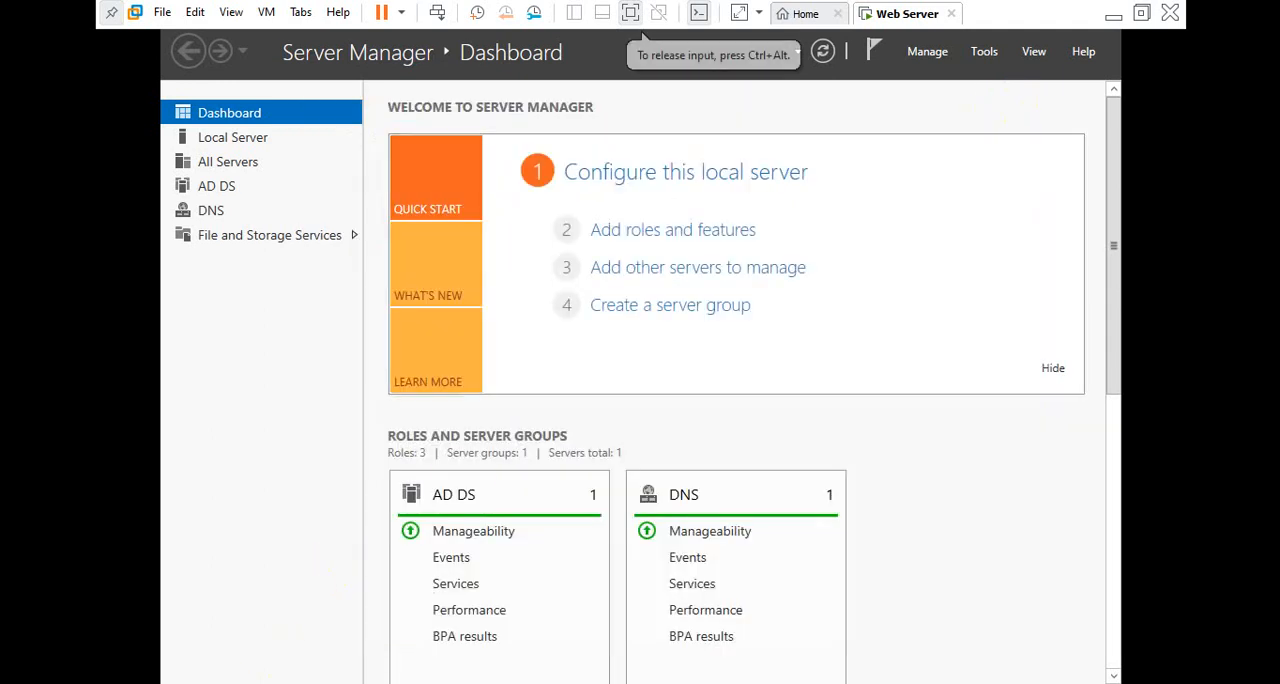
{"action": "left_click", "coordinate": [350, 682]}
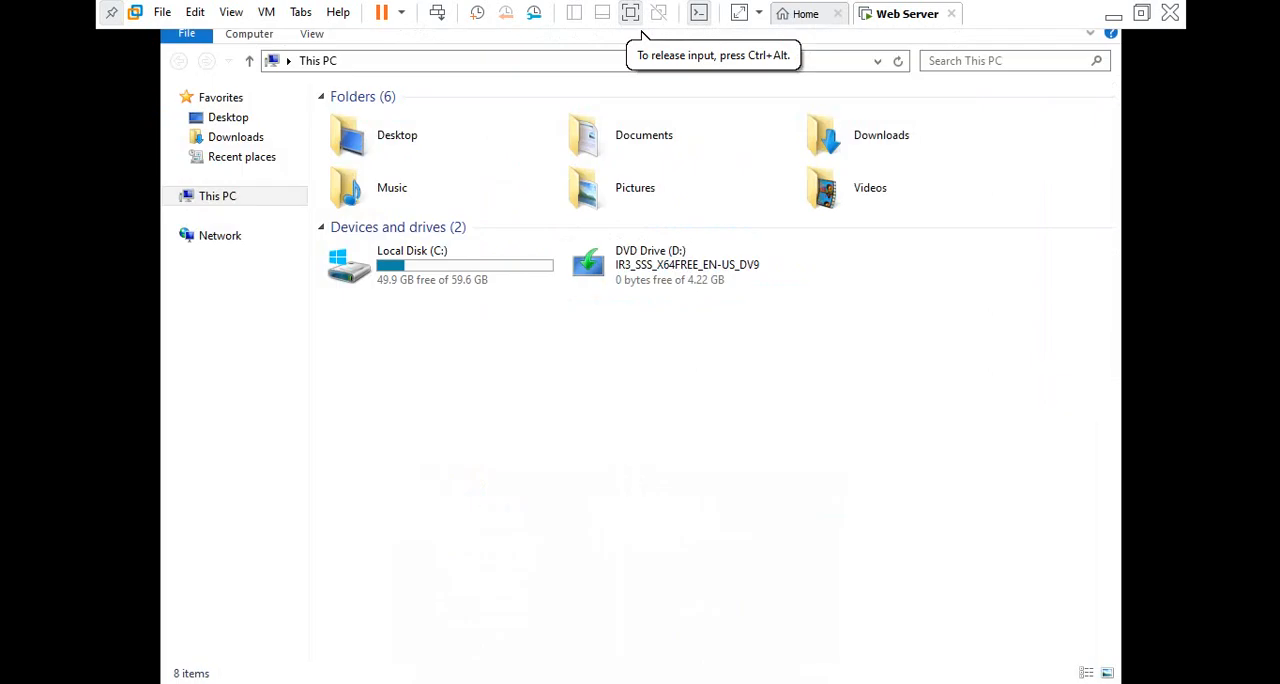
{"action": "right_click", "coordinate": [511, 443]}
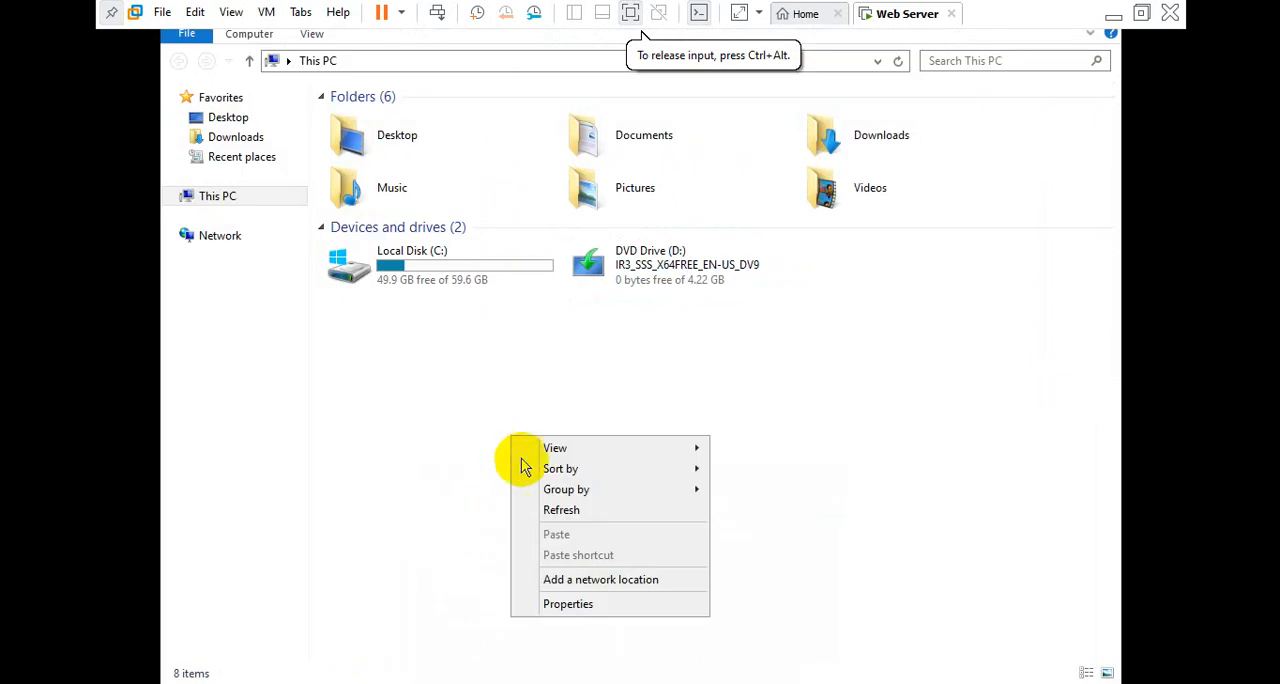
{"action": "left_click", "coordinate": [557, 515]}
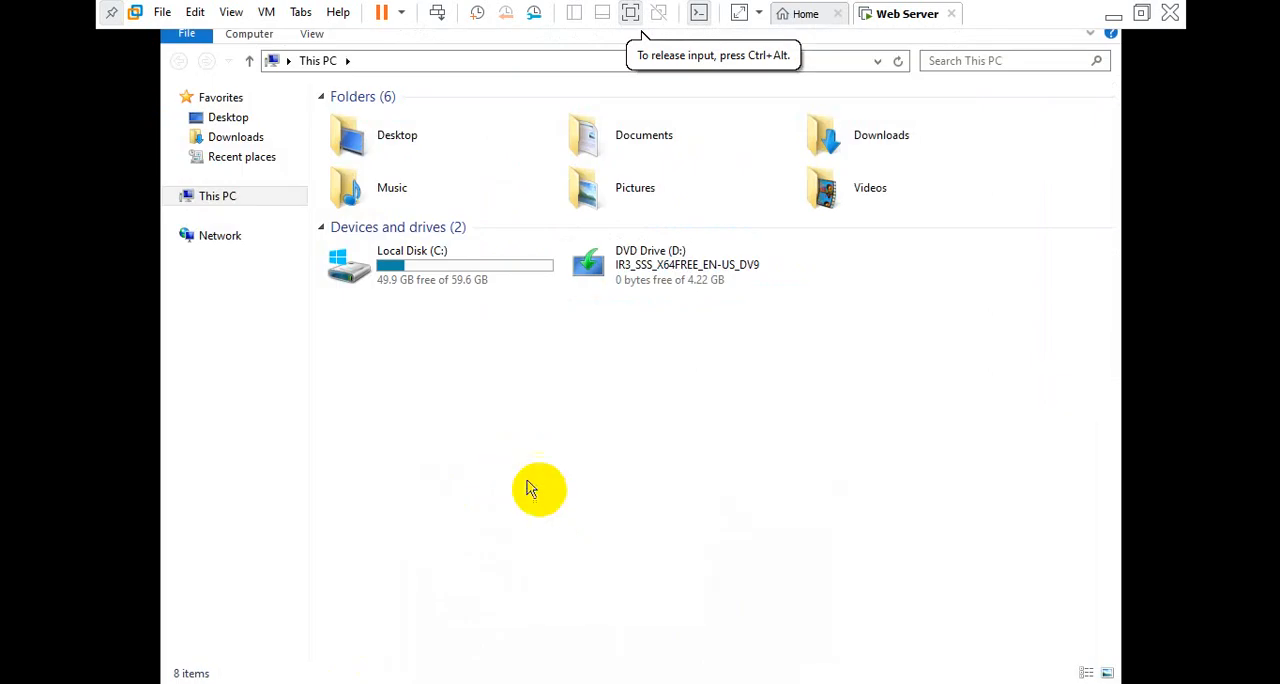
{"action": "right_click", "coordinate": [228, 200]}
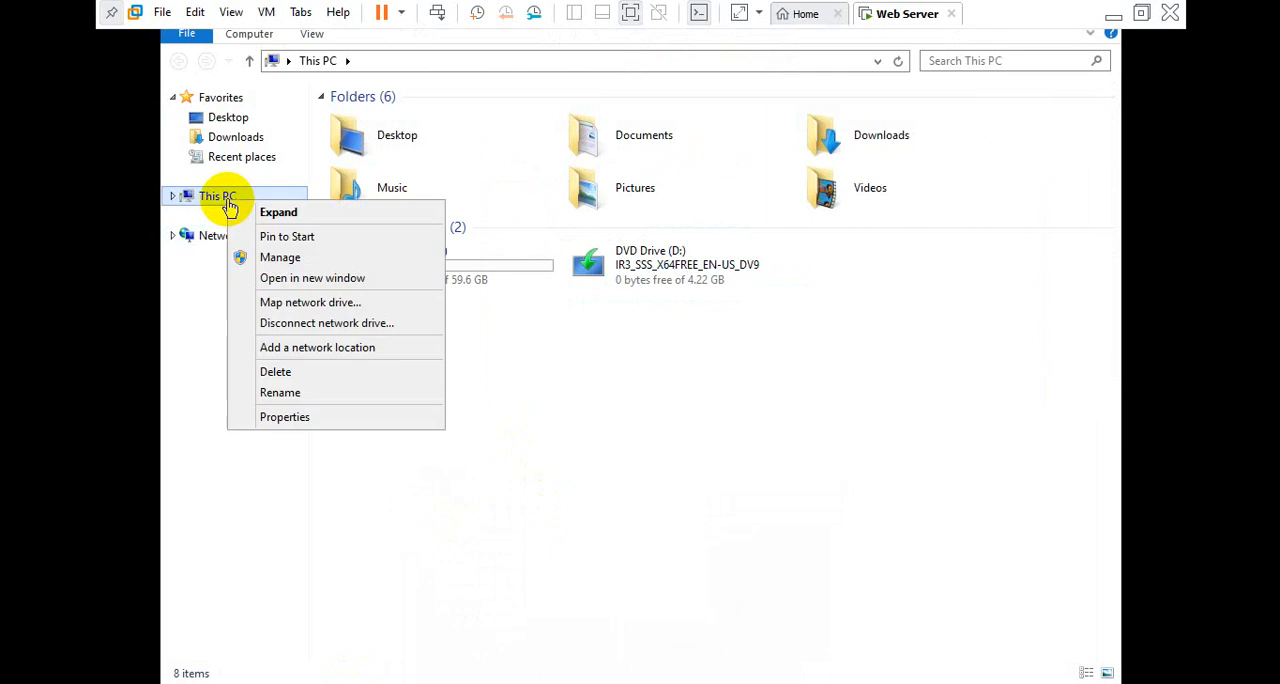
{"action": "left_click", "coordinate": [275, 428]}
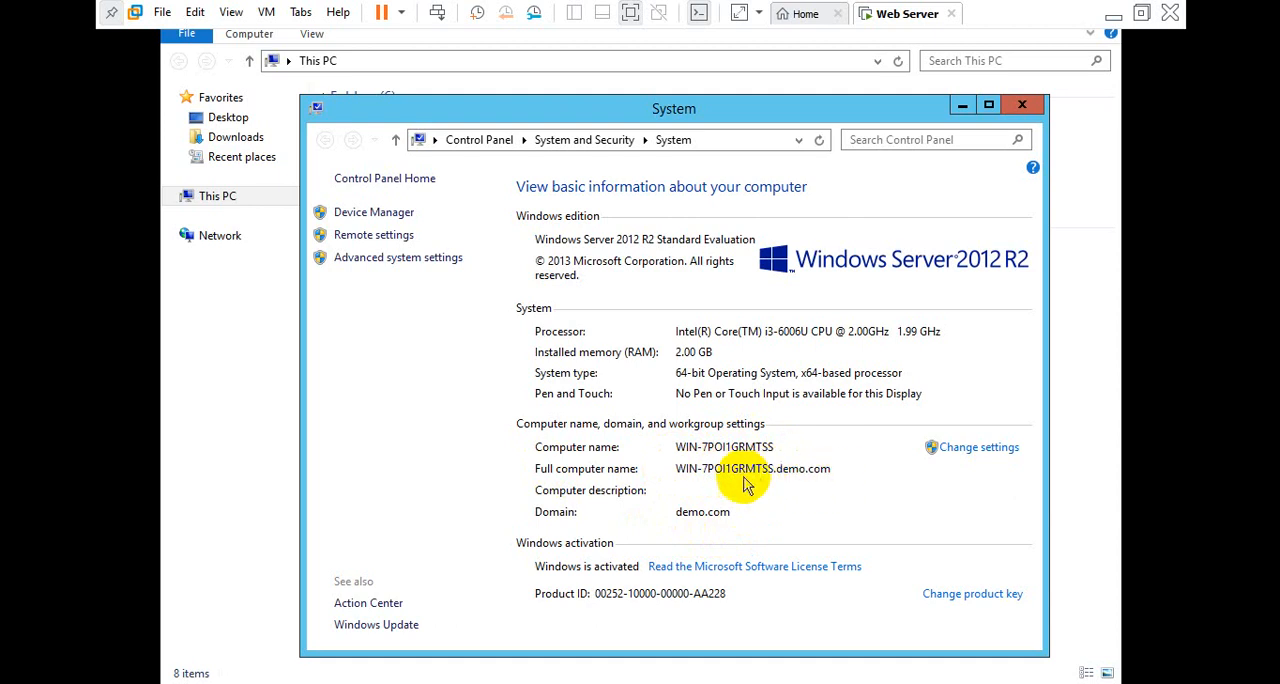
{"action": "left_click", "coordinate": [1025, 105]}
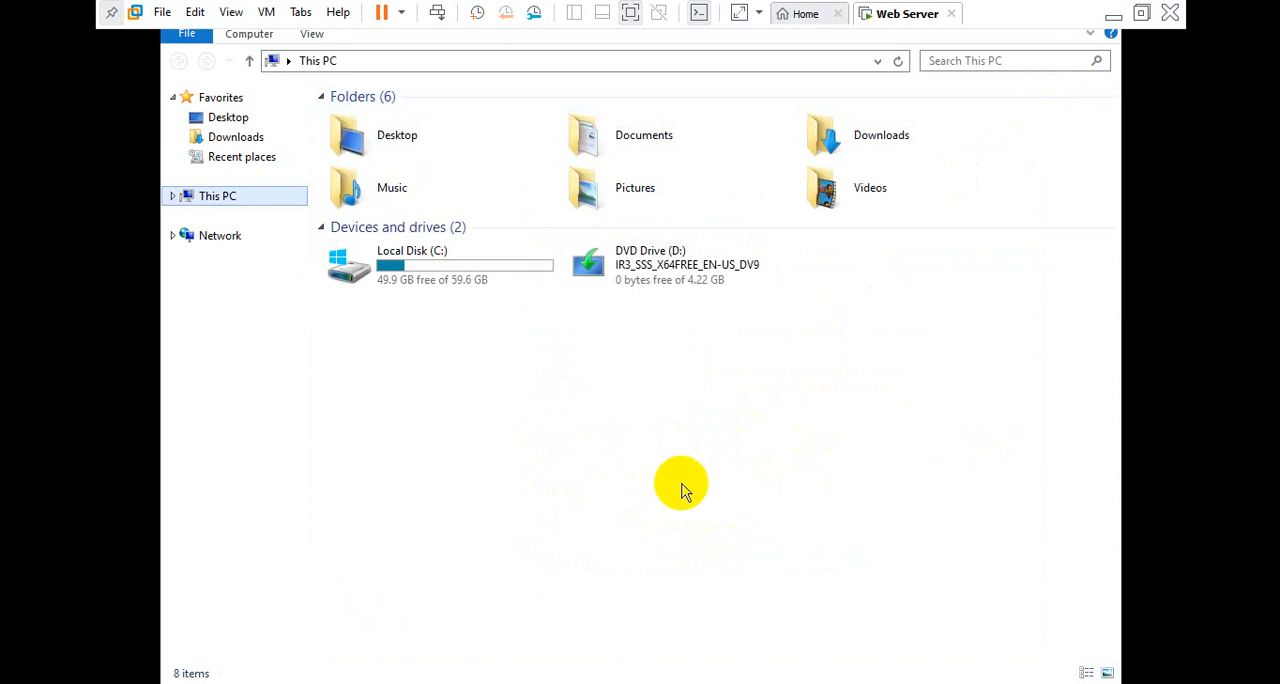
{"action": "mouse_move", "coordinate": [352, 682]}
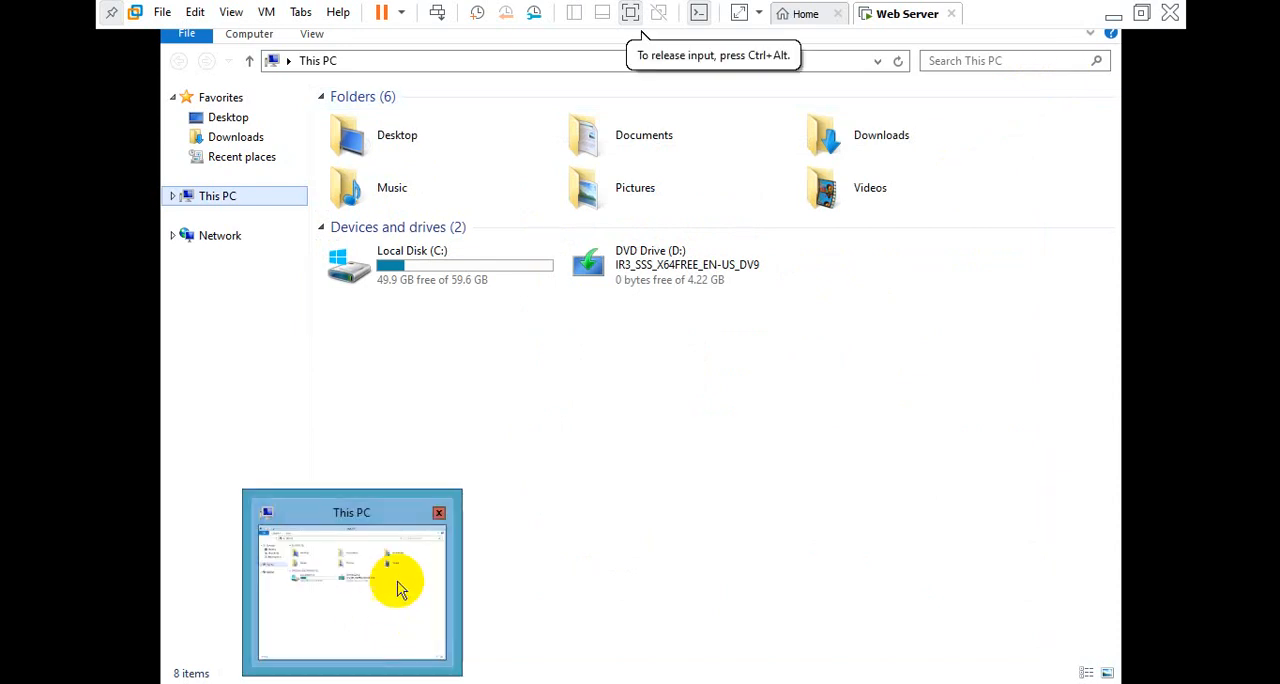
{"action": "left_click", "coordinate": [438, 515]}
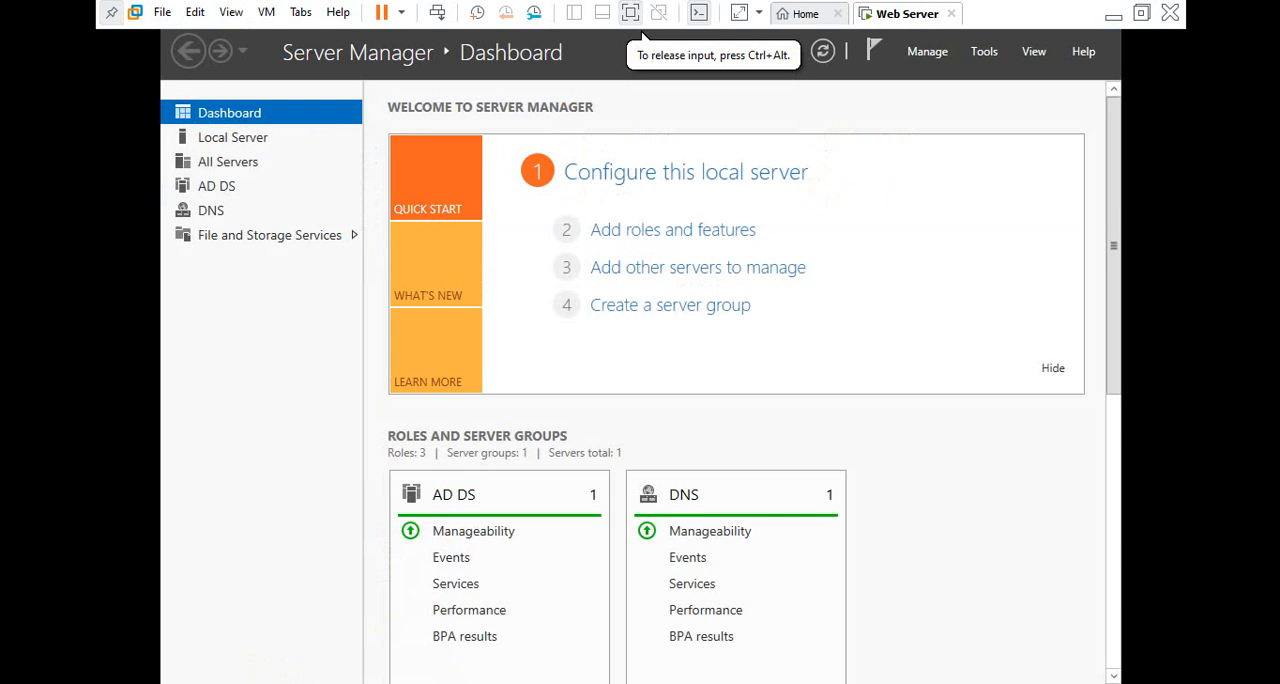
Turn off Windows Firewall for domain networks from the local server's properties, close the firewall window and refresh Server Manager
{"action": "left_click", "coordinate": [648, 174]}
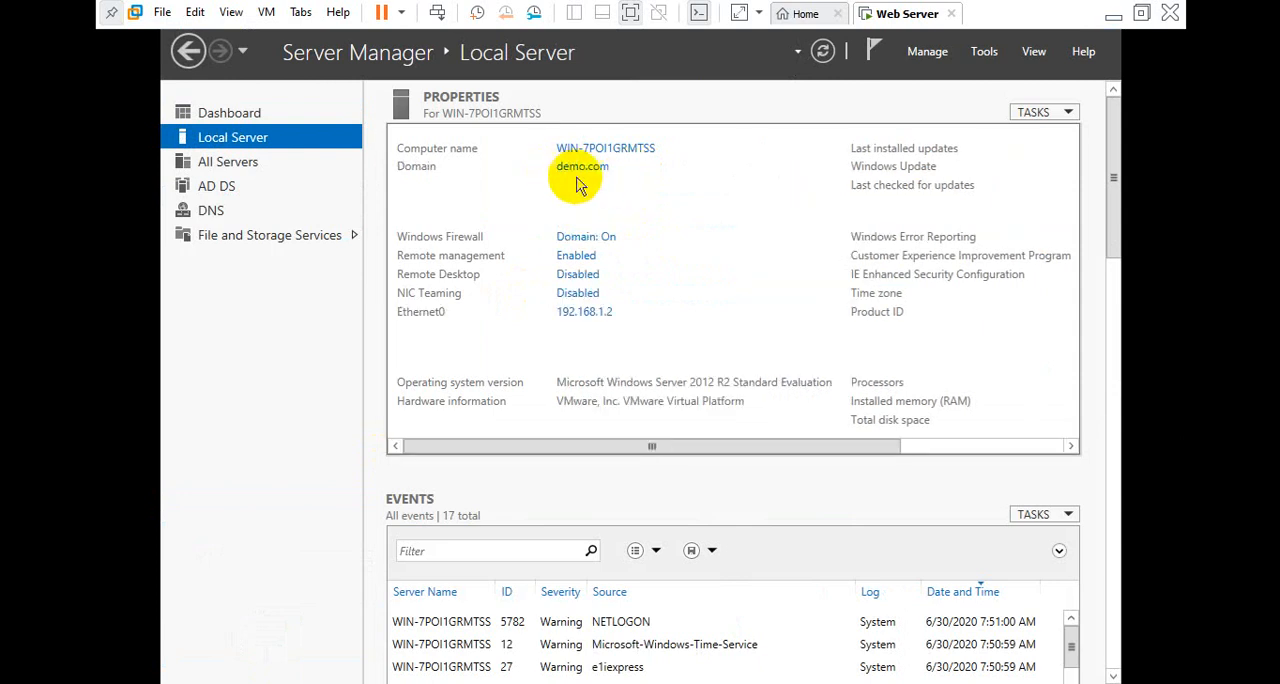
{"action": "left_click", "coordinate": [587, 239]}
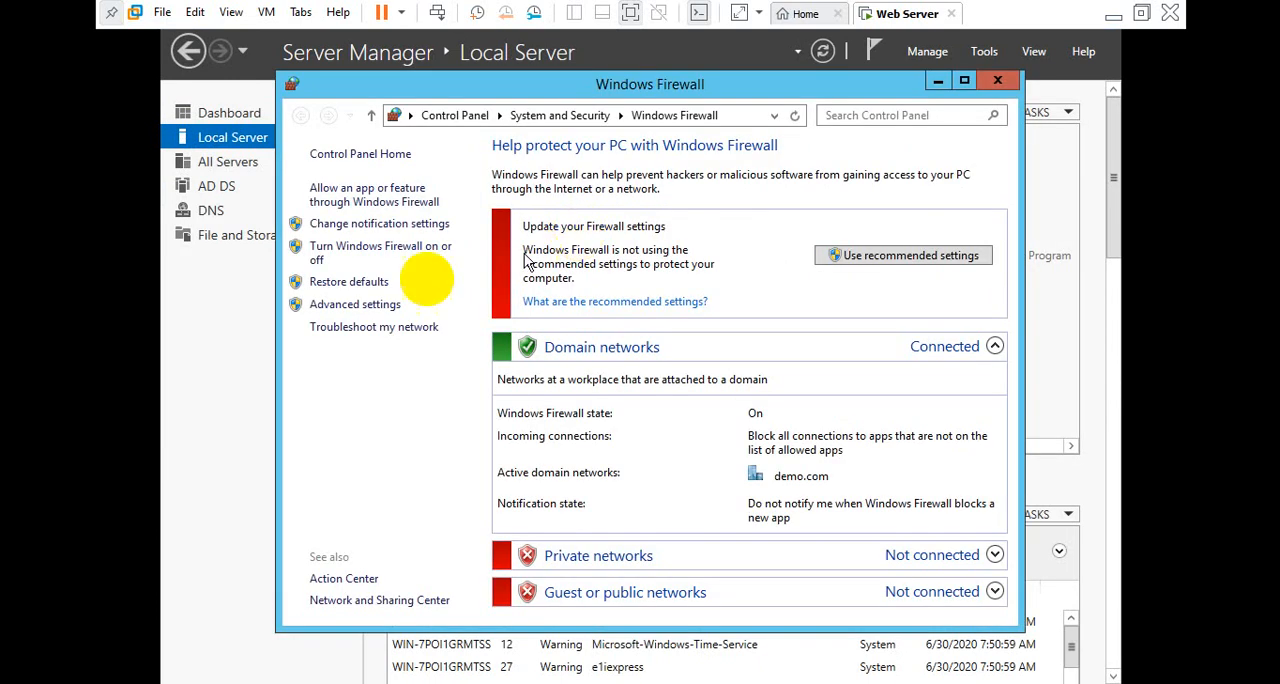
{"action": "left_click", "coordinate": [395, 262]}
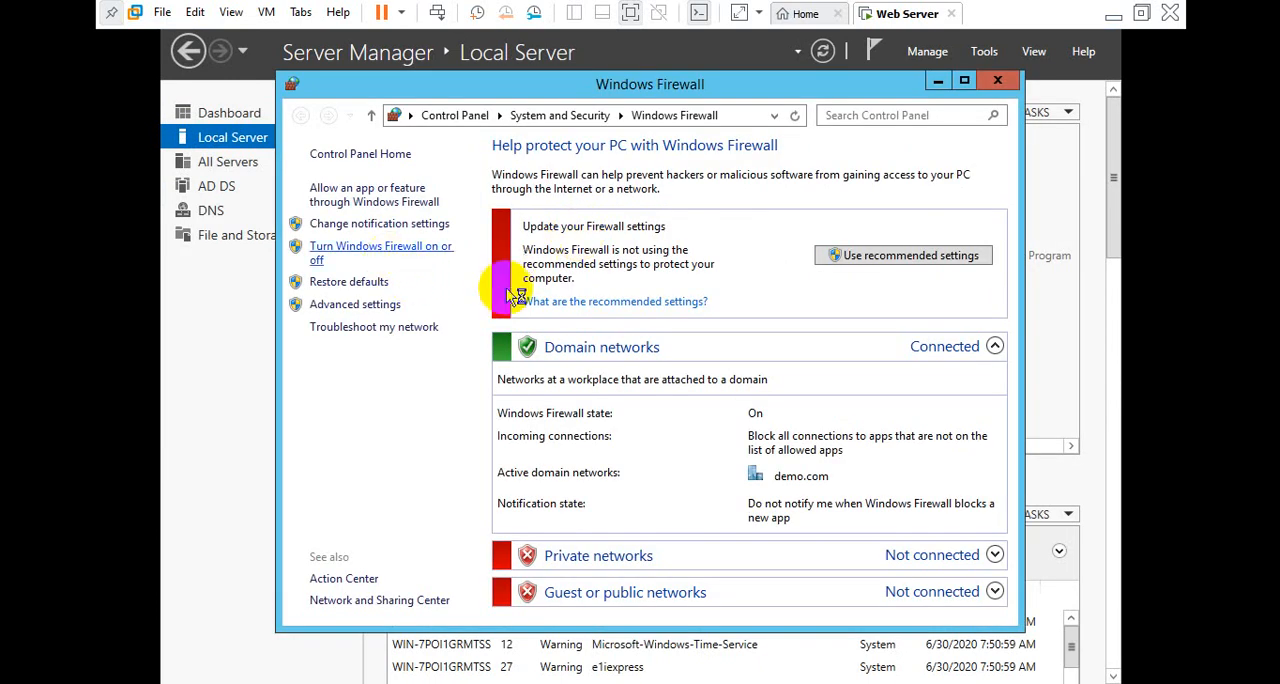
{"action": "left_click", "coordinate": [557, 294]}
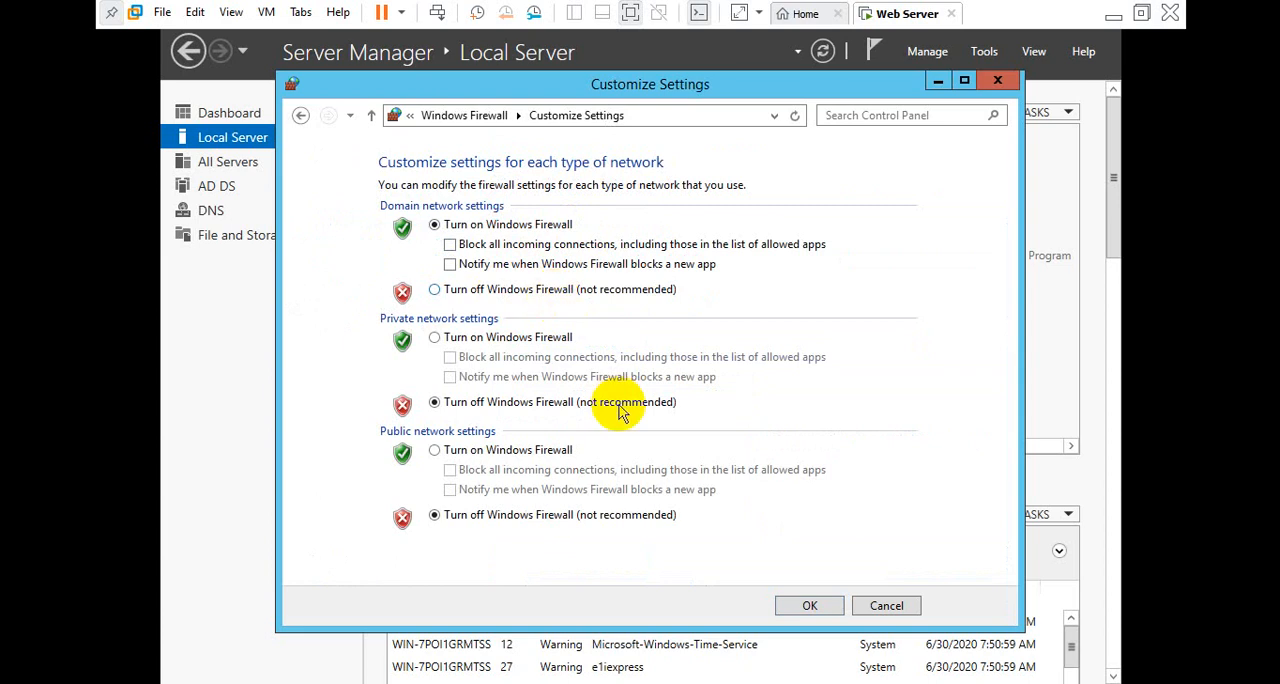
{"action": "left_click", "coordinate": [806, 606]}
{"action": "left_click", "coordinate": [997, 80]}
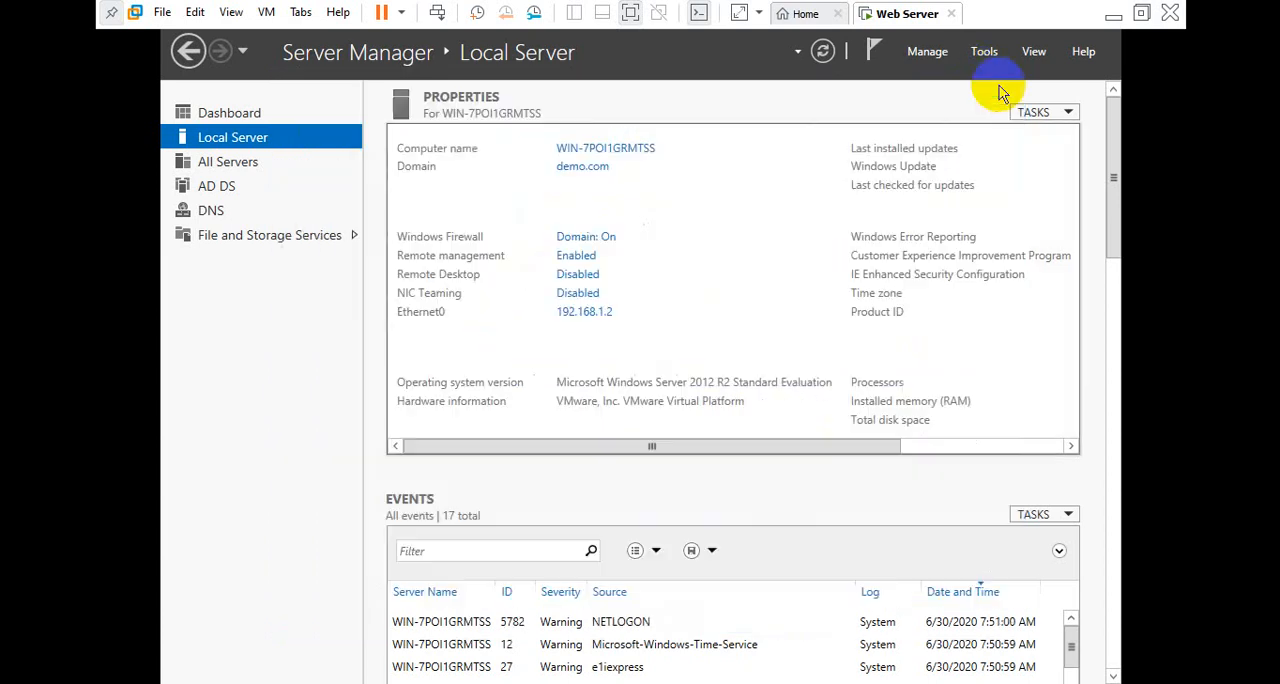
{"action": "left_click", "coordinate": [822, 52]}
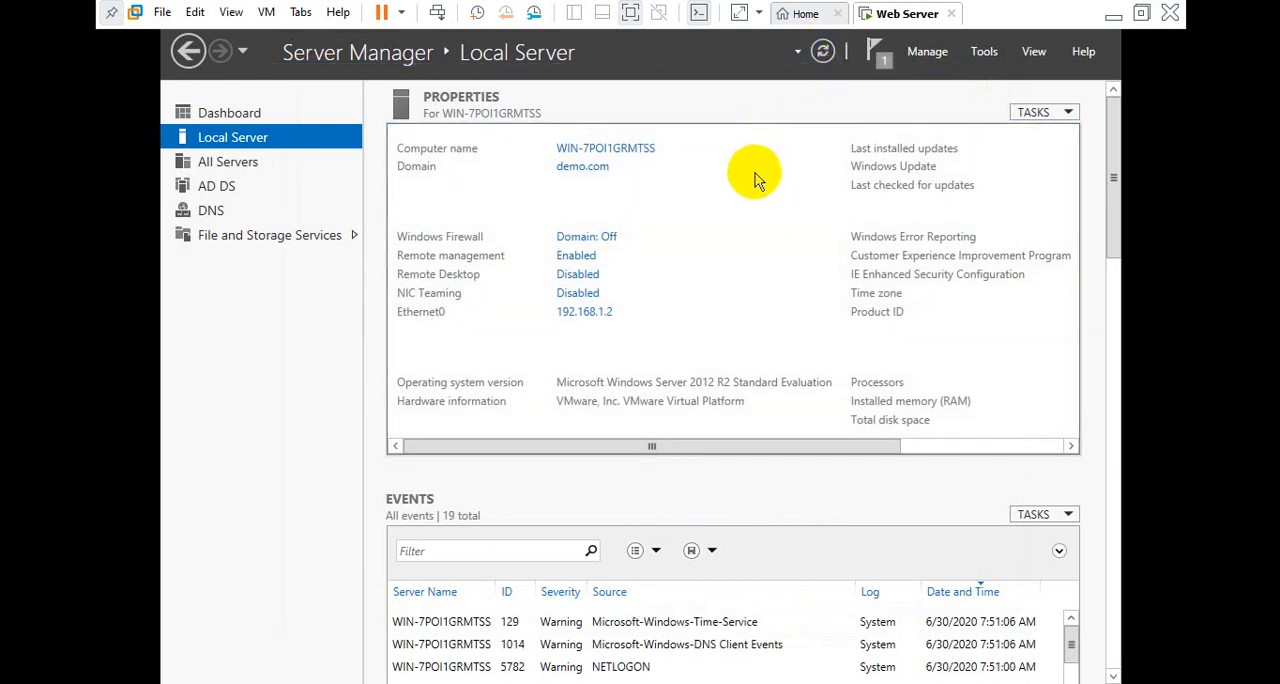
Open the DNS management console in a maximized window and expand the server node
{"action": "left_click", "coordinate": [985, 60]}
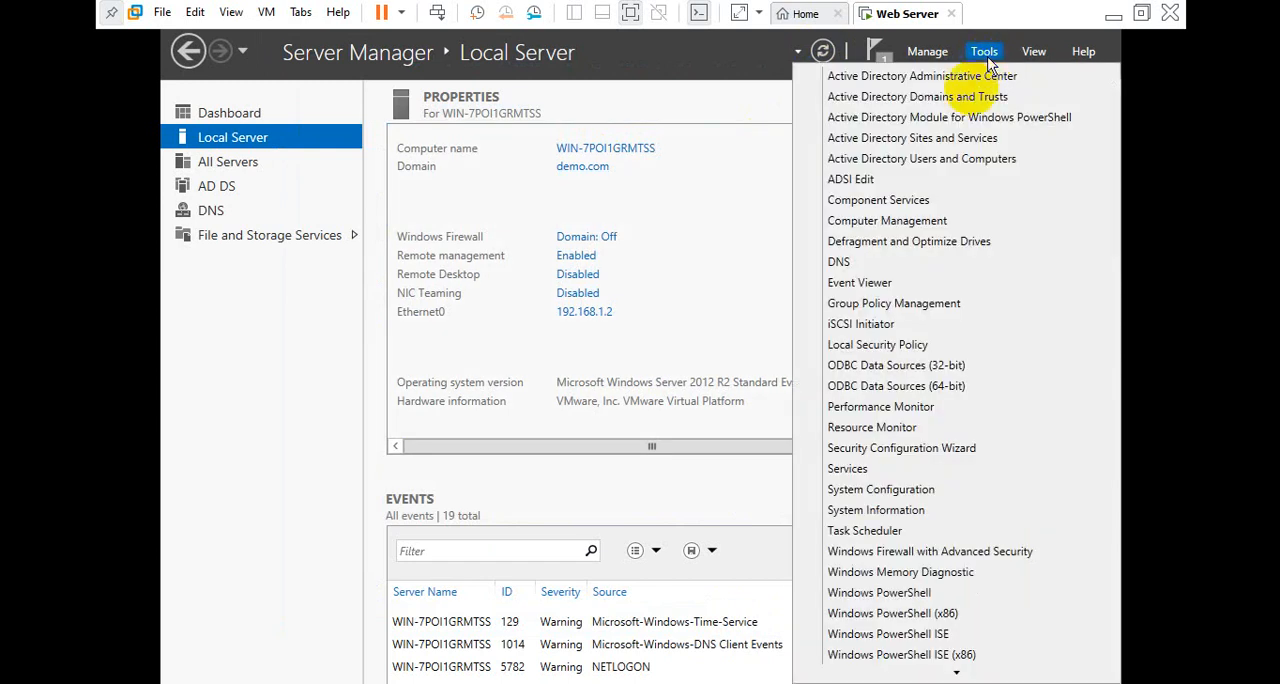
{"action": "left_click", "coordinate": [868, 263]}
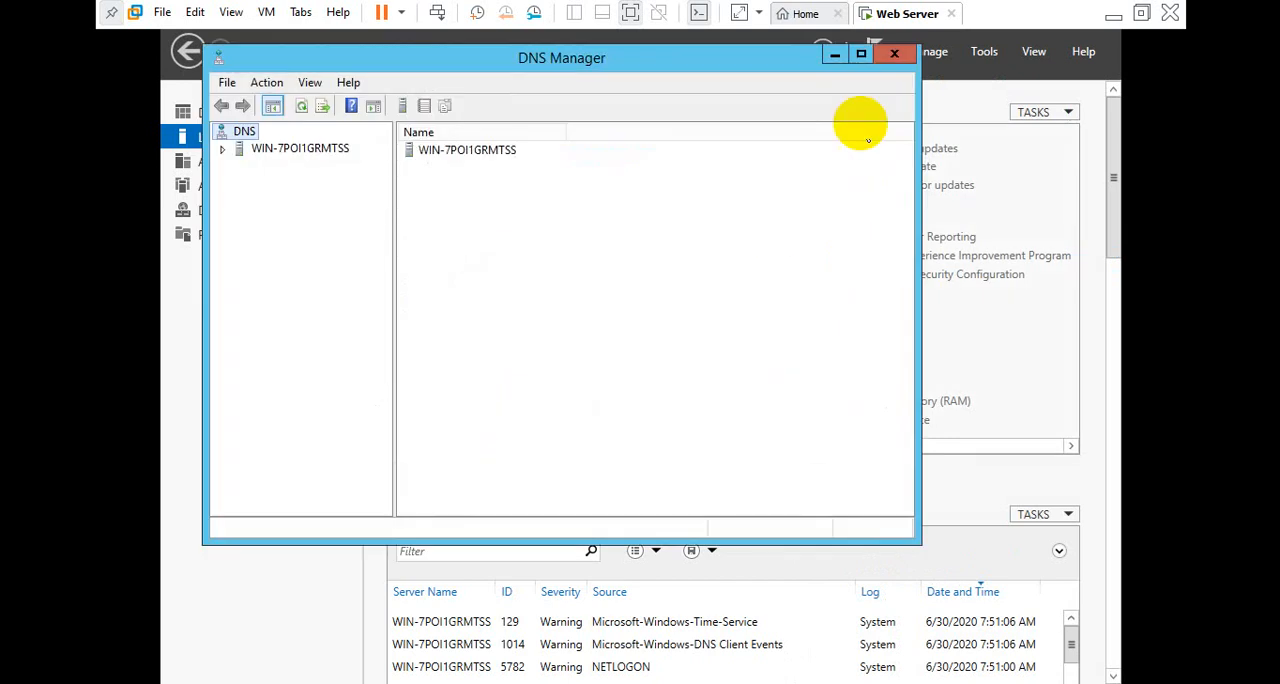
{"action": "left_click", "coordinate": [860, 53]}
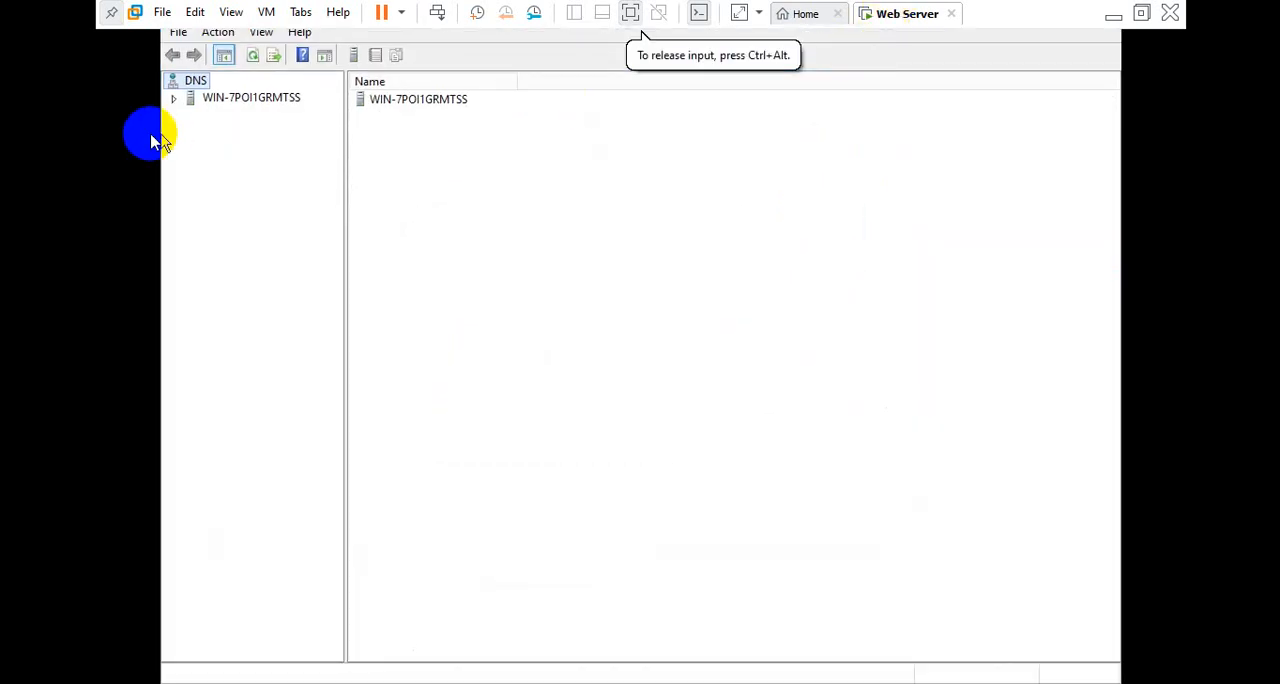
{"action": "left_click", "coordinate": [172, 100]}
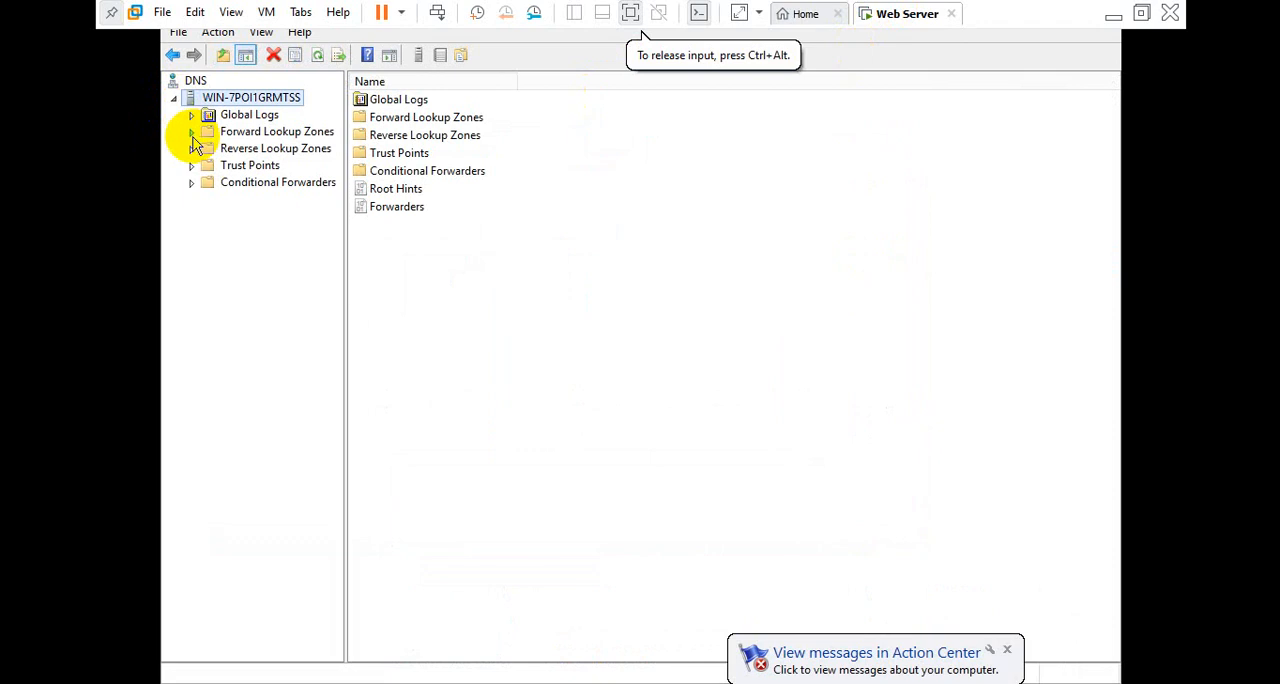
Expand the forward lookup zones and examine the host records in the demo.com zone, including the server's own record
{"action": "left_click", "coordinate": [193, 137]}
{"action": "left_click", "coordinate": [195, 185]}
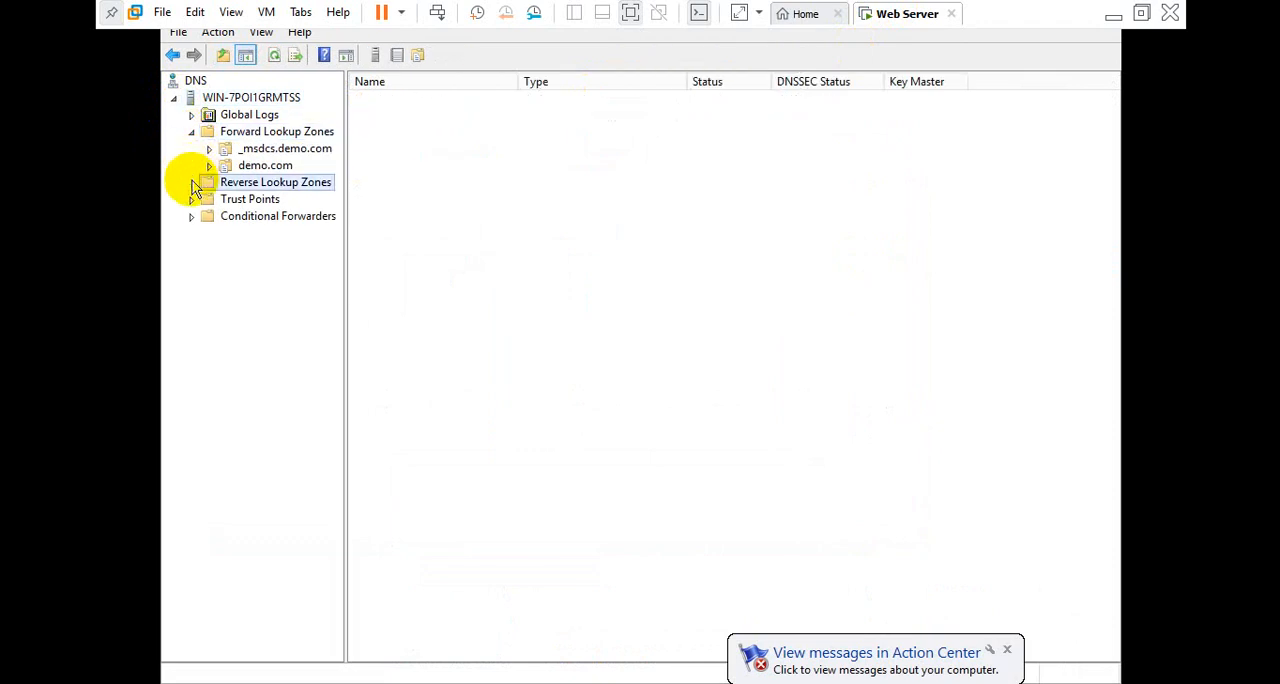
{"action": "left_click", "coordinate": [245, 168]}
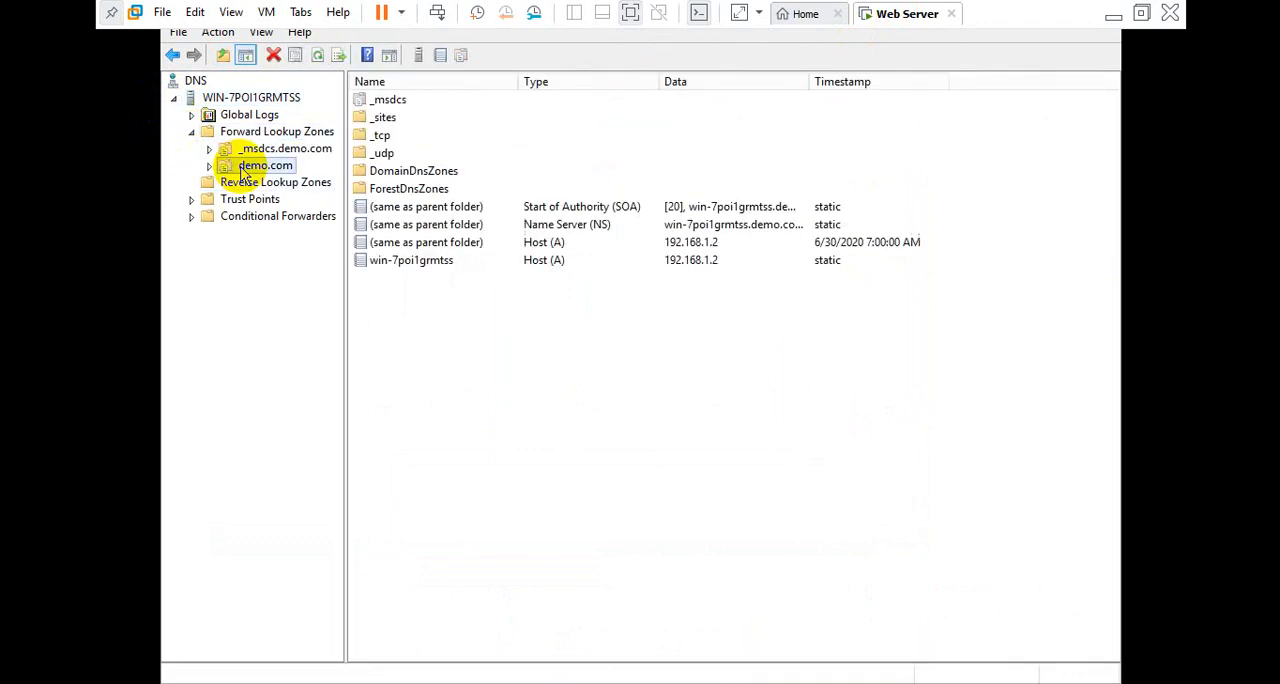
{"action": "left_click", "coordinate": [400, 266]}
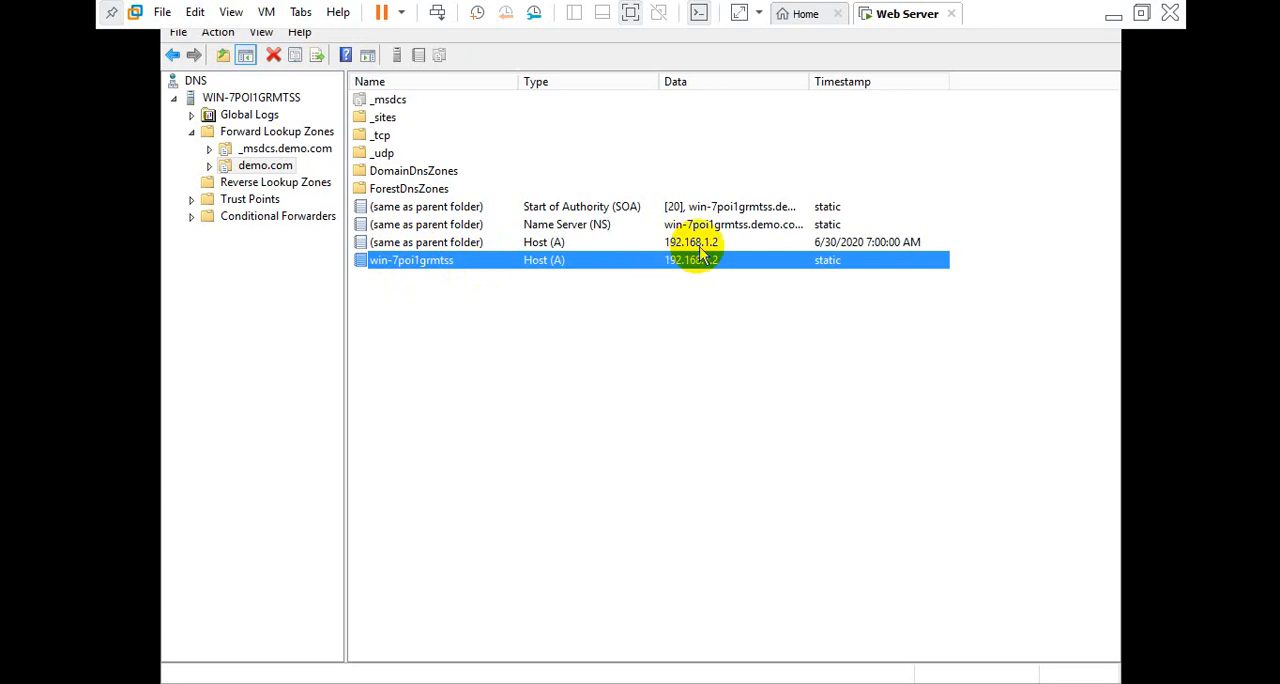
{"action": "left_click", "coordinate": [472, 312]}
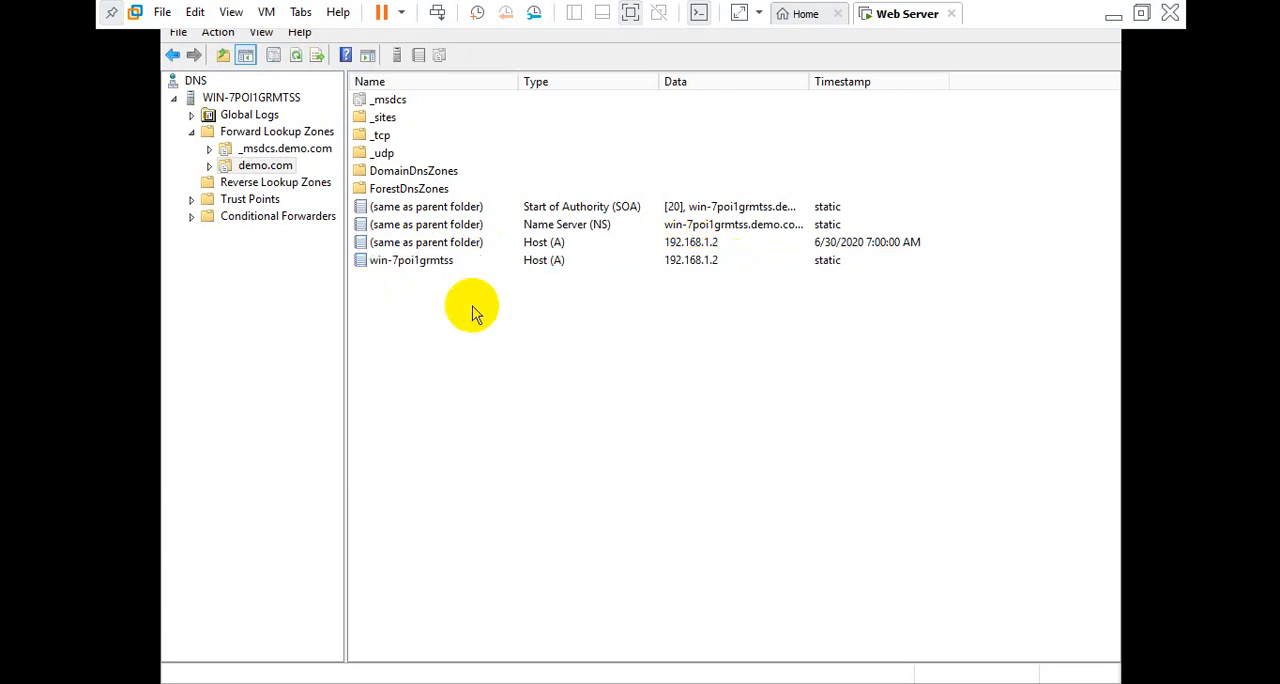
Start a new reverse lookup primary zone stored in Active Directory, replicated to all DNS servers on domain controllers in the demo.com domain
{"action": "left_click", "coordinate": [270, 186]}
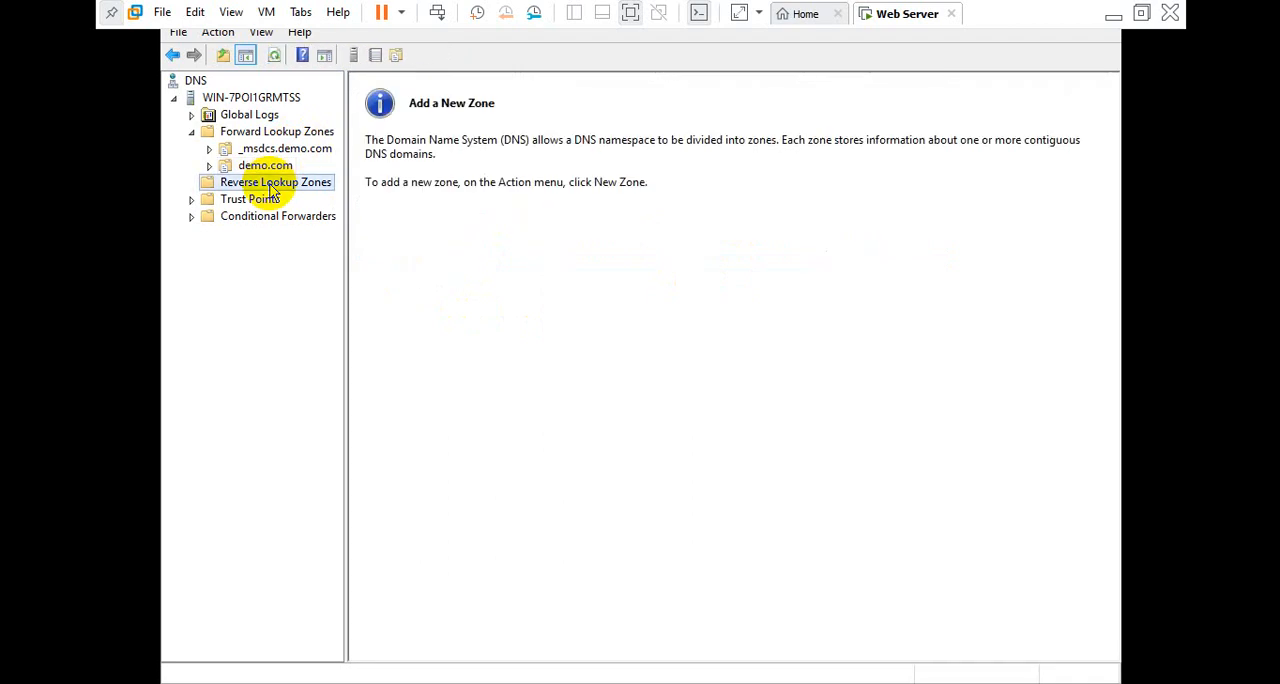
{"action": "right_click", "coordinate": [270, 188]}
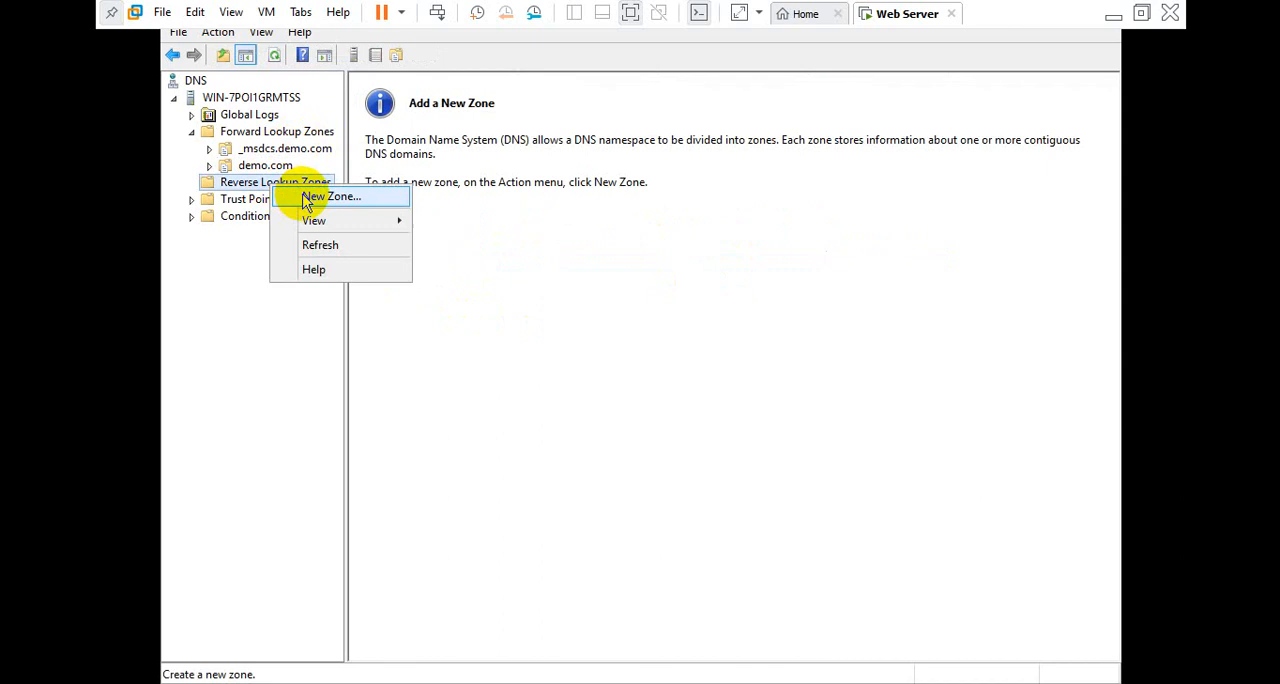
{"action": "left_click", "coordinate": [320, 197]}
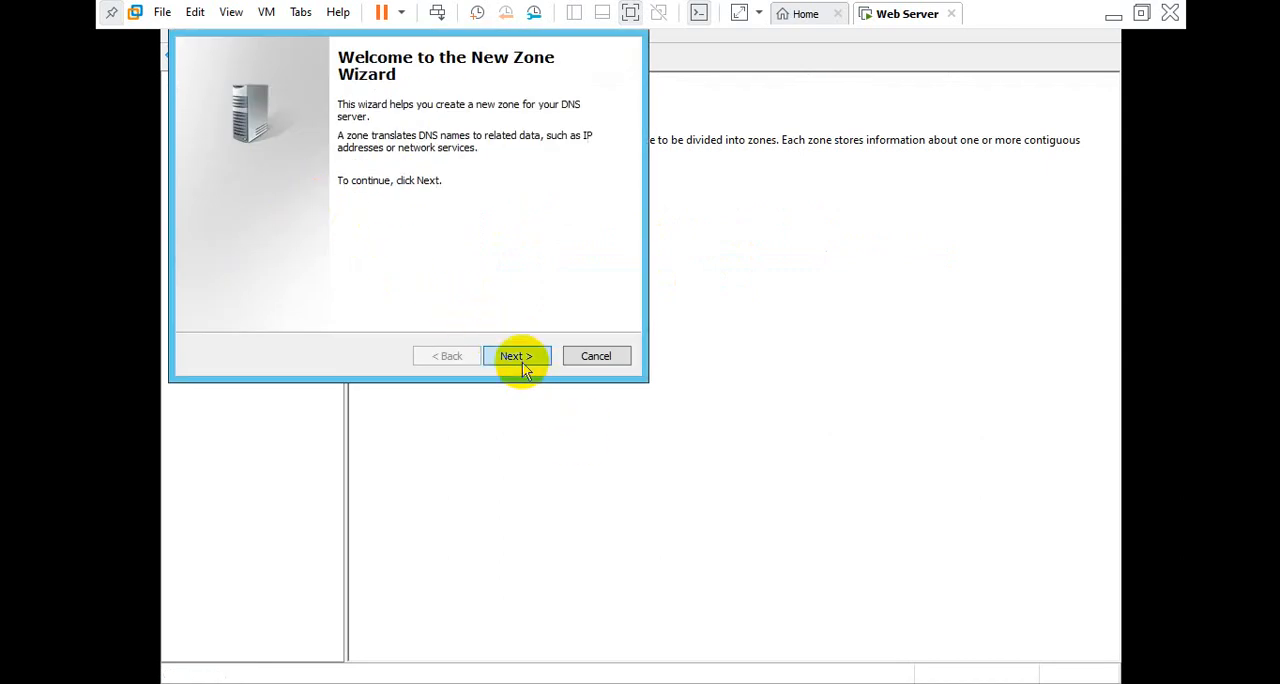
{"action": "left_click", "coordinate": [516, 356]}
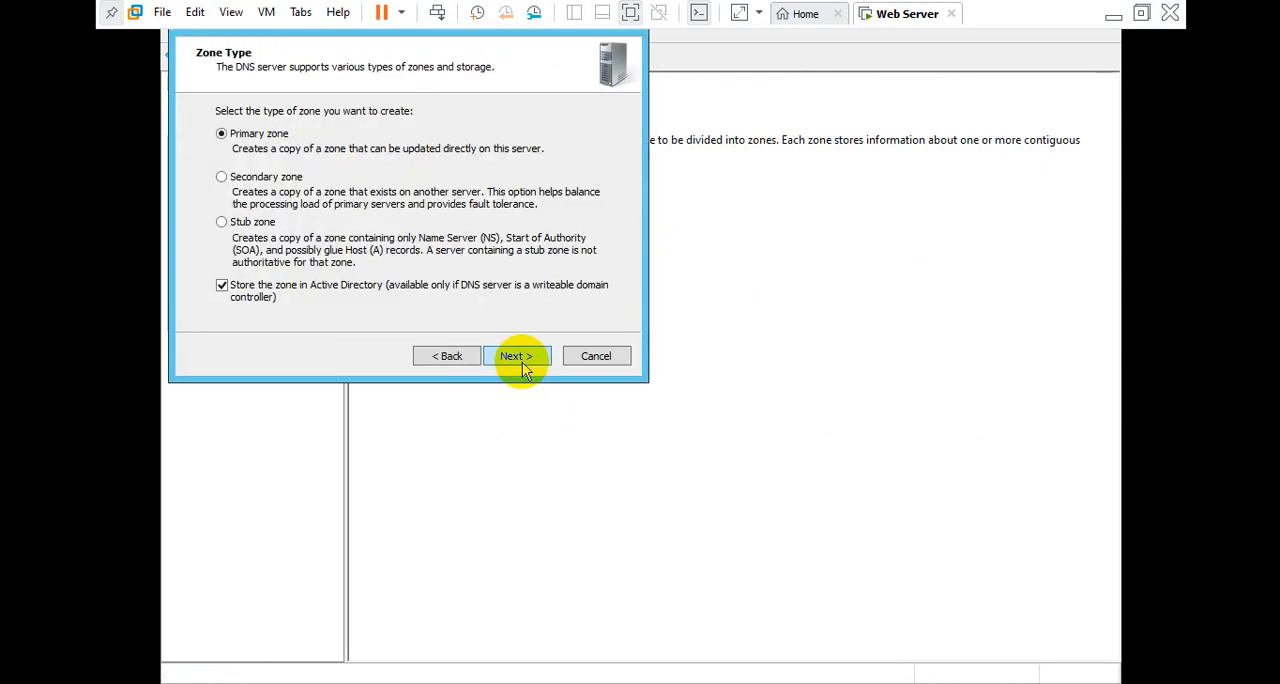
{"action": "left_click", "coordinate": [516, 356]}
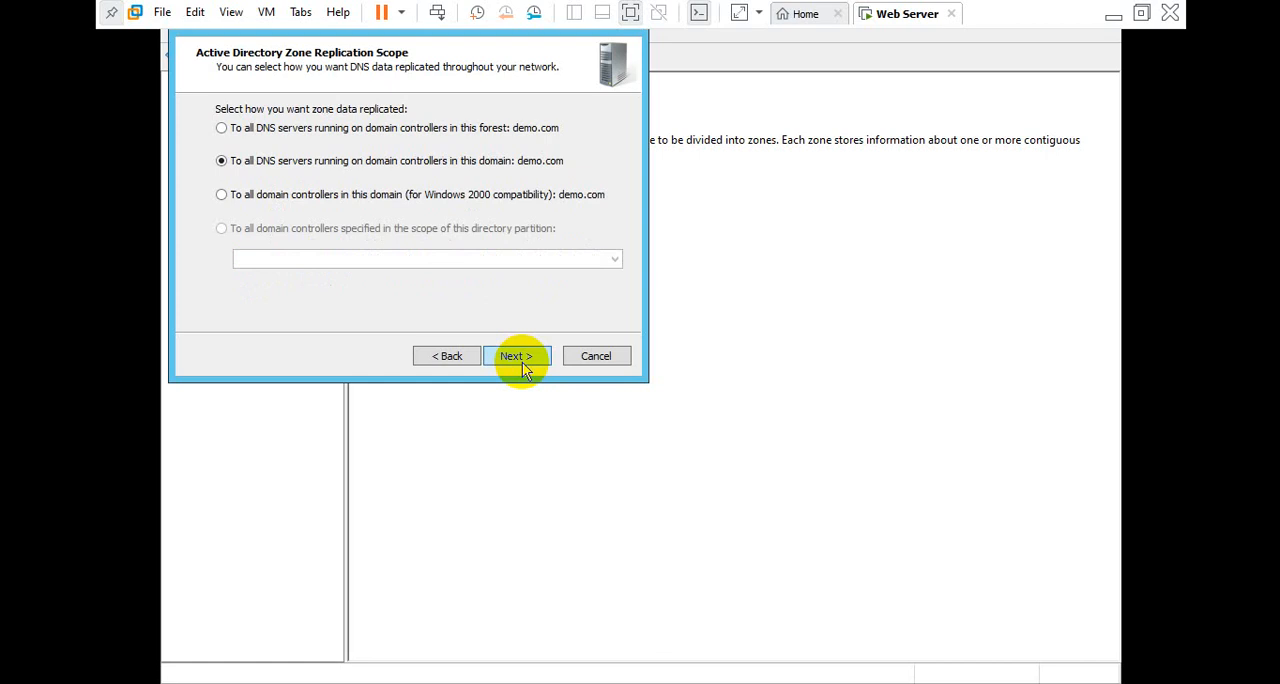
{"action": "left_click", "coordinate": [516, 356]}
{"action": "left_click", "coordinate": [516, 356]}
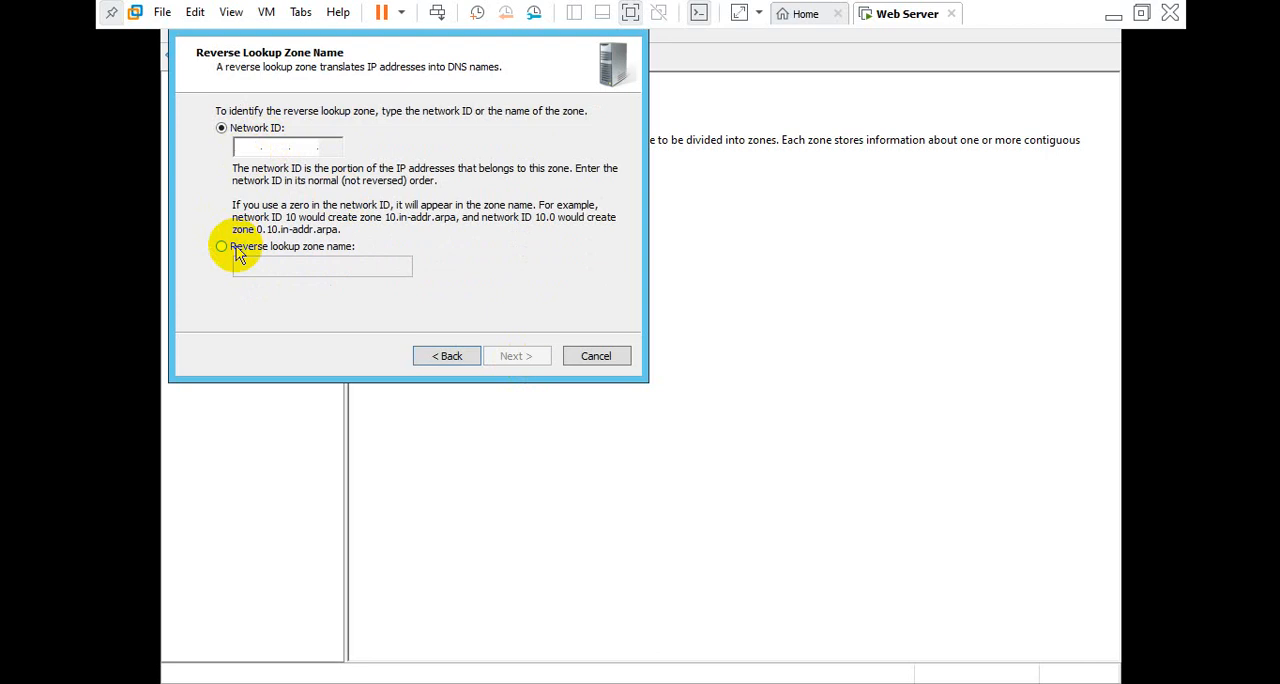
Set the reverse zone's network ID to 192.168.1, allow only secure dynamic updates, and finish creating the zone
{"action": "type", "text": "1"}
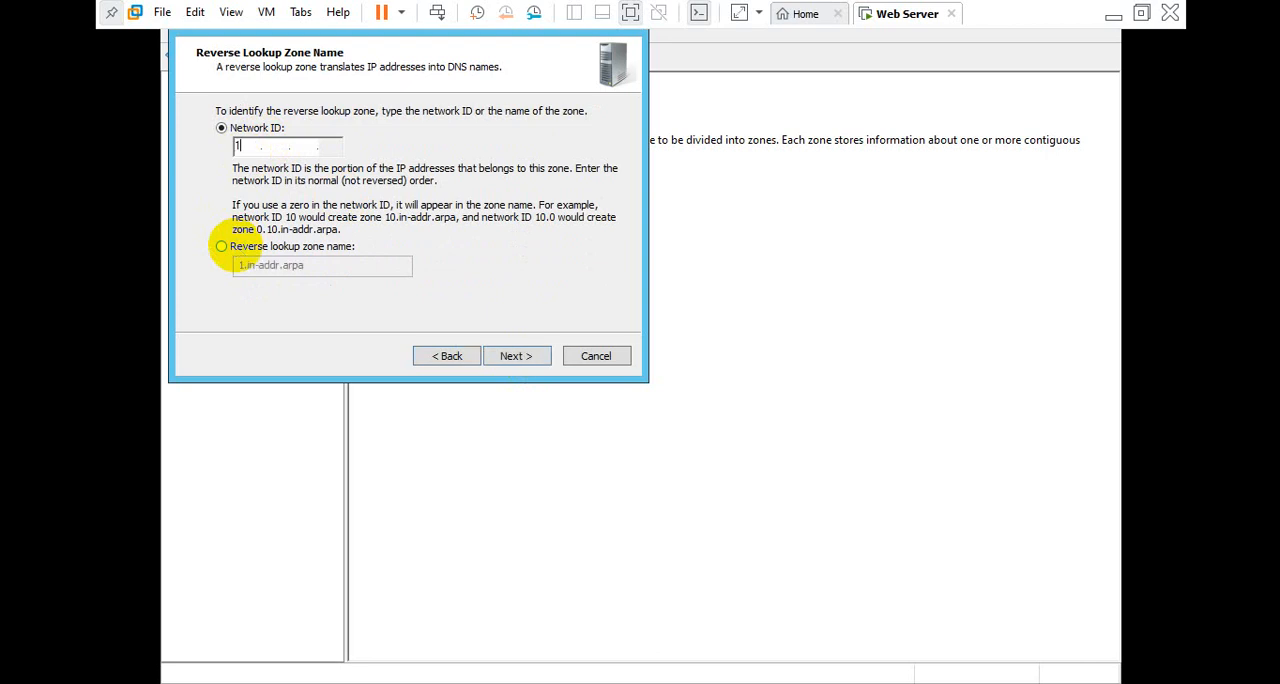
{"action": "type", "text": "92 .168 .1"}
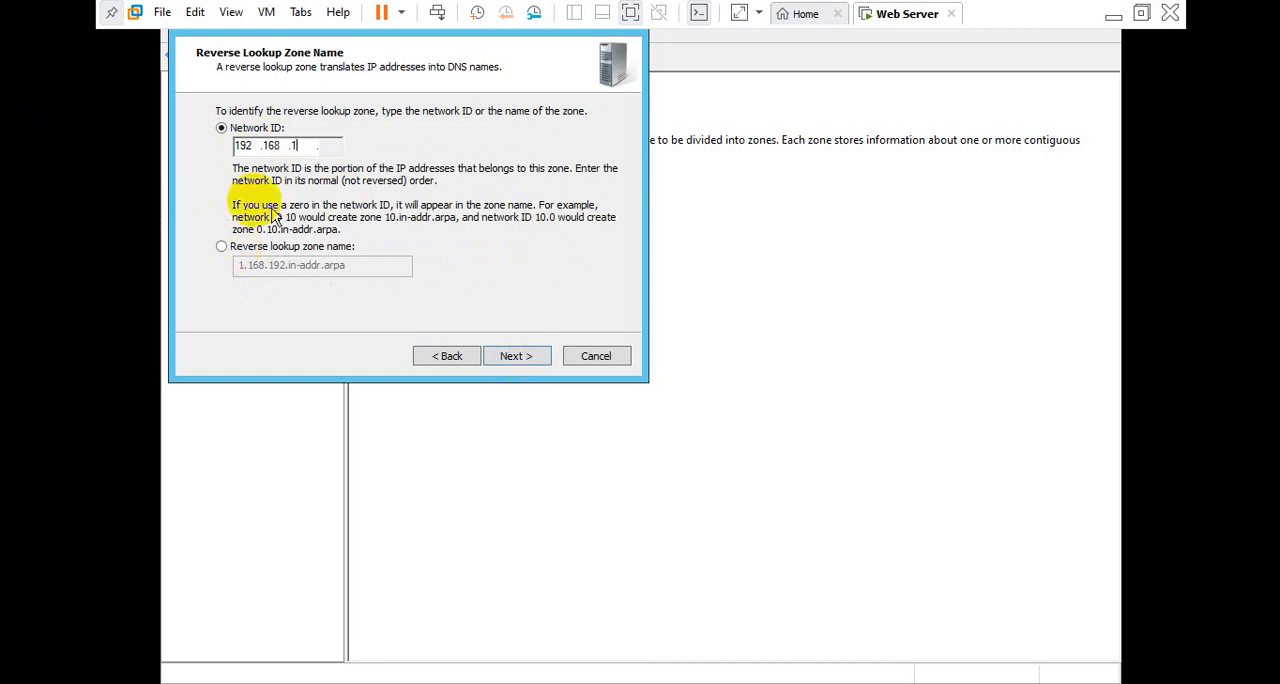
{"action": "left_click", "coordinate": [516, 356]}
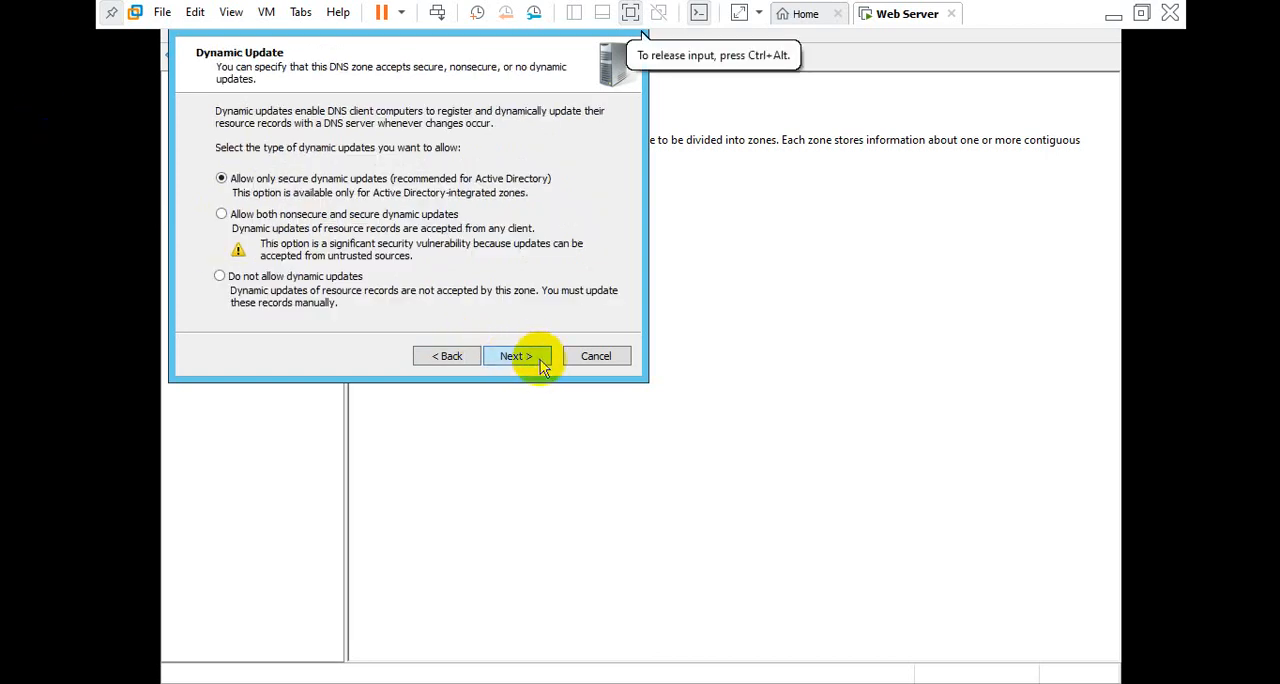
{"action": "left_click", "coordinate": [540, 362]}
{"action": "left_click", "coordinate": [532, 352]}
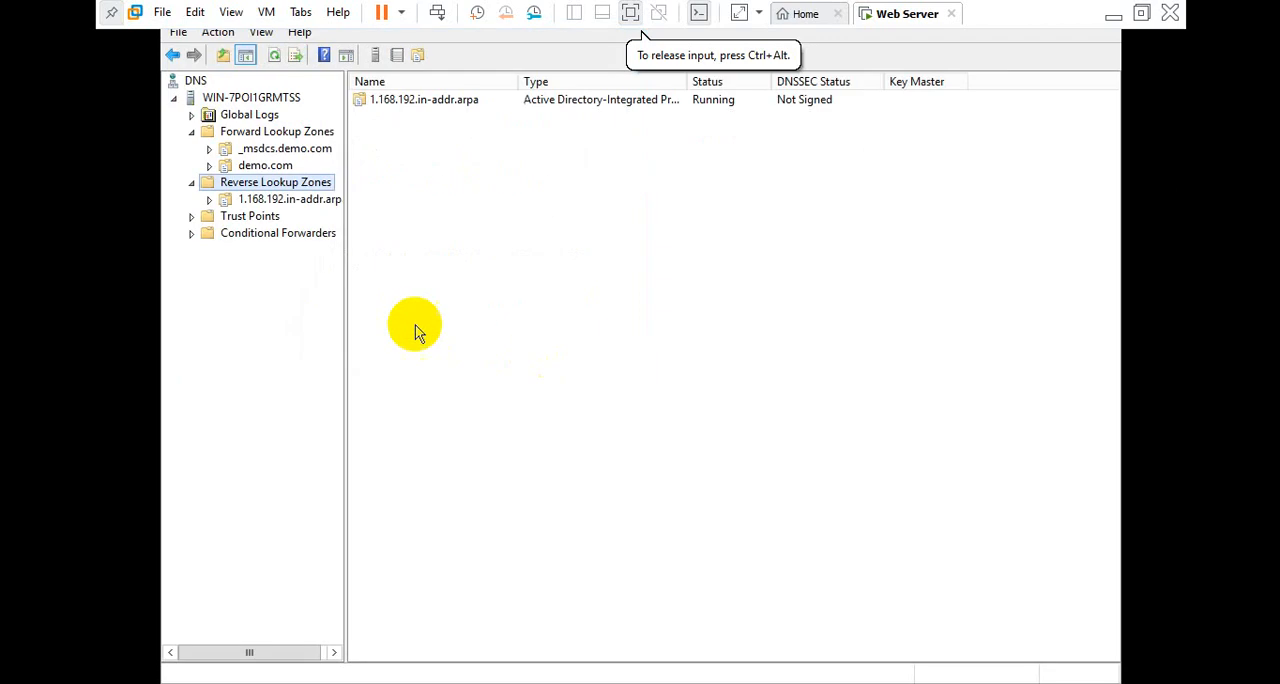
Start a new pointer (PTR) record in the 1.168.192.in-addr.arpa reverse lookup zone
{"action": "left_click", "coordinate": [274, 203]}
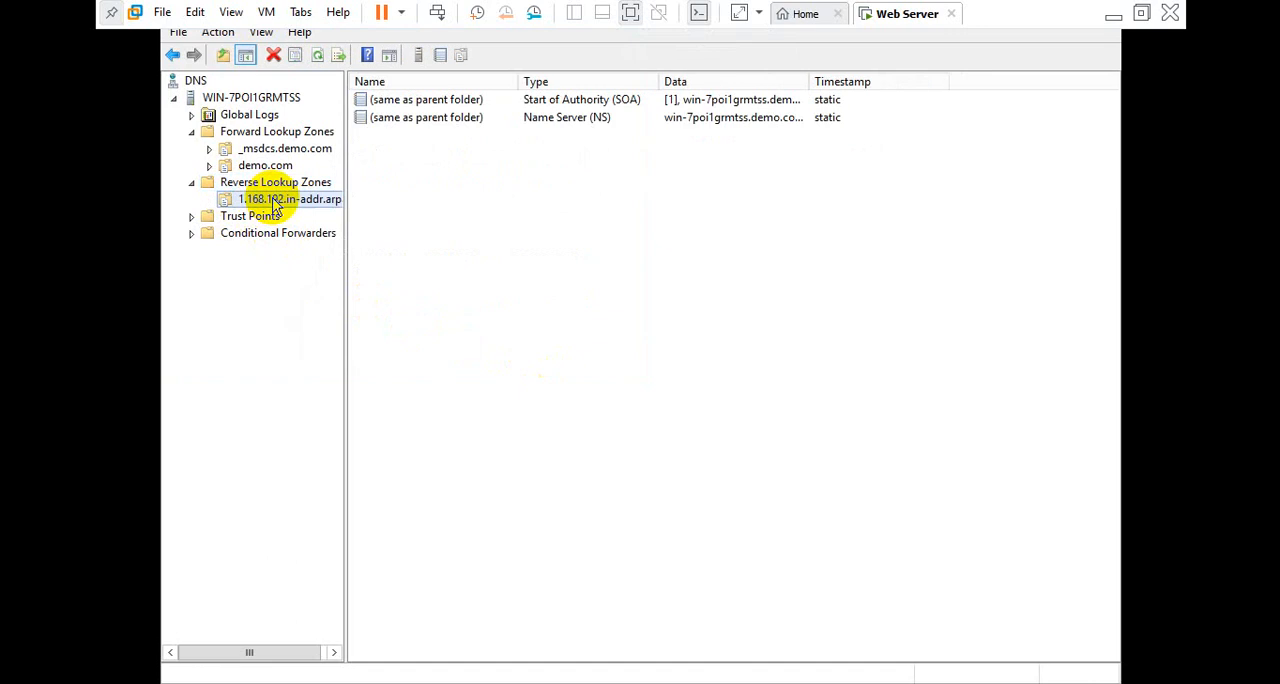
{"action": "right_click", "coordinate": [405, 207]}
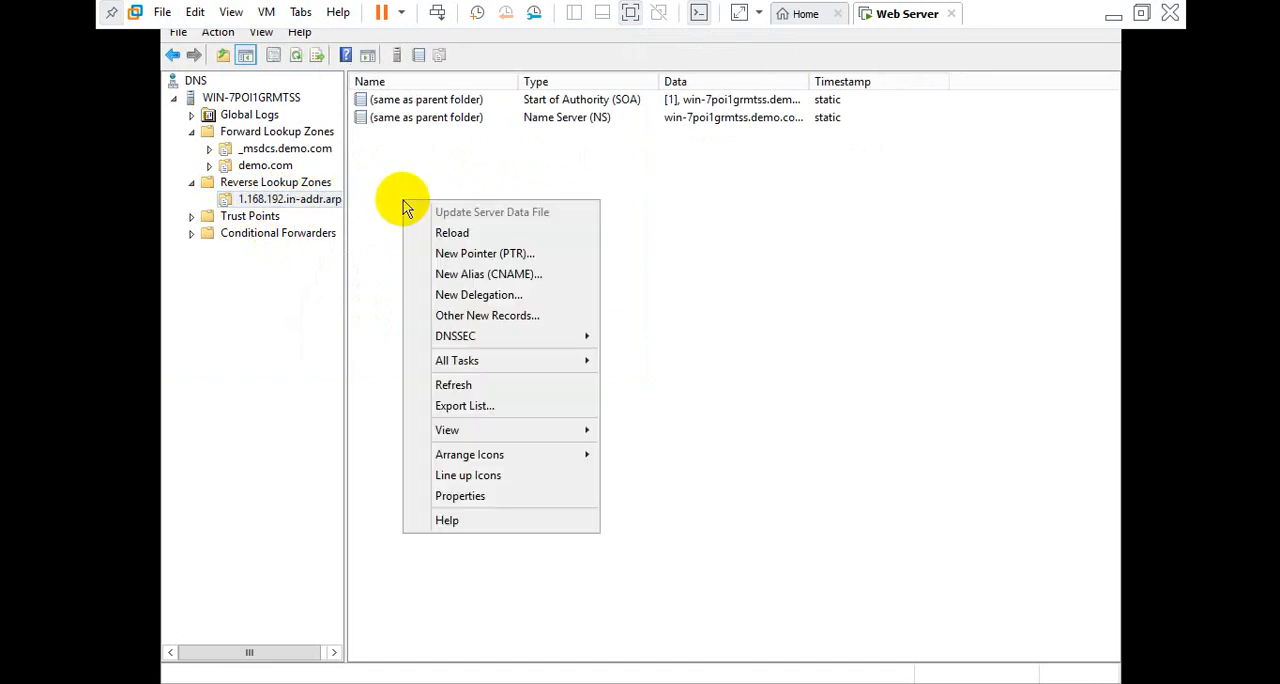
{"action": "left_click", "coordinate": [450, 258]}
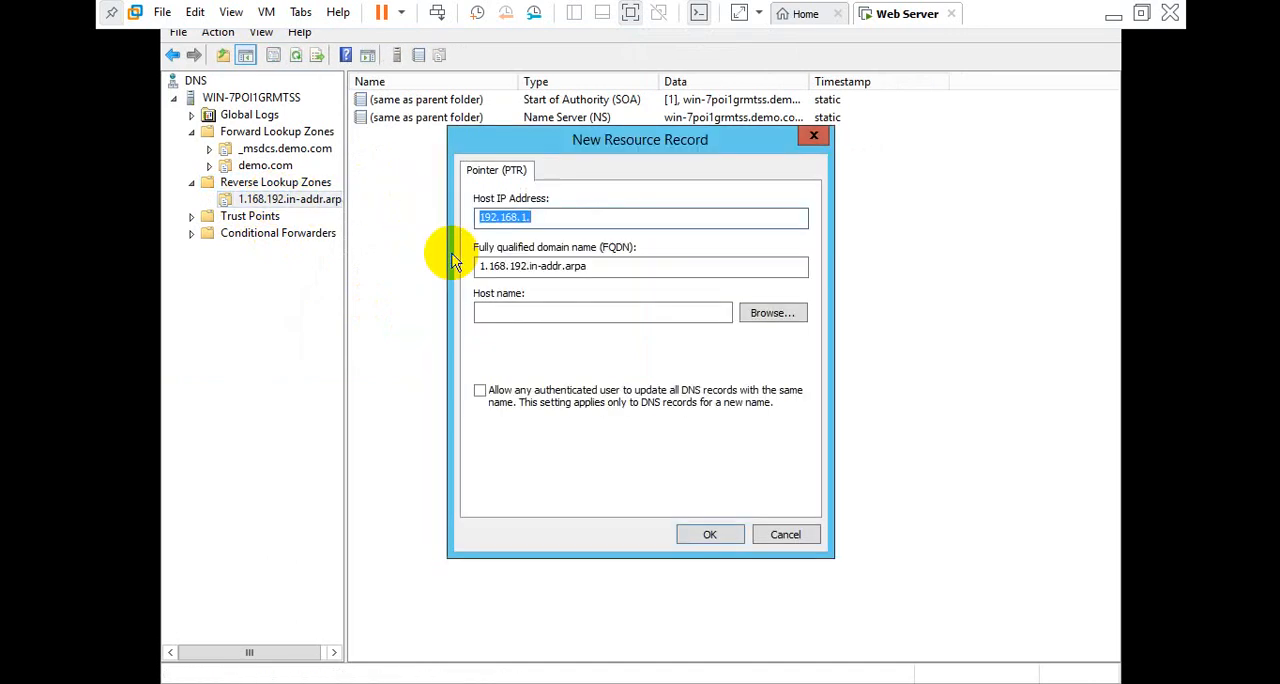
{"action": "left_click", "coordinate": [669, 314]}
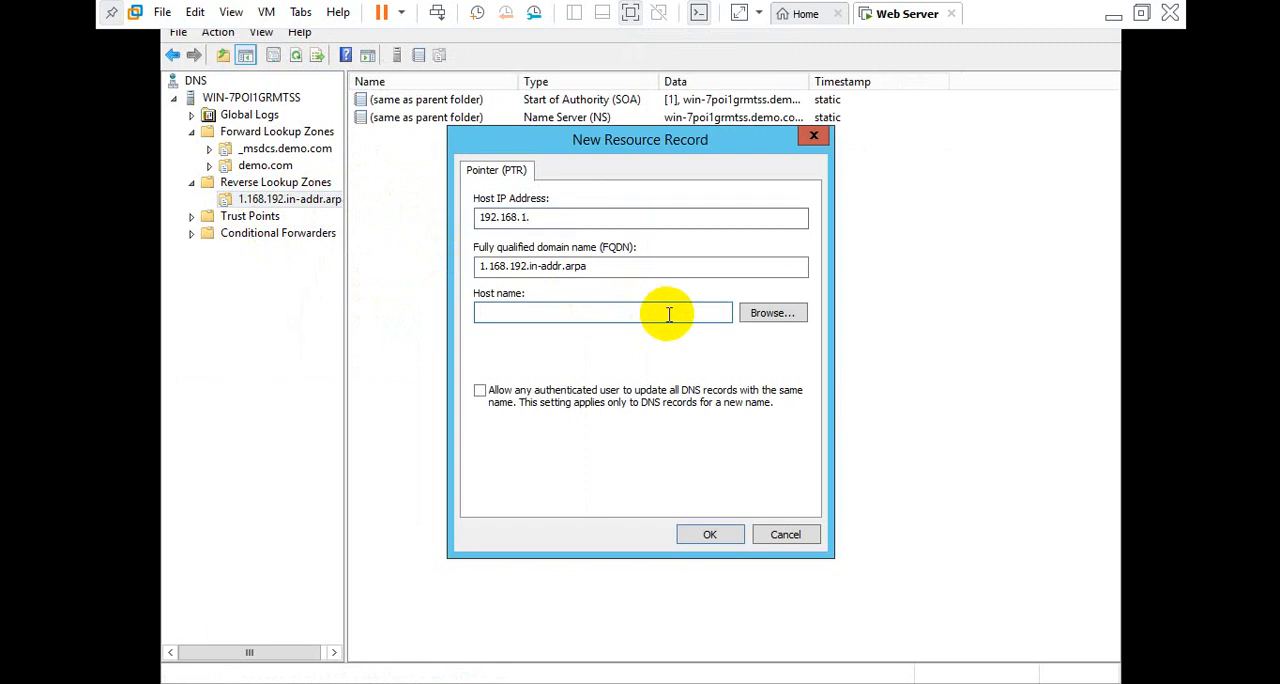
{"action": "type", "text": "nc hjw"}
{"action": "key", "text": "ctrl+a"}
{"action": "key", "text": "BackSpace"}
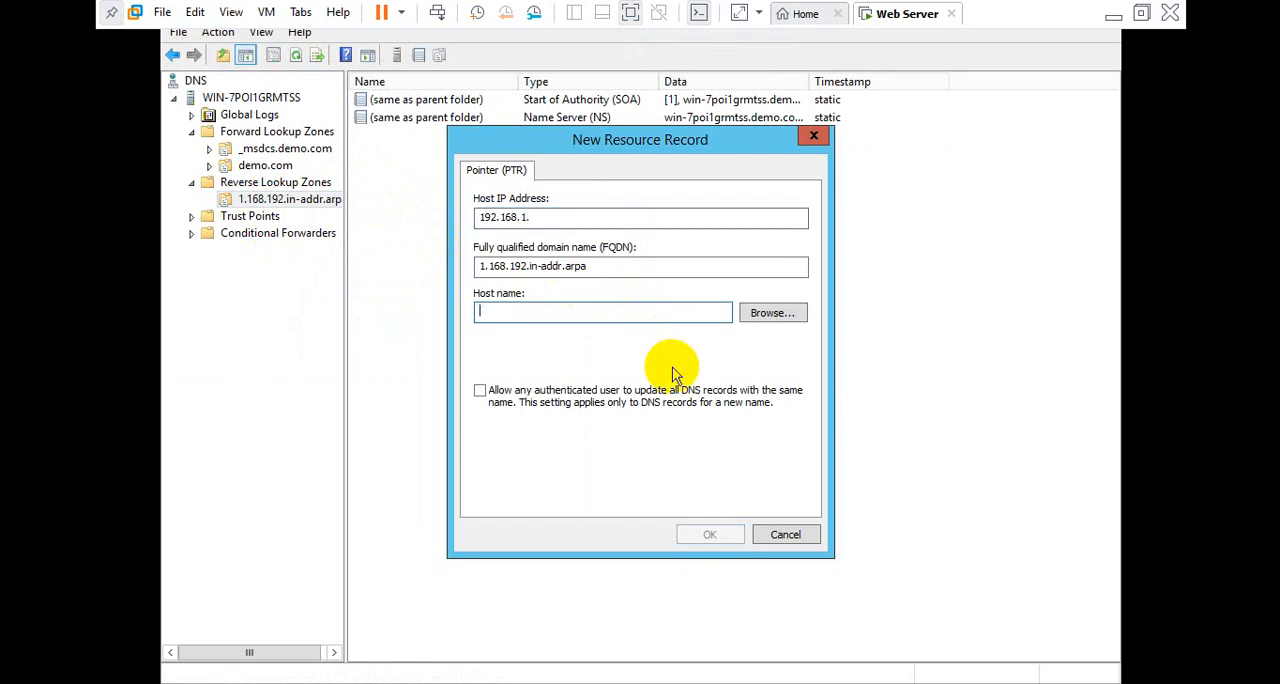
Choose the win-7poi1grmtss host record from the demo.com forward zone as the pointer's host name and create the record
{"action": "left_click", "coordinate": [770, 316]}
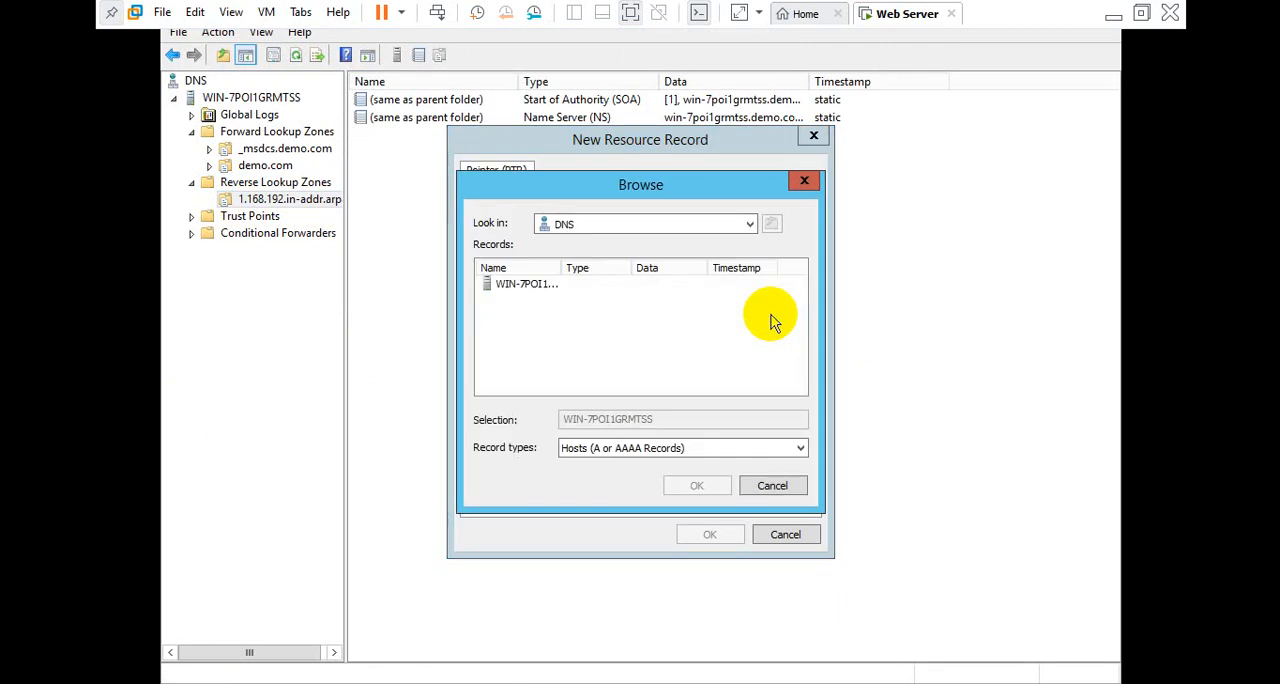
{"action": "double_click", "coordinate": [528, 285]}
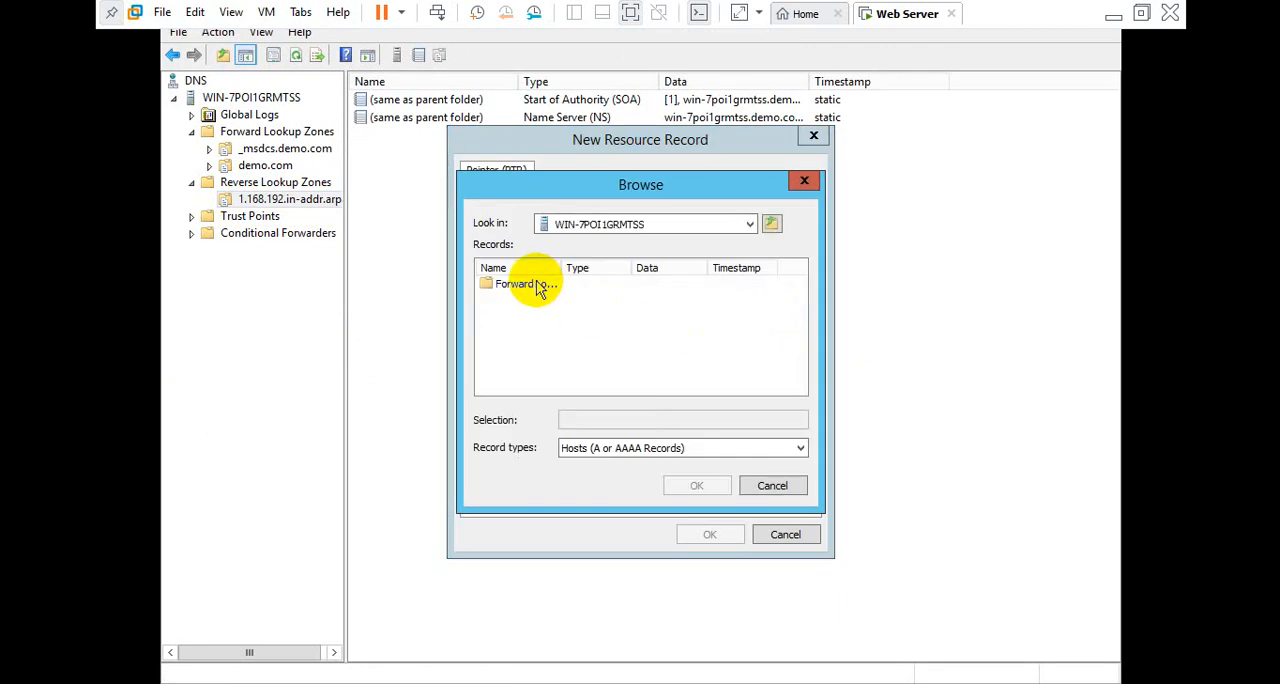
{"action": "double_click", "coordinate": [516, 288]}
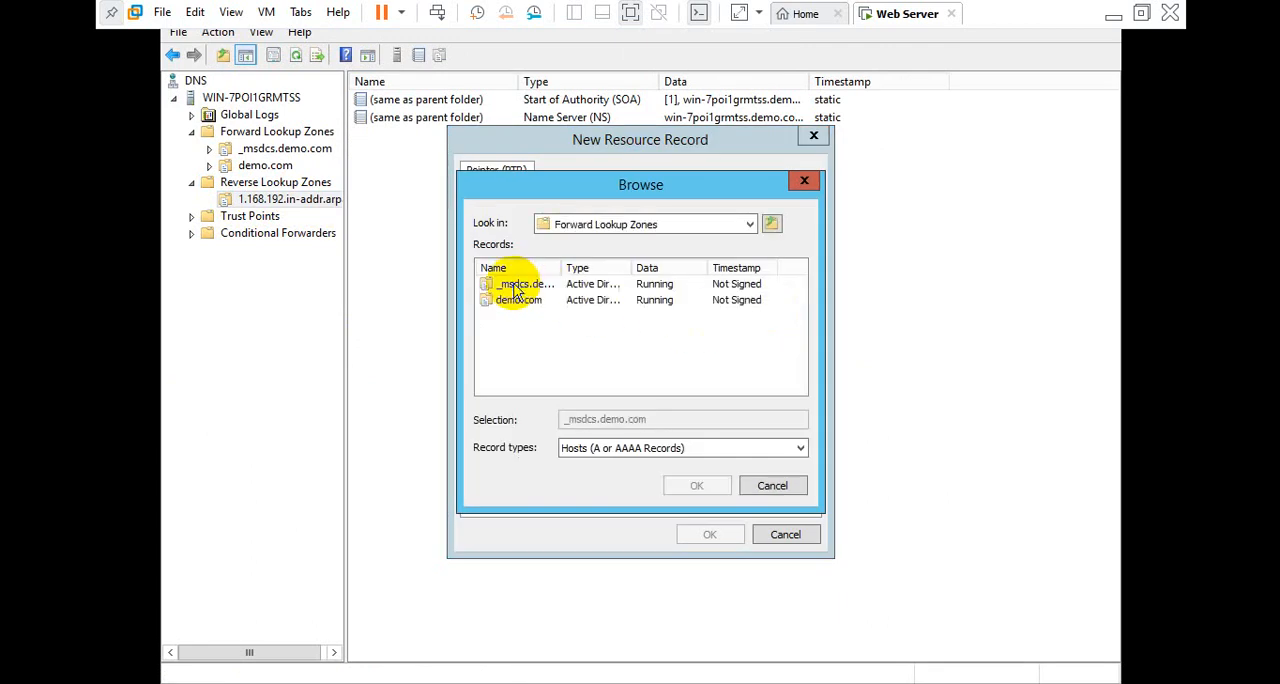
{"action": "double_click", "coordinate": [516, 300]}
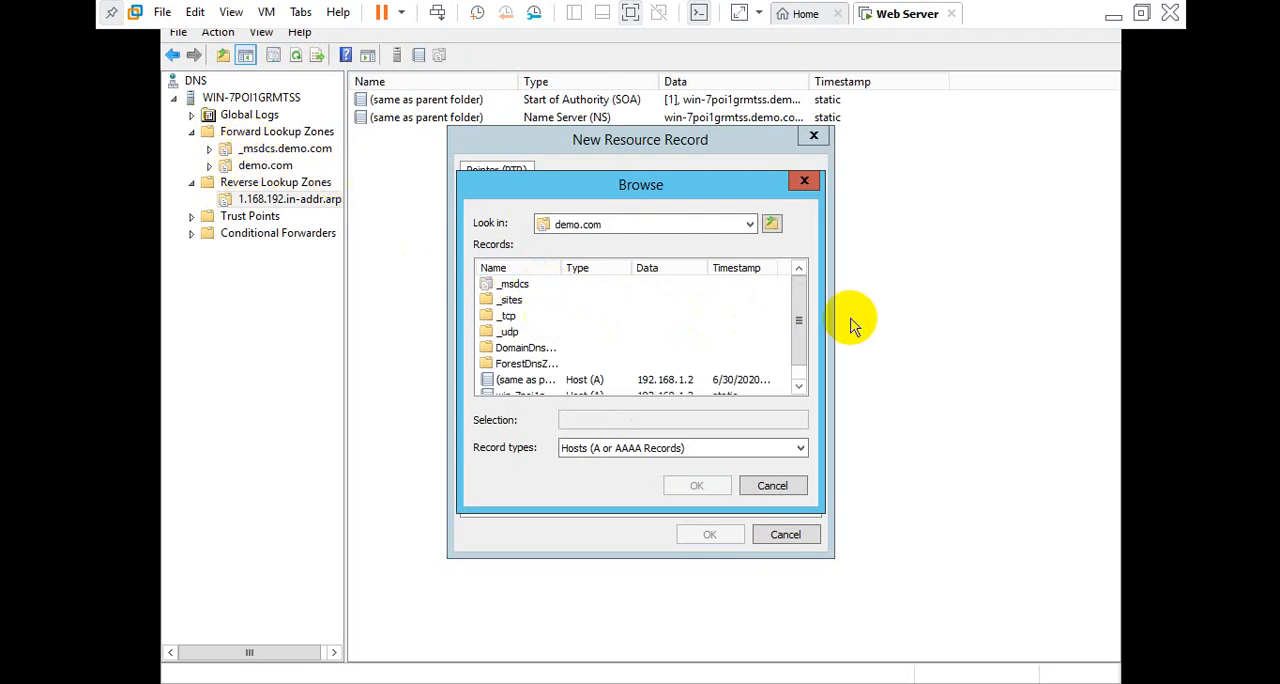
{"action": "left_click_drag", "start_coordinate": [798, 316], "coordinate": [800, 349]}
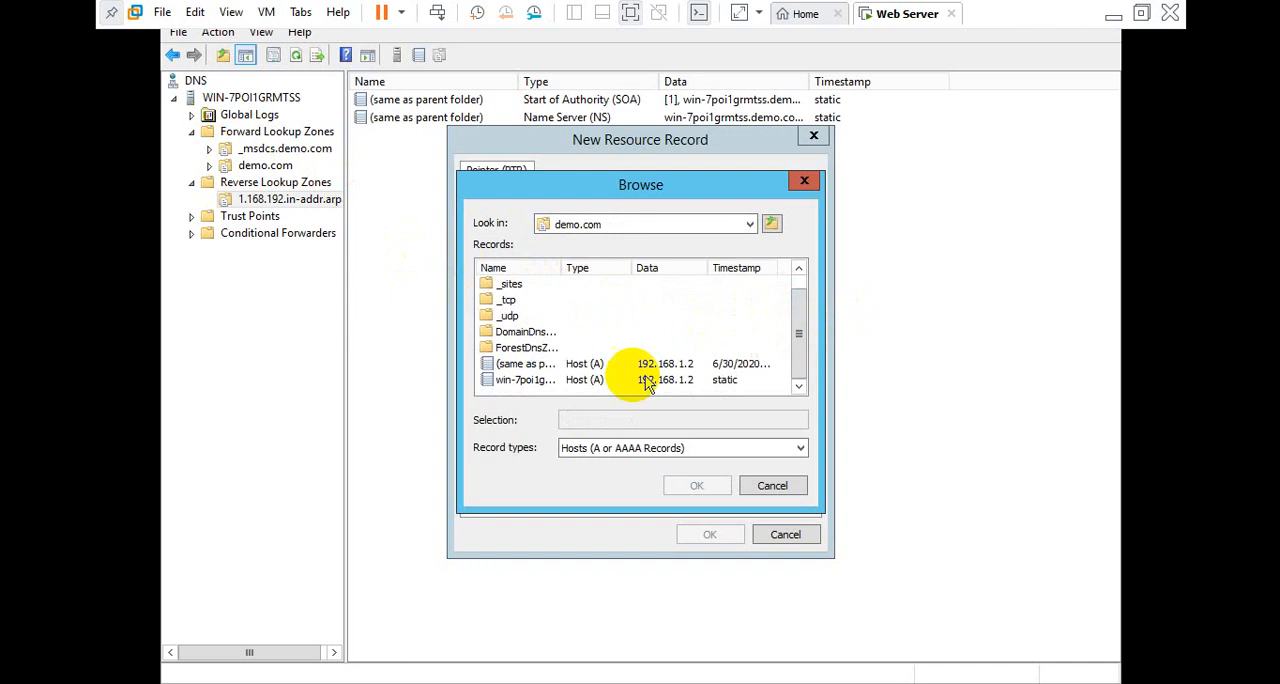
{"action": "left_click", "coordinate": [527, 380]}
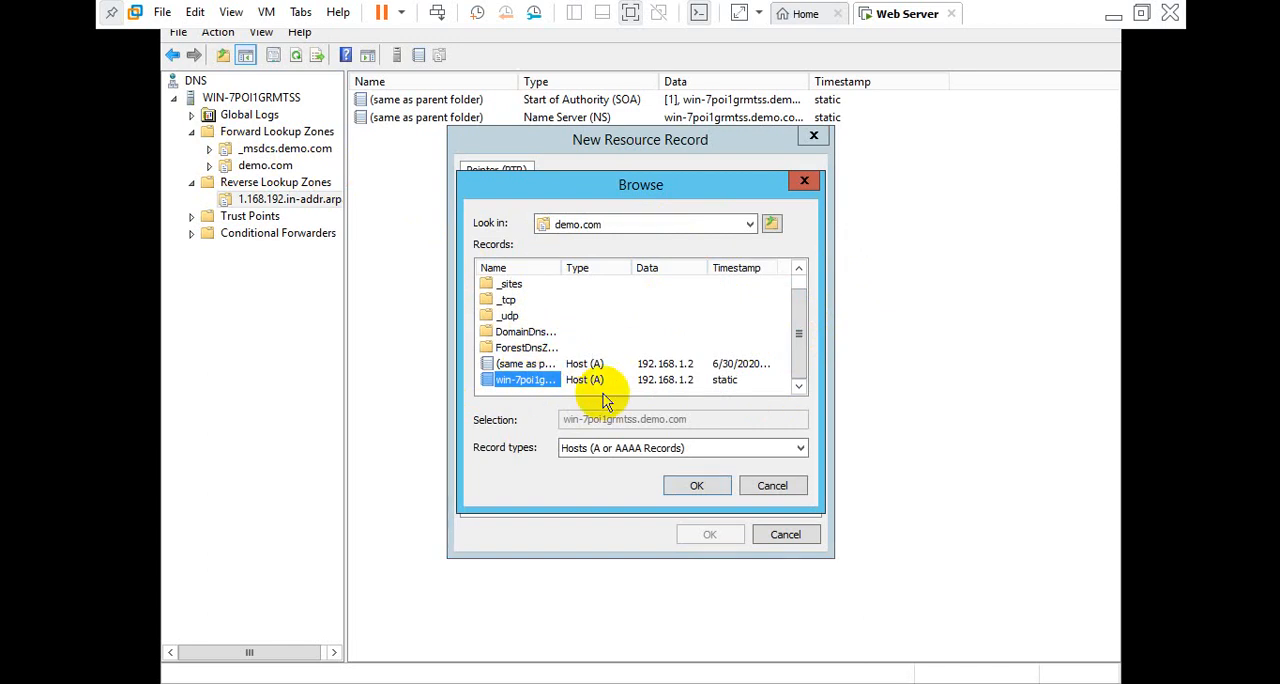
{"action": "left_click", "coordinate": [700, 487]}
{"action": "left_click", "coordinate": [711, 534]}
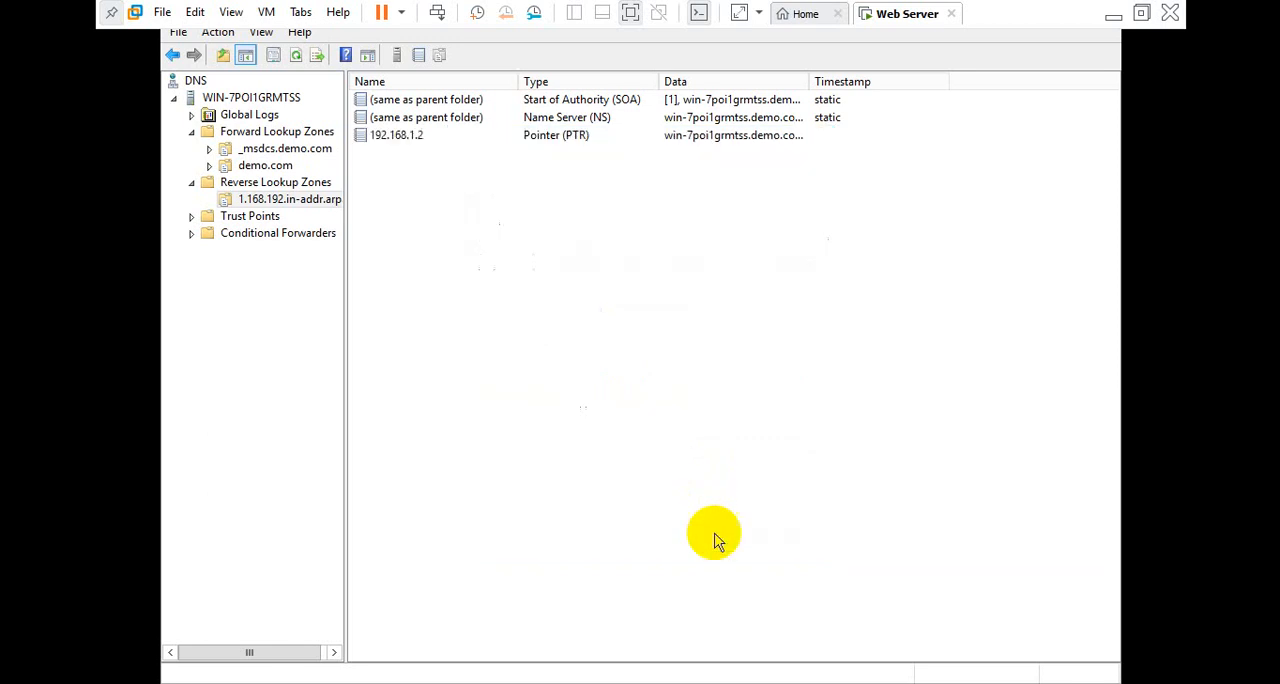
Launch nslookup for the DNS server node, check the default server name and address, and close its window
{"action": "left_click", "coordinate": [268, 104]}
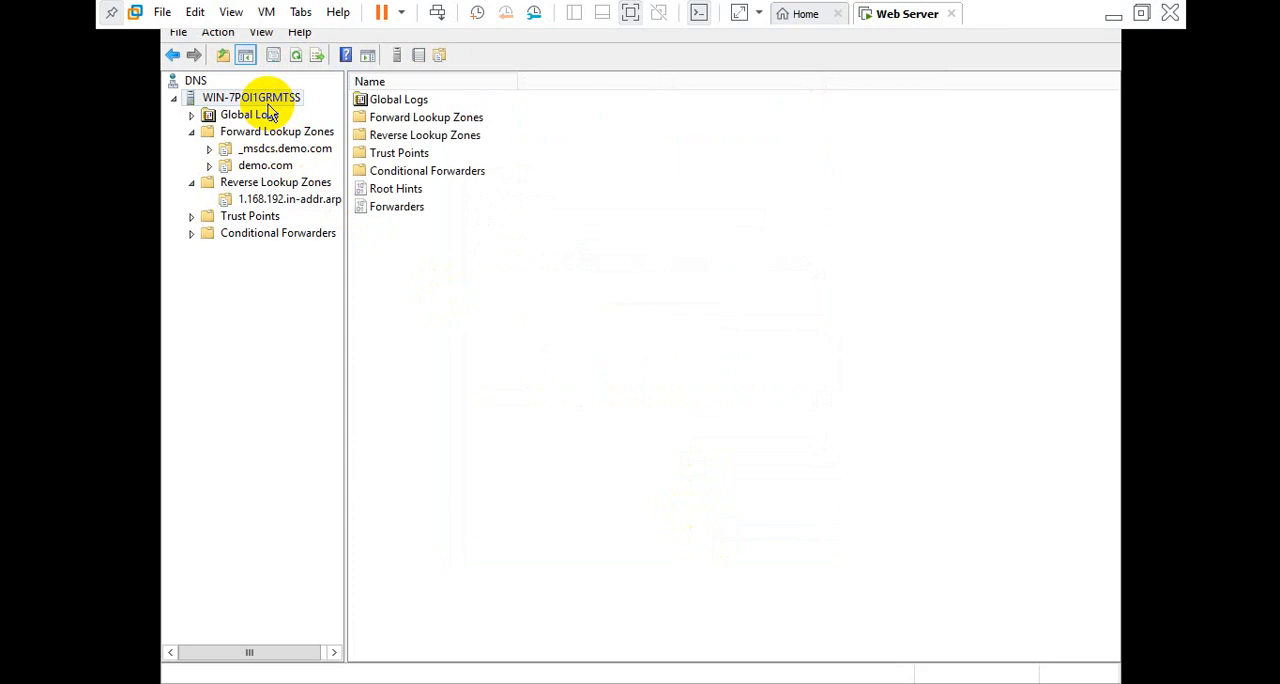
{"action": "right_click", "coordinate": [246, 100]}
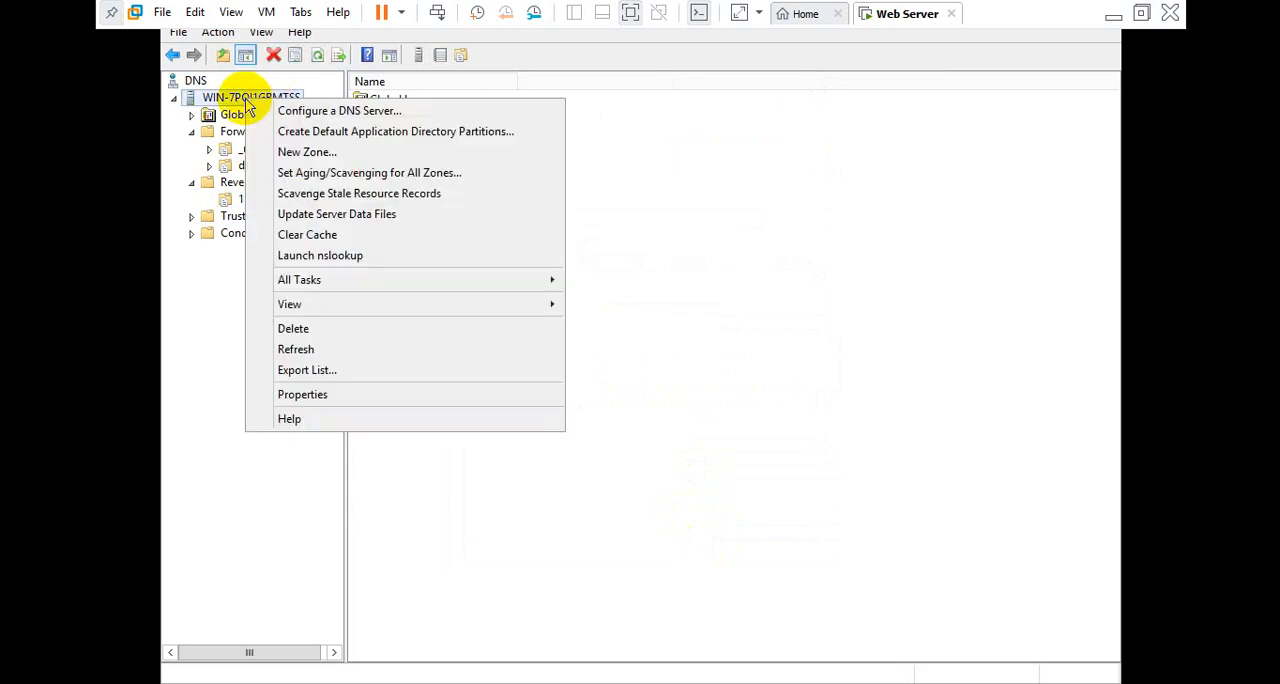
{"action": "left_click", "coordinate": [343, 258]}
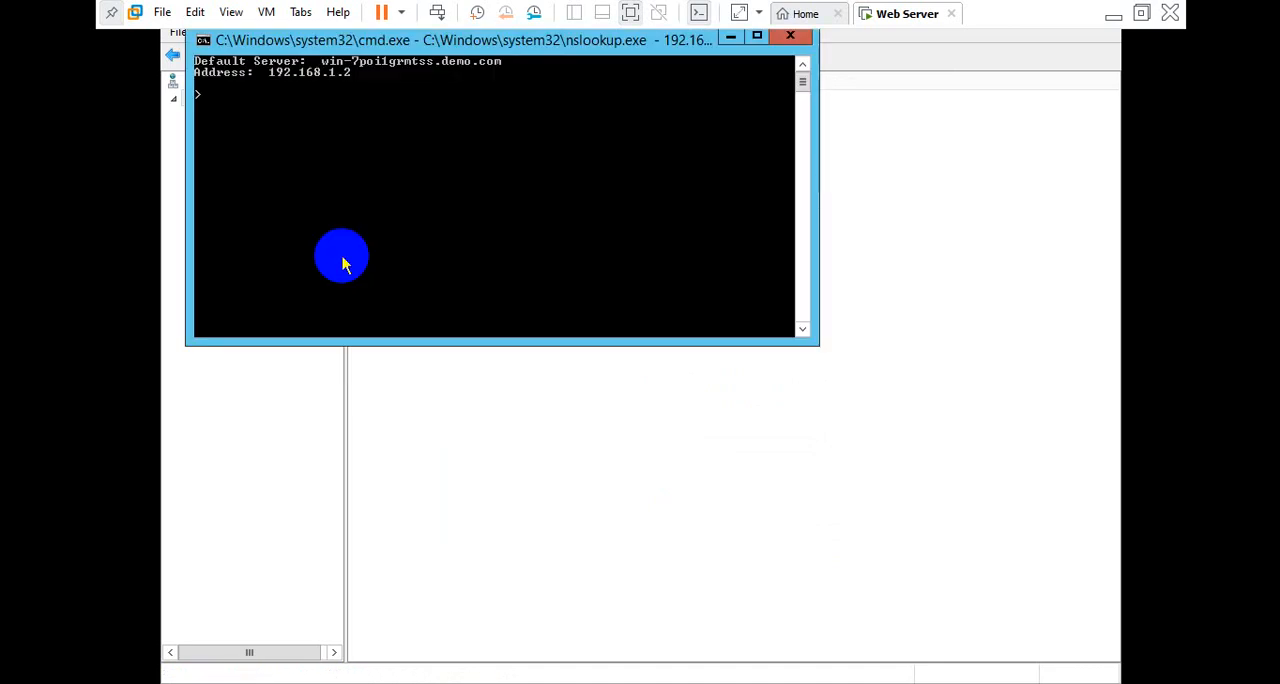
{"action": "left_click_drag", "start_coordinate": [488, 46], "coordinate": [528, 152]}
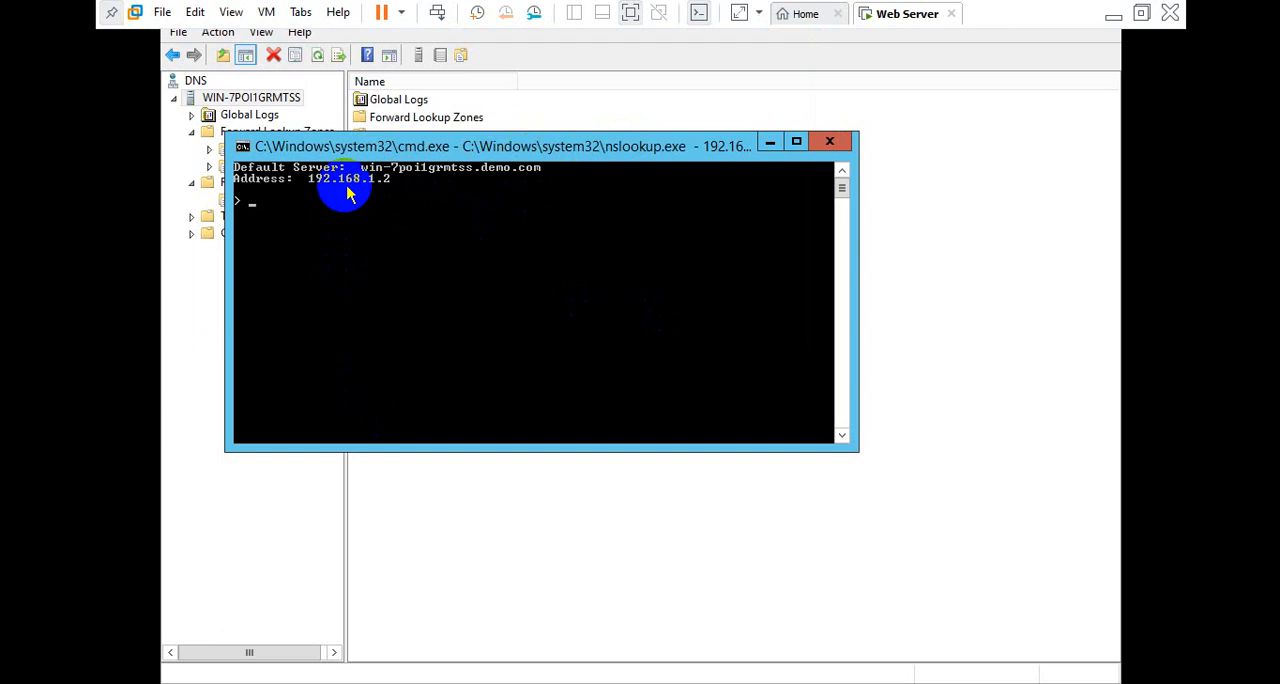
{"action": "left_click_drag", "start_coordinate": [443, 150], "coordinate": [580, 194]}
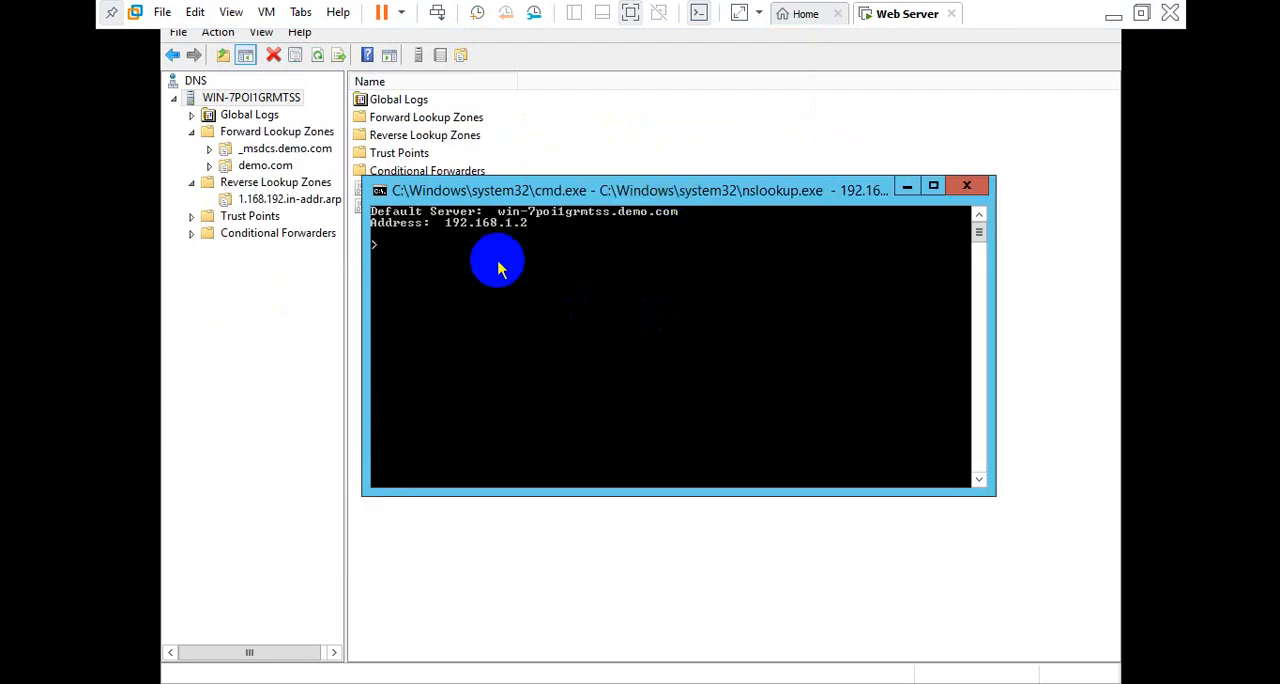
{"action": "left_click", "coordinate": [967, 187]}
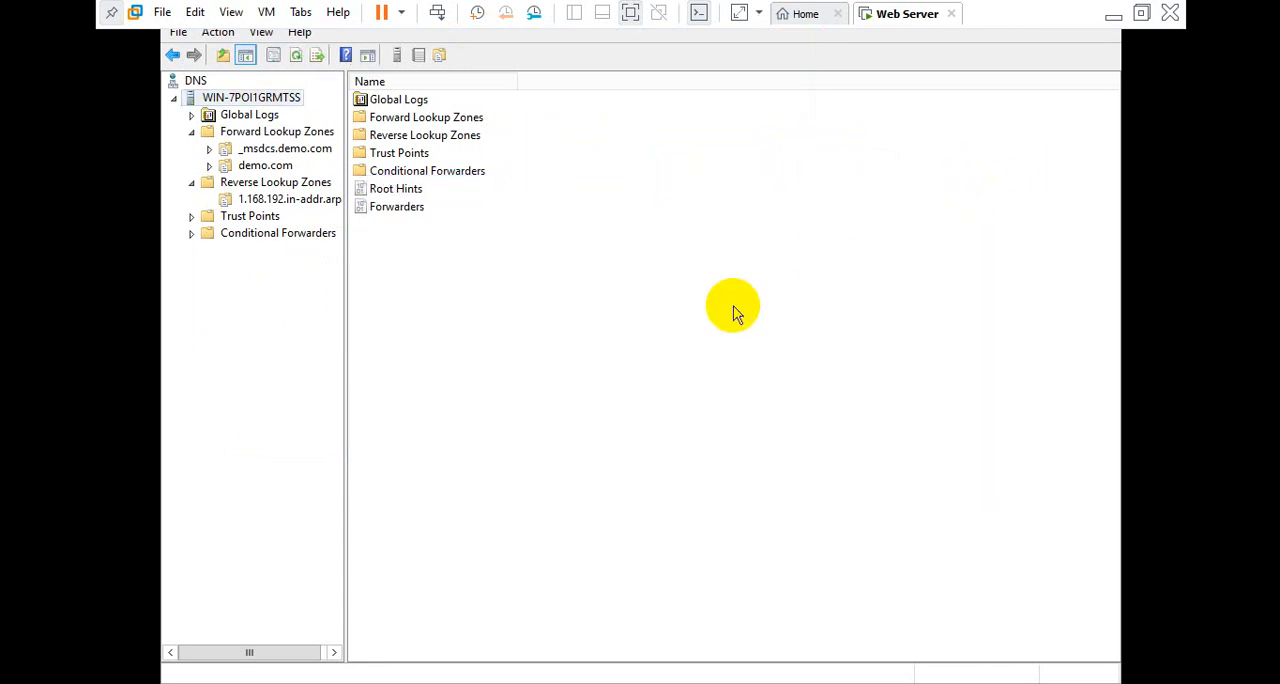
Open a Command Prompt and run nslookup to check the server's DNS name resolution
{"action": "key", "text": "super+r"}
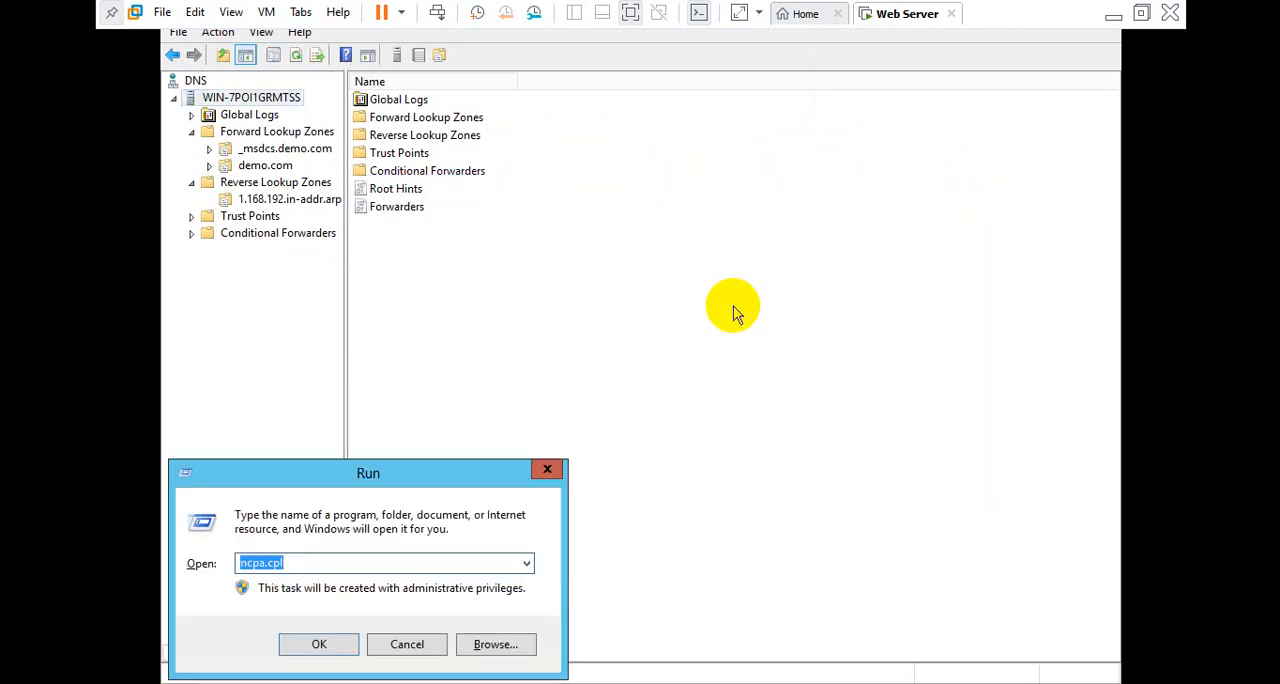
{"action": "type", "text": "cmd"}
{"action": "key", "text": "Return"}
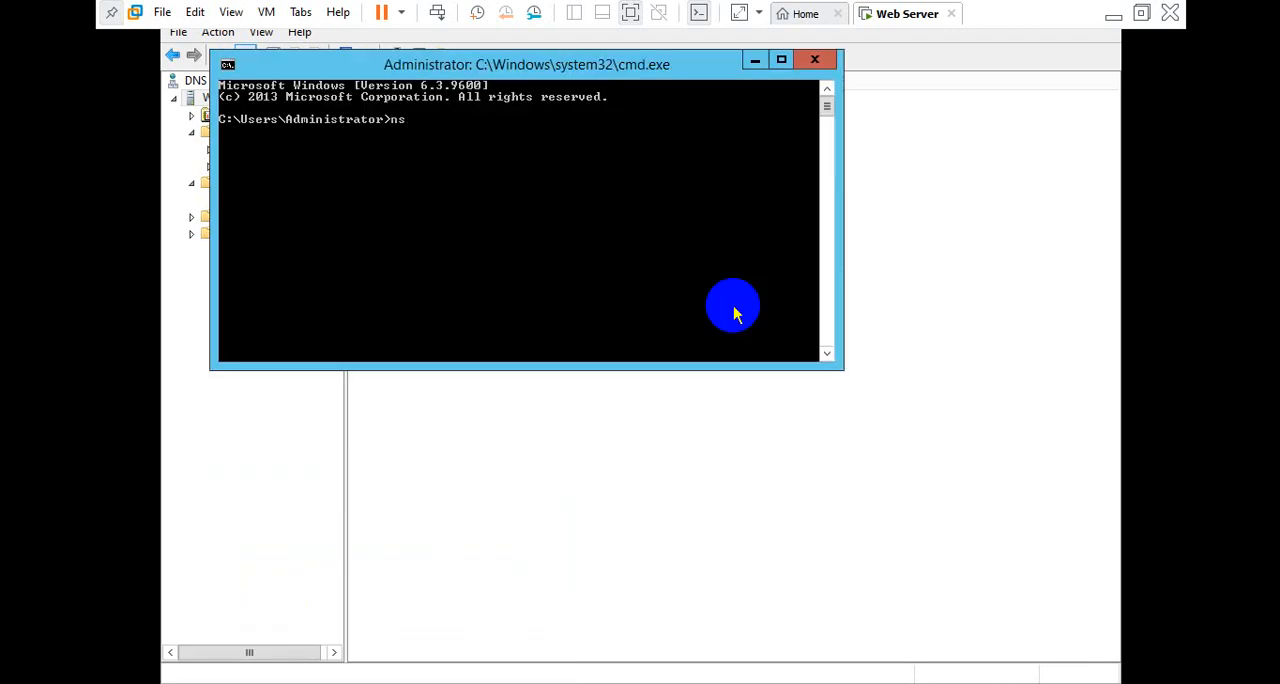
{"action": "type", "text": "nslookup"}
{"action": "key", "text": "Return"}
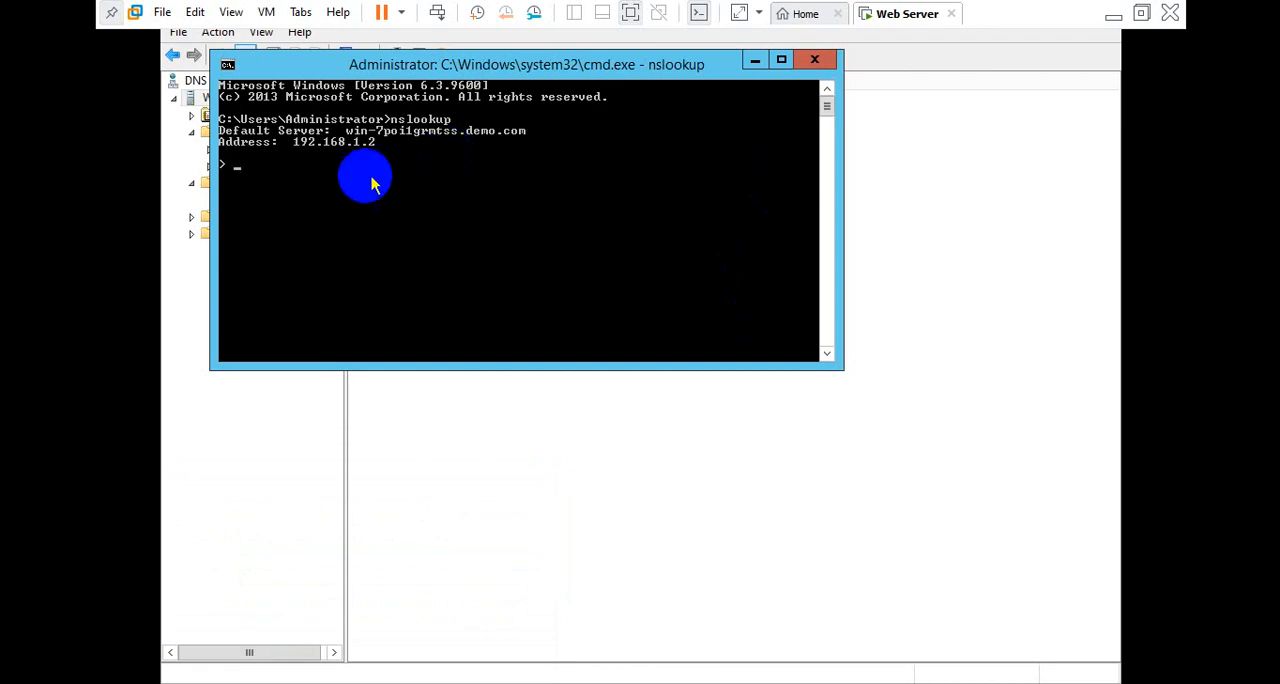
Close the Command Prompt and start the Add Roles and Features Wizard from Server Manager
{"action": "left_click", "coordinate": [814, 59]}
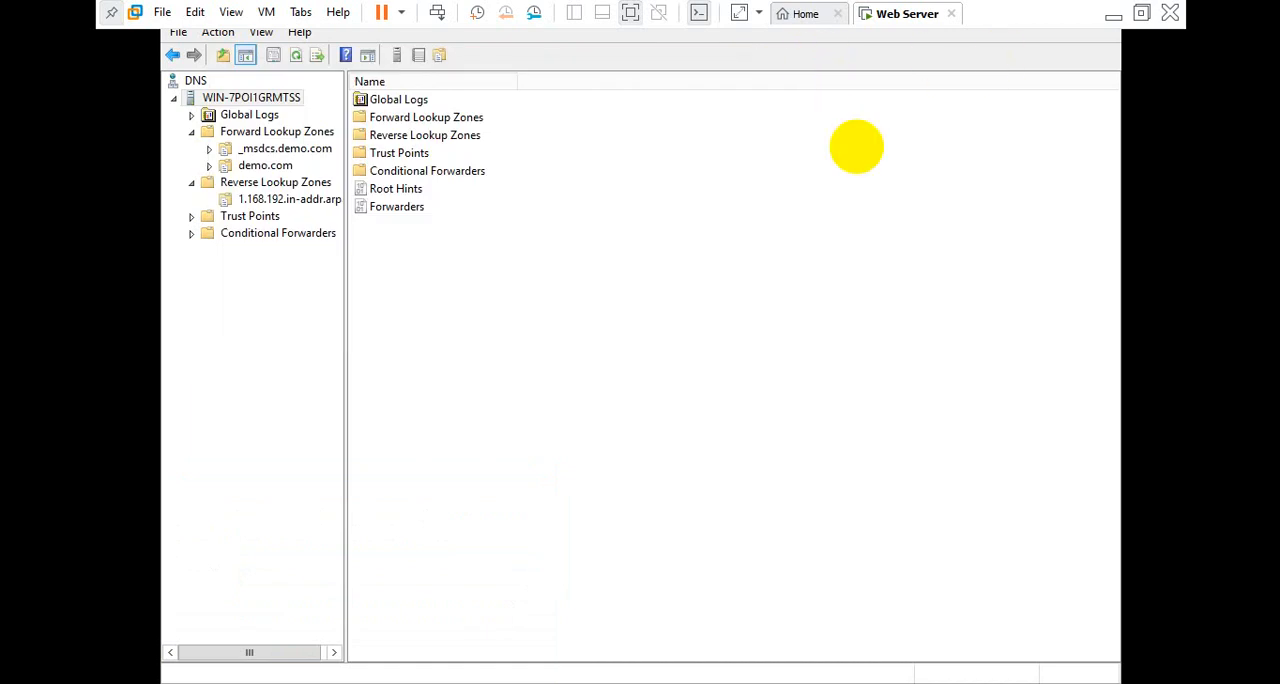
{"action": "left_click", "coordinate": [228, 682]}
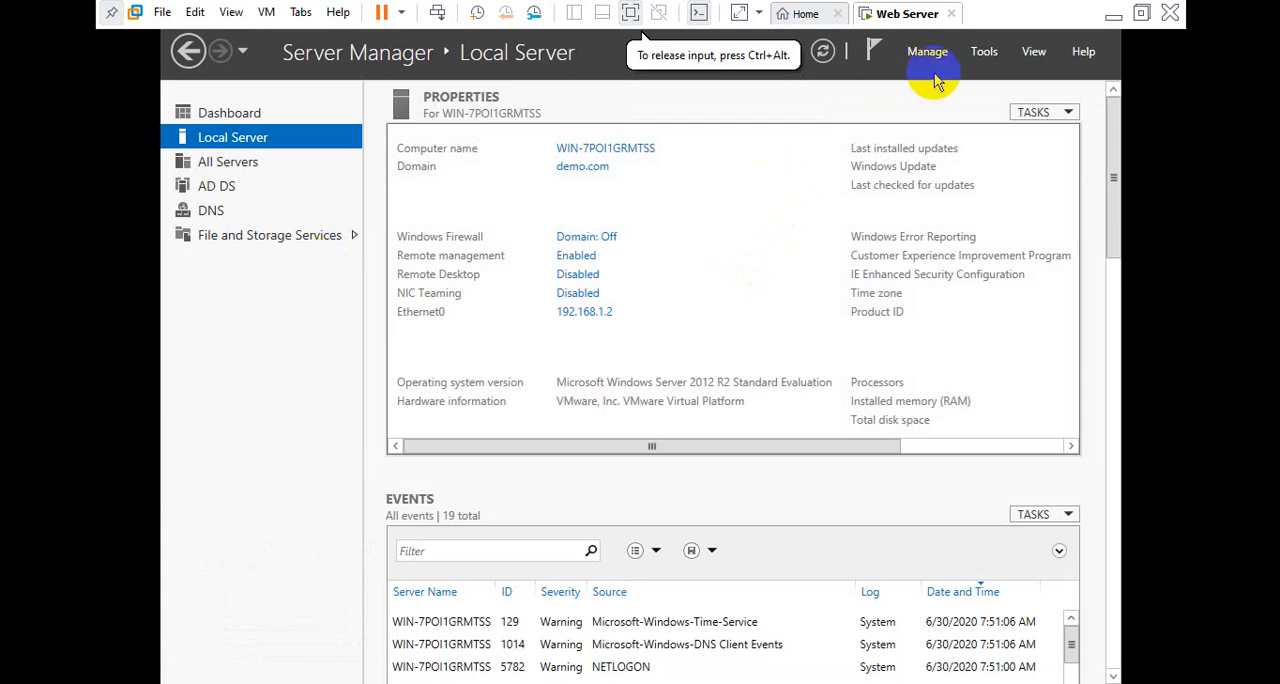
{"action": "left_click", "coordinate": [983, 55]}
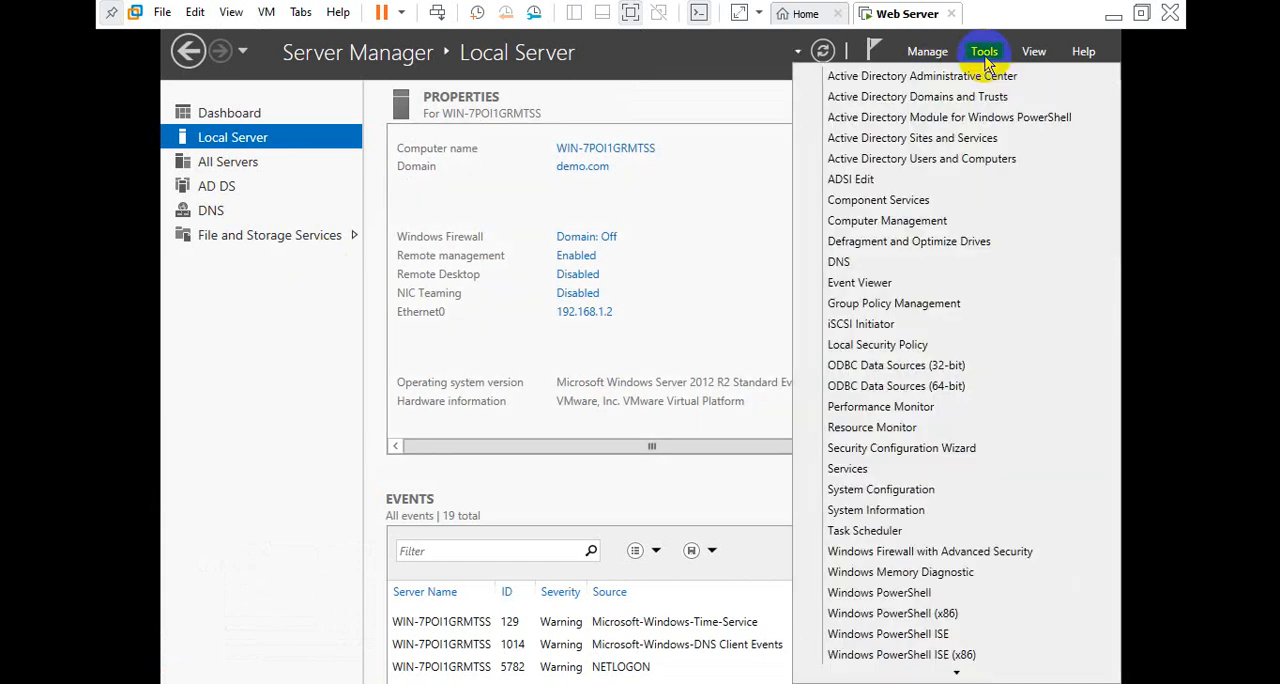
{"action": "left_click", "coordinate": [934, 57]}
{"action": "left_click", "coordinate": [934, 57]}
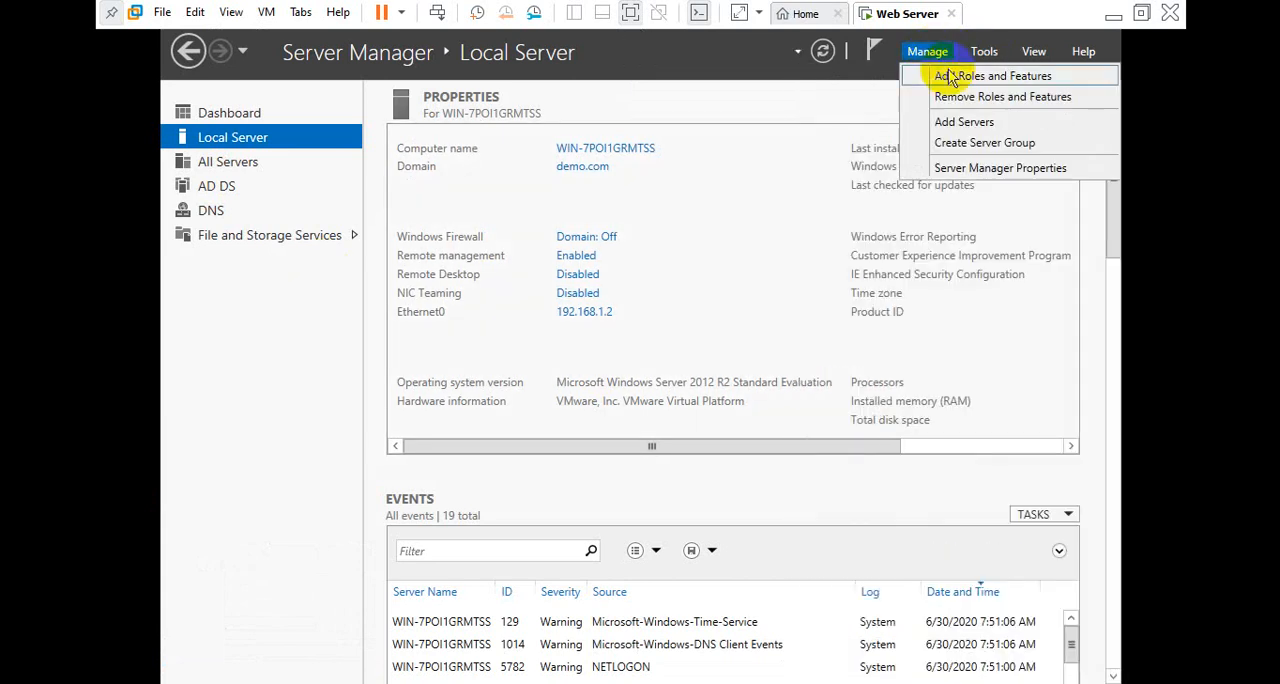
{"action": "left_click", "coordinate": [950, 80]}
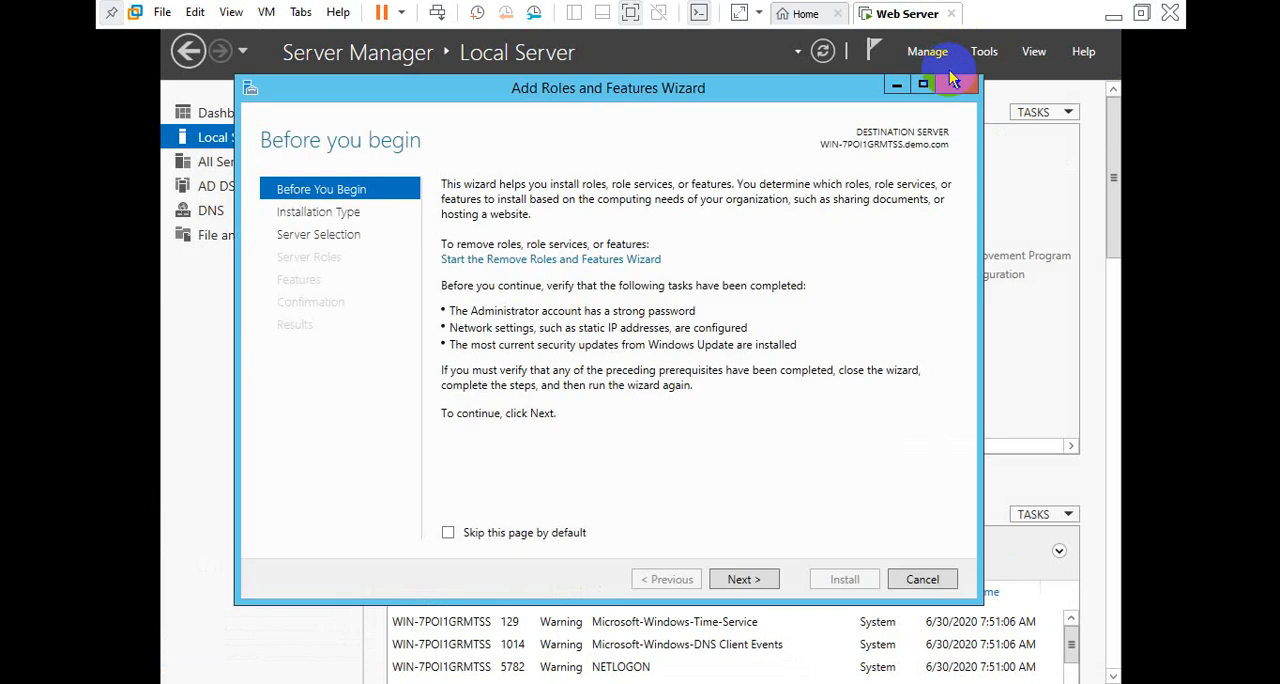
Keep the default installation type and destination server, and select the Web Server (IIS) role with its required management tools
{"action": "left_click", "coordinate": [745, 580]}
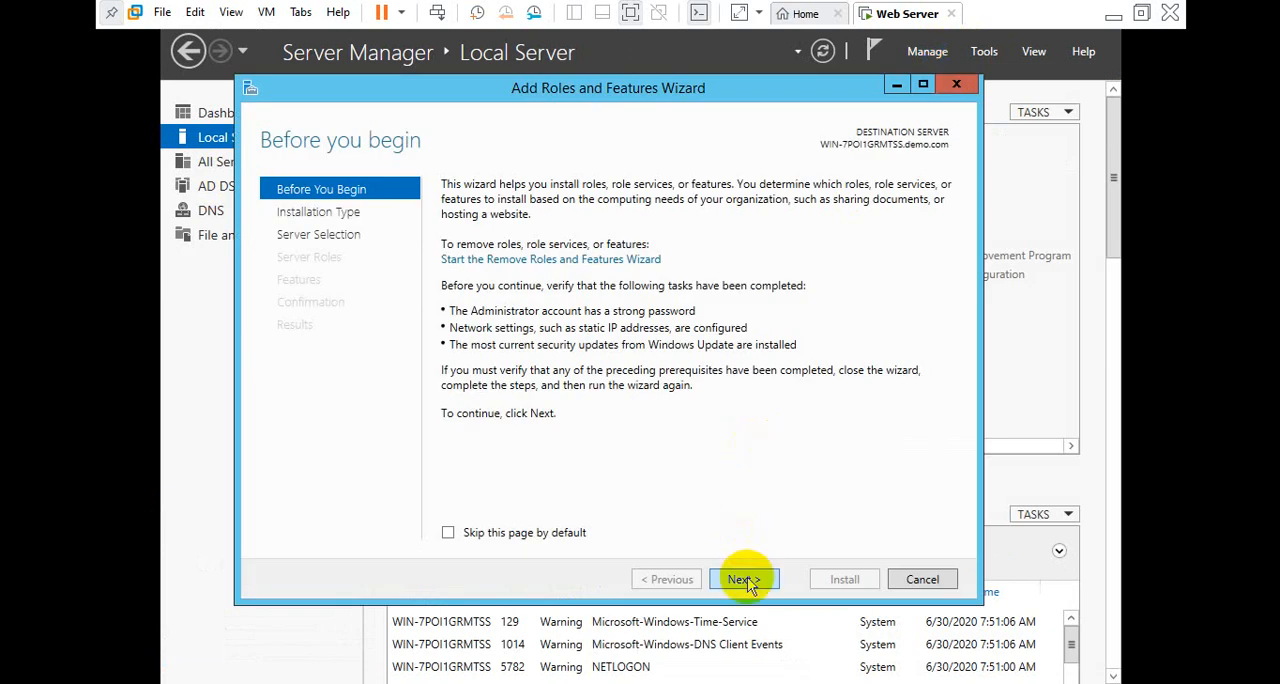
{"action": "left_click", "coordinate": [745, 580]}
{"action": "left_click", "coordinate": [745, 580]}
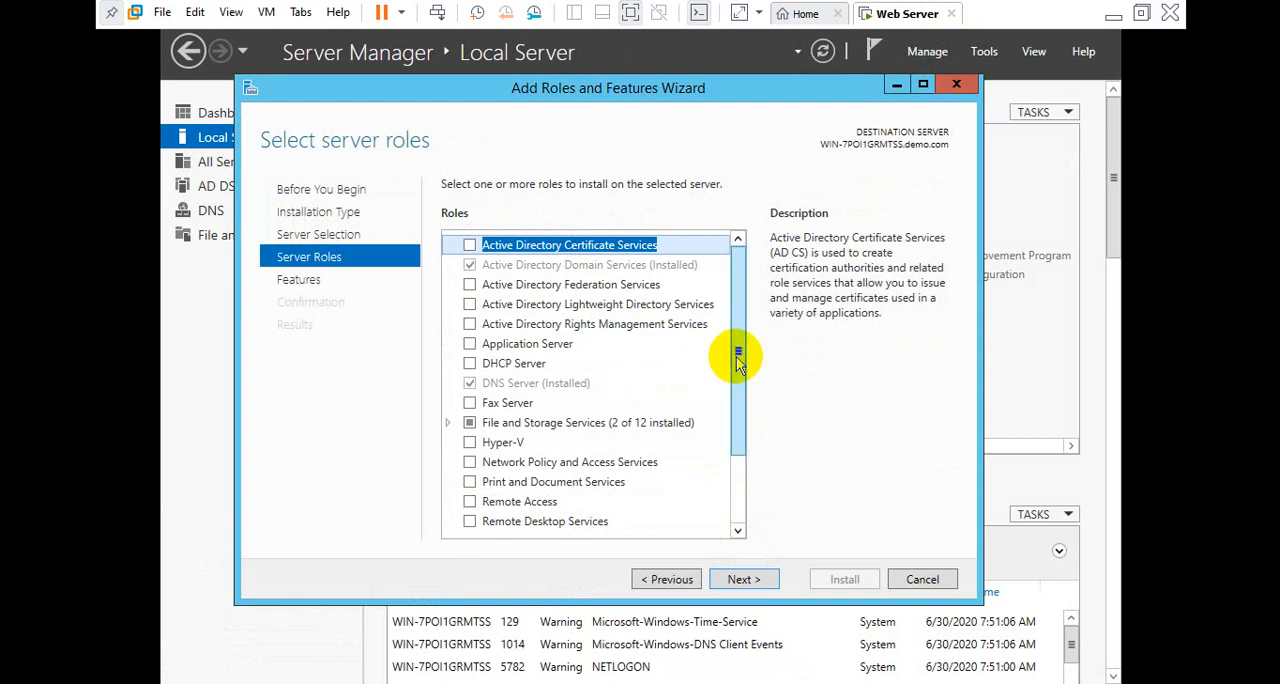
{"action": "left_click_drag", "start_coordinate": [737, 360], "coordinate": [745, 440]}
{"action": "left_click", "coordinate": [470, 468]}
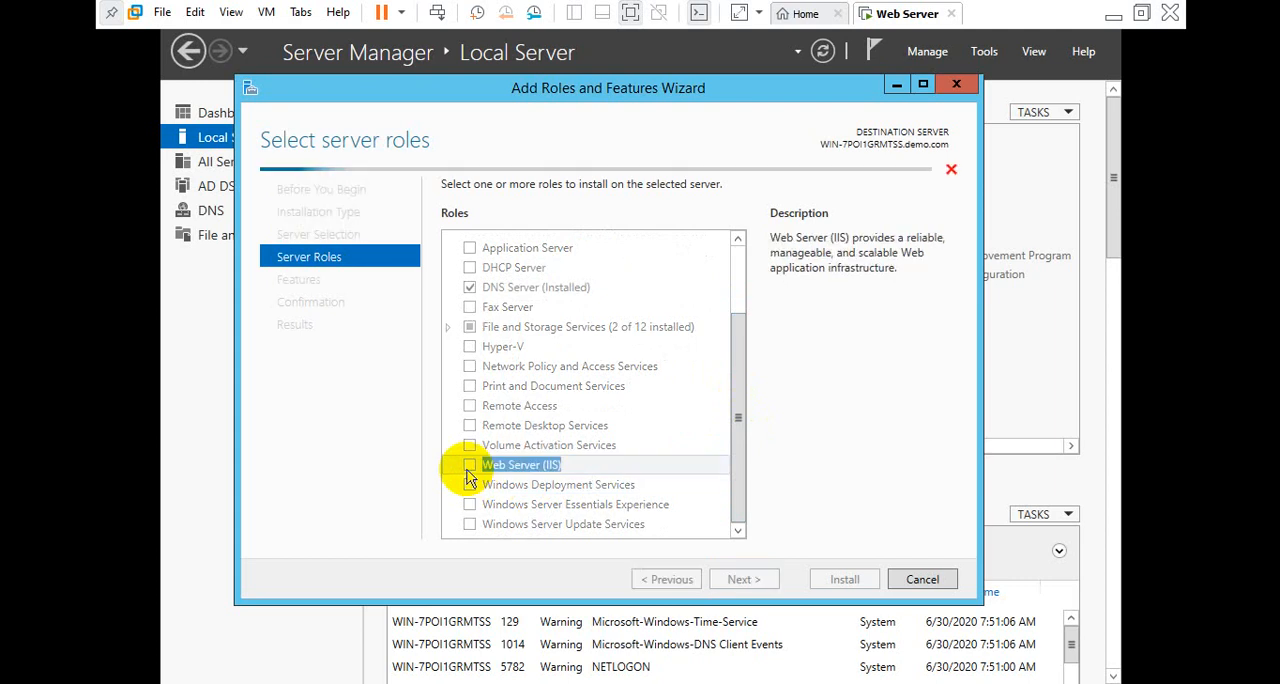
{"action": "left_click", "coordinate": [650, 492]}
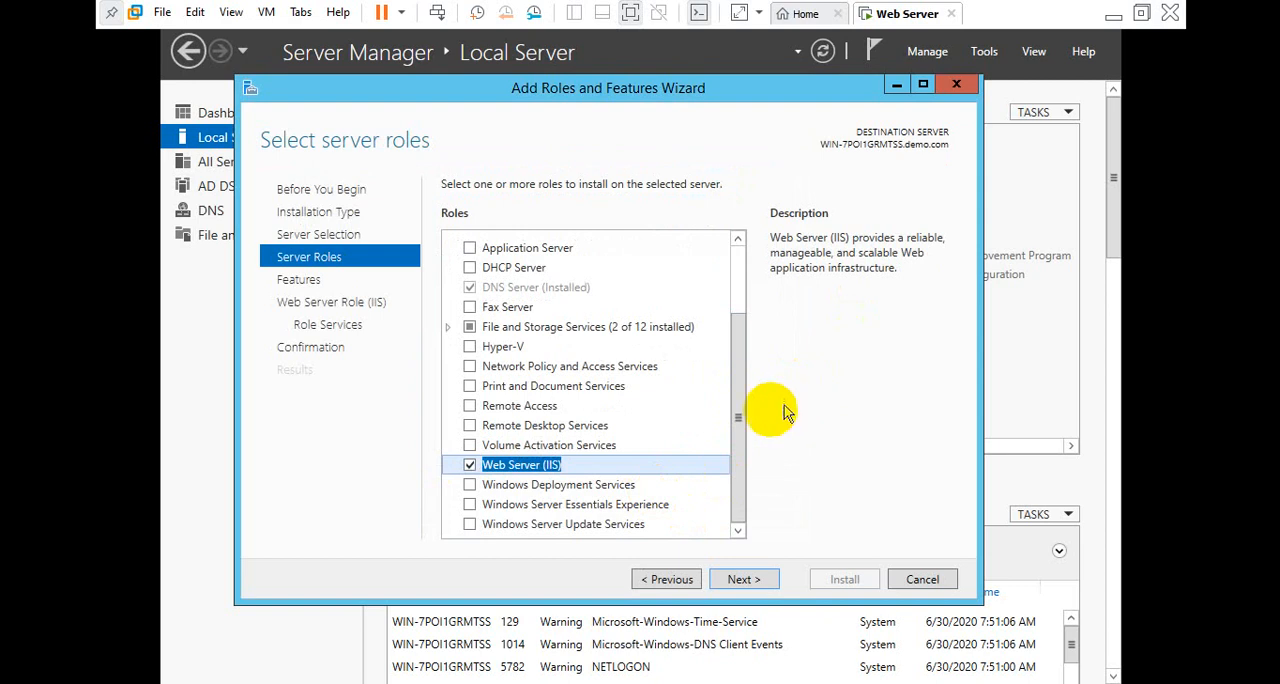
Keep the default features and IIS role services, and install the Web Server (IIS) role
{"action": "left_click", "coordinate": [745, 580]}
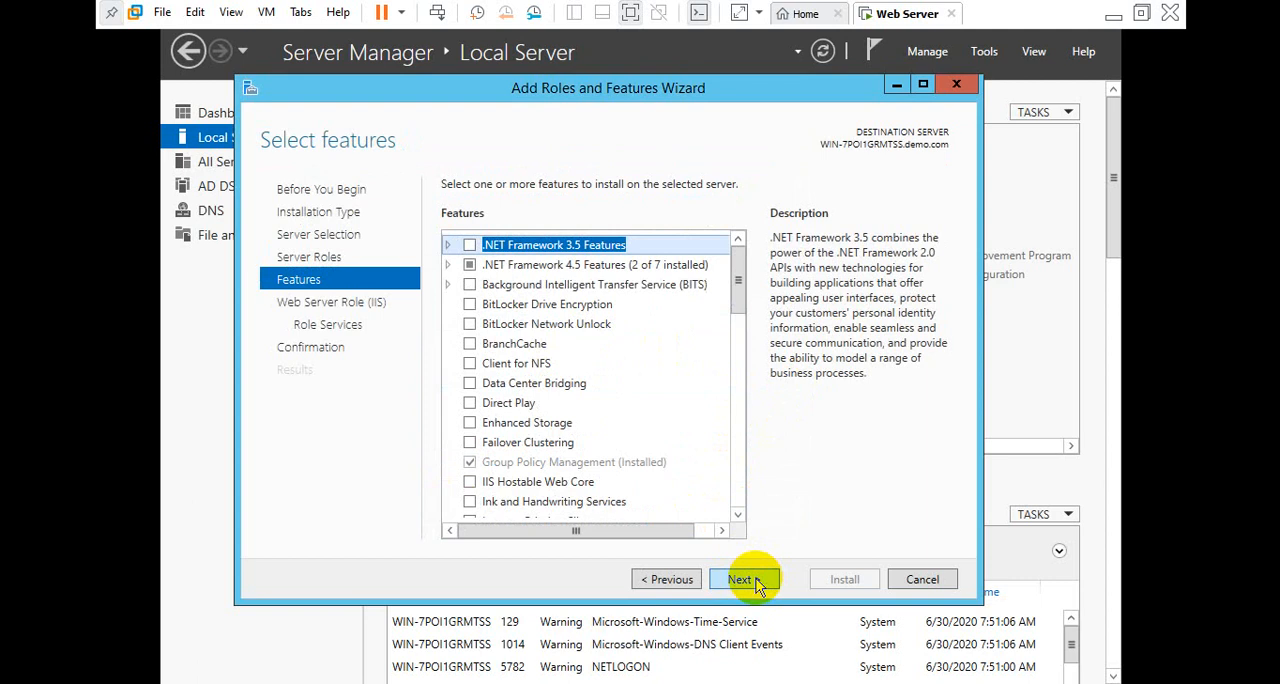
{"action": "left_click", "coordinate": [745, 580]}
{"action": "left_click", "coordinate": [757, 583]}
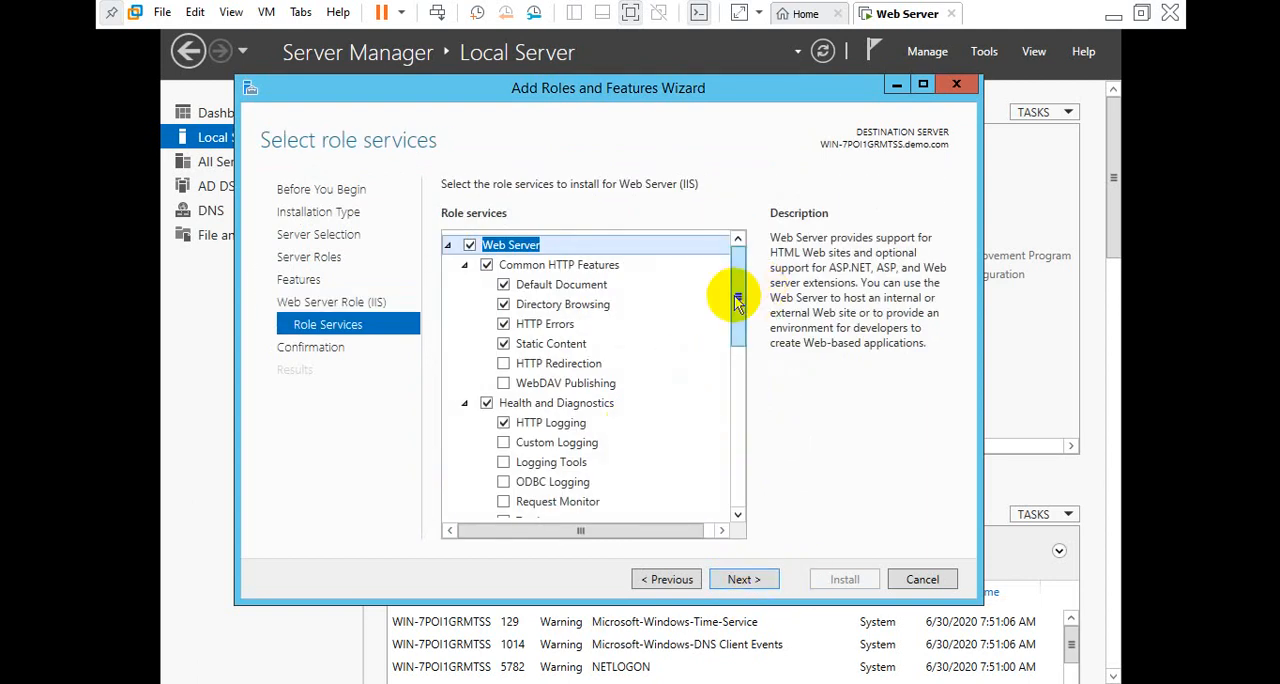
{"action": "left_click_drag", "start_coordinate": [737, 293], "coordinate": [737, 257]}
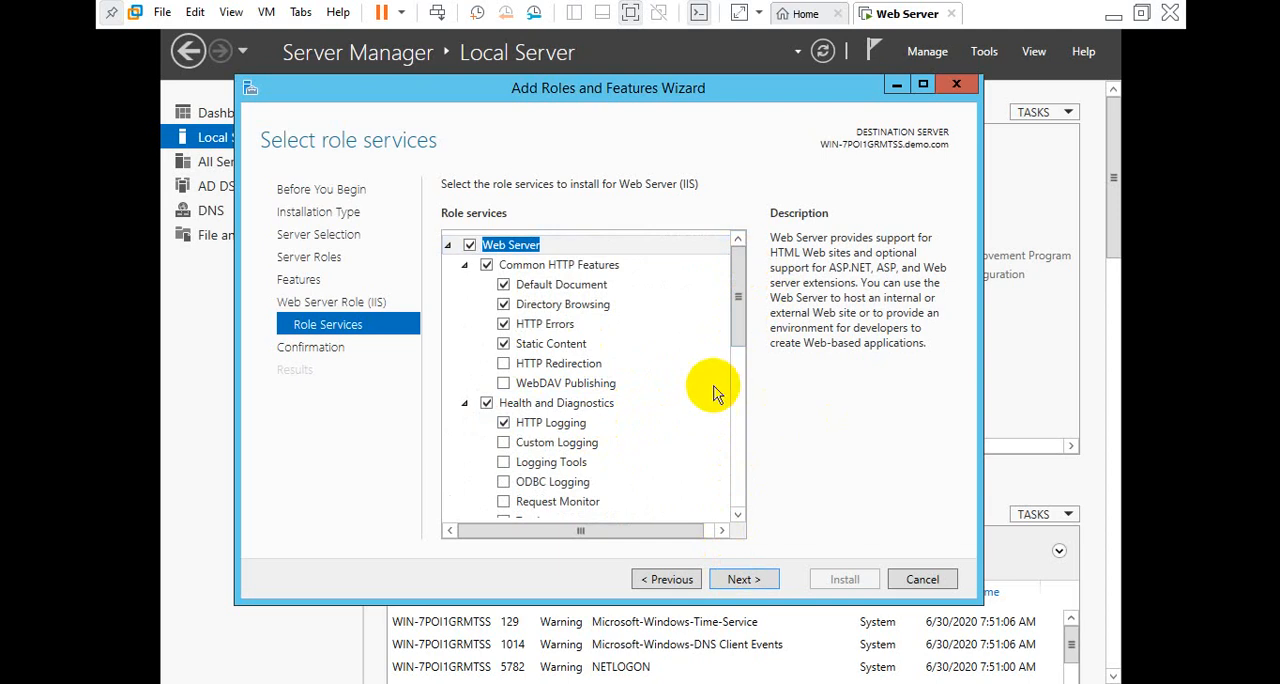
{"action": "left_click", "coordinate": [757, 580]}
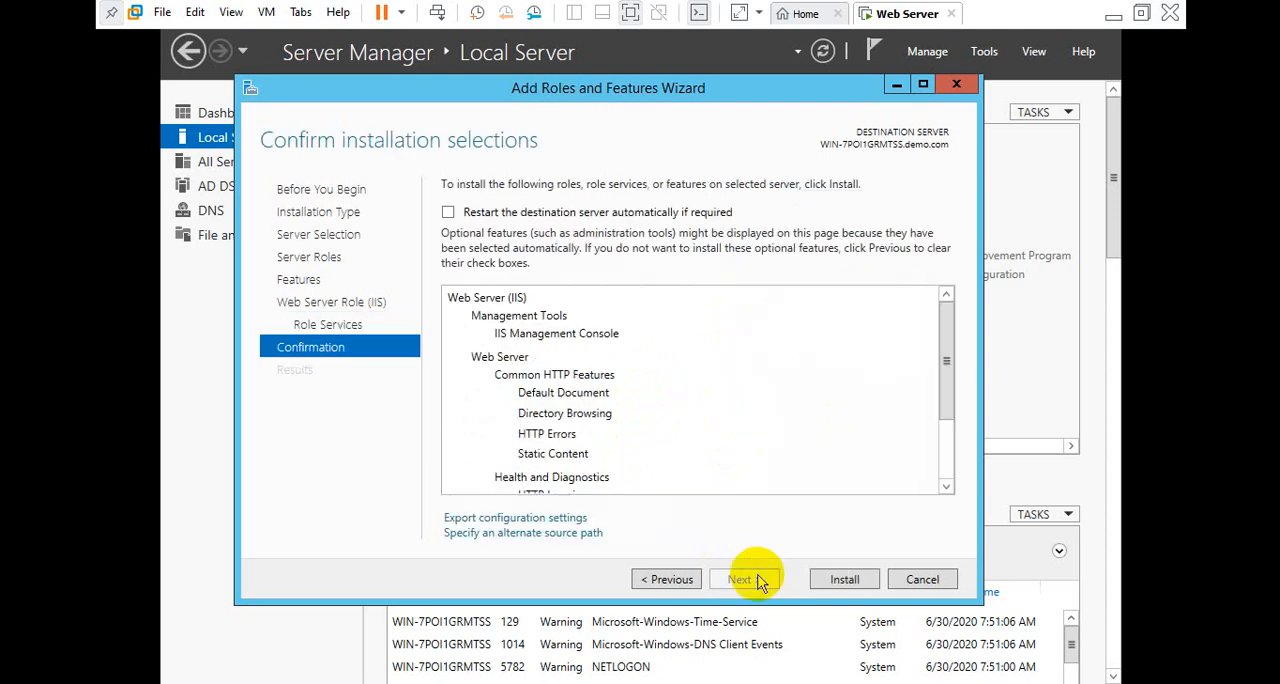
{"action": "left_click", "coordinate": [836, 586]}
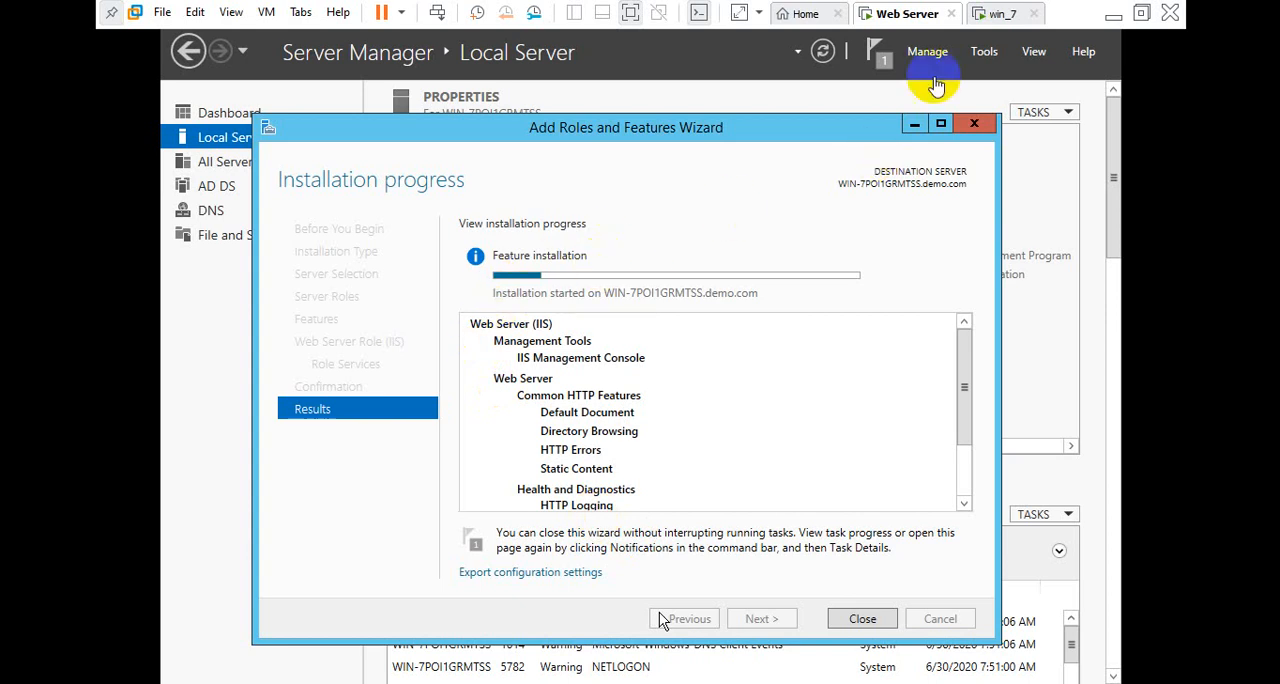
Switch to the win_7 virtual machine and refresh its desktop
{"action": "left_click", "coordinate": [997, 14]}
{"action": "right_click", "coordinate": [686, 180]}
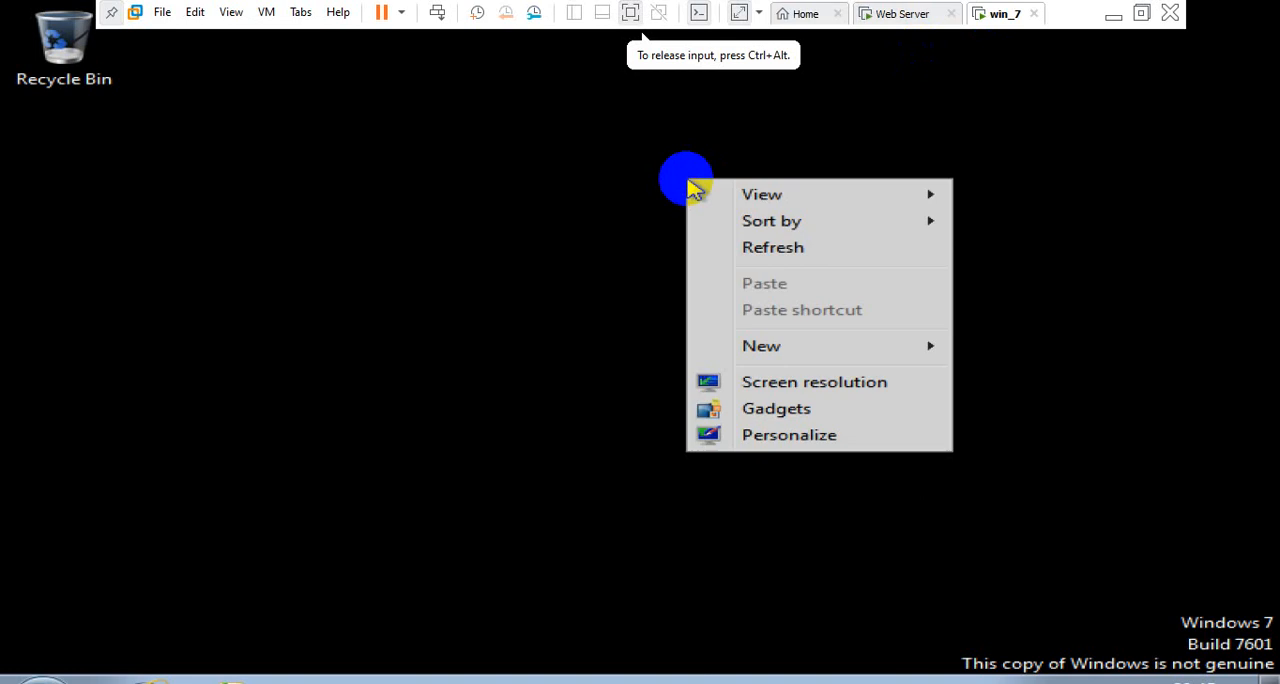
{"action": "left_click", "coordinate": [722, 247]}
{"action": "right_click", "coordinate": [720, 246]}
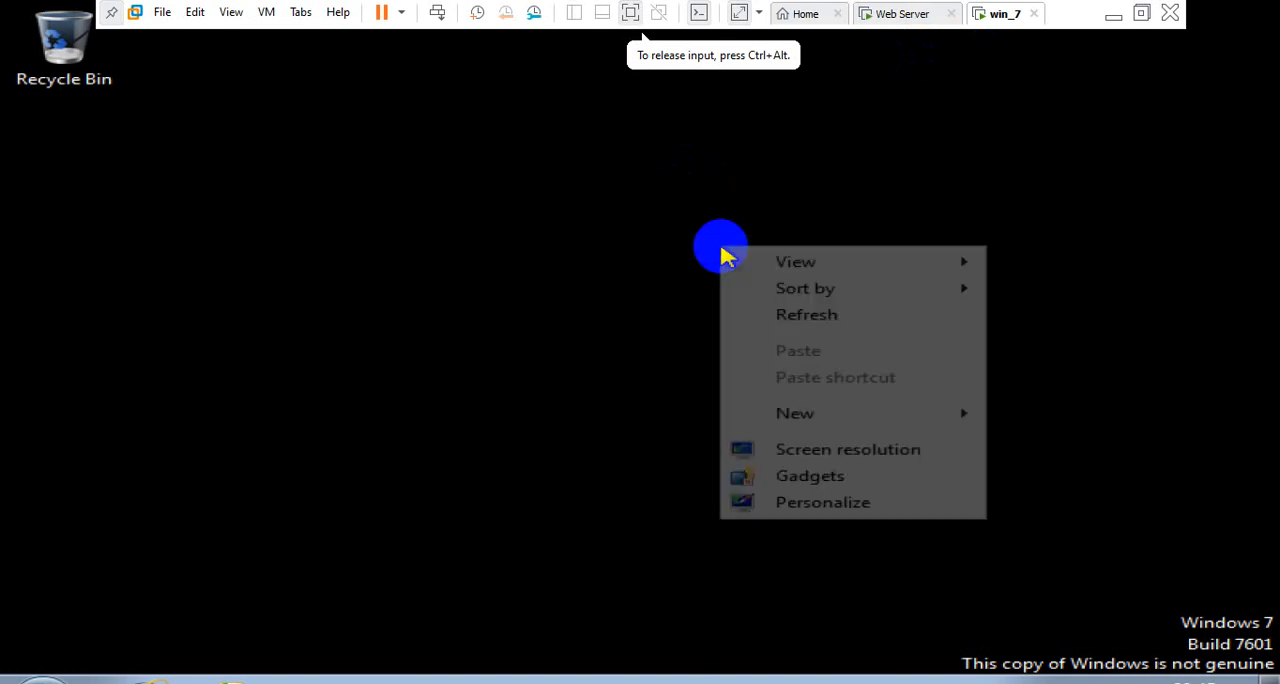
{"action": "left_click", "coordinate": [741, 314]}
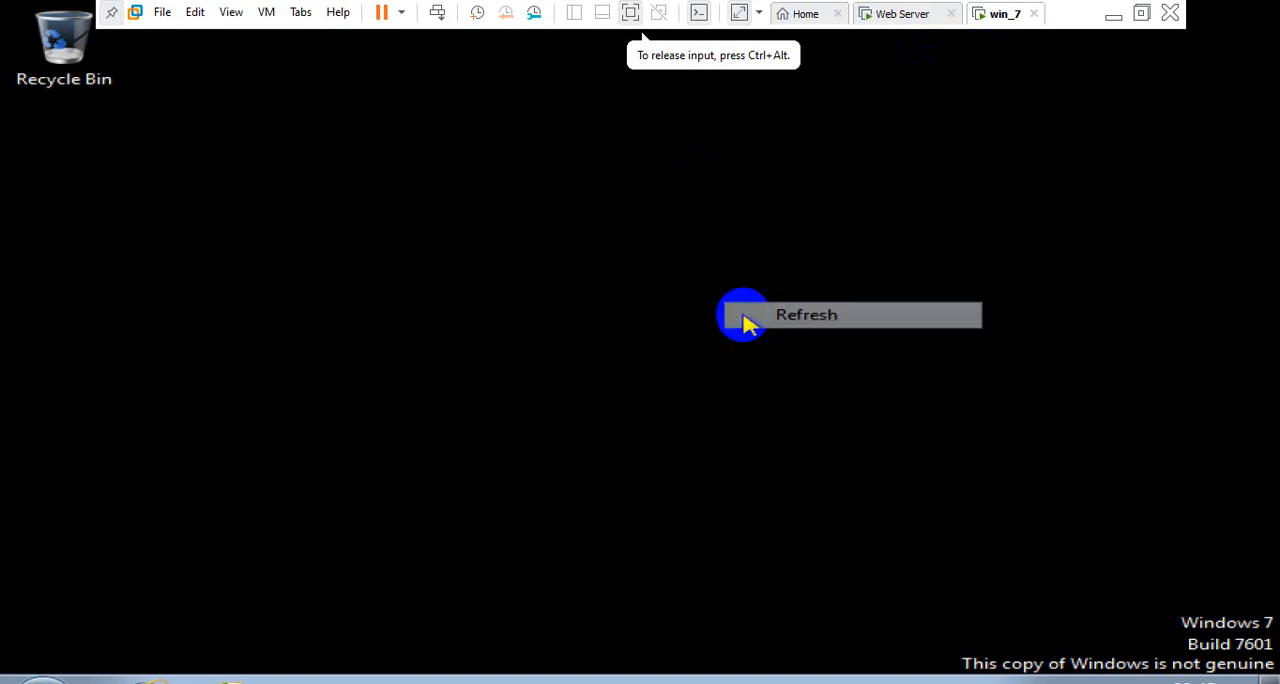
Return to the Web Server virtual machine and set its network adapter to LAN Segment 1 in the VM settings
{"action": "left_click", "coordinate": [884, 16]}
{"action": "right_click", "coordinate": [884, 16]}
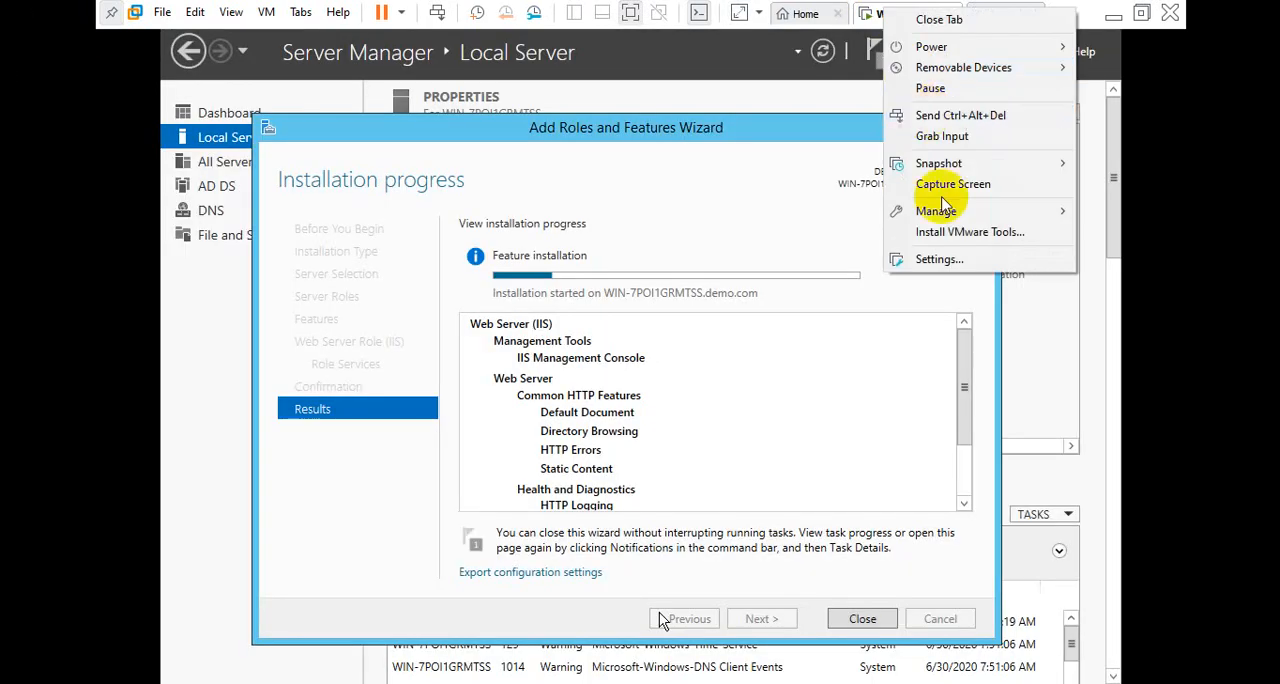
{"action": "left_click", "coordinate": [940, 261]}
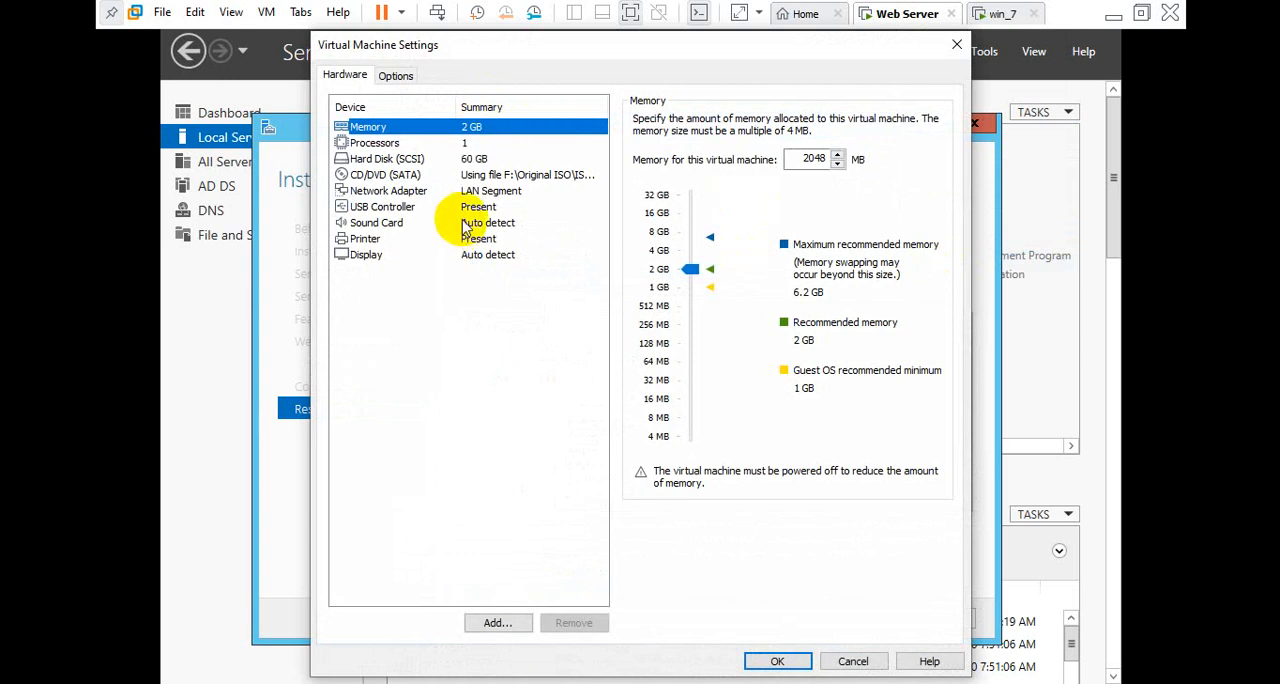
{"action": "left_click", "coordinate": [490, 191]}
{"action": "left_click", "coordinate": [686, 337]}
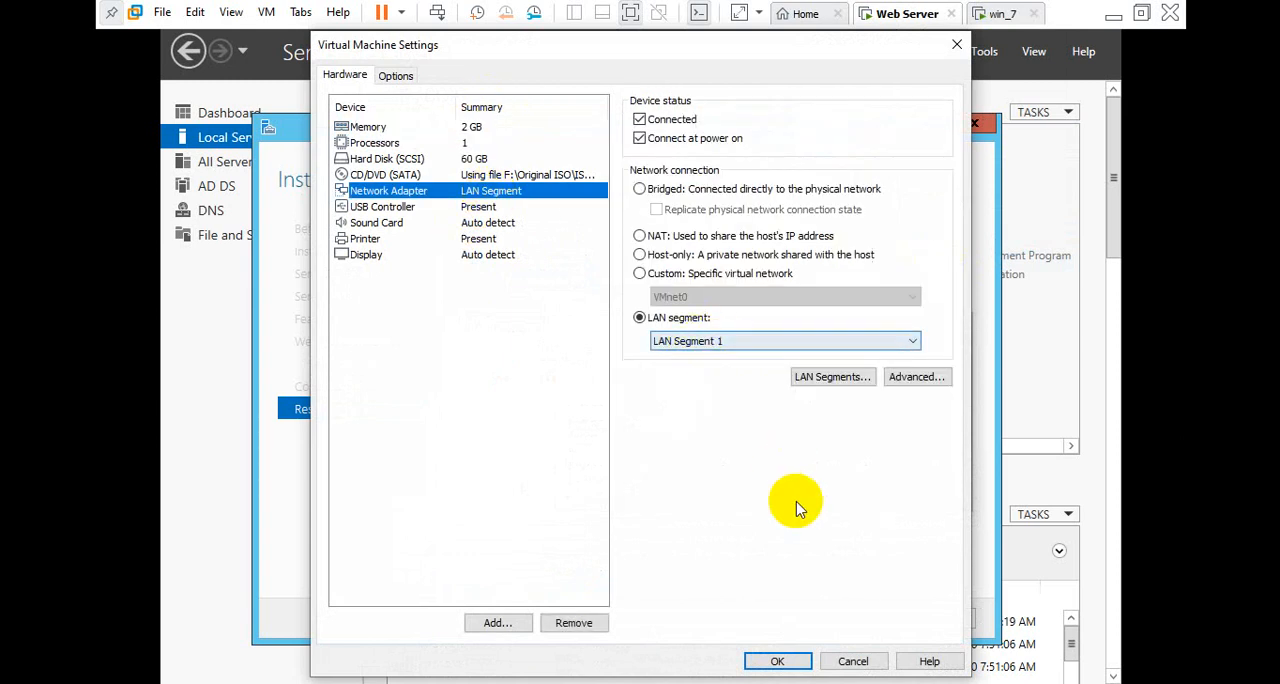
{"action": "left_click", "coordinate": [790, 661]}
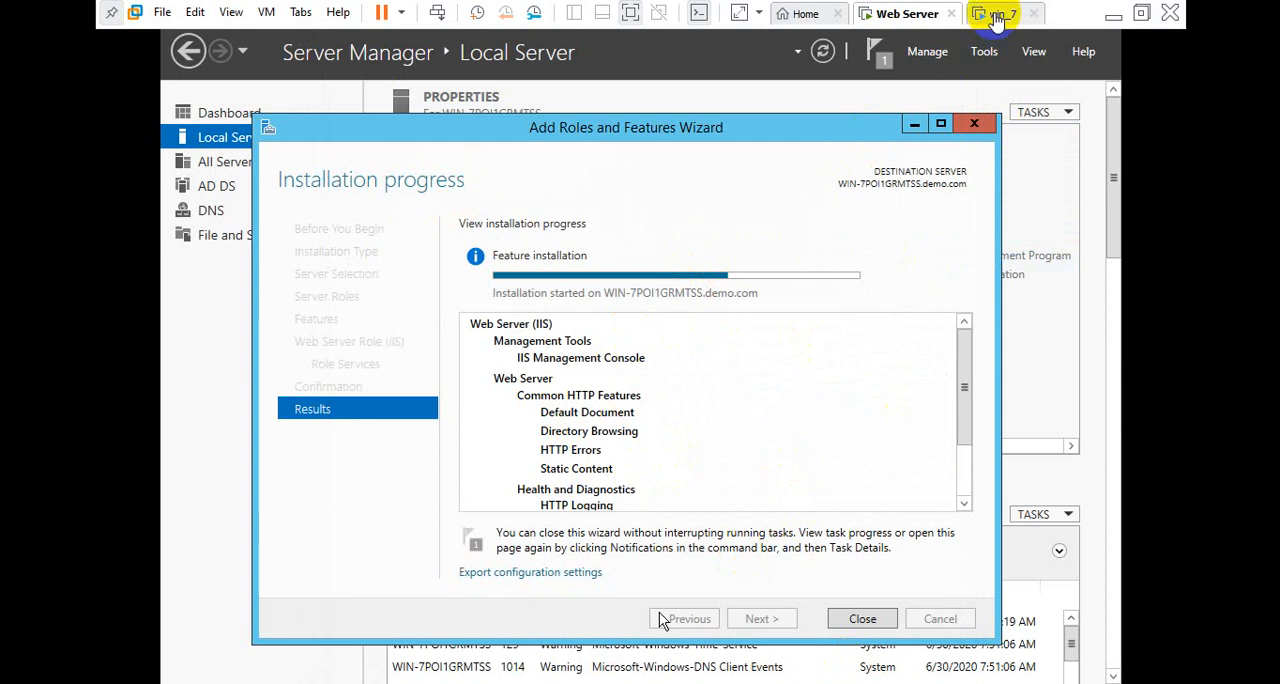
Switch to the win_7 virtual machine and open its Network Connections window
{"action": "left_click", "coordinate": [998, 14]}
{"action": "left_click", "coordinate": [722, 199]}
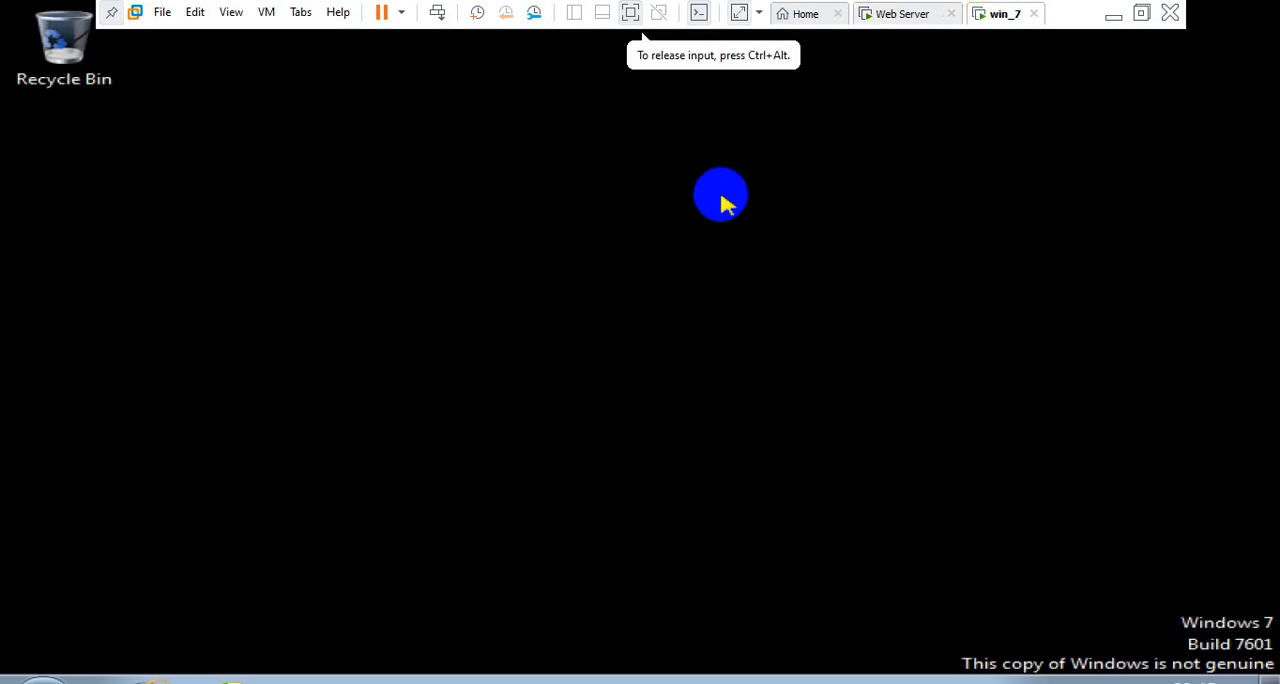
{"action": "key", "text": "super+r"}
{"action": "key", "text": "Return"}
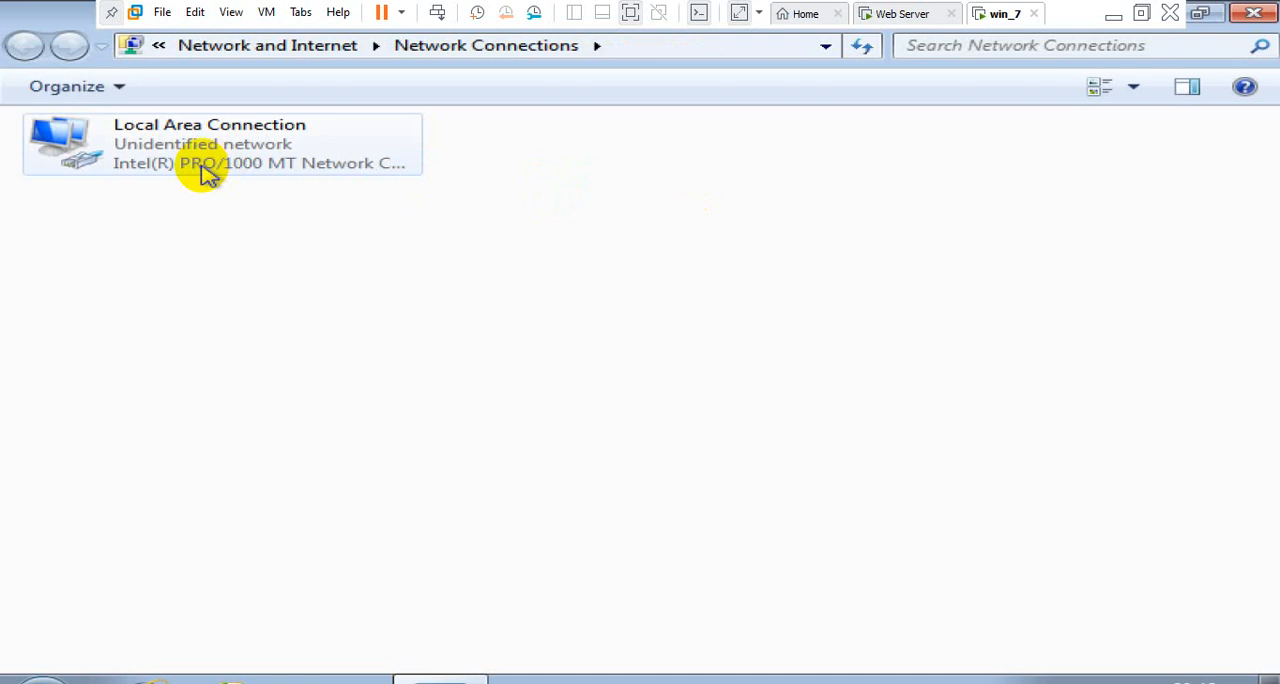
Connect the win_7 virtual machine's network adapter to LAN Segment 1 and save its settings
{"action": "right_click", "coordinate": [995, 20]}
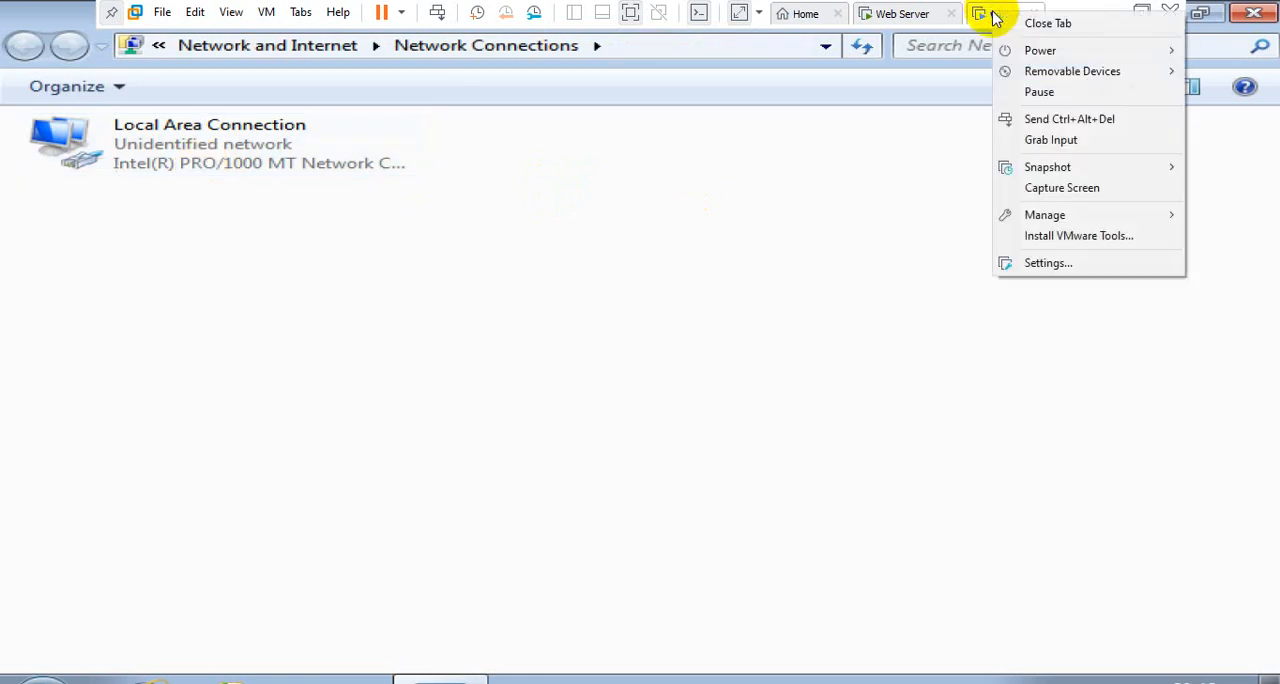
{"action": "left_click", "coordinate": [1043, 265]}
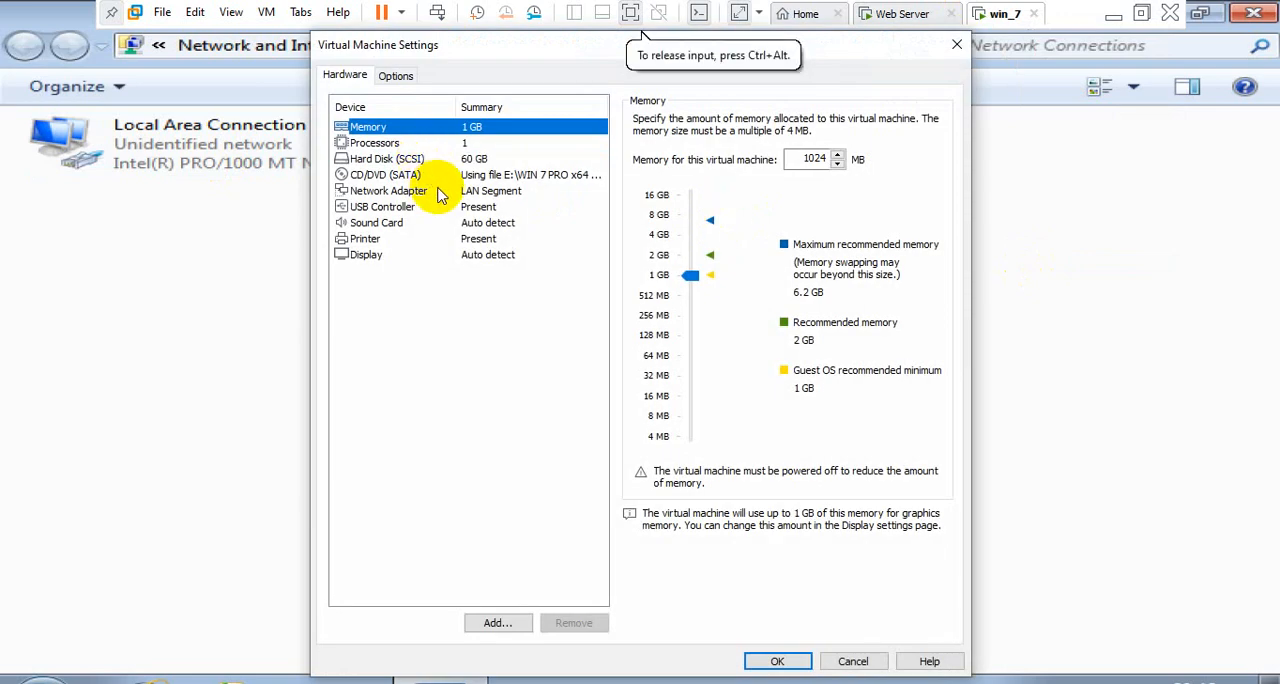
{"action": "left_click", "coordinate": [440, 192]}
{"action": "left_click", "coordinate": [677, 342]}
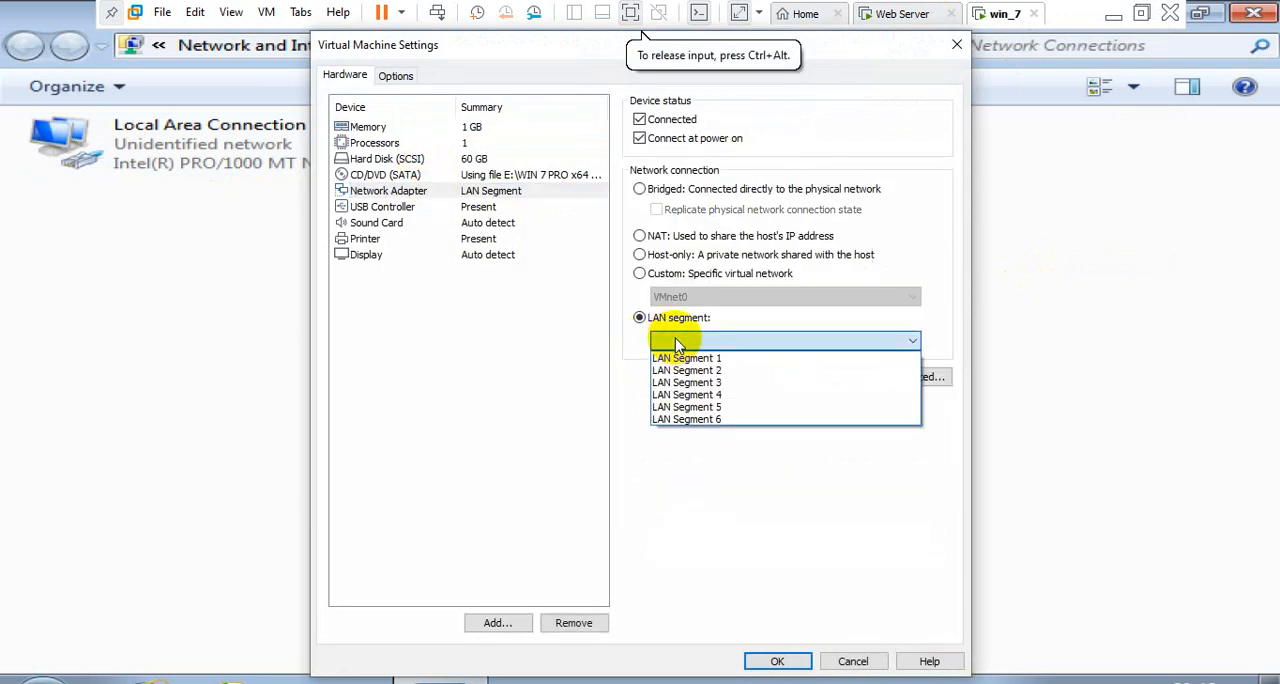
{"action": "left_click", "coordinate": [700, 358]}
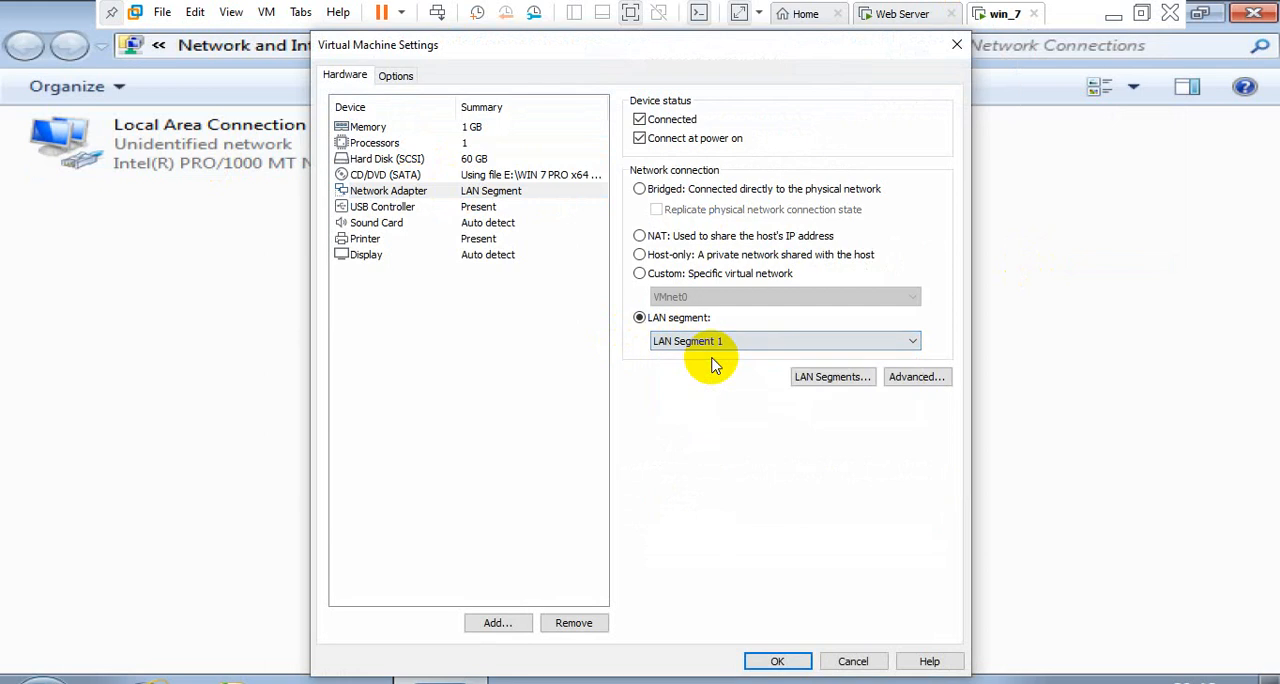
{"action": "left_click", "coordinate": [778, 660]}
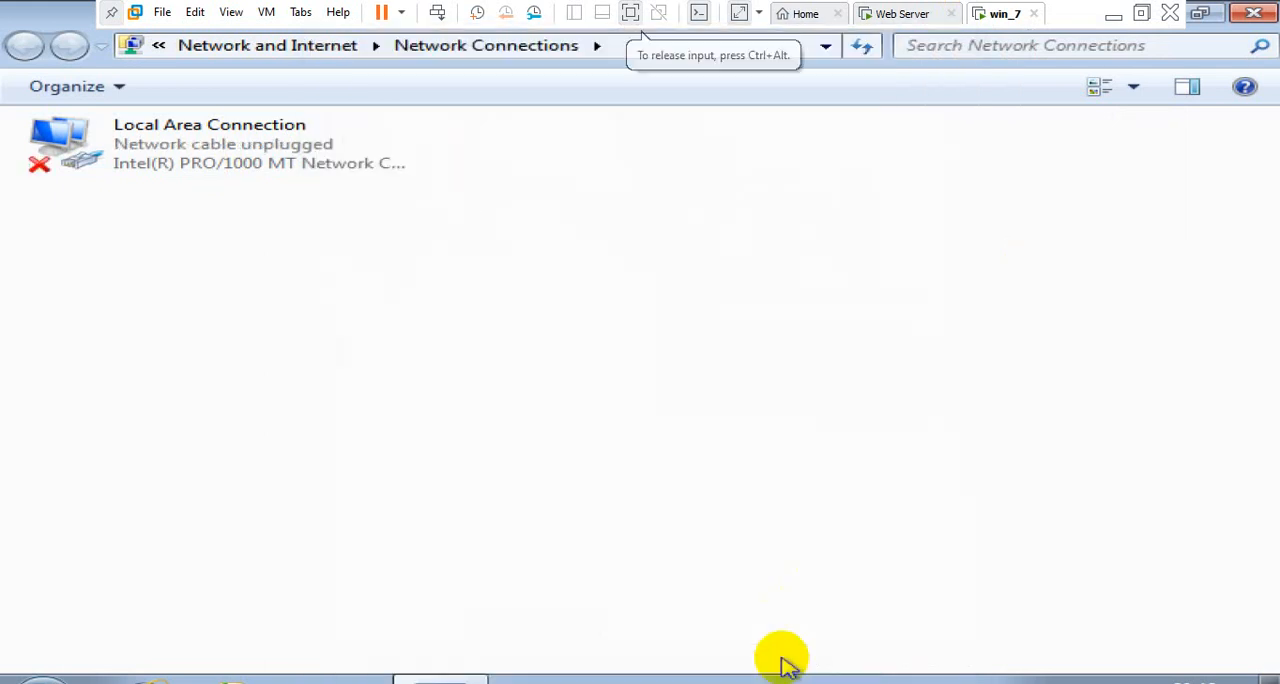
Refresh the Network Connections window to update the Local Area Connection's status
{"action": "left_click", "coordinate": [240, 165]}
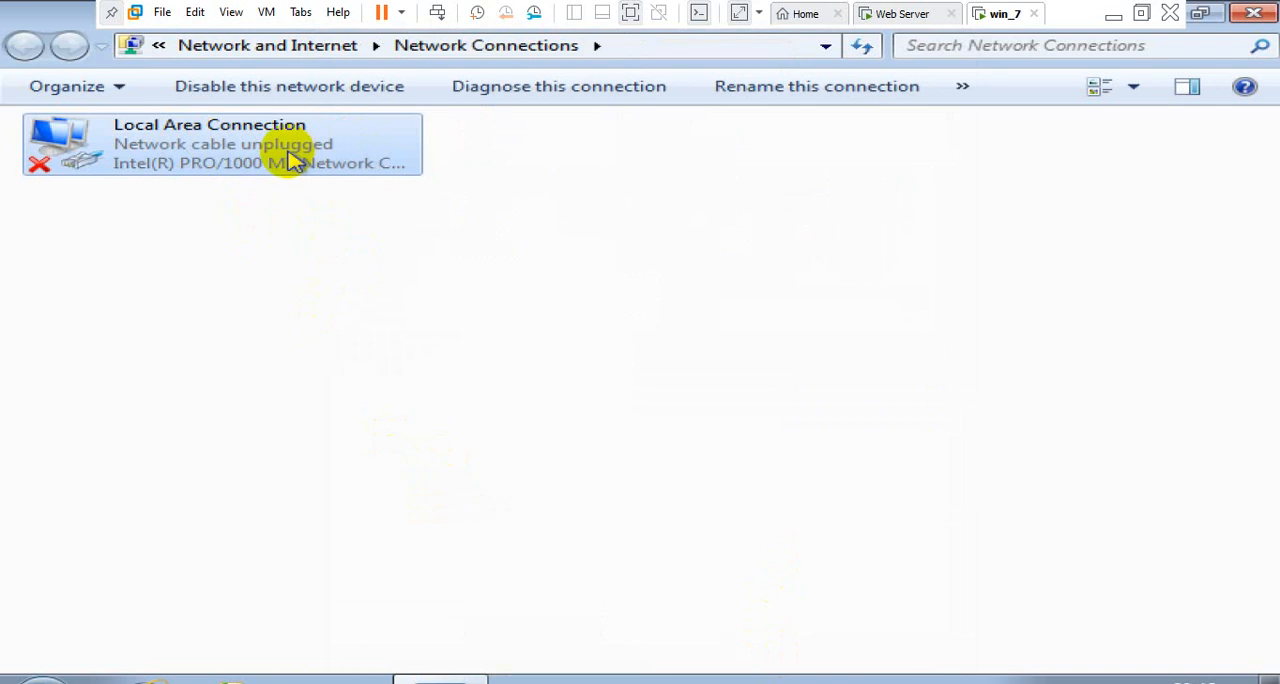
{"action": "left_click", "coordinate": [306, 209]}
{"action": "right_click", "coordinate": [306, 209]}
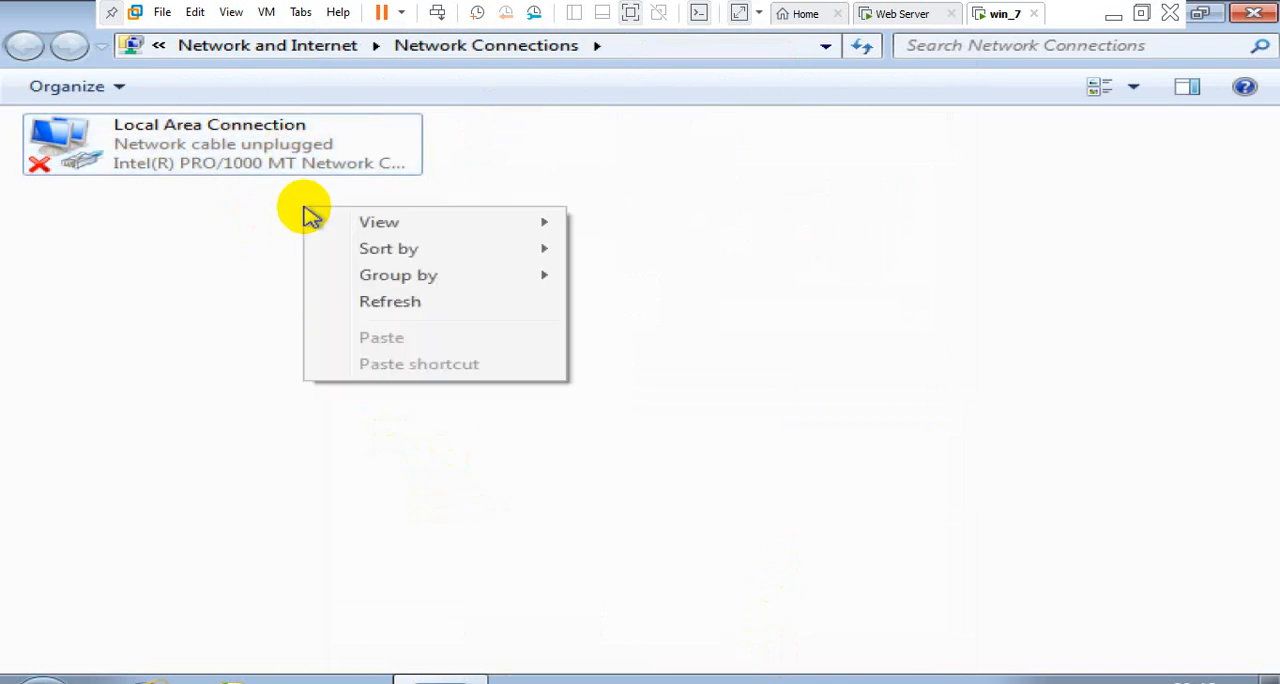
{"action": "left_click", "coordinate": [343, 300]}
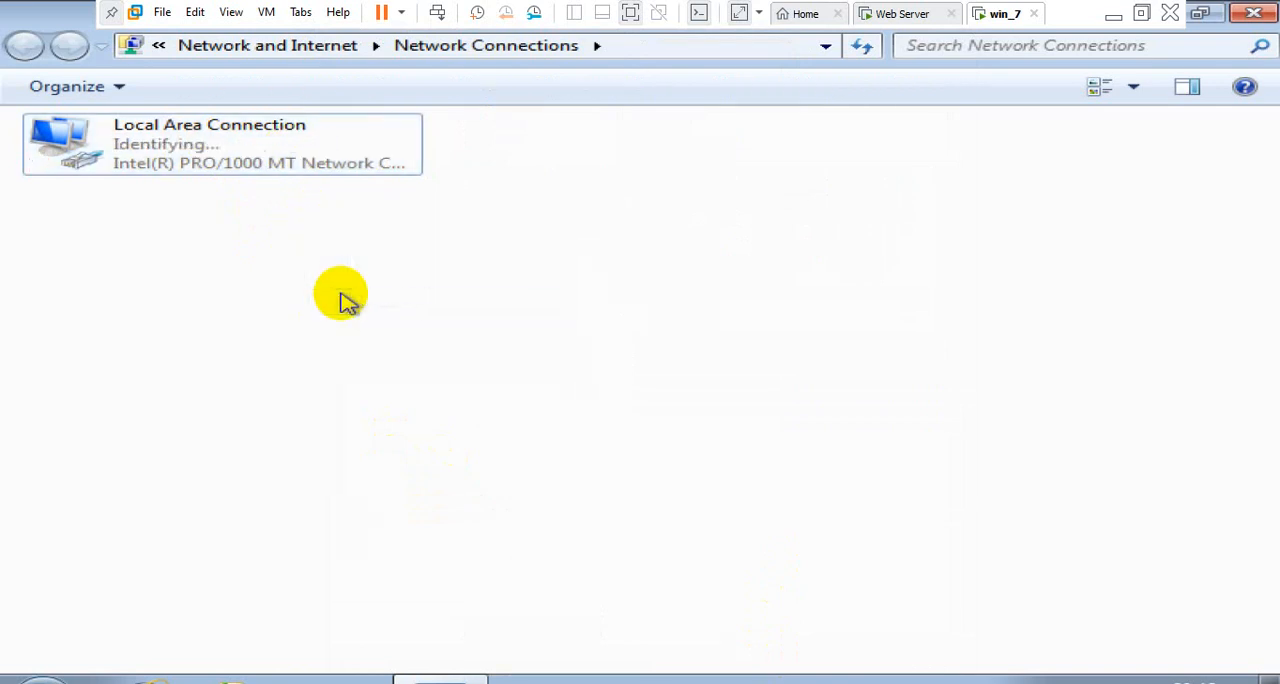
Examine the Local Area Connection's status and IPv4 address details, and close its status, details and properties windows
{"action": "double_click", "coordinate": [260, 168]}
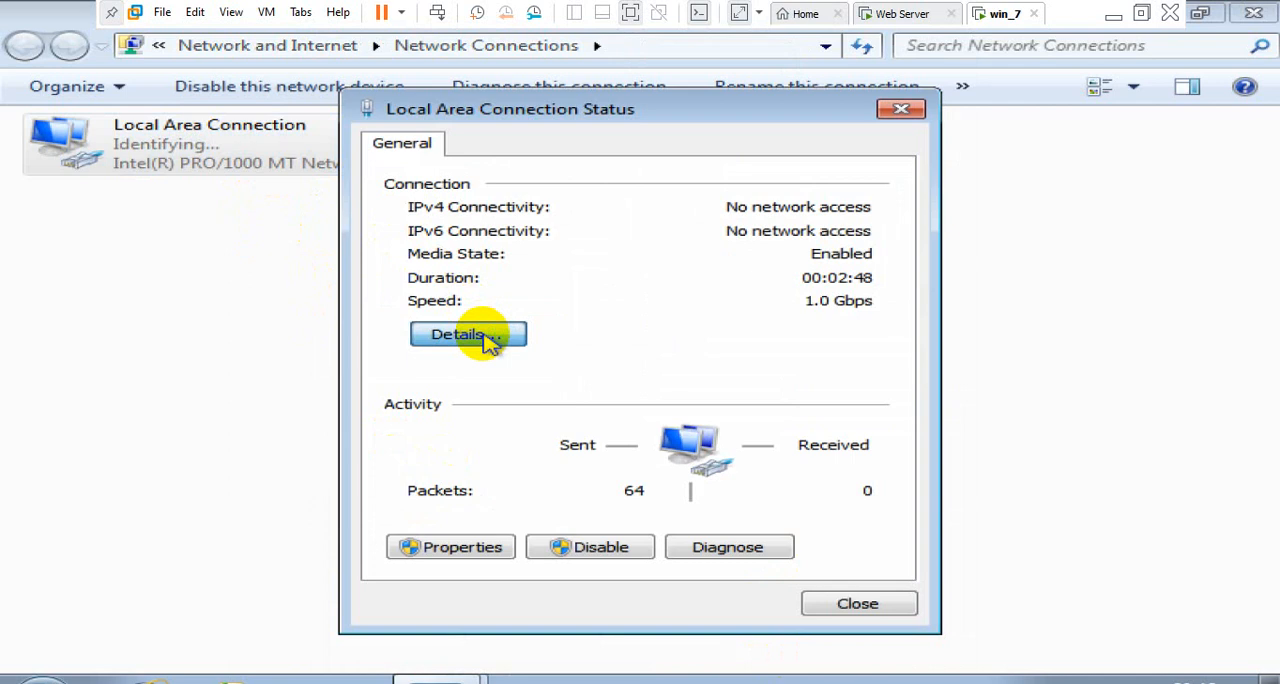
{"action": "left_click", "coordinate": [487, 340]}
{"action": "left_click", "coordinate": [617, 318]}
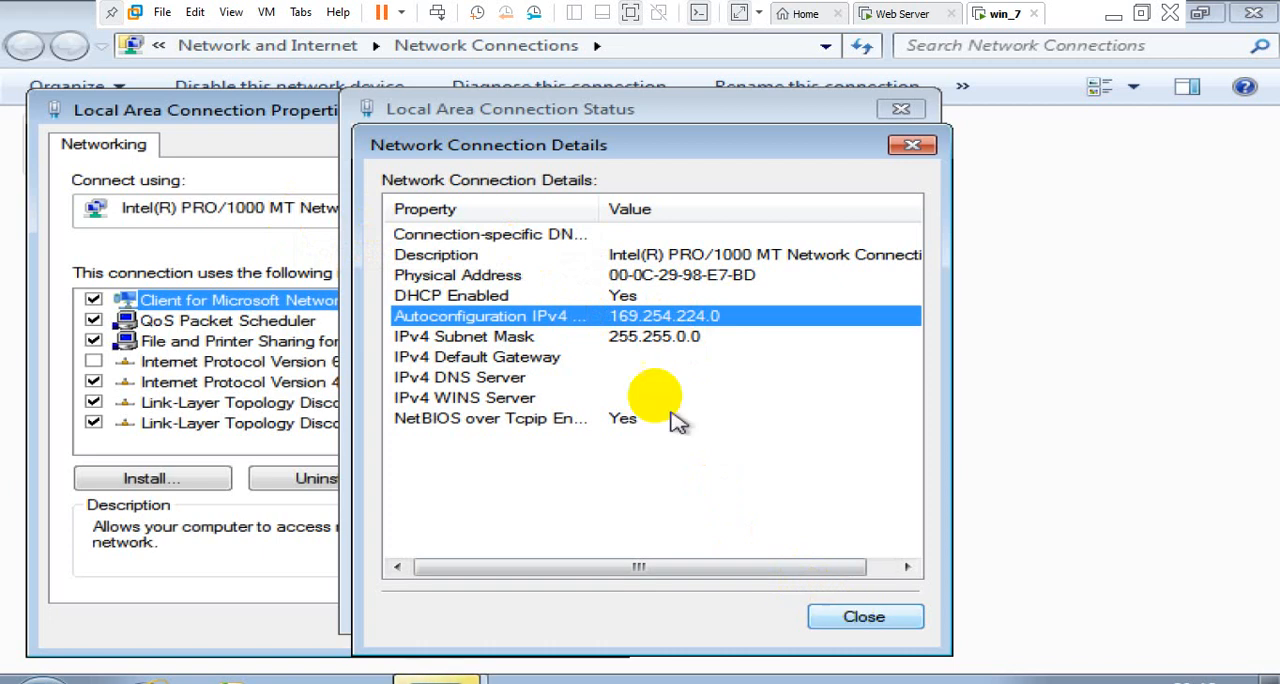
{"action": "left_click", "coordinate": [245, 112]}
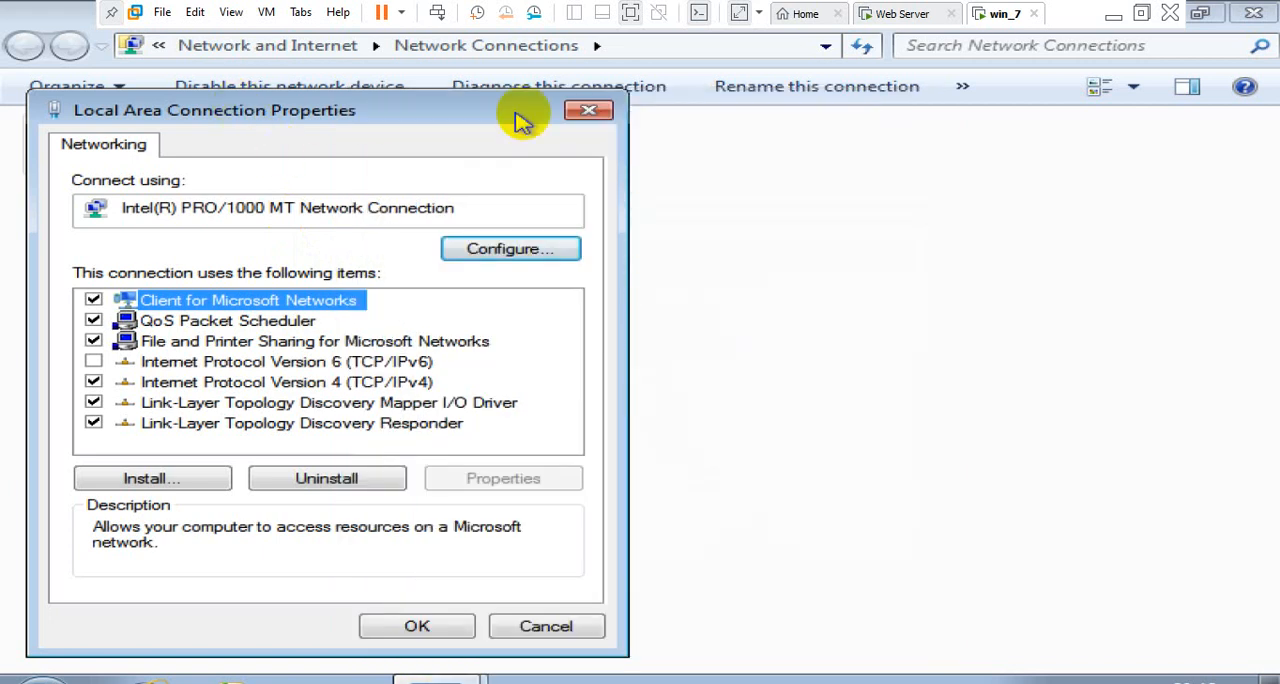
{"action": "left_click", "coordinate": [589, 110]}
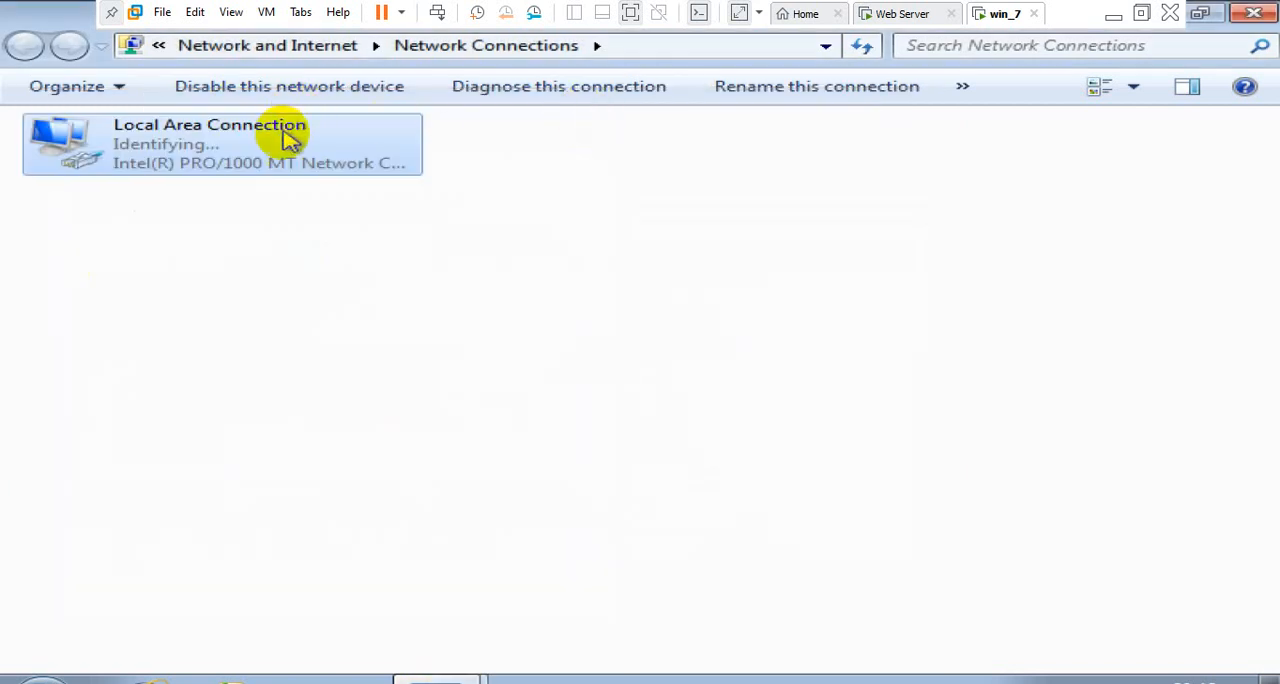
Give the Local Area Connection the static IP address 192.168.1.3, subnet mask 255.255.255.0 and preferred DNS server 192.168.1.2
{"action": "double_click", "coordinate": [285, 140]}
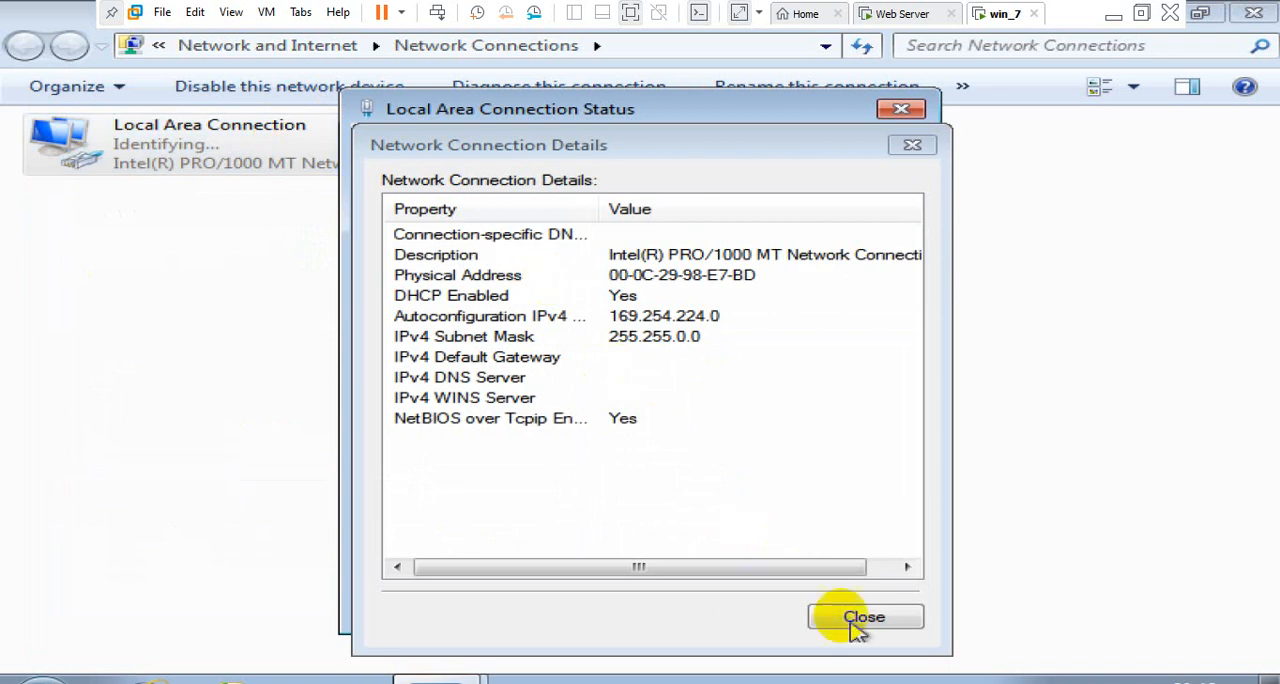
{"action": "left_click", "coordinate": [890, 622]}
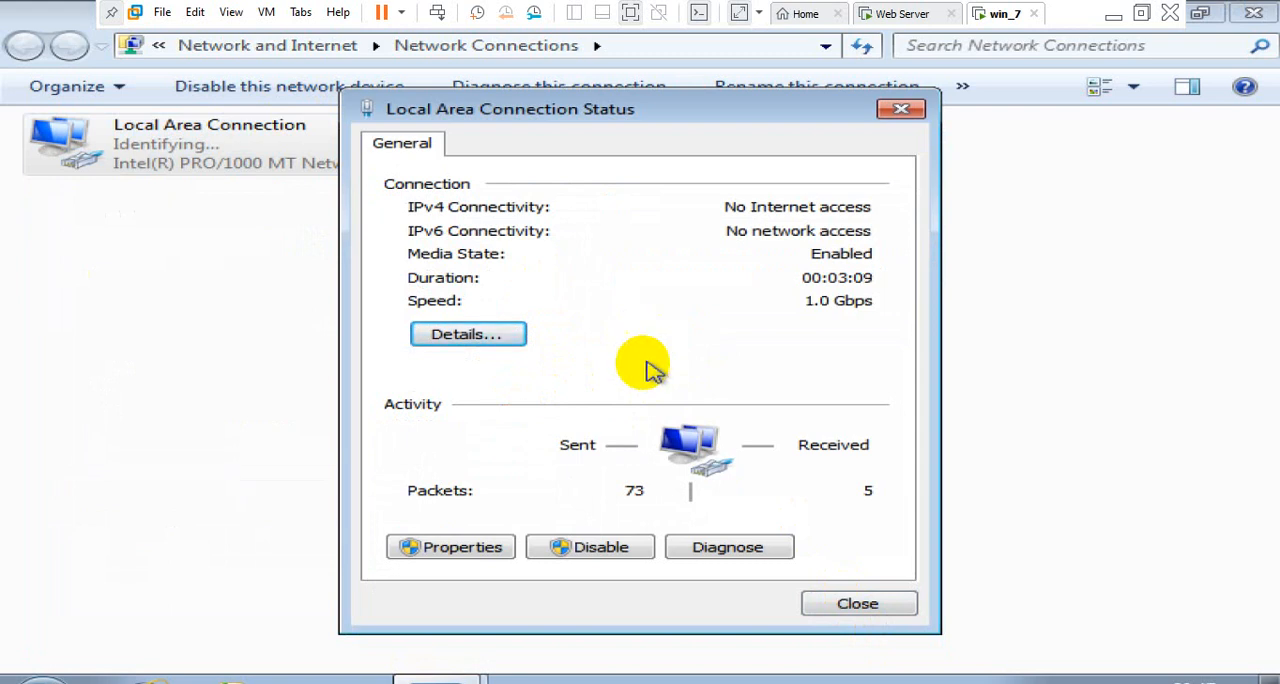
{"action": "left_click", "coordinate": [462, 547]}
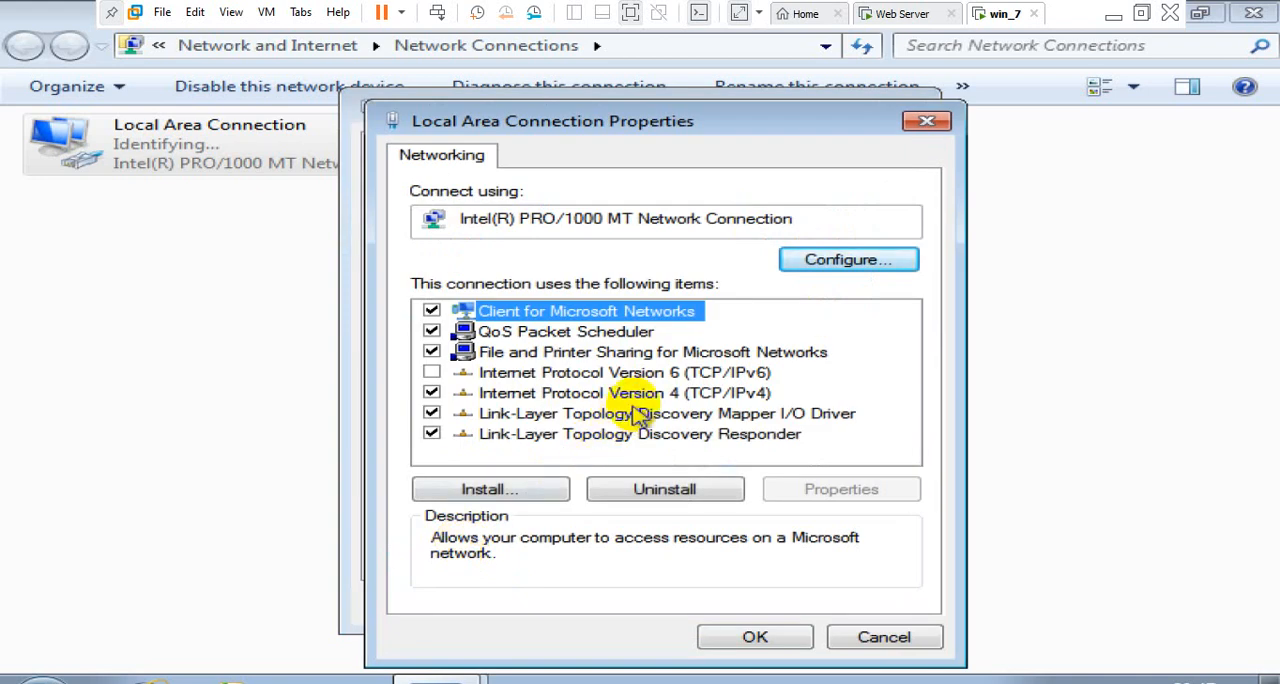
{"action": "double_click", "coordinate": [648, 395]}
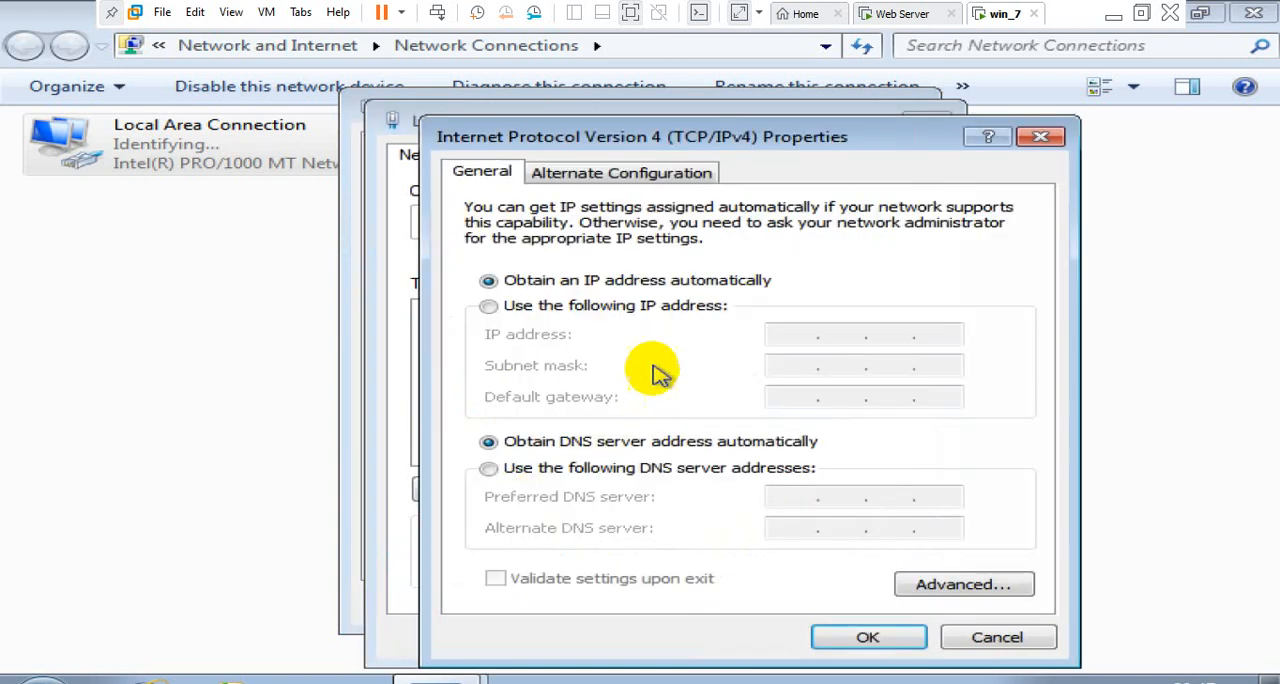
{"action": "left_click", "coordinate": [655, 306]}
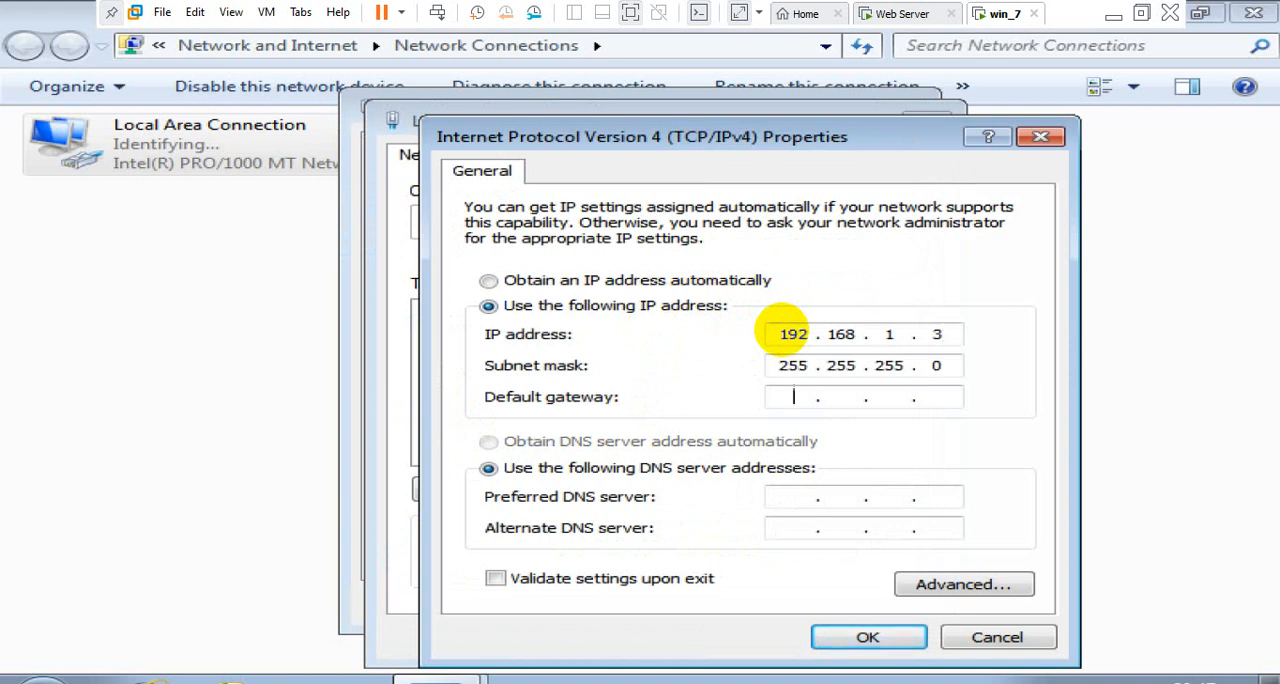
{"action": "key", "text": "Tab"}
{"action": "key", "text": "Tab"}
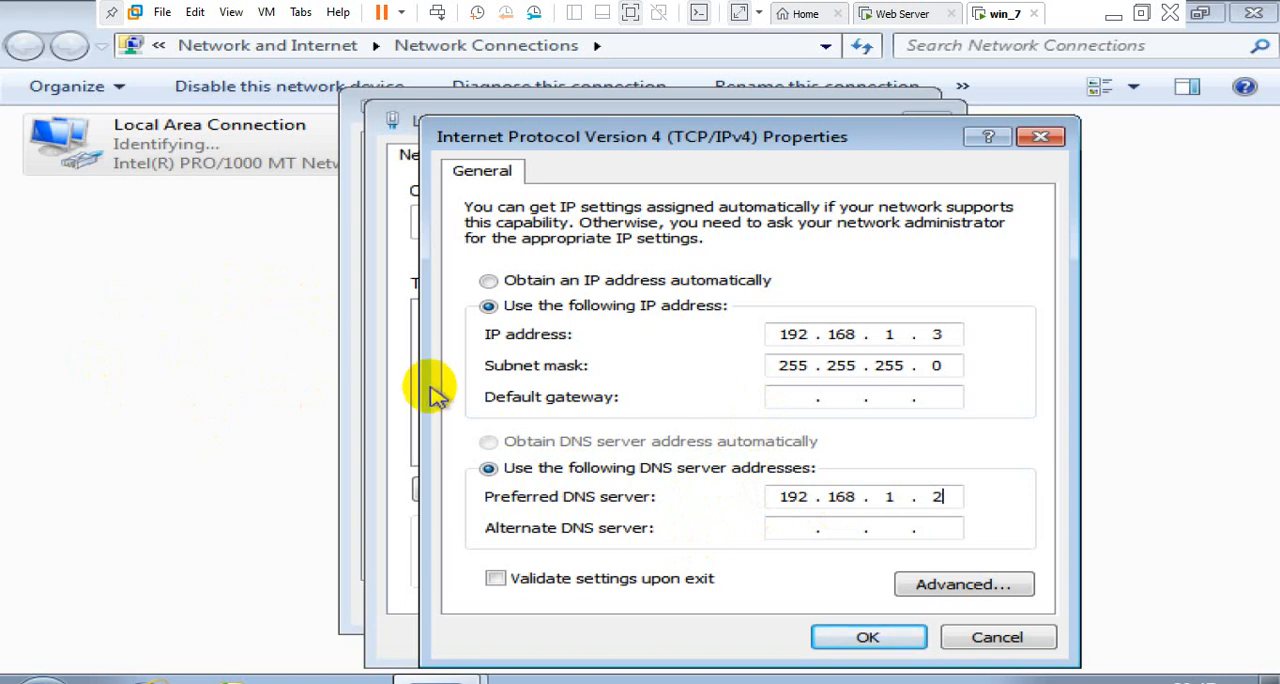
{"action": "left_click", "coordinate": [958, 498]}
{"action": "double_click", "coordinate": [945, 497]}
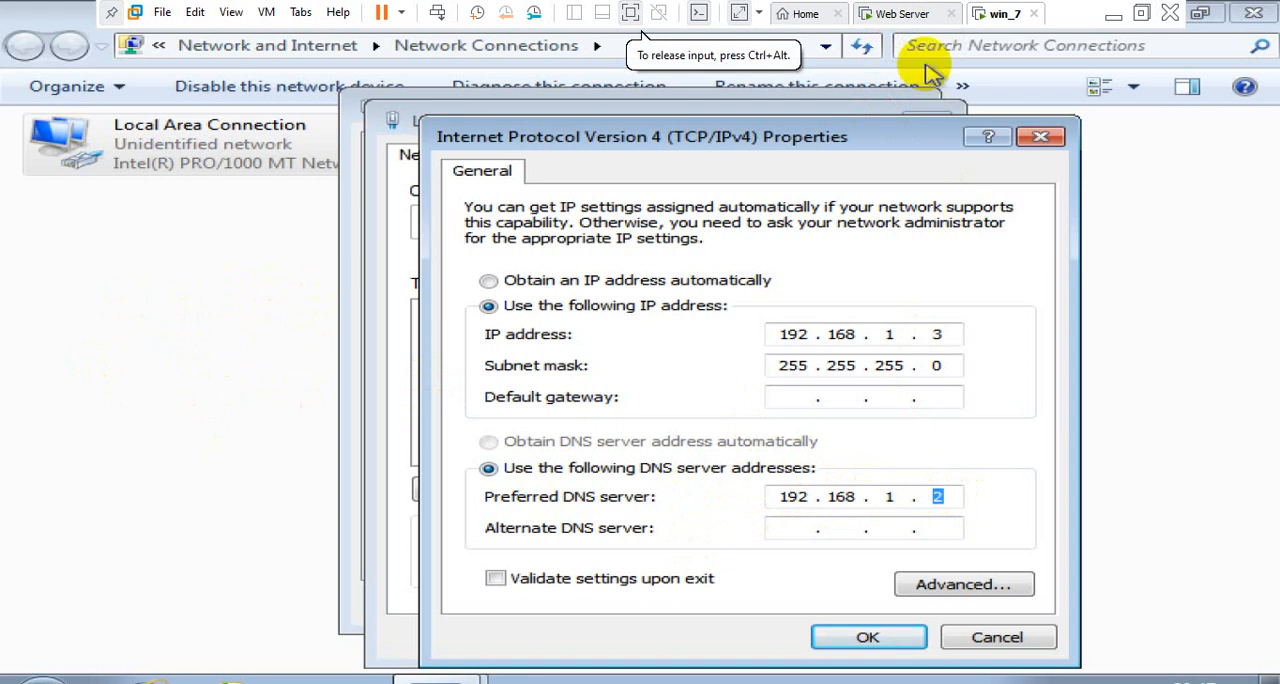
Check the IIS installation progress on the Web Server virtual machine, then return to win_7 and save the connection's IPv4 settings
{"action": "left_click", "coordinate": [903, 15]}
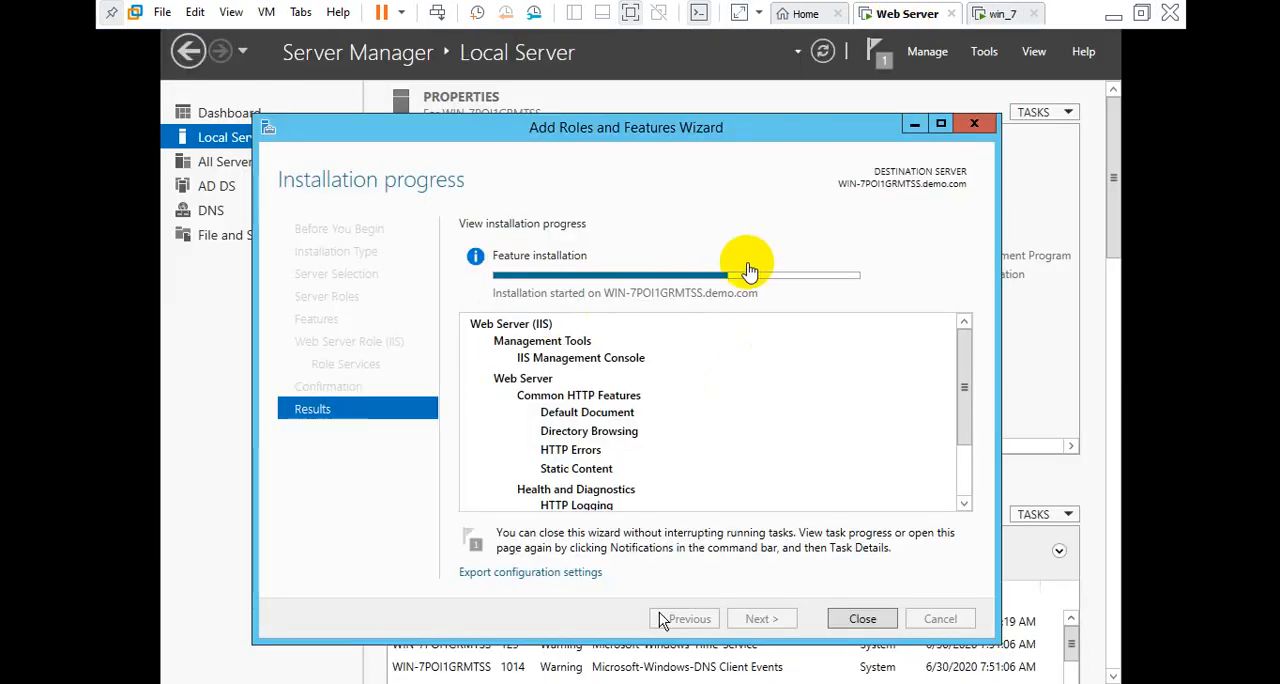
{"action": "left_click", "coordinate": [1027, 13]}
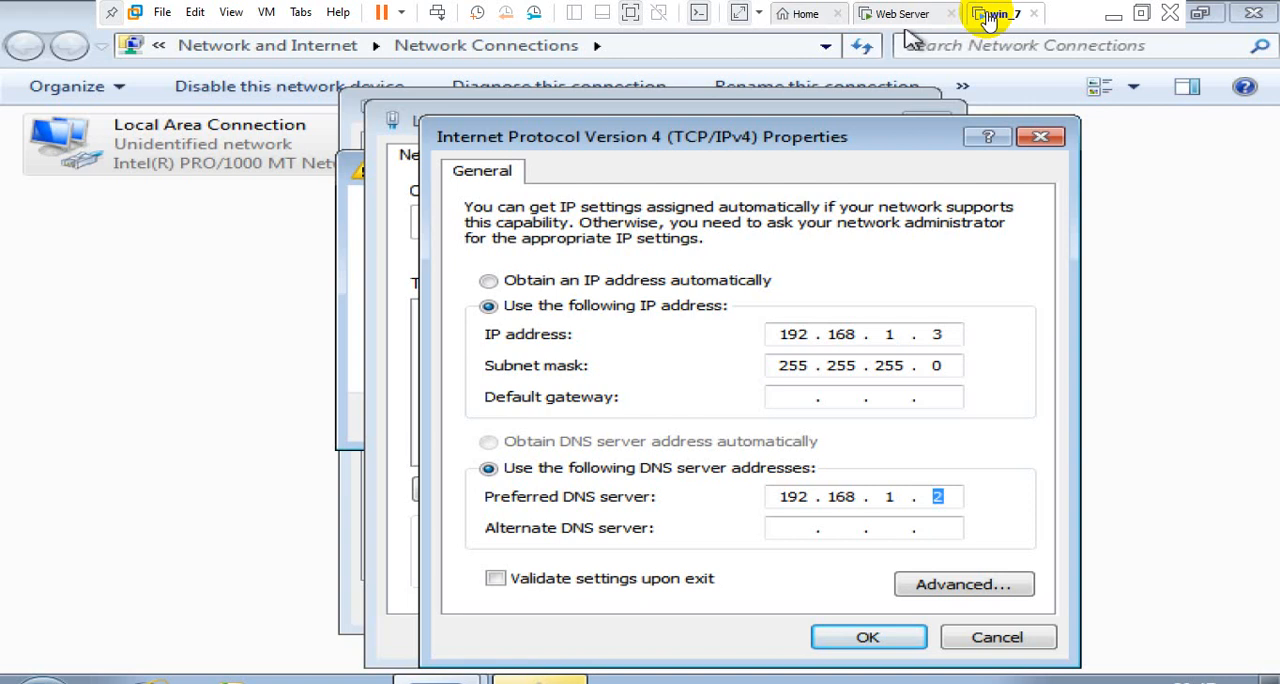
{"action": "left_click", "coordinate": [869, 636]}
{"action": "left_click", "coordinate": [800, 638]}
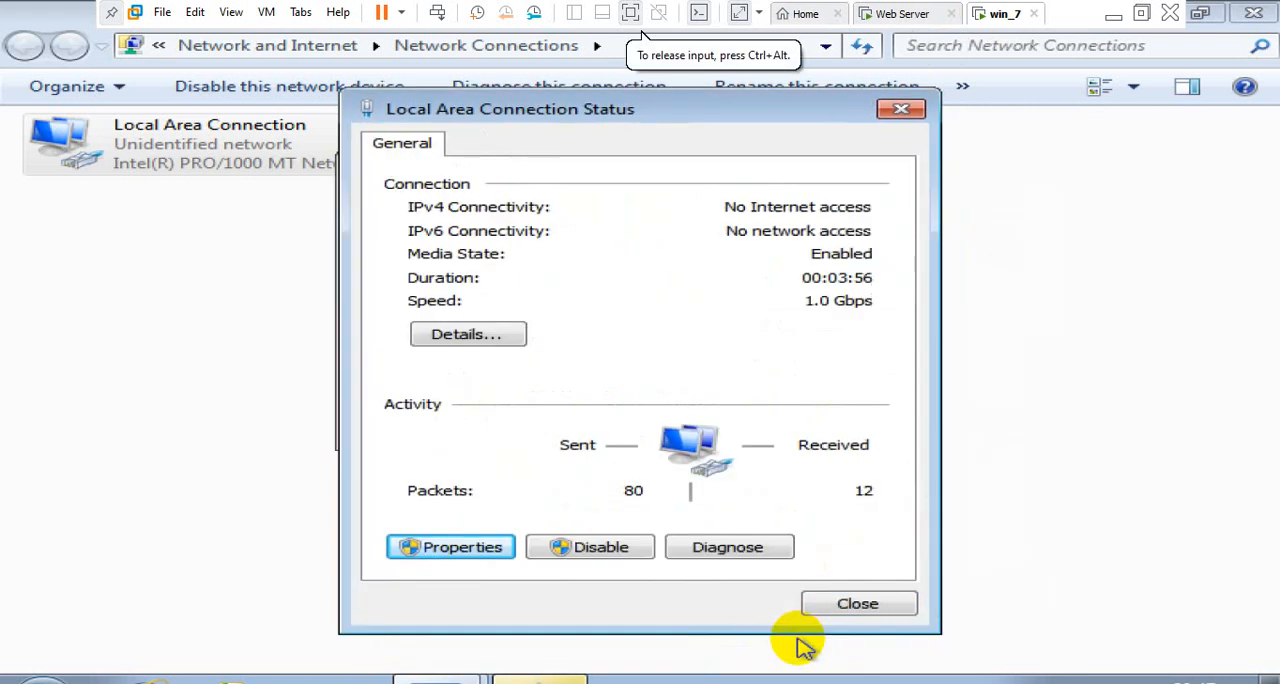
{"action": "left_click", "coordinate": [846, 612]}
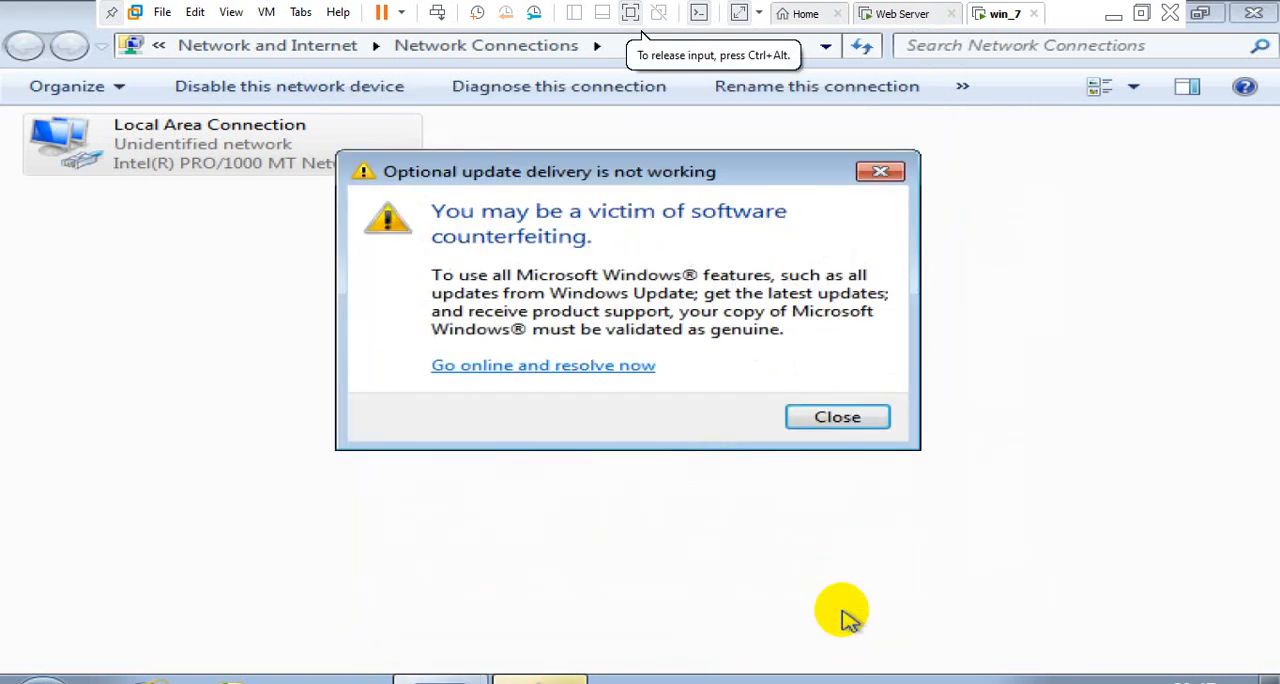
Dismiss the Windows validation warning and refresh the Network Connections window
{"action": "left_click", "coordinate": [813, 418]}
{"action": "right_click", "coordinate": [512, 314]}
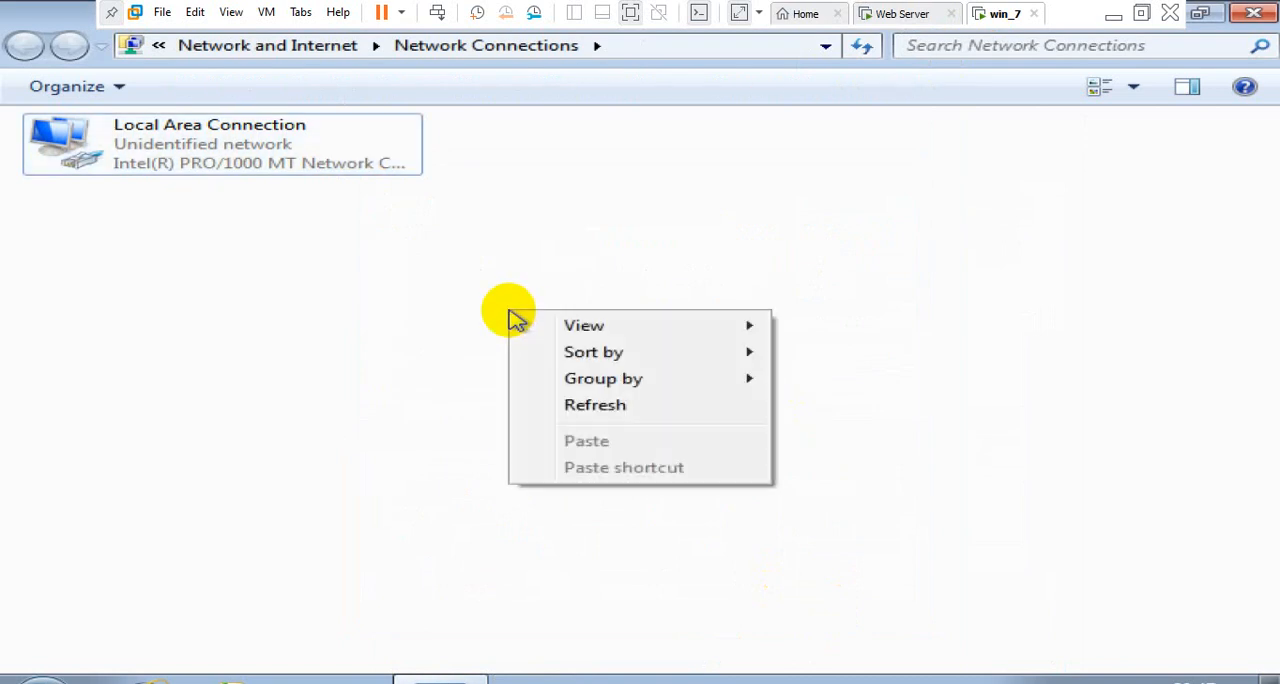
{"action": "left_click", "coordinate": [543, 400]}
{"action": "right_click", "coordinate": [505, 307]}
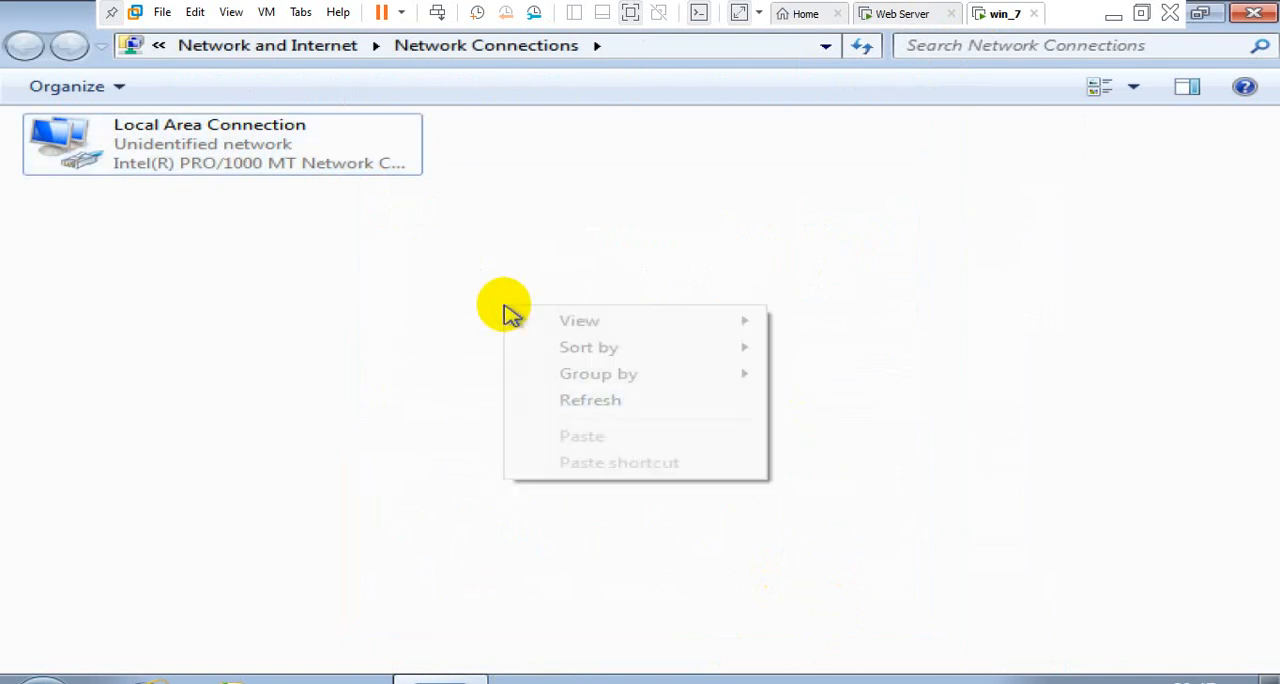
{"action": "left_click", "coordinate": [549, 399]}
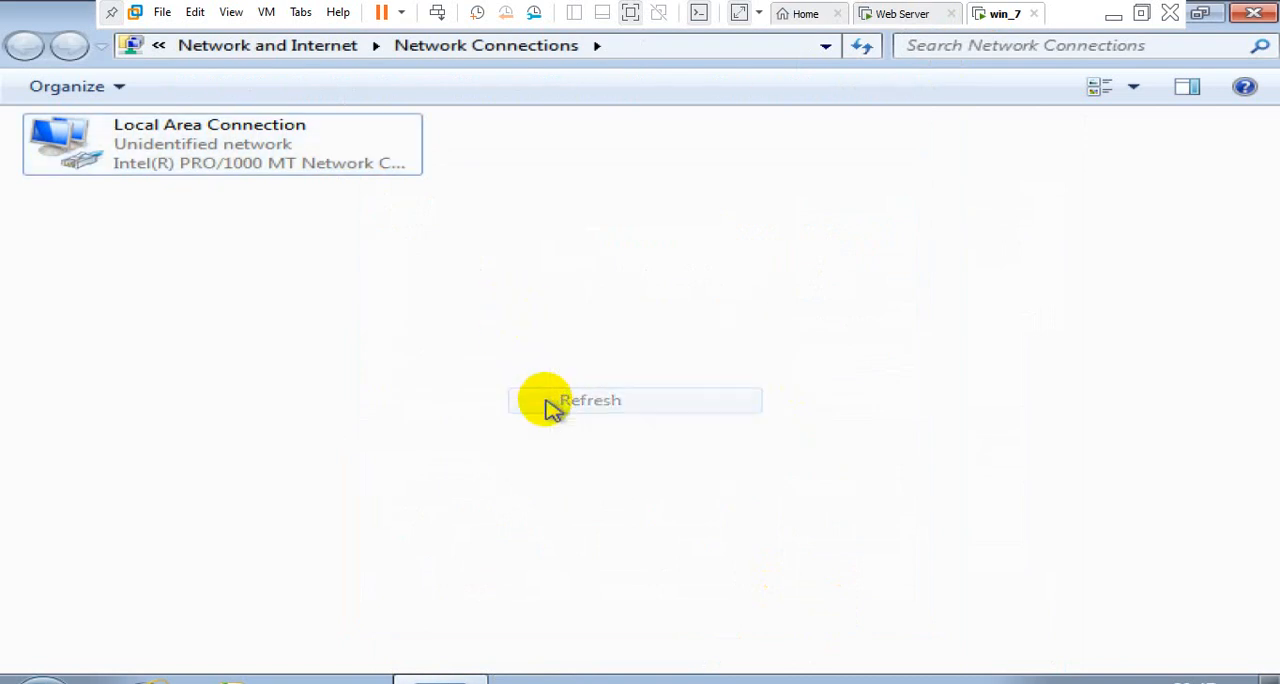
Examine the Local Area Connection's IPv4 address and DNS details, and close the Network Connections window
{"action": "double_click", "coordinate": [316, 164]}
{"action": "left_click", "coordinate": [452, 332]}
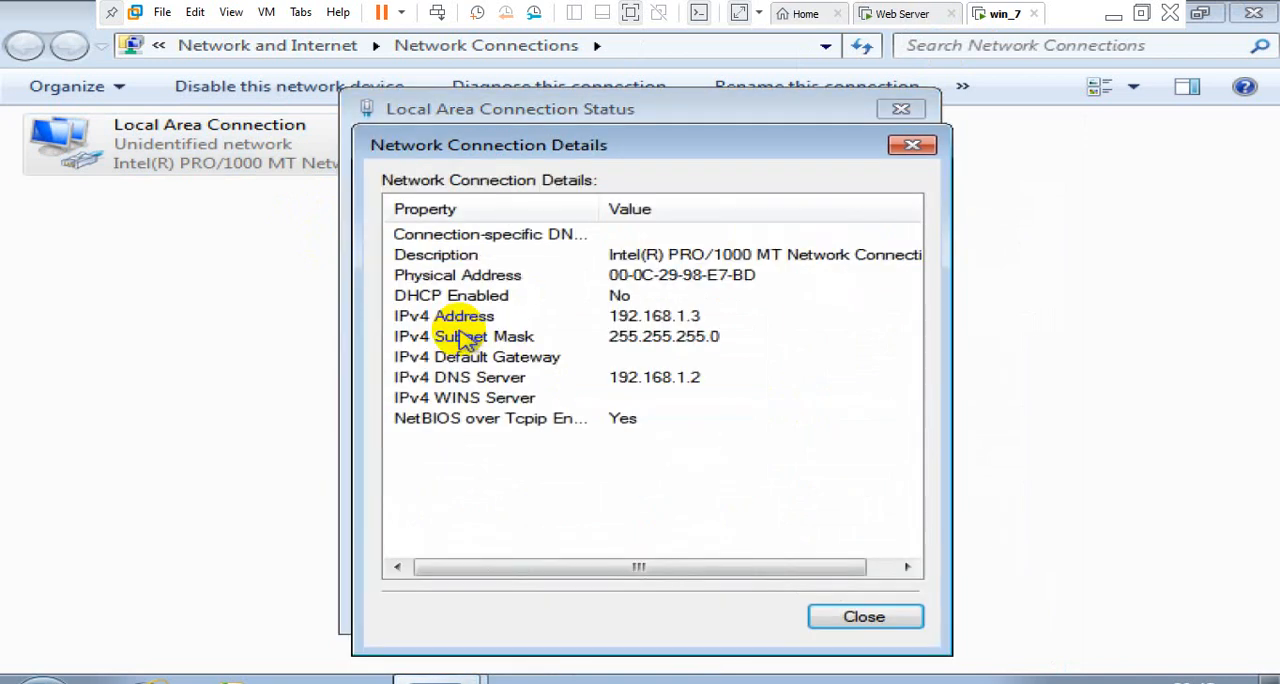
{"action": "left_click", "coordinate": [882, 624]}
{"action": "left_click", "coordinate": [858, 604]}
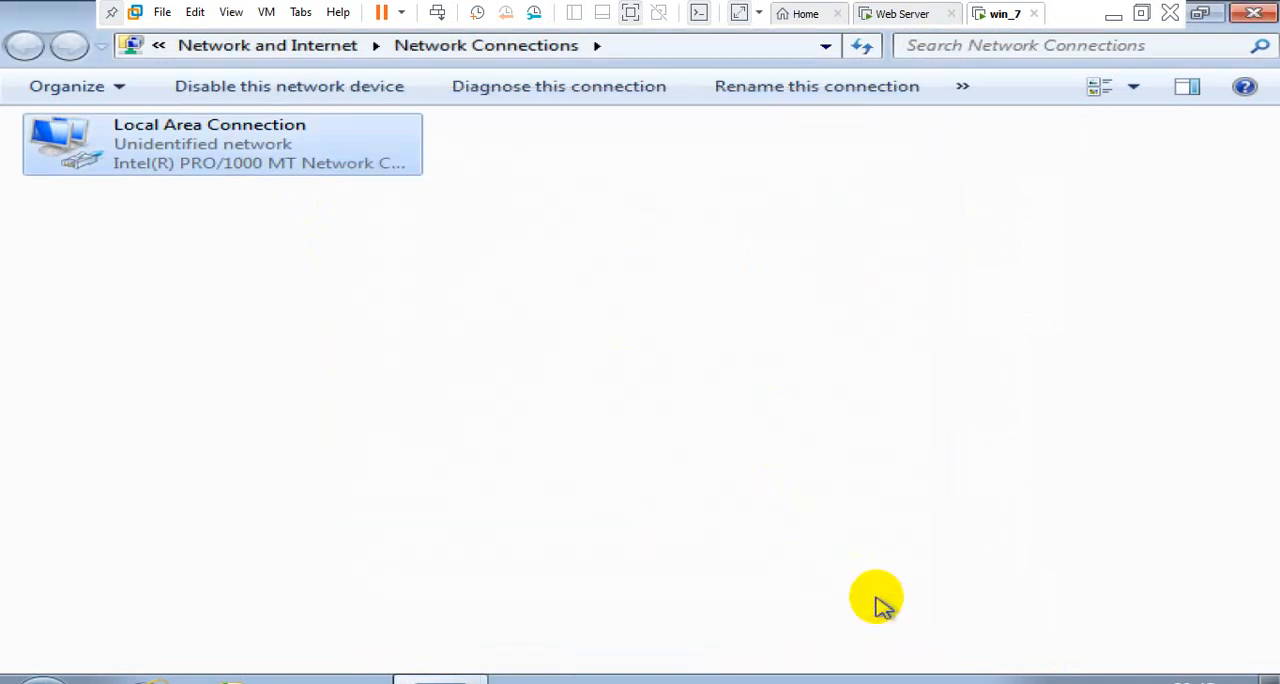
{"action": "key", "text": "alt+F4"}
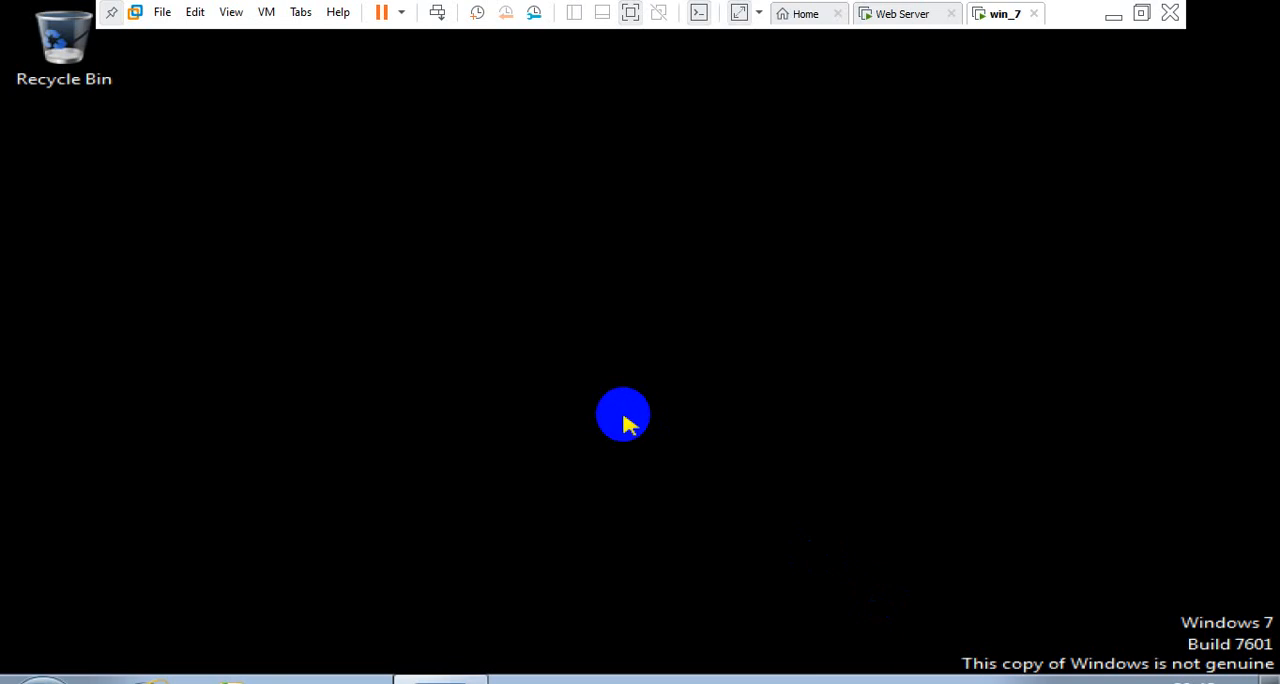
Open the computer's System information page and view its name and workgroup properties, leaving them without changes
{"action": "key", "text": "super+e"}
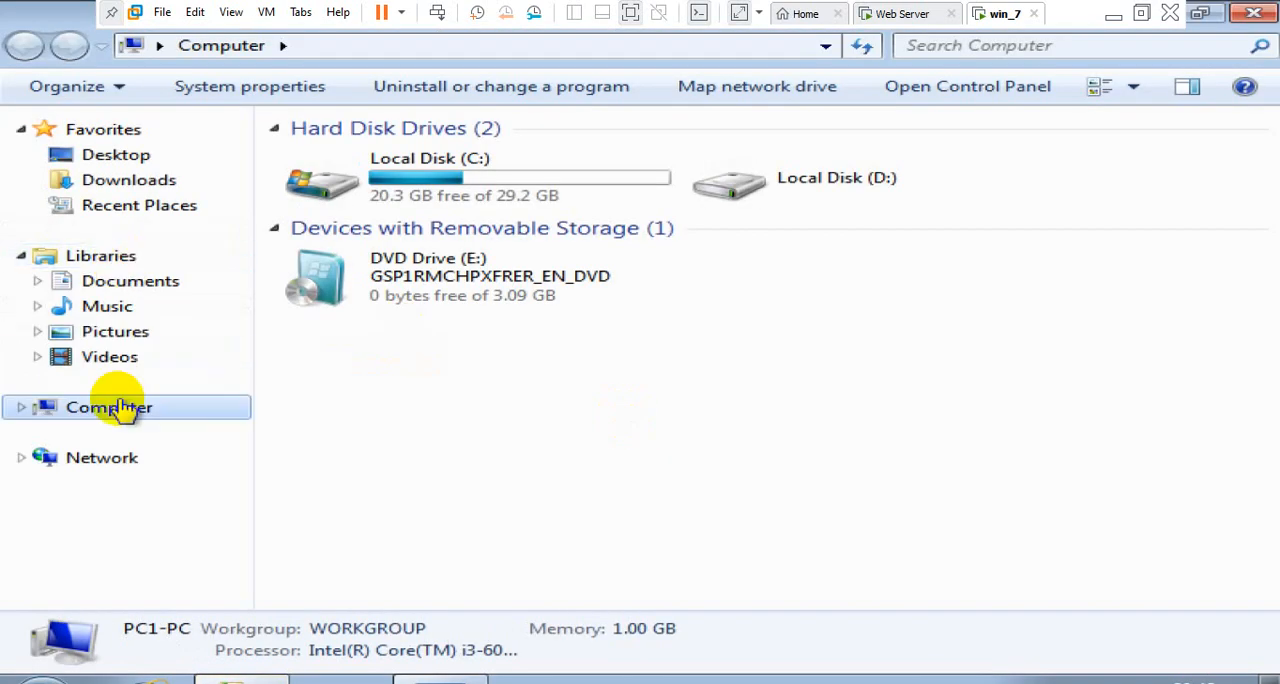
{"action": "right_click", "coordinate": [116, 404]}
{"action": "left_click", "coordinate": [176, 385]}
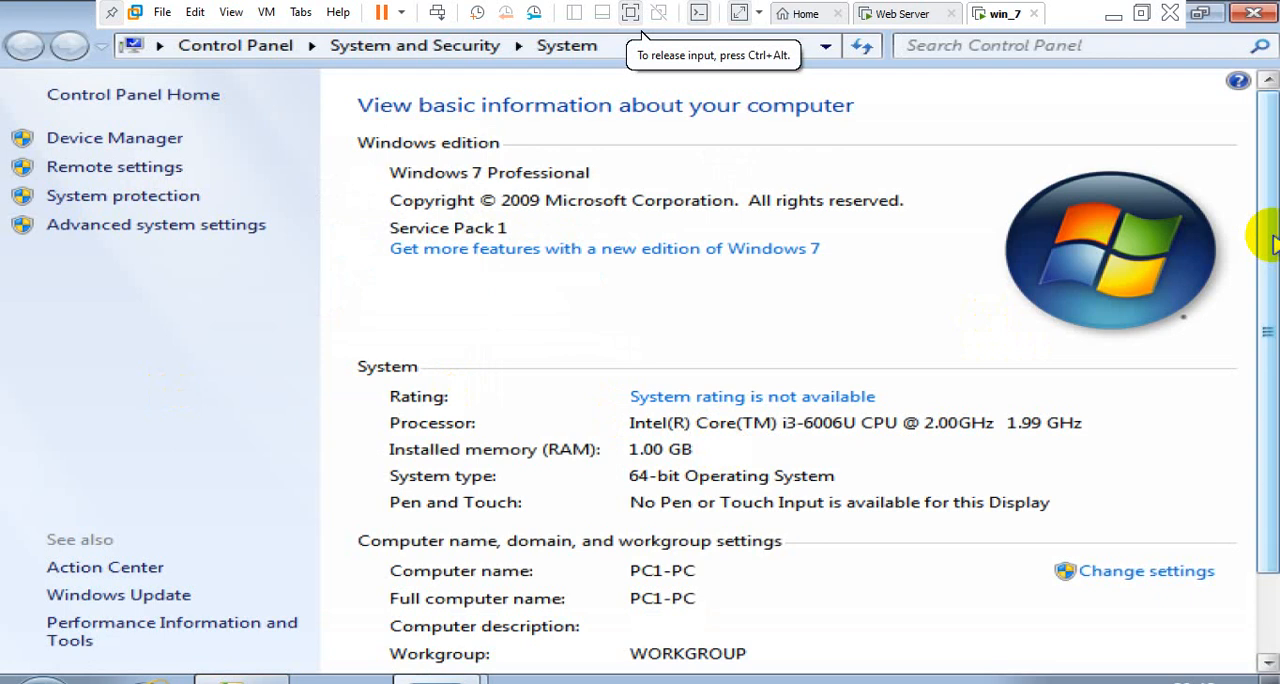
{"action": "left_click_drag", "start_coordinate": [1274, 243], "coordinate": [1276, 339]}
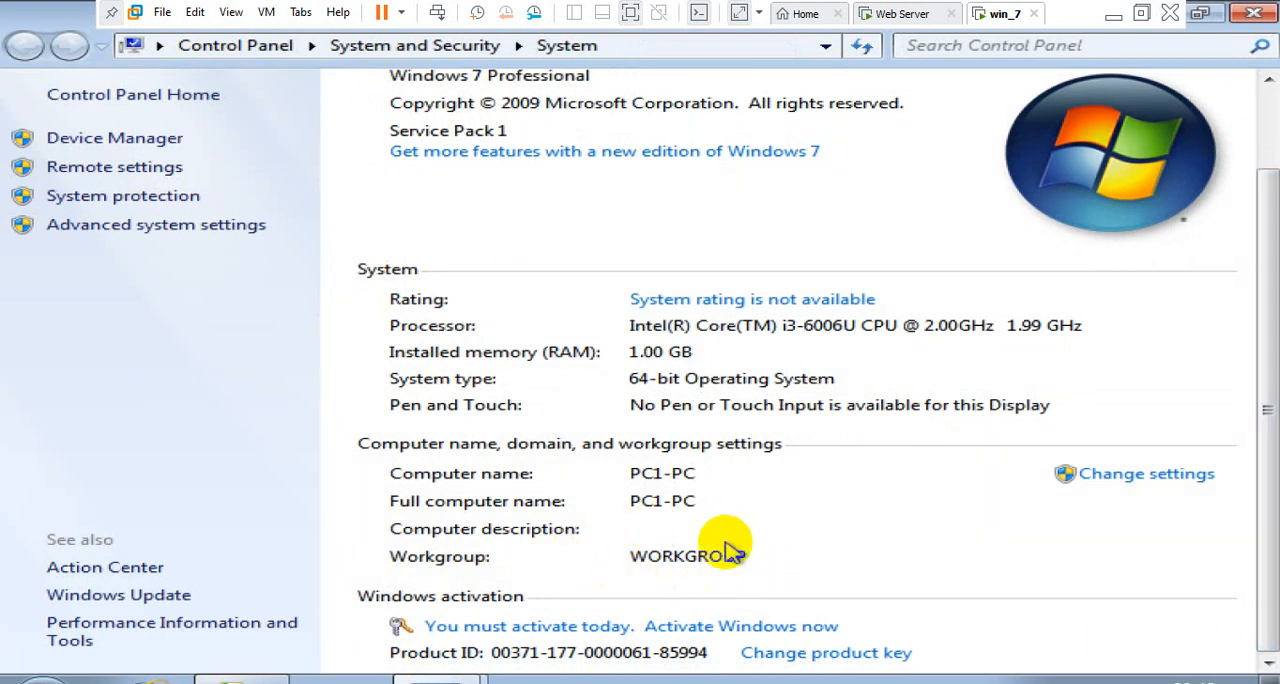
{"action": "left_click", "coordinate": [1148, 476]}
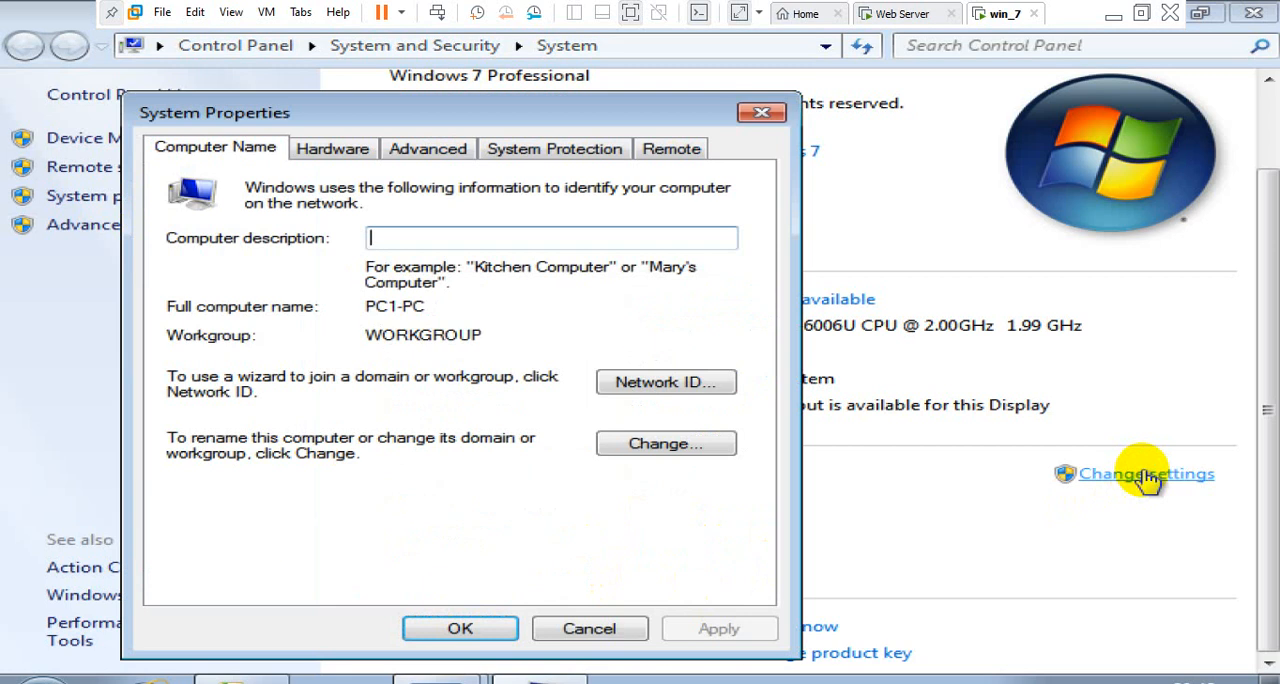
{"action": "key", "text": "Escape"}
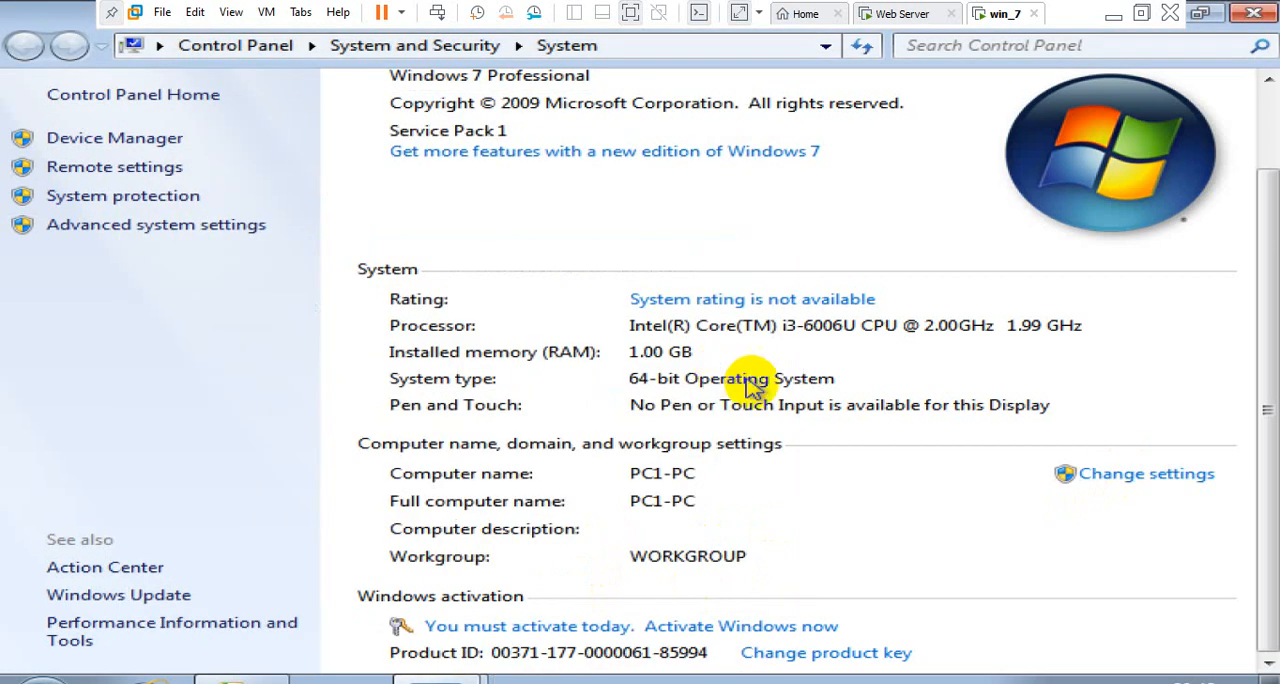
Test connectivity to the server from a command prompt by pinging 192.168.1.2 and demo.com, and close the prompt
{"action": "key", "text": "super+r"}
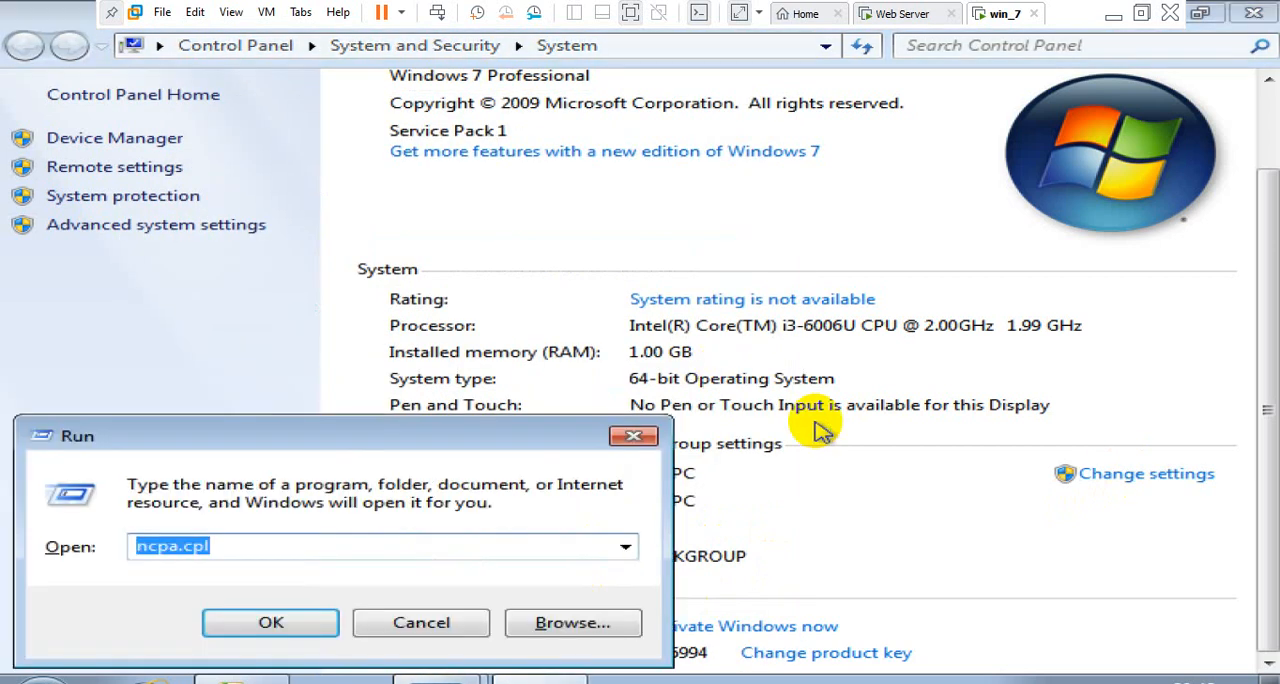
{"action": "type", "text": "cmd"}
{"action": "key", "text": "Return"}
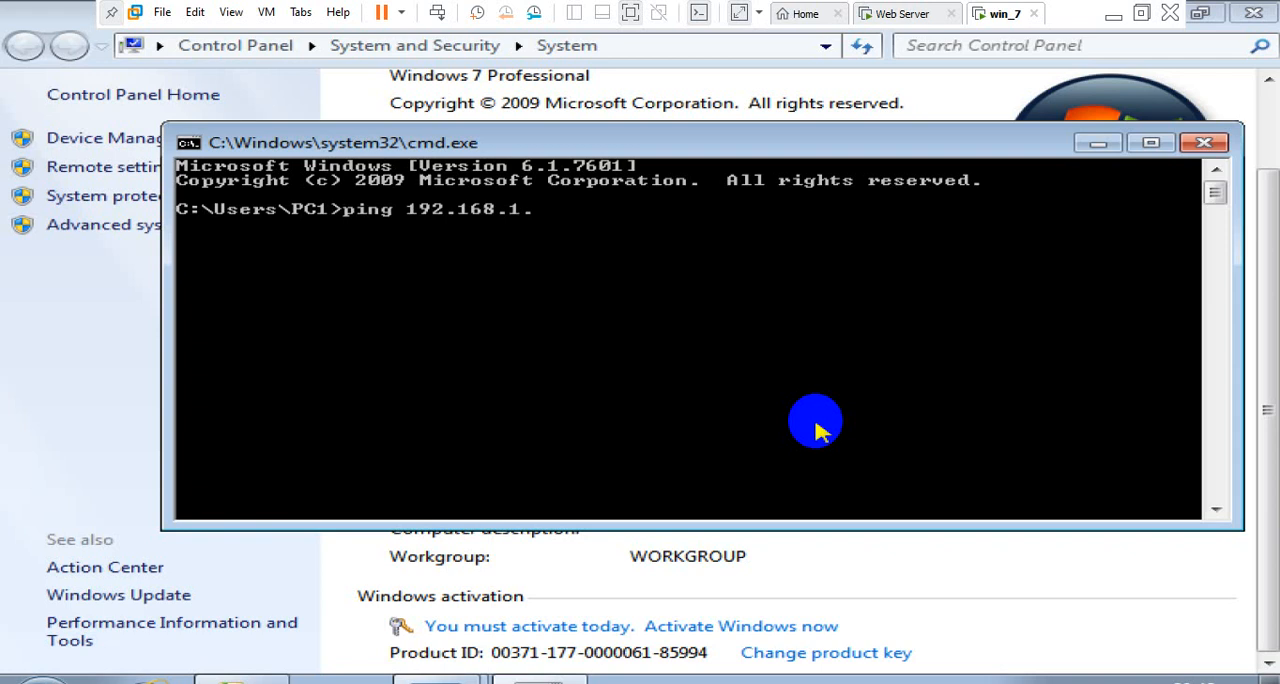
{"action": "type", "text": "ping 192.168.1.2"}
{"action": "key", "text": "Return"}
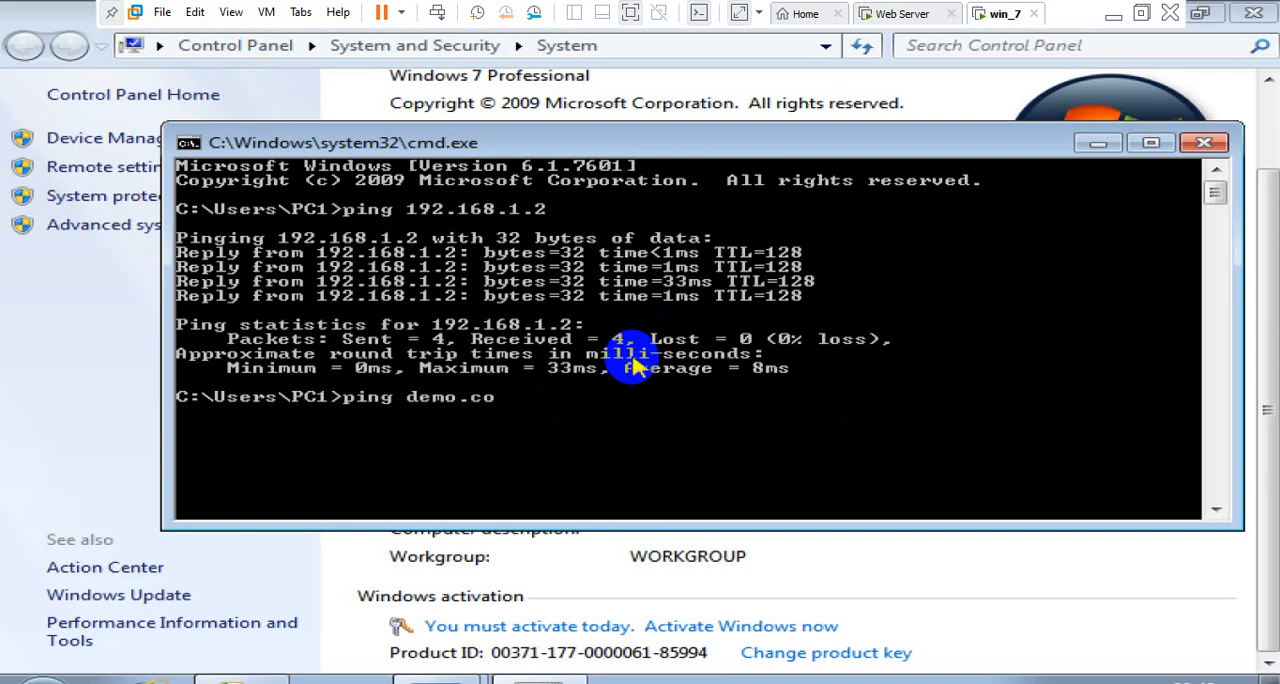
{"action": "key", "text": "Return"}
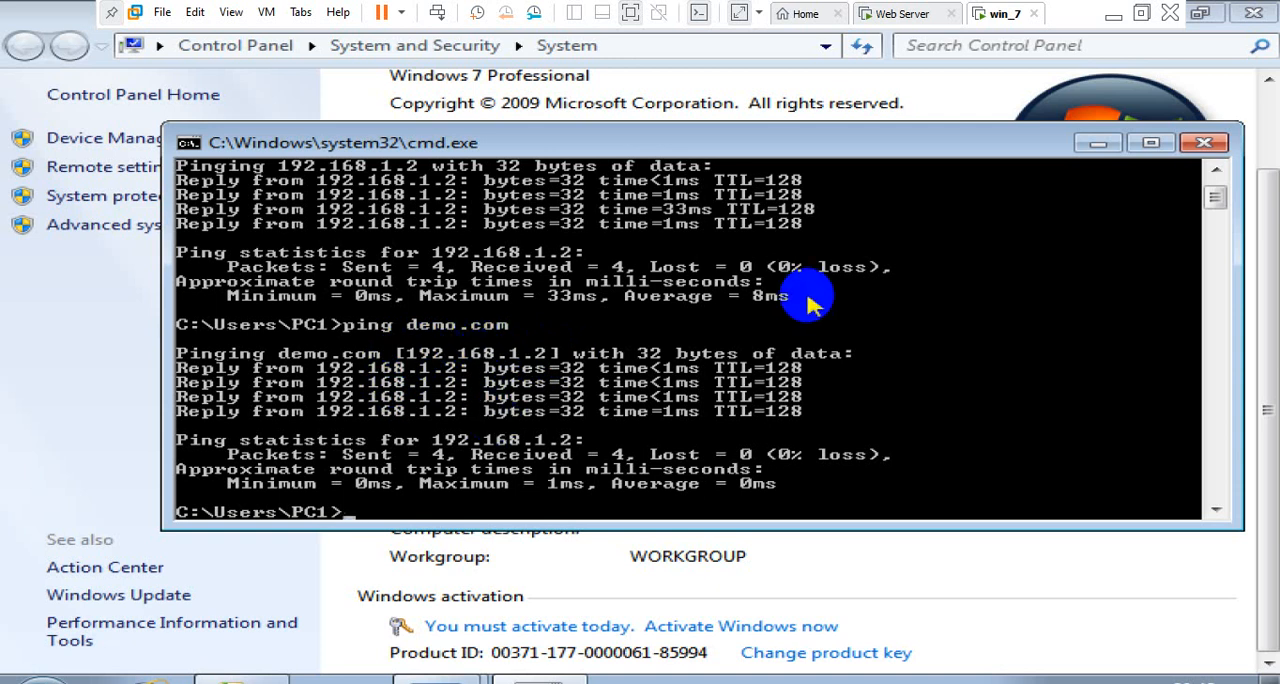
{"action": "left_click", "coordinate": [1204, 143]}
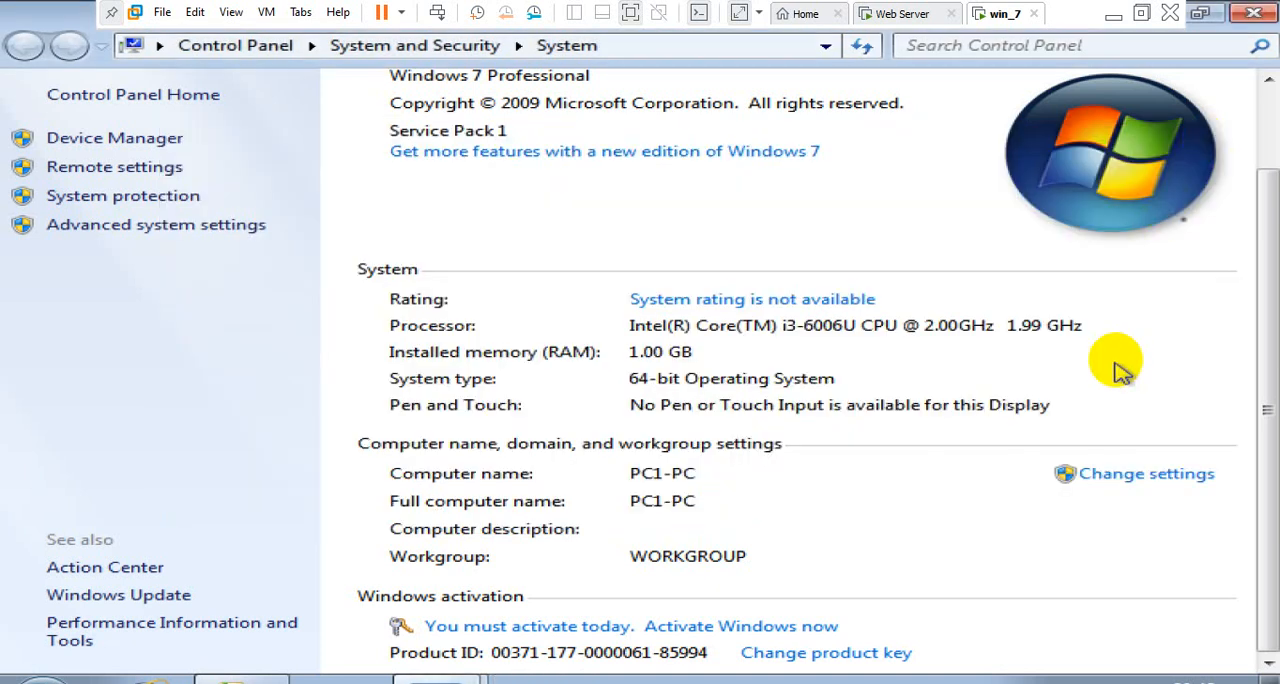
Change the computer's membership from workgroup to the domain demo.com and submit the change
{"action": "left_click", "coordinate": [1120, 476]}
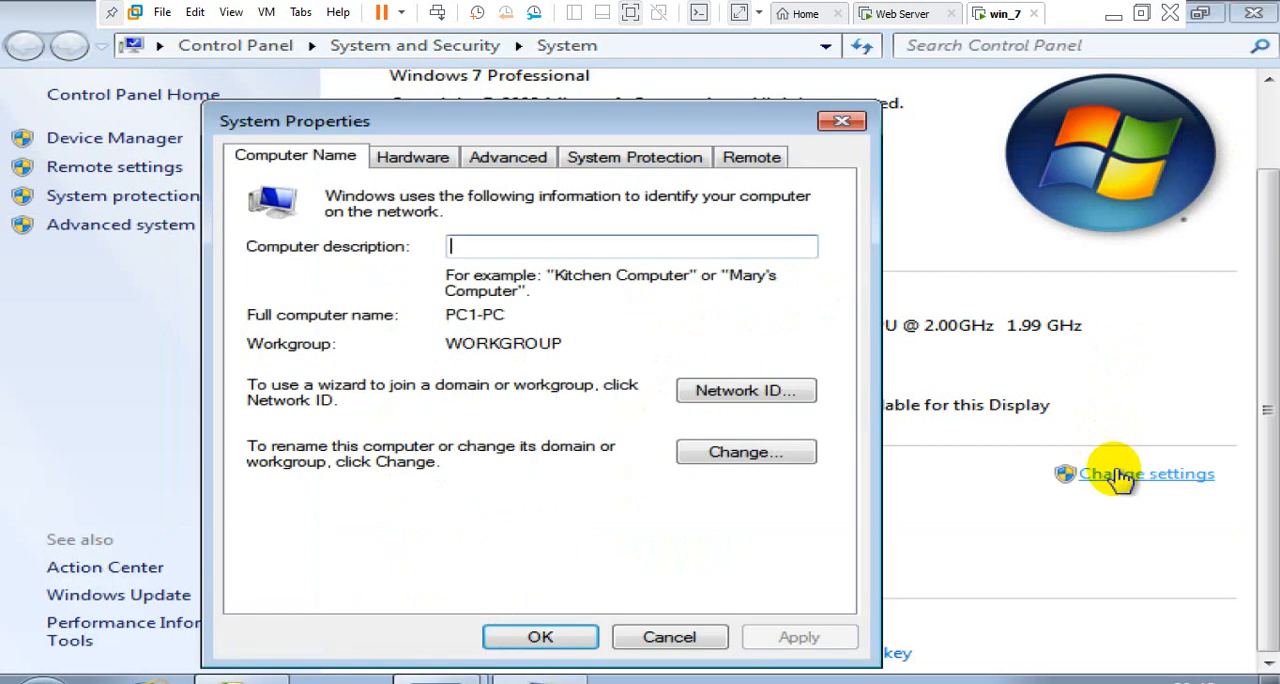
{"action": "left_click", "coordinate": [740, 455]}
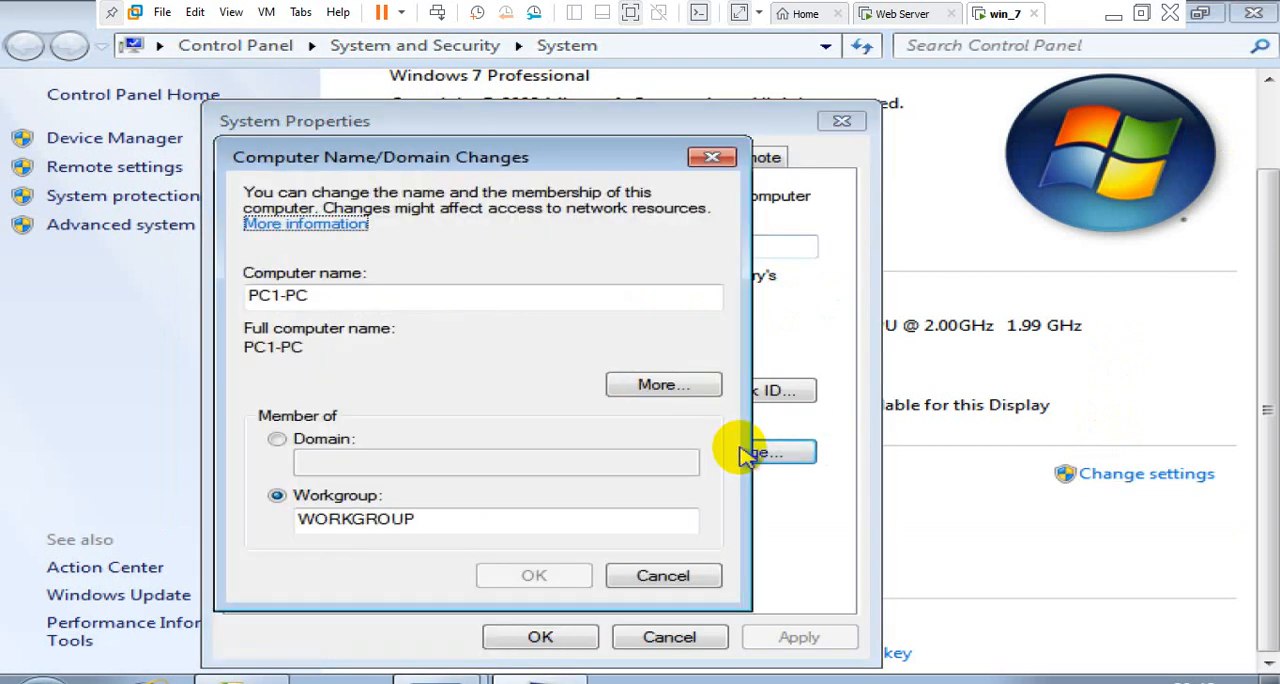
{"action": "left_click", "coordinate": [338, 440]}
{"action": "left_click", "coordinate": [355, 459]}
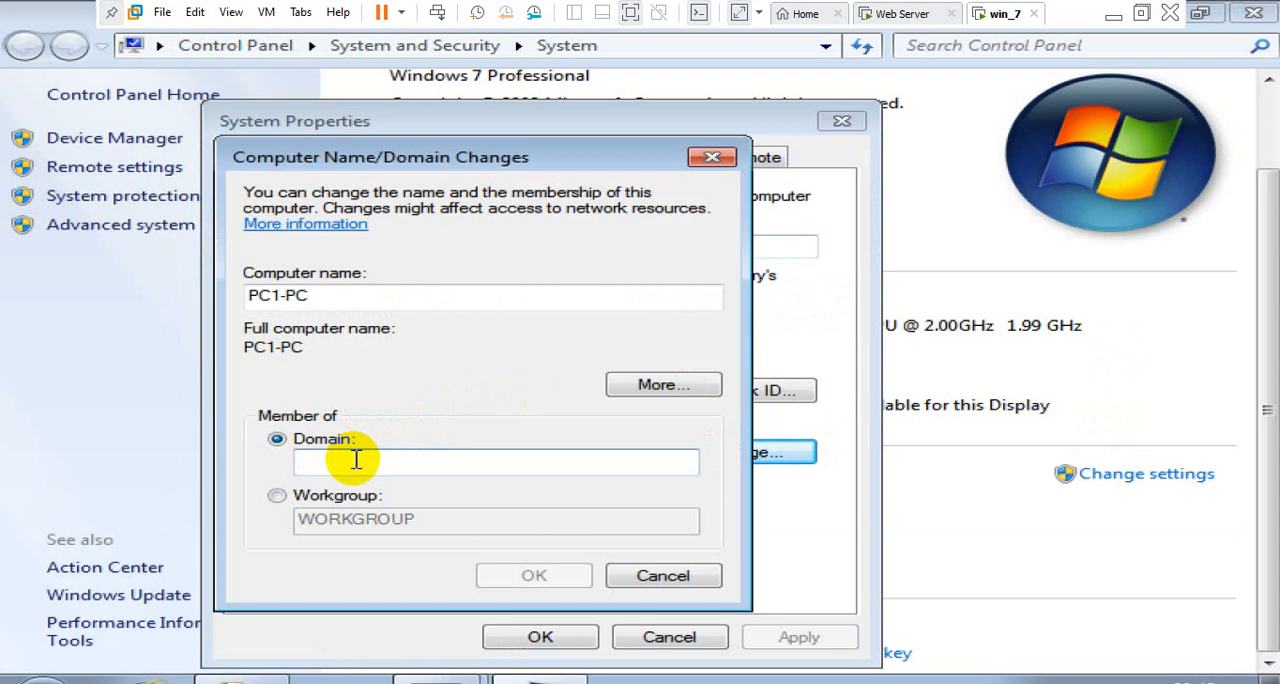
{"action": "type", "text": "demo.com"}
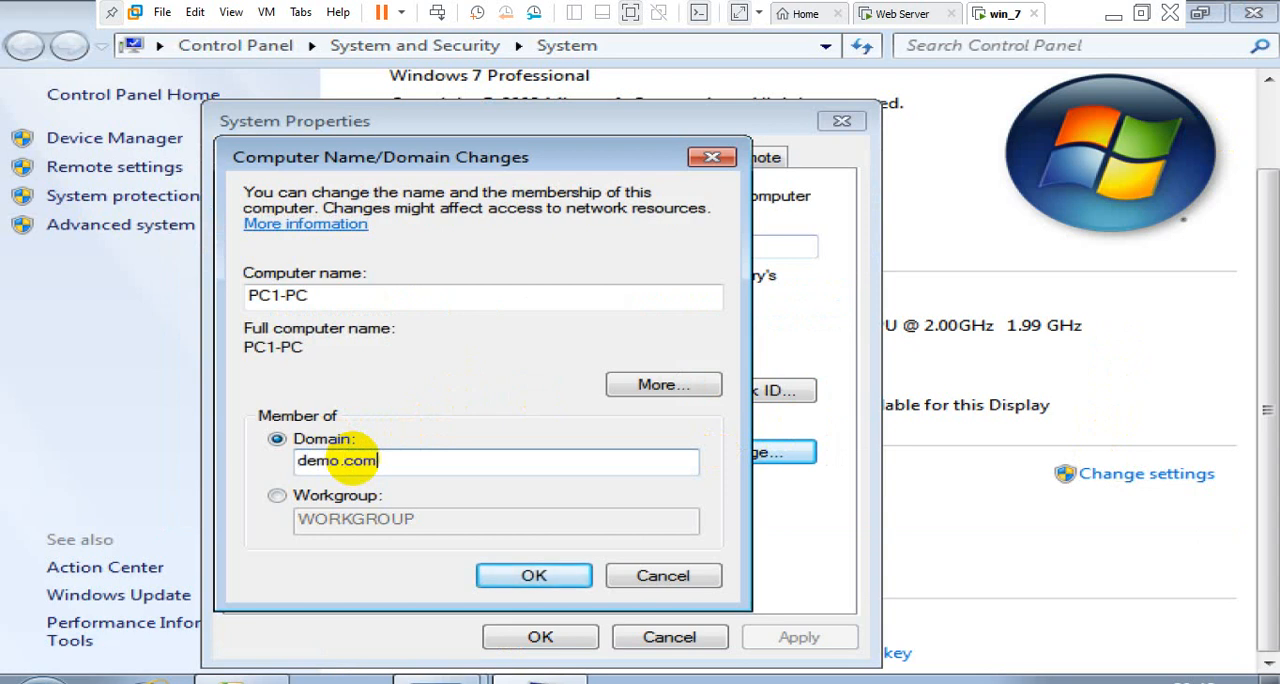
{"action": "left_click", "coordinate": [512, 573]}
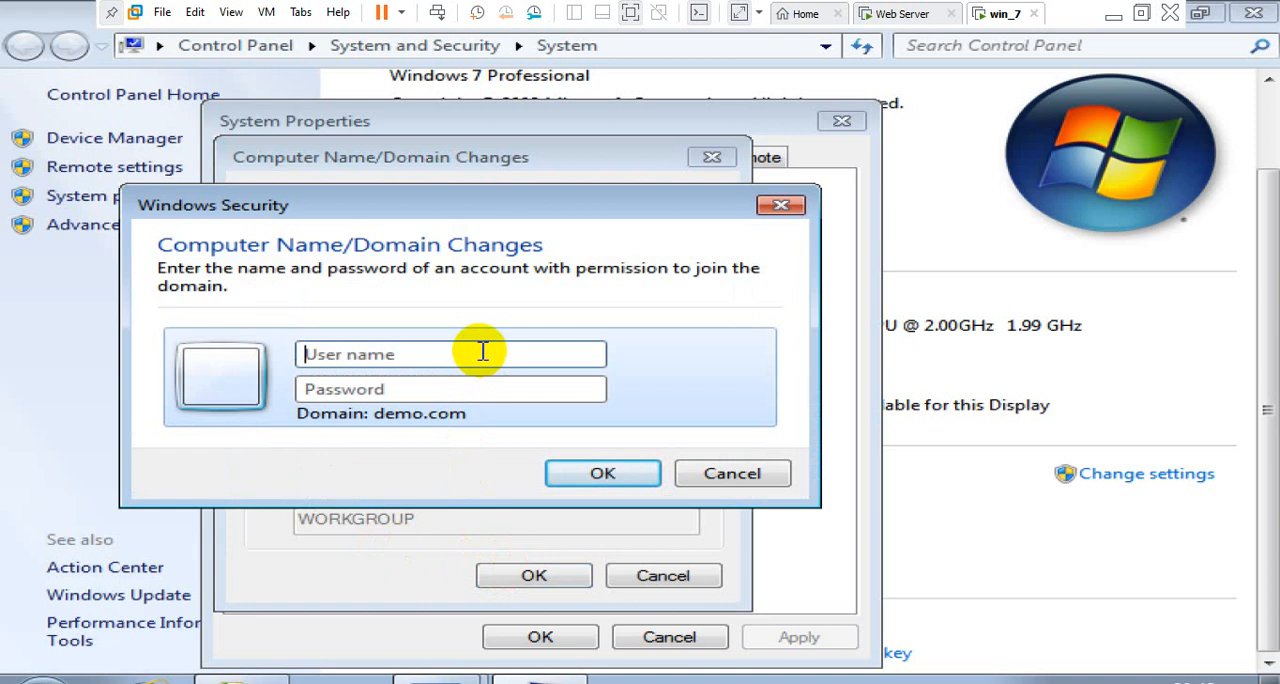
Authorize the demo.com domain join with the user name administrator and the account password
{"action": "left_click", "coordinate": [482, 351]}
{"action": "left_click", "coordinate": [606, 330]}
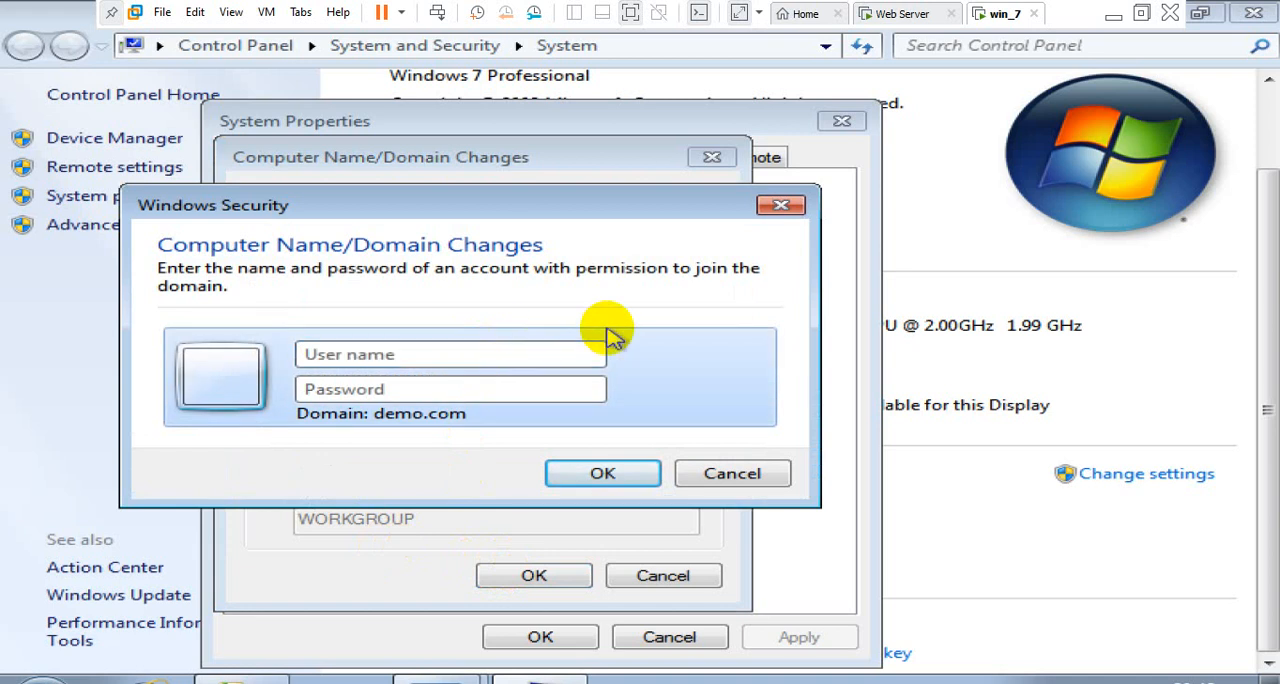
{"action": "left_click", "coordinate": [525, 348]}
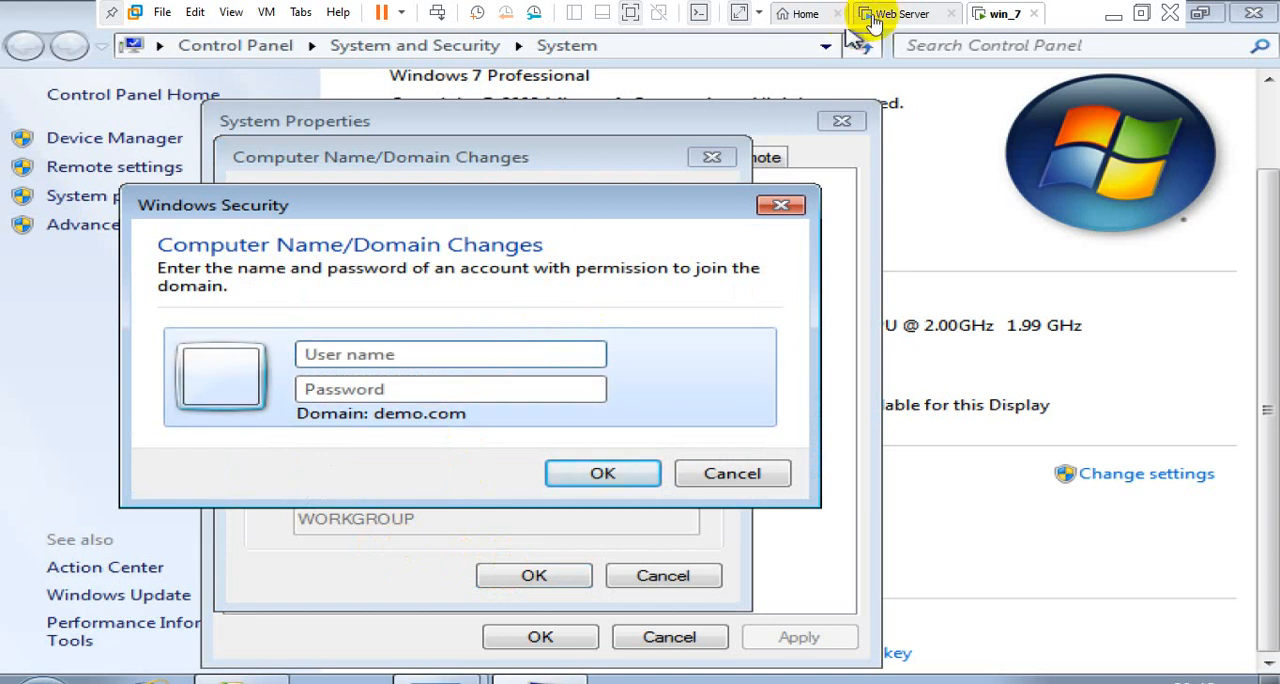
{"action": "left_click", "coordinate": [432, 357]}
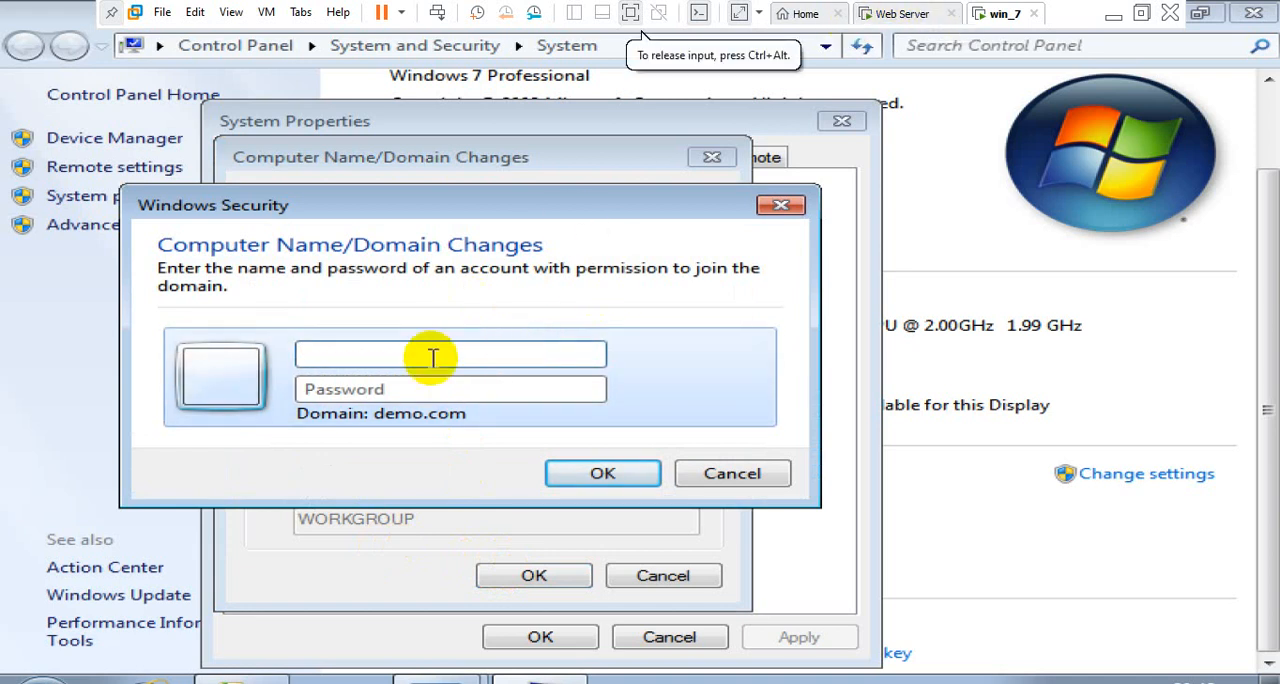
{"action": "type", "text": "administrator"}
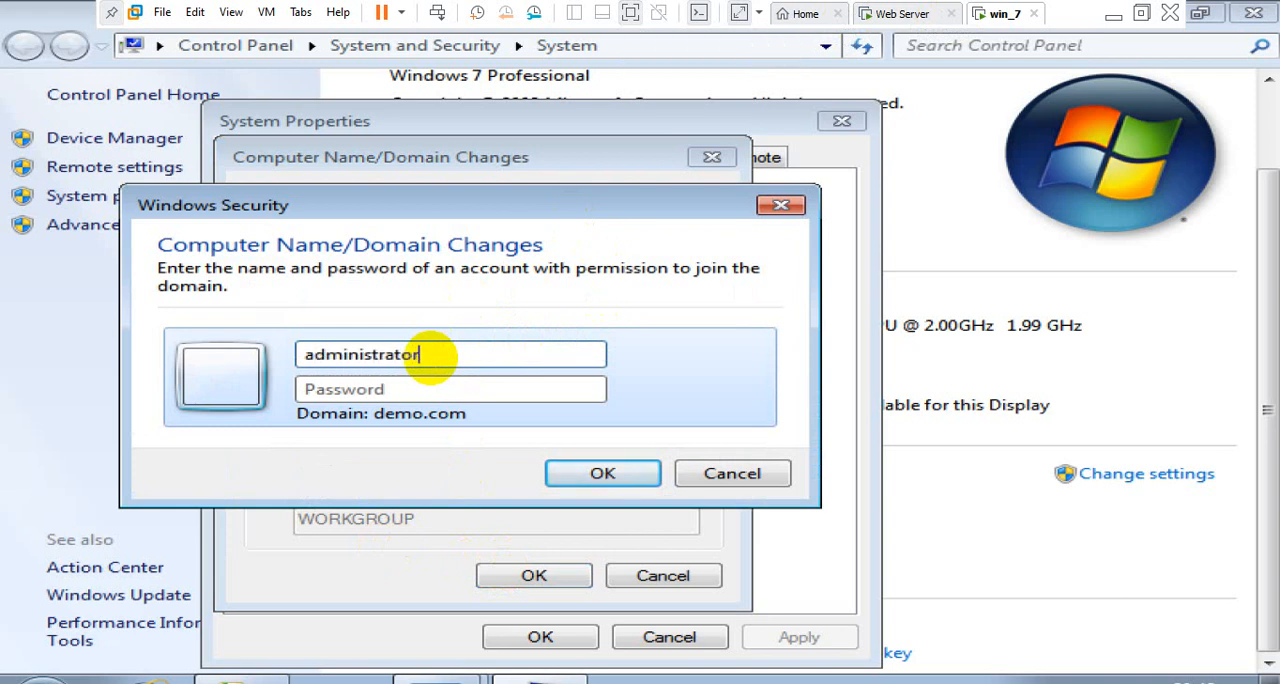
{"action": "type", "text": "P"}
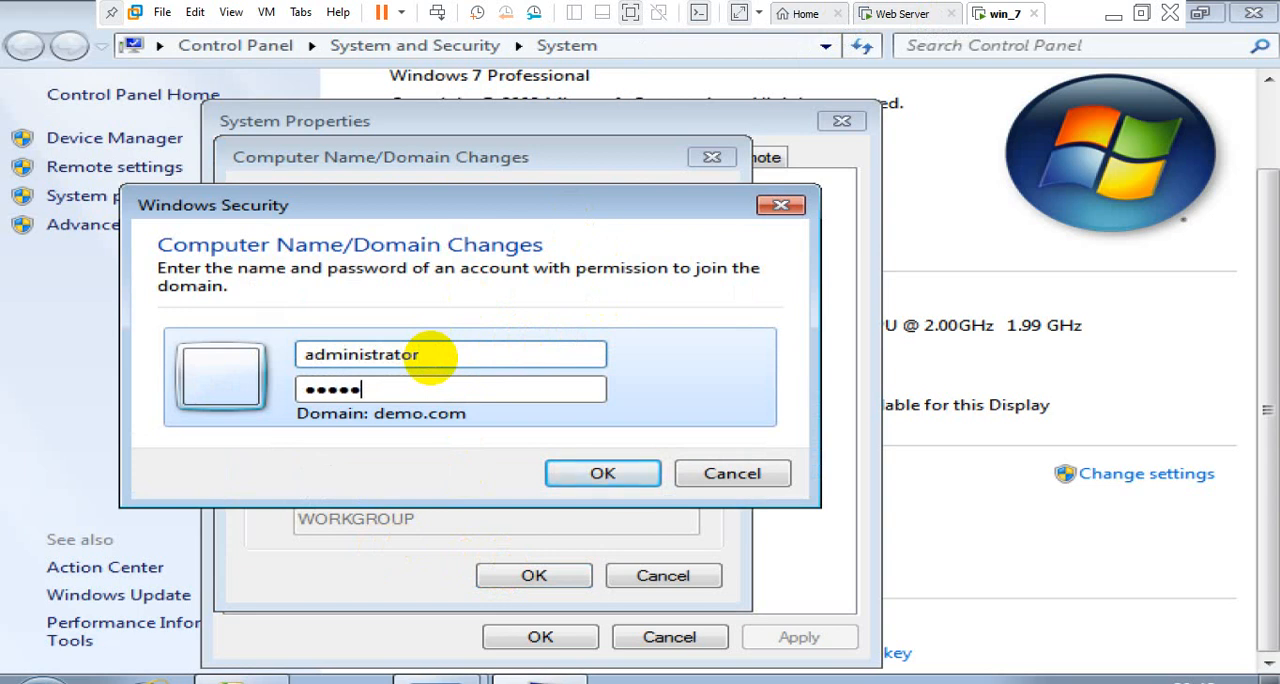
{"action": "key", "text": "ctrl+a"}
{"action": "type", "text": "P@ssword"}
{"action": "key", "text": "Return"}
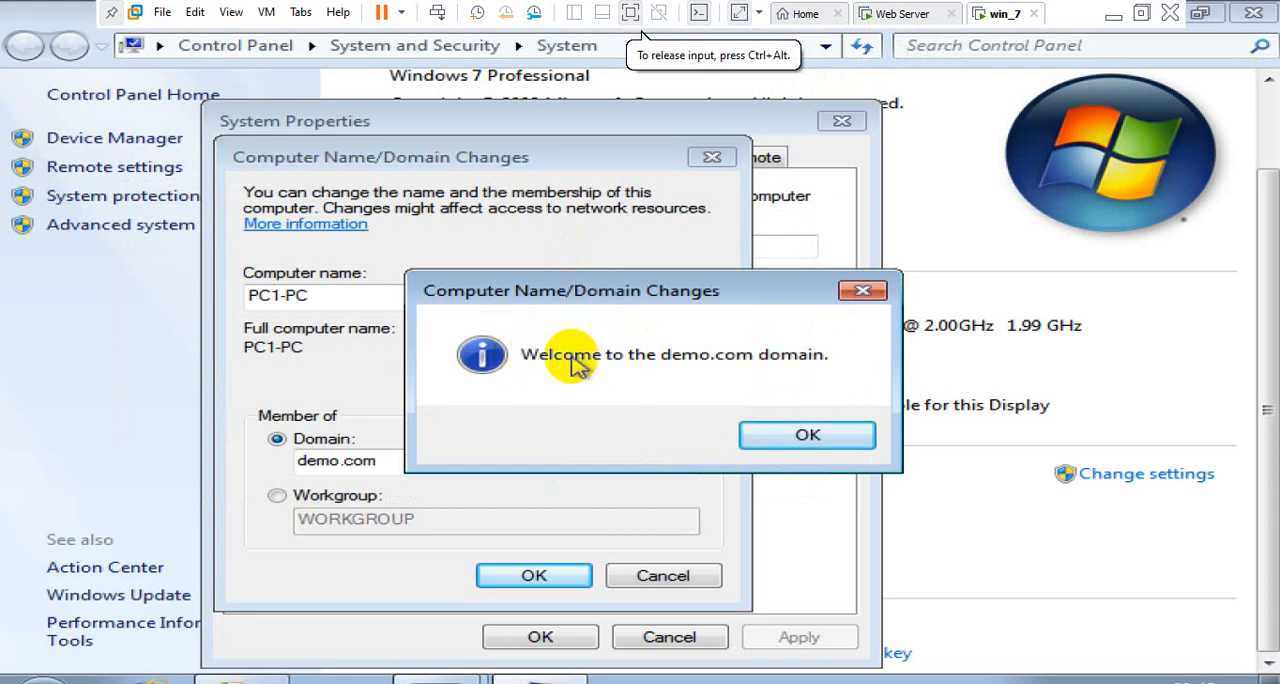
Acknowledge the domain change messages, close System Properties and restart the Windows 7 client immediately
{"action": "left_click", "coordinate": [808, 437]}
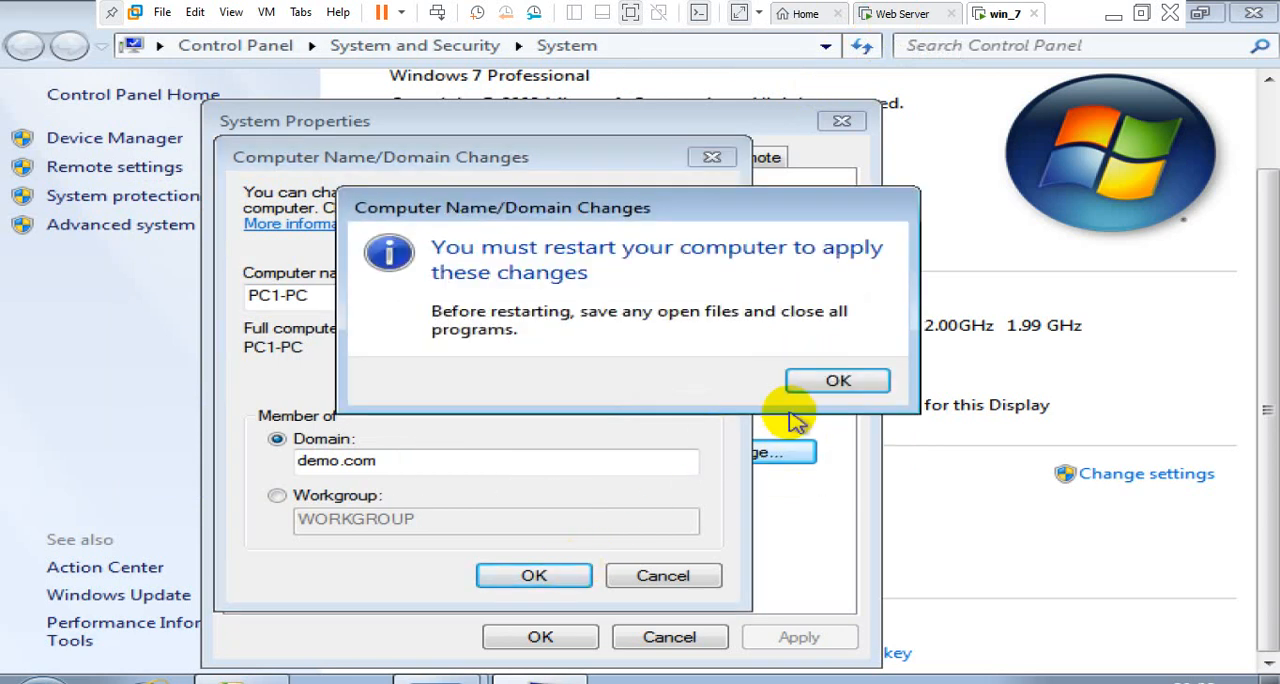
{"action": "left_click", "coordinate": [838, 381]}
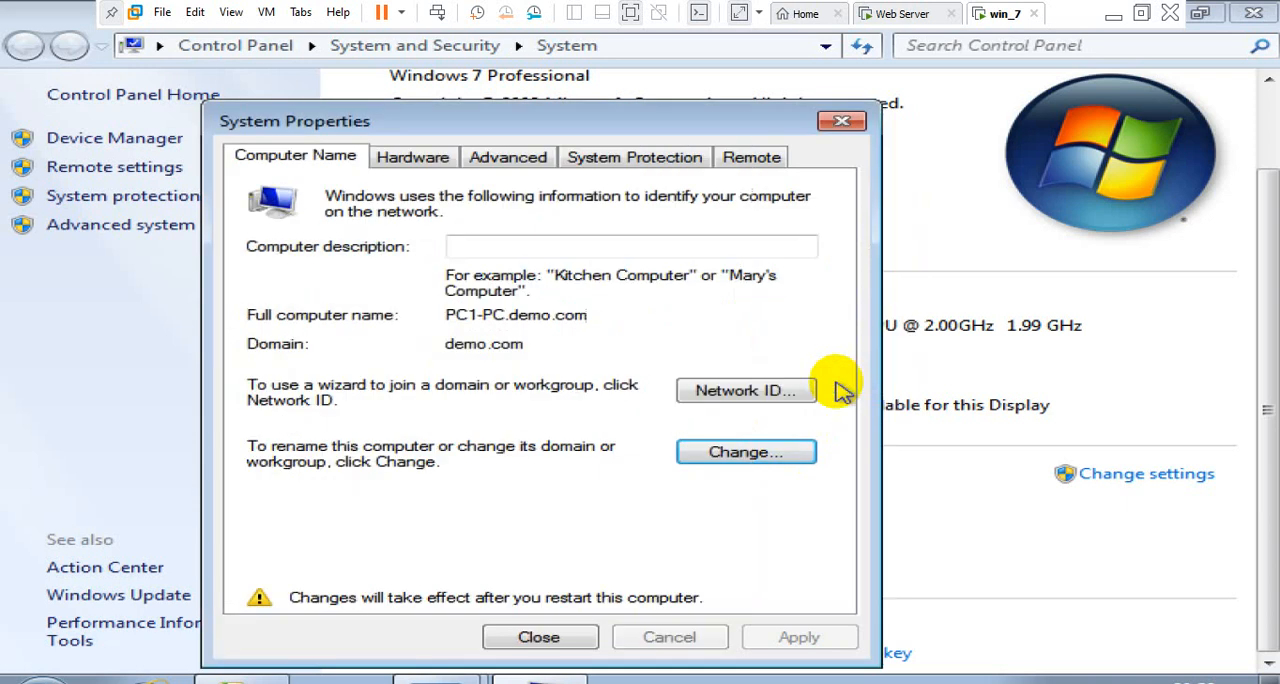
{"action": "left_click", "coordinate": [563, 647]}
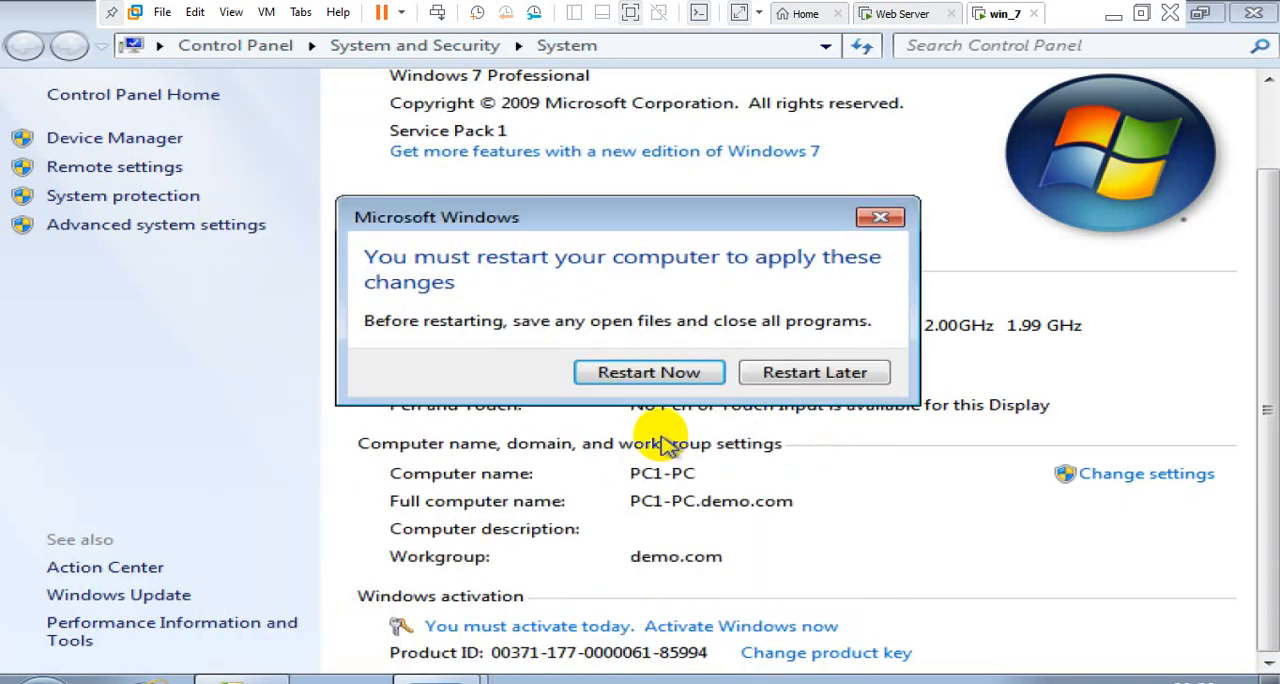
{"action": "left_click", "coordinate": [660, 373]}
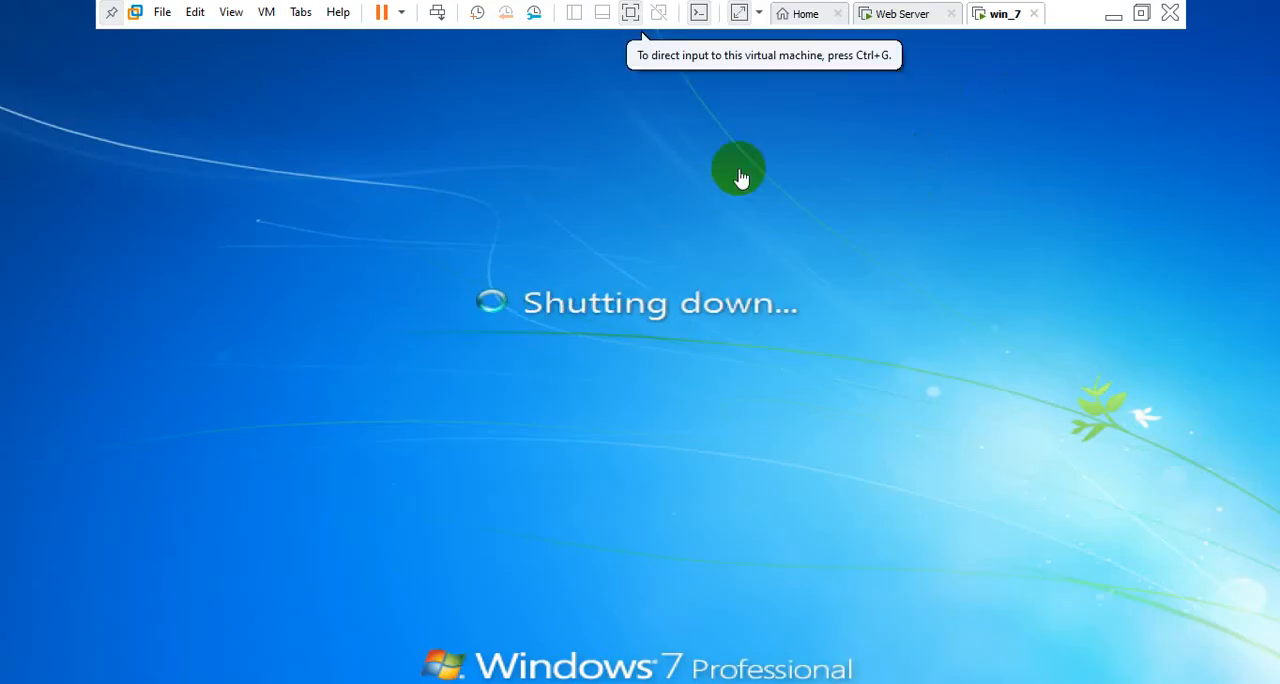
Switch to the Web Server VM and close the finished Add Roles and Features Wizard
{"action": "left_click", "coordinate": [905, 14]}
{"action": "left_click", "coordinate": [716, 247]}
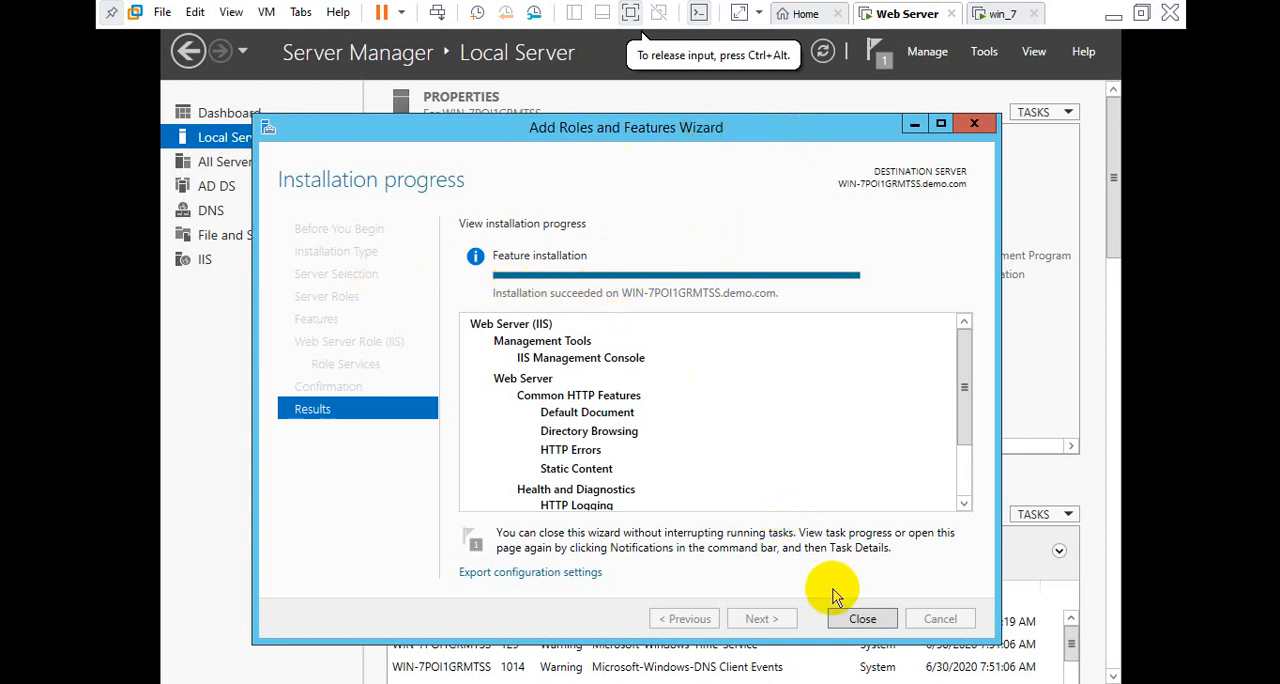
{"action": "left_click", "coordinate": [863, 620]}
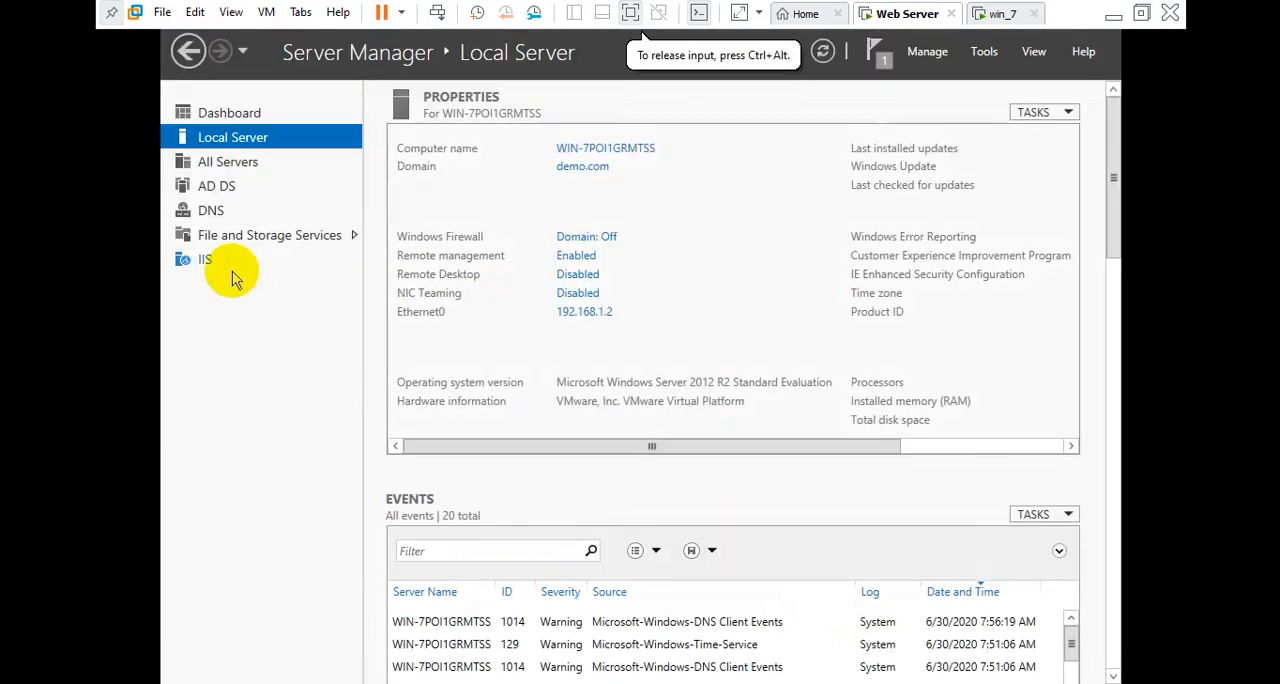
Review the IIS, AD DS and DNS pages in Server Manager and return to the Local Server page
{"action": "left_click", "coordinate": [204, 260]}
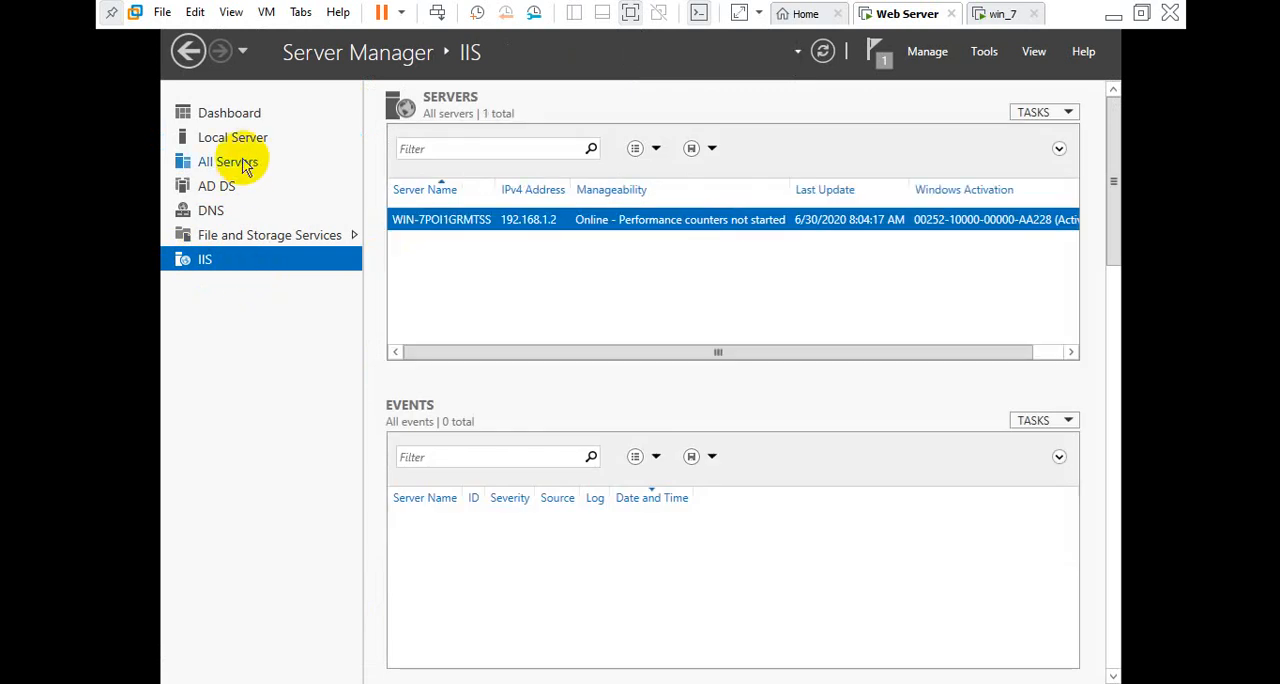
{"action": "left_click", "coordinate": [222, 188]}
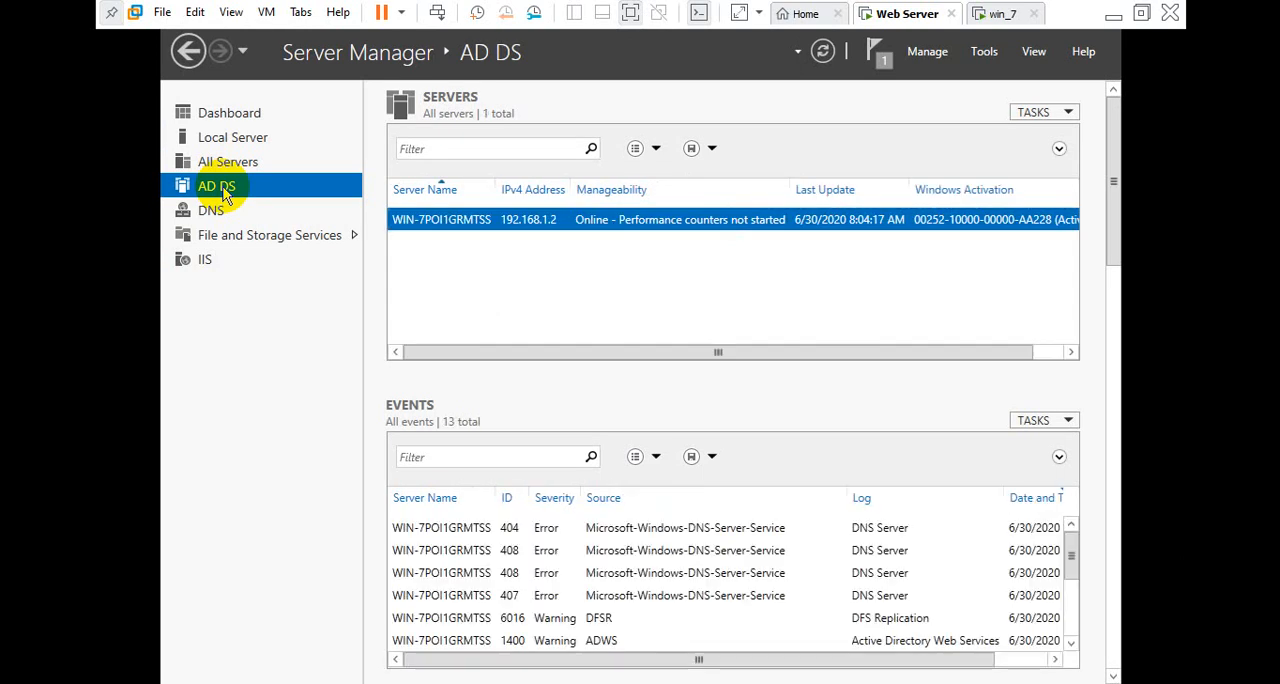
{"action": "left_click", "coordinate": [213, 218]}
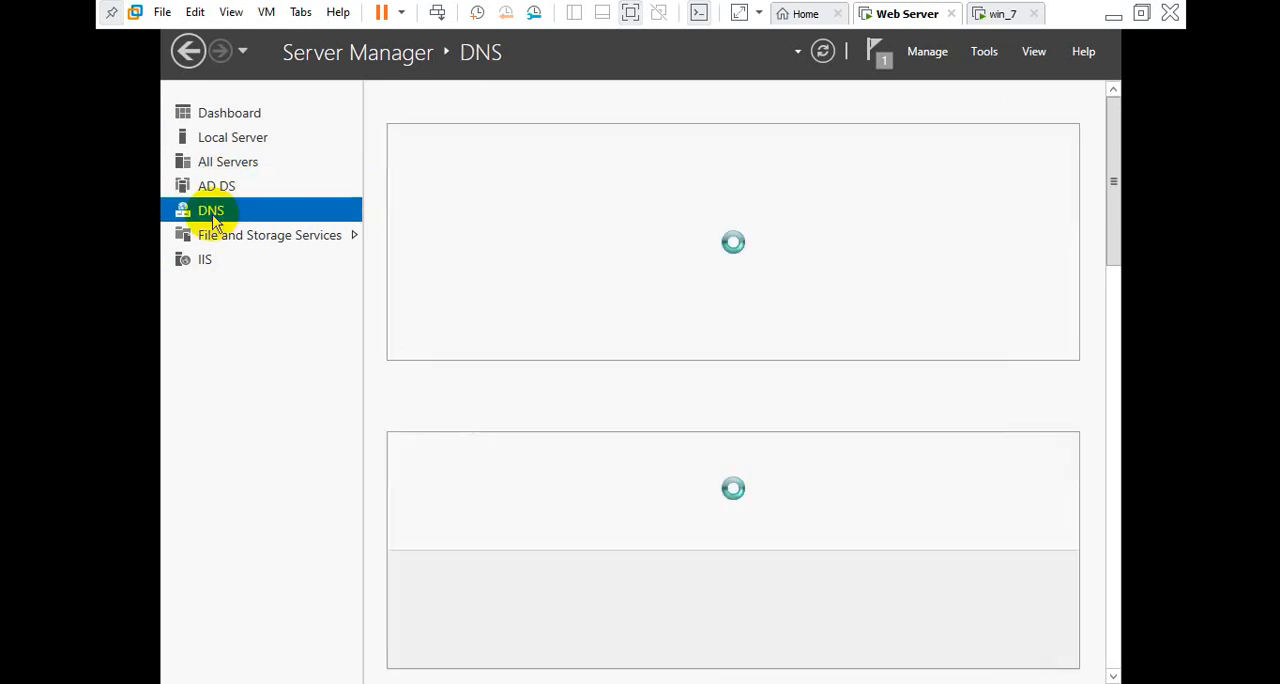
{"action": "left_click", "coordinate": [252, 143]}
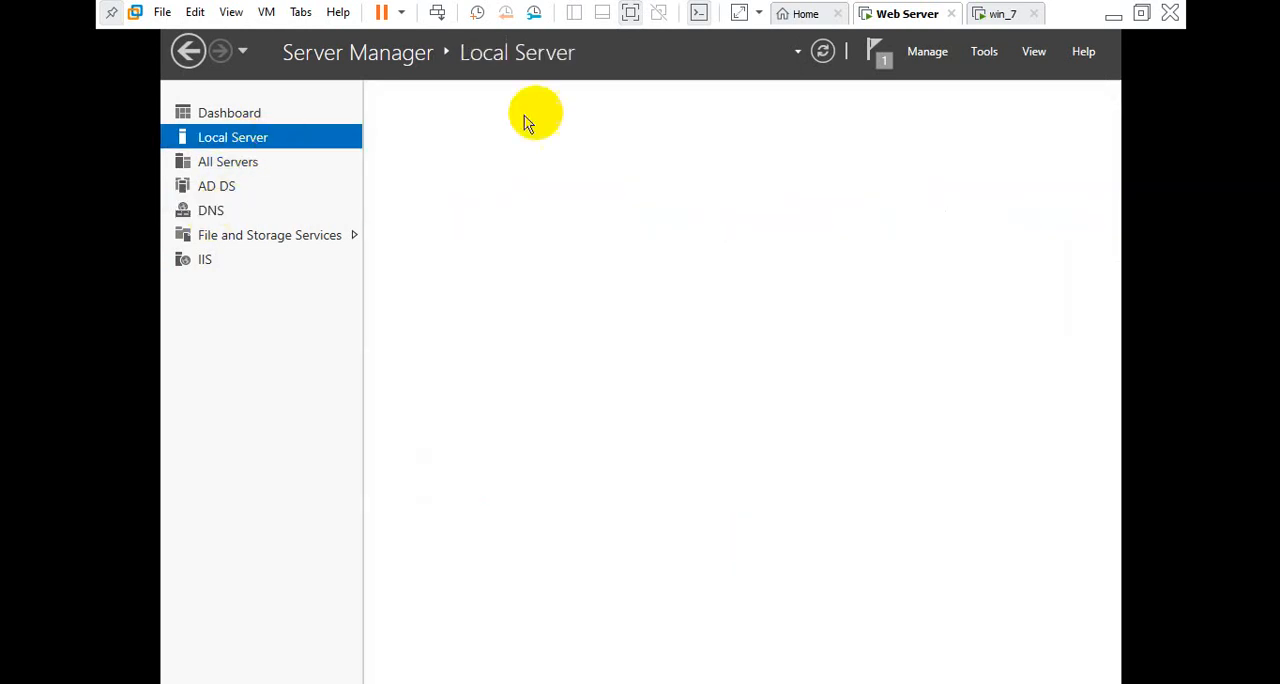
Launch Active Directory Users and Computers on the server, and check the win_7 VM's restart progress before returning to the server
{"action": "left_click", "coordinate": [985, 52]}
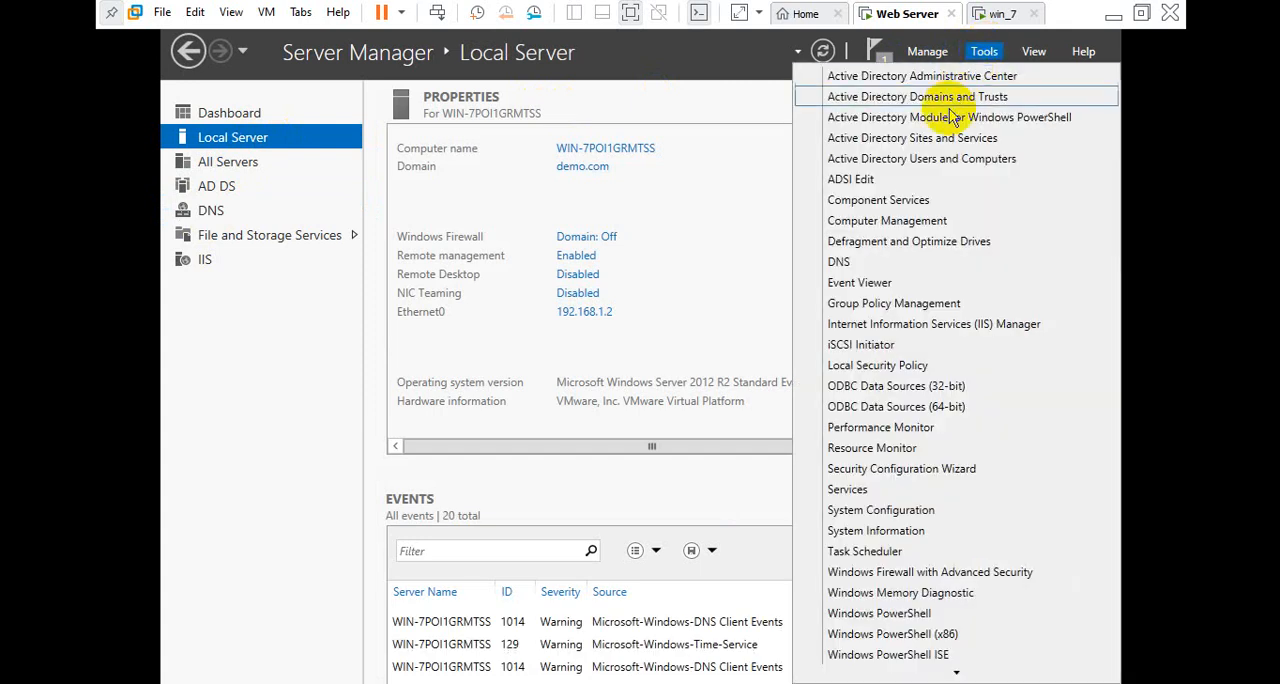
{"action": "left_click", "coordinate": [948, 160]}
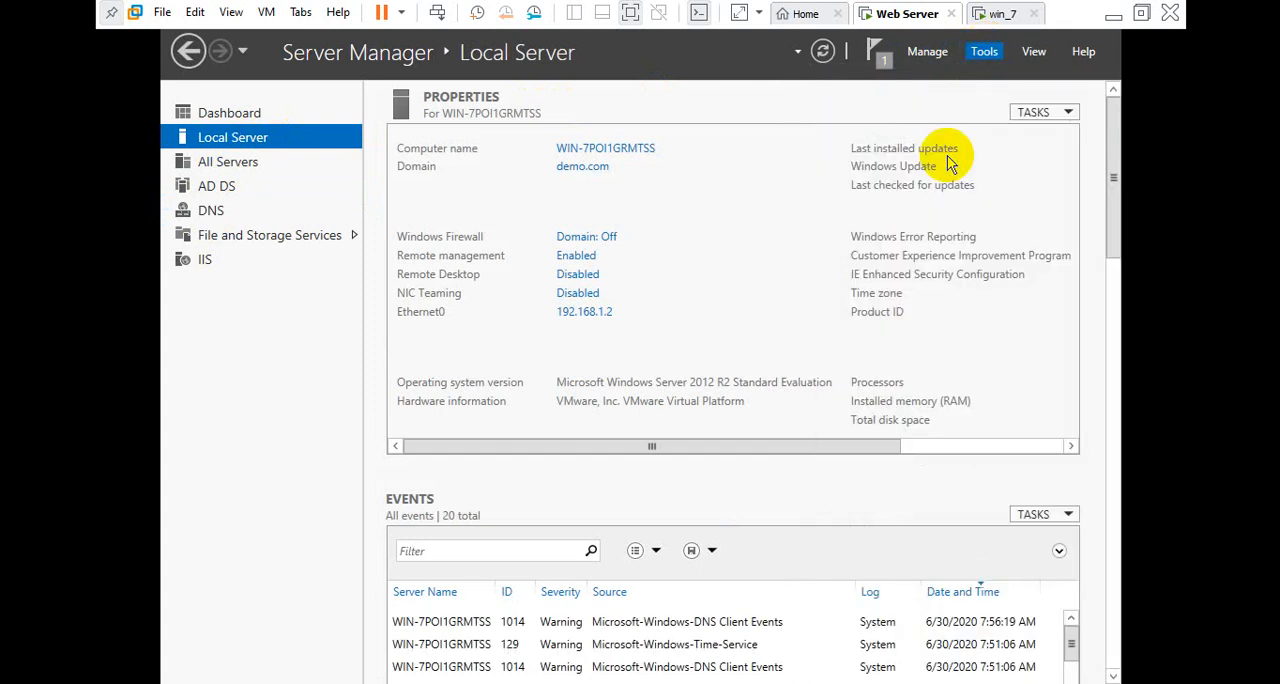
{"action": "left_click", "coordinate": [1000, 12]}
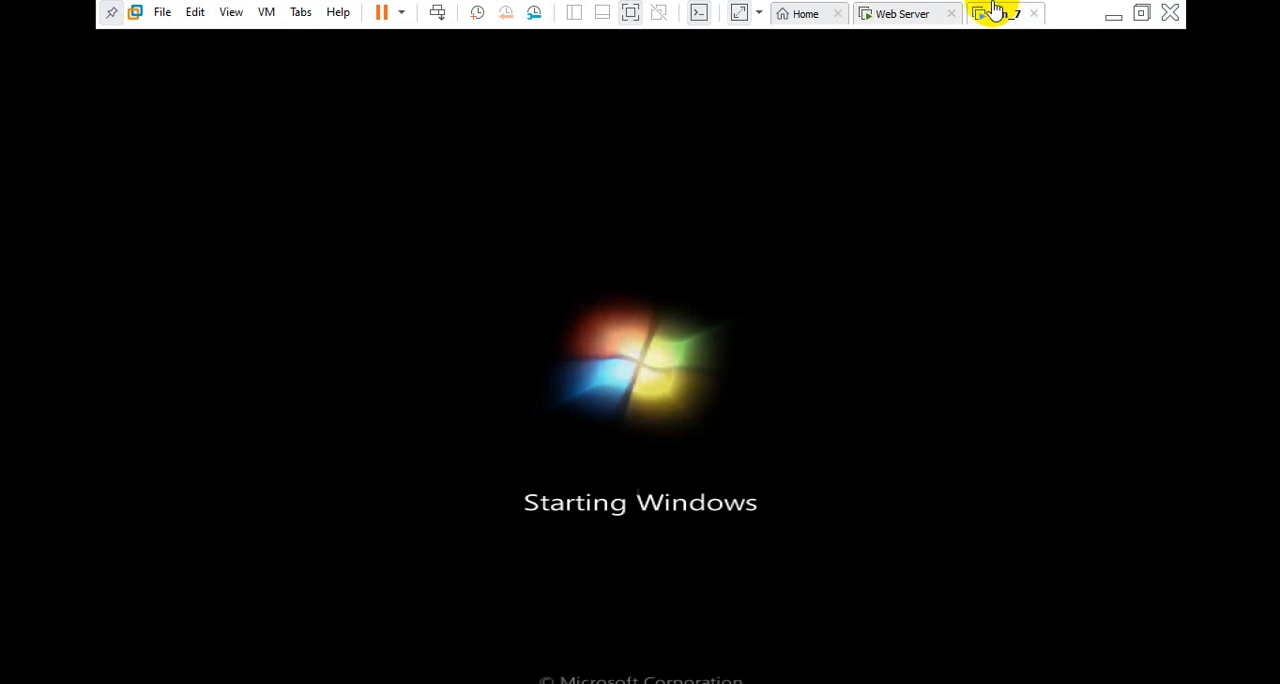
{"action": "left_click", "coordinate": [940, 12]}
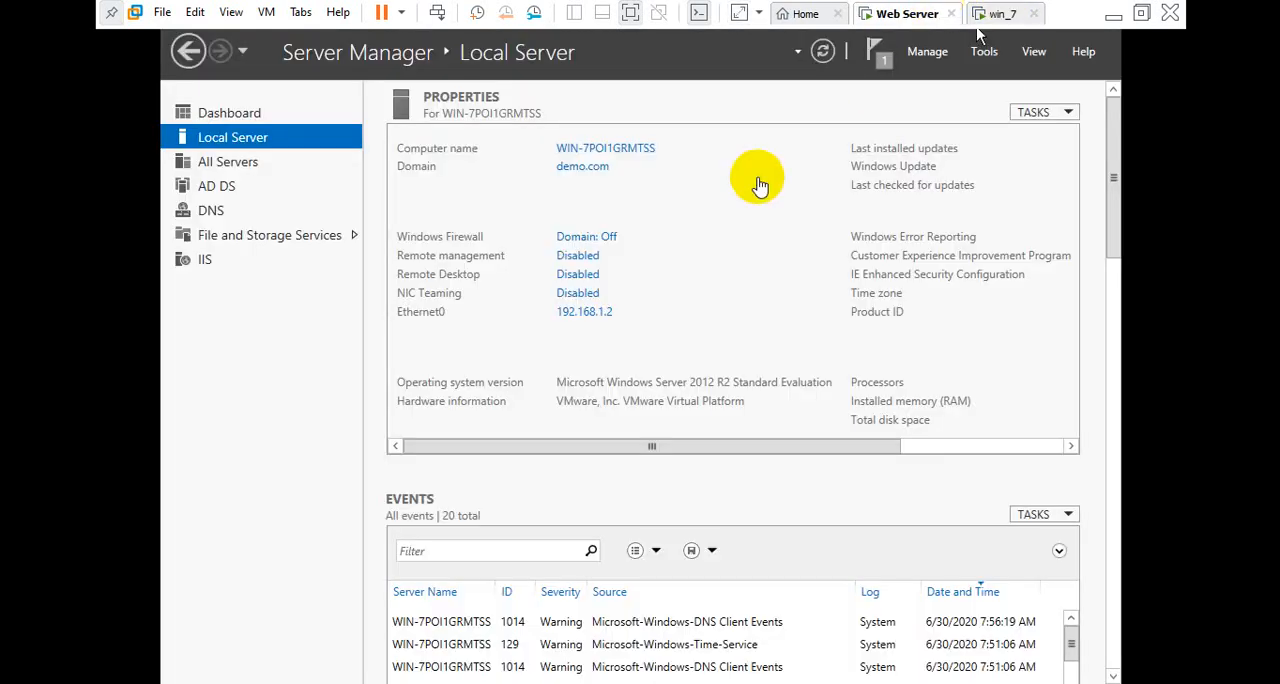
{"action": "left_click", "coordinate": [731, 214]}
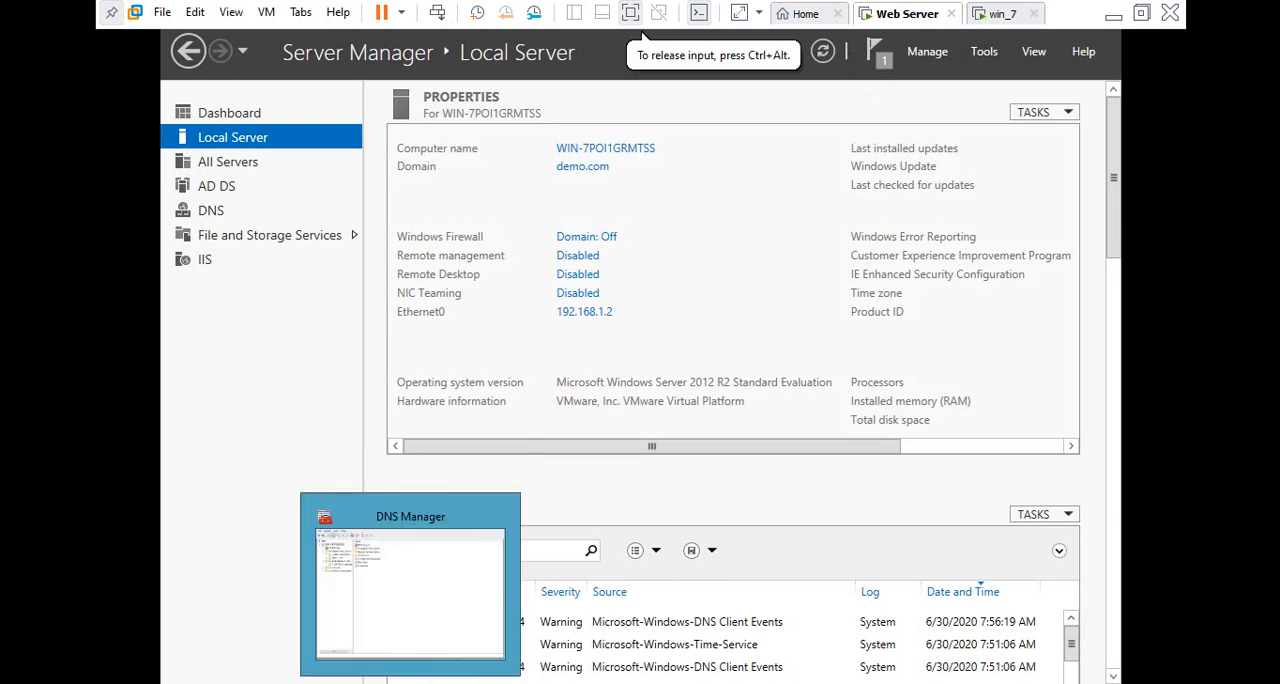
Close the DNS Manager window and dismiss the Run dialog without running anything
{"action": "left_click", "coordinate": [410, 680]}
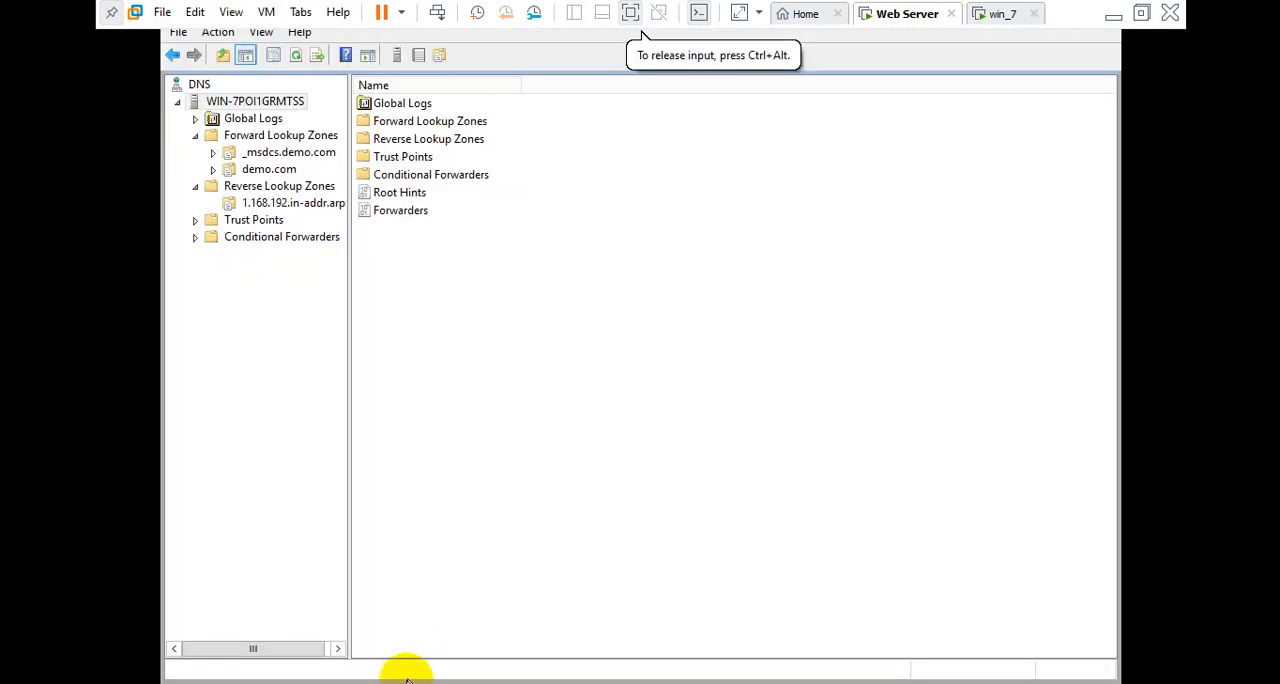
{"action": "mouse_move", "coordinate": [407, 680]}
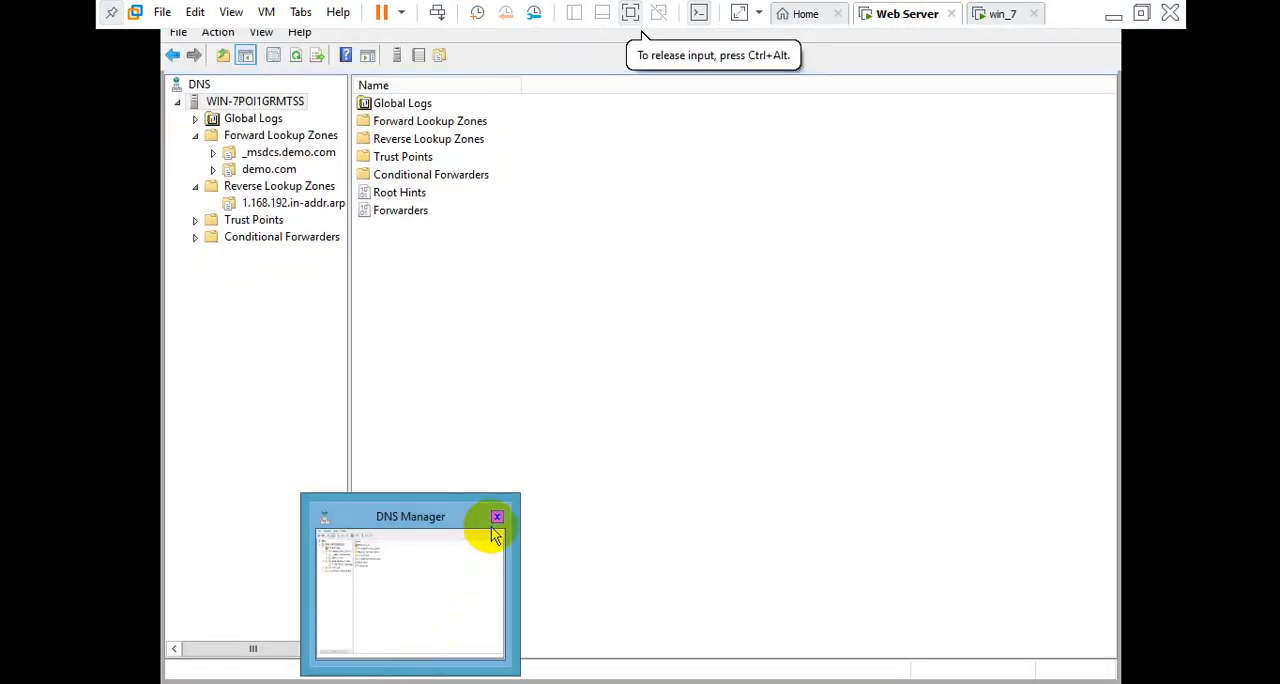
{"action": "key", "text": "super+r"}
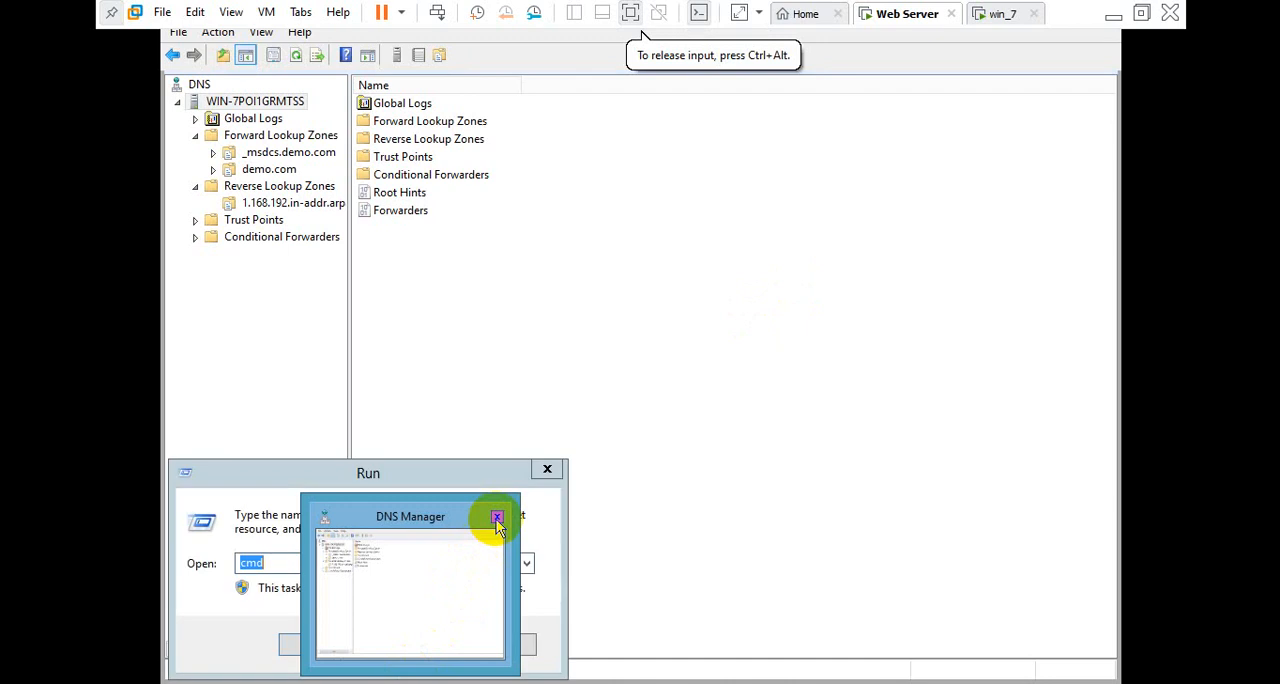
{"action": "left_click", "coordinate": [497, 518]}
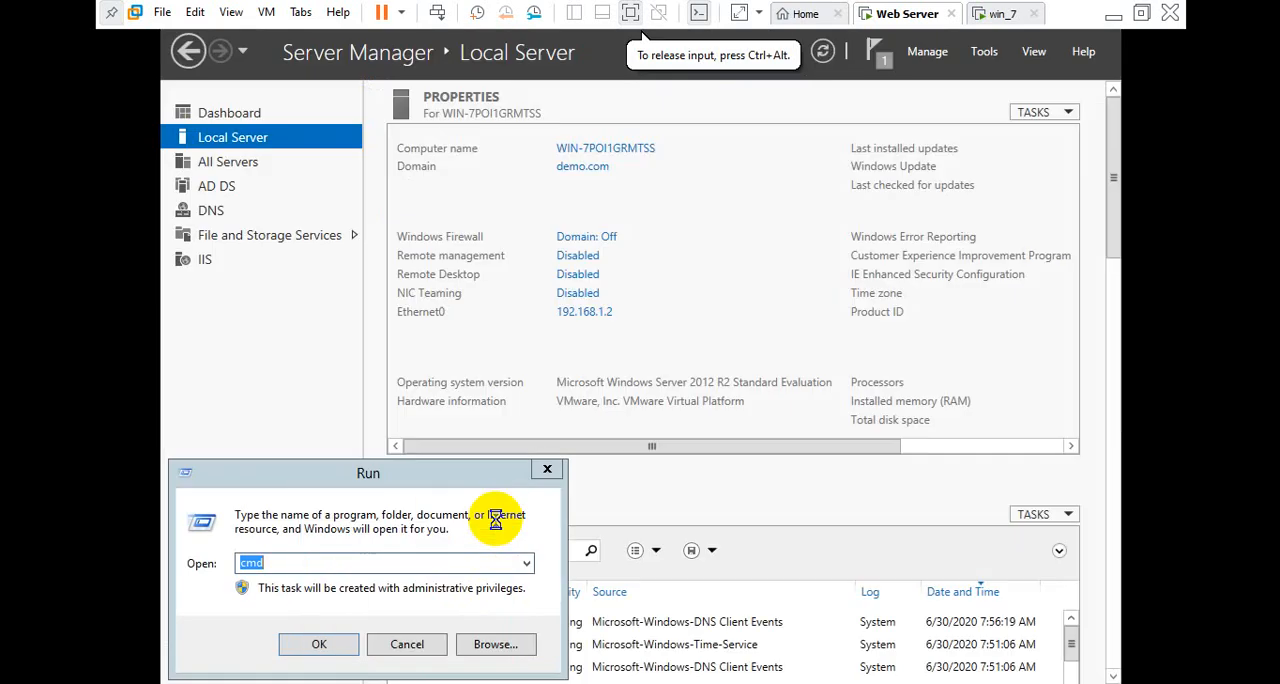
{"action": "left_click", "coordinate": [548, 471]}
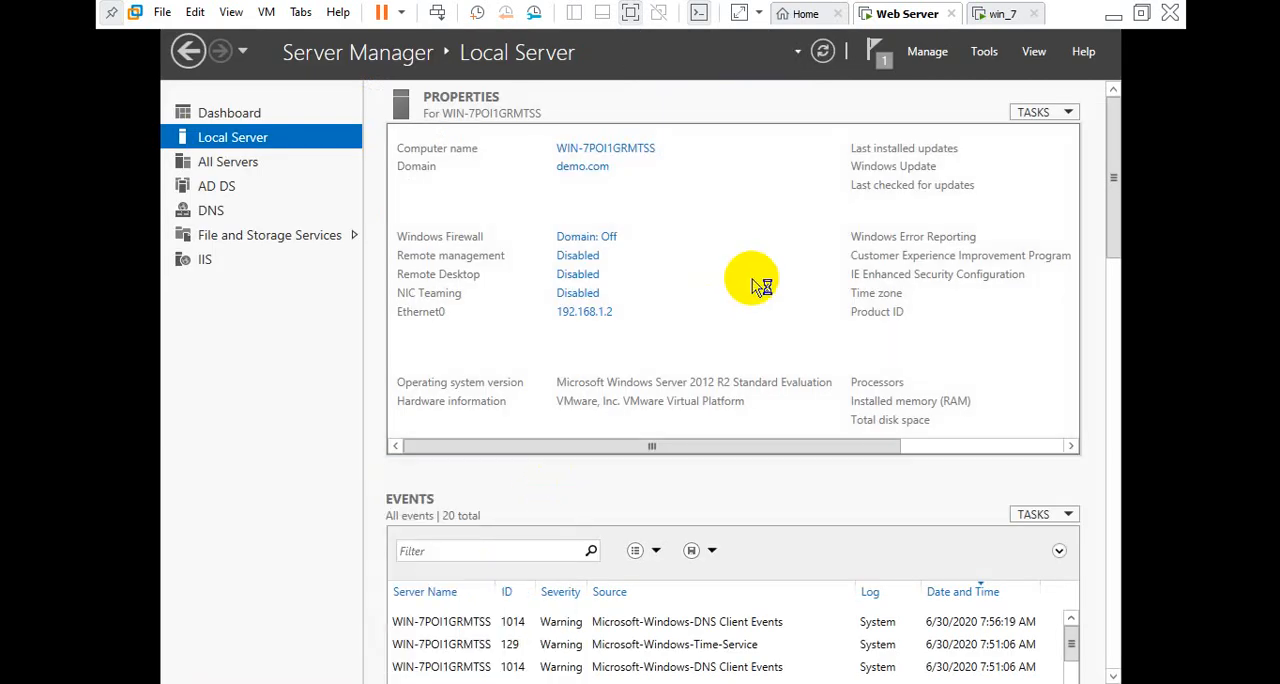
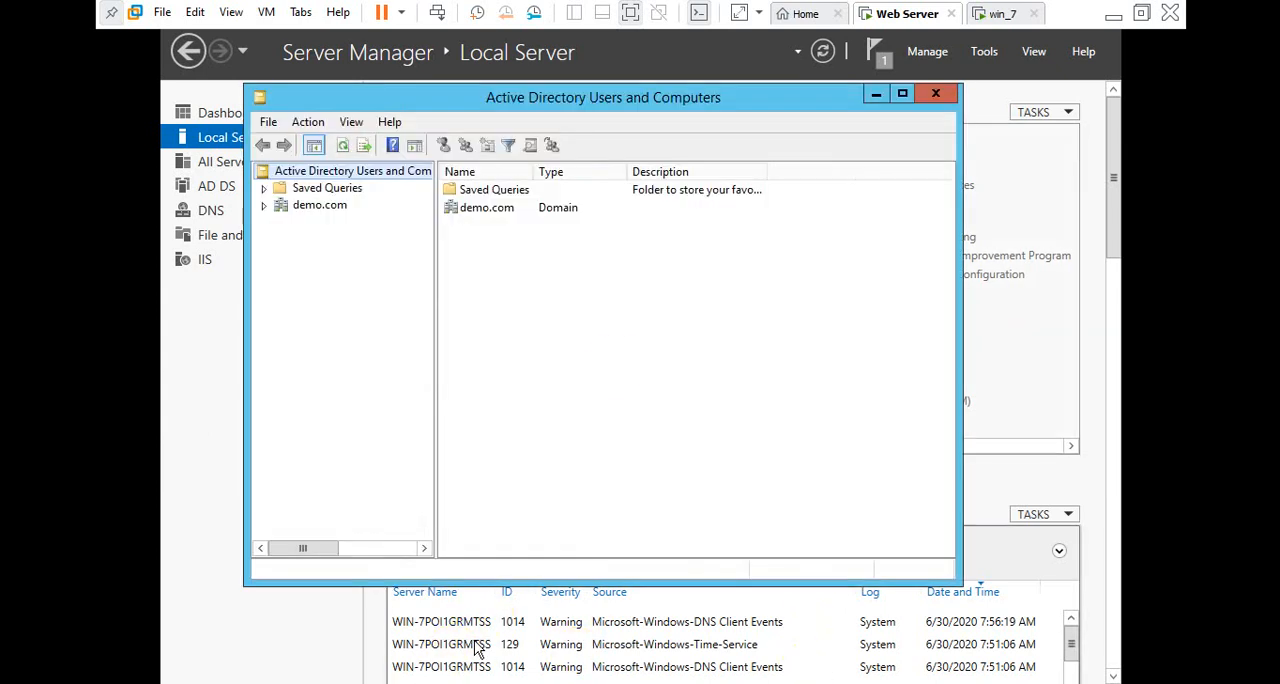
Maximize the Active Directory Users and Computers window, open demo.com's Users container, and check the win_7 VM before returning to the server
{"action": "left_click", "coordinate": [905, 93]}
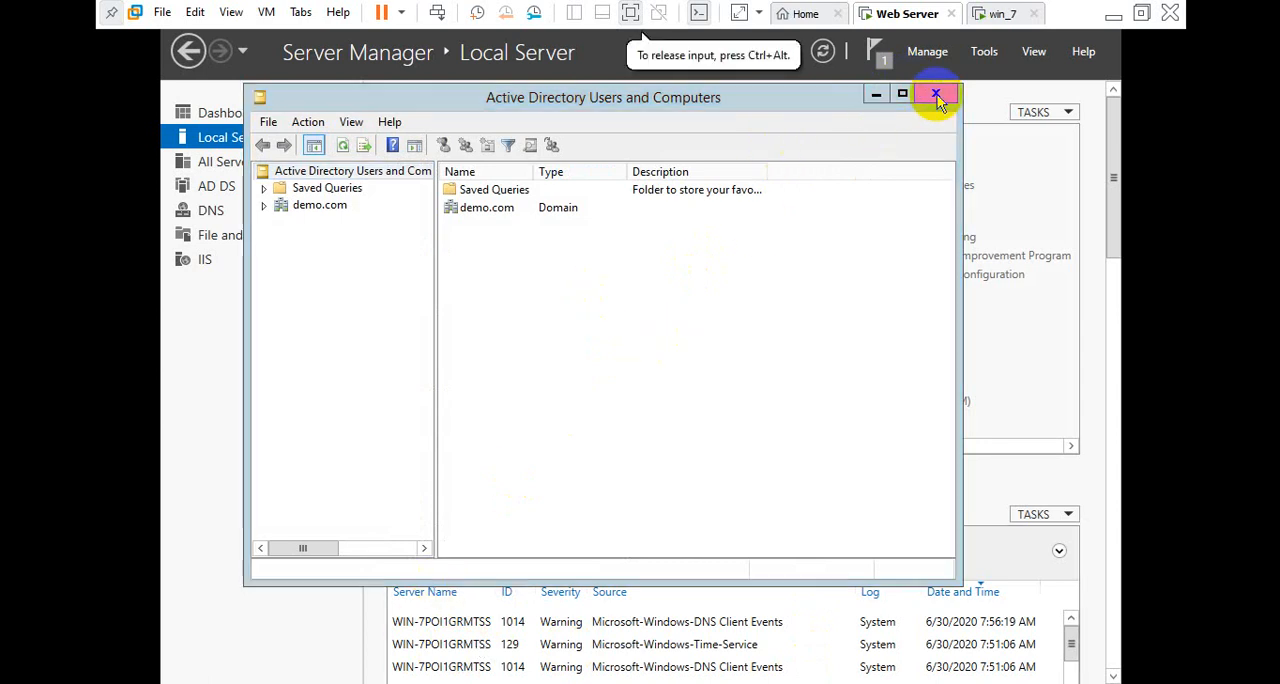
{"action": "left_click", "coordinate": [755, 232]}
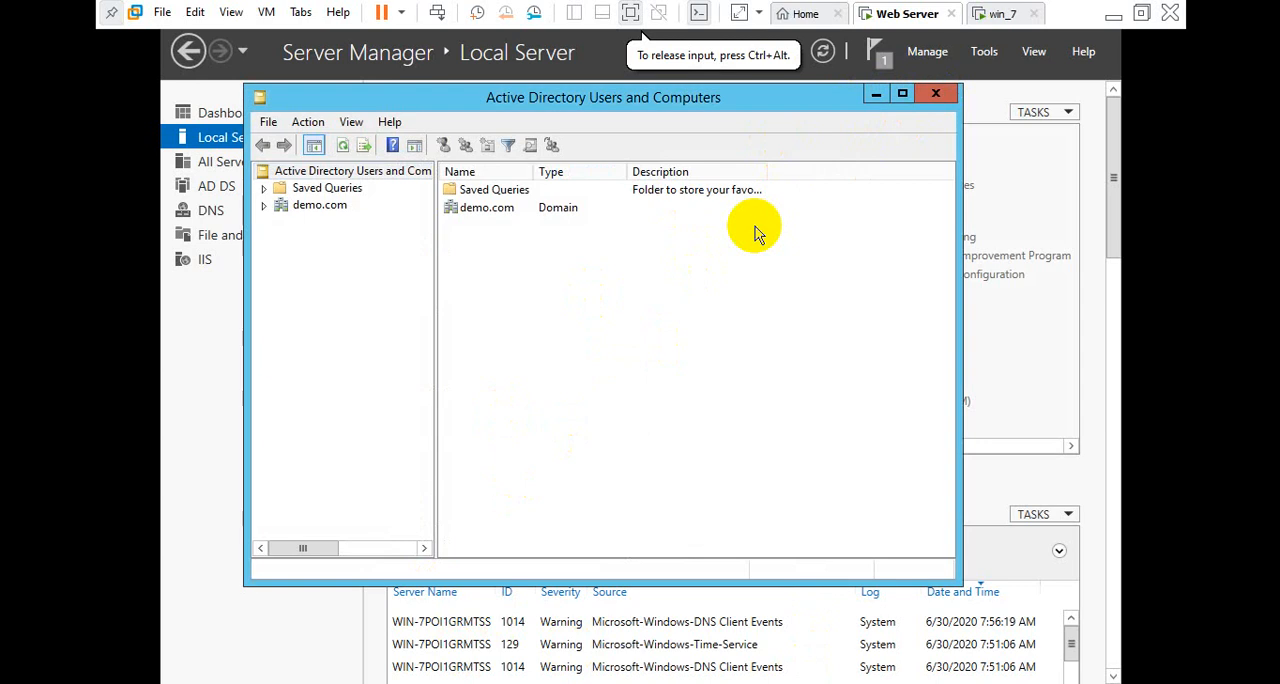
{"action": "left_click", "coordinate": [903, 96]}
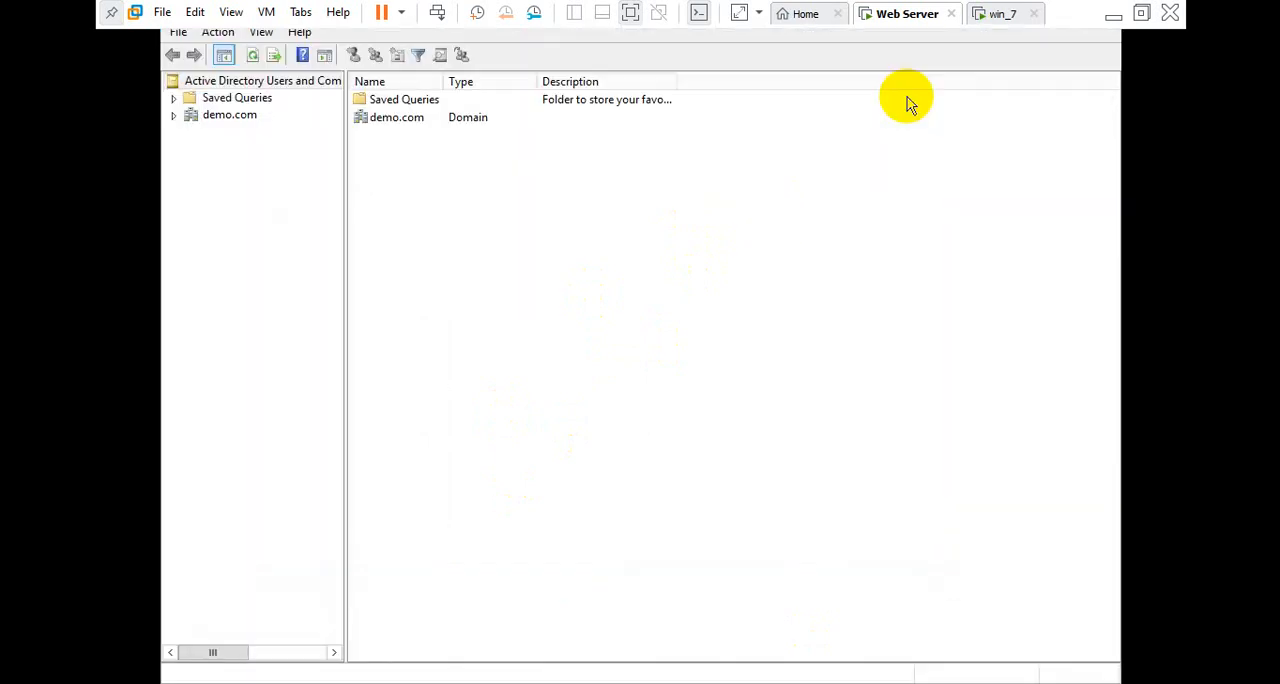
{"action": "left_click", "coordinate": [174, 116]}
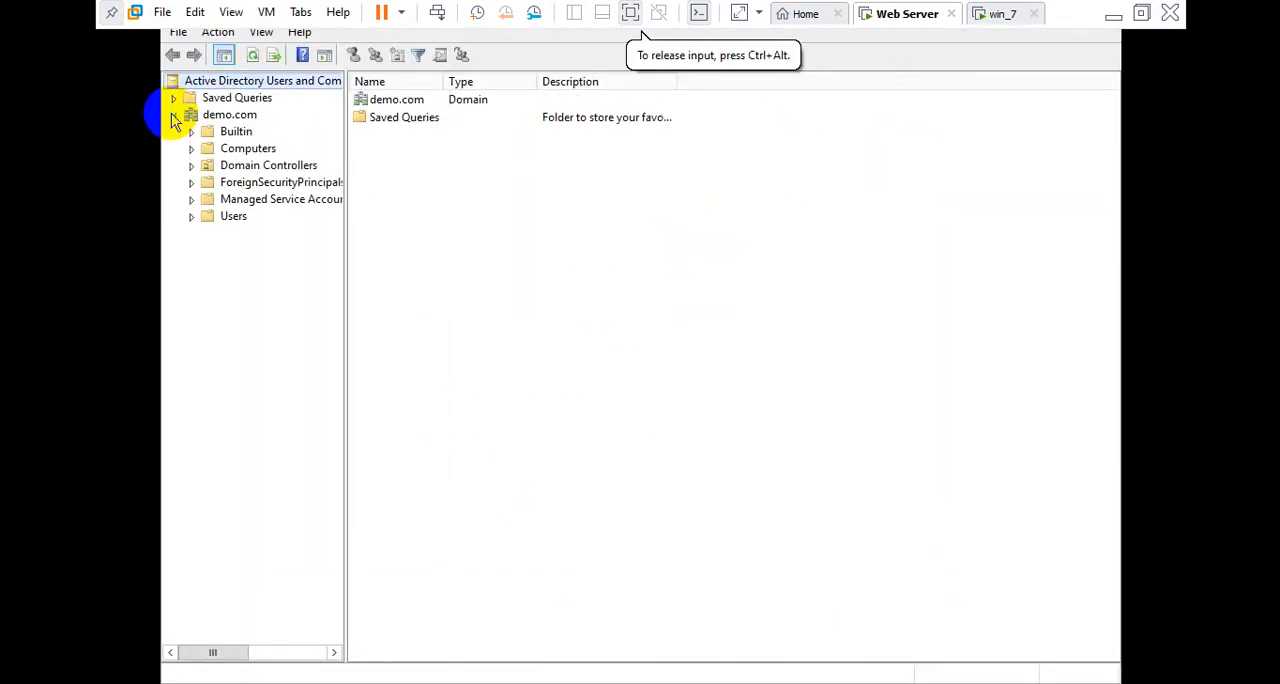
{"action": "left_click", "coordinate": [232, 217]}
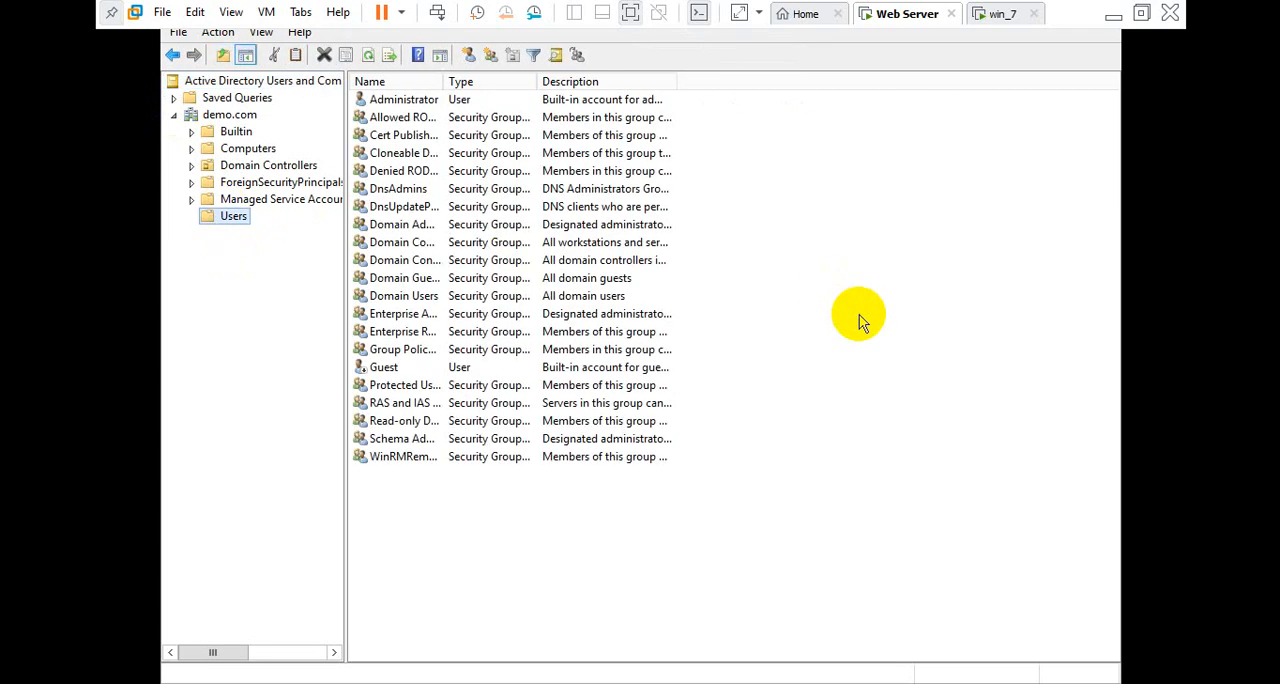
{"action": "left_click", "coordinate": [1007, 10]}
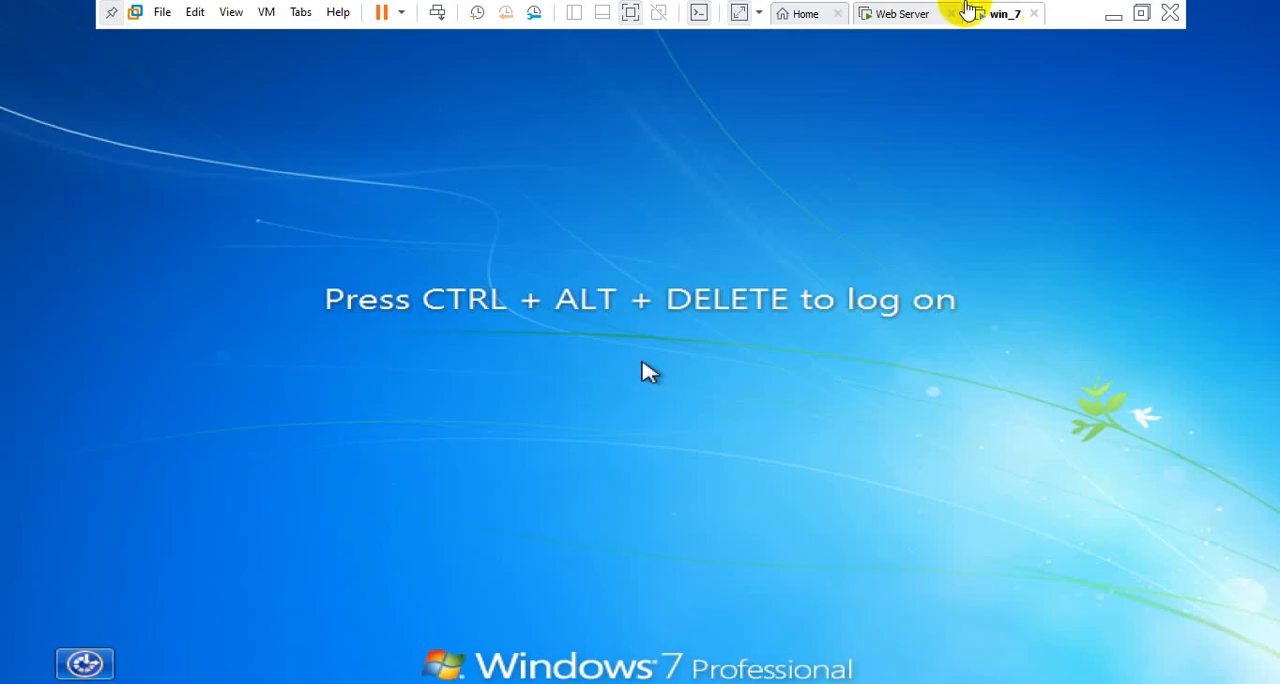
{"action": "left_click", "coordinate": [910, 12]}
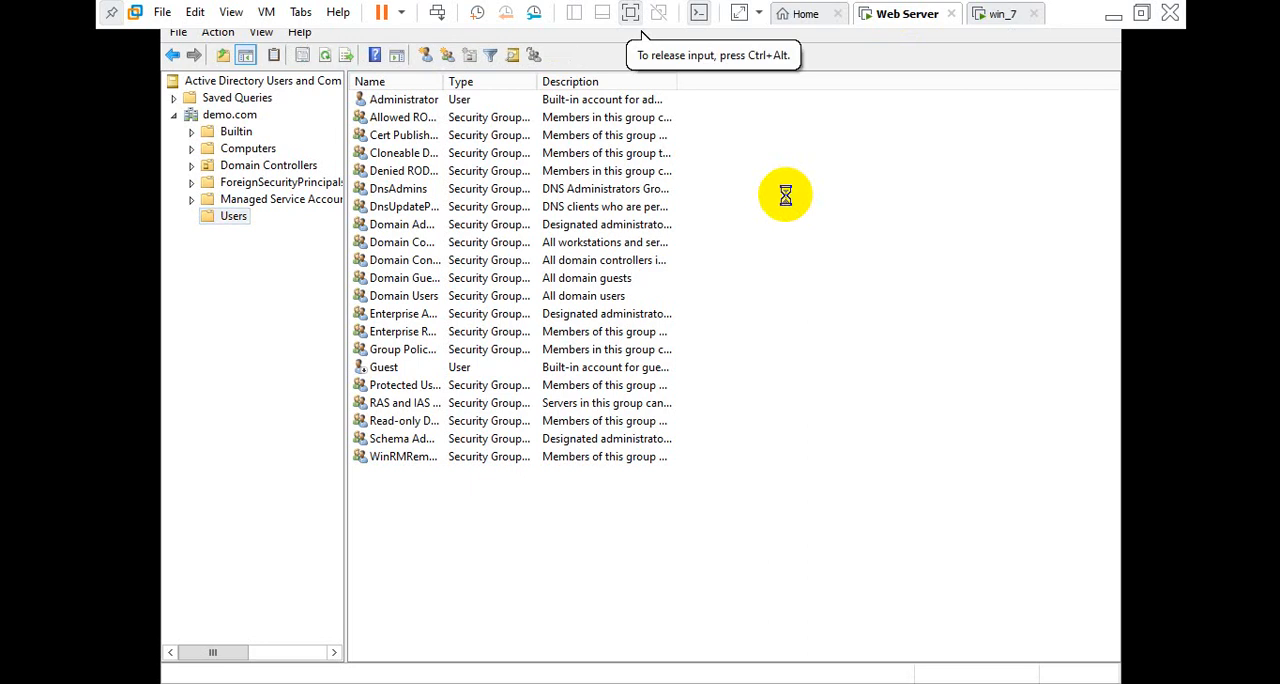
Start a new user in the Users container with first name test, last name user and logon name test at demo.com, and proceed to the password page
{"action": "right_click", "coordinate": [785, 195]}
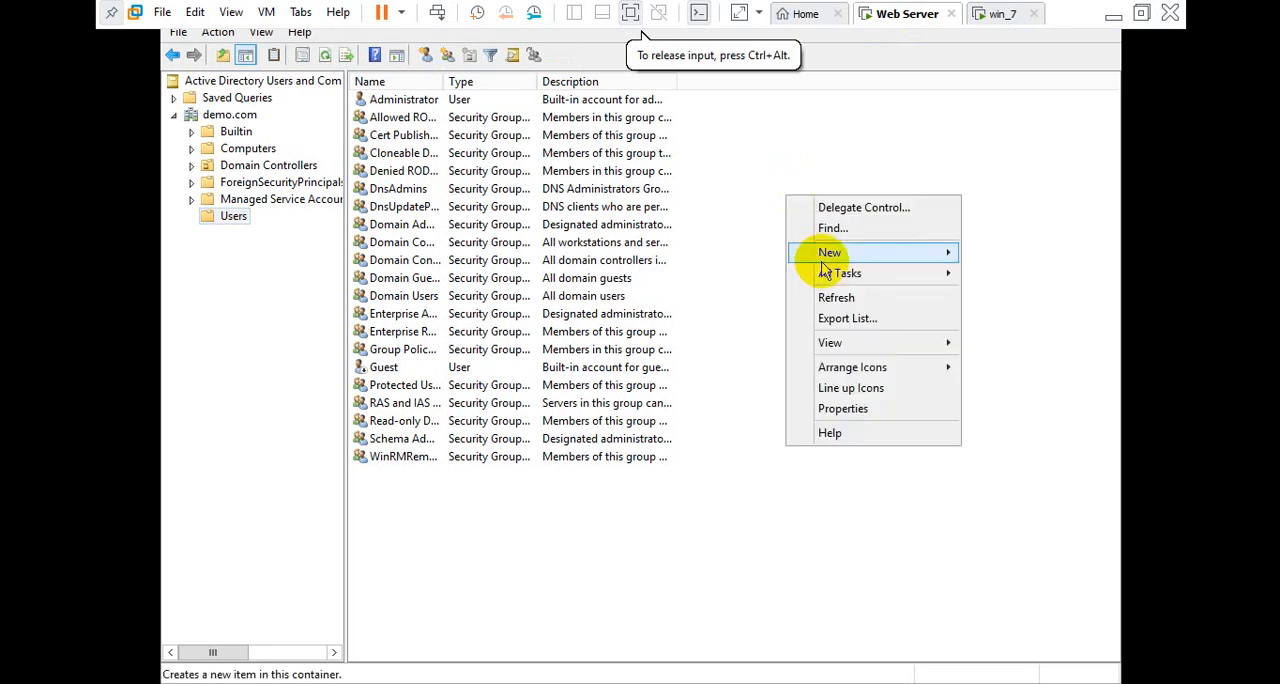
{"action": "mouse_move", "coordinate": [857, 262]}
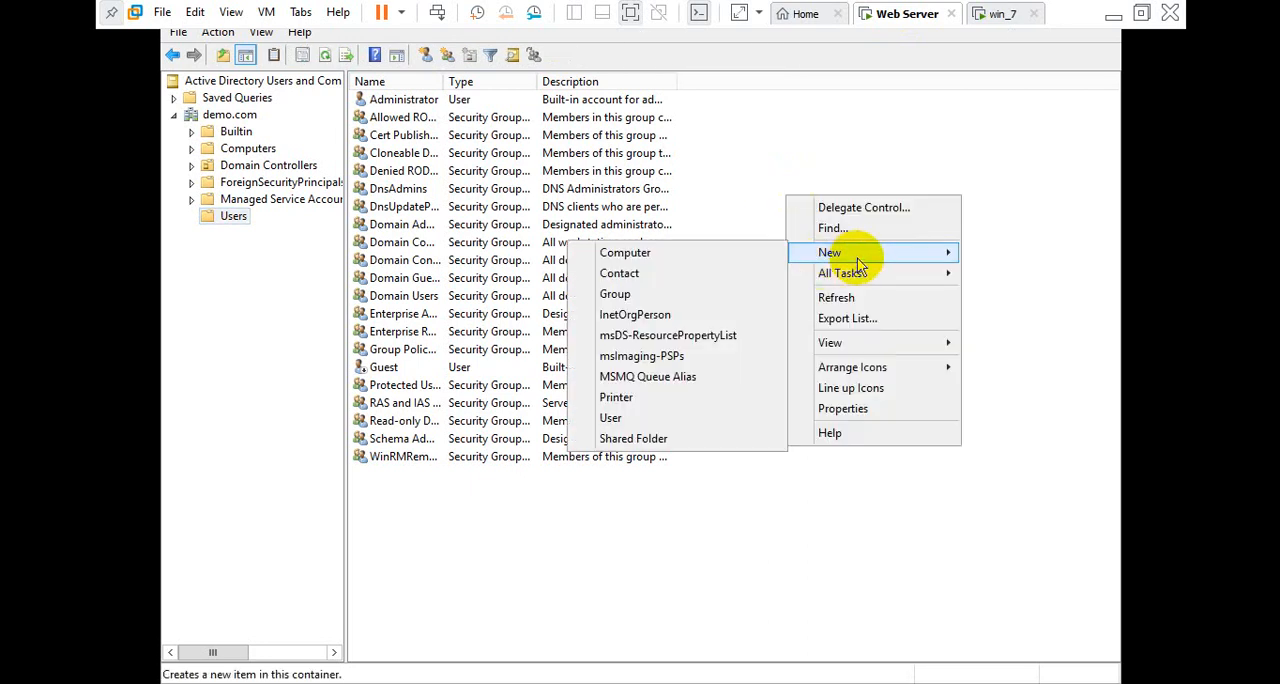
{"action": "left_click", "coordinate": [686, 420]}
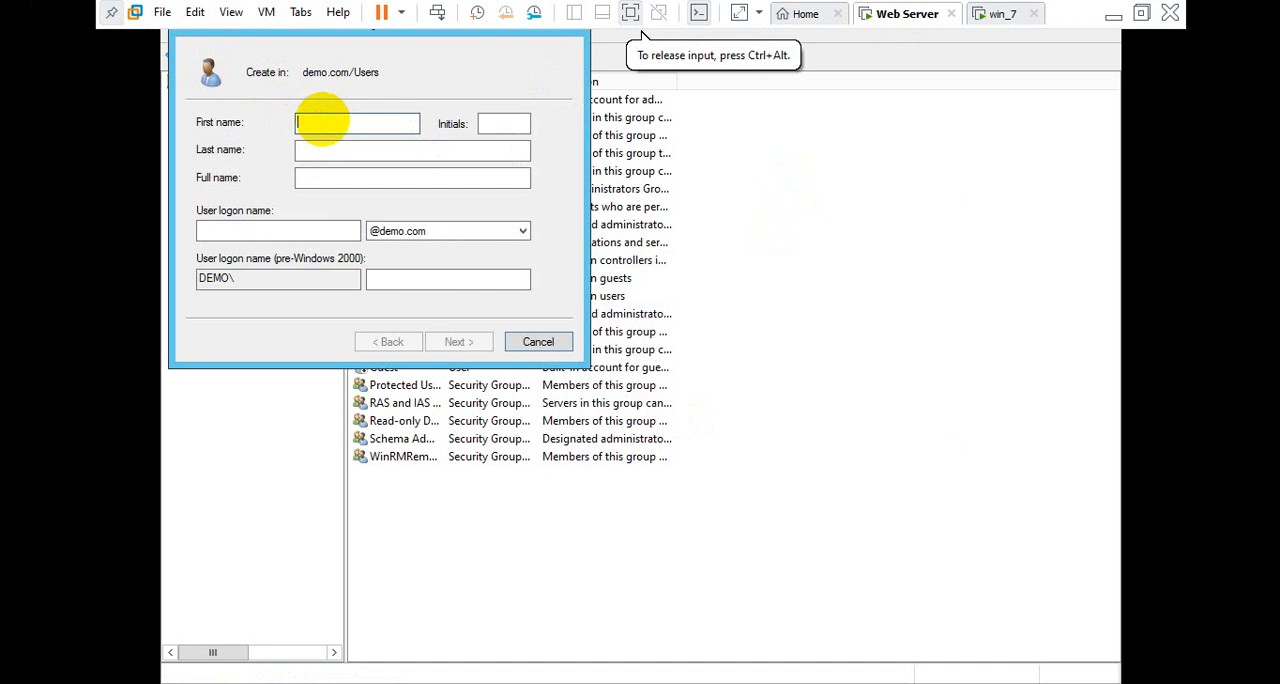
{"action": "type", "text": "test"}
{"action": "key", "text": "Tab"}
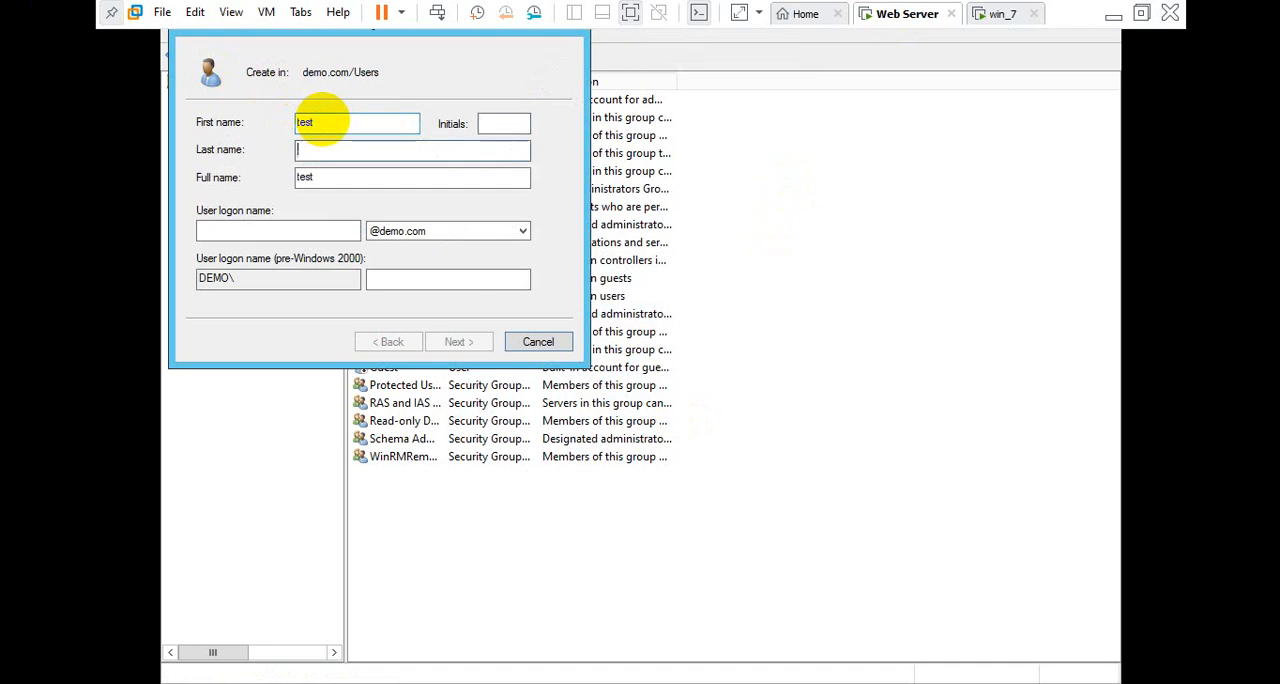
{"action": "type", "text": "user"}
{"action": "key", "text": "Tab"}
{"action": "key", "text": "Tab"}
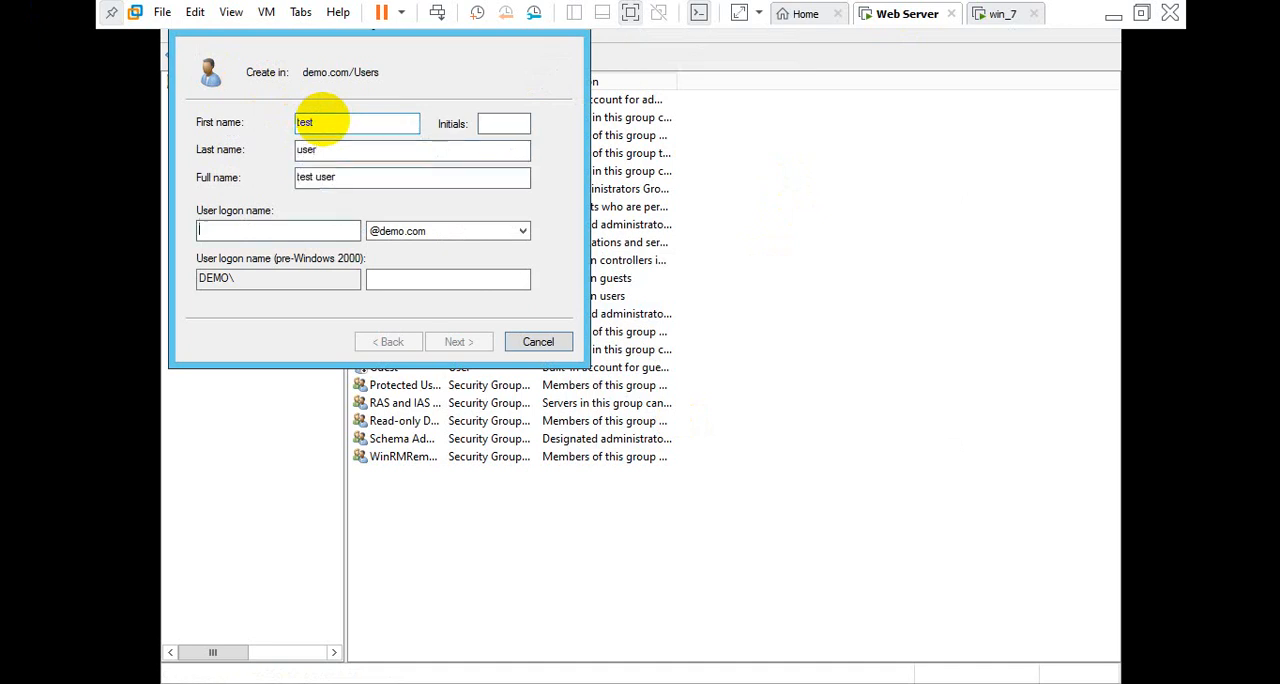
{"action": "type", "text": "test"}
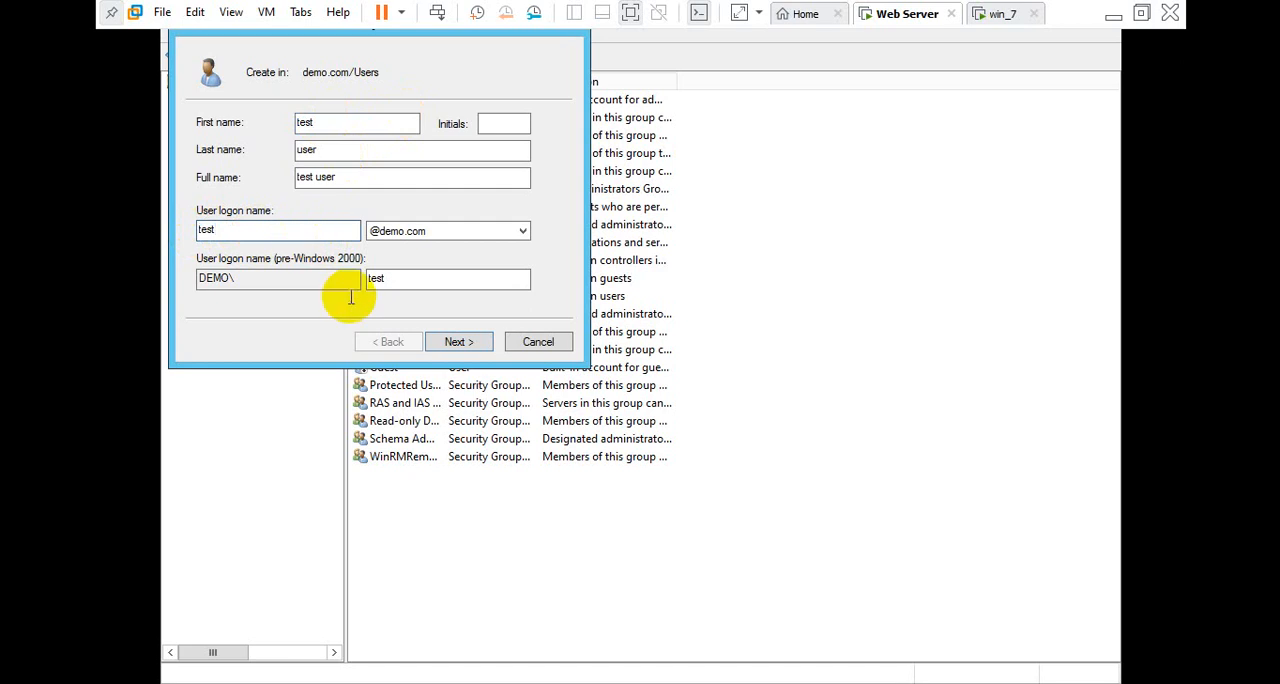
{"action": "left_click", "coordinate": [456, 343]}
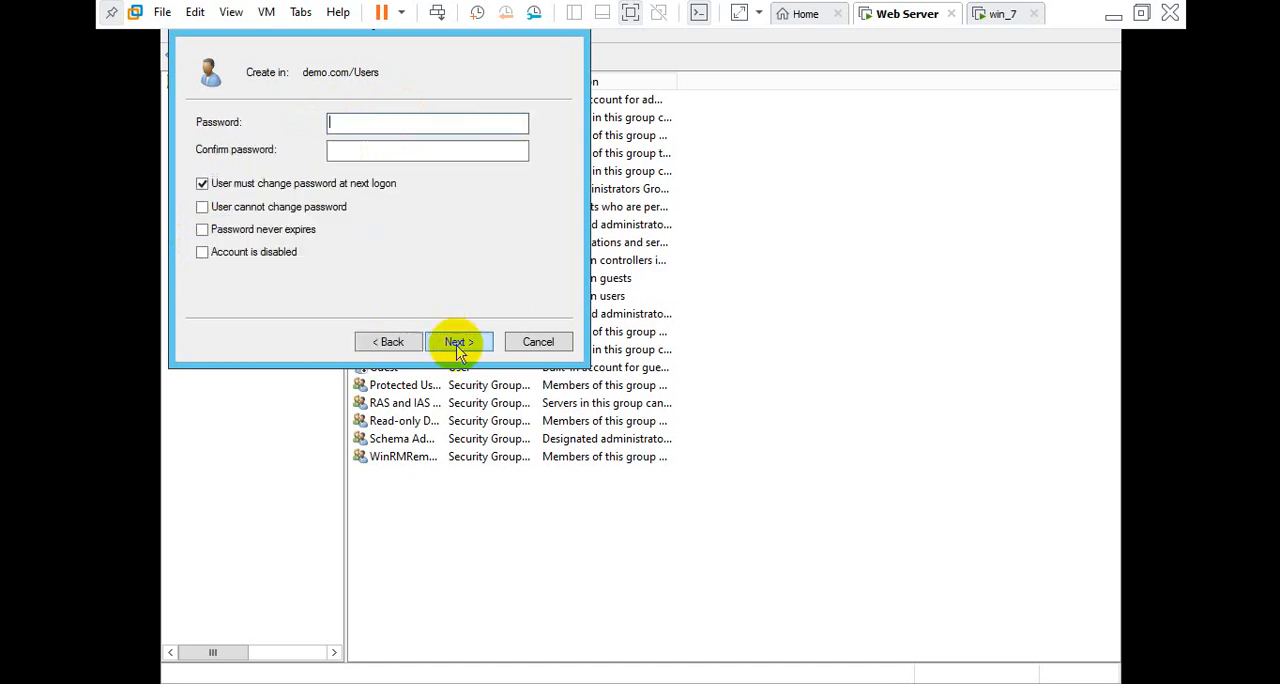
Go back to review the new user's logon names, glance at the win_7 VM, and return to the password page
{"action": "left_click", "coordinate": [411, 346]}
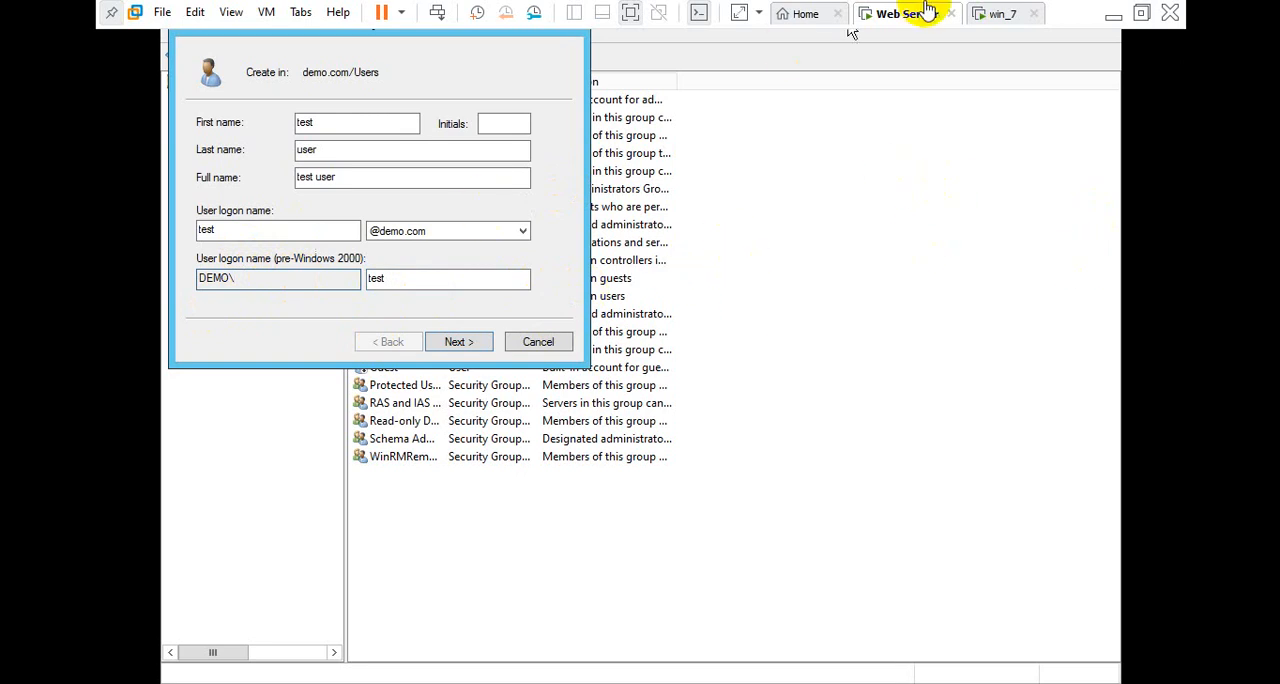
{"action": "left_click", "coordinate": [980, 12]}
{"action": "left_click", "coordinate": [888, 12]}
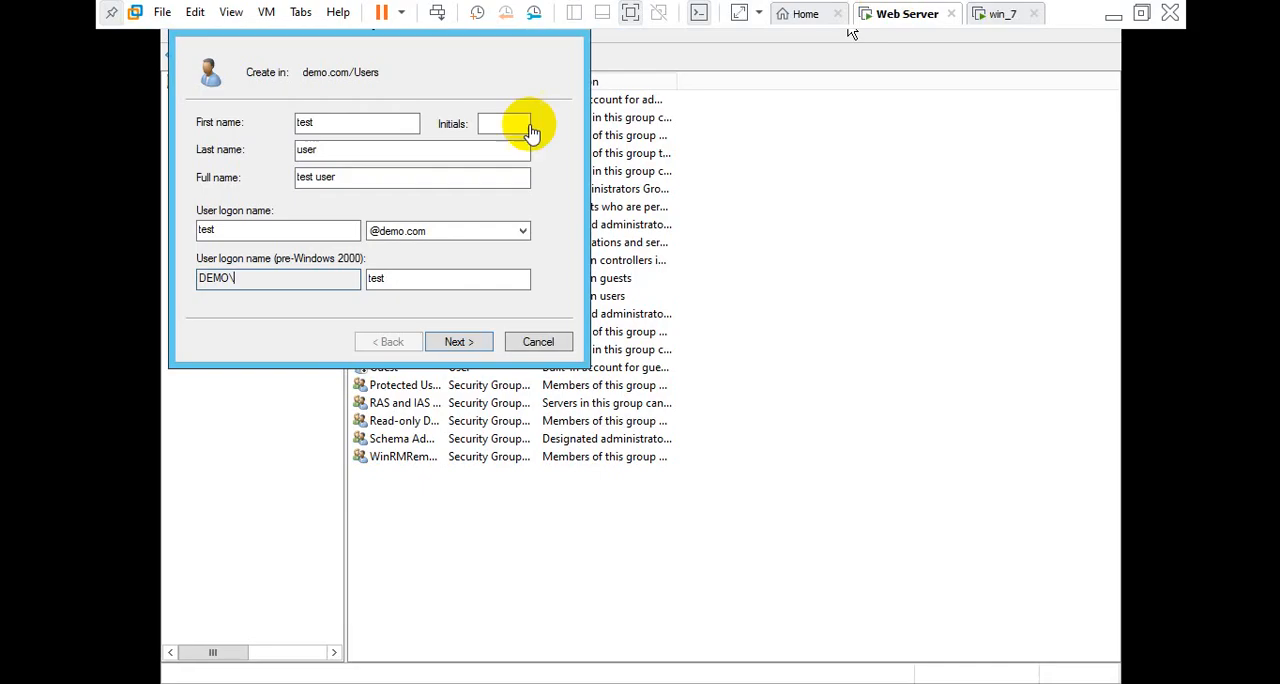
{"action": "left_click", "coordinate": [430, 277]}
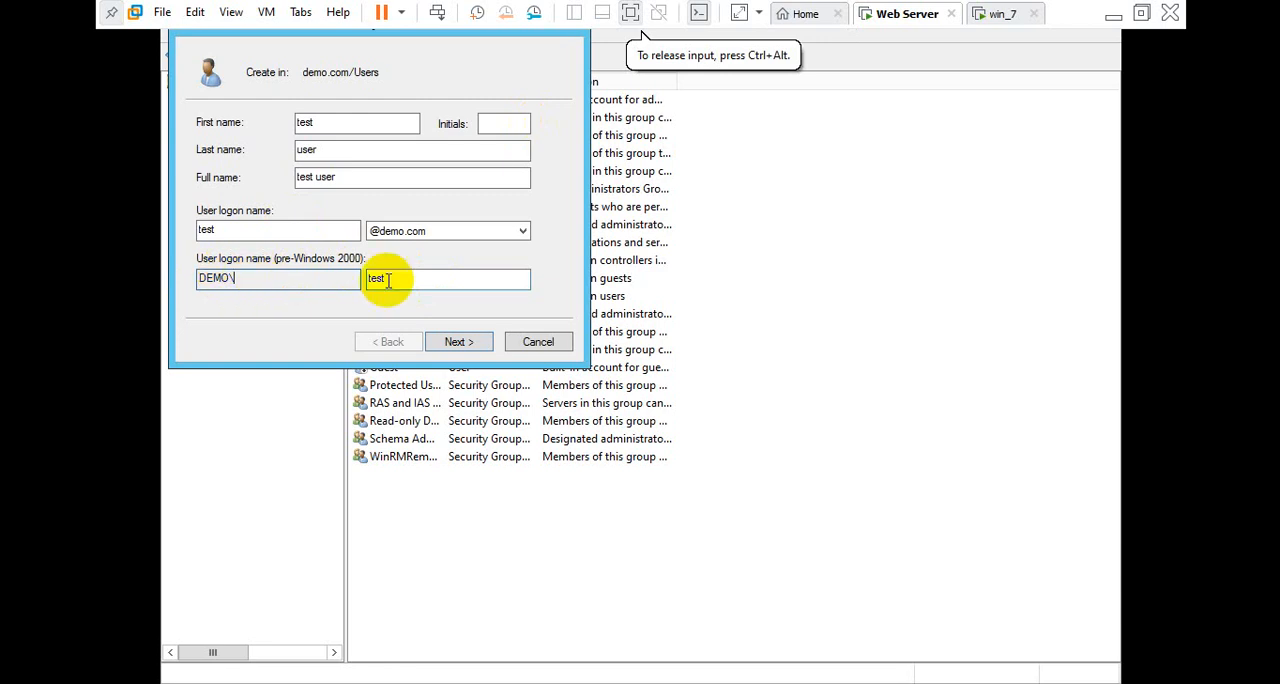
{"action": "left_click", "coordinate": [474, 343]}
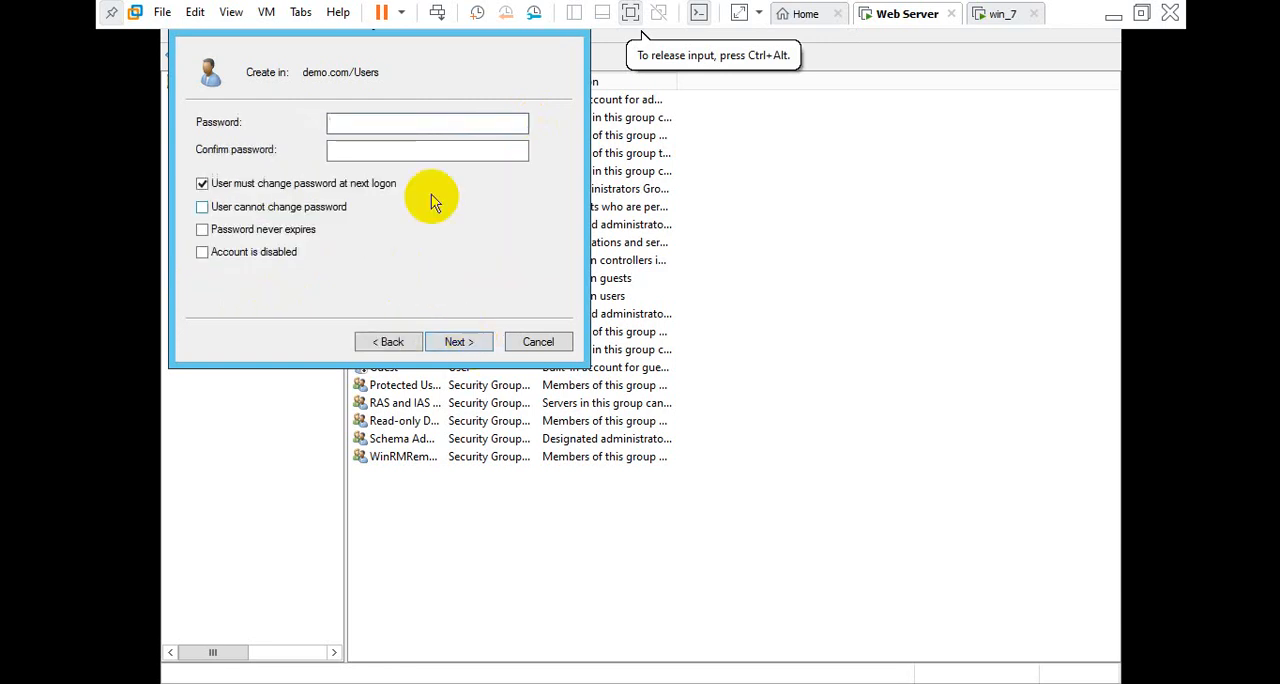
Enter and confirm the new user's account password
{"action": "type", "text": "Pa"}
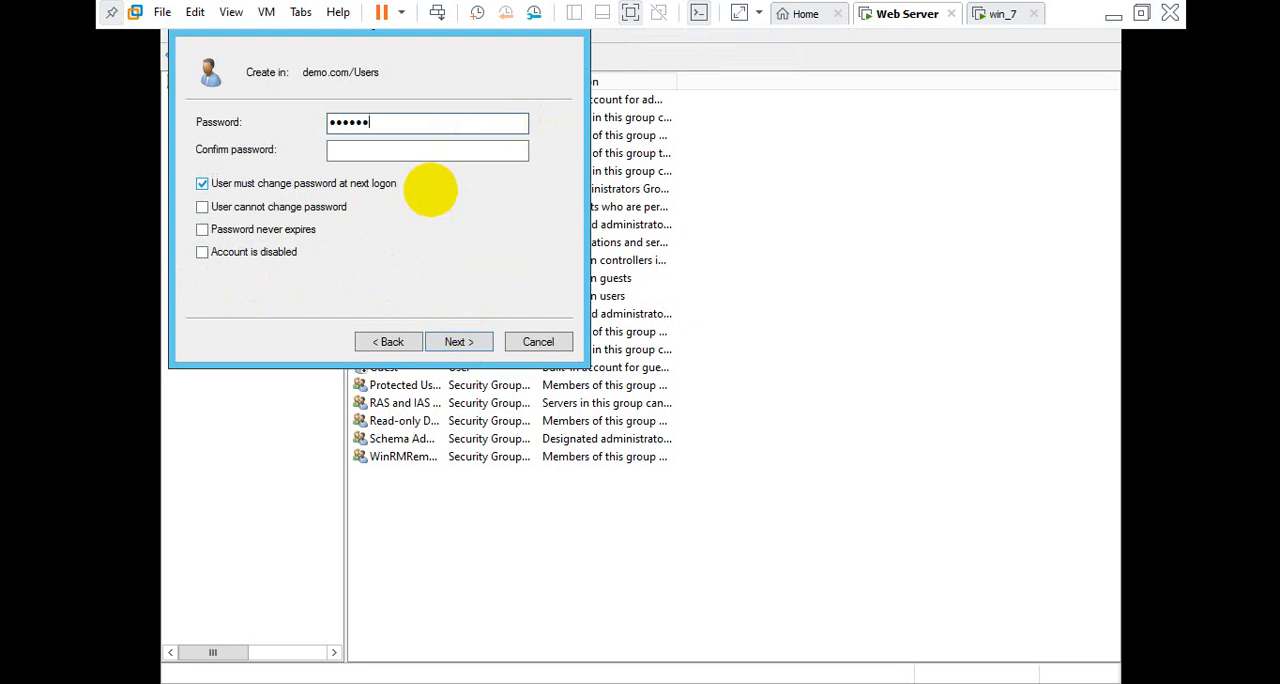
{"action": "type", "text": "$$w0rd"}
{"action": "key", "text": "Tab"}
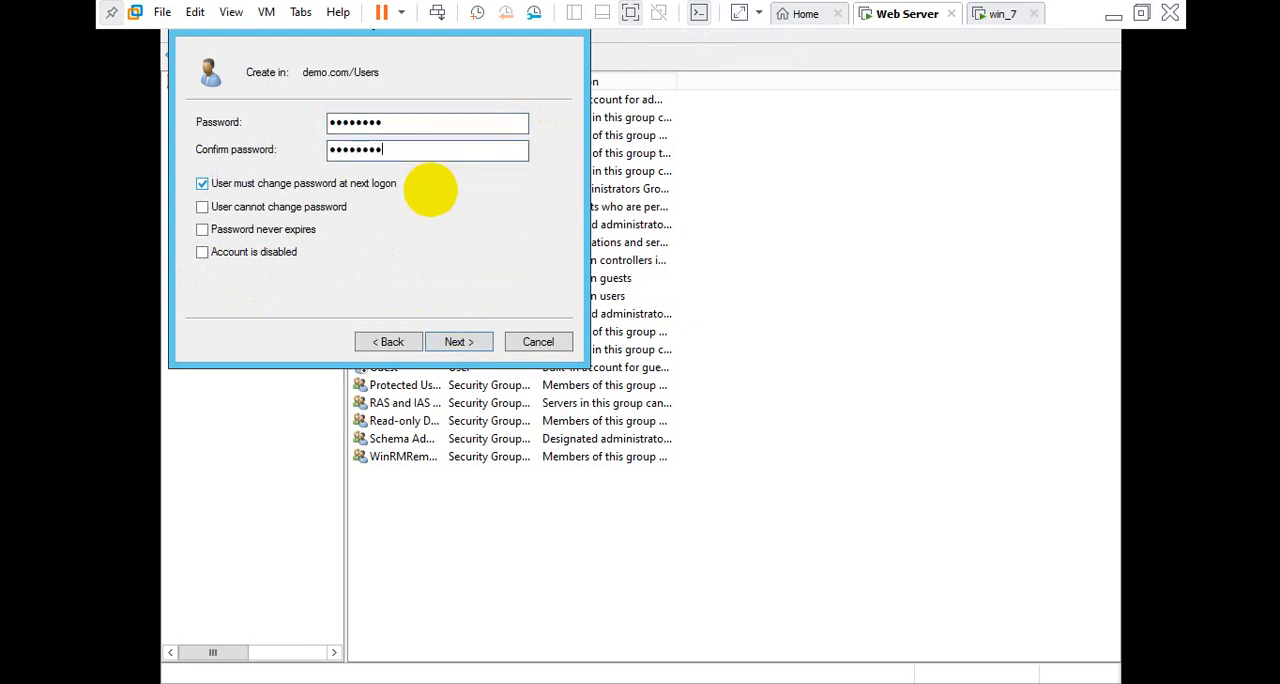
Turn off the required password change at next logon, set the password to never expire, and finish creating the user
{"action": "left_click", "coordinate": [202, 185]}
{"action": "left_click", "coordinate": [202, 229]}
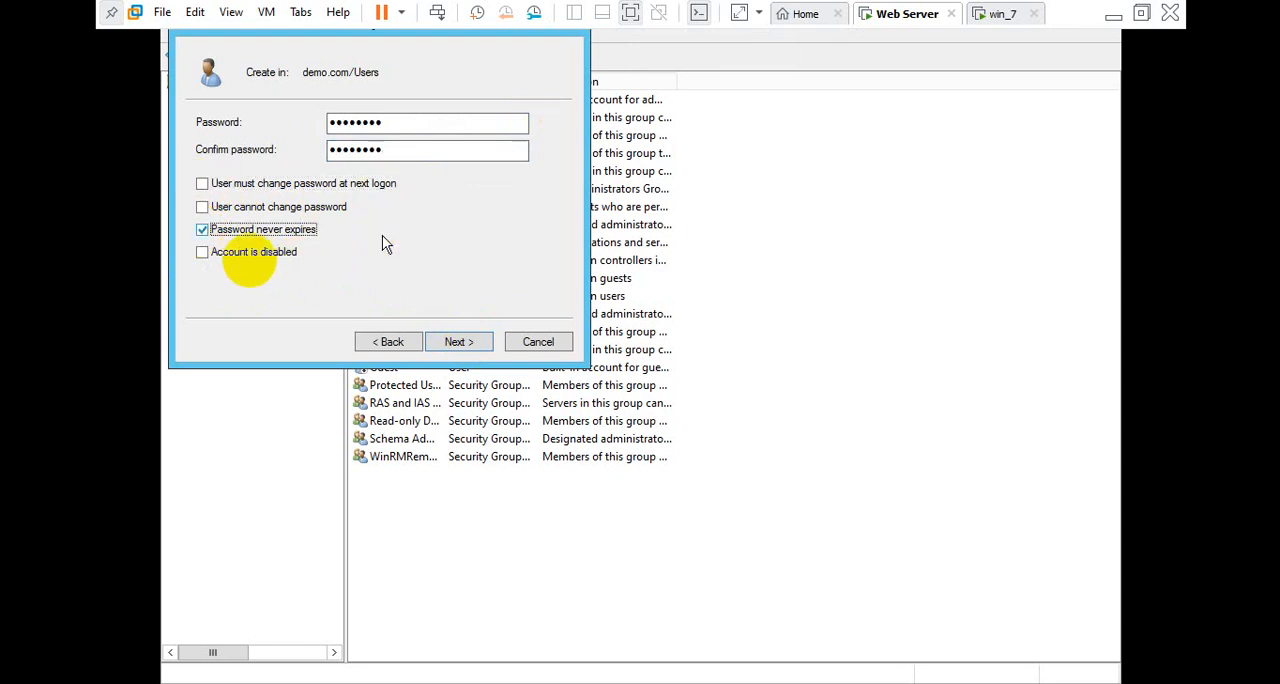
{"action": "key", "text": "space"}
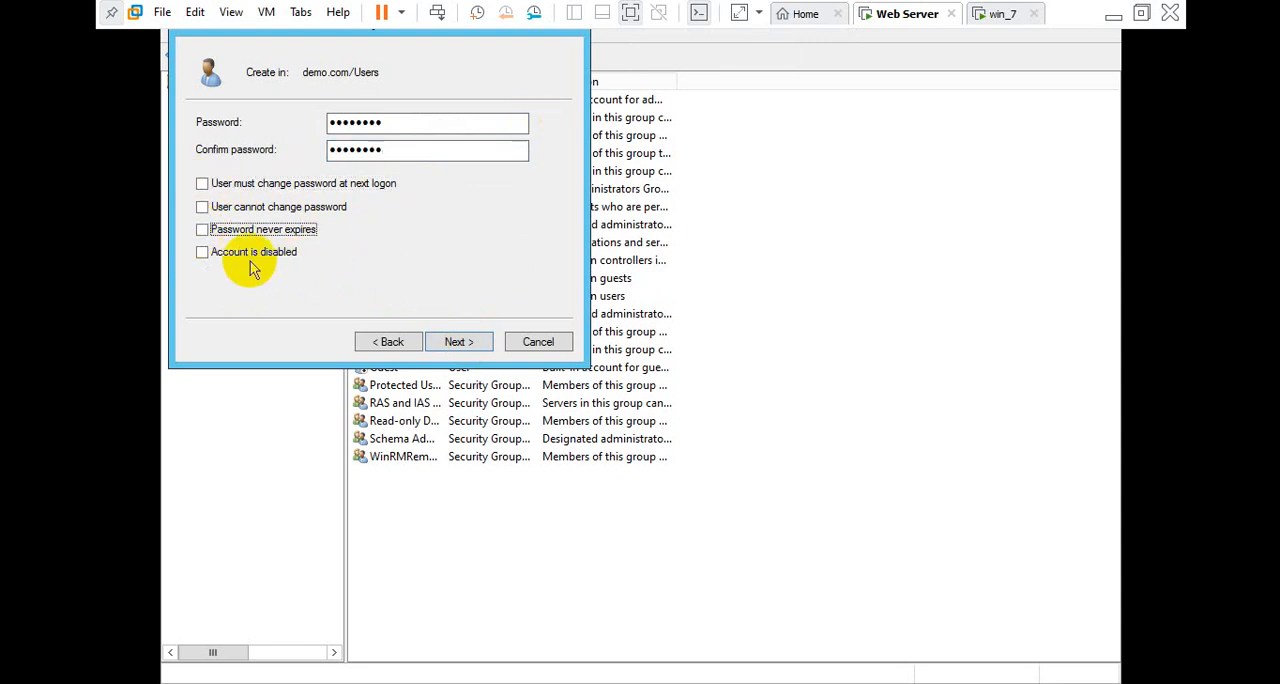
{"action": "left_click", "coordinate": [202, 231]}
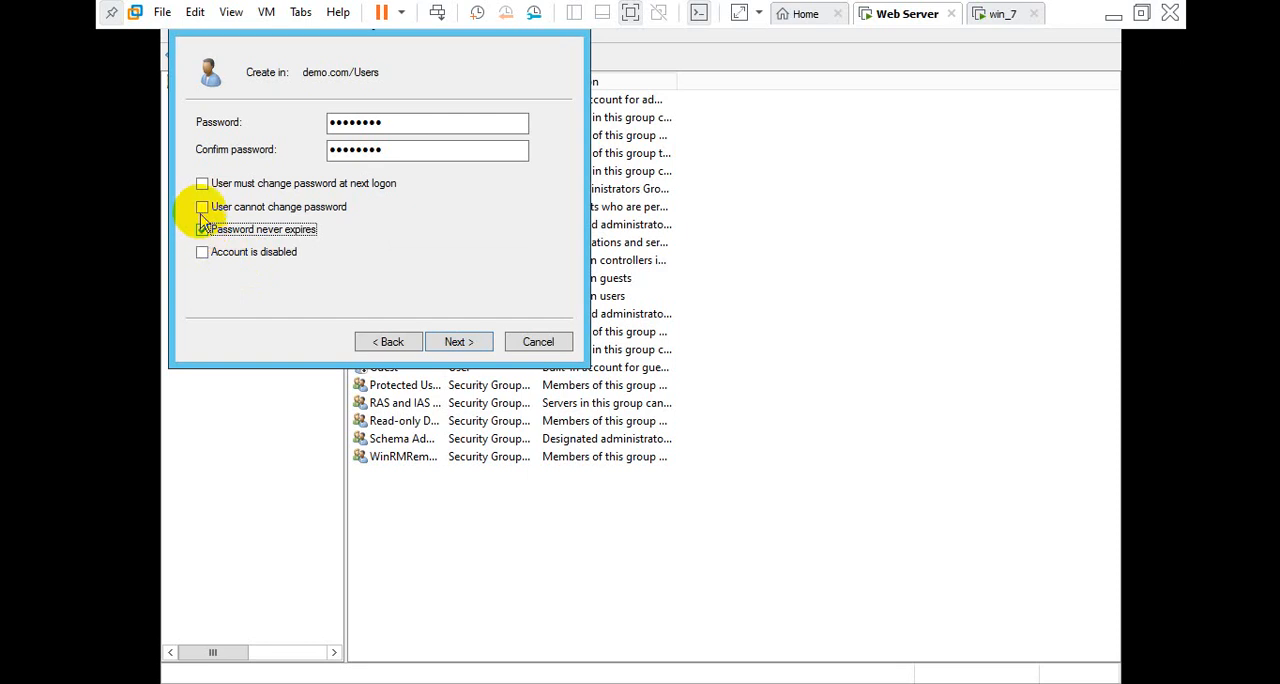
{"action": "left_click", "coordinate": [459, 342]}
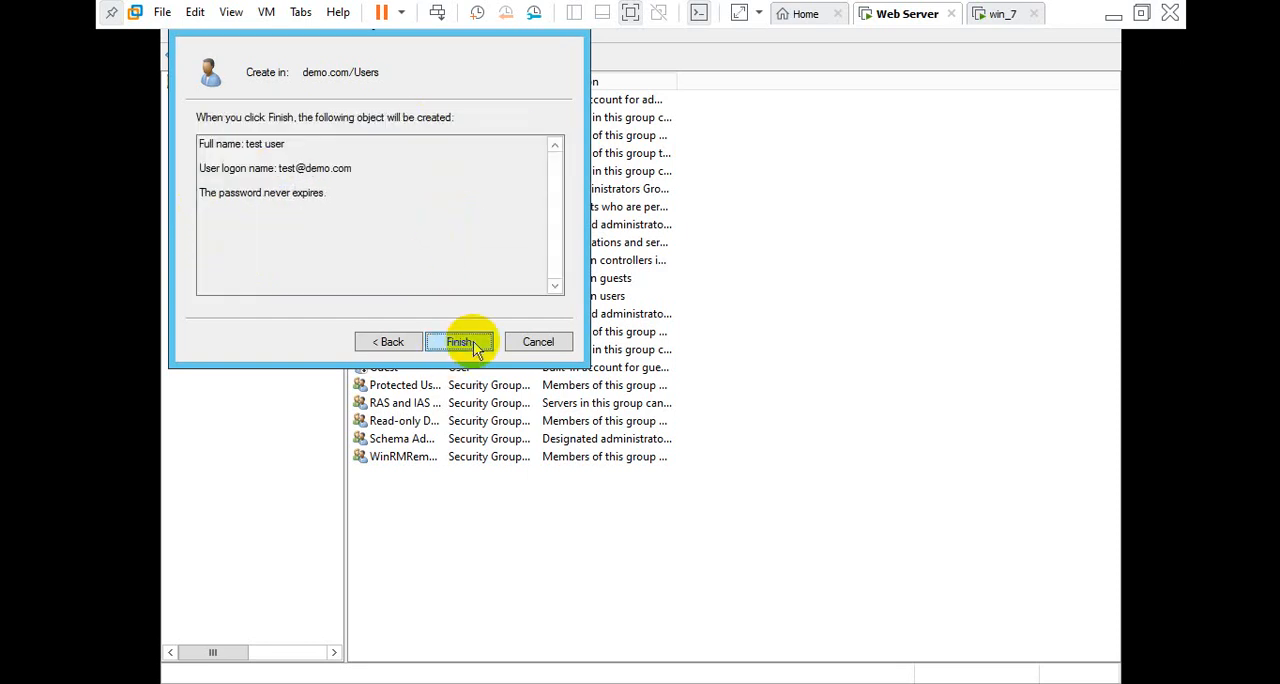
{"action": "left_click", "coordinate": [473, 341]}
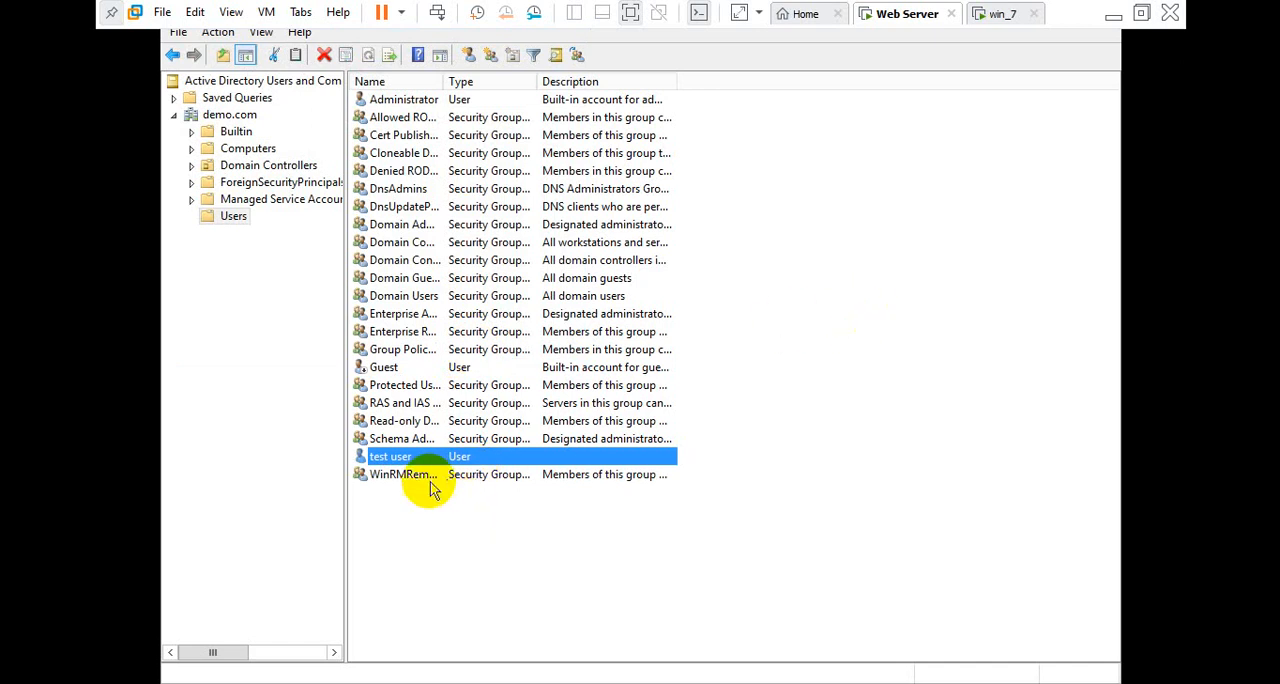
Switch to the win_7 VM, bring up its logon screen, and choose to log on as another user in the DEMO domain
{"action": "left_click", "coordinate": [993, 13]}
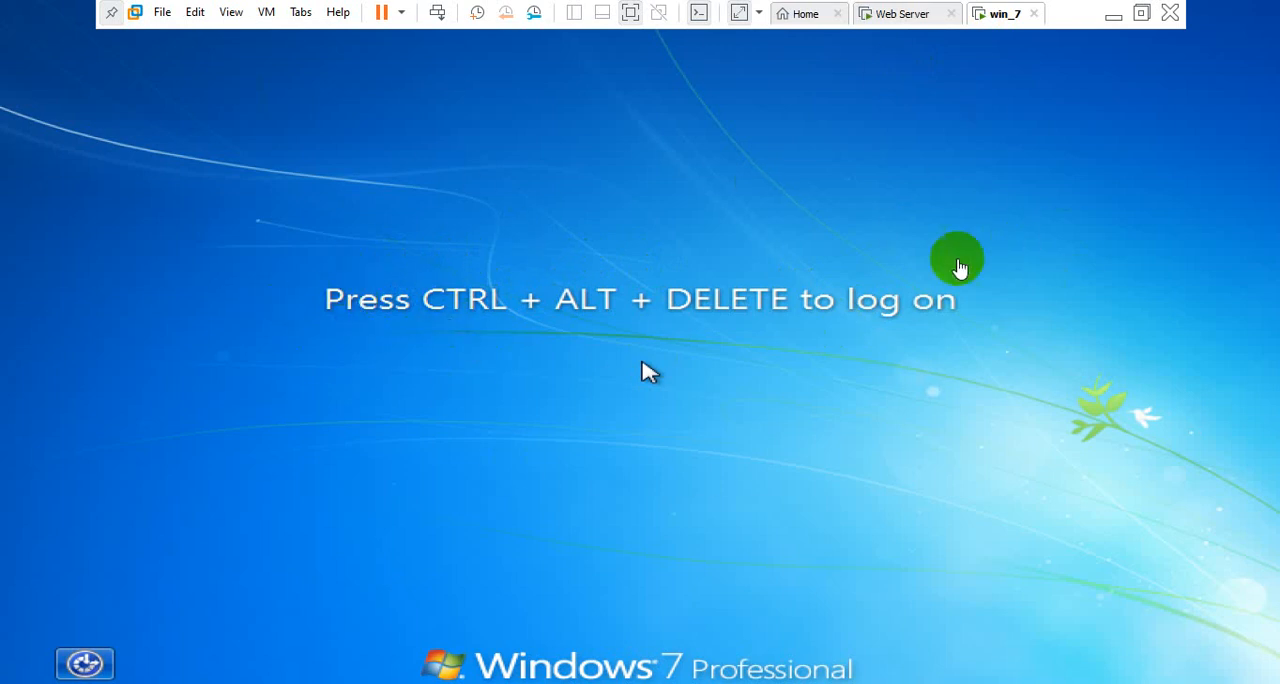
{"action": "left_click", "coordinate": [437, 13]}
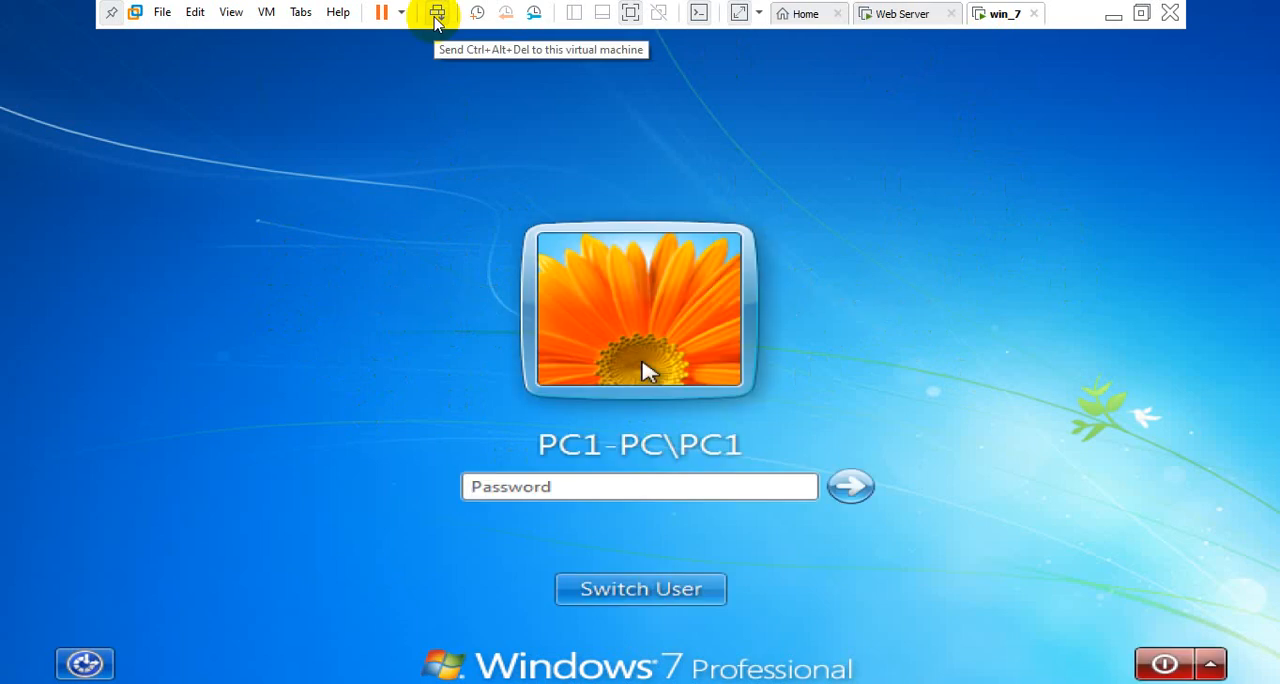
{"action": "left_click", "coordinate": [641, 590]}
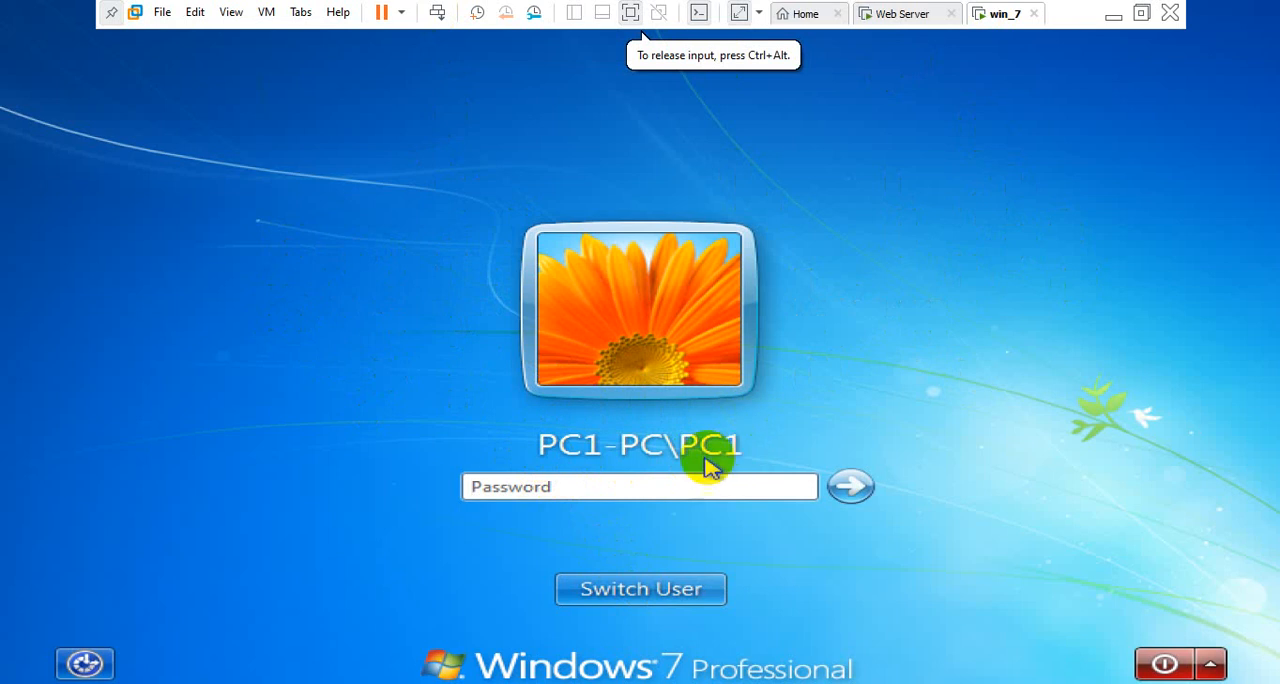
{"action": "left_click", "coordinate": [613, 592]}
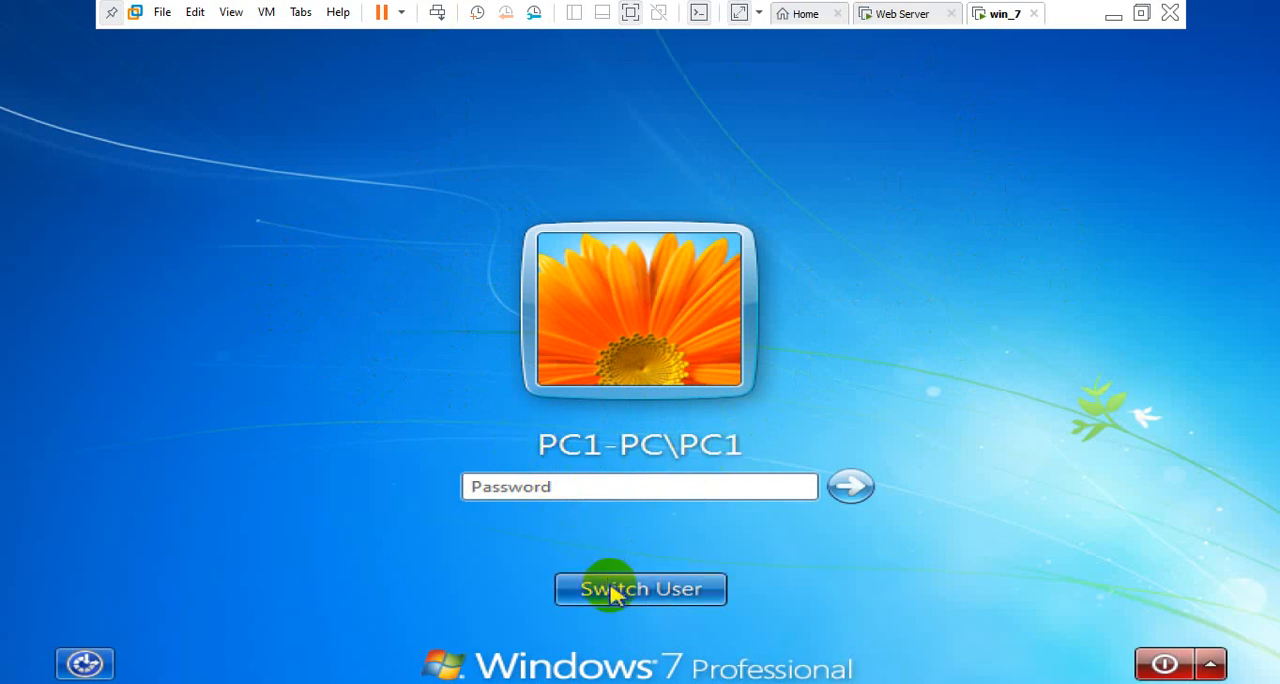
{"action": "left_click", "coordinate": [780, 452]}
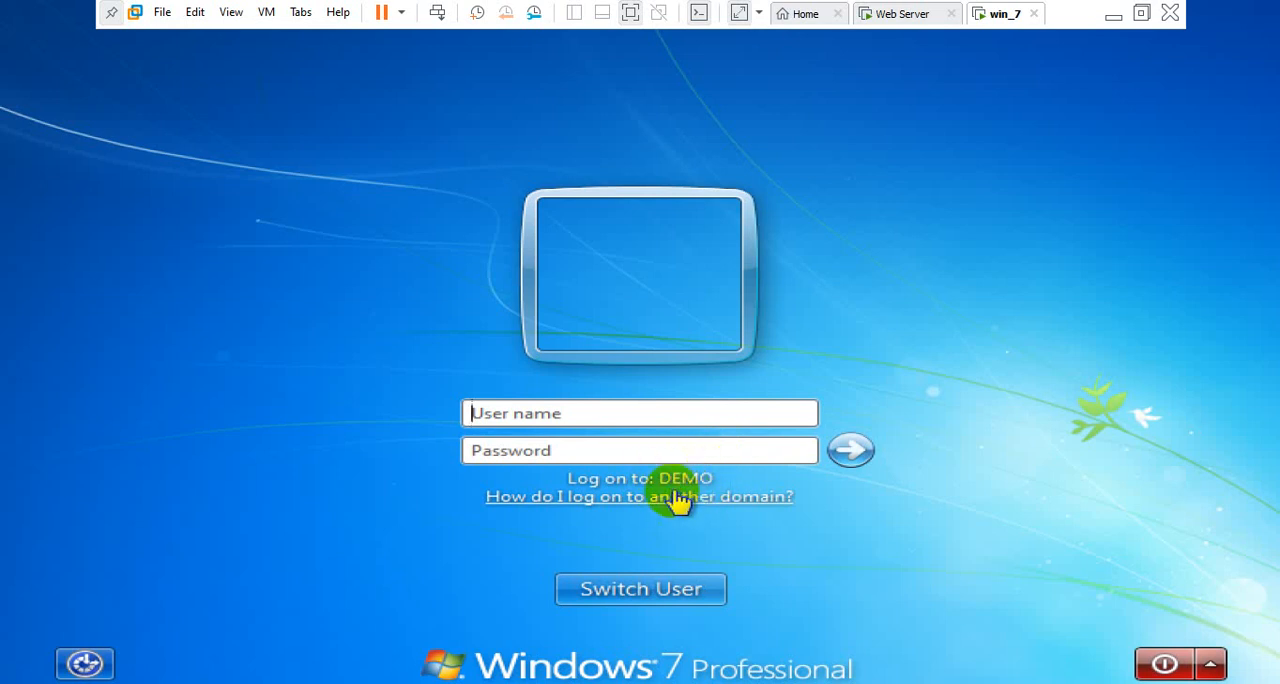
Try logging on to the win_7 VM with the user name test and the account password, then go back to user selection
{"action": "left_click", "coordinate": [893, 22]}
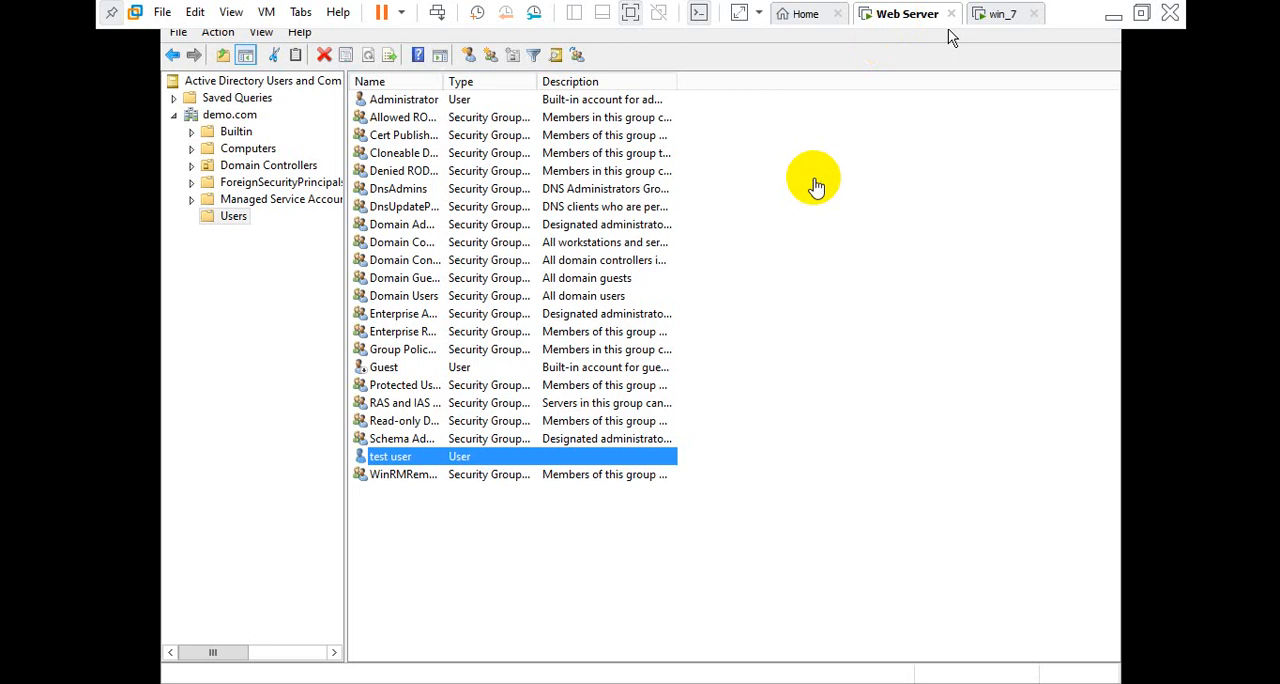
{"action": "left_click", "coordinate": [990, 12]}
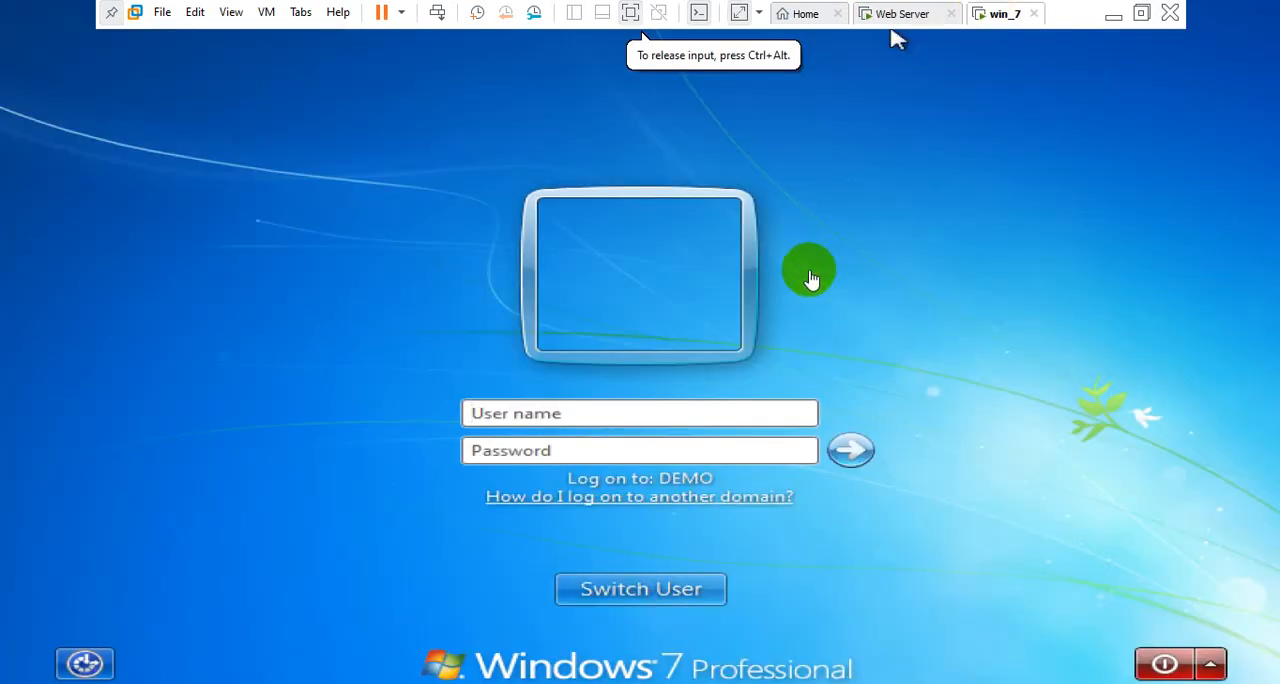
{"action": "left_click", "coordinate": [605, 410]}
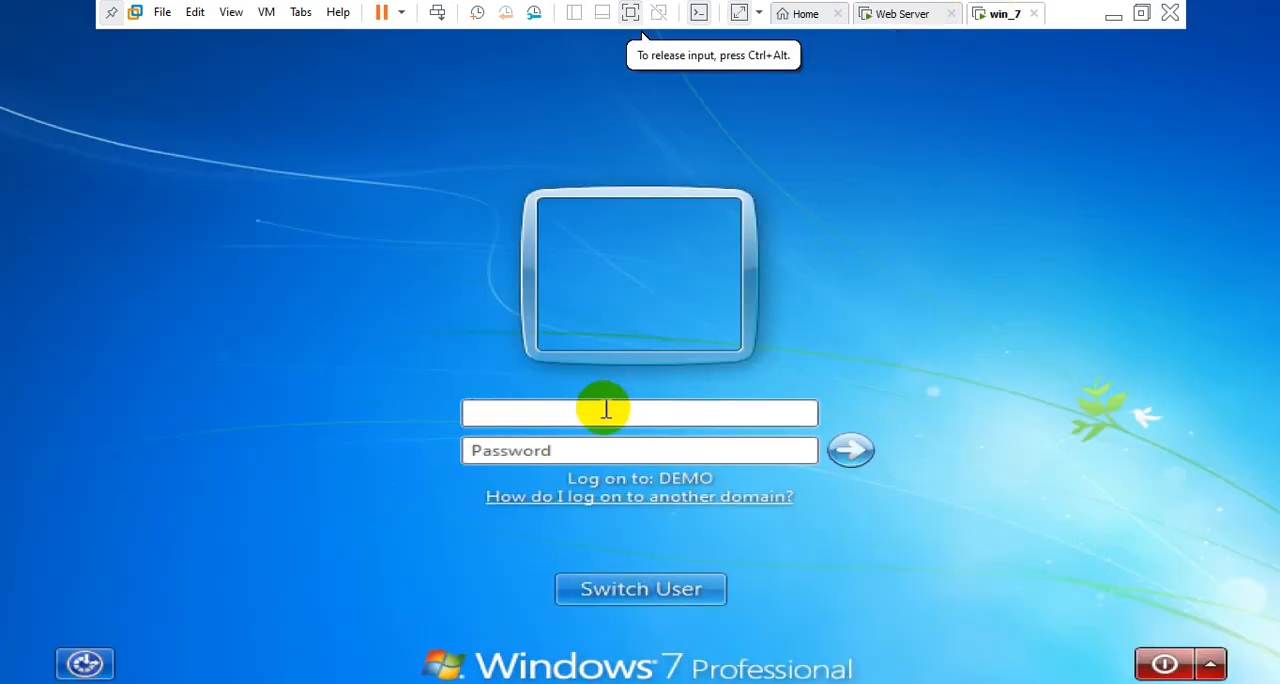
{"action": "type", "text": "test@"}
{"action": "key", "text": "BackSpace"}
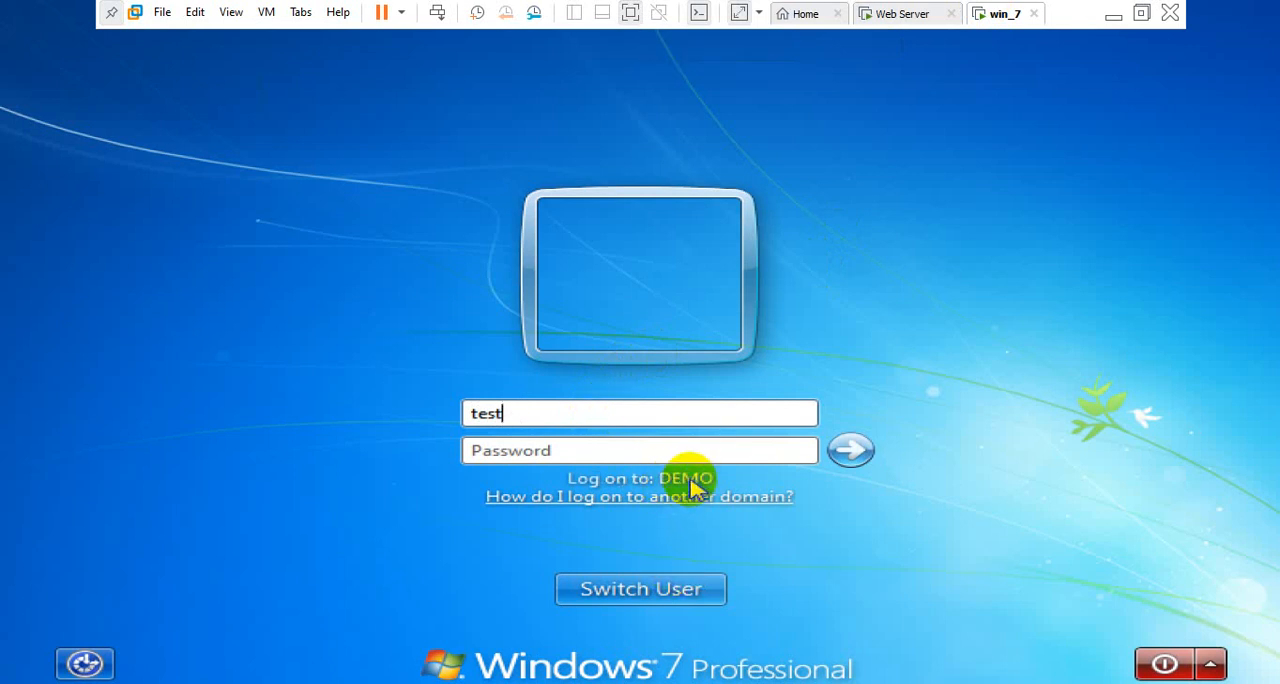
{"action": "left_click", "coordinate": [635, 454]}
{"action": "type", "text": "•"}
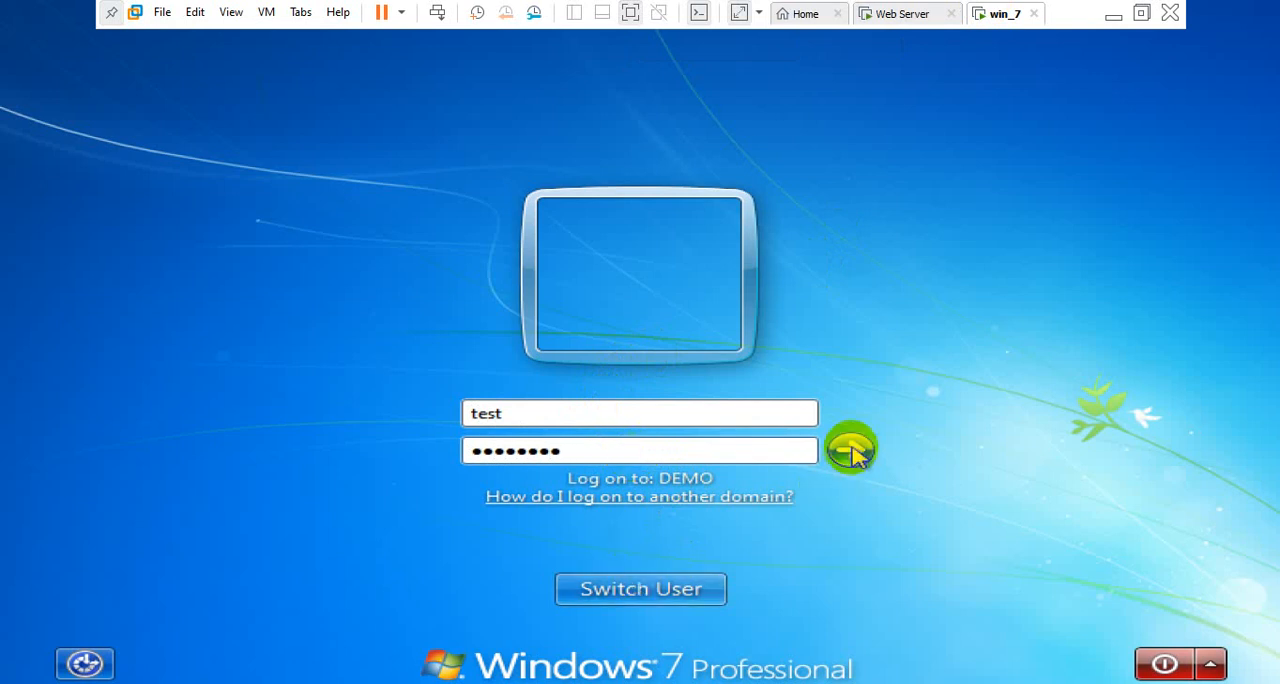
{"action": "left_click", "coordinate": [657, 587]}
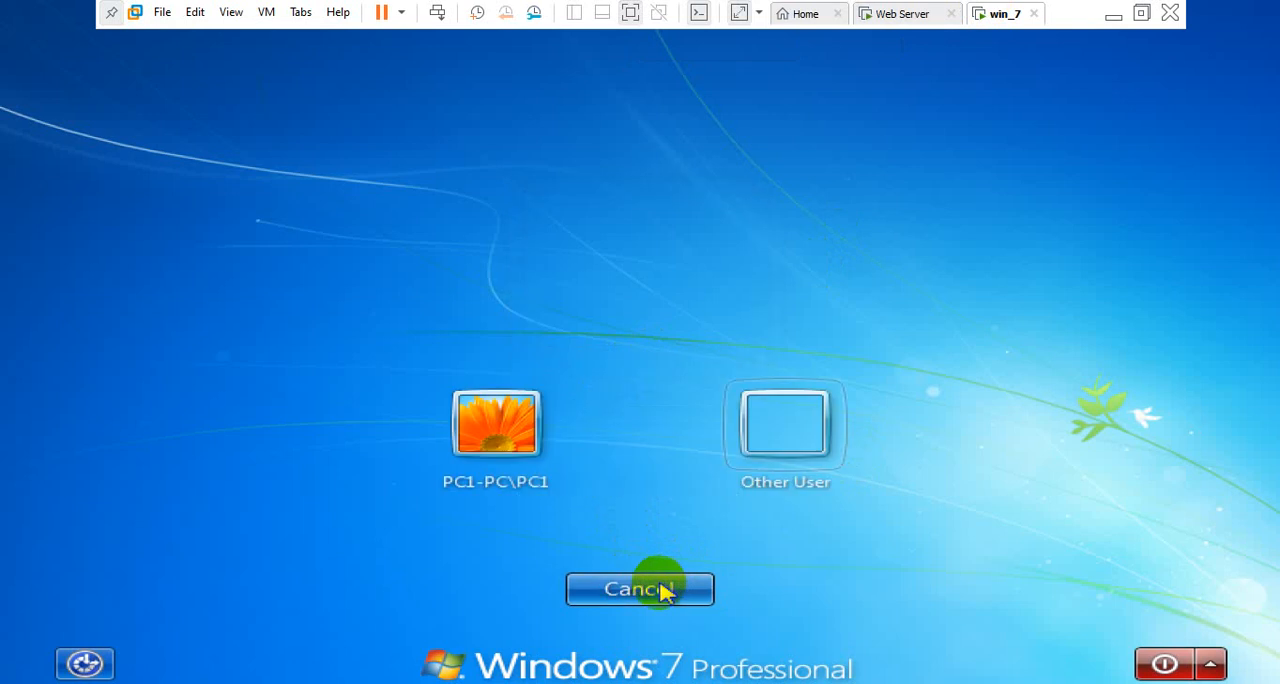
Log on to the DEMO domain as another user with the user name test and the account password
{"action": "left_click", "coordinate": [787, 440]}
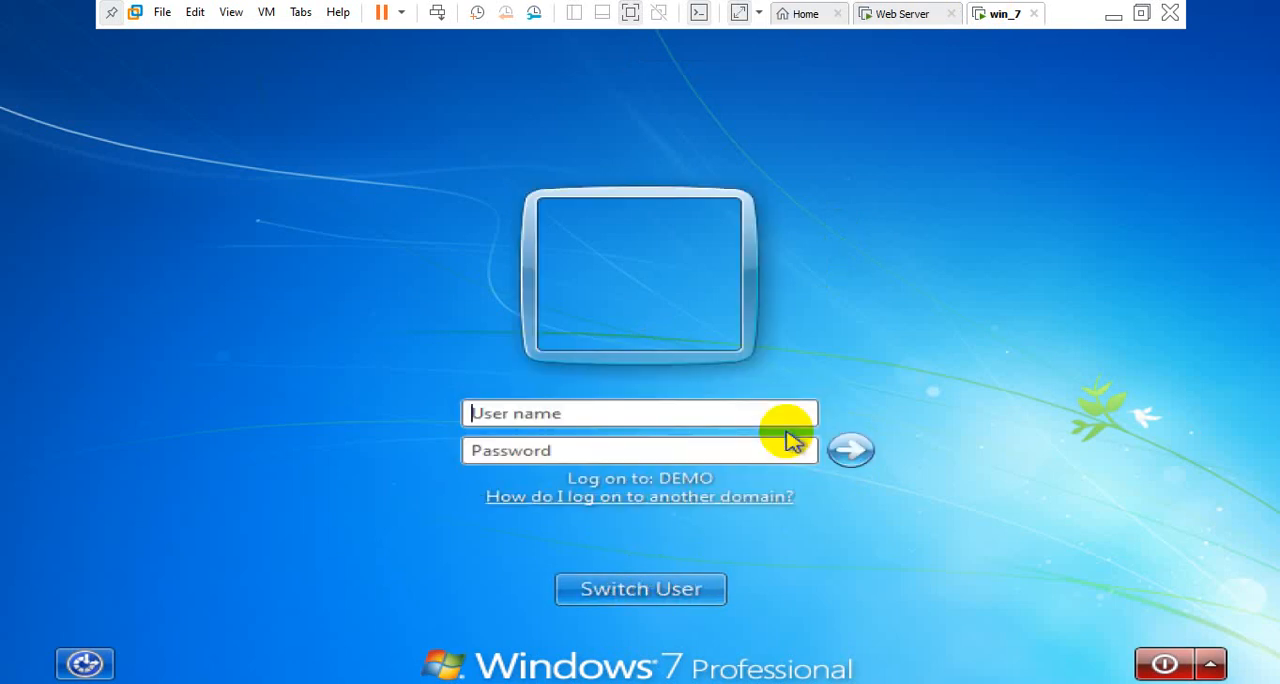
{"action": "left_click", "coordinate": [668, 412]}
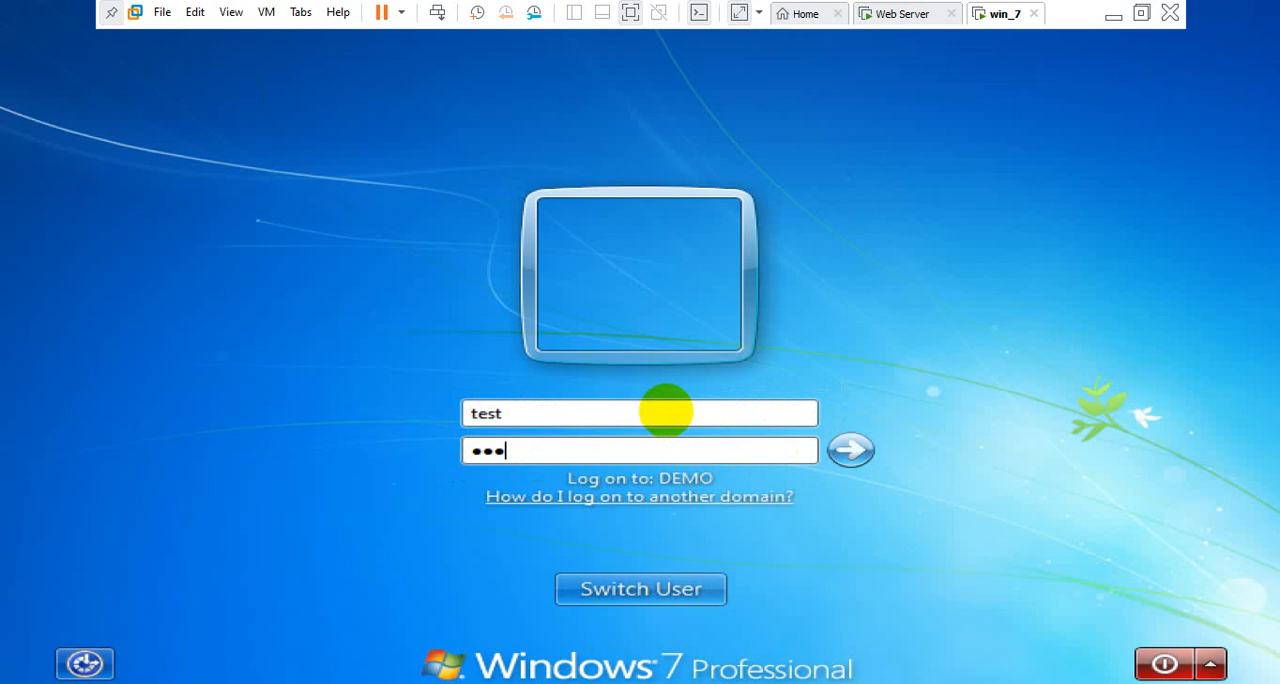
{"action": "key", "text": "Return"}
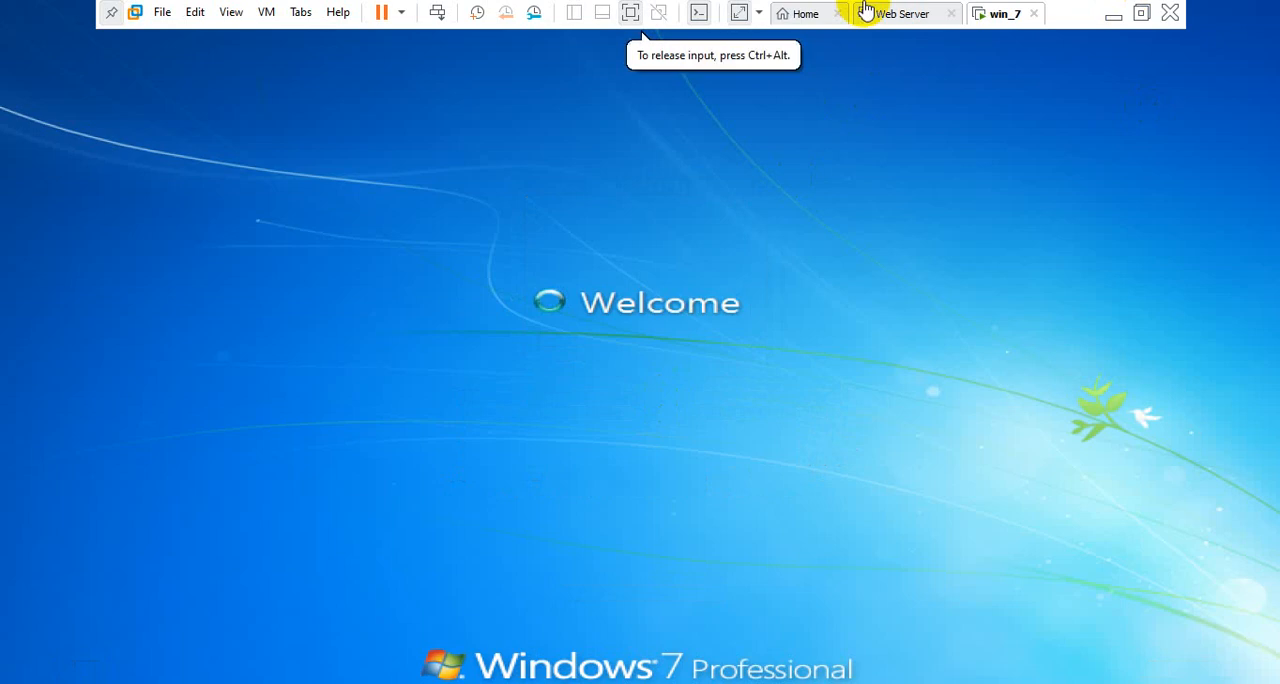
On the Web Server VM, view the Domain Controllers container of demo.com, widen its Name column and refresh the list
{"action": "left_click", "coordinate": [903, 14]}
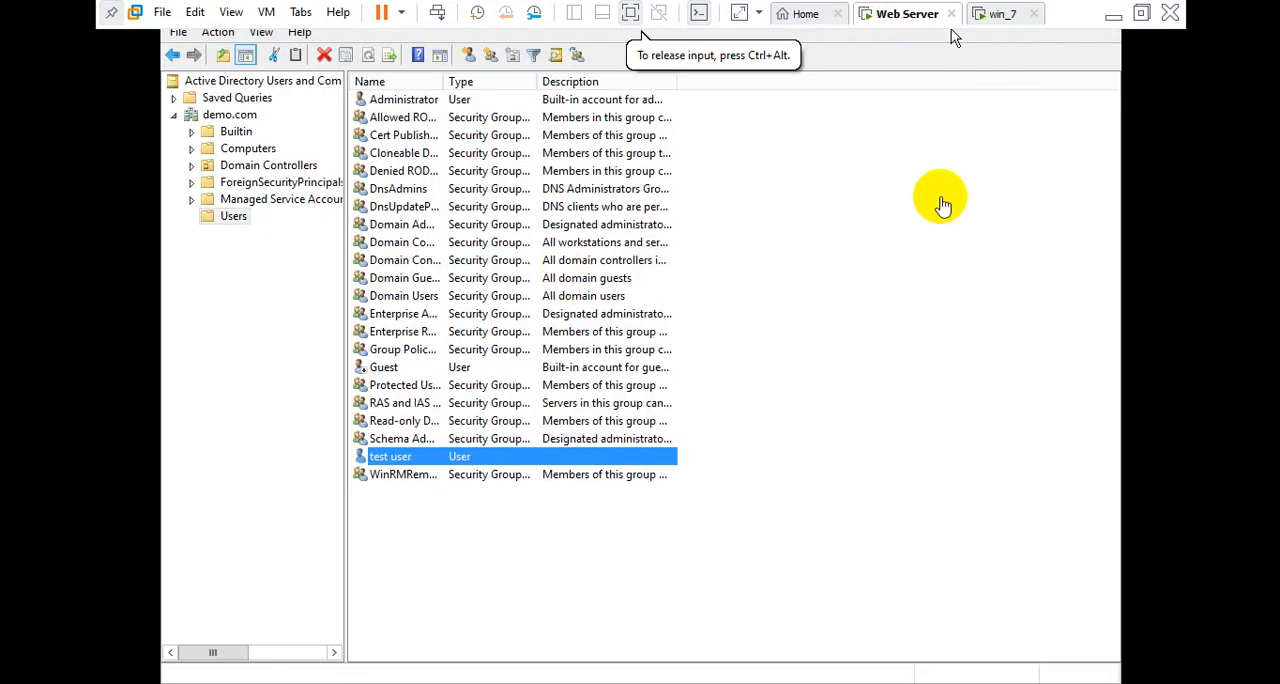
{"action": "left_click", "coordinate": [262, 166]}
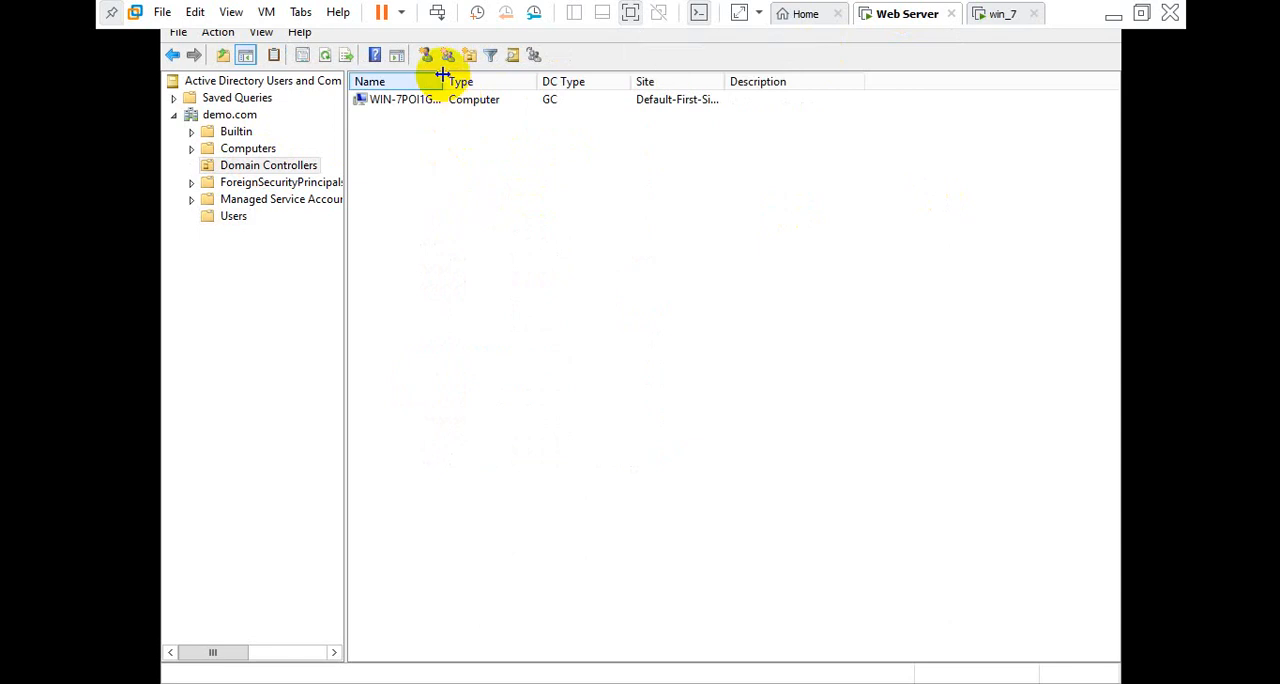
{"action": "left_click_drag", "start_coordinate": [442, 75], "coordinate": [543, 83]}
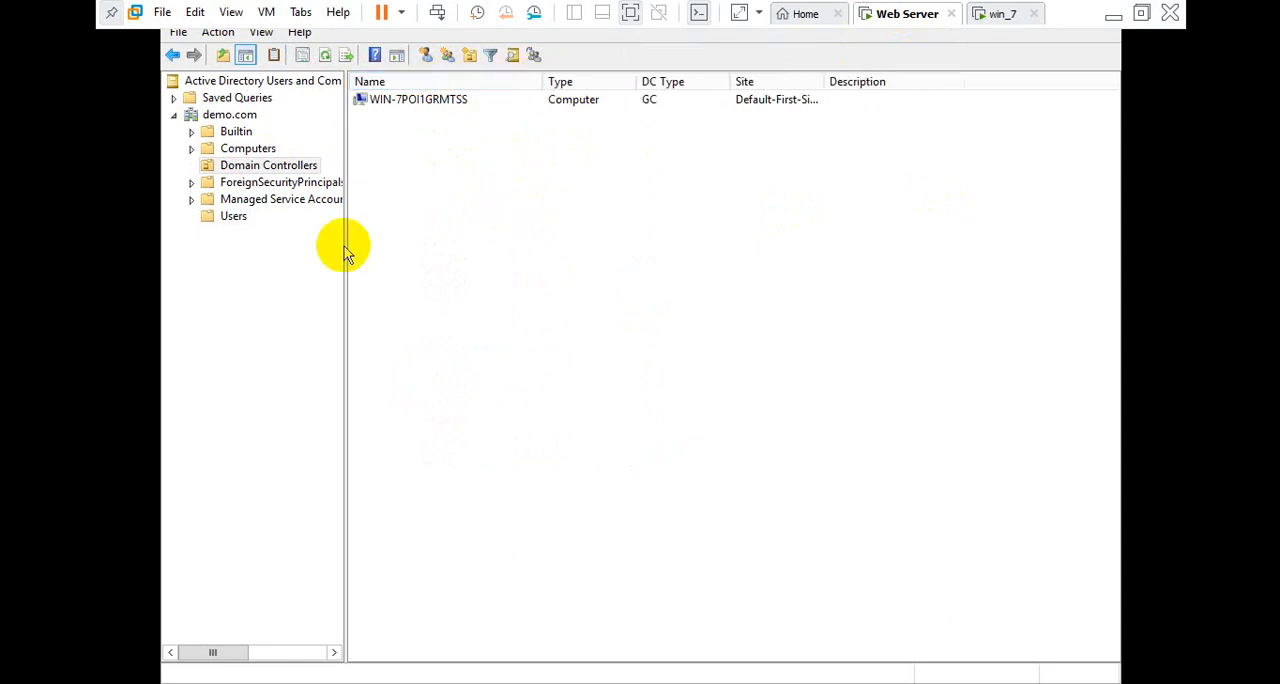
{"action": "right_click", "coordinate": [459, 204]}
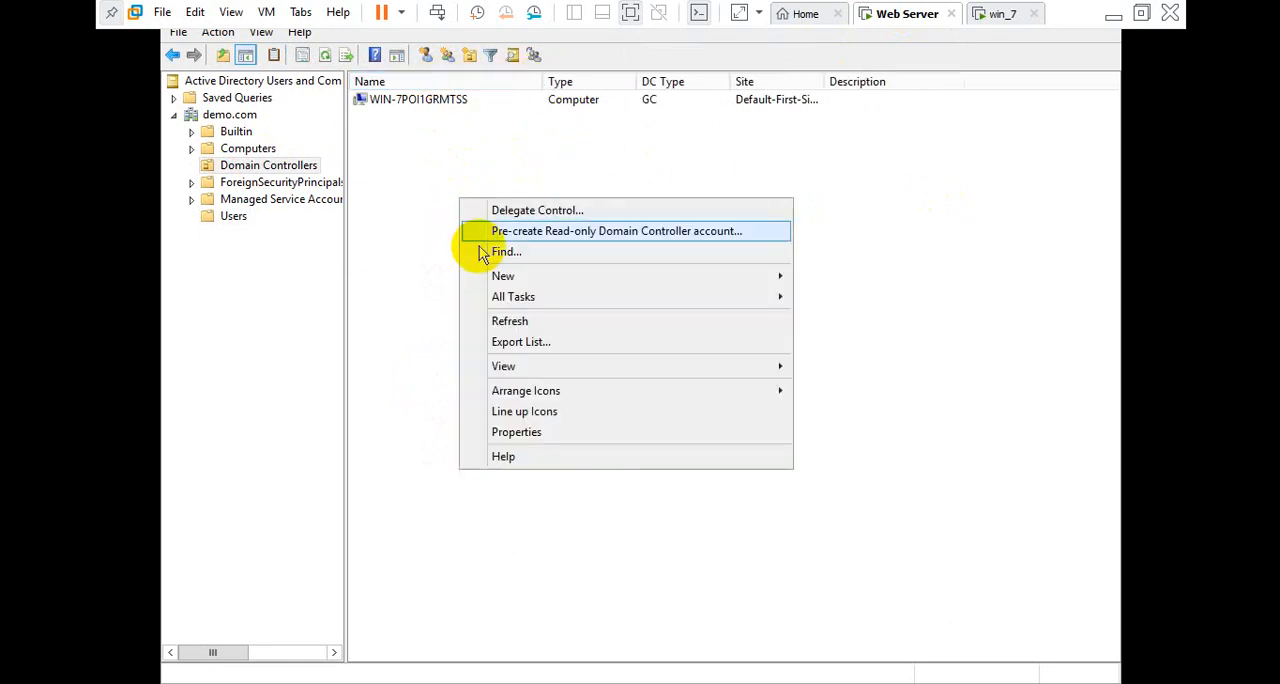
{"action": "left_click", "coordinate": [493, 322]}
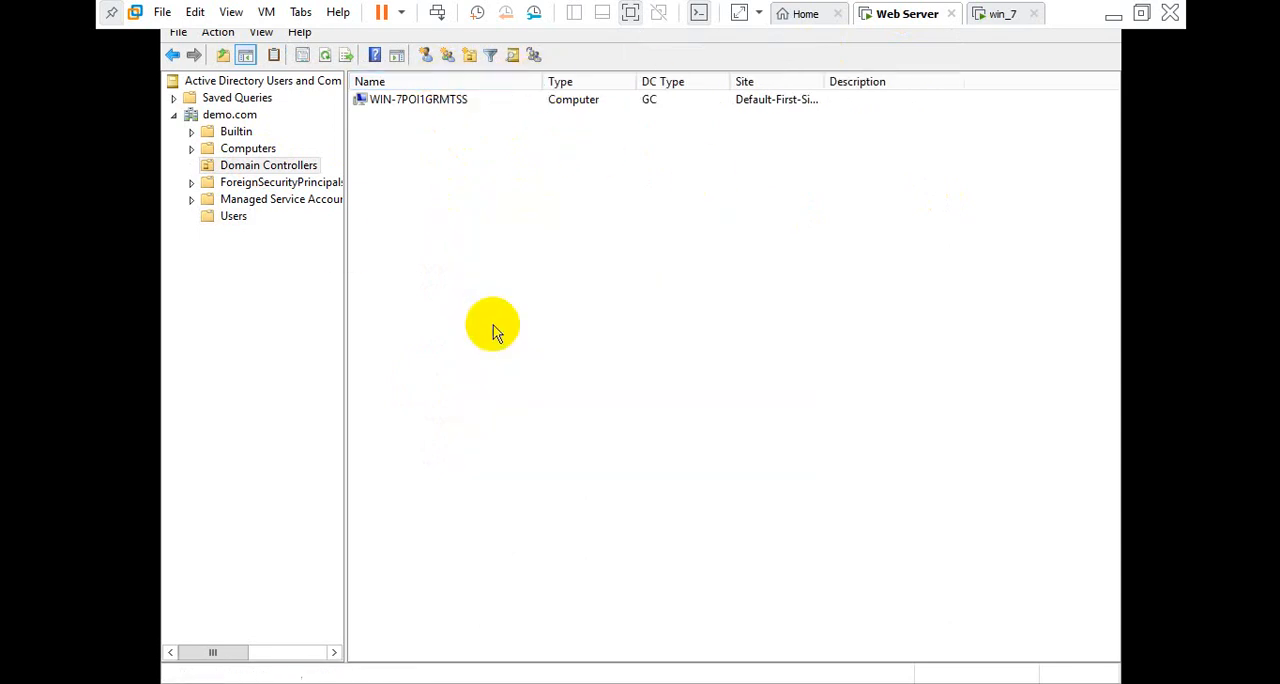
View the Computers container of demo.com and refresh its list
{"action": "left_click", "coordinate": [243, 149]}
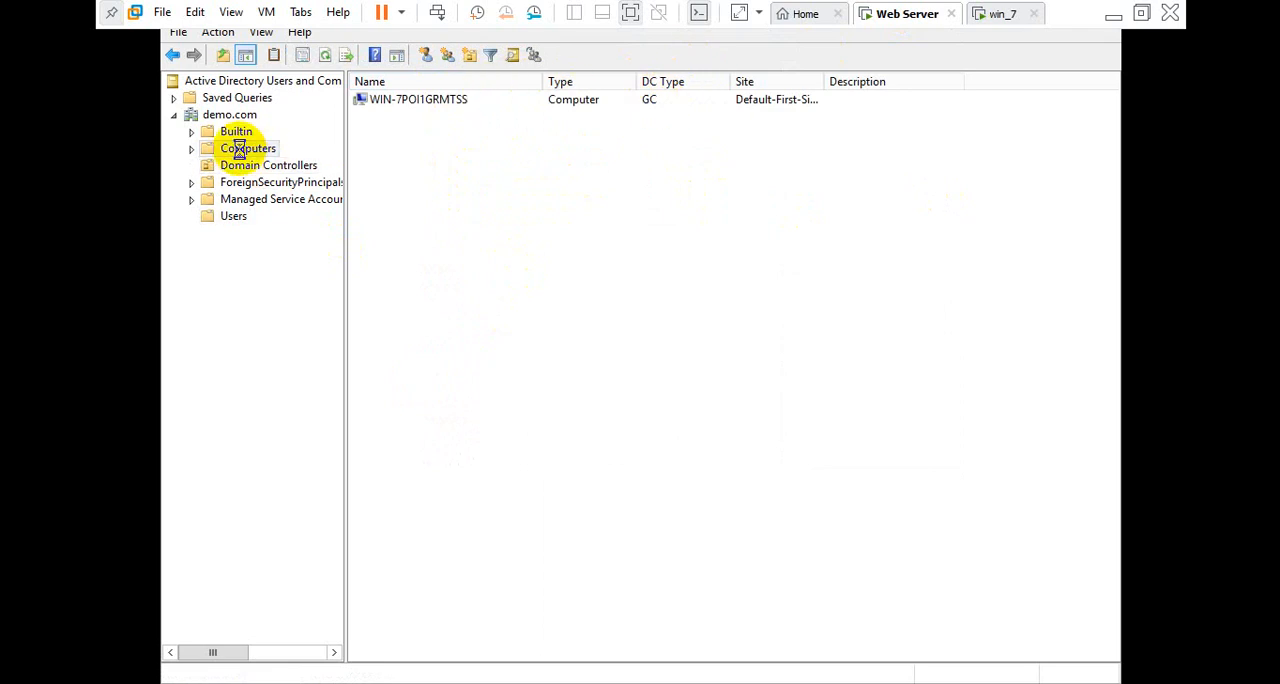
{"action": "right_click", "coordinate": [496, 194]}
{"action": "left_click", "coordinate": [541, 290]}
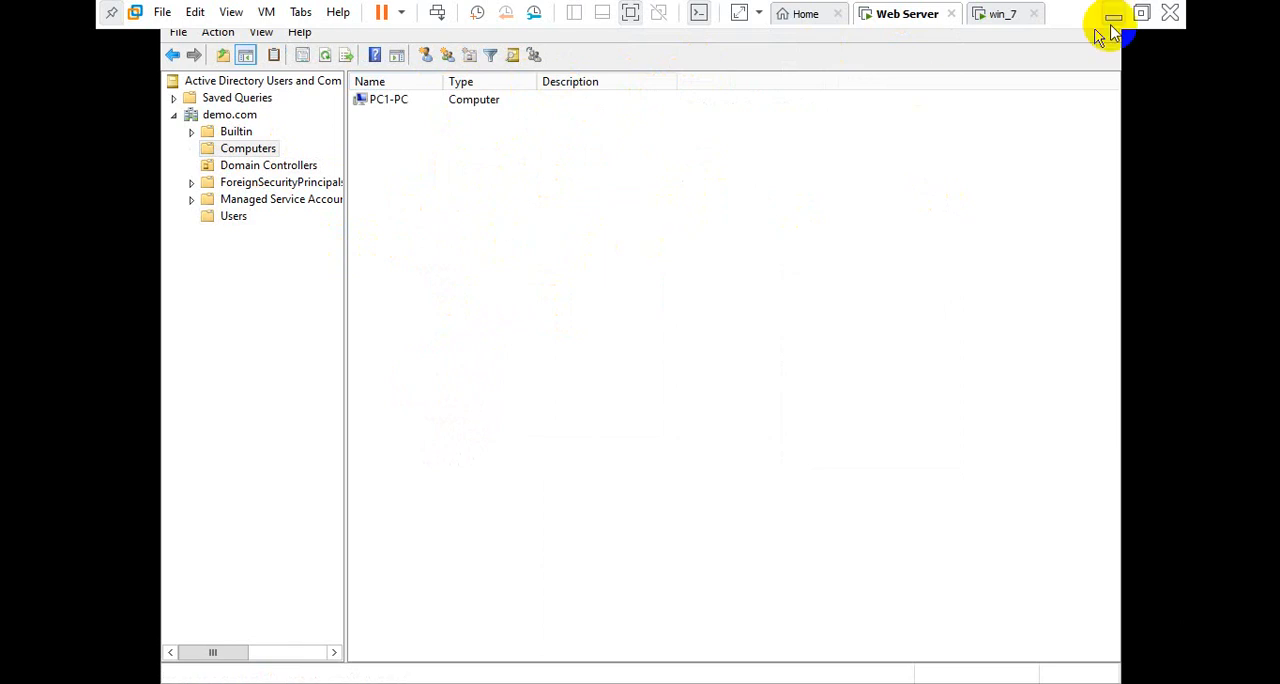
Switch to the win_7 VM and dismiss the Windows Activation prompt
{"action": "left_click", "coordinate": [1010, 12]}
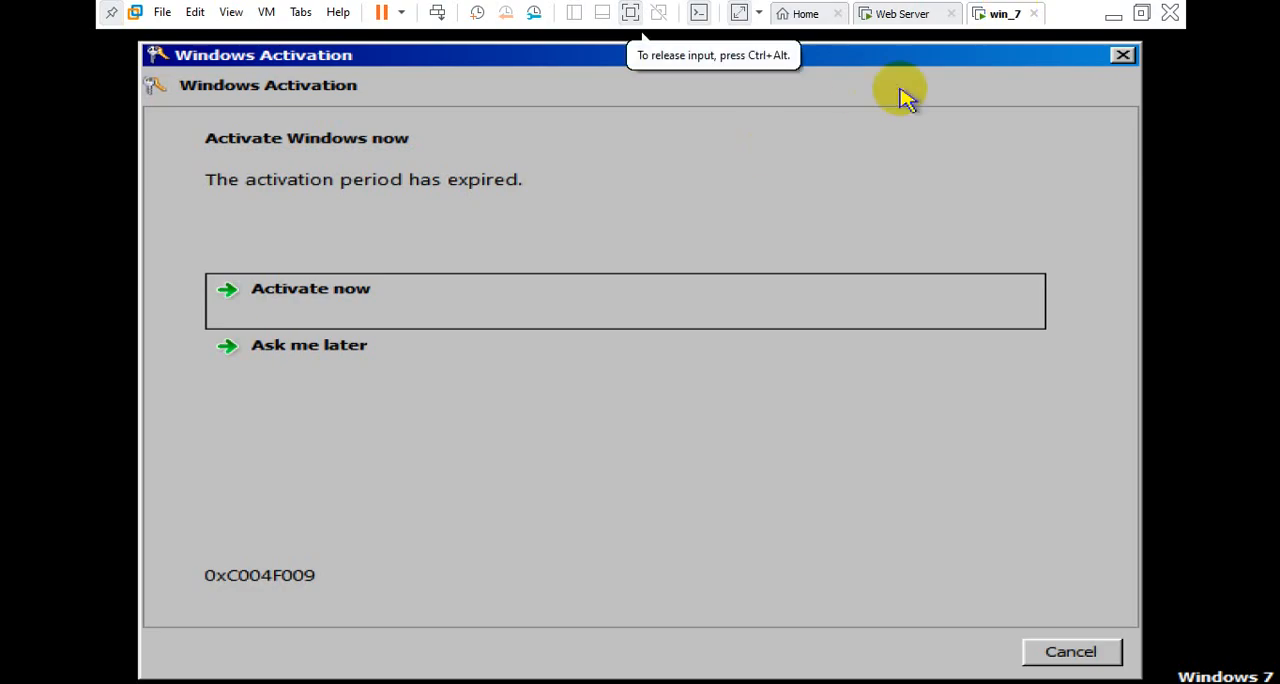
{"action": "left_click", "coordinate": [1133, 56]}
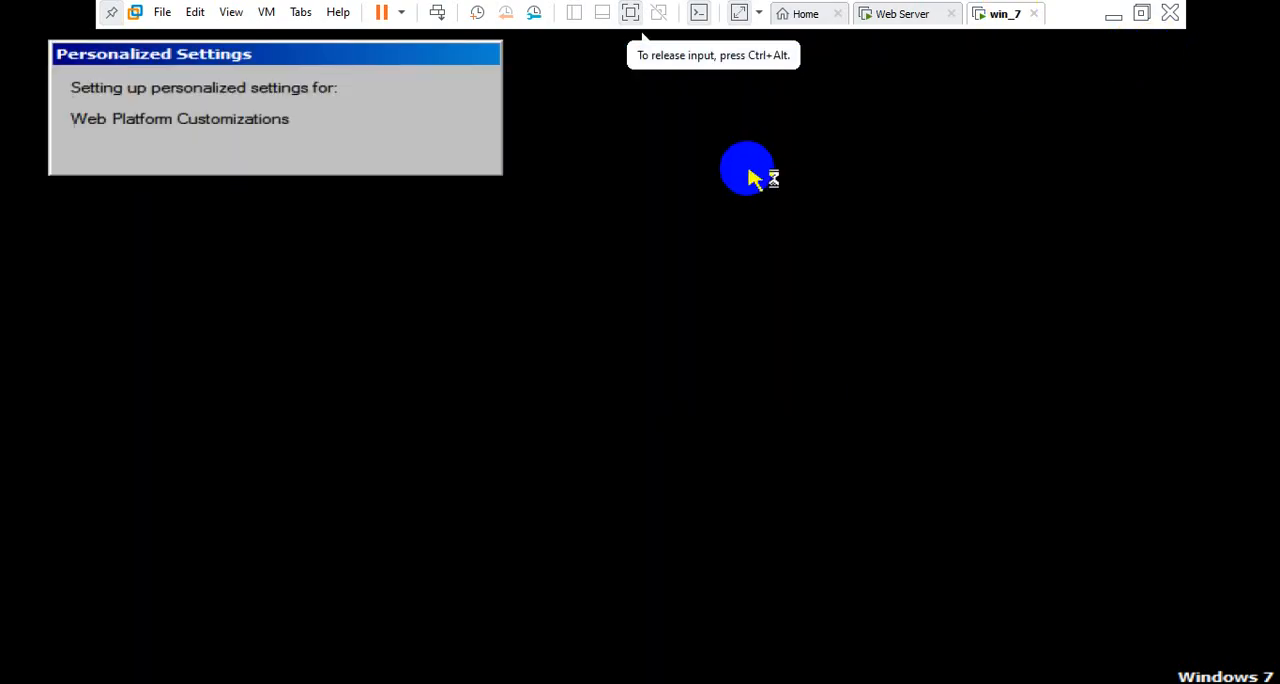
On the Web Server VM, review PC1-PC's general, operating system, group membership and delegation properties, then close them
{"action": "left_click", "coordinate": [905, 13]}
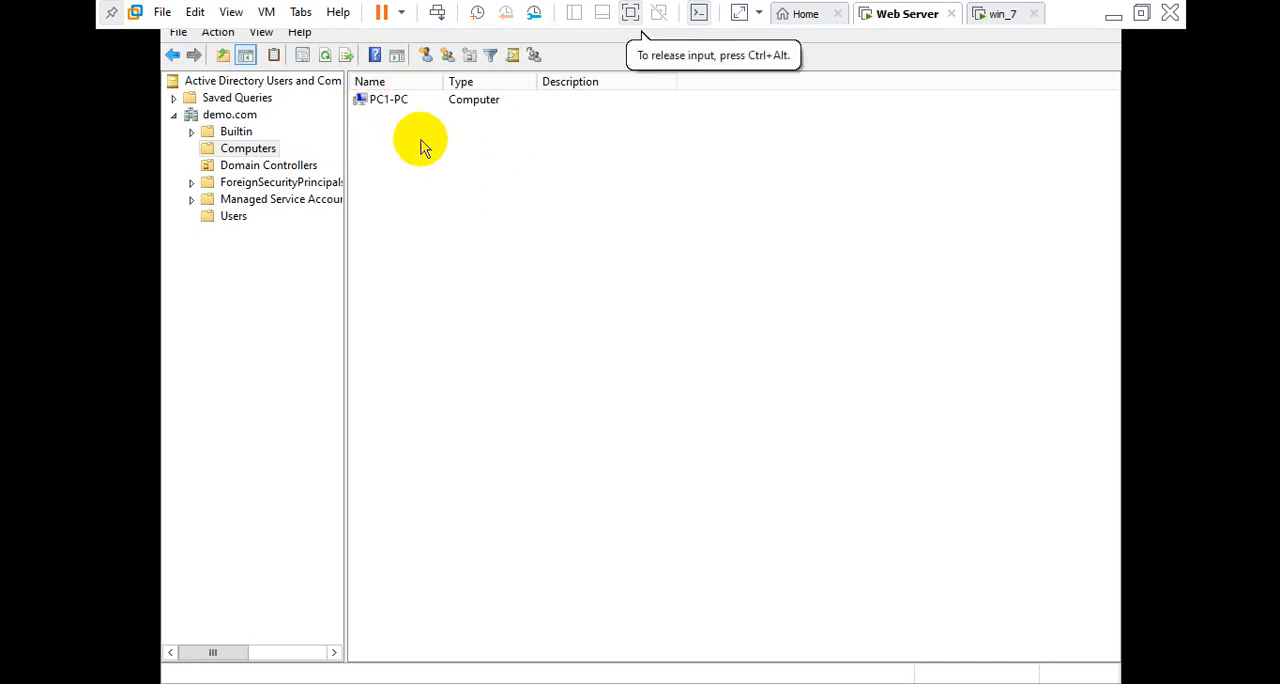
{"action": "left_click", "coordinate": [388, 98]}
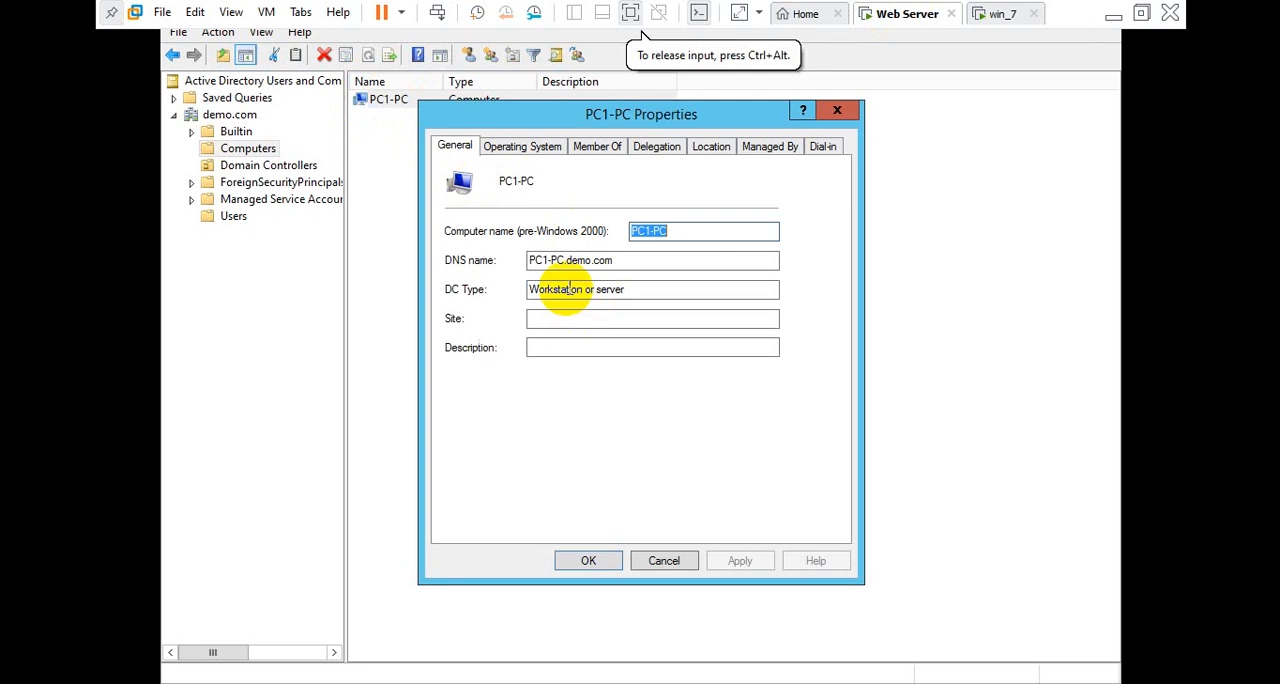
{"action": "left_click", "coordinate": [524, 150]}
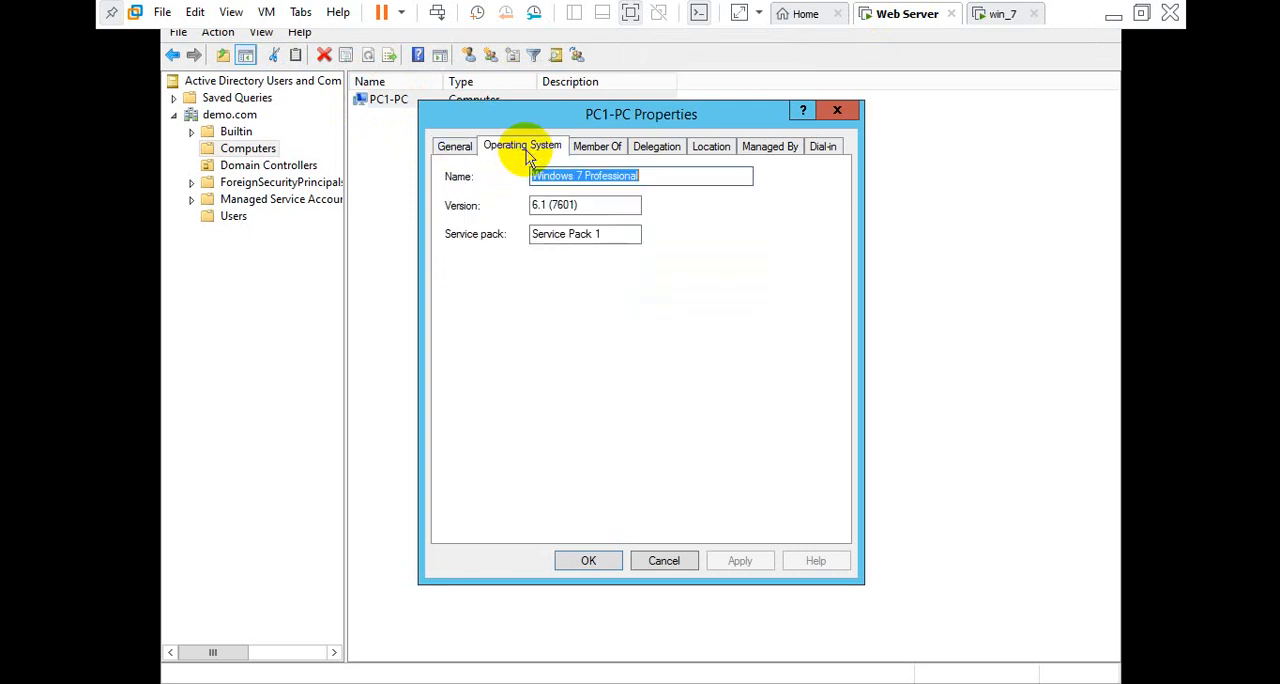
{"action": "left_click", "coordinate": [607, 148]}
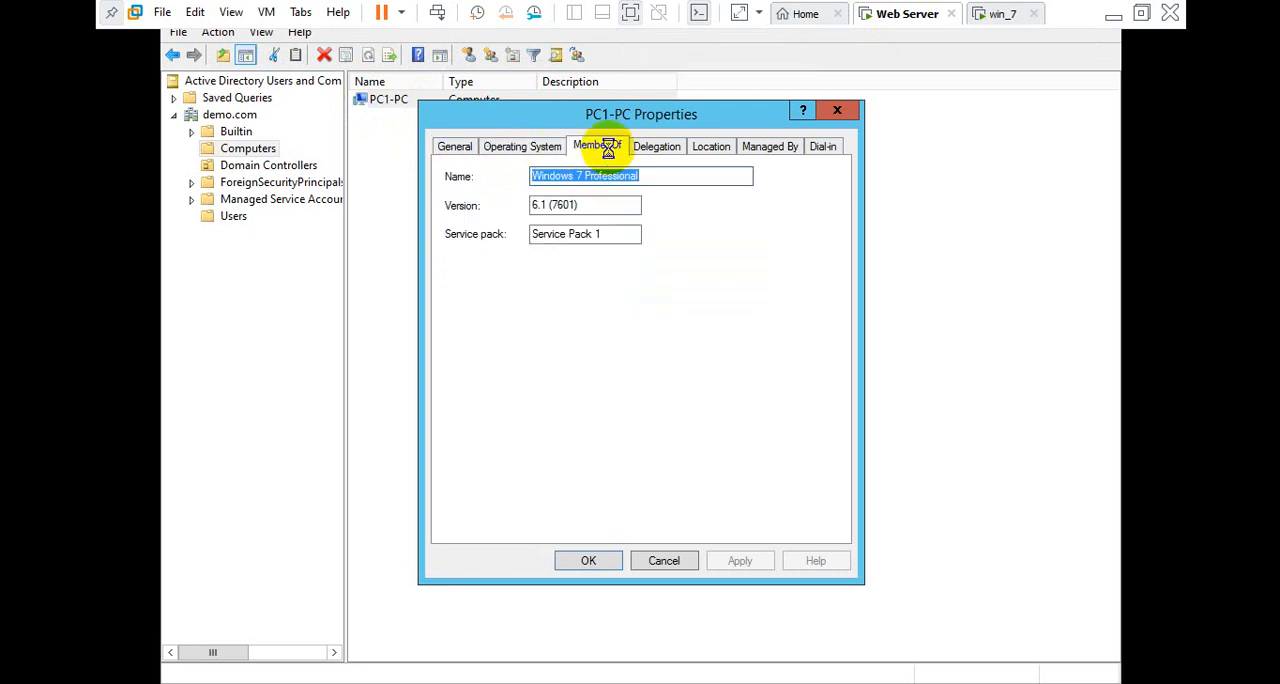
{"action": "left_click", "coordinate": [551, 246]}
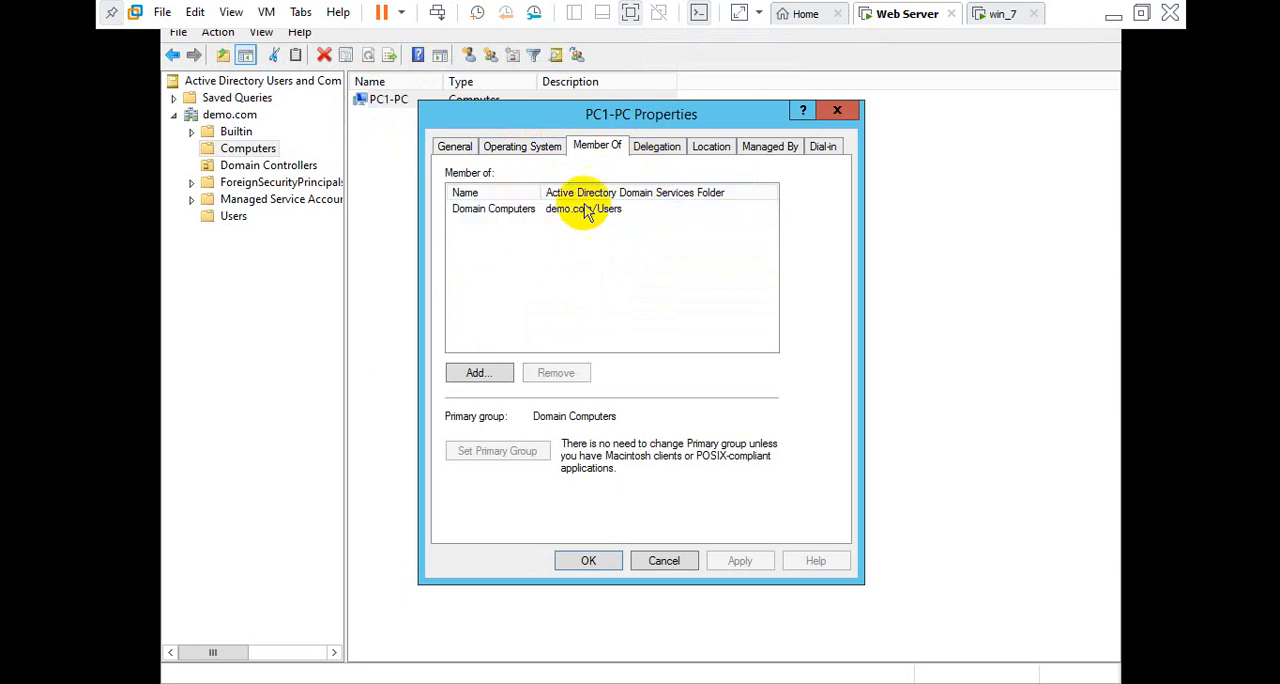
{"action": "left_click", "coordinate": [656, 146]}
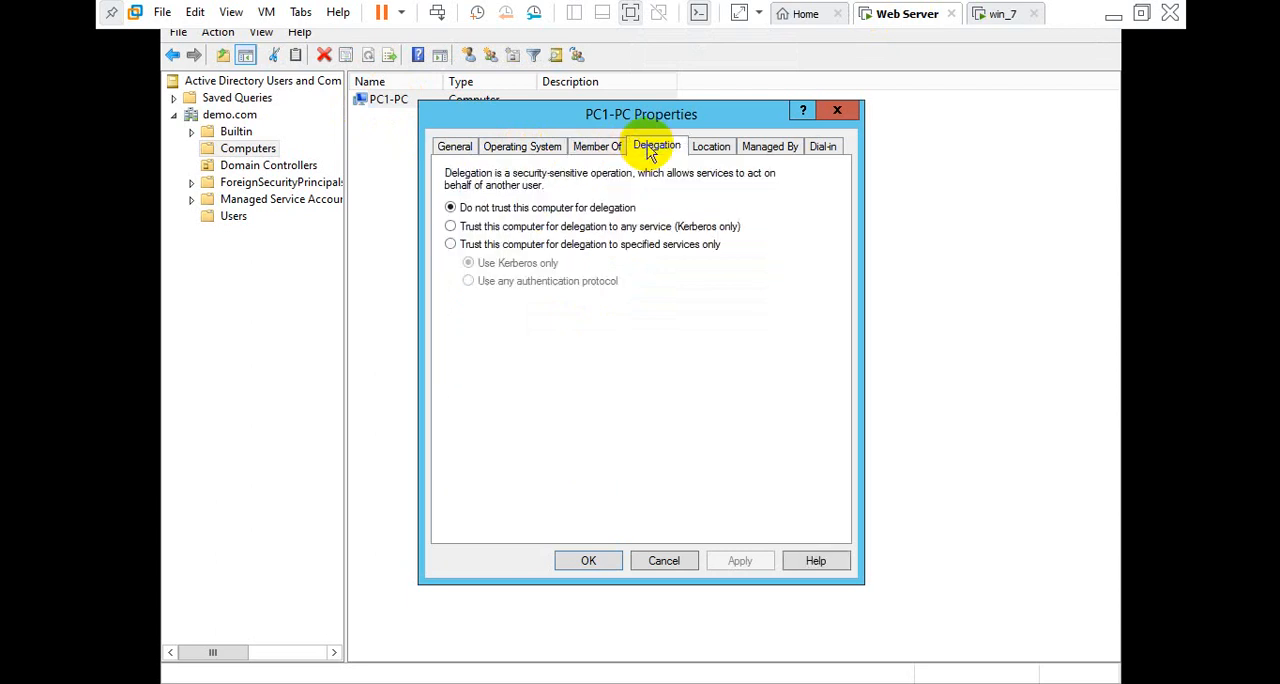
{"action": "left_click", "coordinate": [838, 111]}
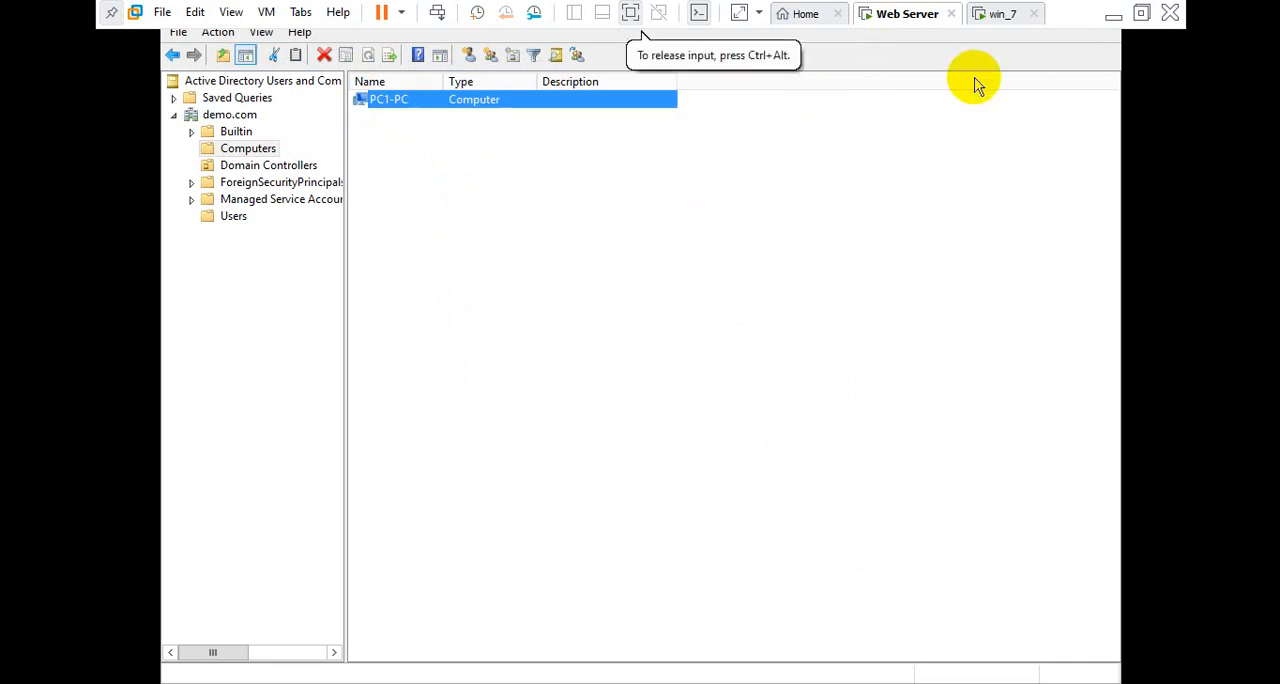
On the win_7 VM's desktop, open Network Connections by running ncpa.cpl to check the domain network
{"action": "left_click", "coordinate": [993, 16]}
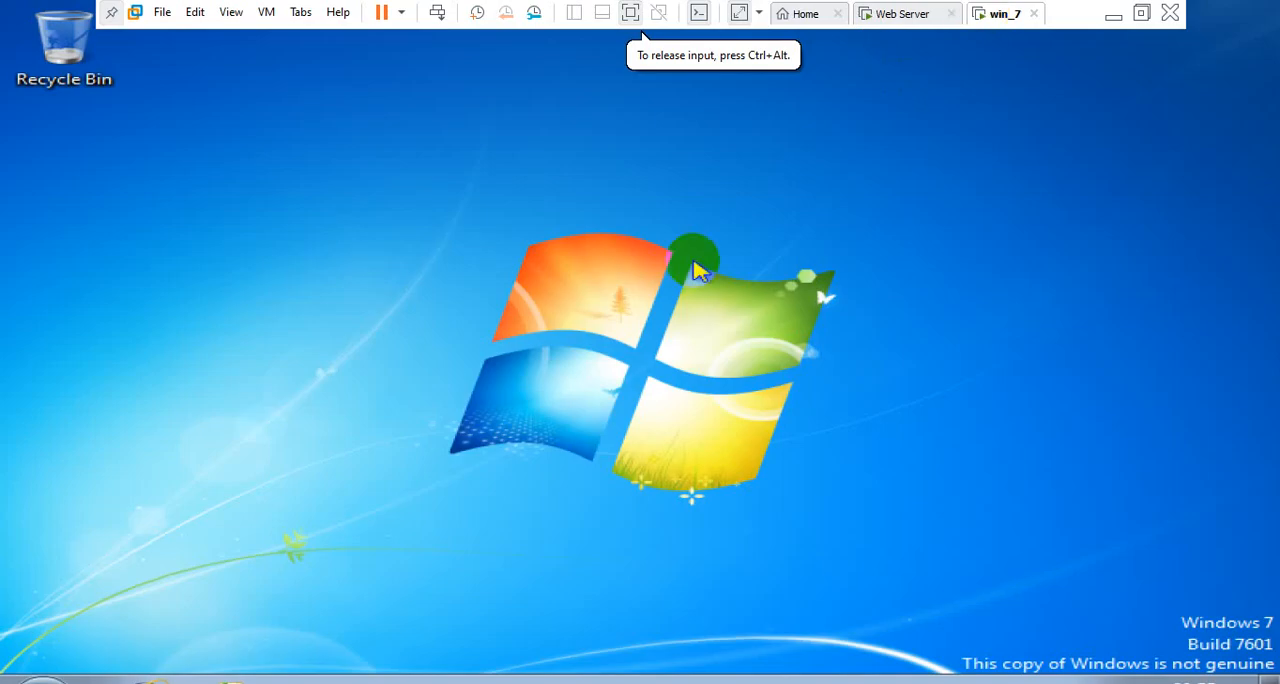
{"action": "right_click", "coordinate": [696, 264]}
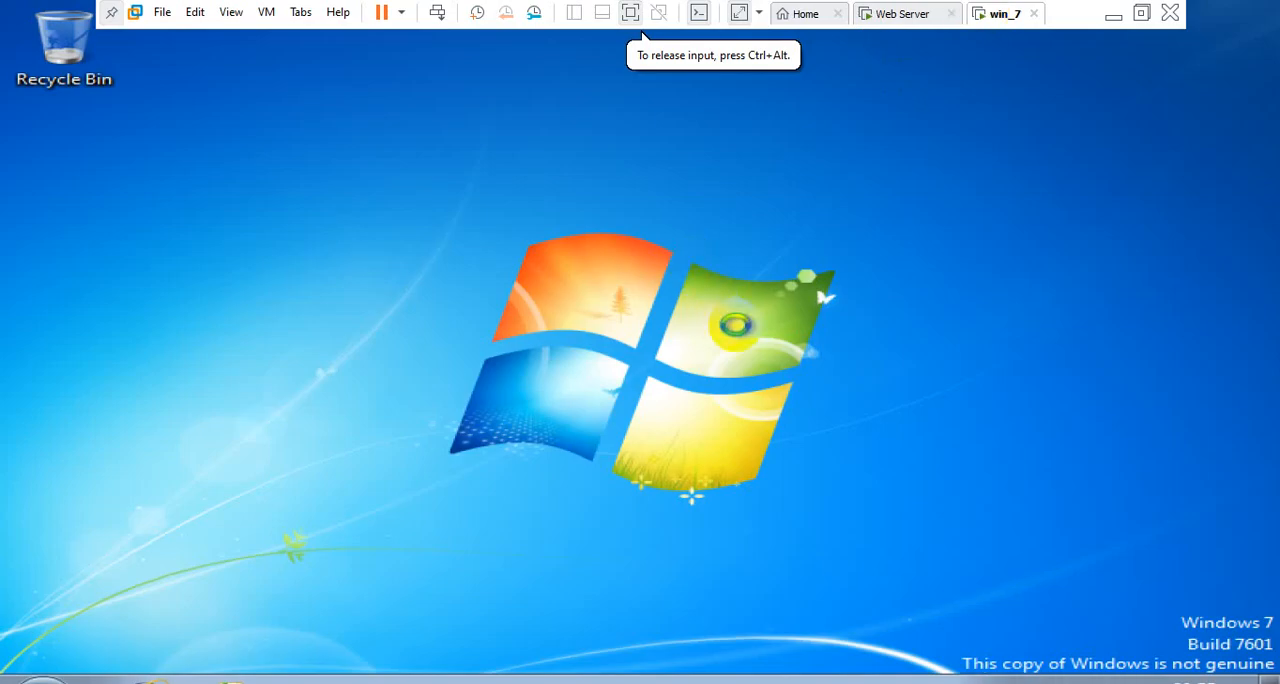
{"action": "left_click", "coordinate": [745, 340]}
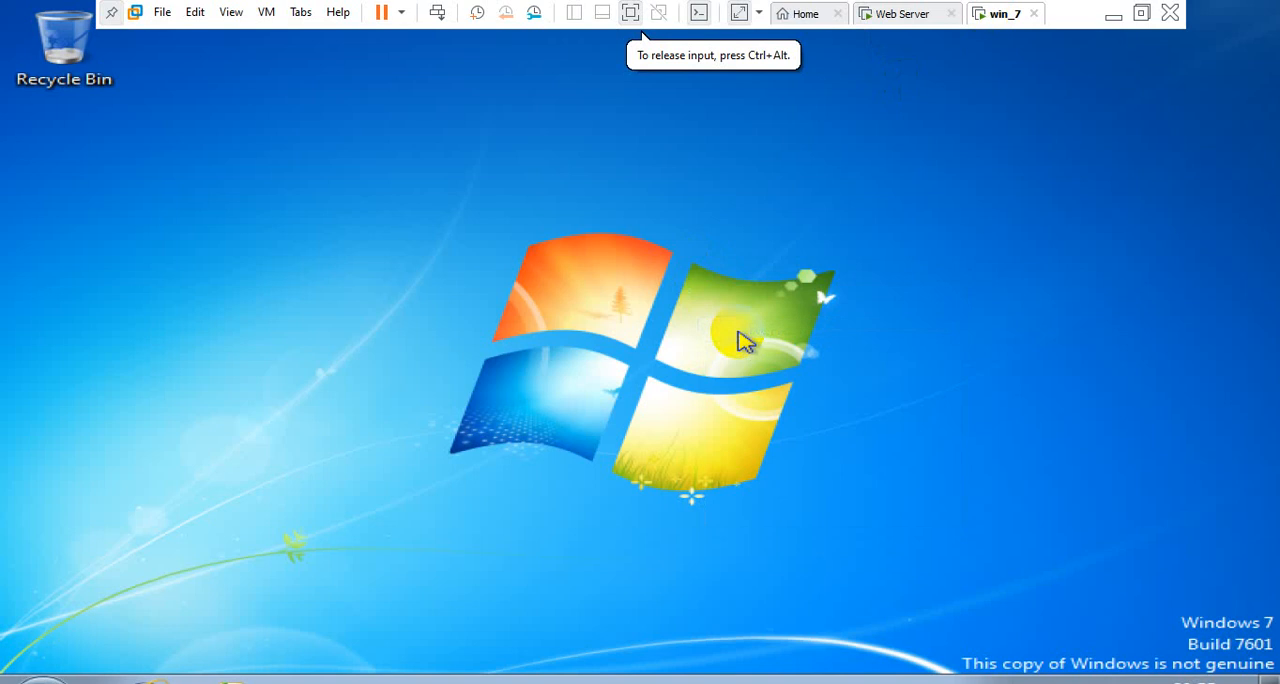
{"action": "key", "text": "super+r"}
{"action": "type", "text": "nc"}
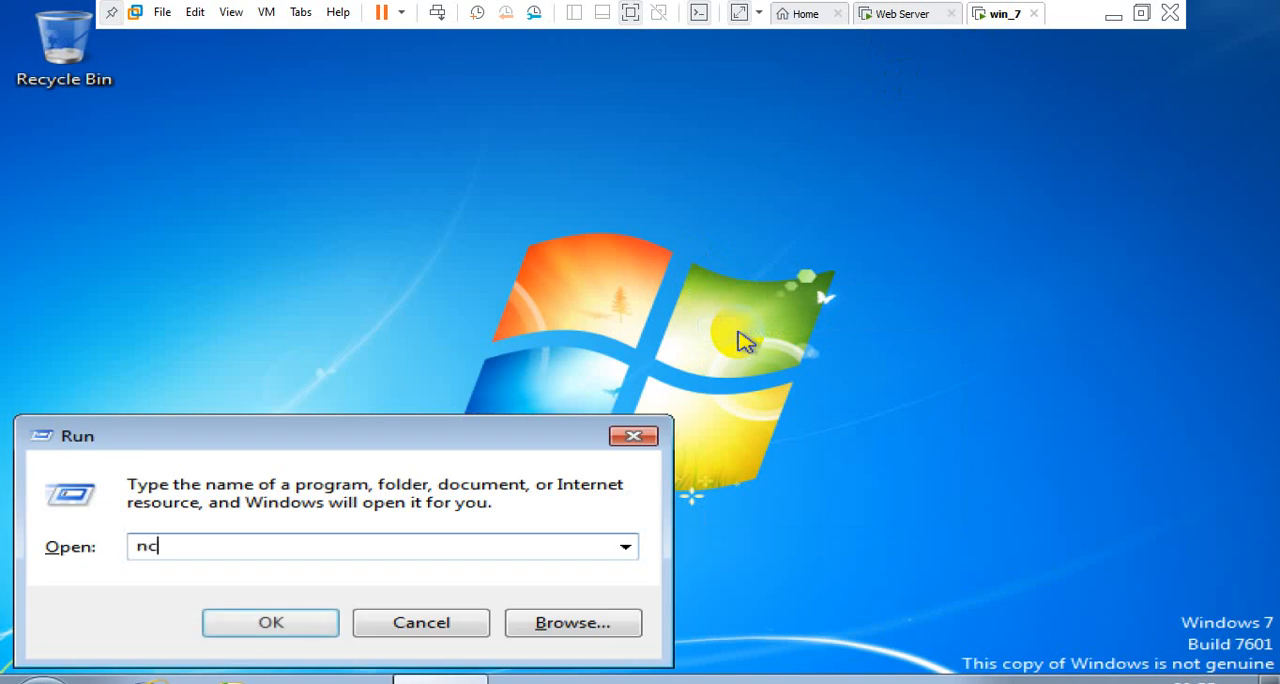
{"action": "type", "text": "pa.cpl"}
{"action": "key", "text": "Return"}
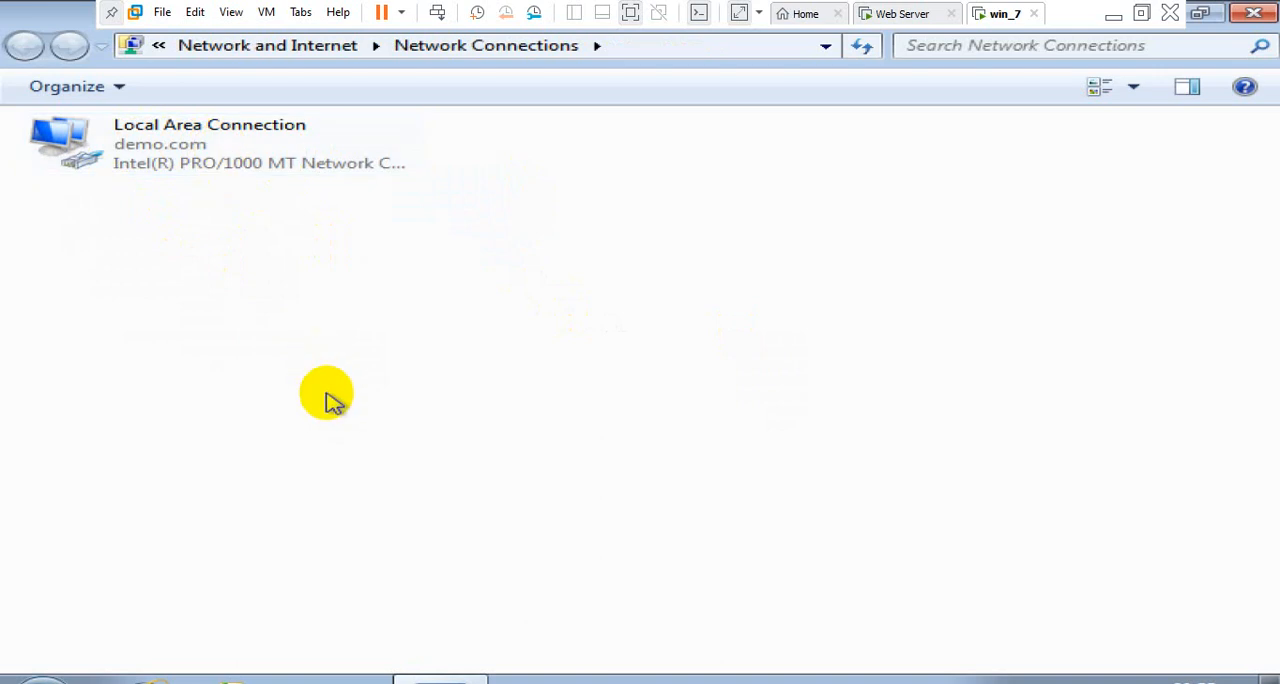
Open the computer's system properties from Windows Explorer, check its computer name and domain settings, and close the window
{"action": "key", "text": "super+e"}
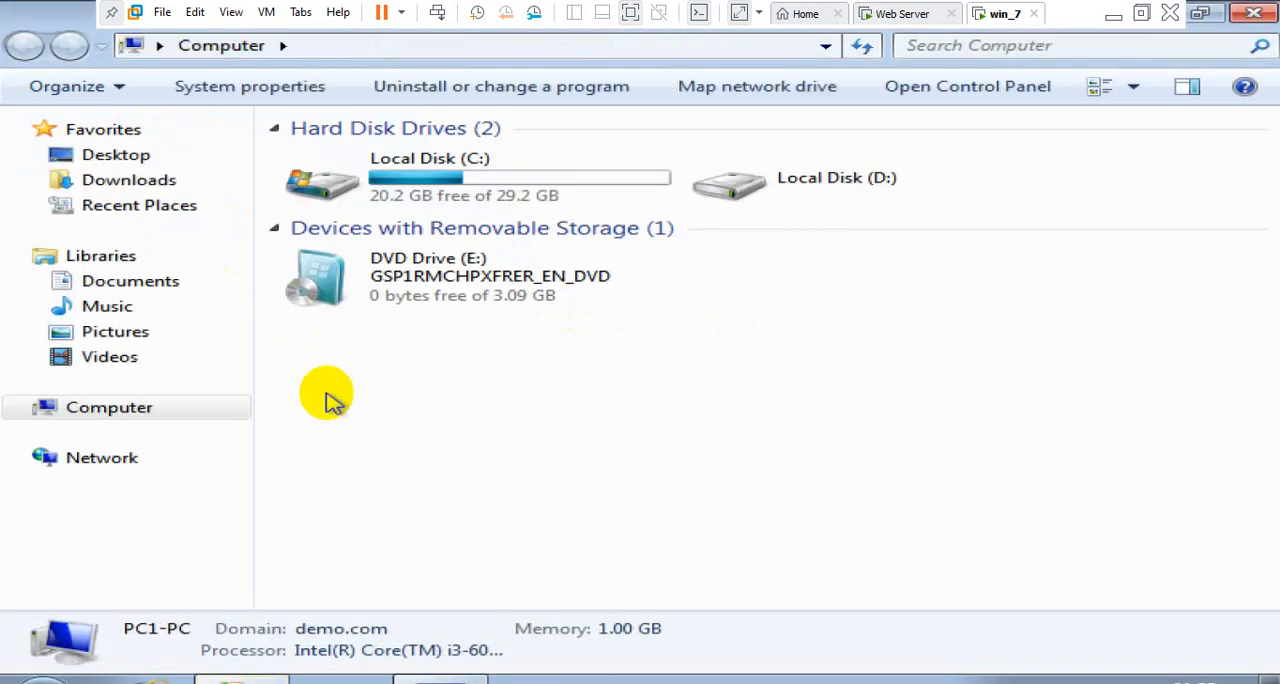
{"action": "right_click", "coordinate": [143, 406]}
{"action": "left_click", "coordinate": [237, 387]}
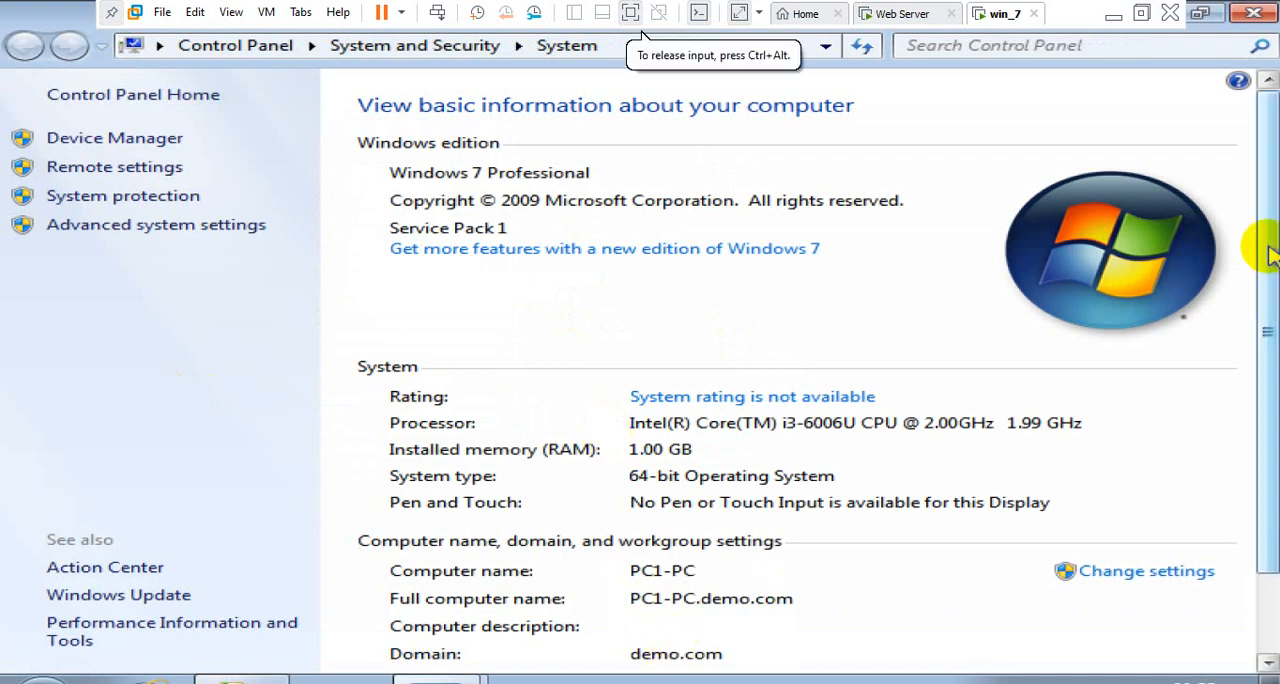
{"action": "left_click_drag", "start_coordinate": [1266, 246], "coordinate": [1262, 352]}
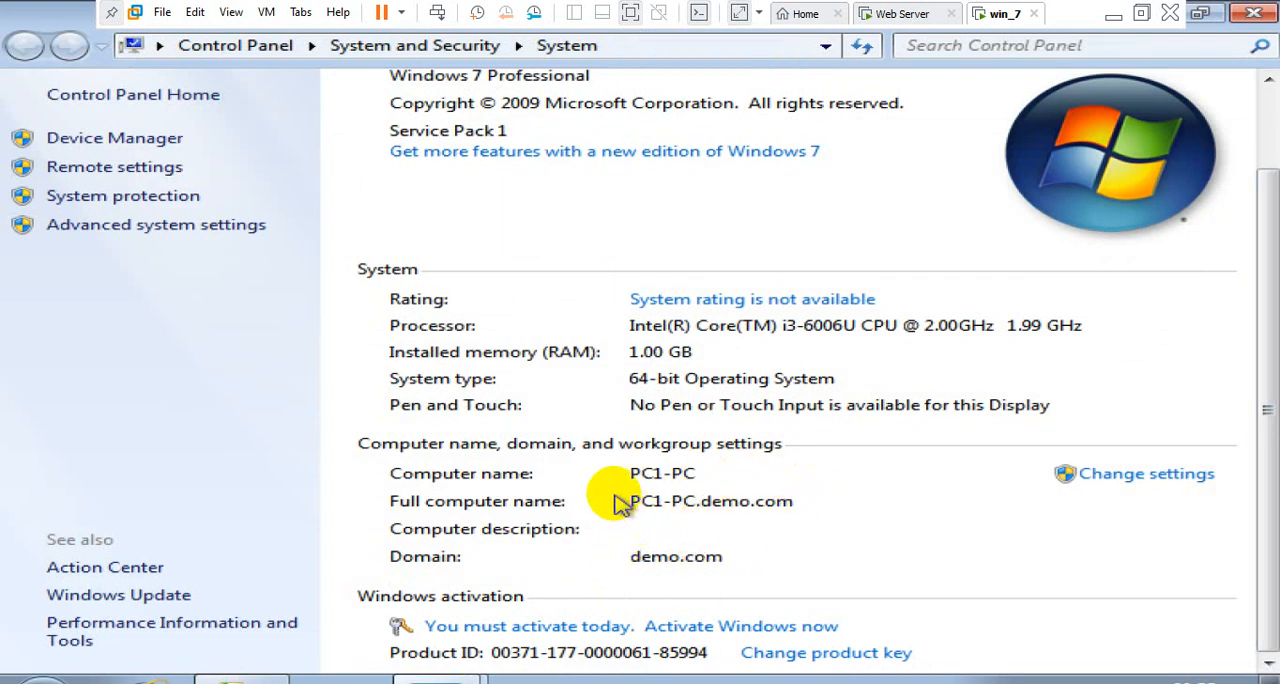
{"action": "left_click", "coordinate": [1256, 20]}
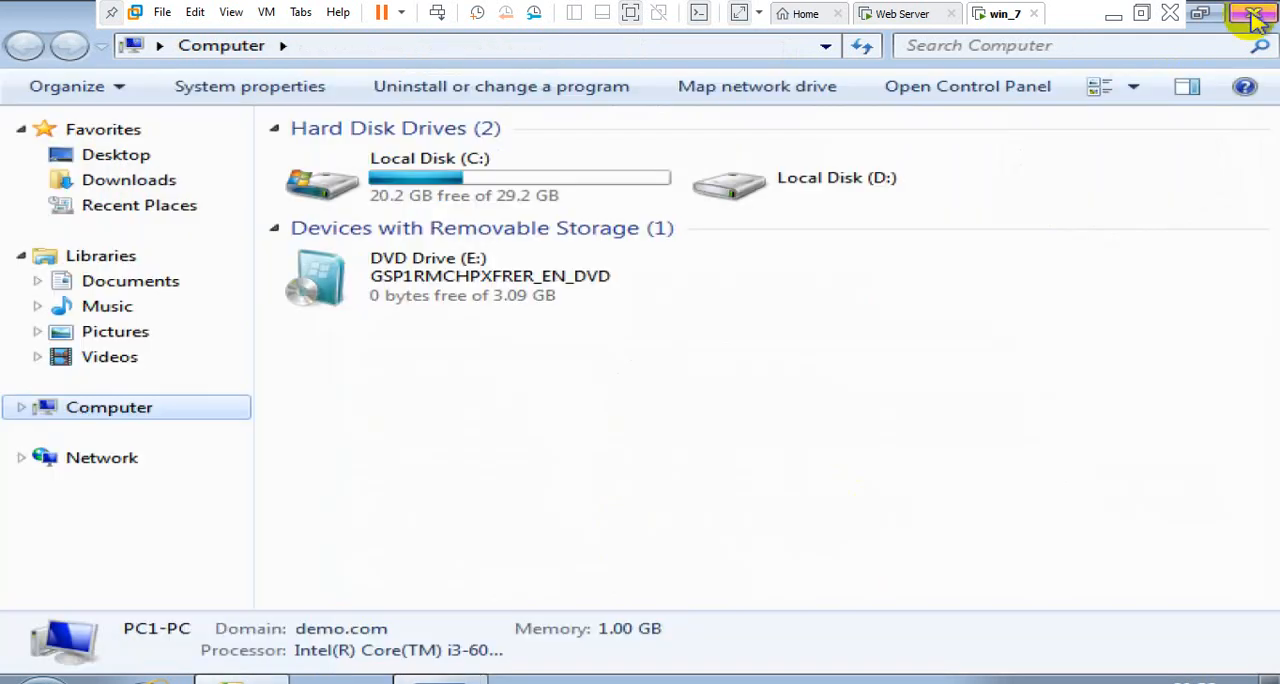
From the win_7 VM's refreshed desktop, open a command prompt and query the default DNS server with nslookup, then exit nslookup
{"action": "key", "text": "super+d"}
{"action": "right_click", "coordinate": [865, 321]}
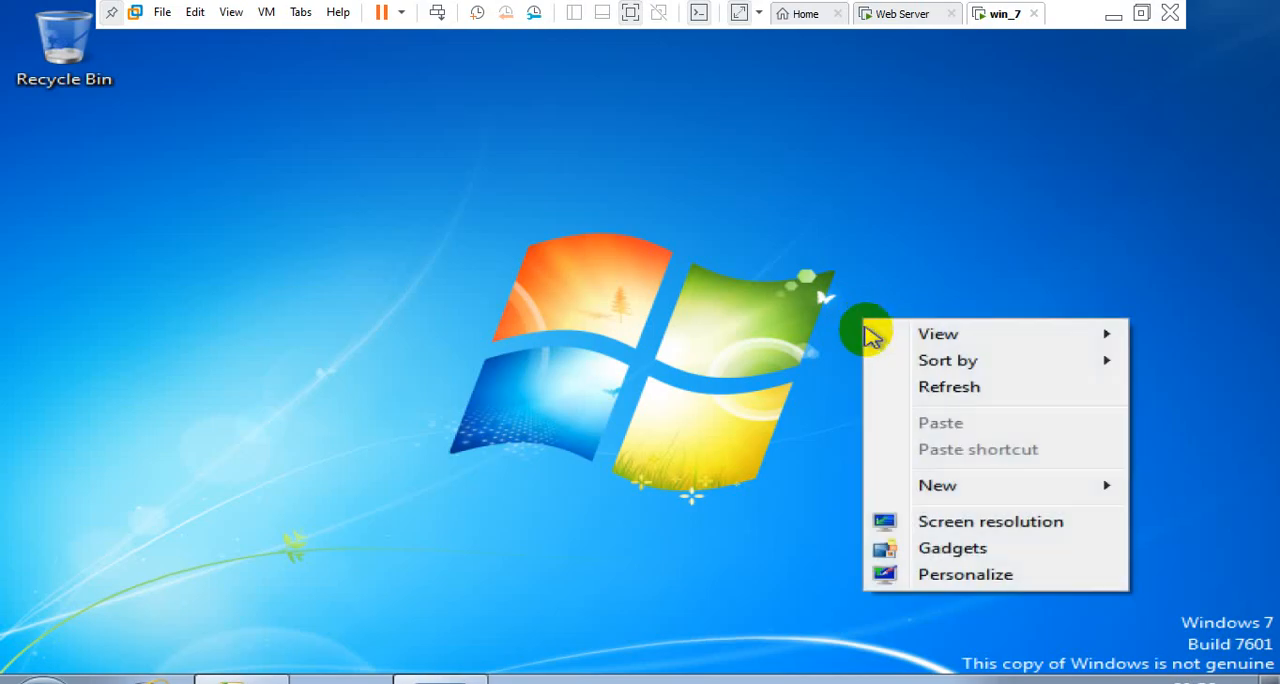
{"action": "left_click", "coordinate": [892, 386]}
{"action": "key", "text": "super+r"}
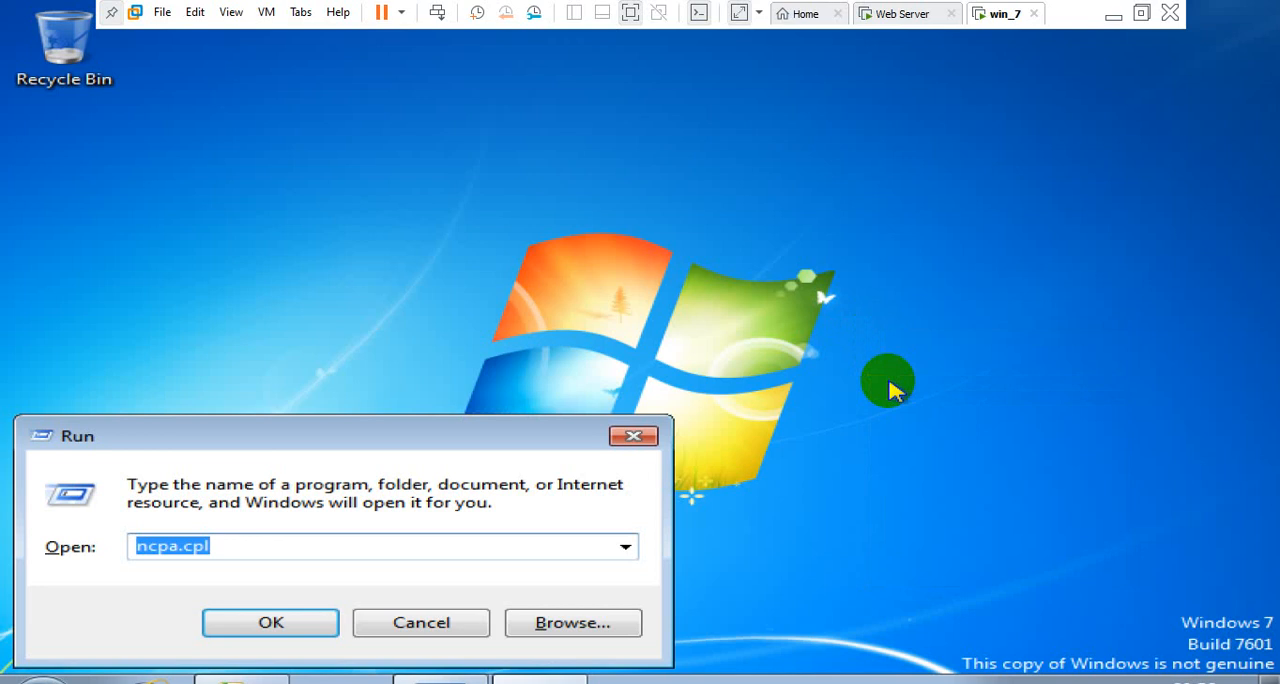
{"action": "type", "text": "cmd'"}
{"action": "key", "text": "Return"}
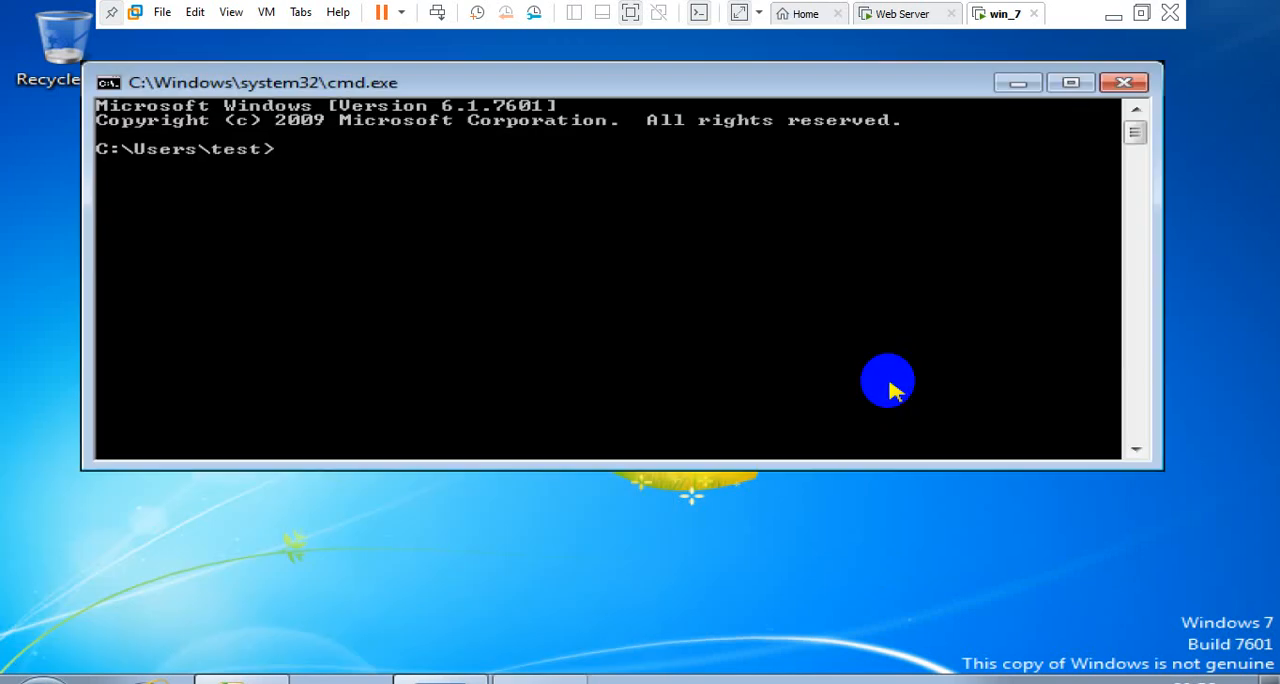
{"action": "type", "text": "nslookup"}
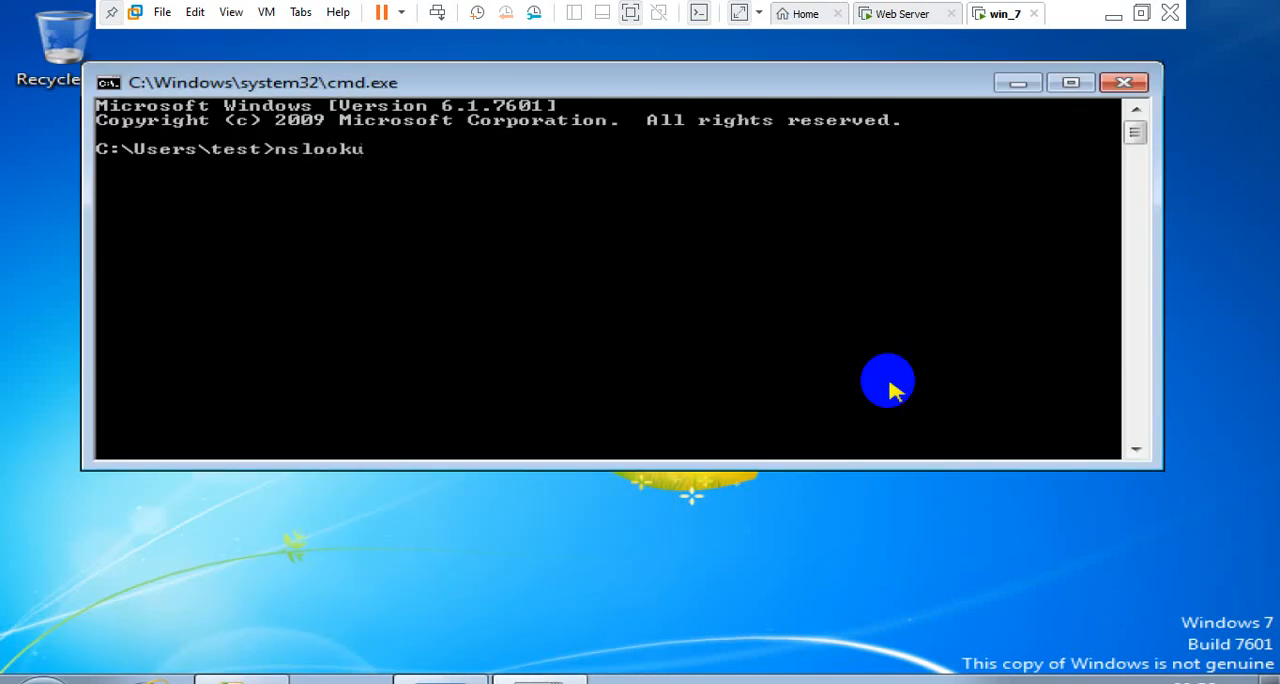
{"action": "key", "text": "Return"}
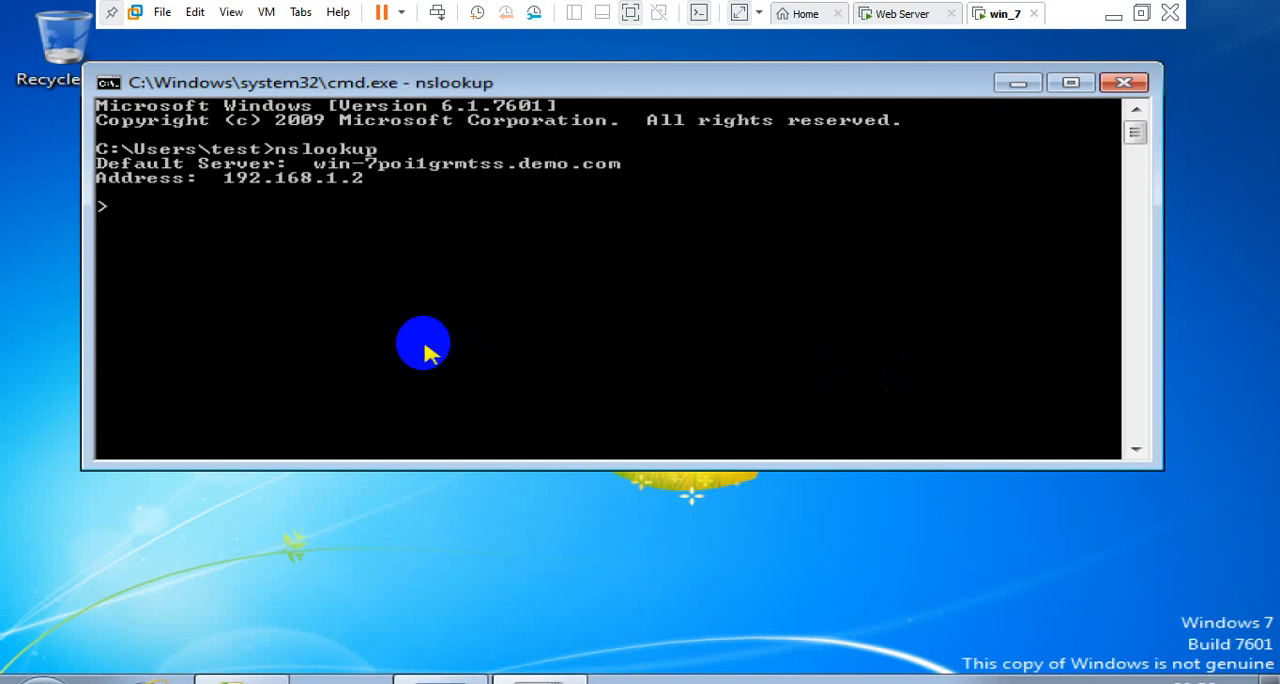
{"action": "left_click", "coordinate": [737, 209]}
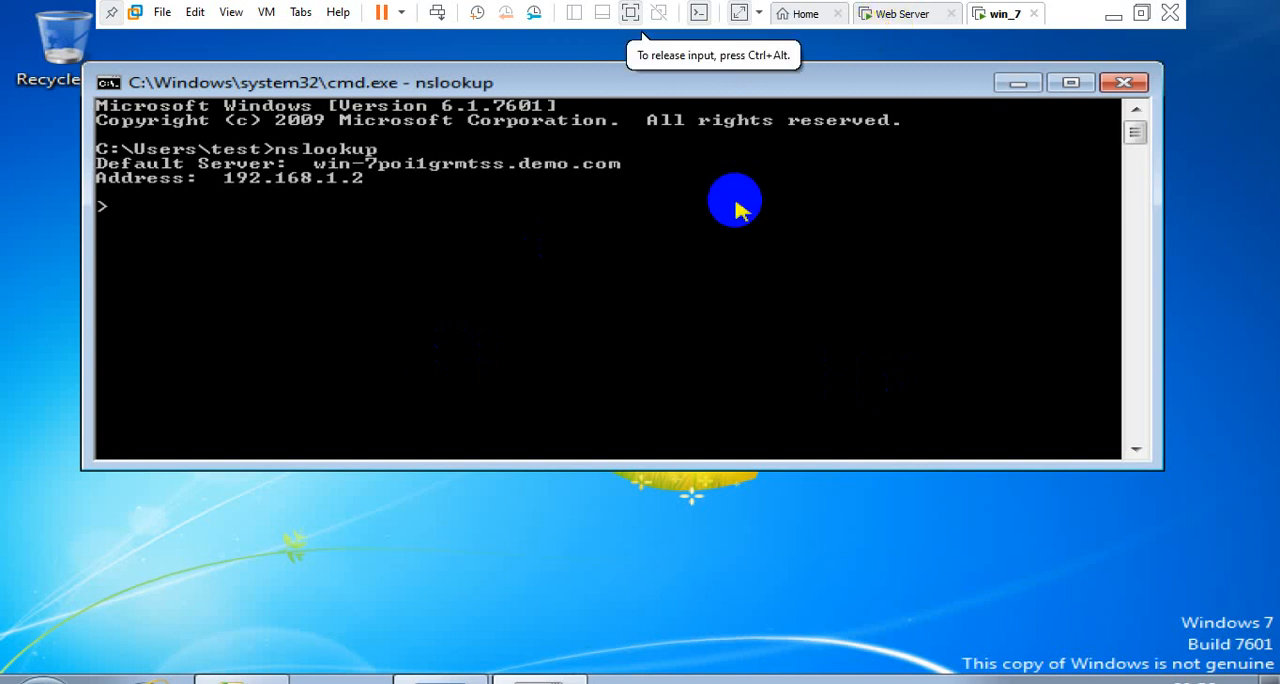
{"action": "key", "text": "ctrl+c"}
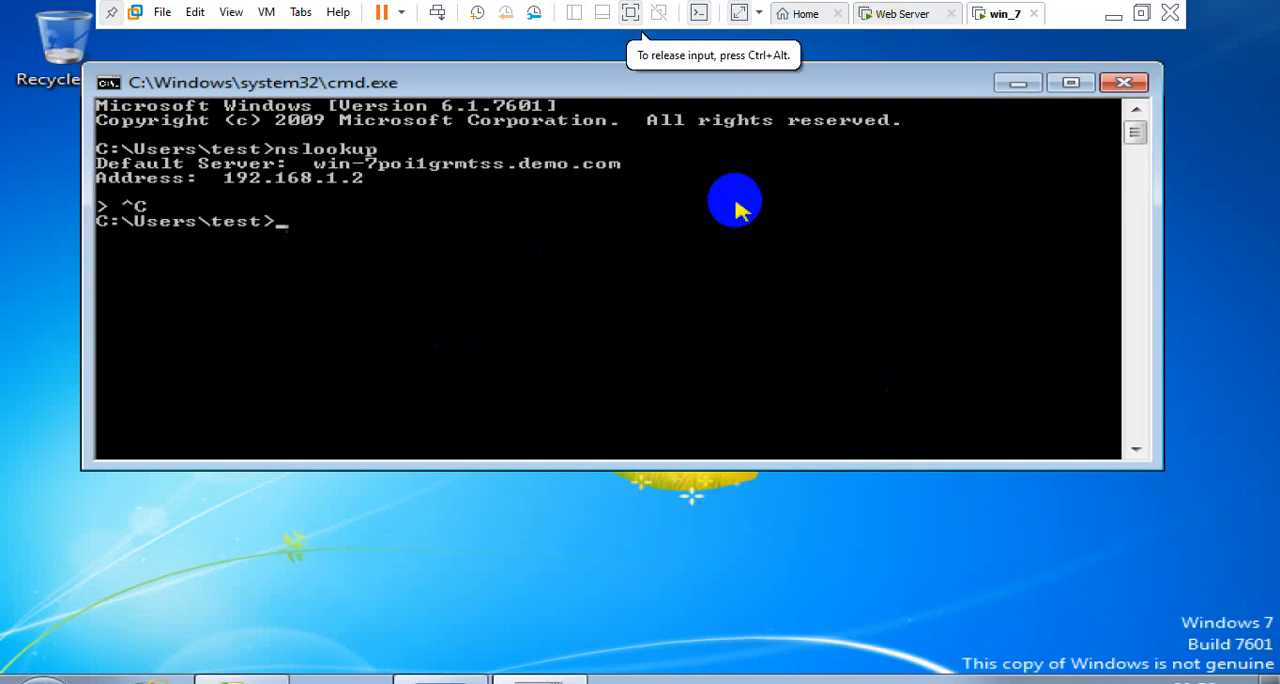
Ping demo.com from the command prompt to test connectivity to the domain
{"action": "type", "text": "ping de"}
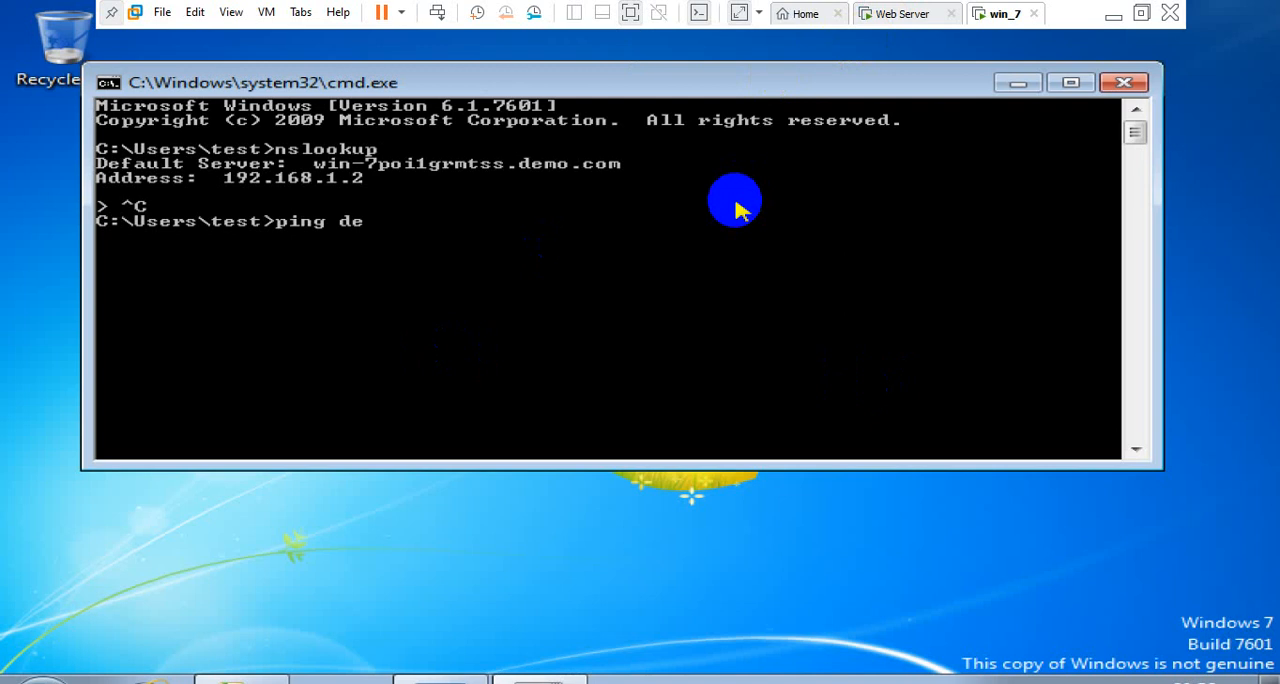
{"action": "type", "text": "mo.com"}
{"action": "key", "text": "Return"}
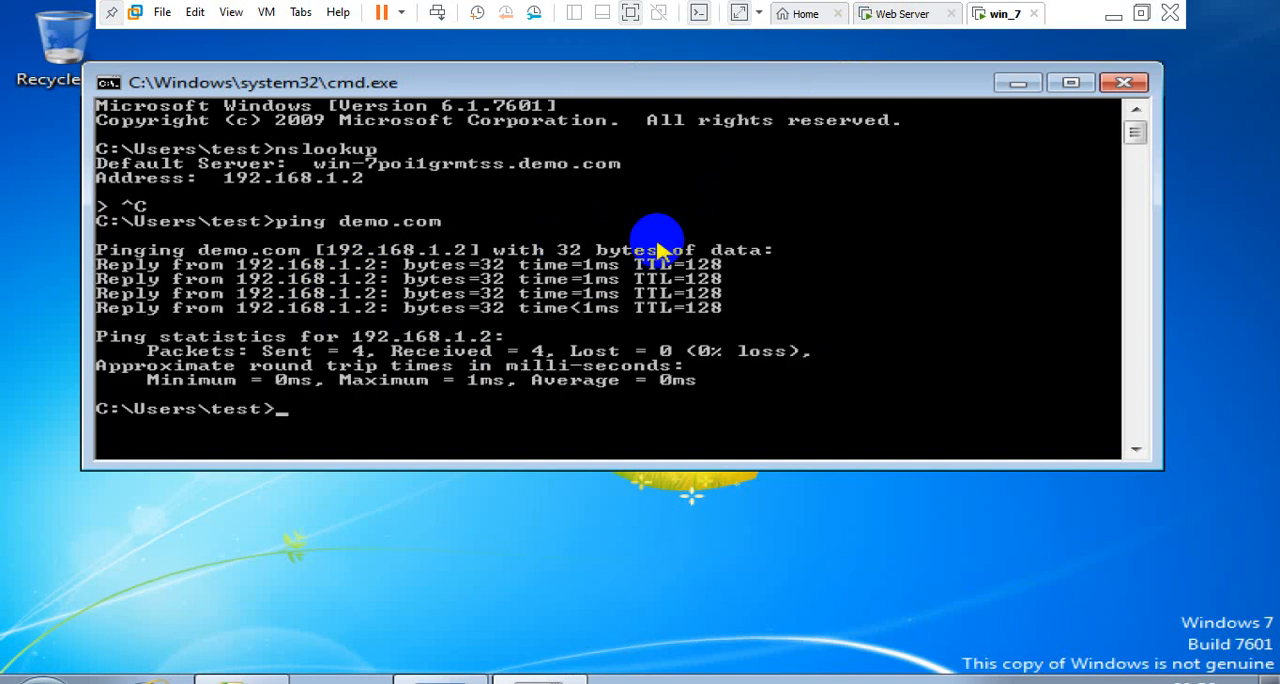
Run a continuous ping with ping demo.com -t, stop it, then minimize the command prompt and refresh the desktop
{"action": "key", "text": "Up"}
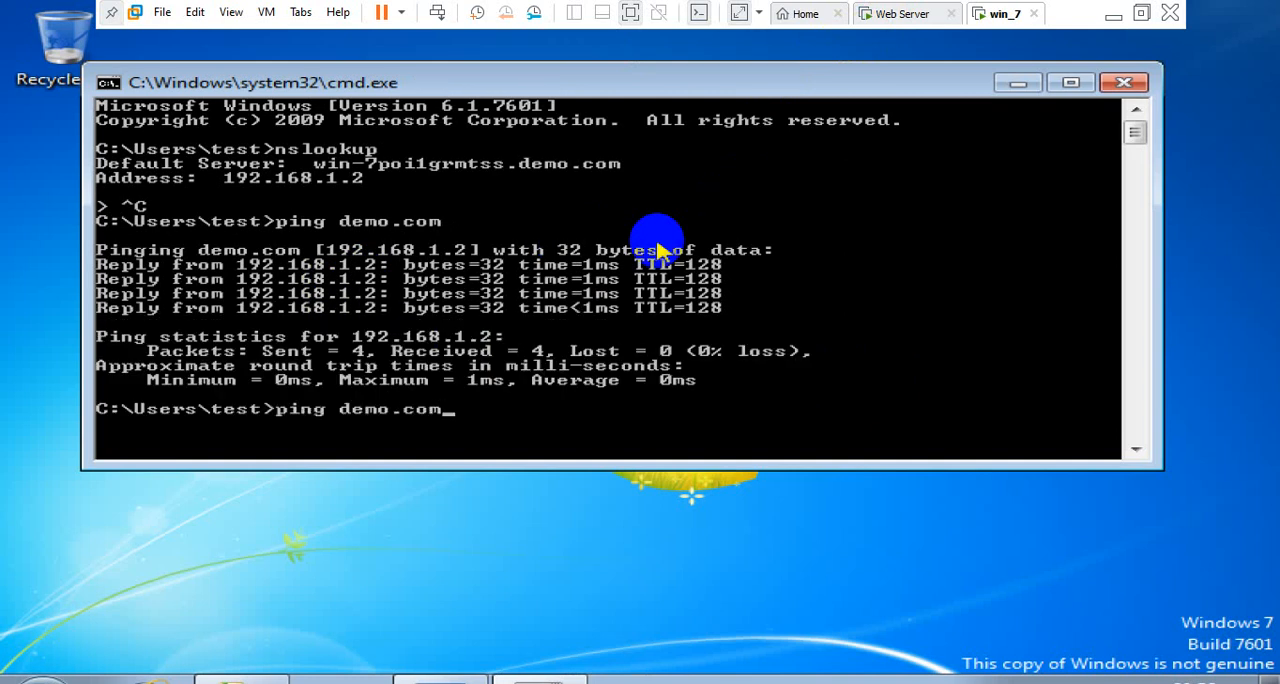
{"action": "type", "text": "-t"}
{"action": "key", "text": "Return"}
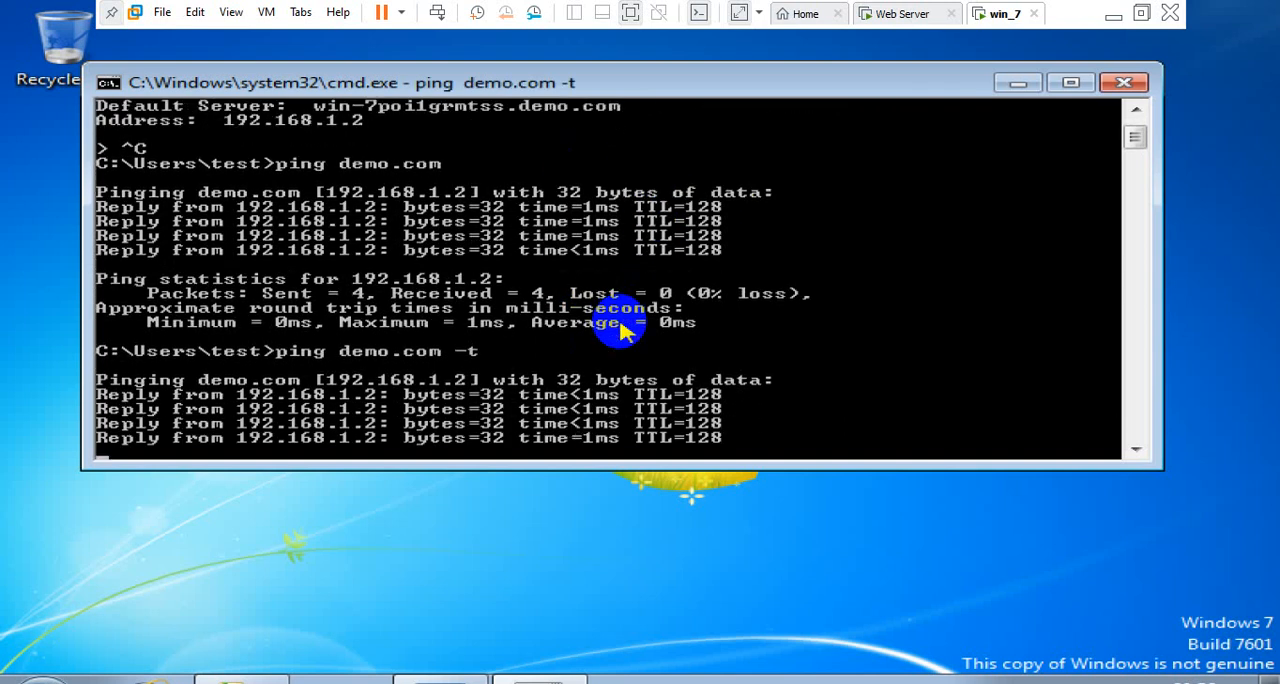
{"action": "key", "text": "ctrl+c"}
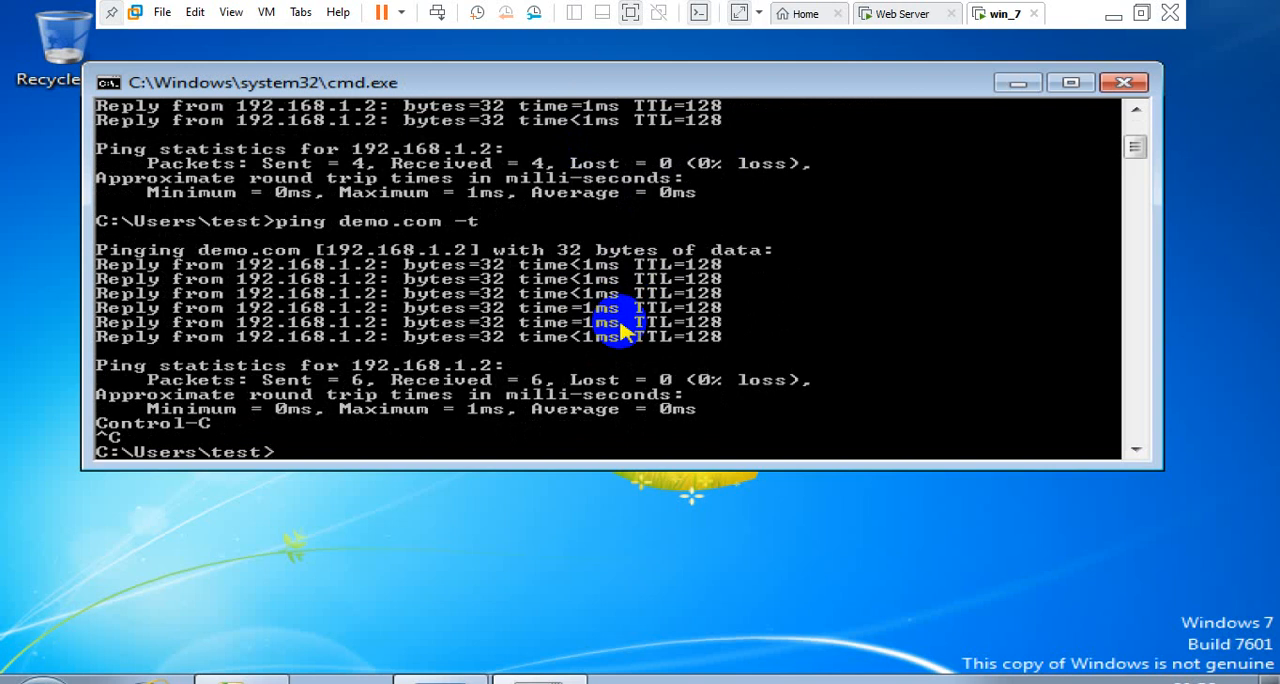
{"action": "left_click", "coordinate": [1015, 88]}
{"action": "right_click", "coordinate": [889, 102]}
{"action": "left_click", "coordinate": [932, 180]}
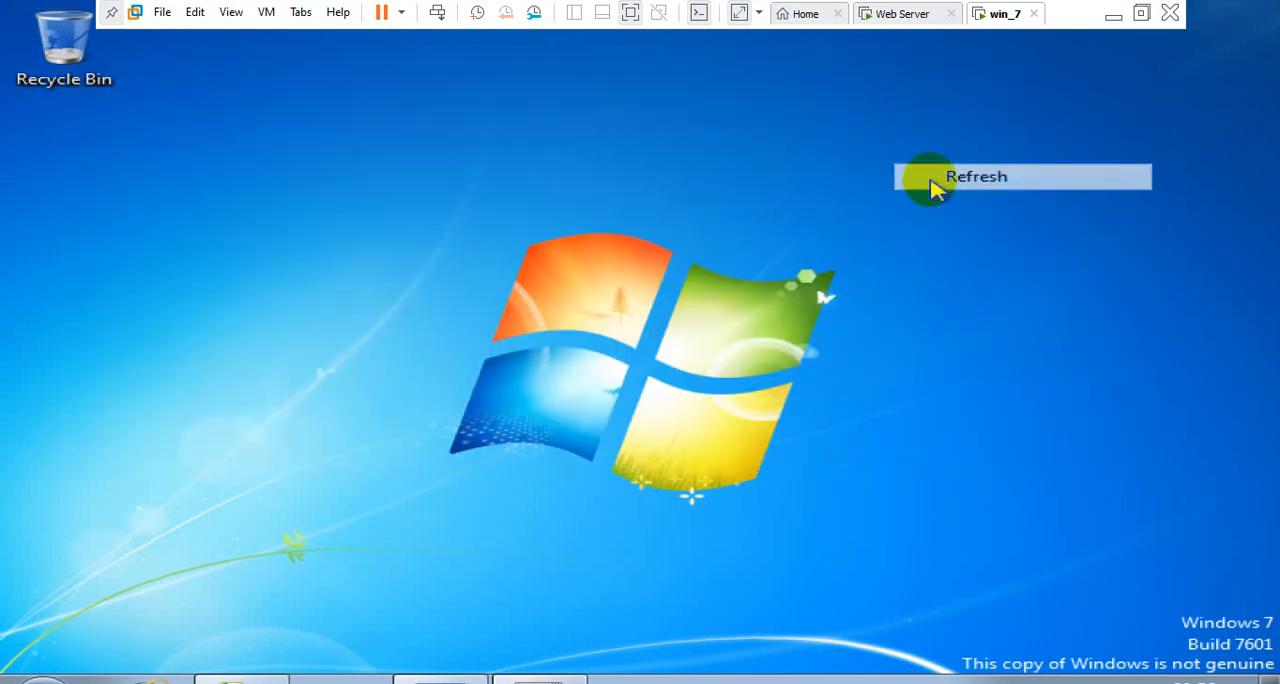
Switch to the Web Server VM, show and refresh its desktop, and stretch the guest display to fill the screen
{"action": "left_click", "coordinate": [890, 17]}
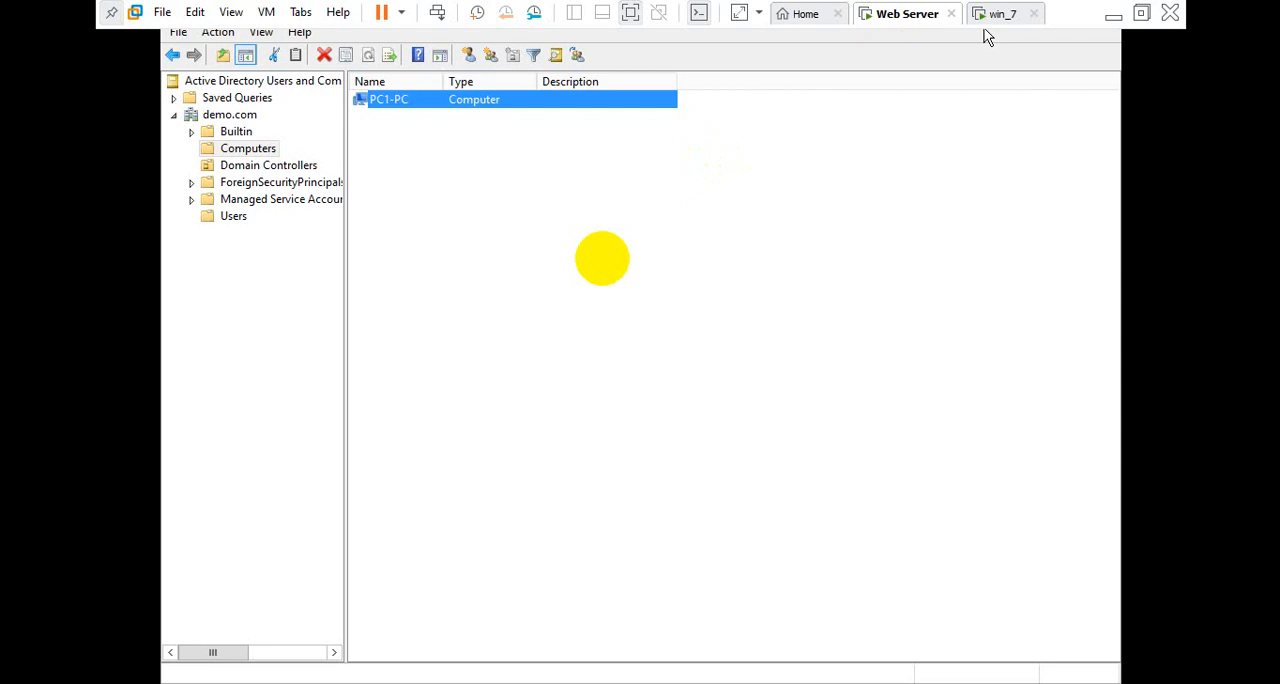
{"action": "left_click", "coordinate": [603, 260]}
{"action": "key", "text": "super+d"}
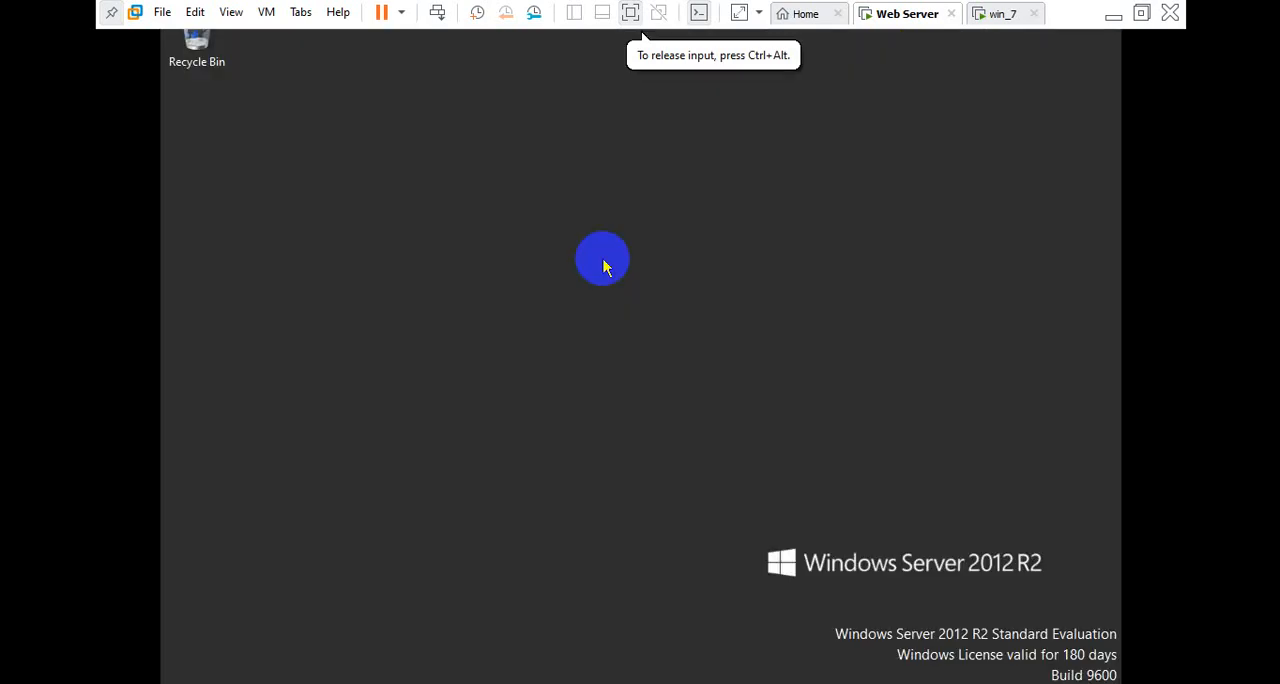
{"action": "right_click", "coordinate": [603, 262]}
{"action": "left_click", "coordinate": [637, 229]}
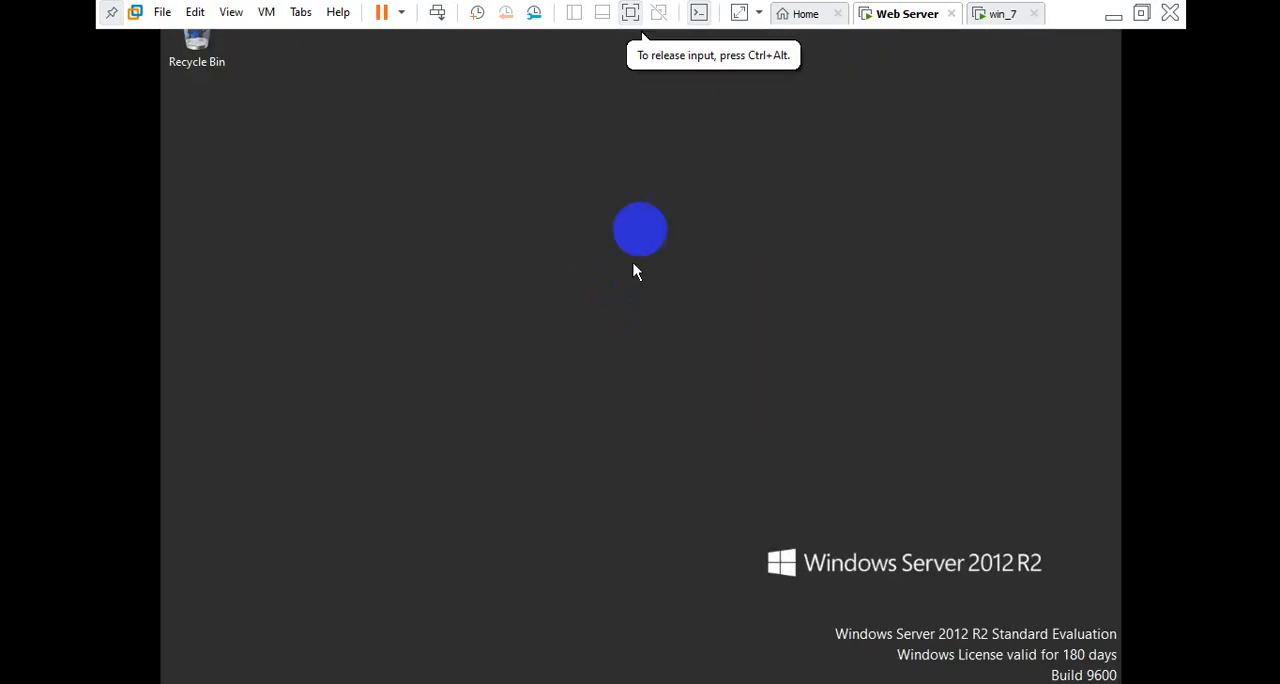
{"action": "left_click", "coordinate": [733, 20]}
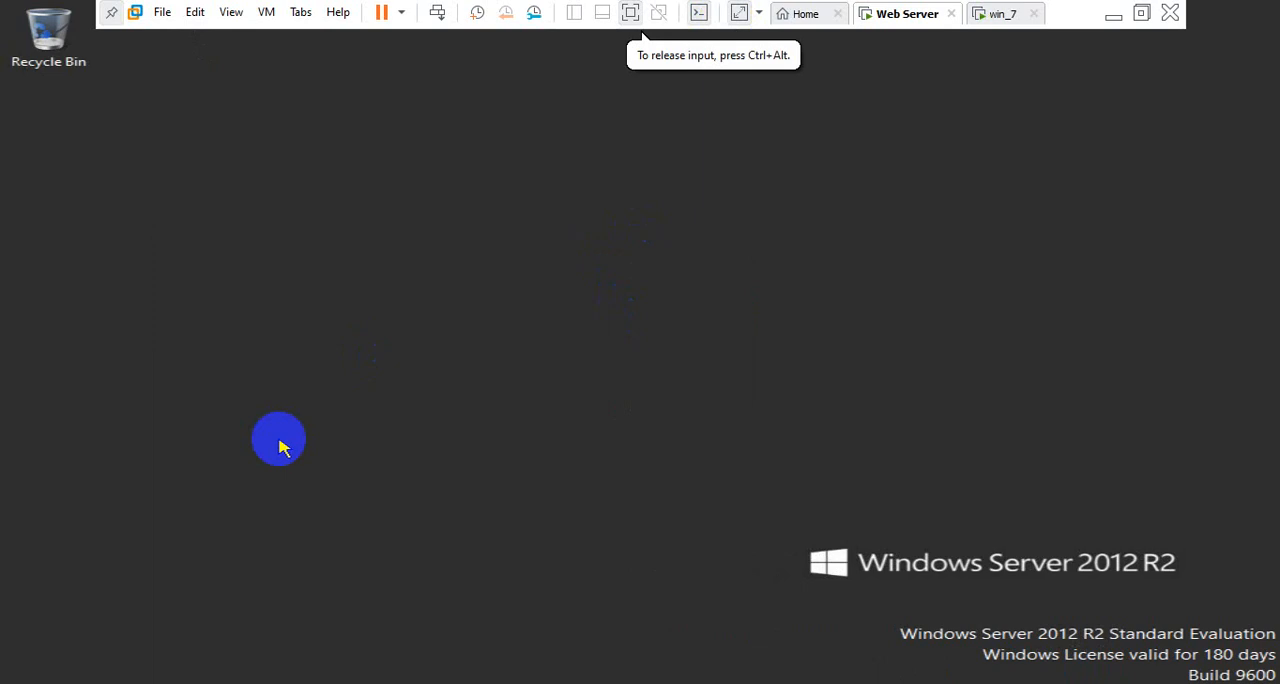
Create a folder named demo in the root of Local Disk (C:)
{"action": "key", "text": "super+e"}
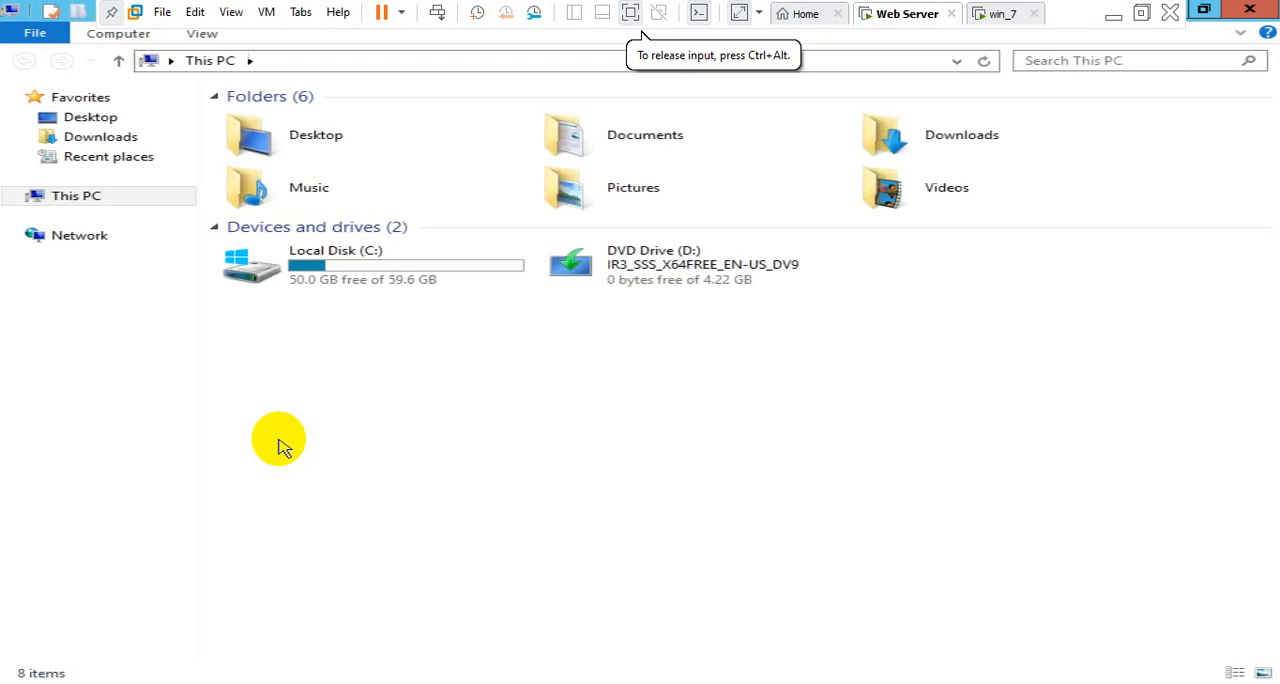
{"action": "double_click", "coordinate": [352, 160]}
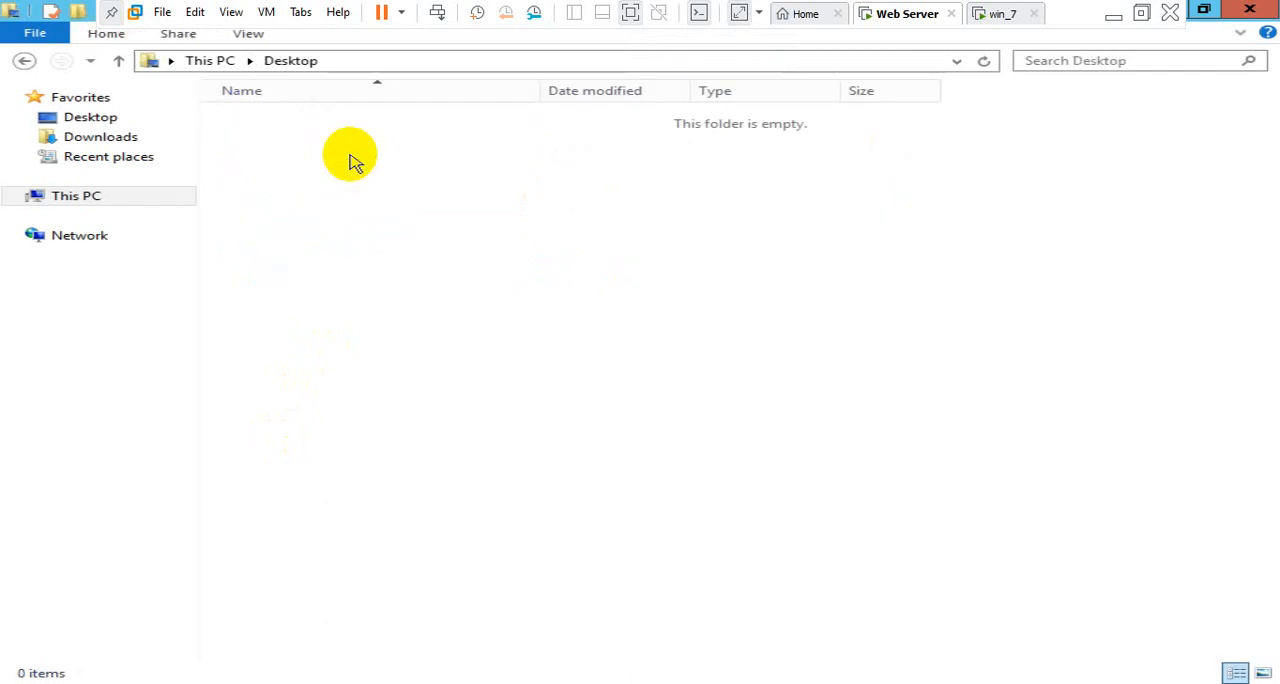
{"action": "left_click", "coordinate": [55, 198]}
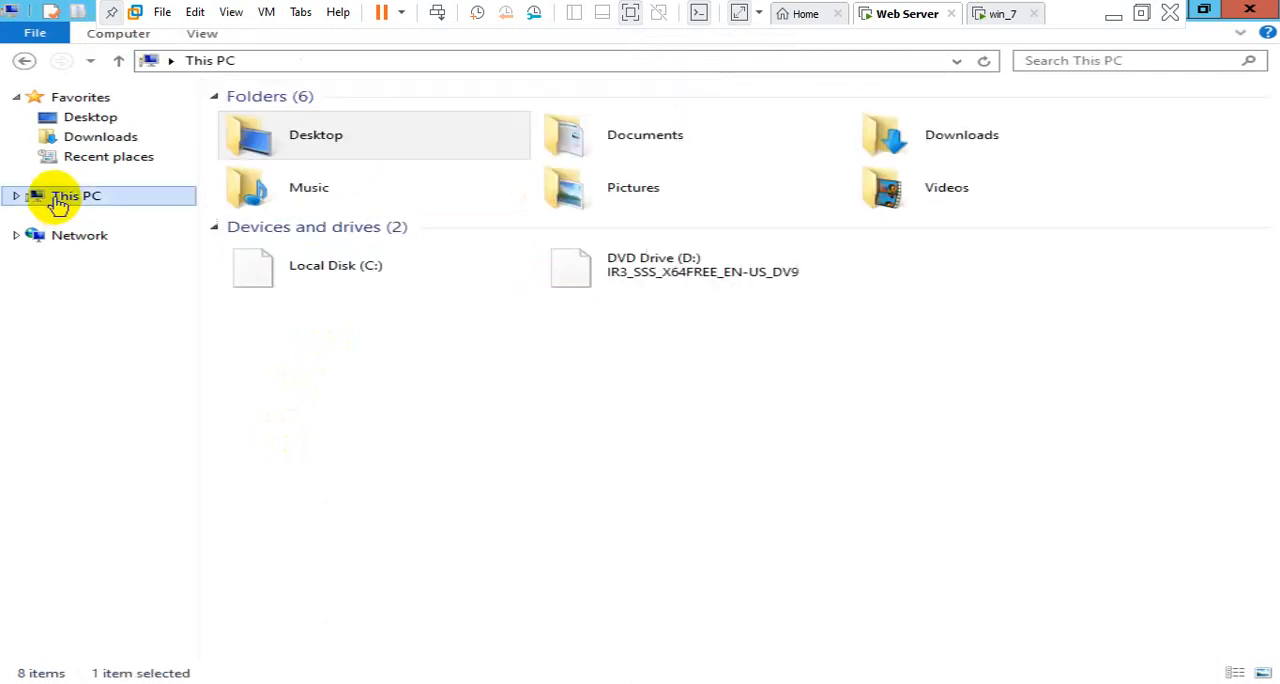
{"action": "double_click", "coordinate": [418, 256]}
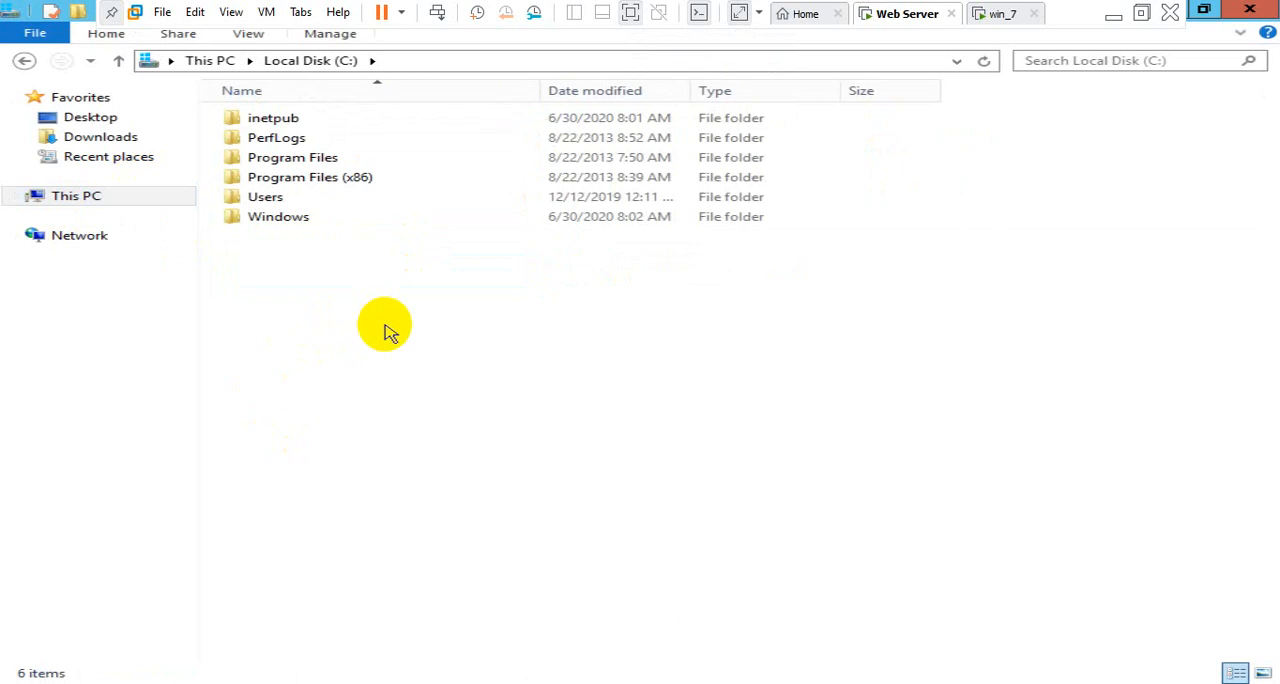
{"action": "key", "text": "ctrl+shift+n"}
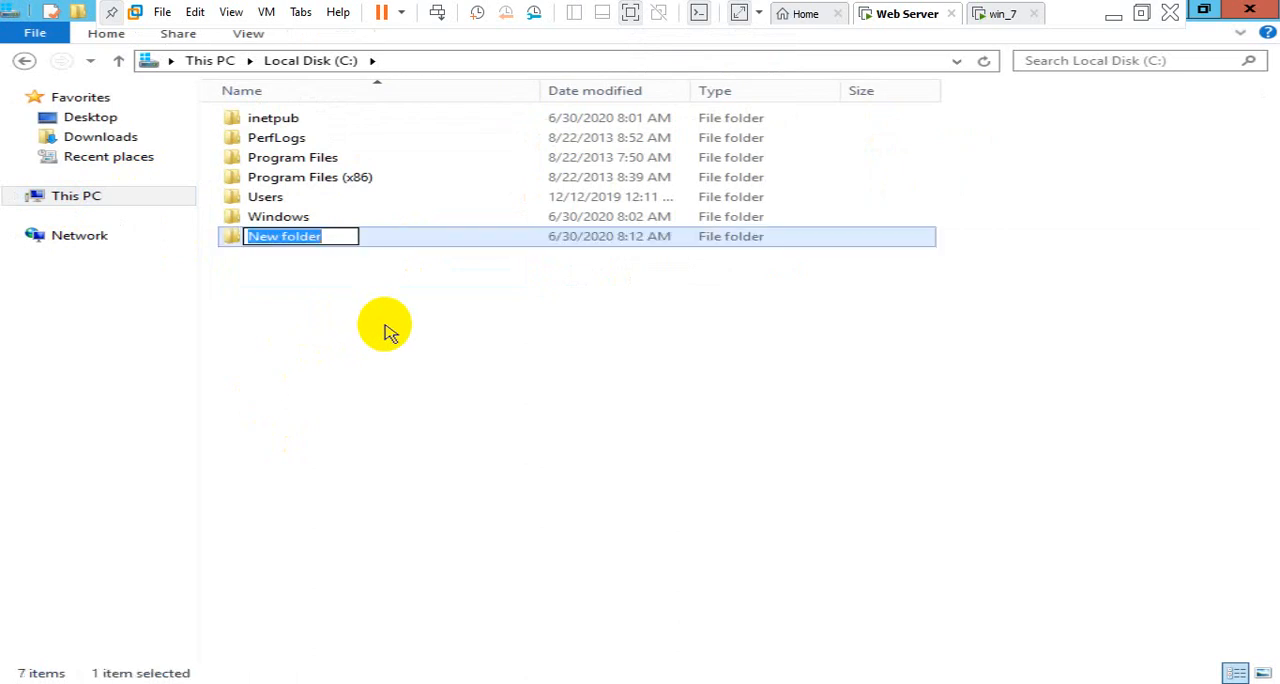
{"action": "type", "text": "demo"}
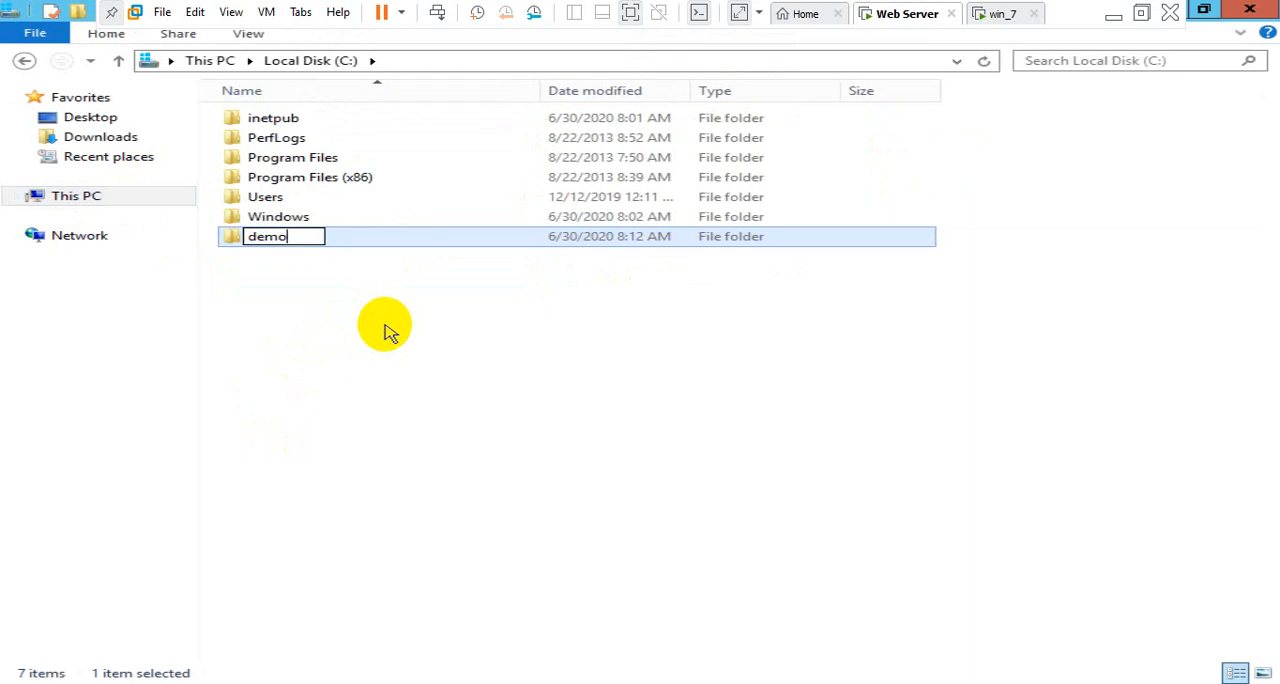
{"action": "left_click", "coordinate": [353, 311]}
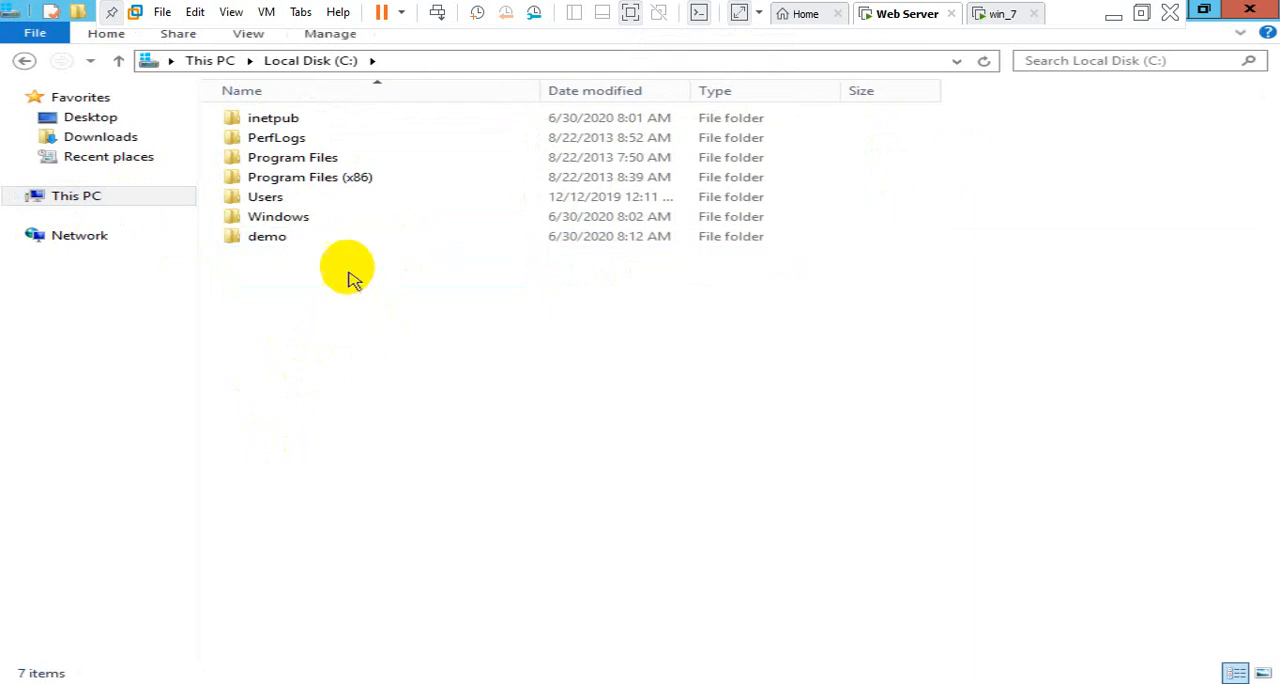
Create a new text document named index inside the demo folder
{"action": "double_click", "coordinate": [338, 240]}
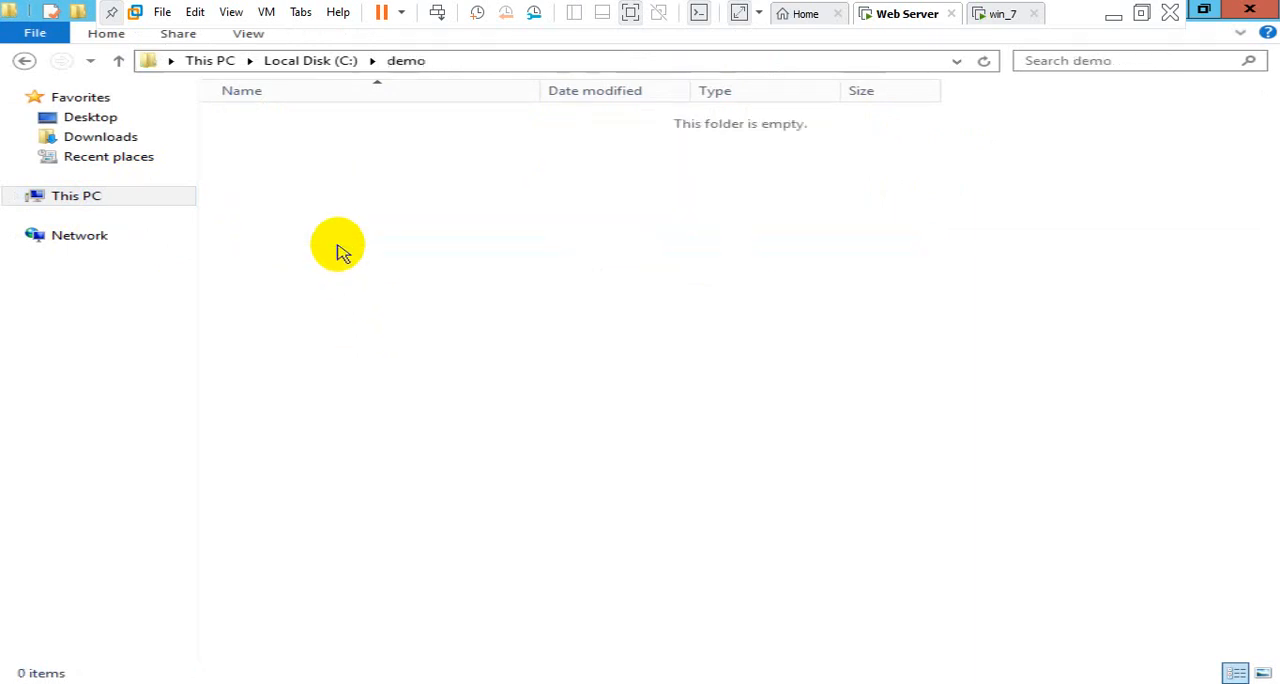
{"action": "right_click", "coordinate": [359, 201]}
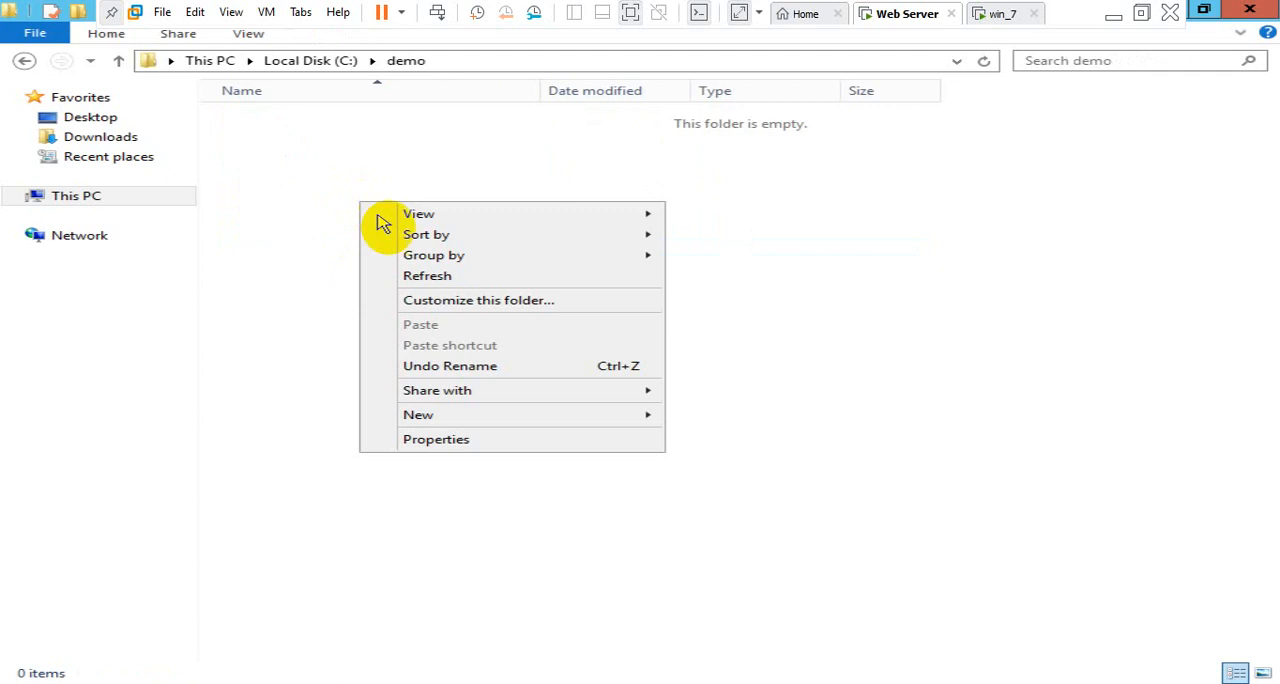
{"action": "mouse_move", "coordinate": [642, 416]}
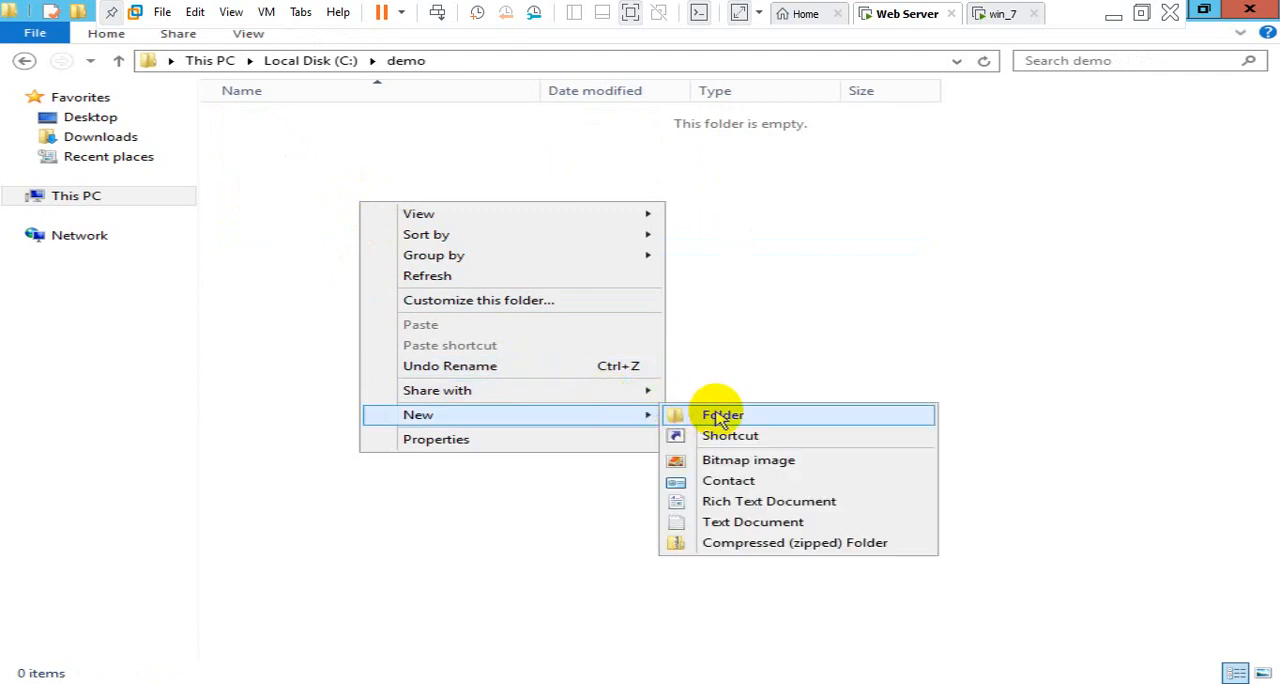
{"action": "left_click", "coordinate": [755, 526]}
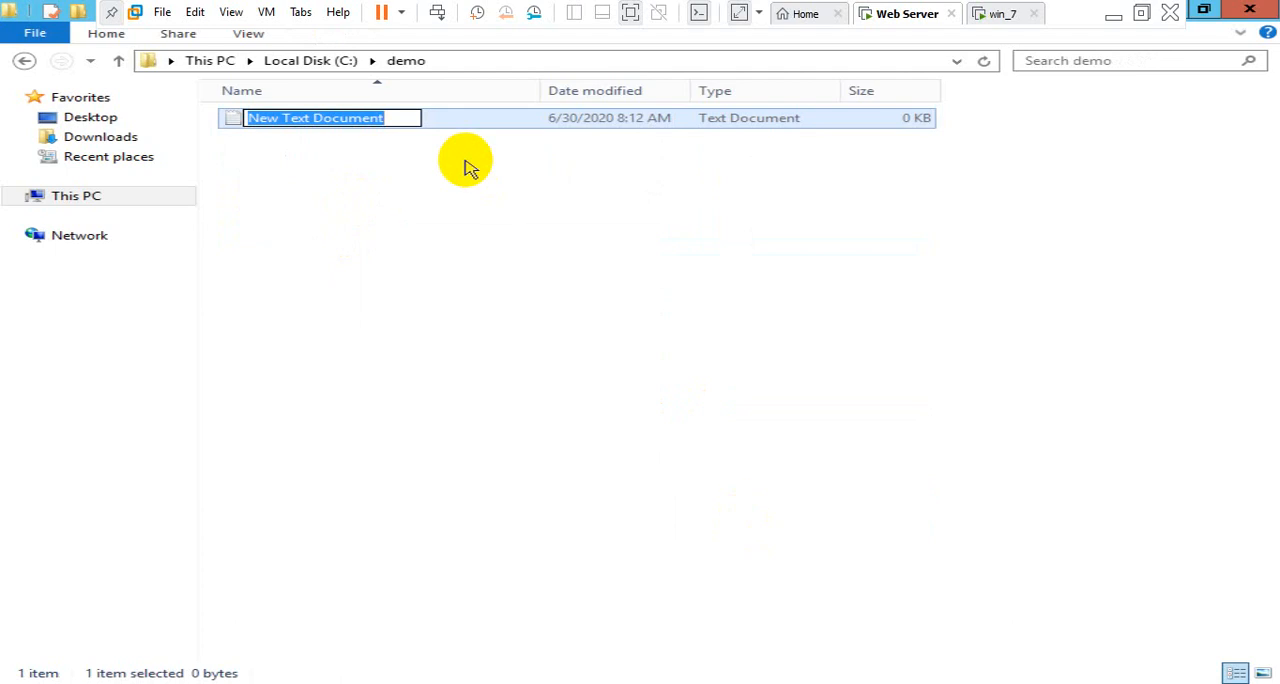
{"action": "type", "text": "abc"}
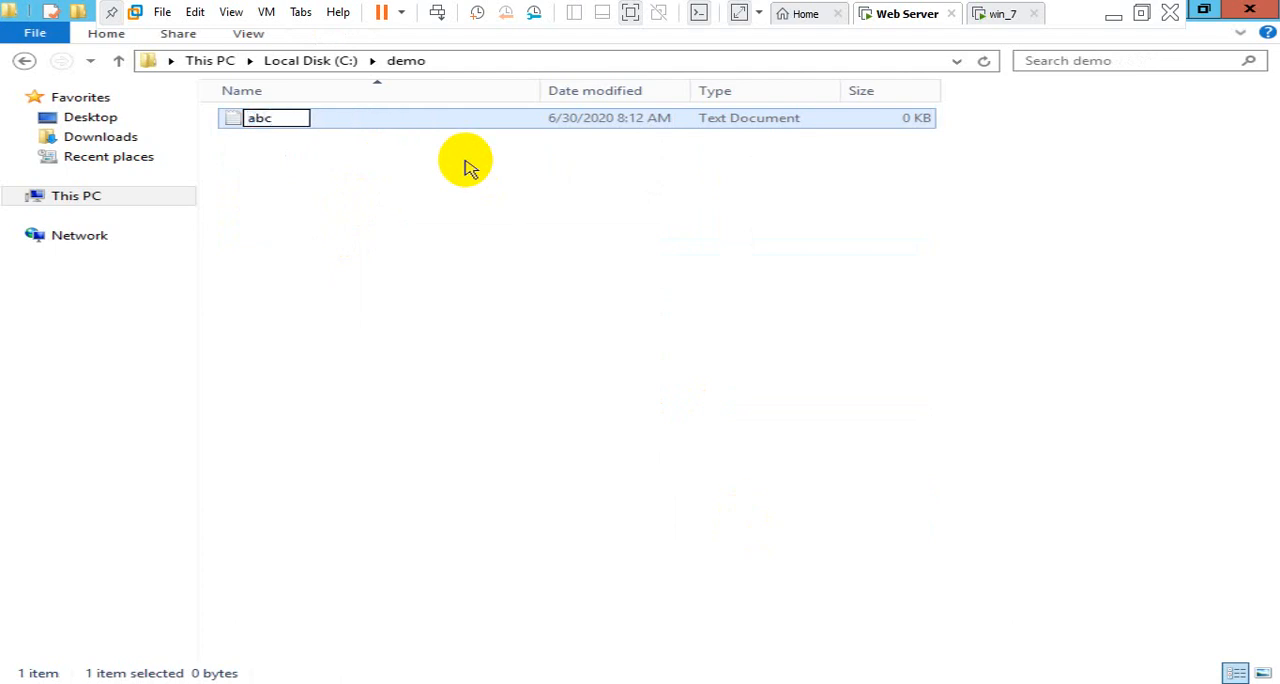
{"action": "key", "text": "BackSpace"}
{"action": "key", "text": "BackSpace"}
{"action": "key", "text": "BackSpace"}
{"action": "type", "text": "index"}
{"action": "key", "text": "Return"}
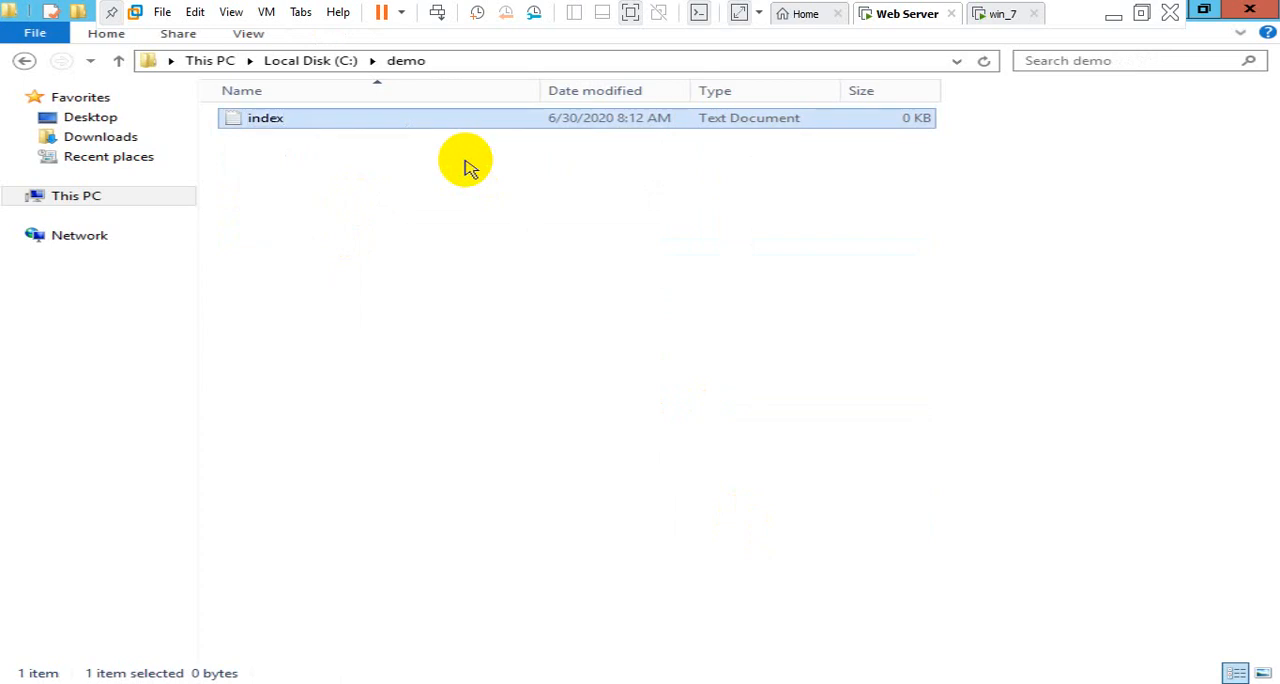
Open the index file in Notepad and enter the opening <html> and <head> tags on separate lines
{"action": "key", "text": "Return"}
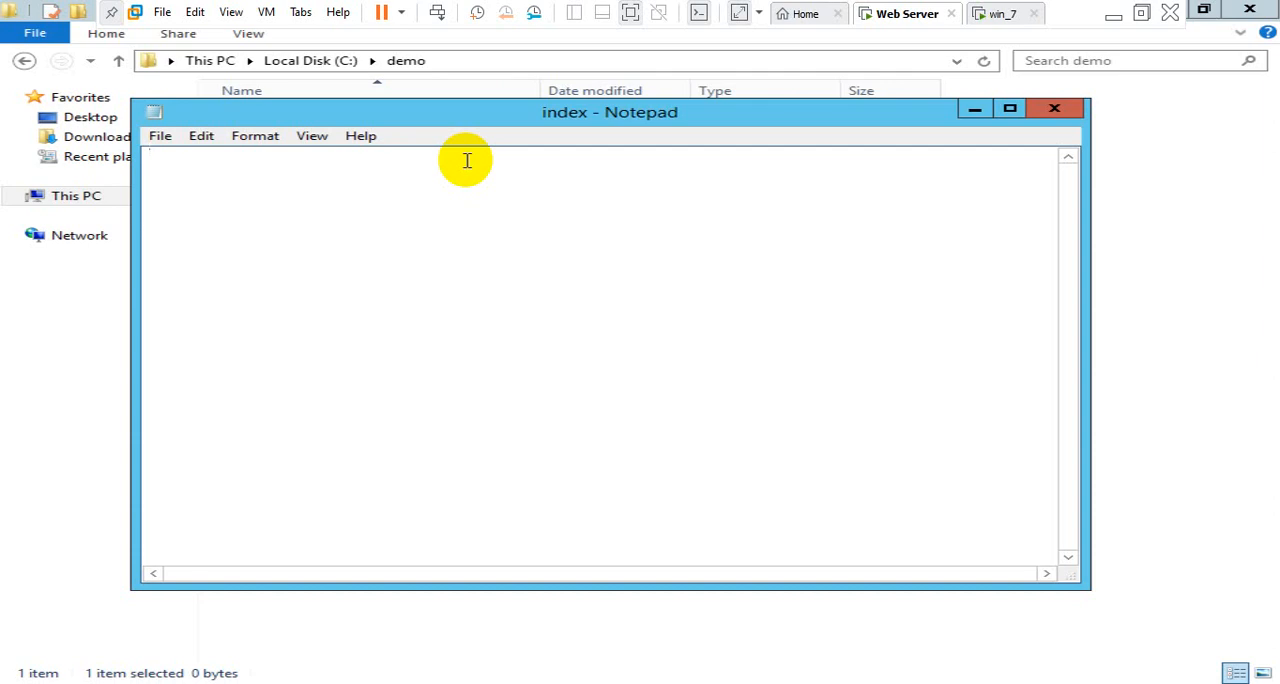
{"action": "type", "text": "<>"}
{"action": "key", "text": "Left"}
{"action": "type", "text": "html"}
{"action": "key", "text": "Return"}
{"action": "type", "text": "<>"}
{"action": "key", "text": "Left"}
{"action": "type", "text": "head"}
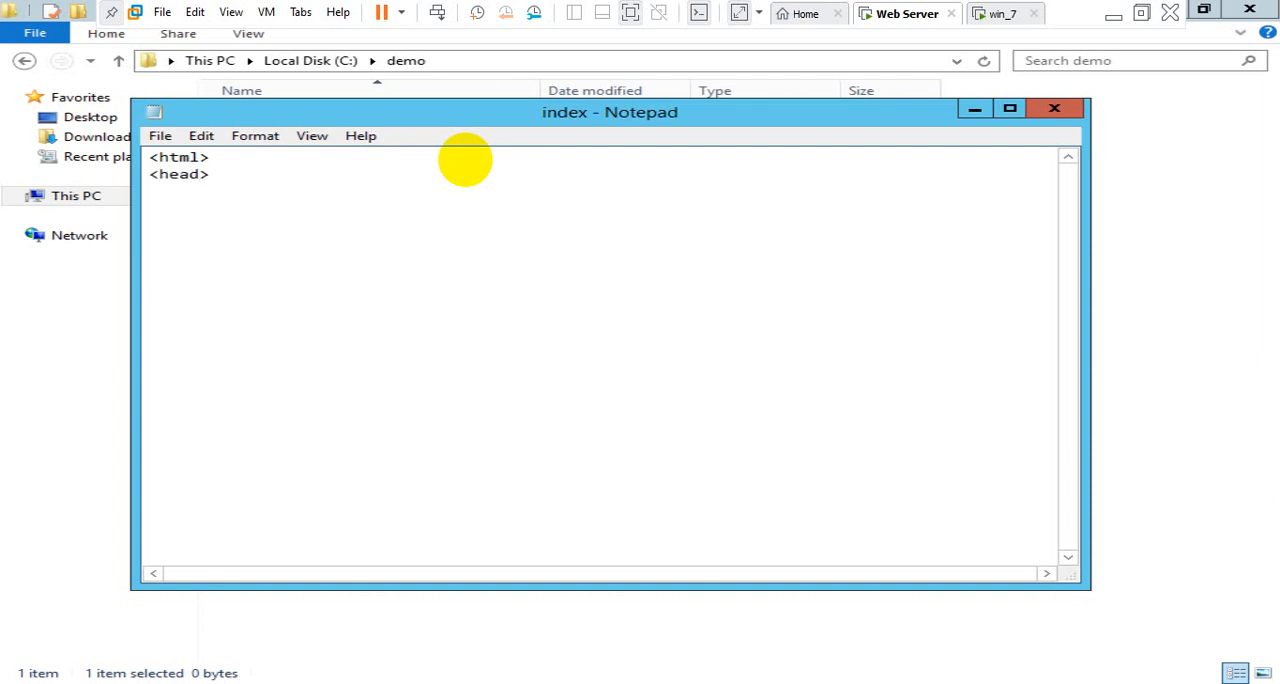
Below the <head> tag, add the line <title> Page Title</title>
{"action": "key", "text": "Right"}
{"action": "key", "text": "Return"}
{"action": "type", "text": "<ti>"}
{"action": "key", "text": "Left"}
{"action": "type", "text": "title"}
{"action": "key", "text": "Right"}
{"action": "type", "text": "Page Title"}
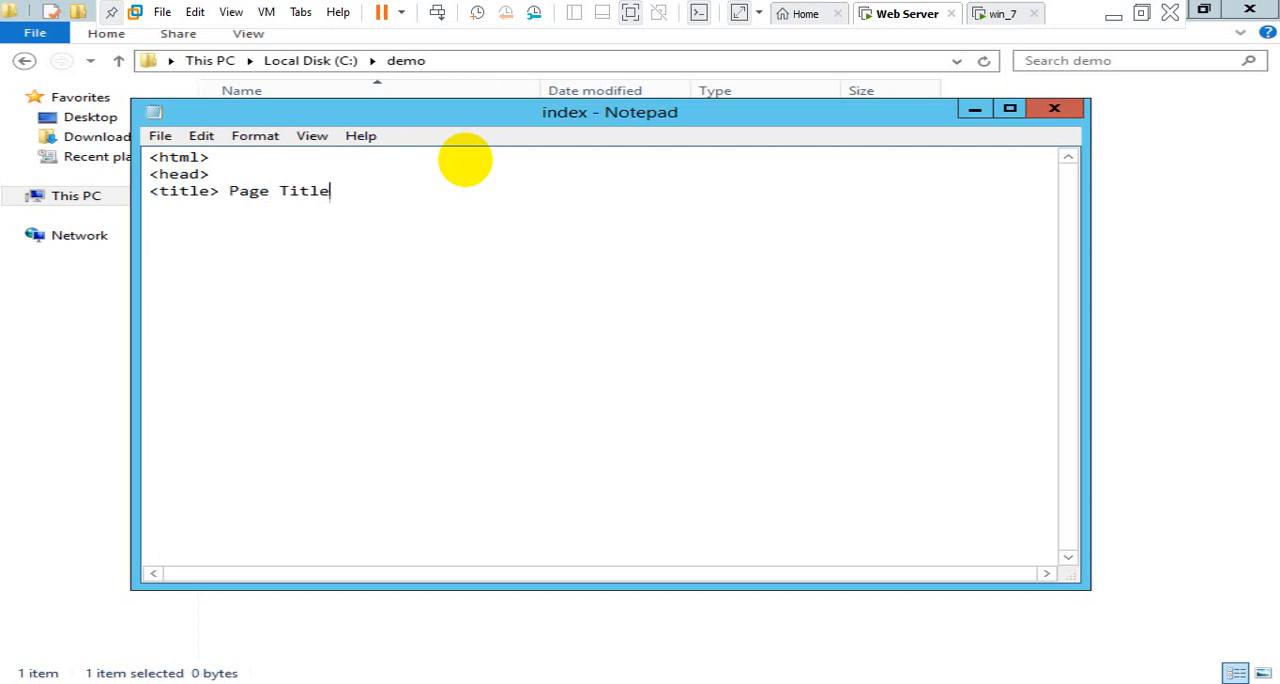
{"action": "type", "text": "<>"}
{"action": "key", "text": "Left"}
{"action": "type", "text": "/title"}
{"action": "key", "text": "Right"}
Leave a blank line after the title and close the head section with </head>
{"action": "key", "text": "Return"}
{"action": "key", "text": "Return"}
{"action": "type", "text": "<>"}
{"action": "type", "text": "/head"}
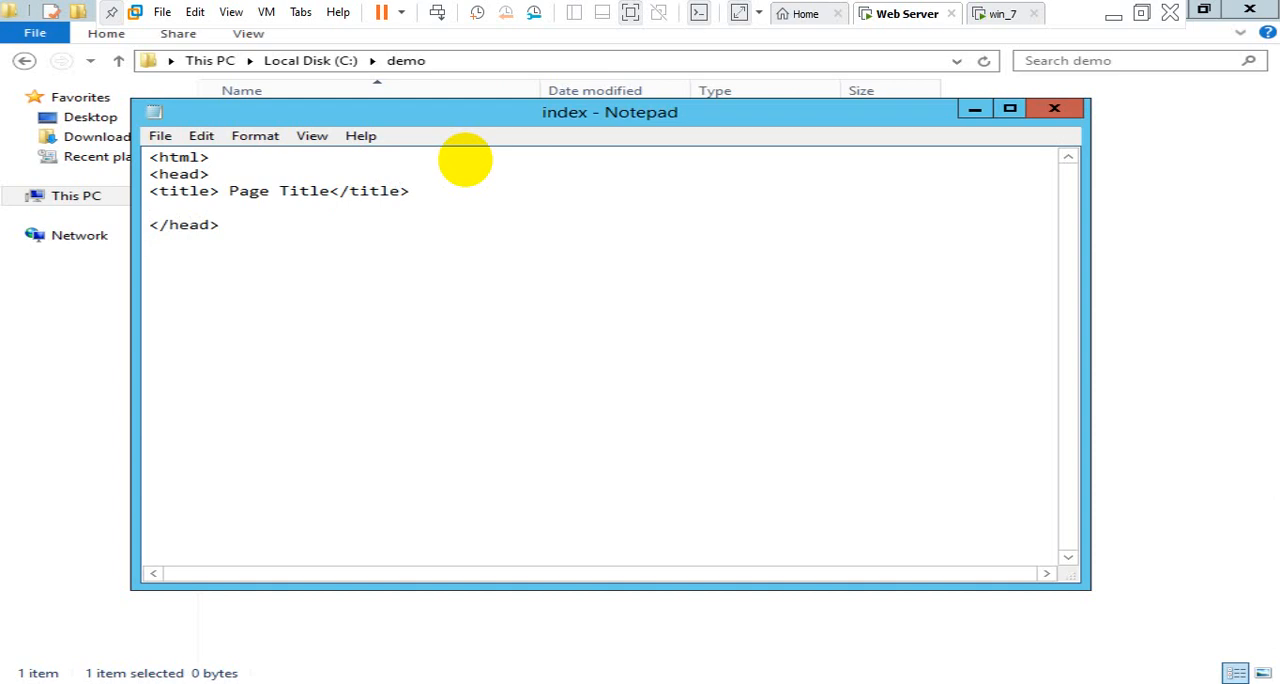
{"action": "type", "text": "<>"}
Add an opening <body> tag below the head section, followed by a blank line
{"action": "key", "text": "Left"}
{"action": "type", "text": "body"}
{"action": "key", "text": "Return"}
{"action": "key", "text": "Return"}
{"action": "type", "text": "<>"}
Below the <body> tag, add an opening <h1> tag followed by the text This is a heading
{"action": "key", "text": "Left"}
{"action": "type", "text": "h1"}
{"action": "key", "text": "Right"}
{"action": "type", "text": "This a"}
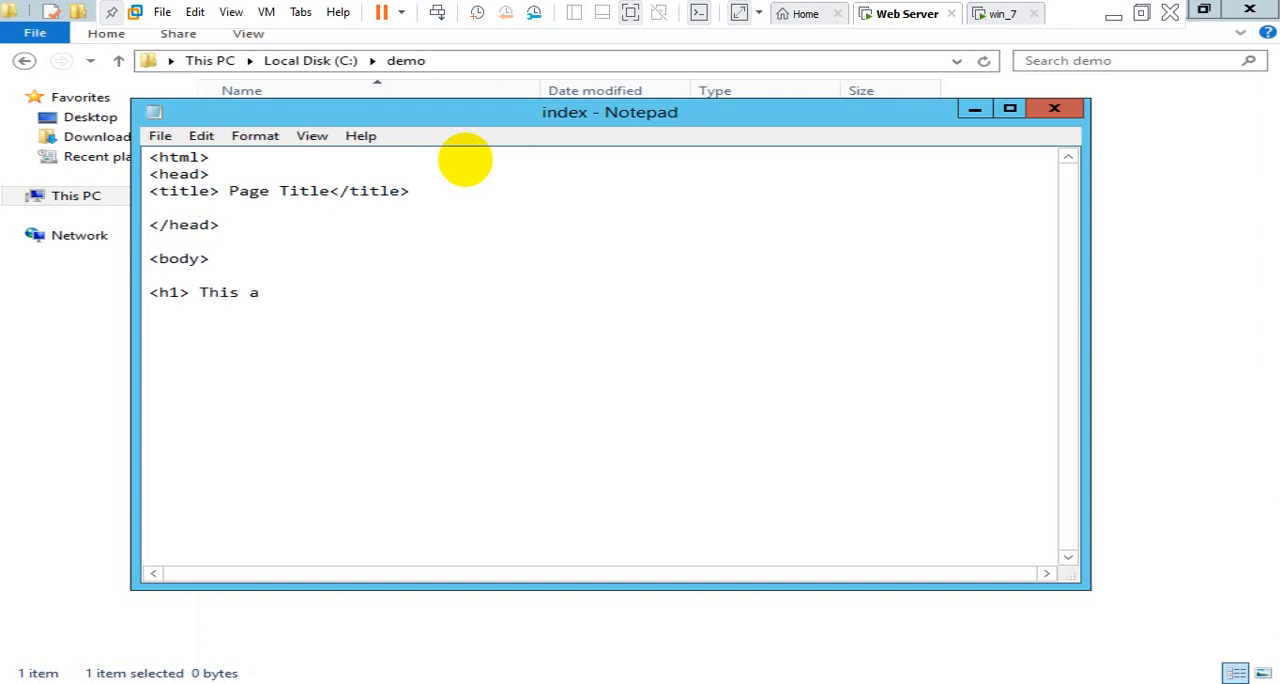
{"action": "key", "text": "BackSpace"}
{"action": "type", "text": "is a heading"}
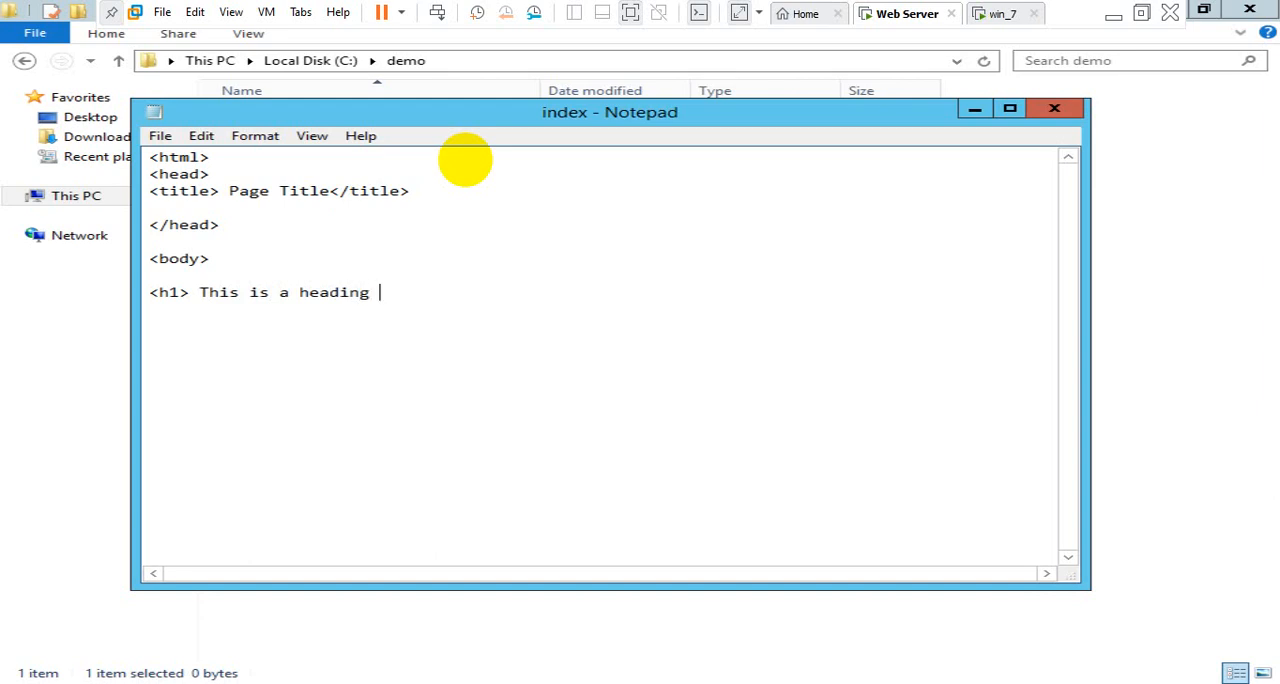
{"action": "type", "text": " </h1>"}
Close the heading line with </h1> and start a new line below it
{"action": "key", "text": "End"}
{"action": "key", "text": "Return"}
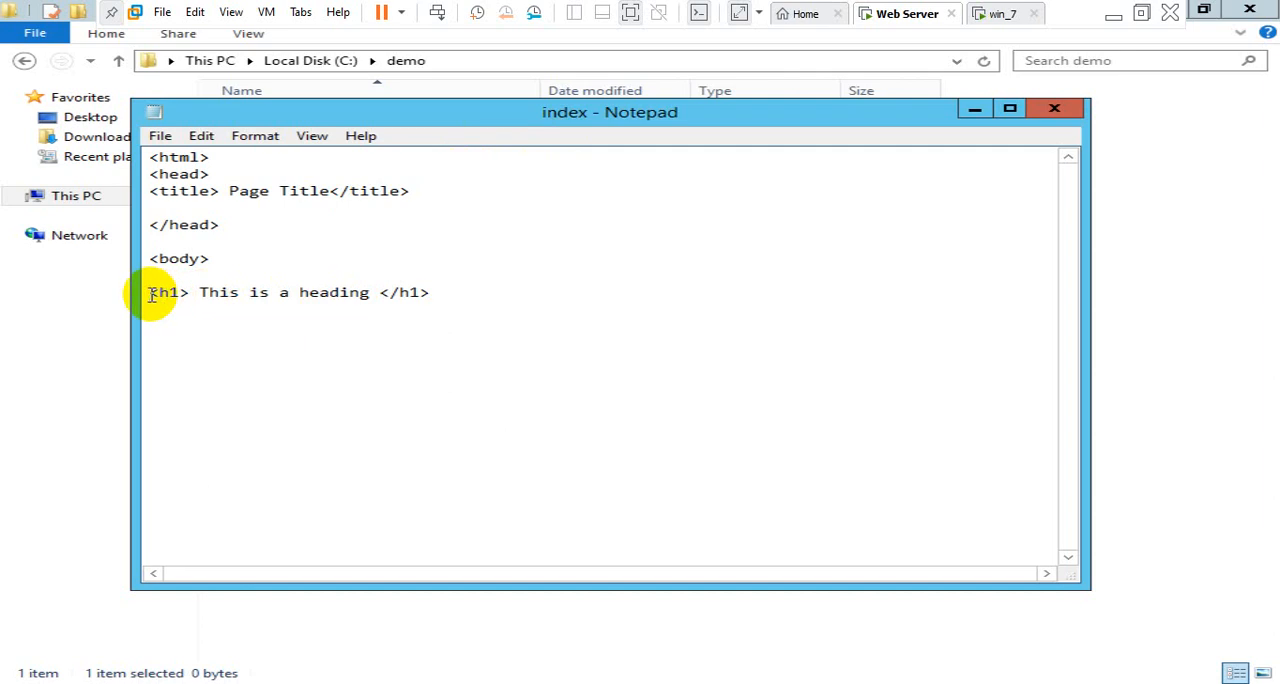
Duplicate the whole <h1> heading line onto the line directly below it
{"action": "key", "text": "ctrl+shift+Right"}
{"action": "key", "text": "ctrl+shift+Right"}
{"action": "key", "text": "ctrl+shift+Right"}
{"action": "key", "text": "ctrl+shift+Right"}
{"action": "key", "text": "ctrl+shift+Right"}
{"action": "key", "text": "ctrl+shift+Right"}
{"action": "key", "text": "ctrl+c"}
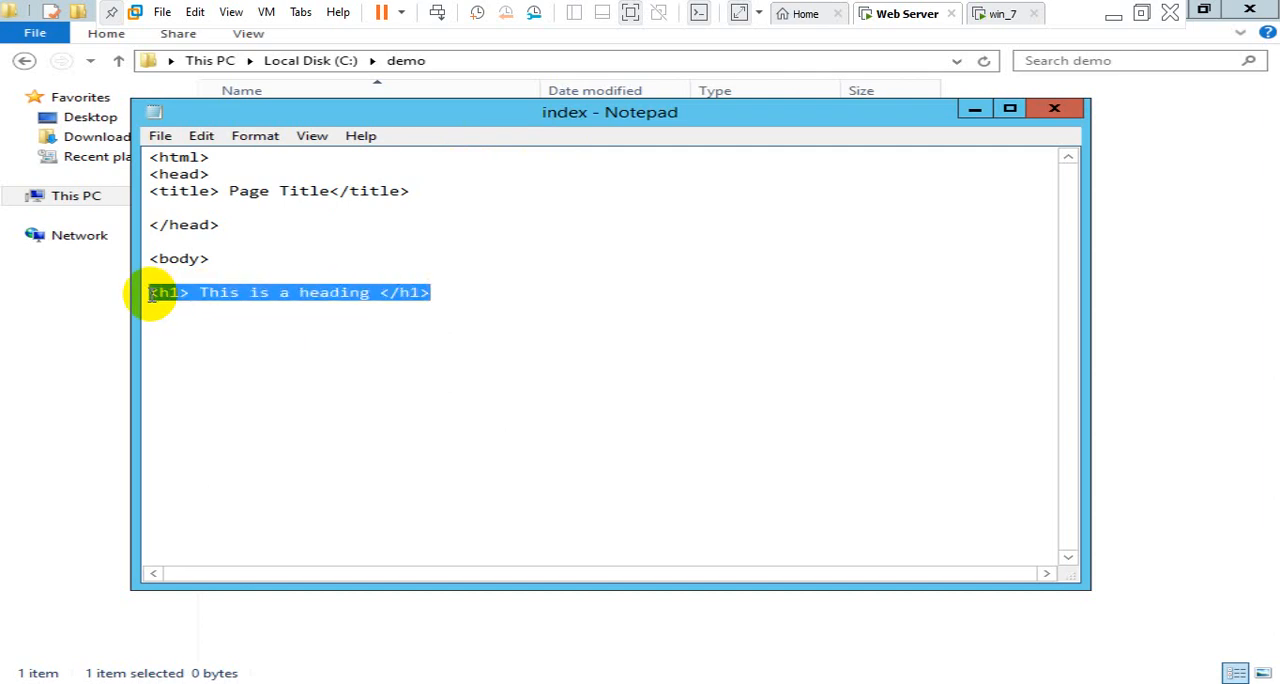
{"action": "key", "text": "Right"}
{"action": "key", "text": "ctrl+v"}
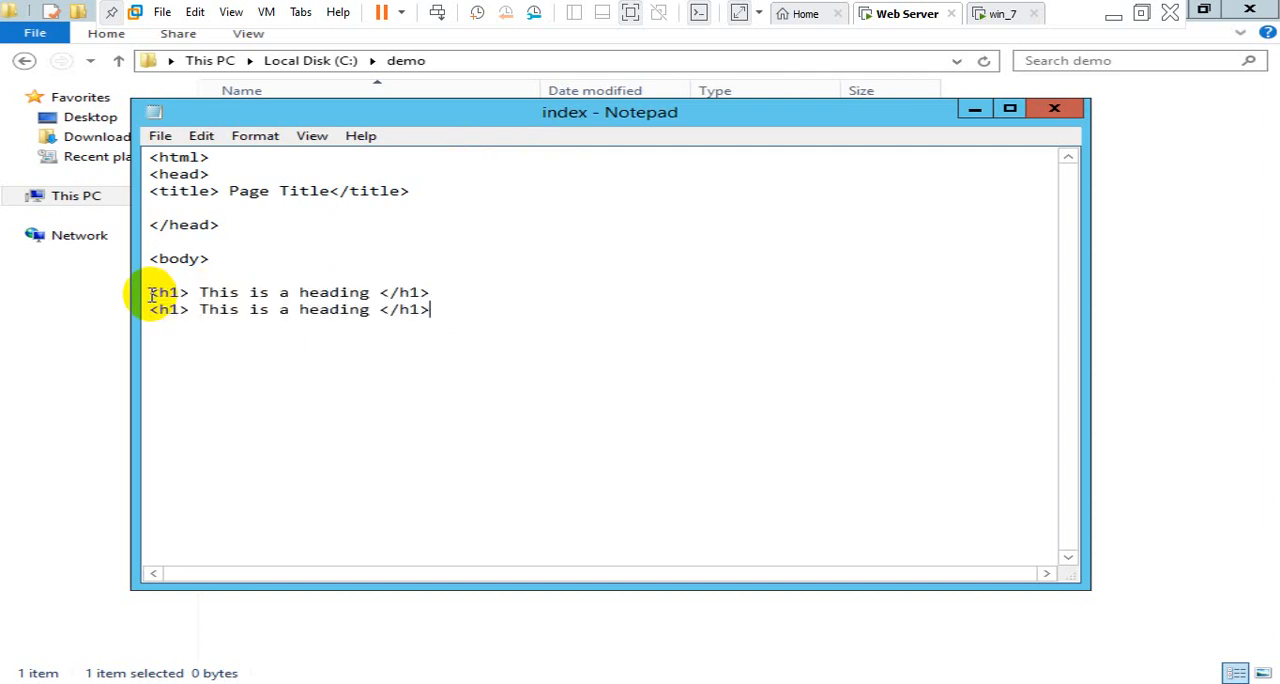
Change the opening tag of the duplicated heading line to <p>
{"action": "left_click", "coordinate": [179, 310]}
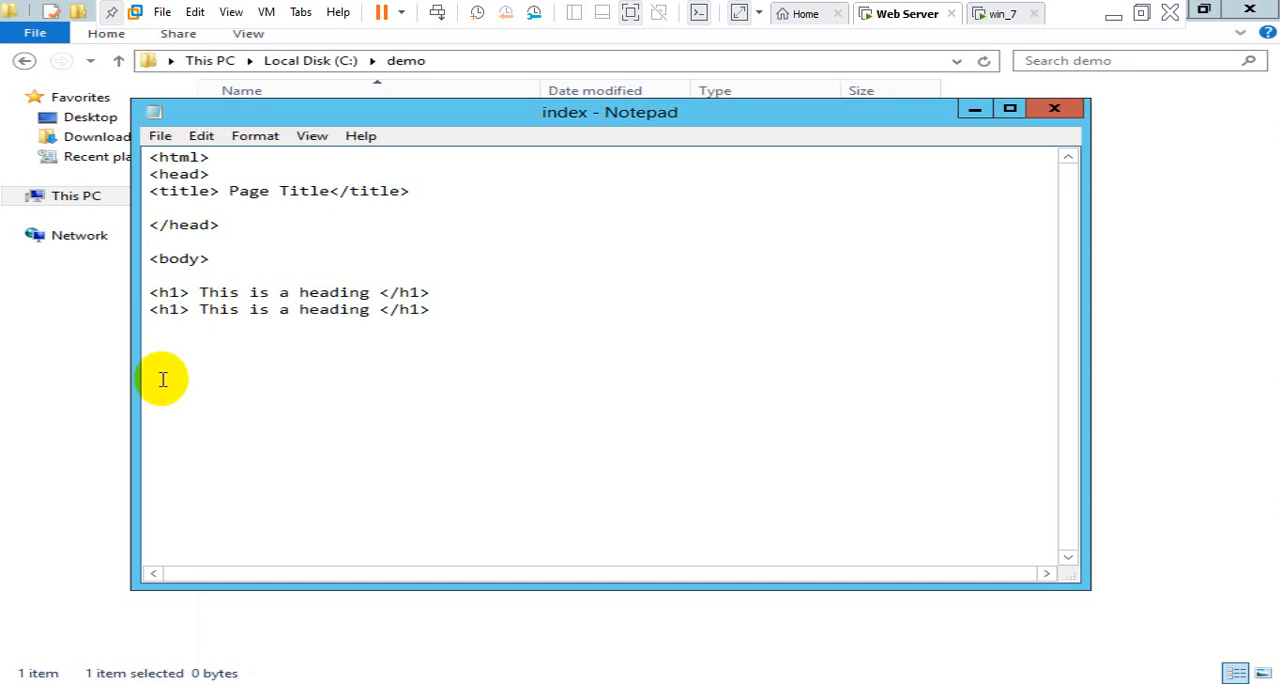
{"action": "key", "text": "BackSpace"}
{"action": "key", "text": "BackSpace"}
{"action": "type", "text": "p"}
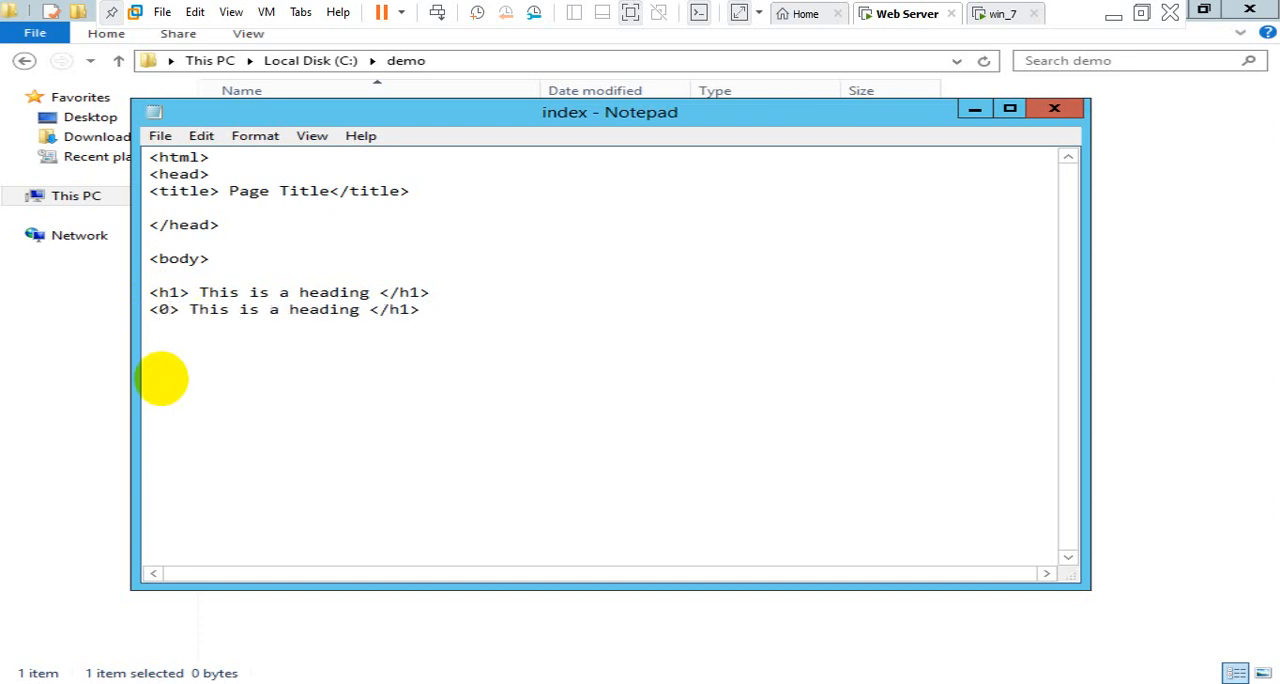
{"action": "key", "text": "BackSpace"}
{"action": "type", "text": "p"}
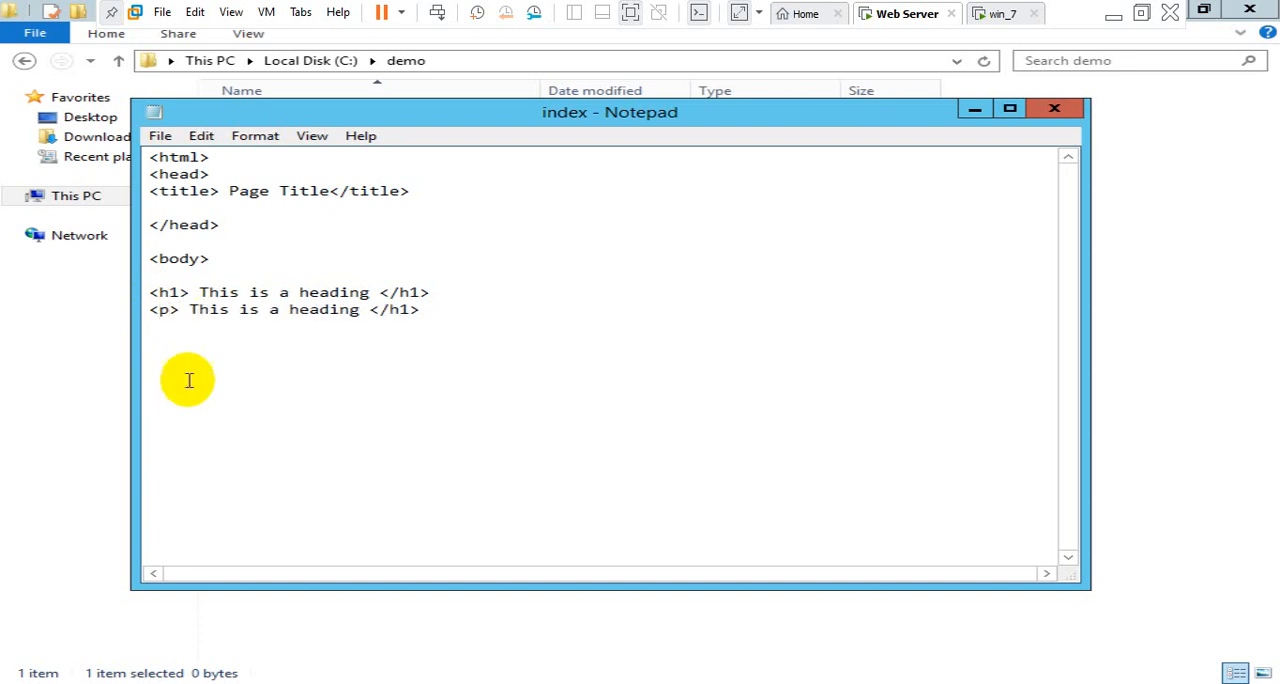
Replace the word heading with paragraph in the <p> line and change its closing tag to </p>
{"action": "double_click", "coordinate": [320, 311]}
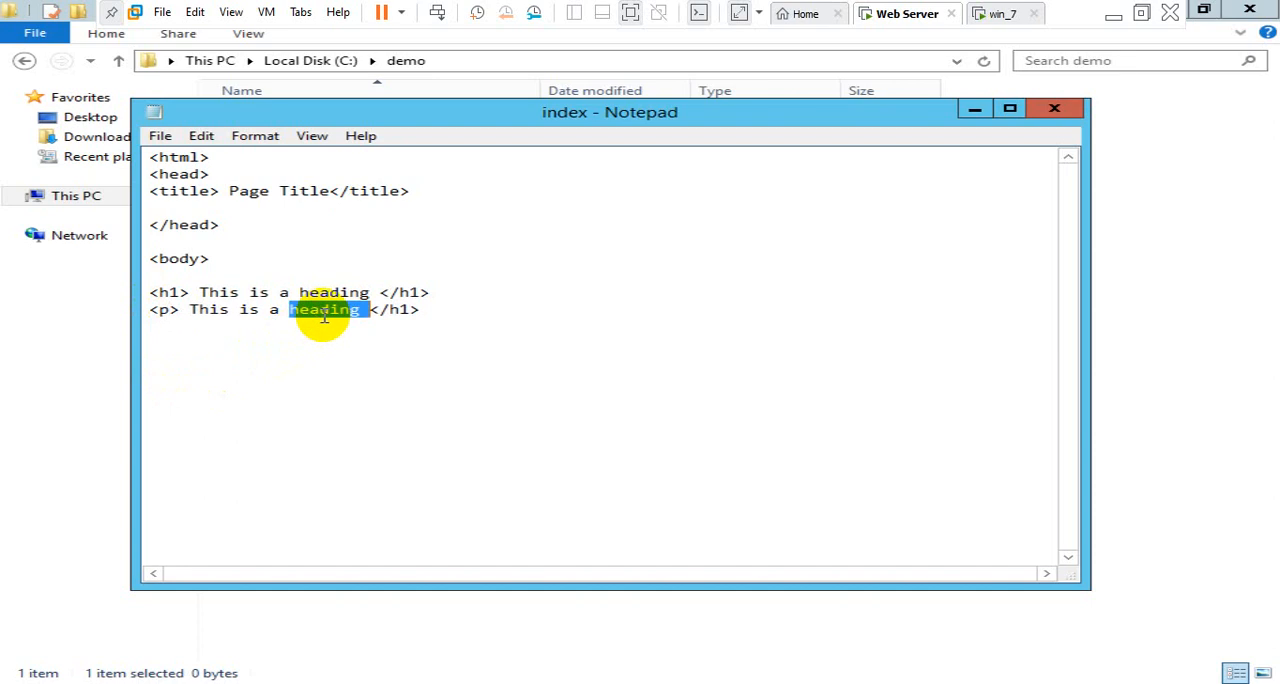
{"action": "type", "text": "paragraph"}
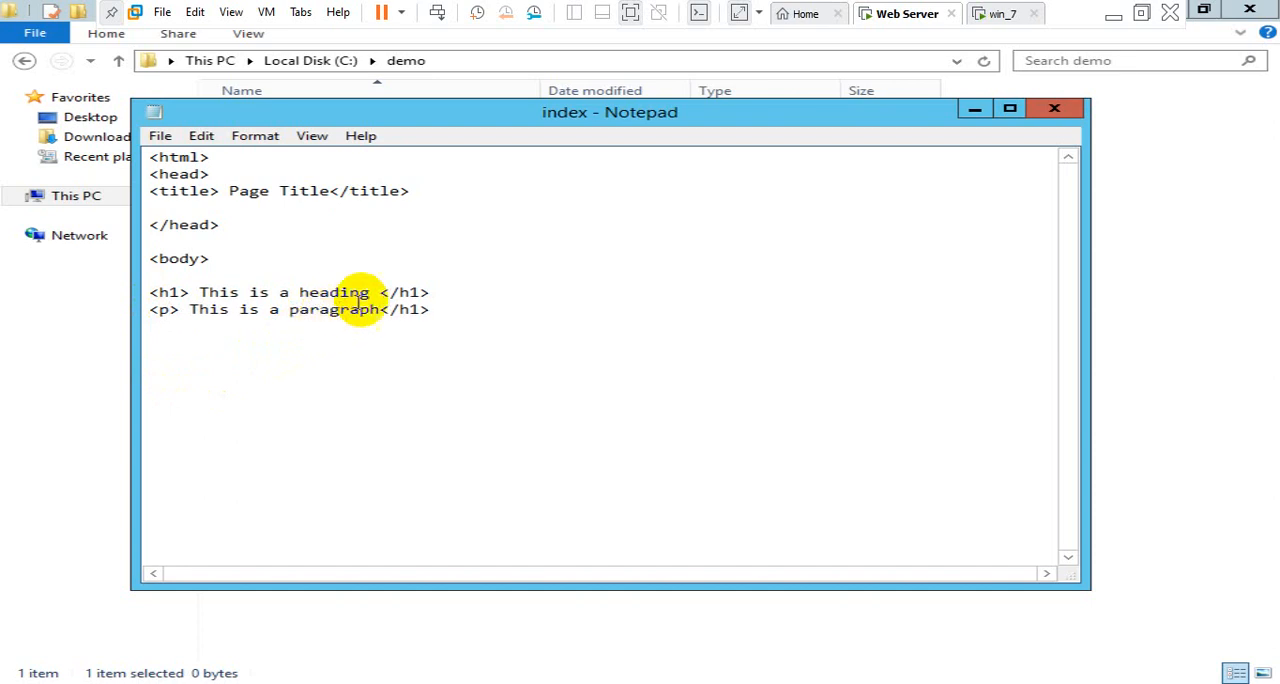
{"action": "left_click", "coordinate": [416, 308]}
{"action": "key", "text": "BackSpace"}
{"action": "key", "text": "BackSpace"}
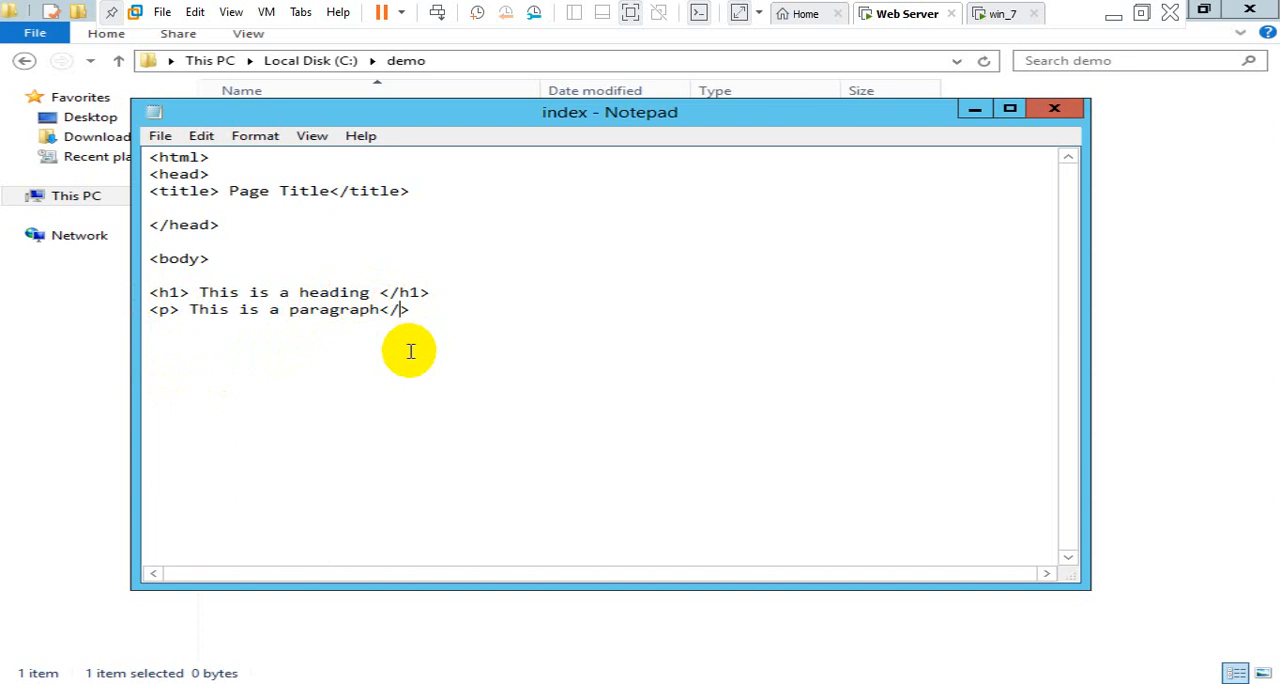
{"action": "type", "text": "p"}
Leave a blank line after the paragraph and add the closing </body> and </html> tags on separate lines
{"action": "key", "text": "End"}
{"action": "type", "text": "</p>  <"}
{"action": "type", "text": "/body> "}
{"action": "type", "text": "<>"}
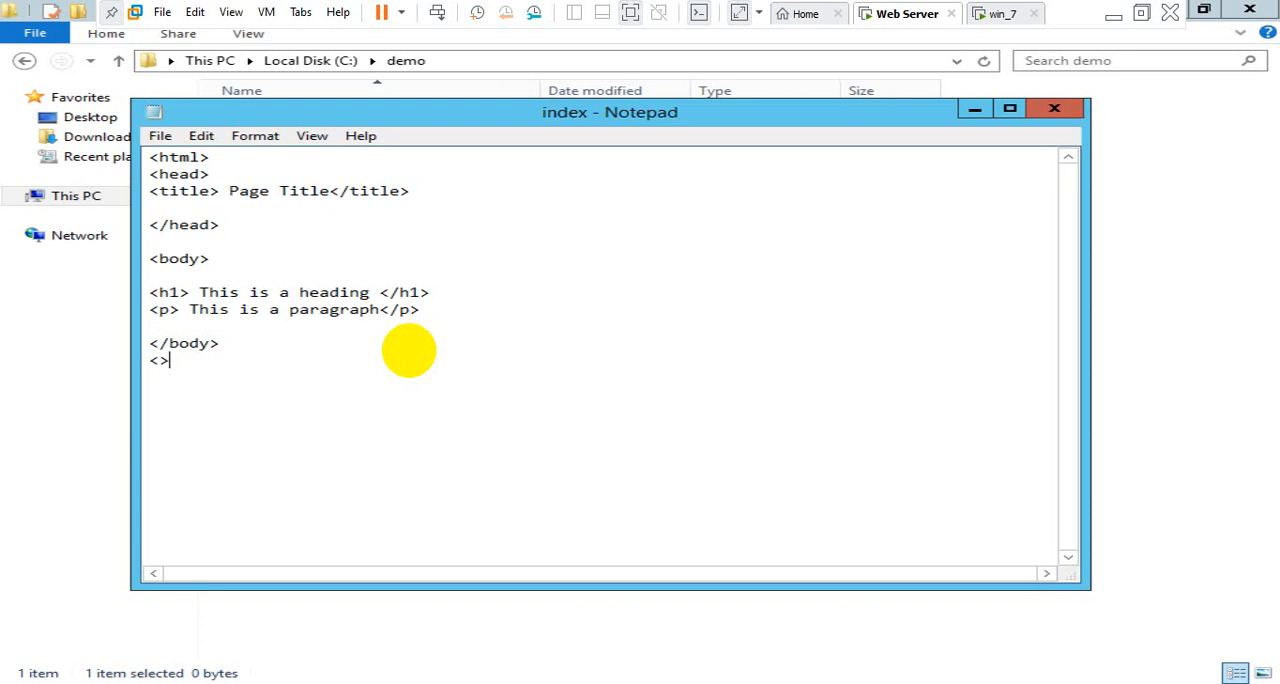
{"action": "key", "text": "Left"}
{"action": "type", "text": "/html"}
{"action": "key", "text": "End"}
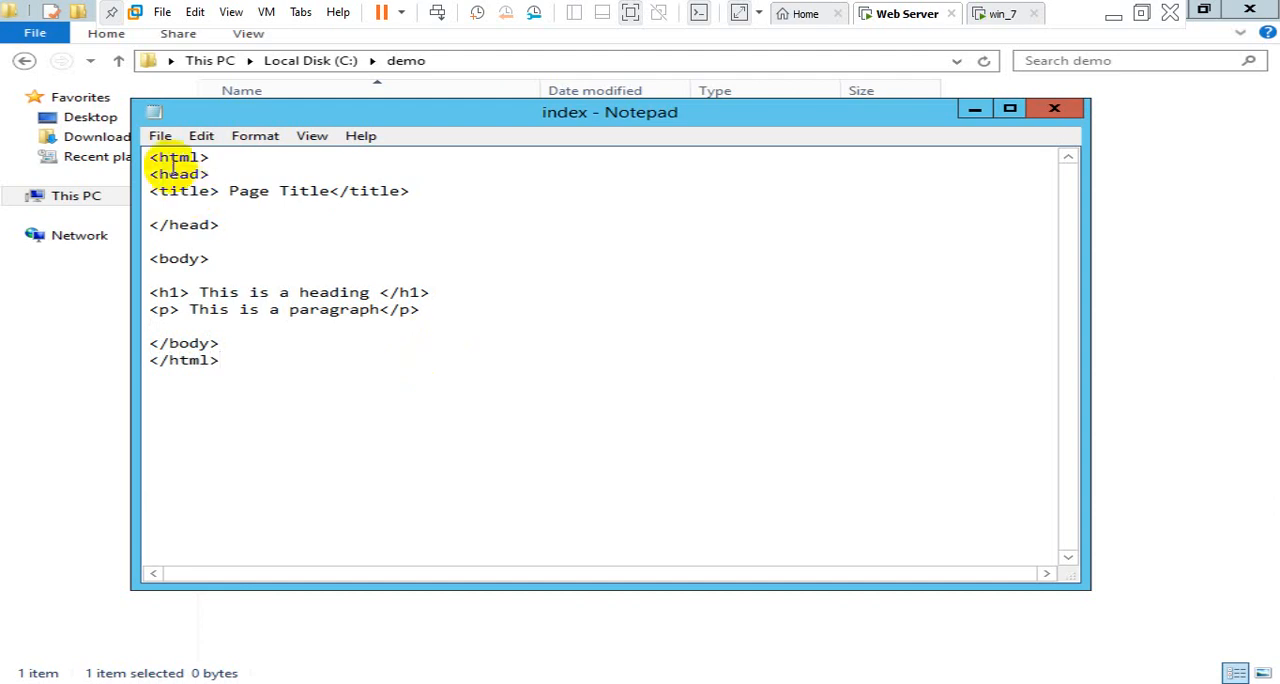
Save a copy of the page in the C:\demo folder as index.html
{"action": "left_click", "coordinate": [160, 136]}
{"action": "left_click", "coordinate": [199, 205]}
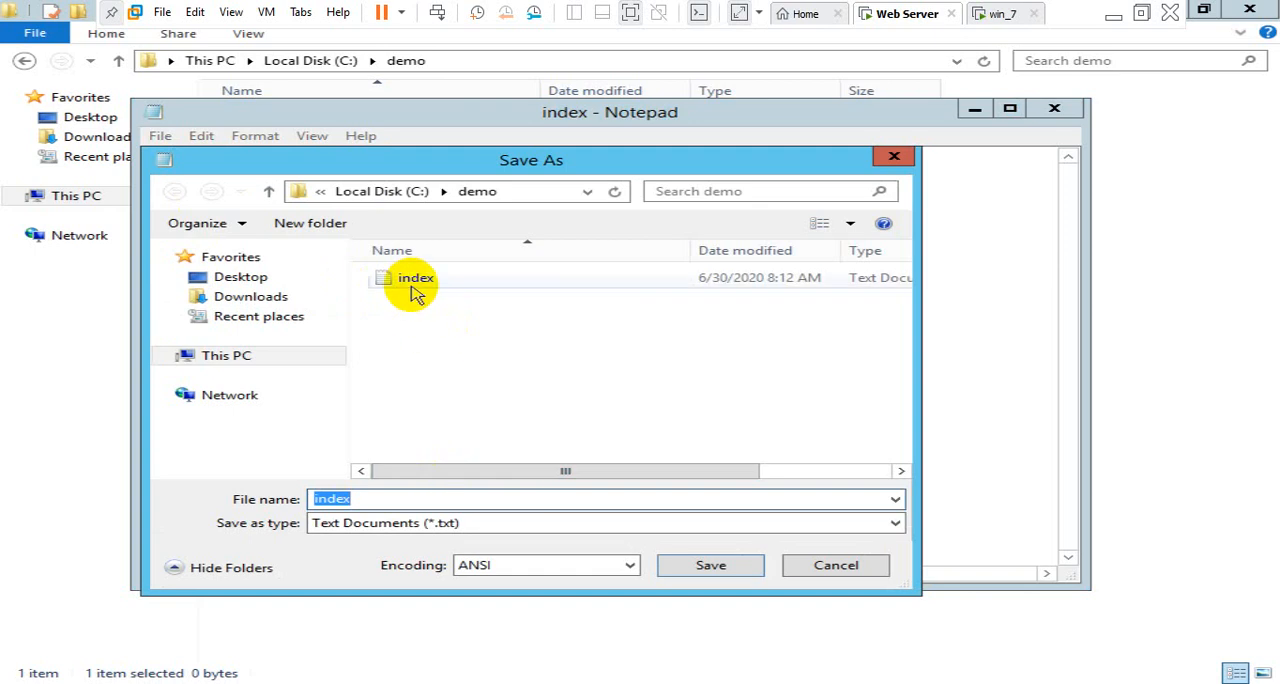
{"action": "left_click", "coordinate": [391, 498]}
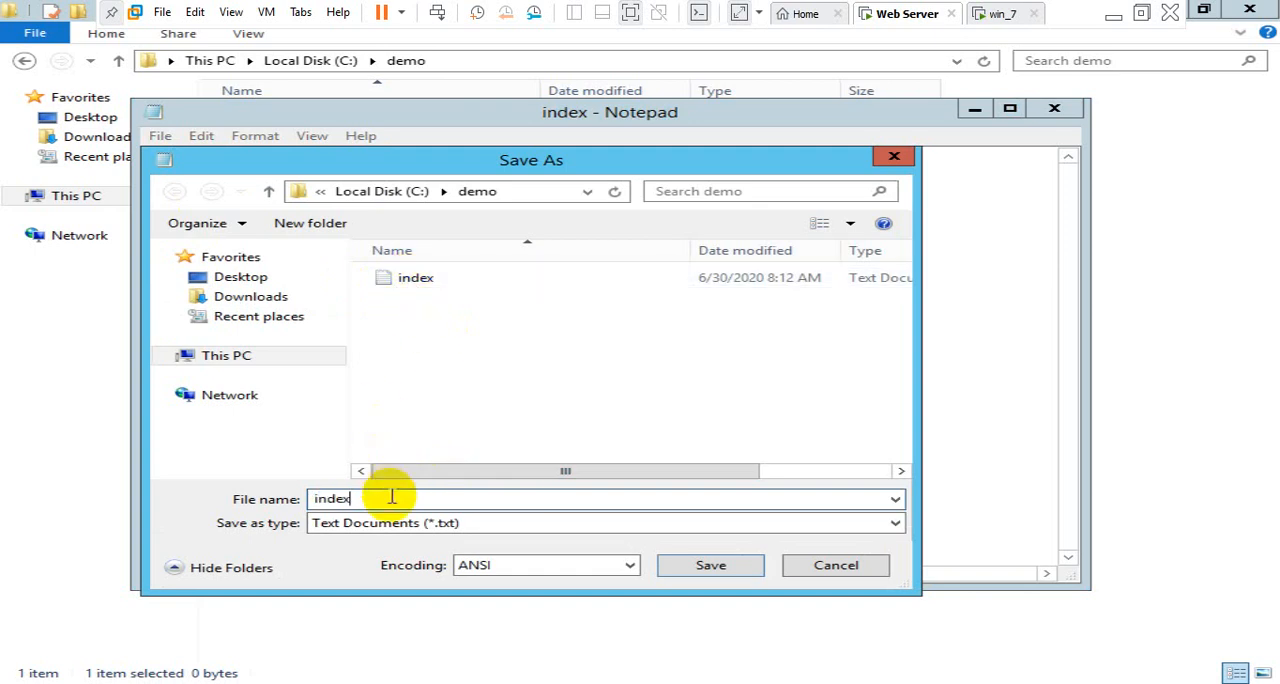
{"action": "type", "text": ".html"}
{"action": "key", "text": "Return"}
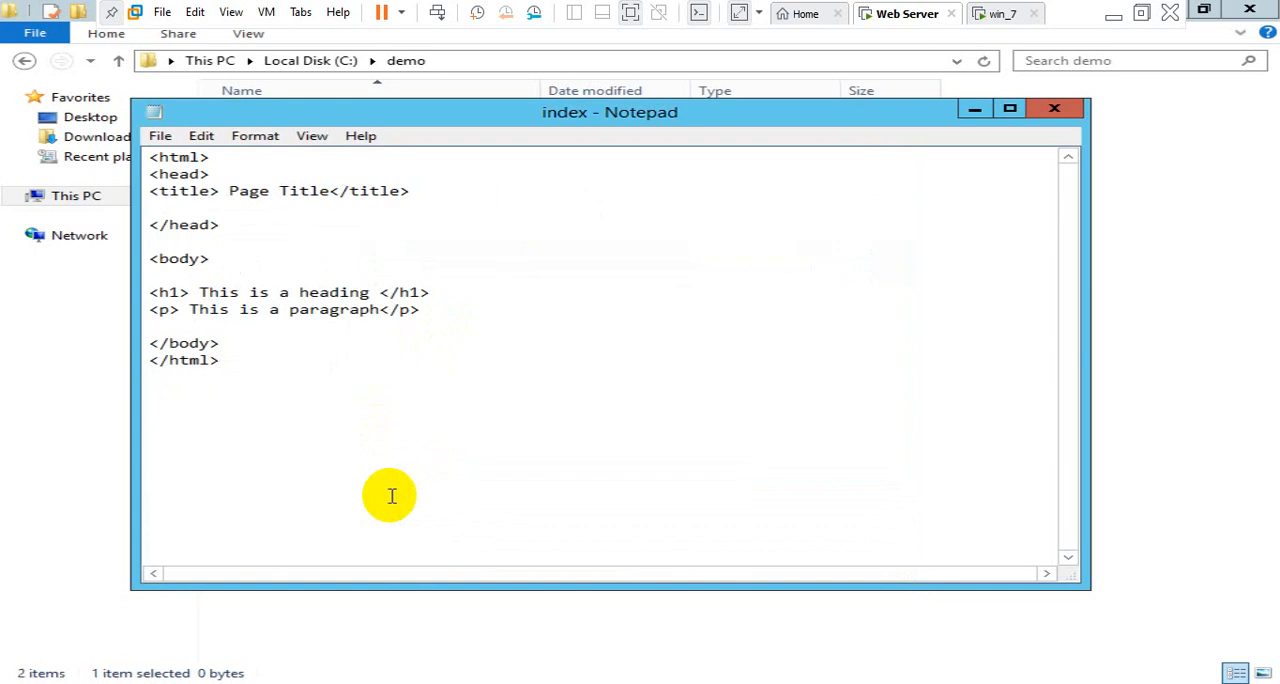
Minimize Notepad and open the index HTML document in Internet Explorer, choosing Don't use recommended settings in its setup
{"action": "left_click", "coordinate": [980, 108]}
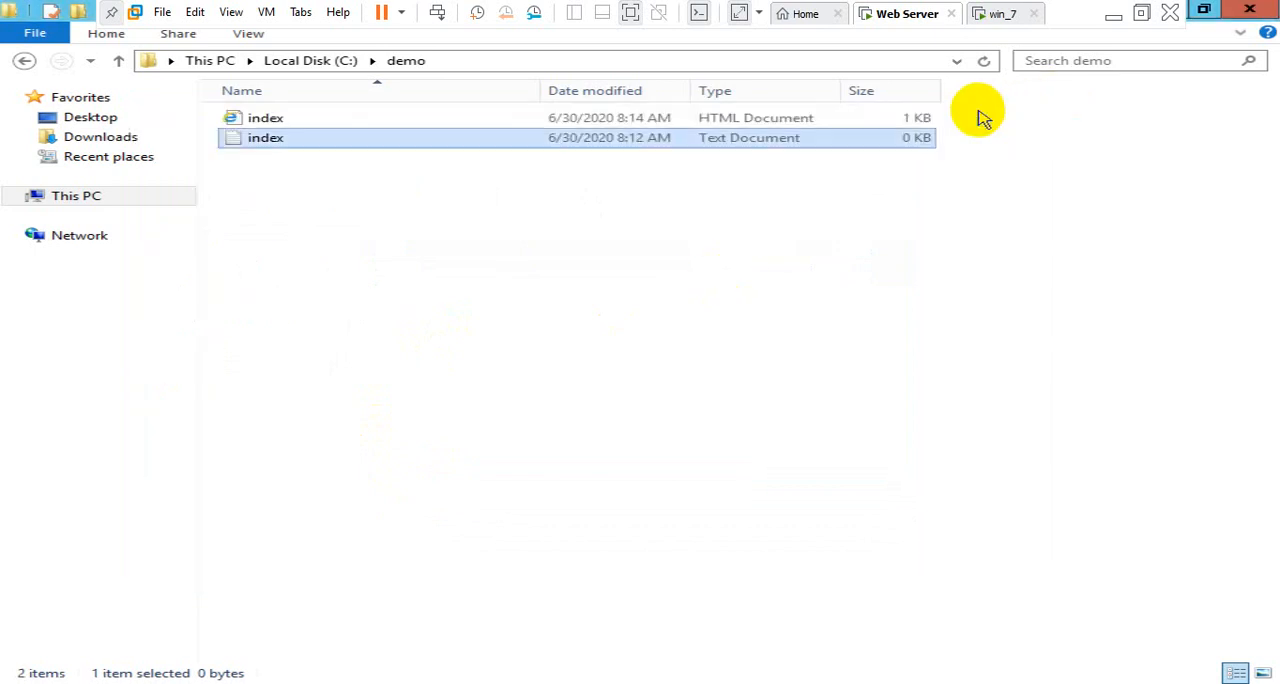
{"action": "left_click", "coordinate": [572, 250]}
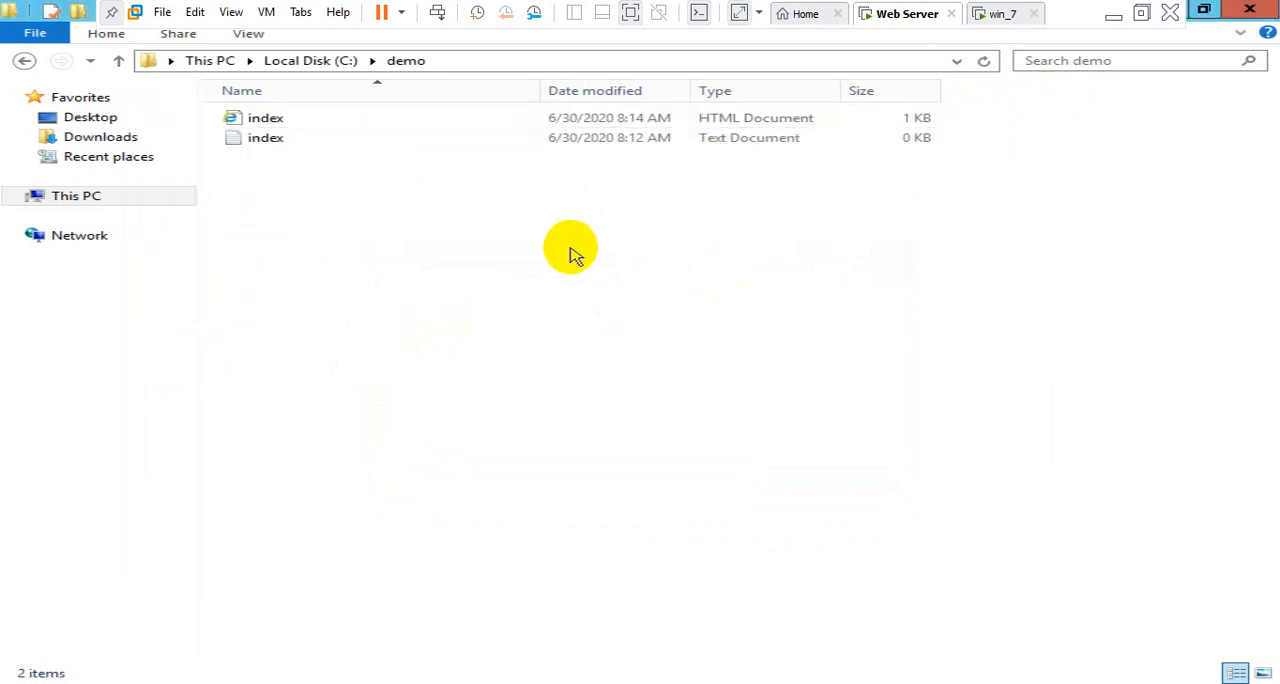
{"action": "double_click", "coordinate": [340, 118]}
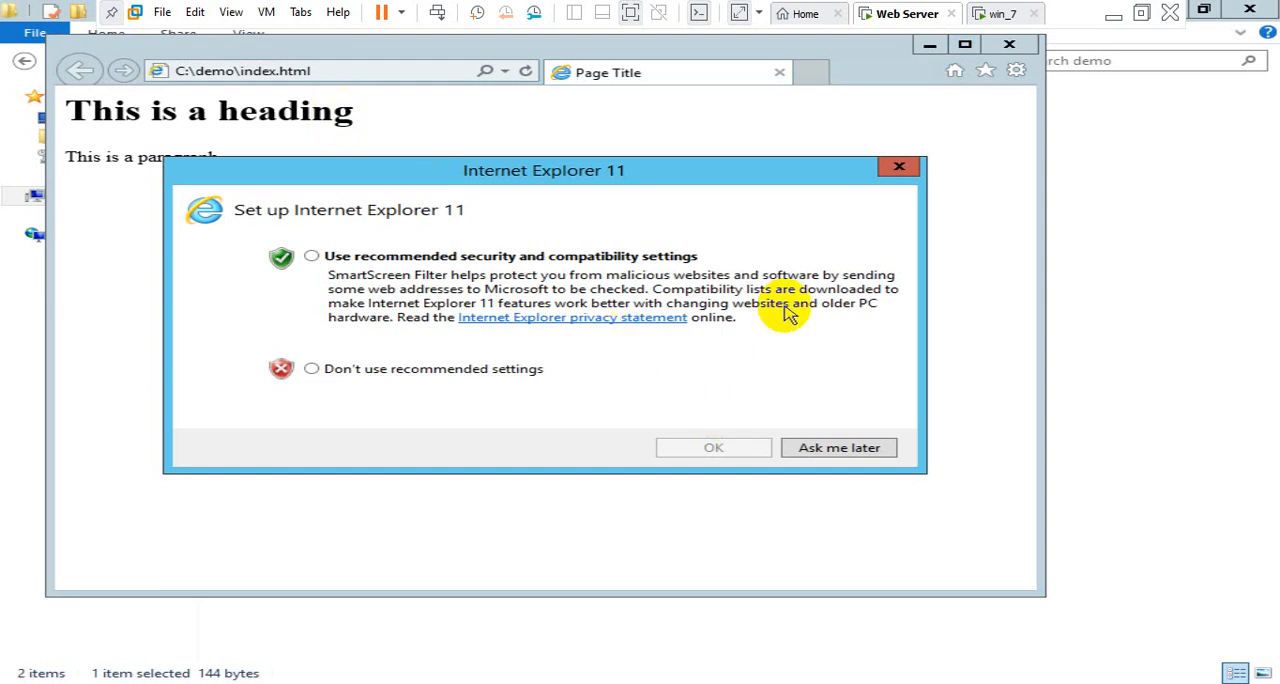
{"action": "left_click", "coordinate": [474, 366]}
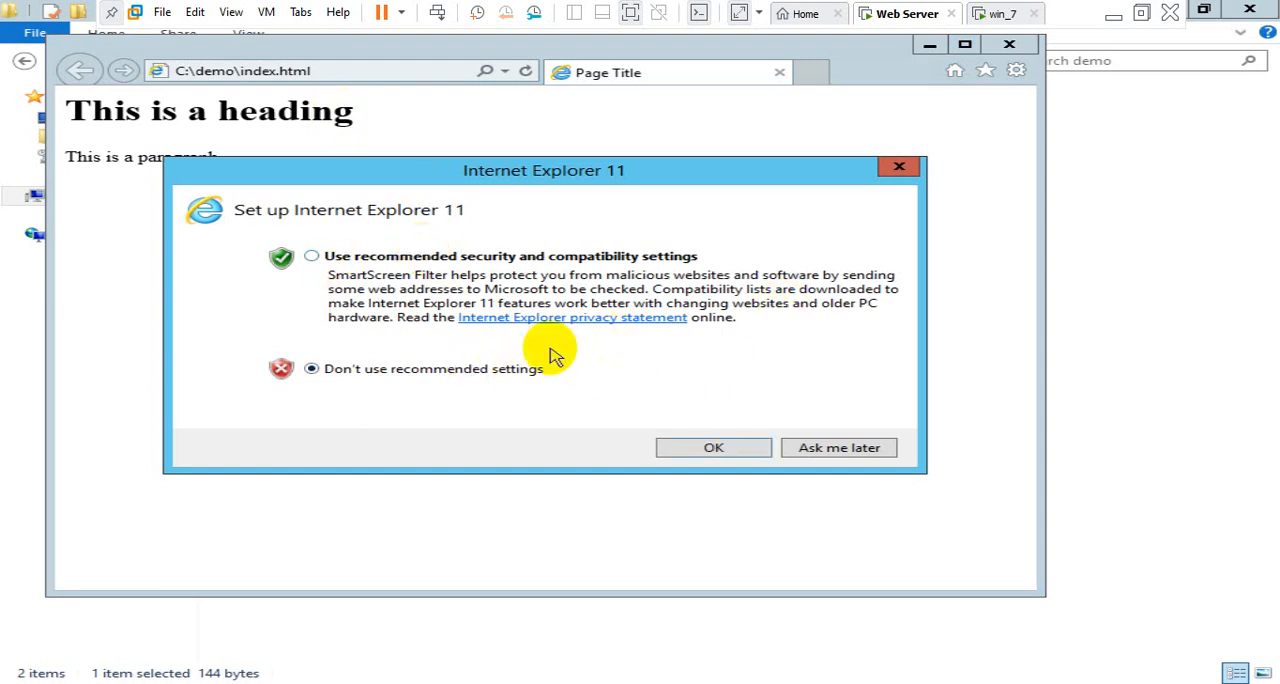
{"action": "left_click", "coordinate": [729, 458]}
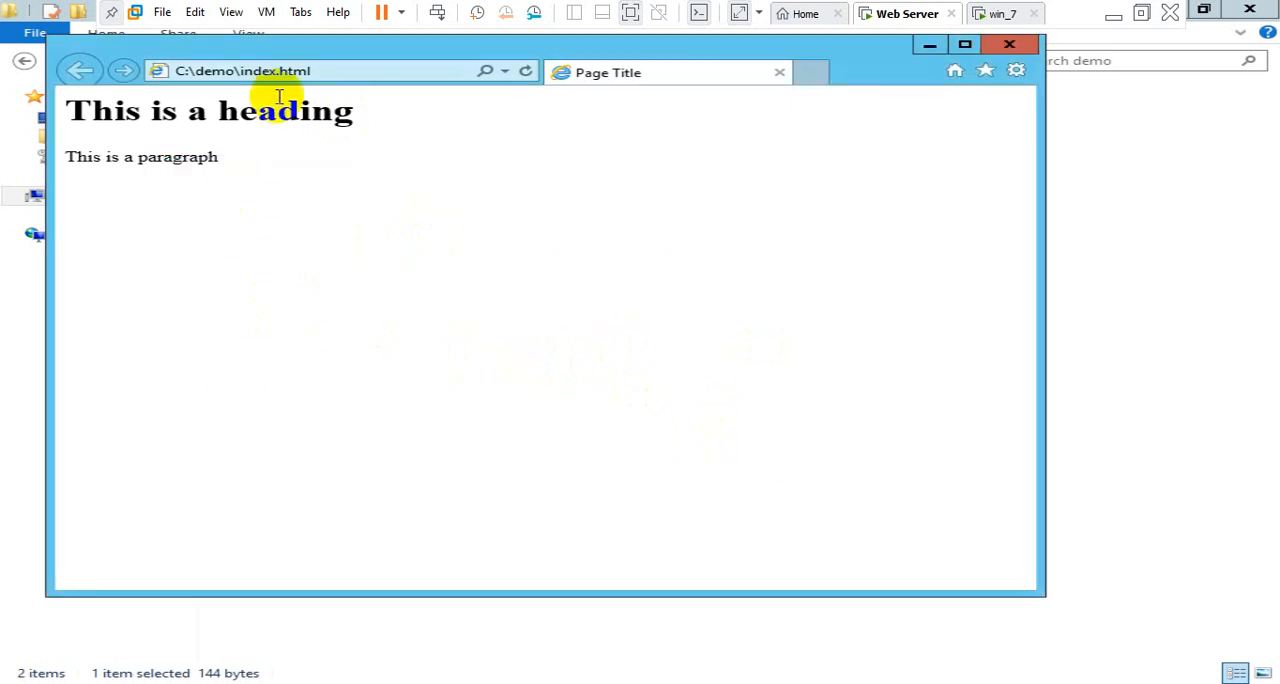
Reposition the browser window and examine the rendered heading and paragraph of the demo page
{"action": "left_click_drag", "start_coordinate": [371, 43], "coordinate": [486, 88]}
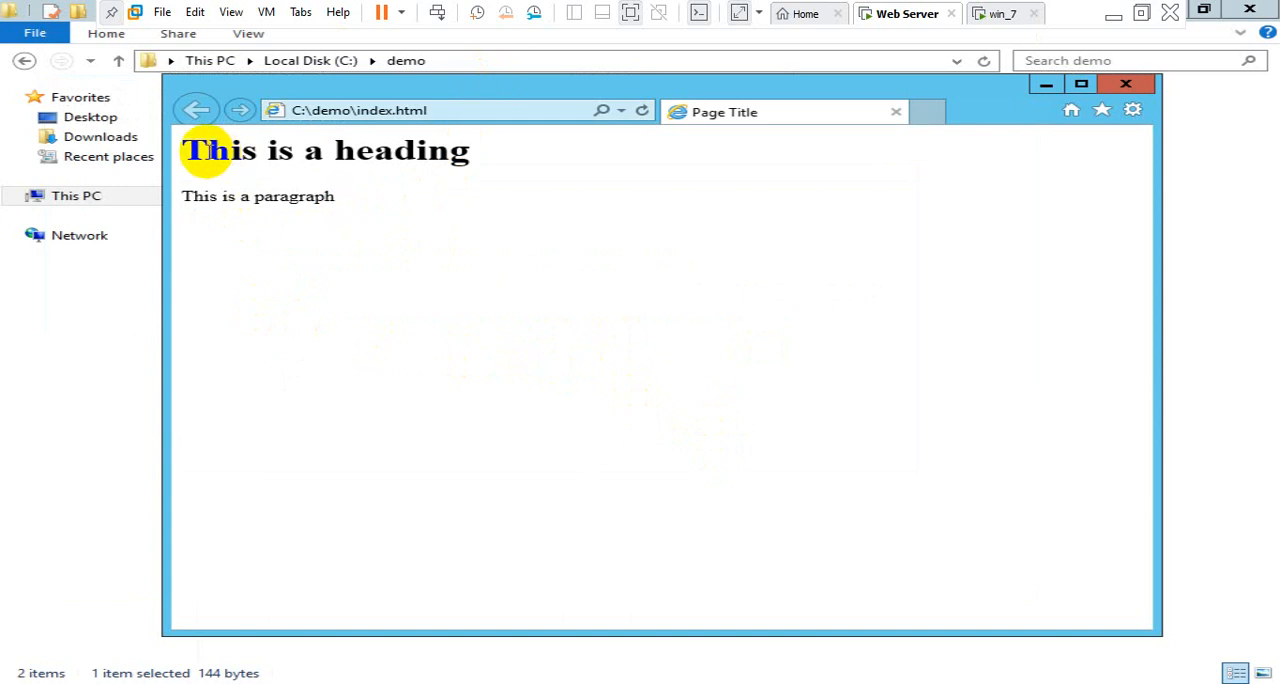
{"action": "key", "text": "ctrl+a"}
{"action": "left_click", "coordinate": [184, 148]}
{"action": "left_click_drag", "start_coordinate": [184, 148], "coordinate": [337, 203]}
{"action": "left_click", "coordinate": [341, 207]}
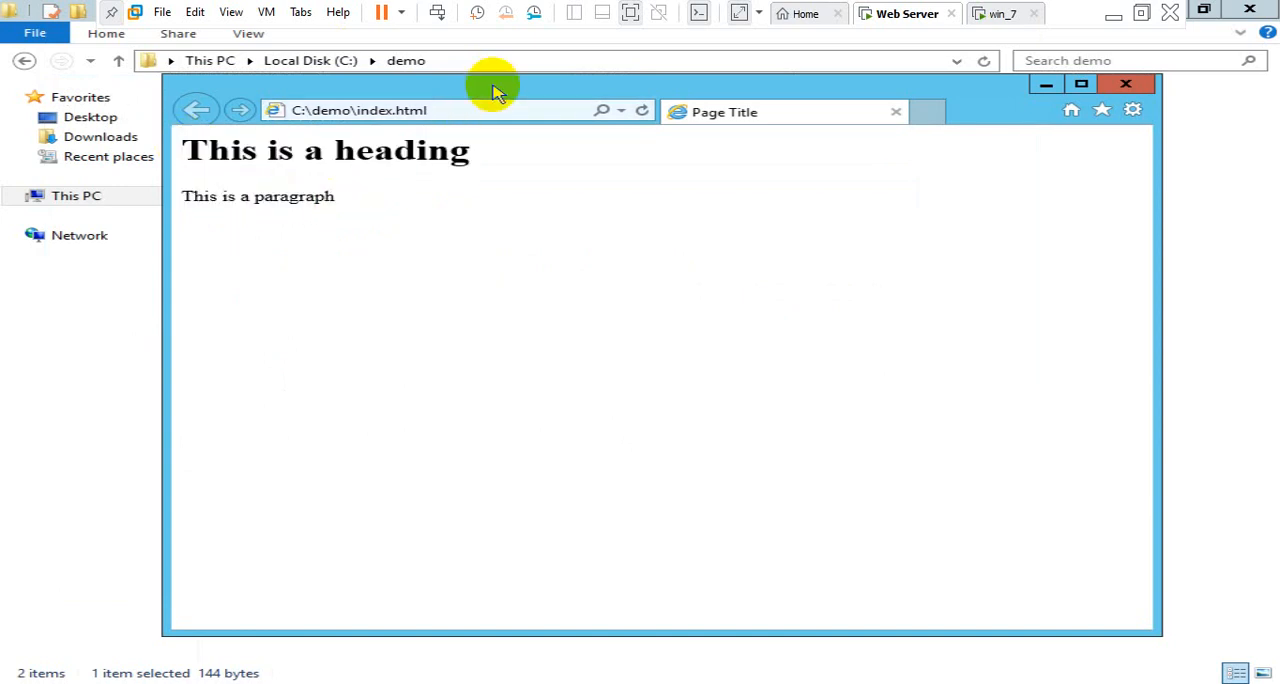
{"action": "left_click_drag", "start_coordinate": [493, 87], "coordinate": [484, 122]}
{"action": "left_click_drag", "start_coordinate": [465, 187], "coordinate": [206, 186]}
{"action": "left_click", "coordinate": [199, 187]}
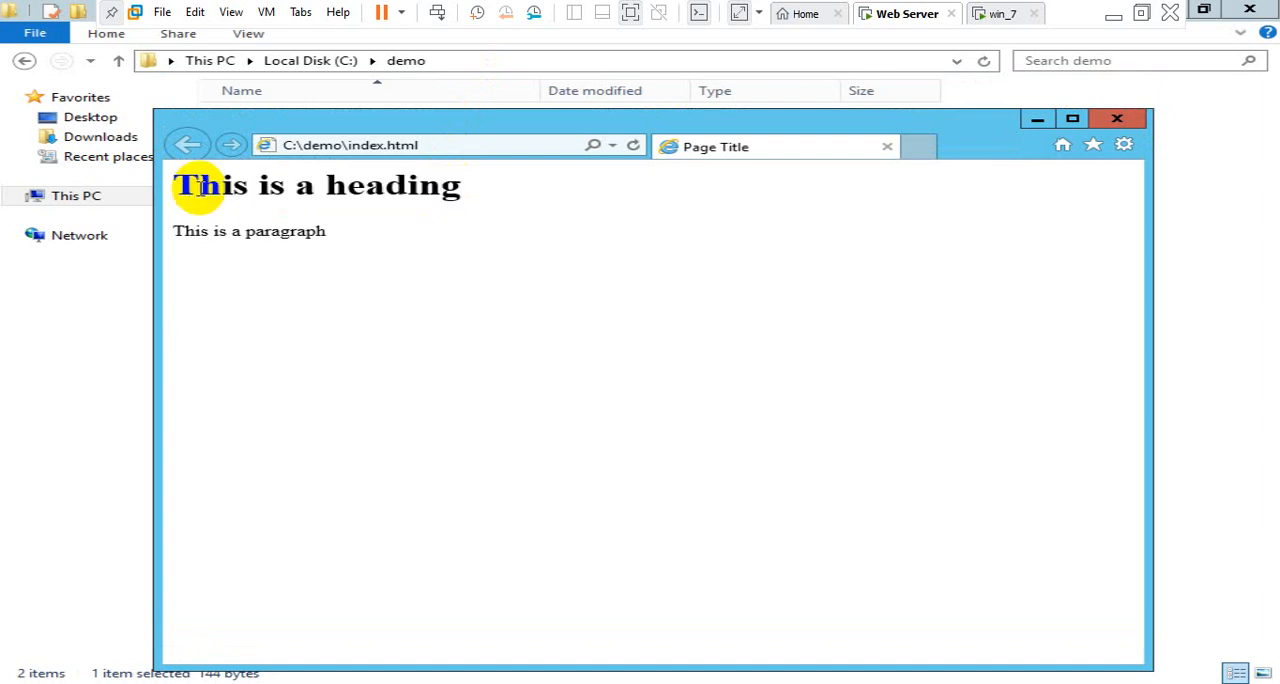
{"action": "left_click", "coordinate": [199, 190]}
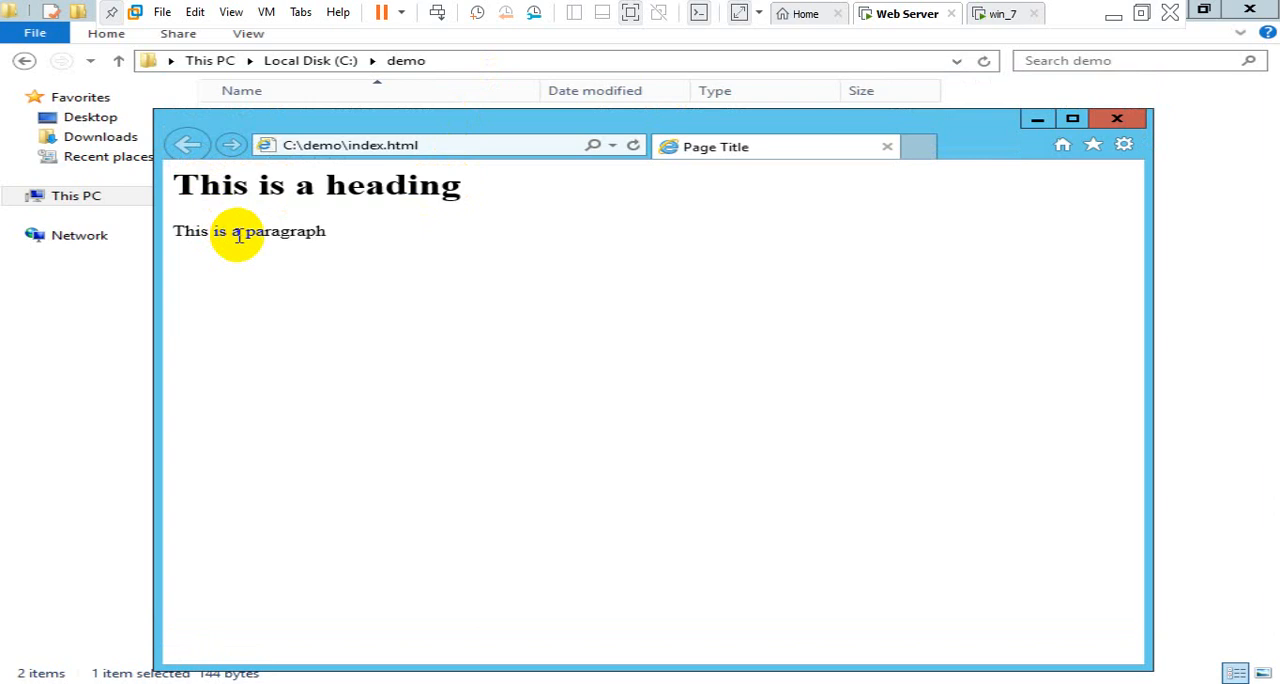
{"action": "left_click_drag", "start_coordinate": [310, 277], "coordinate": [180, 187]}
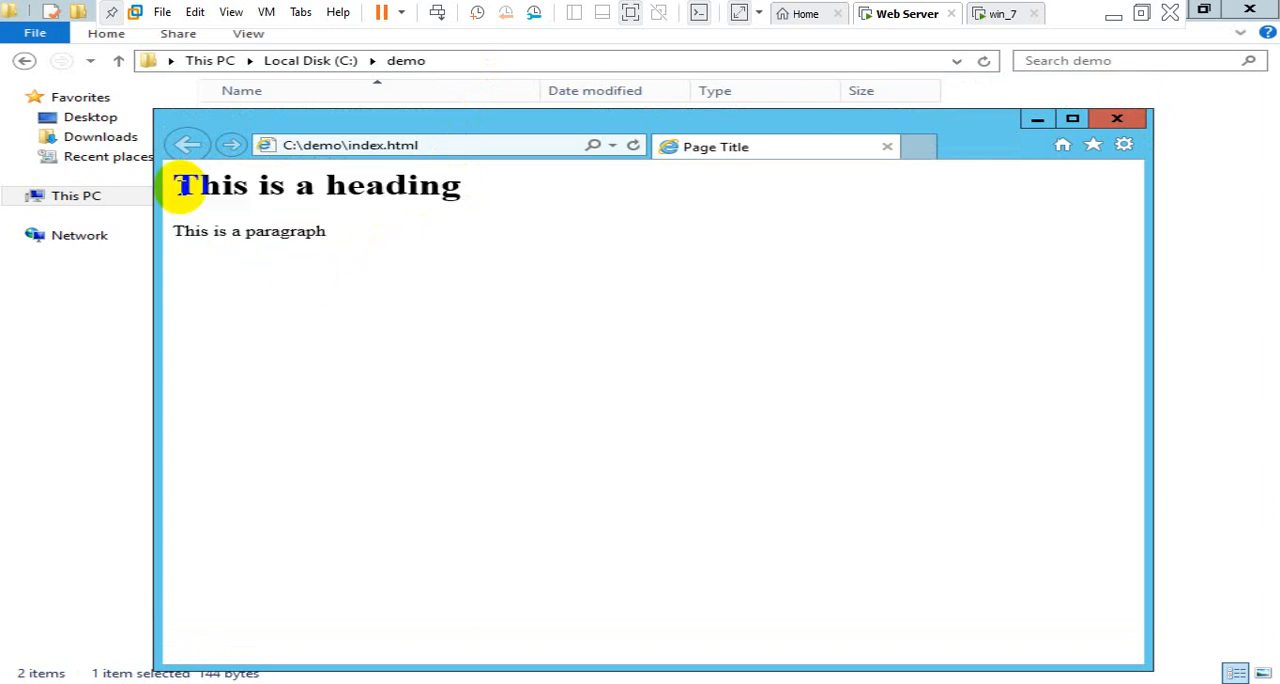
{"action": "left_click", "coordinate": [180, 187]}
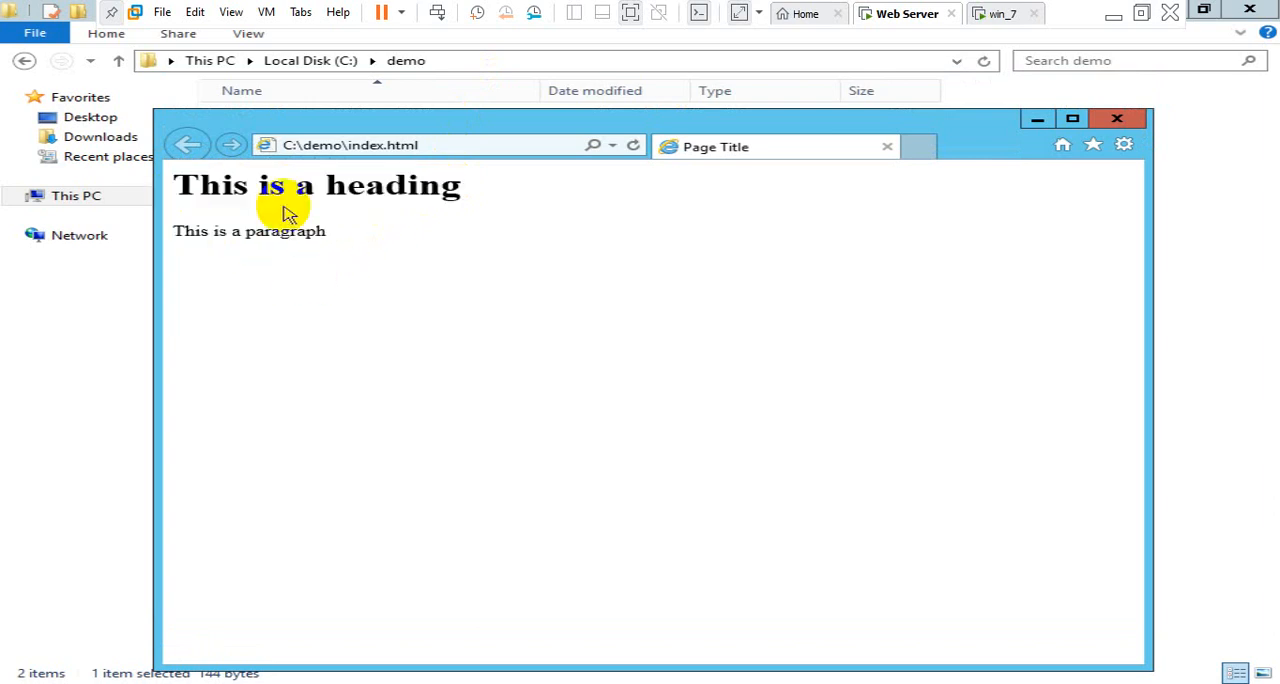
Close the page preview and refresh the demo folder
{"action": "left_click", "coordinate": [1116, 121]}
{"action": "right_click", "coordinate": [660, 222]}
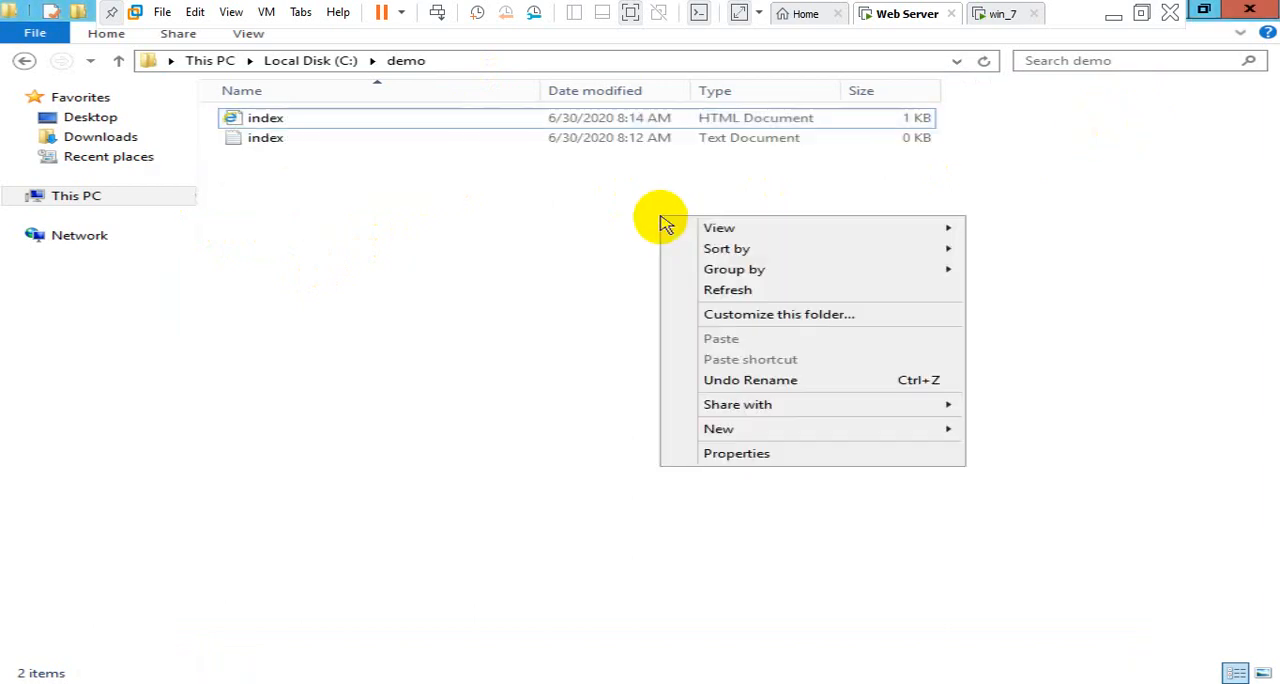
{"action": "left_click", "coordinate": [727, 289]}
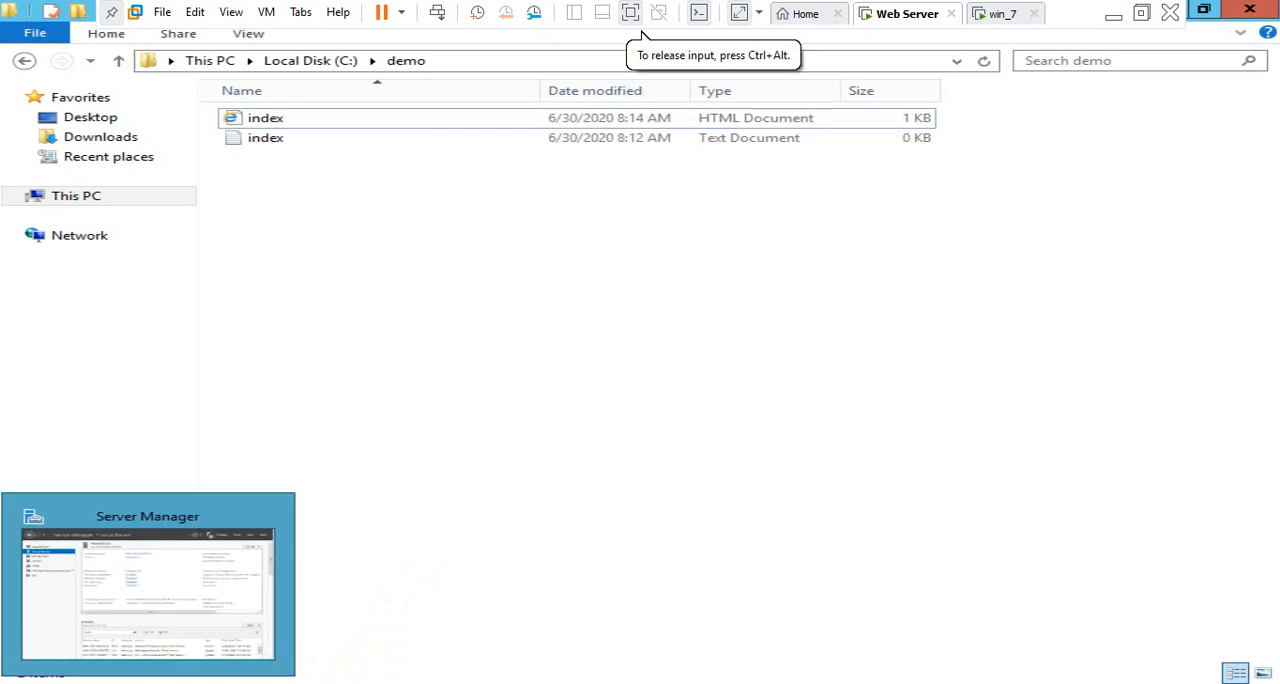
Switch to Server Manager and open Internet Information Services (IIS) Manager
{"action": "left_click", "coordinate": [88, 681]}
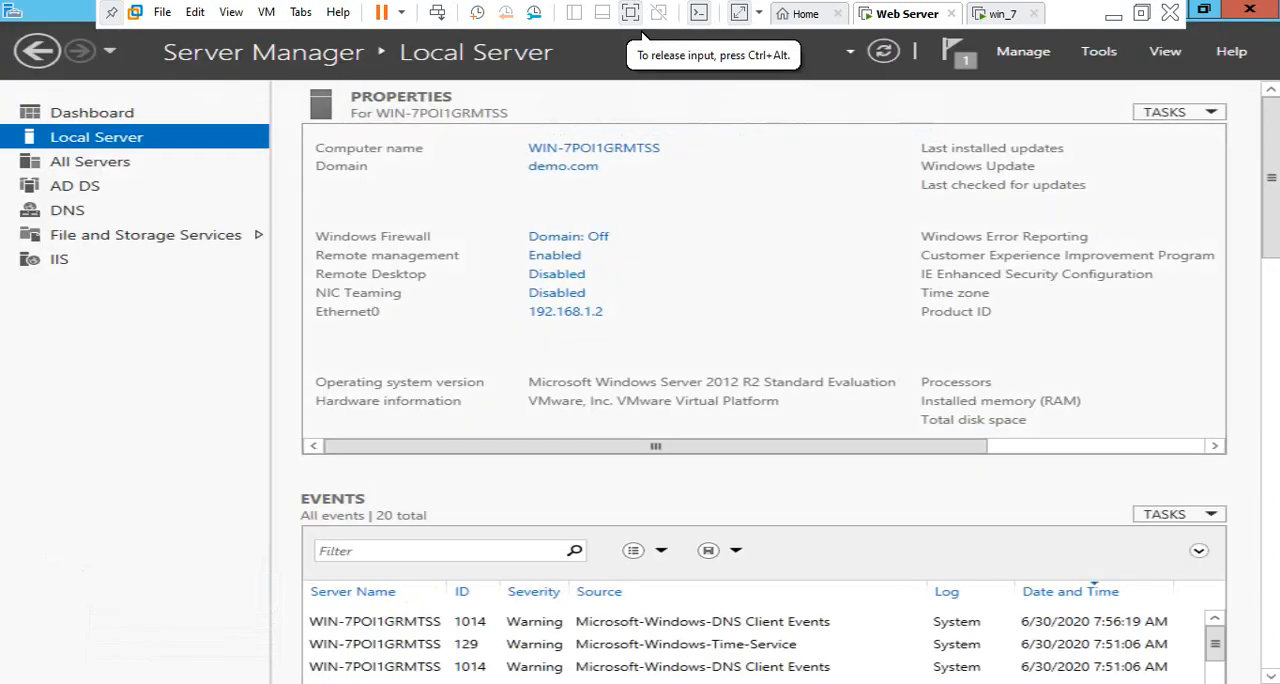
{"action": "left_click", "coordinate": [1100, 58]}
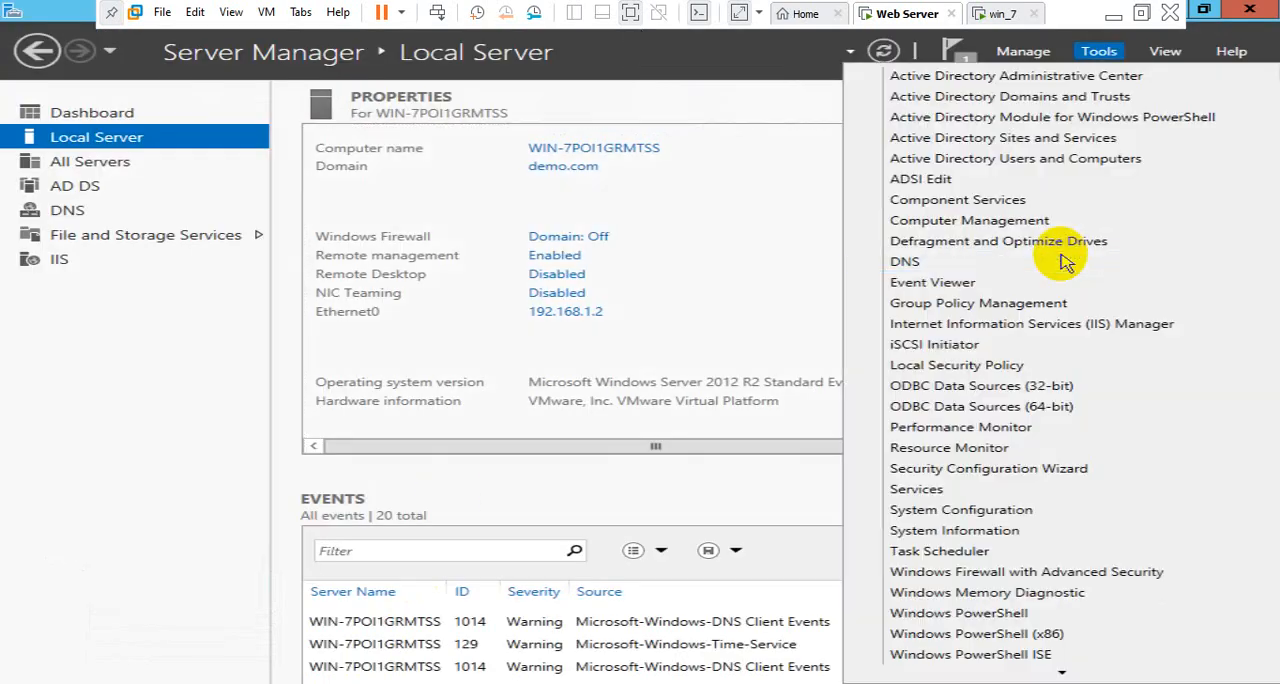
{"action": "left_click", "coordinate": [1064, 330]}
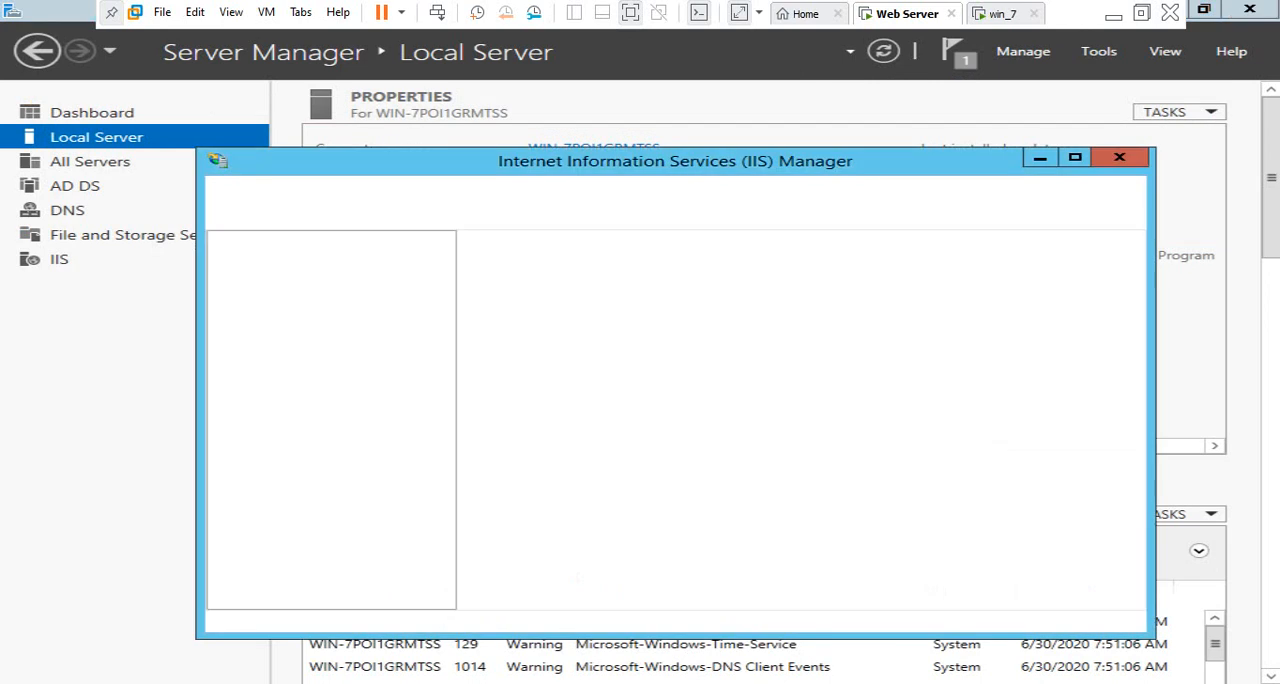
Pin Internet Explorer to the taskbar from the Start screen
{"action": "key", "text": "super"}
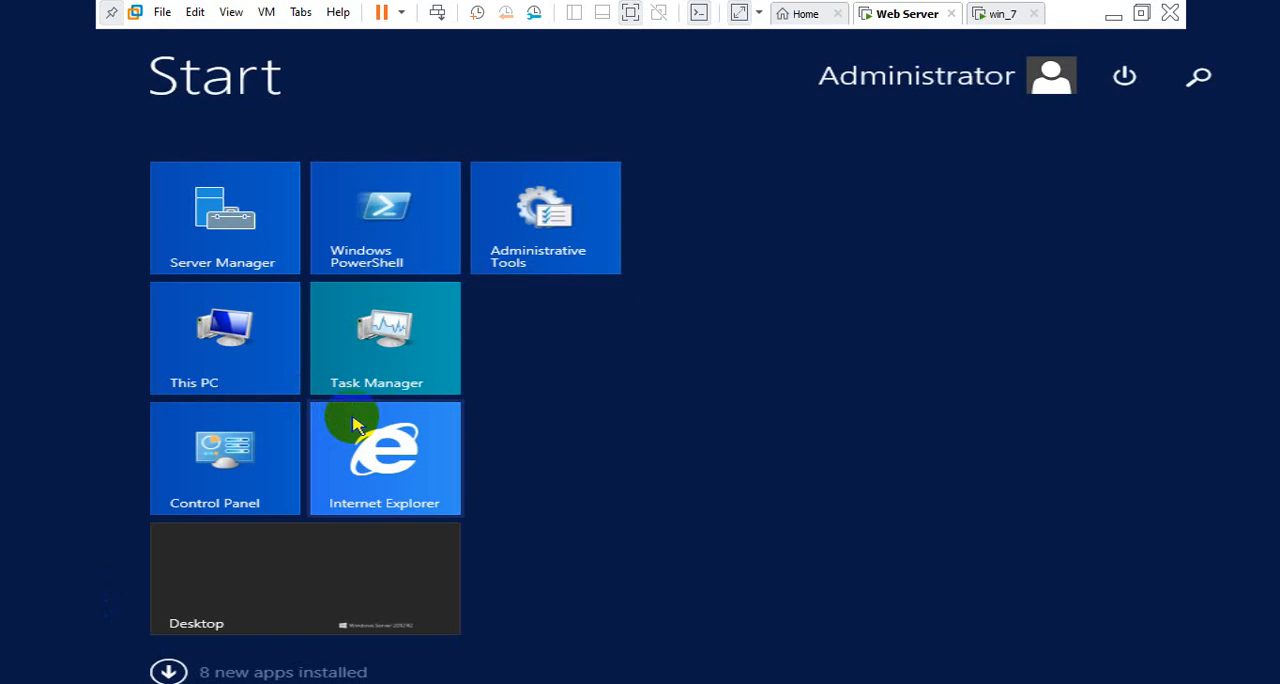
{"action": "right_click", "coordinate": [353, 424]}
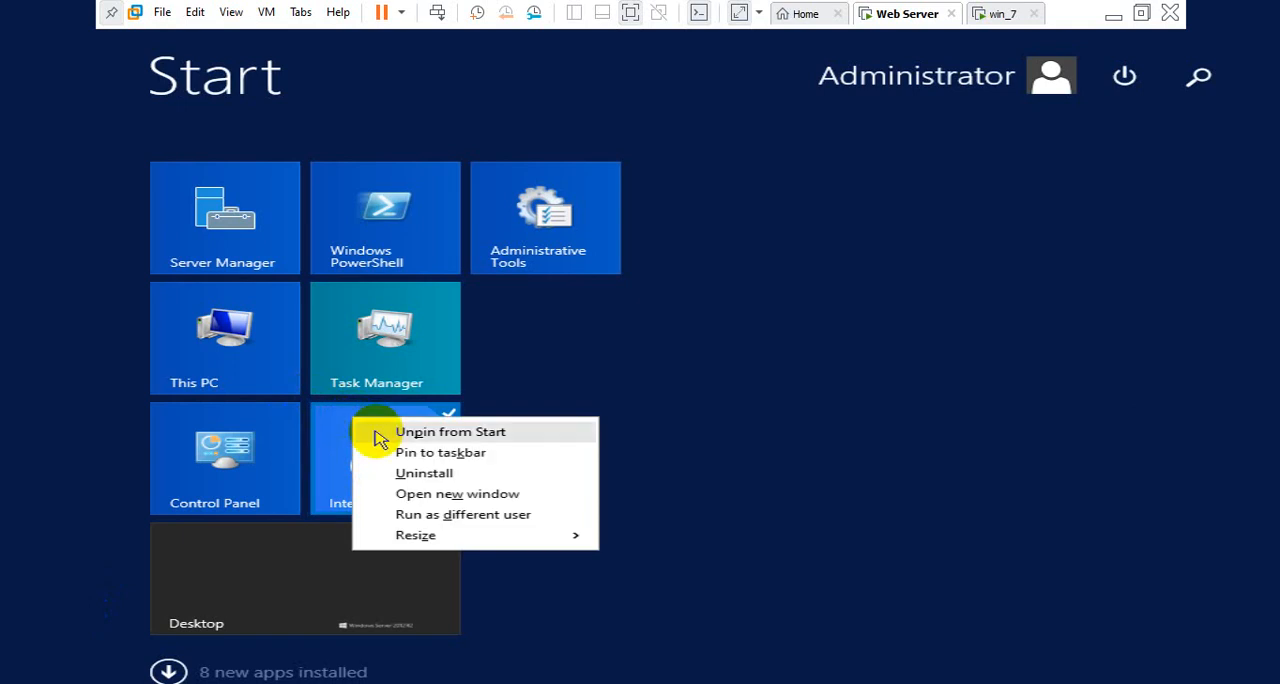
{"action": "left_click", "coordinate": [412, 455]}
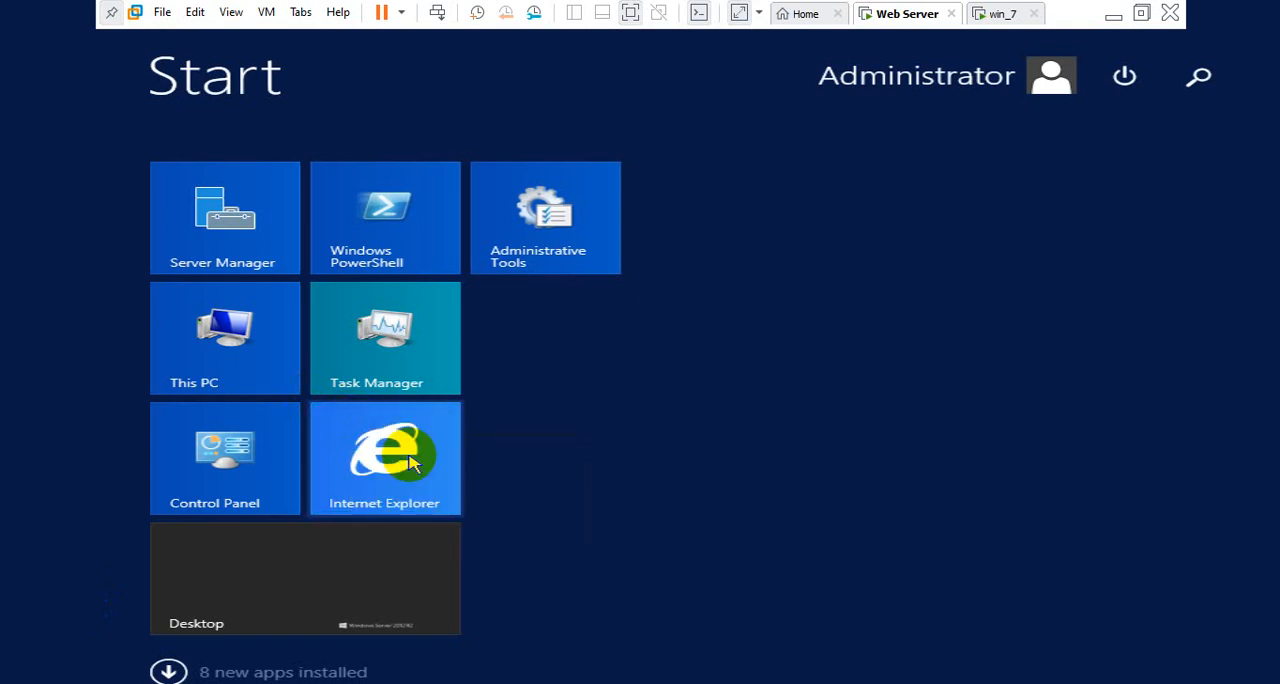
Return to the desktop, bring the Internet Explorer window to the front and maximize it
{"action": "left_click", "coordinate": [882, 137]}
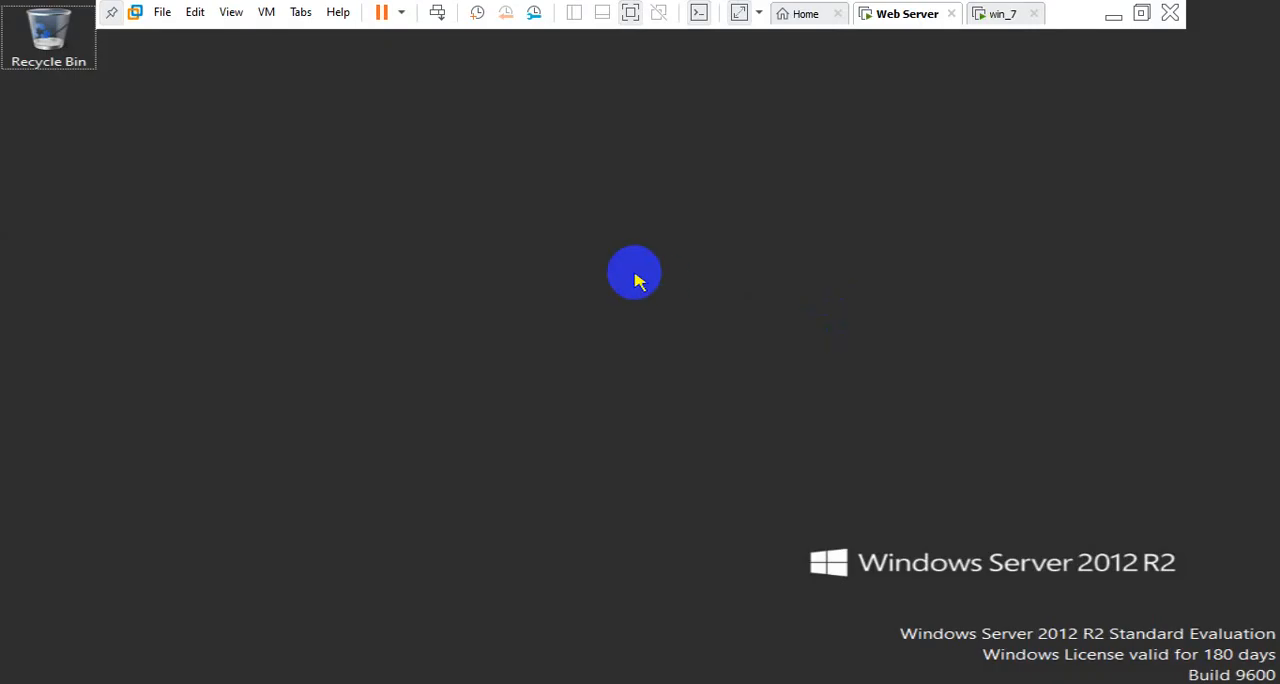
{"action": "right_click", "coordinate": [637, 281]}
{"action": "left_click", "coordinate": [663, 329]}
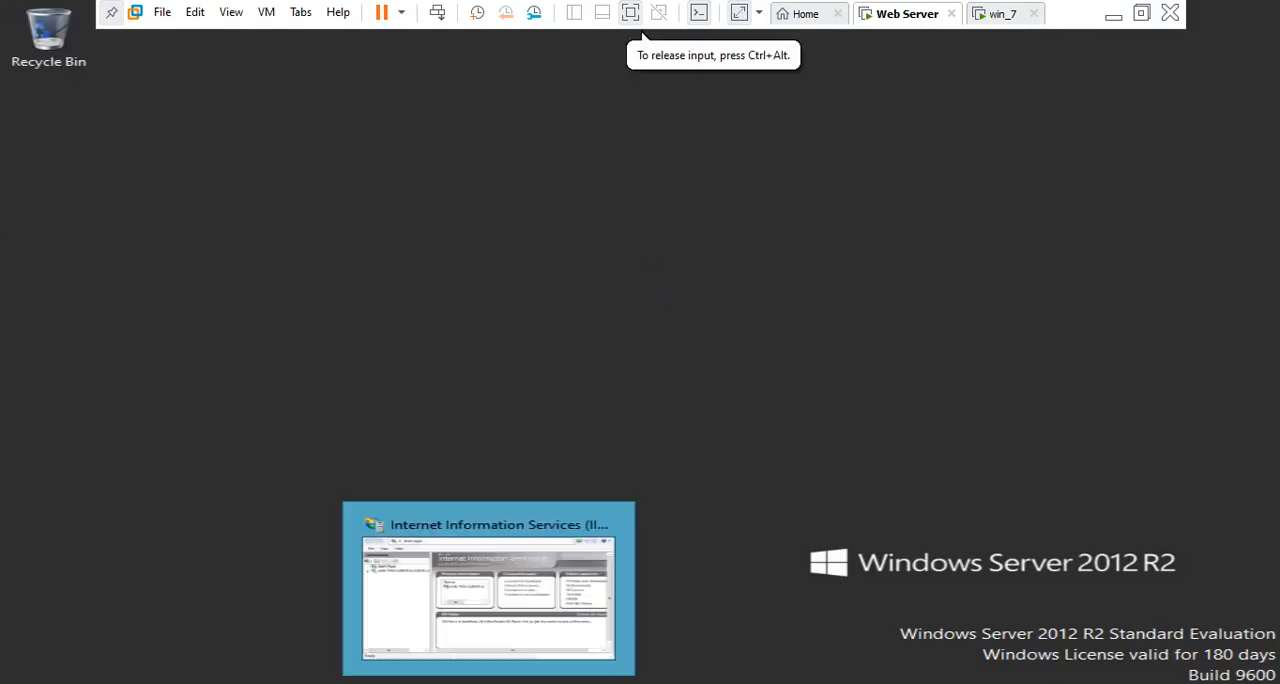
{"action": "left_click", "coordinate": [514, 630]}
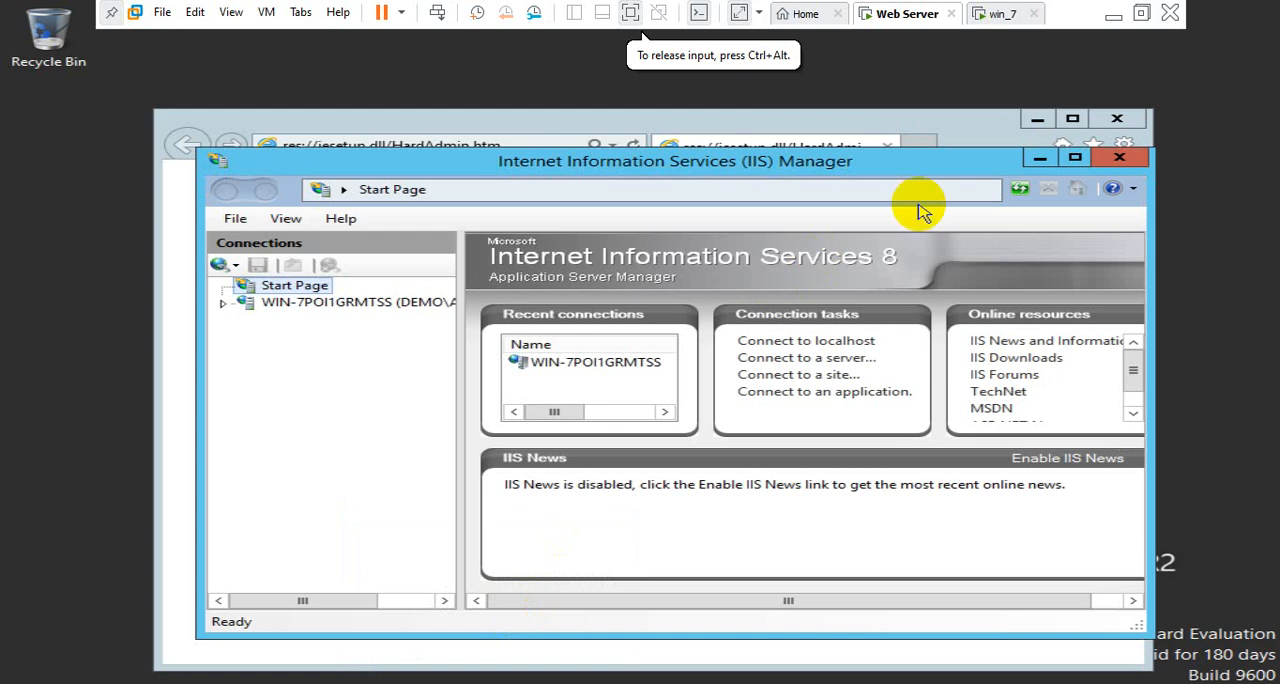
{"action": "left_click", "coordinate": [983, 136]}
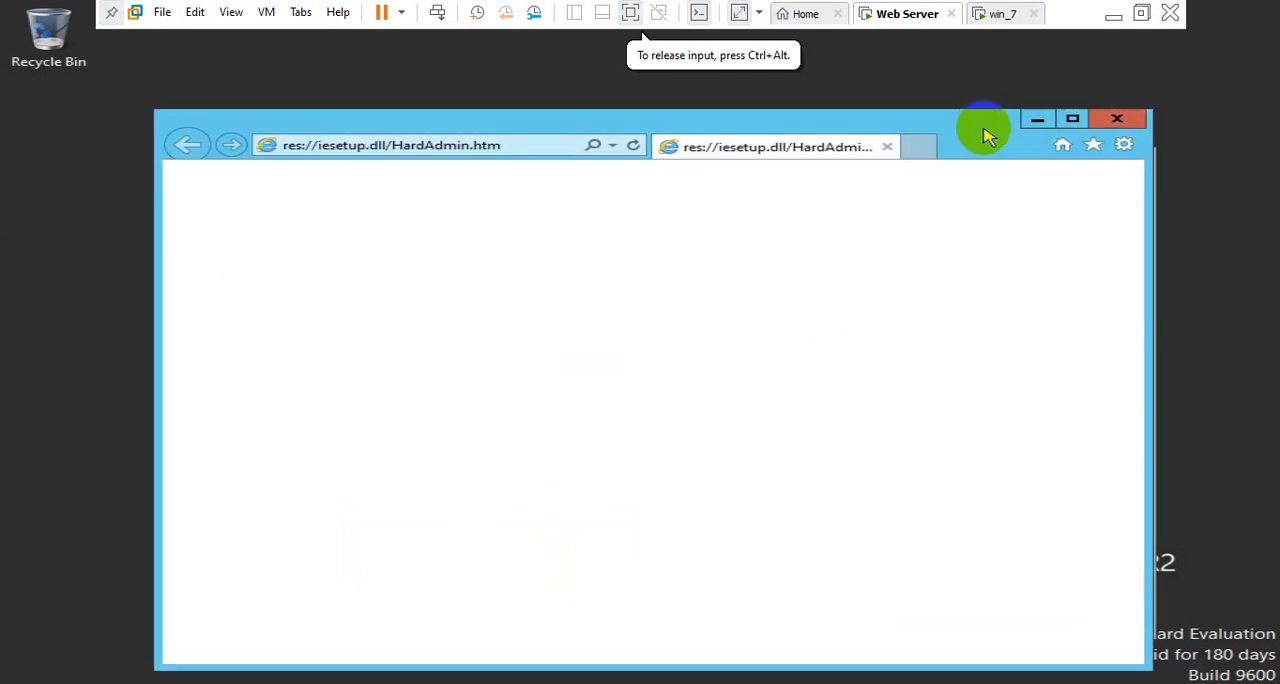
{"action": "double_click", "coordinate": [983, 136]}
Load localhost in the browser to test the default IIS site
{"action": "left_click", "coordinate": [363, 38]}
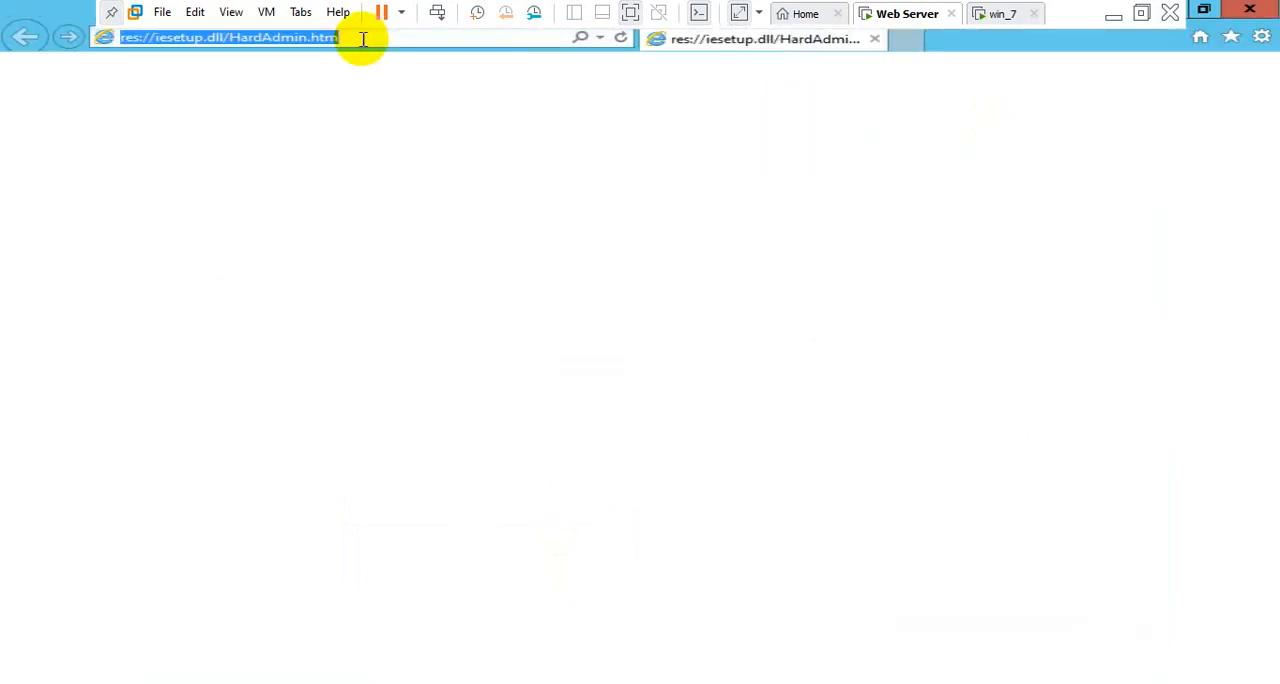
{"action": "type", "text": "l"}
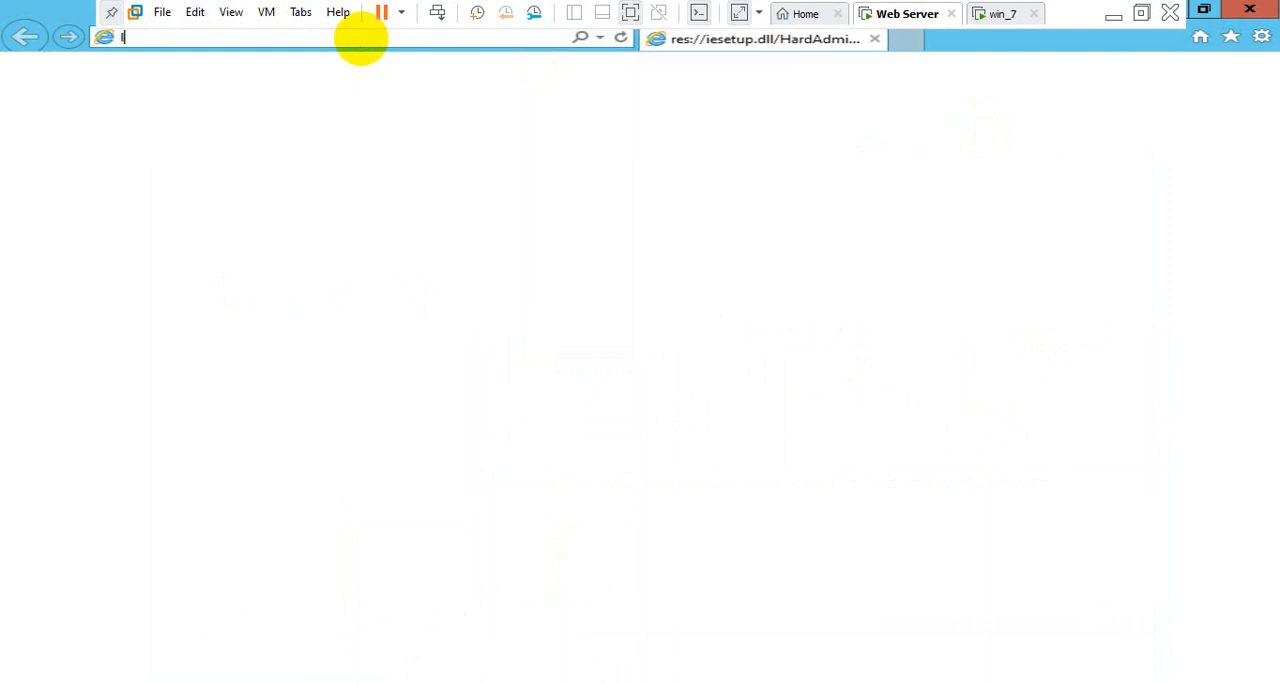
{"action": "type", "text": "ocalhost"}
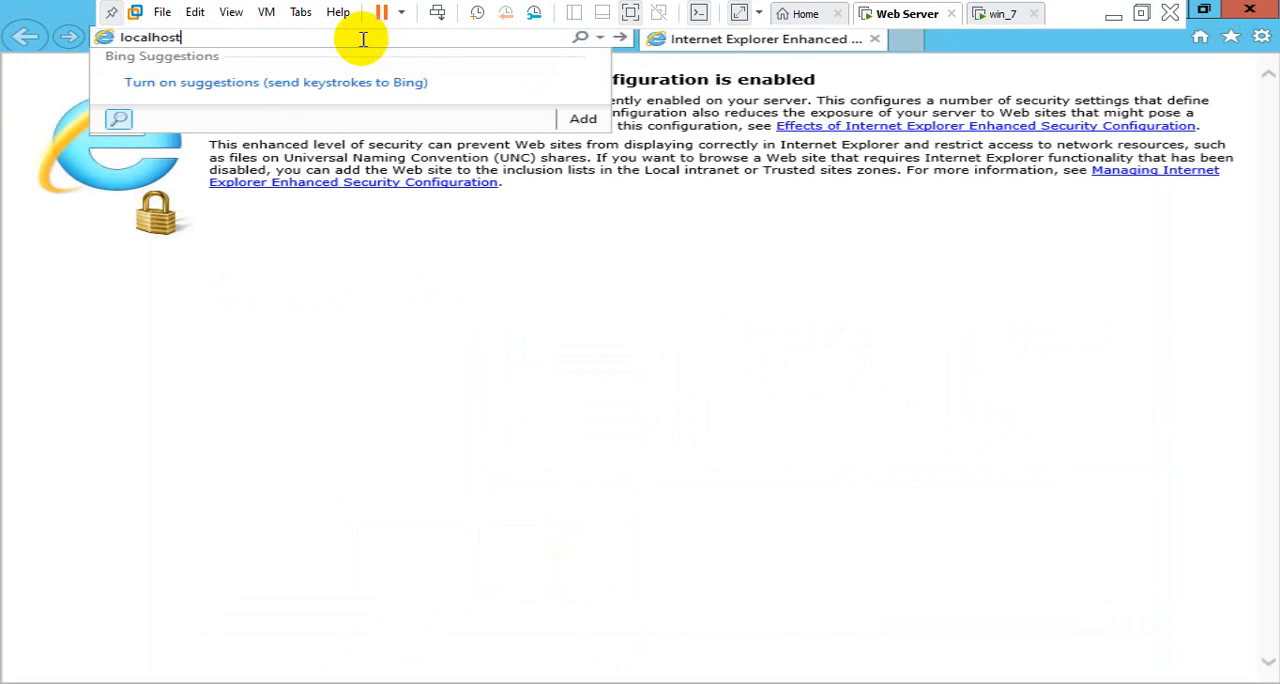
{"action": "key", "text": "Return"}
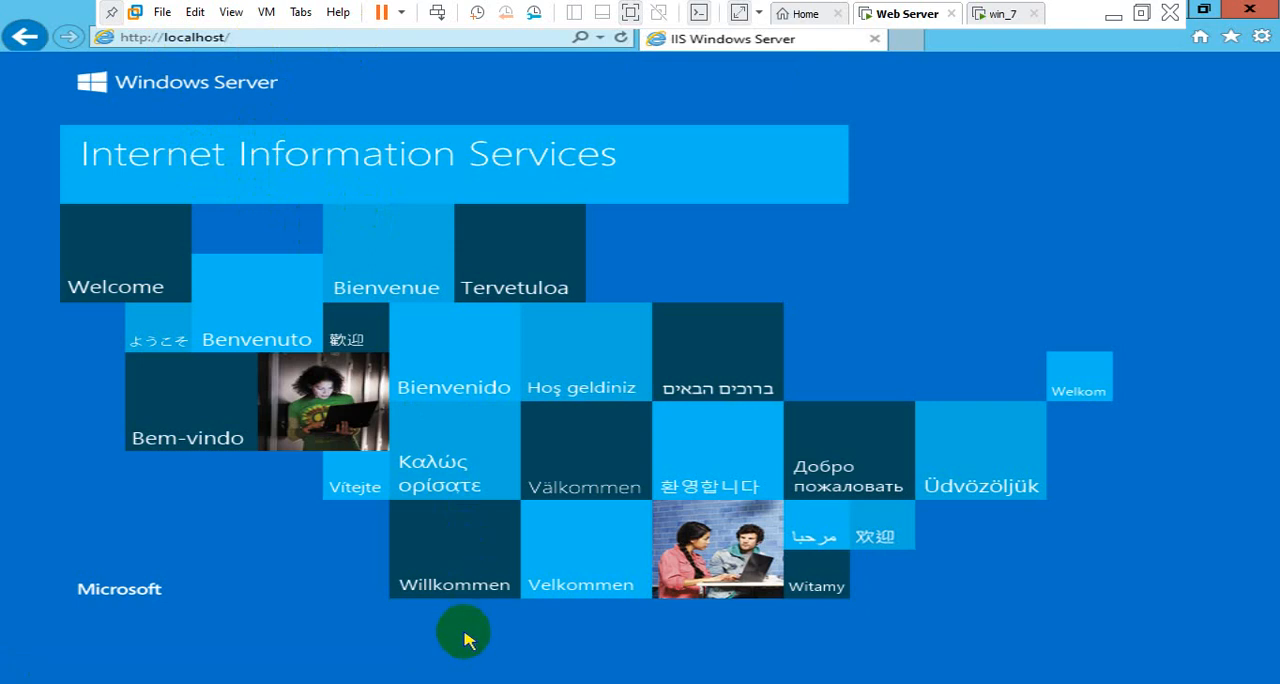
Switch to IIS Manager, maximize it and expand the server node, declining the Web Platform offer and suppressing that message
{"action": "mouse_move", "coordinate": [460, 682]}
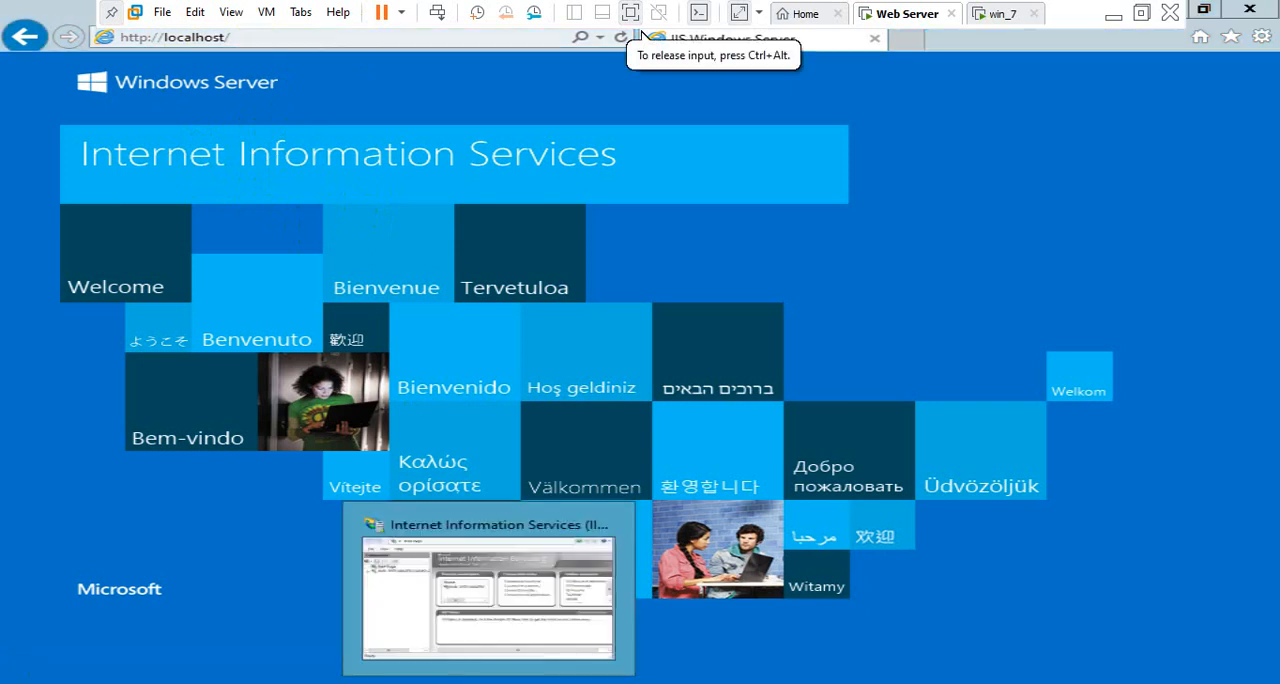
{"action": "left_click", "coordinate": [494, 540]}
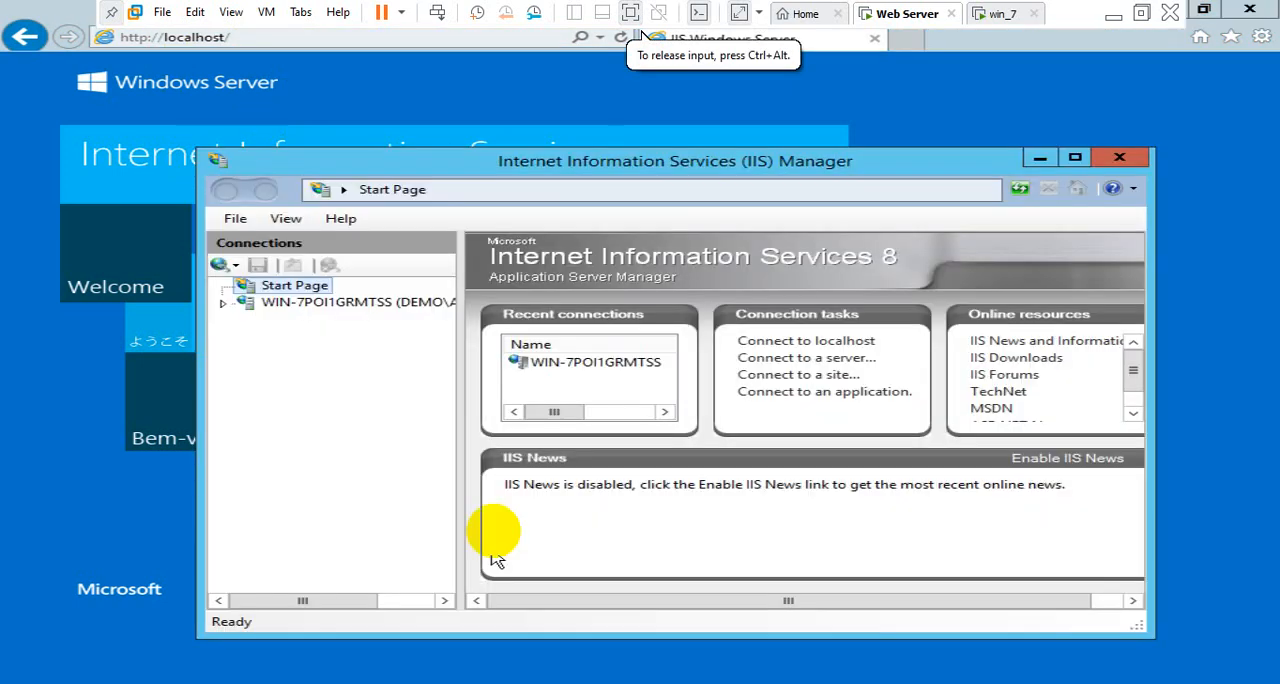
{"action": "double_click", "coordinate": [789, 170]}
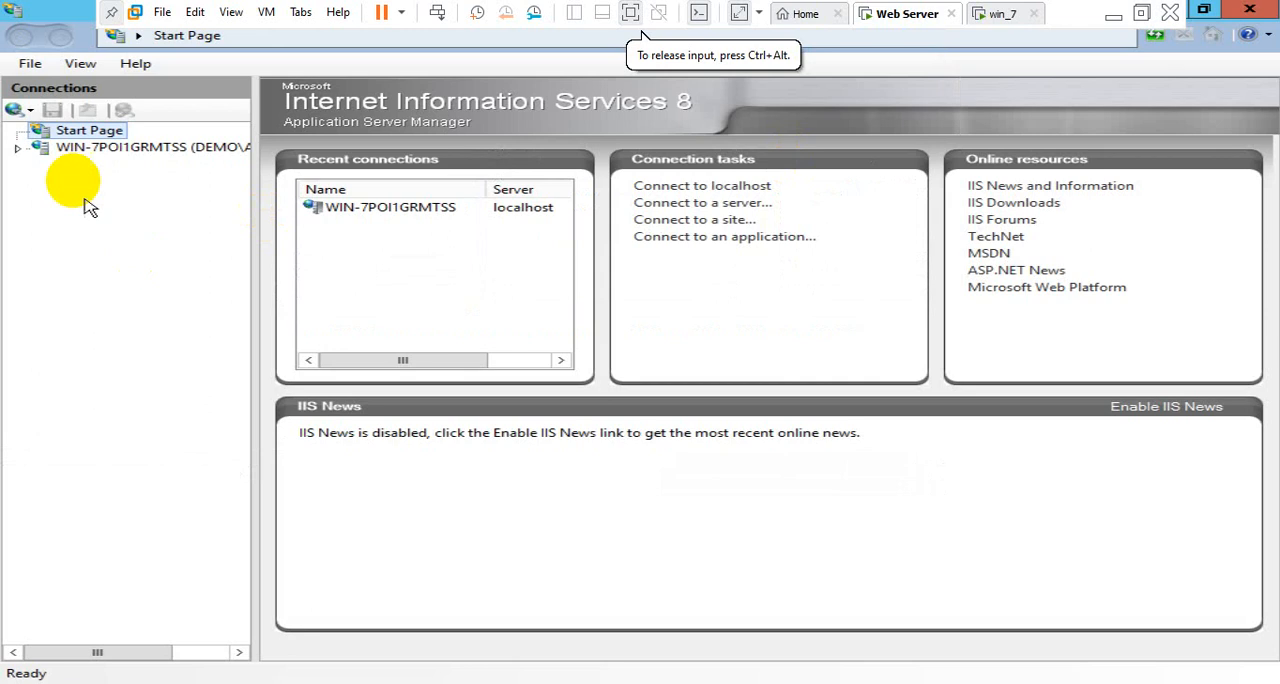
{"action": "left_click", "coordinate": [17, 147]}
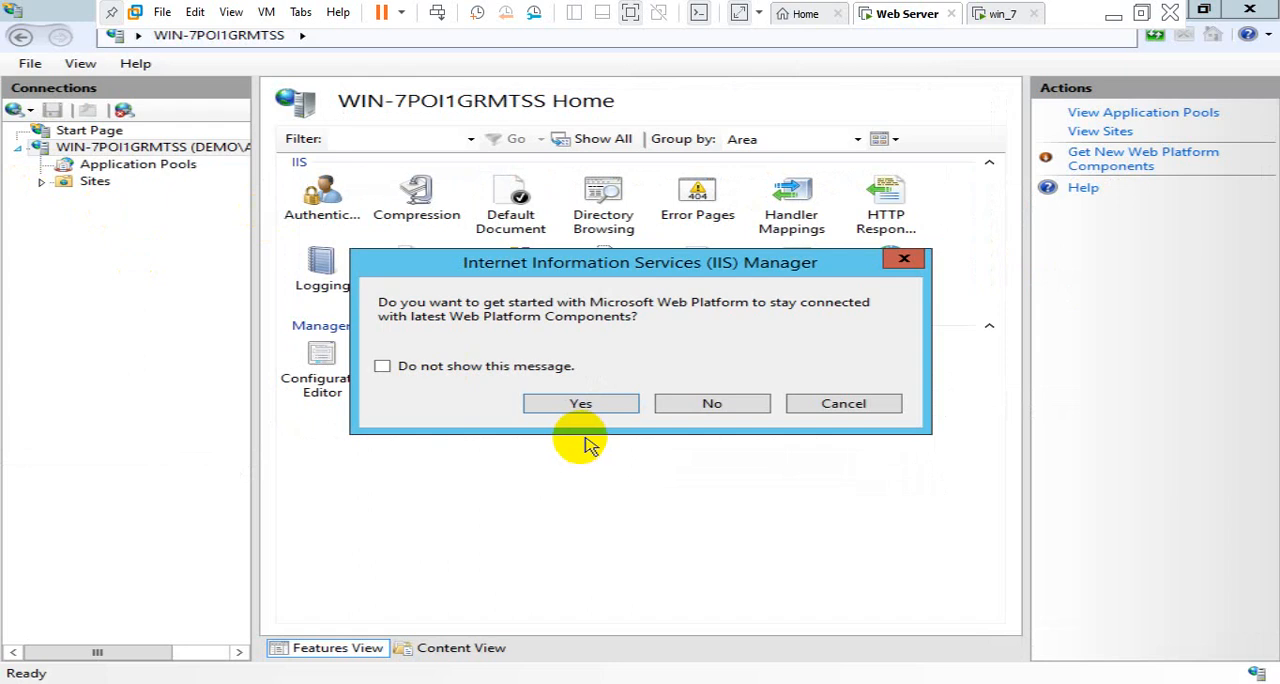
{"action": "left_click", "coordinate": [500, 367]}
{"action": "left_click", "coordinate": [735, 404]}
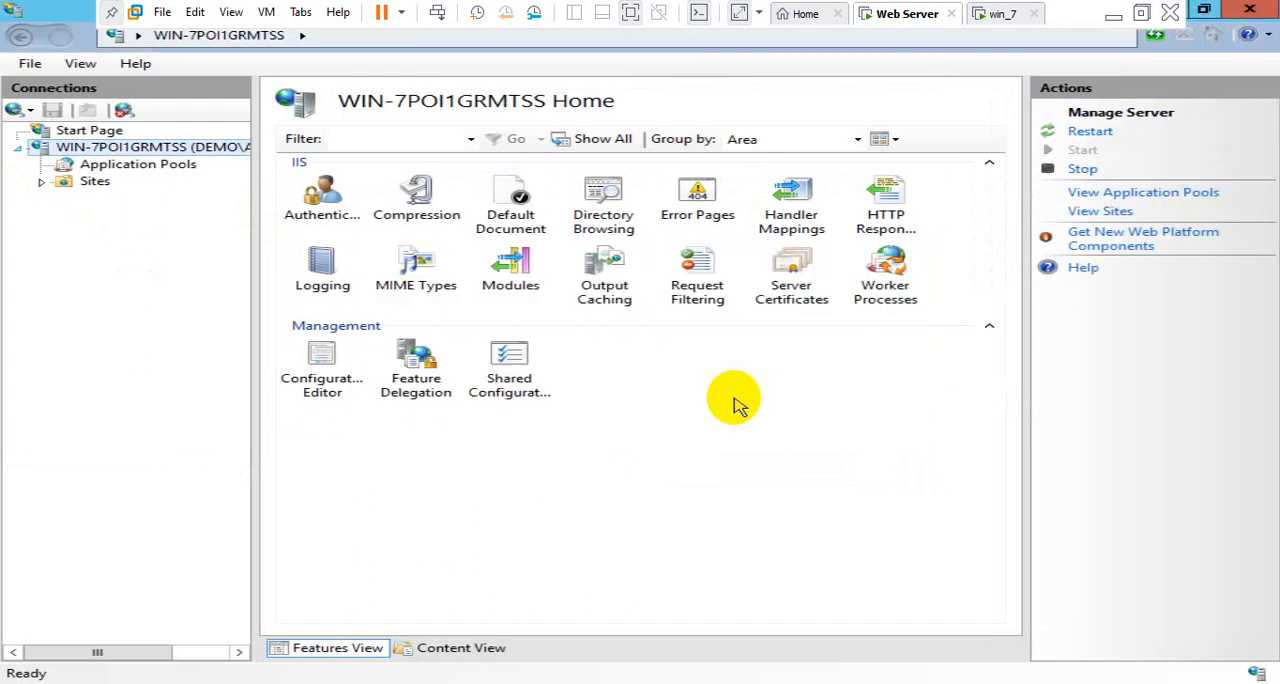
Expand Sites and examine the Default Web Site's features and the list of hosted sites
{"action": "left_click", "coordinate": [41, 182]}
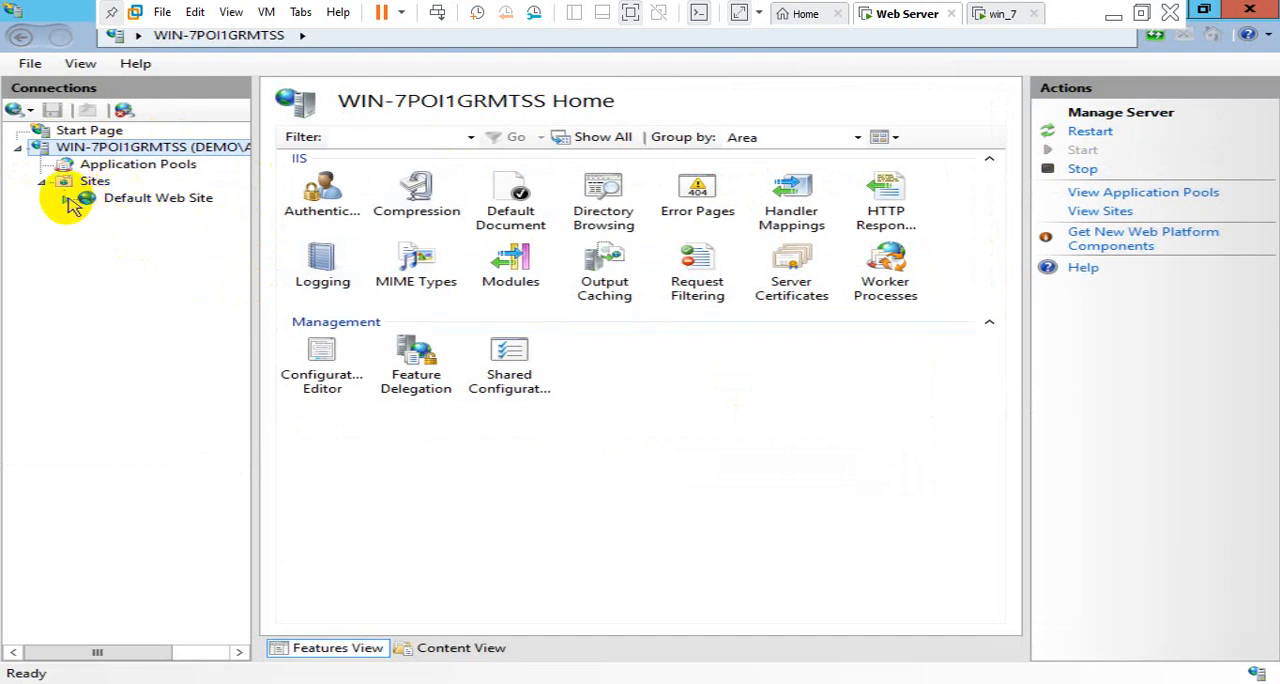
{"action": "left_click", "coordinate": [138, 200]}
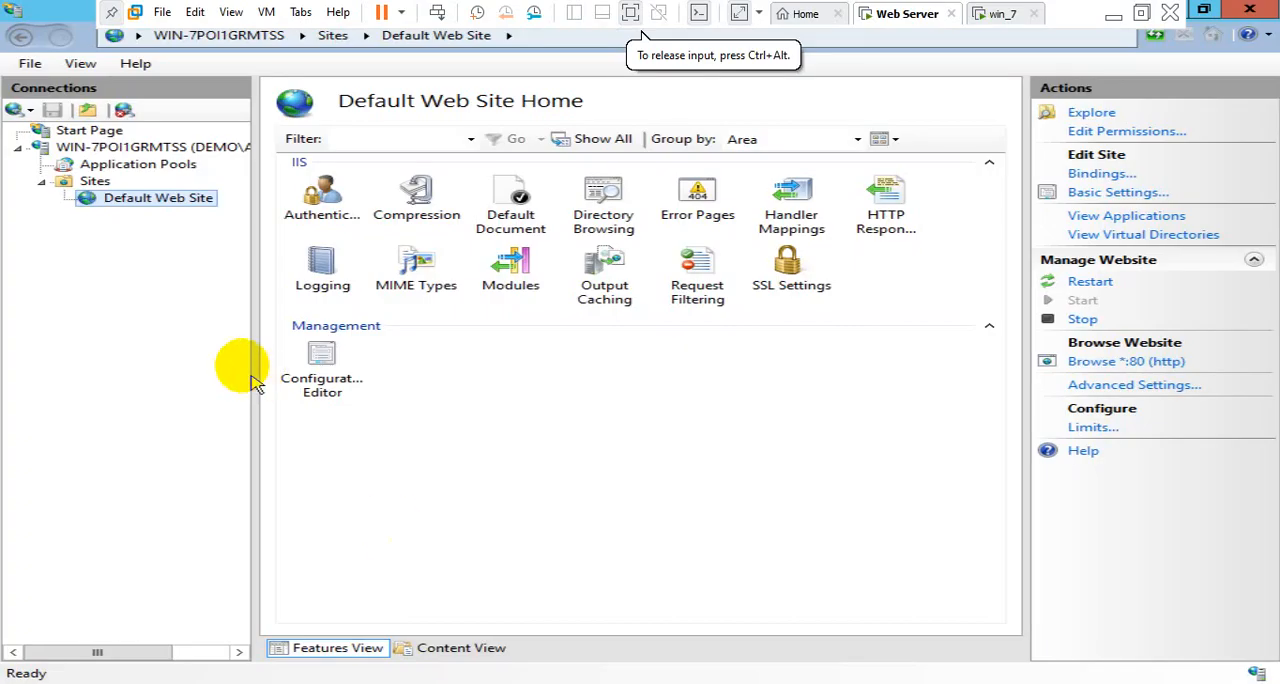
{"action": "left_click", "coordinate": [96, 183]}
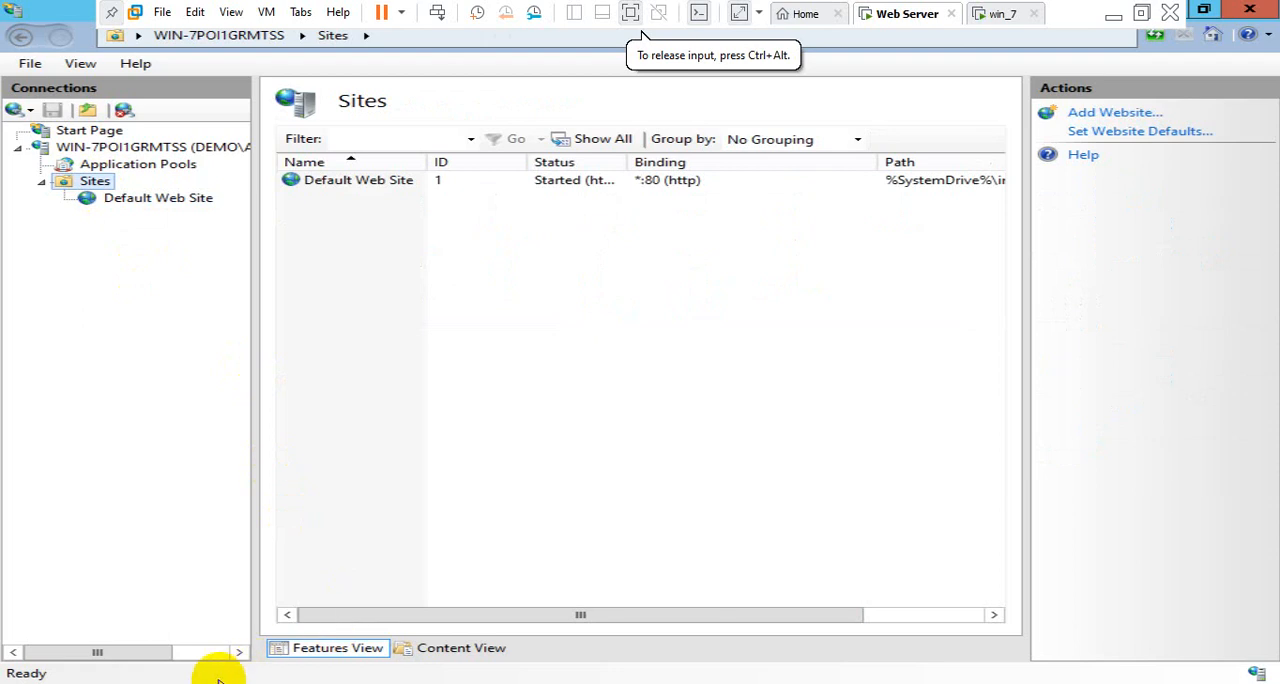
{"action": "left_click", "coordinate": [365, 645]}
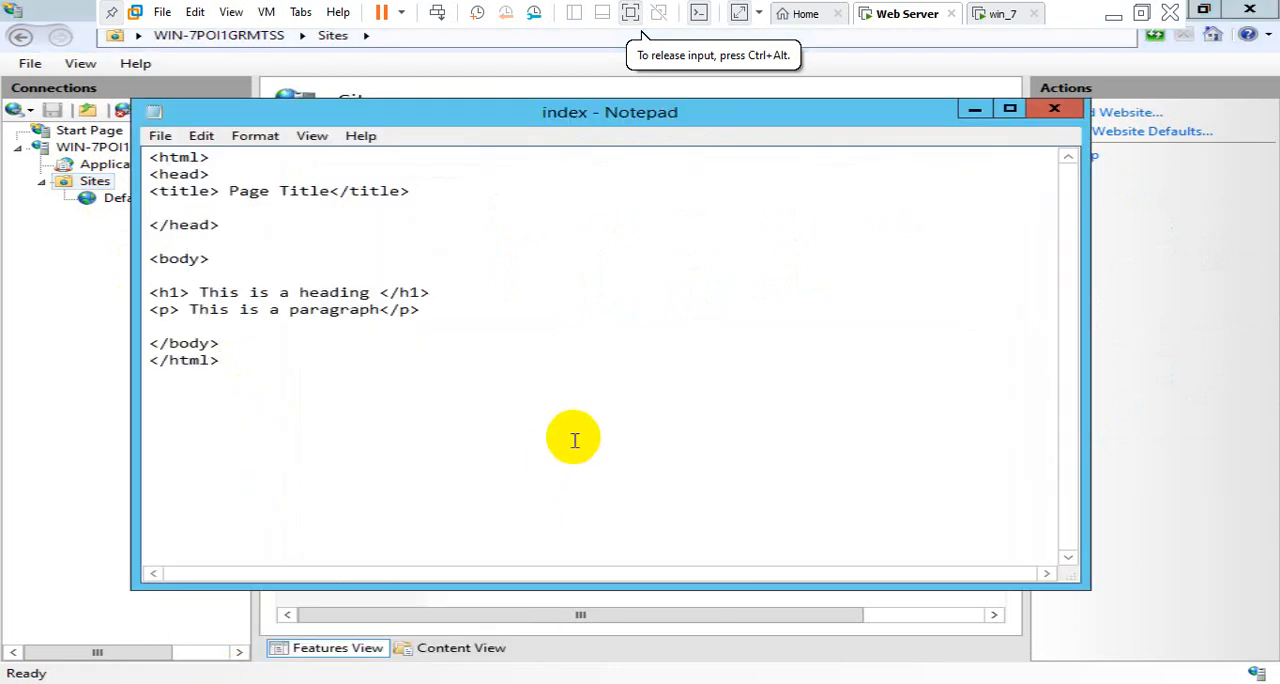
{"action": "left_click", "coordinate": [1155, 217]}
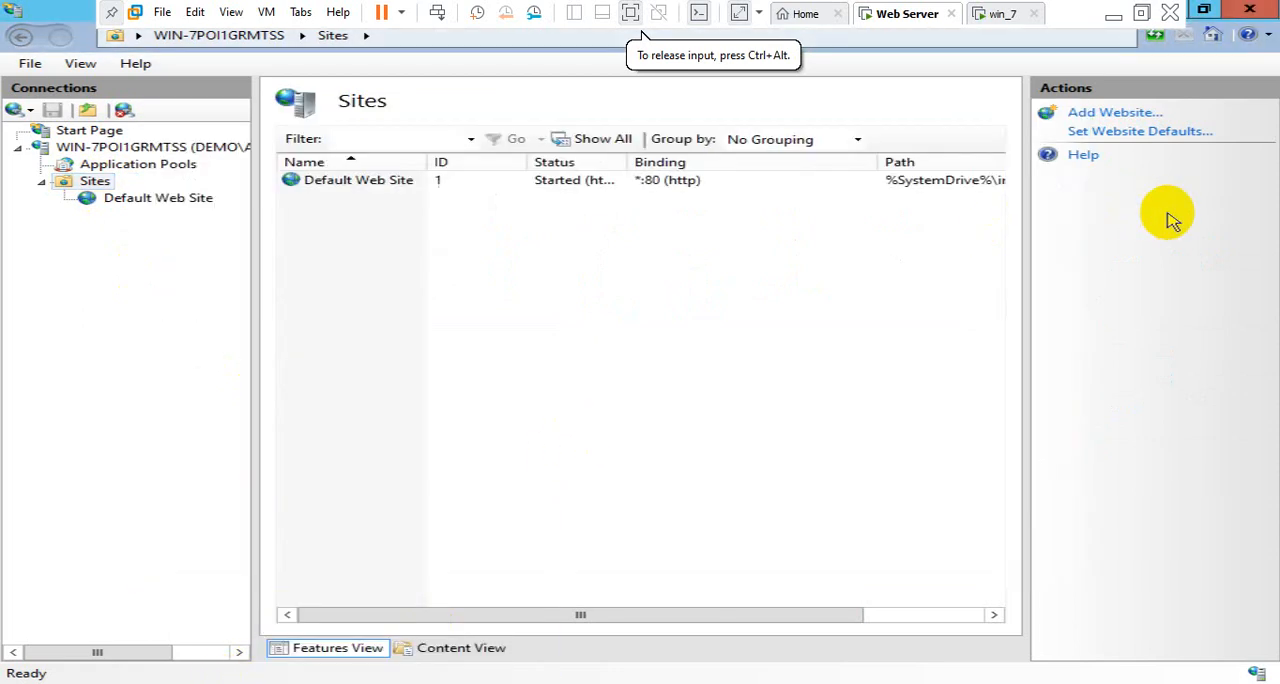
Start adding a new website under Sites with the site name demo.com
{"action": "right_click", "coordinate": [93, 182]}
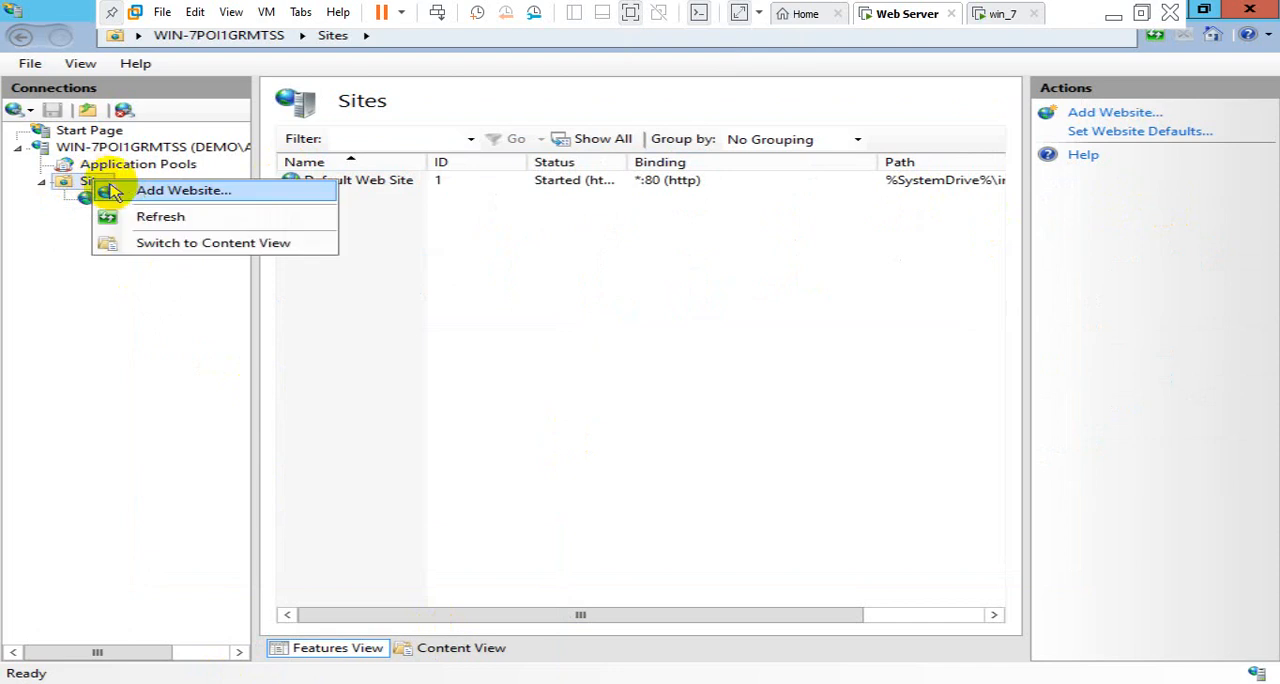
{"action": "left_click", "coordinate": [180, 190]}
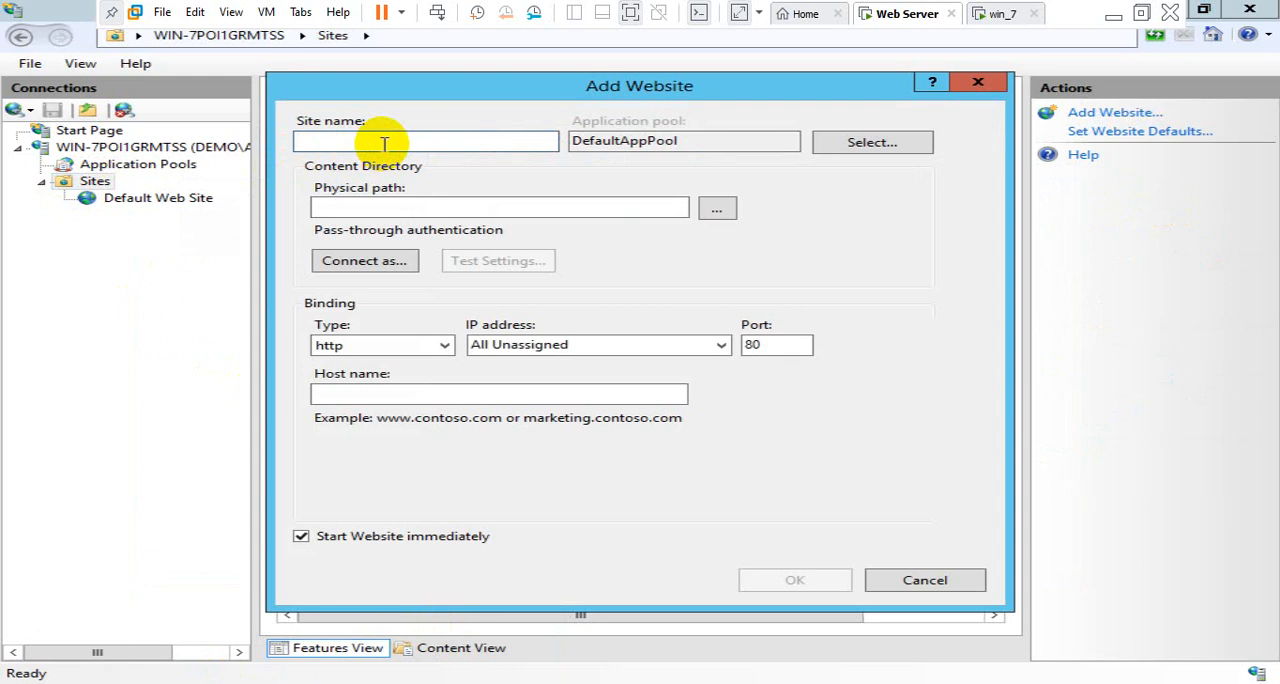
{"action": "type", "text": "demo"}
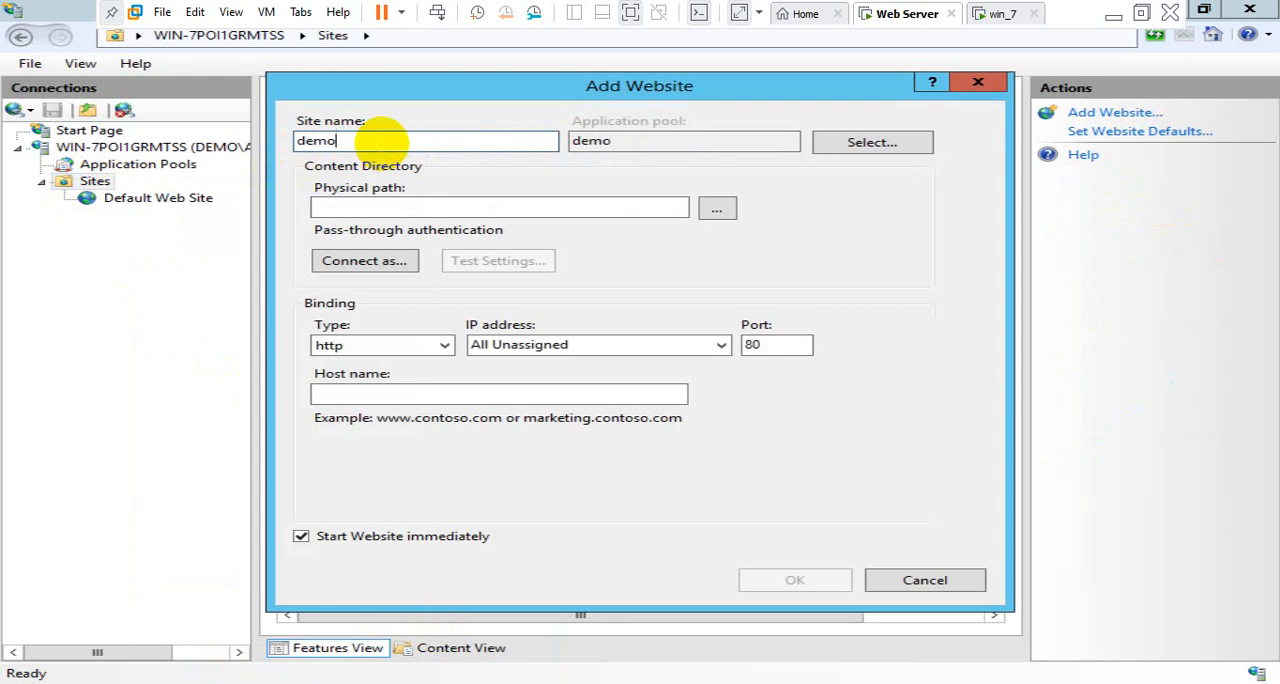
{"action": "type", "text": ".com"}
Set the new website's physical path to the C:\demo folder
{"action": "left_click", "coordinate": [403, 206]}
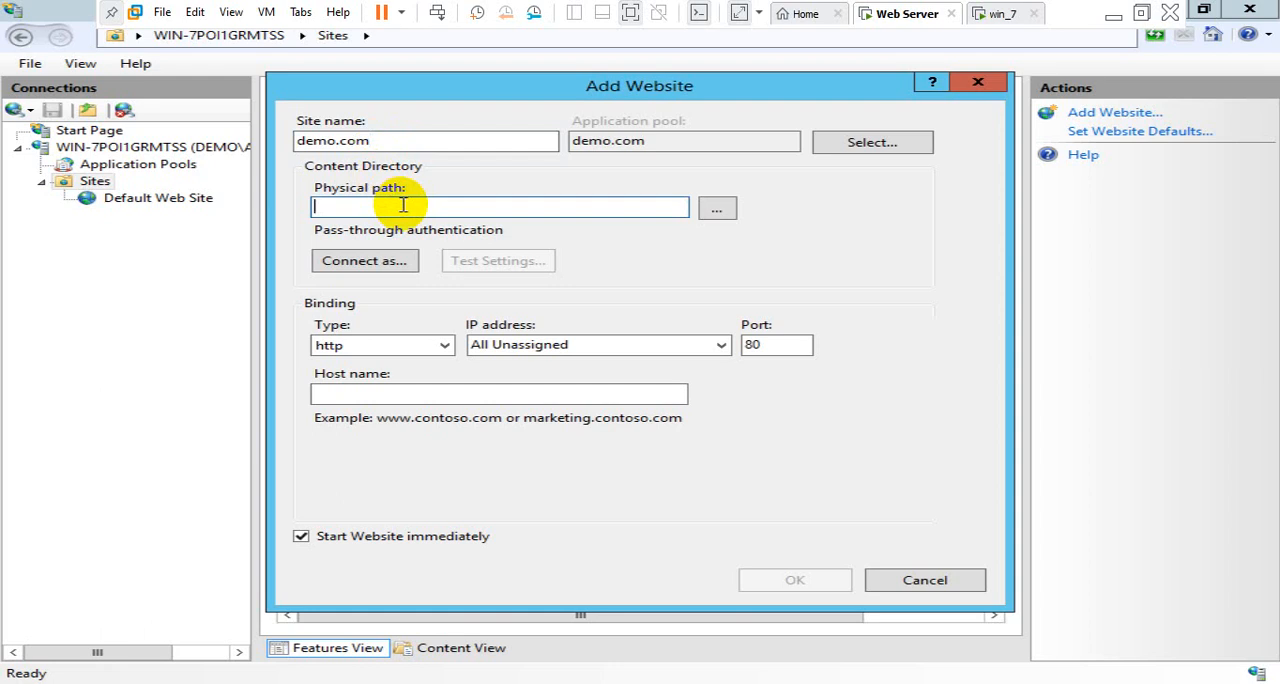
{"action": "left_click", "coordinate": [388, 682]}
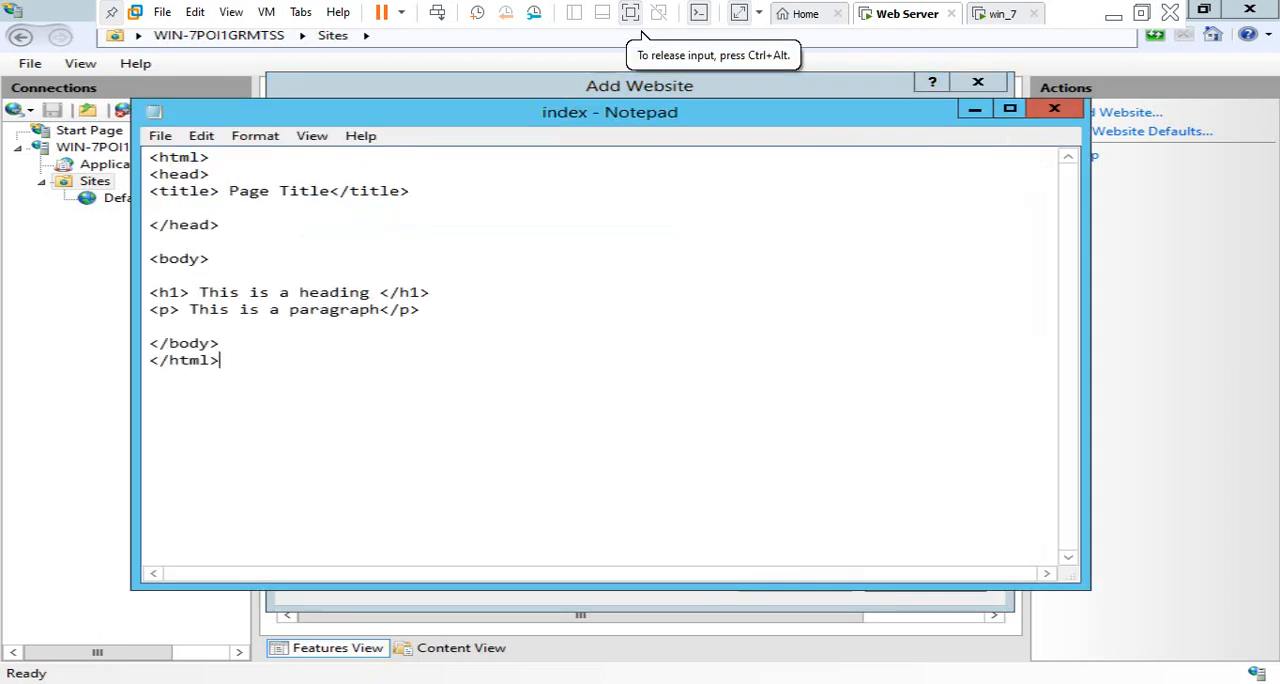
{"action": "left_click", "coordinate": [977, 110]}
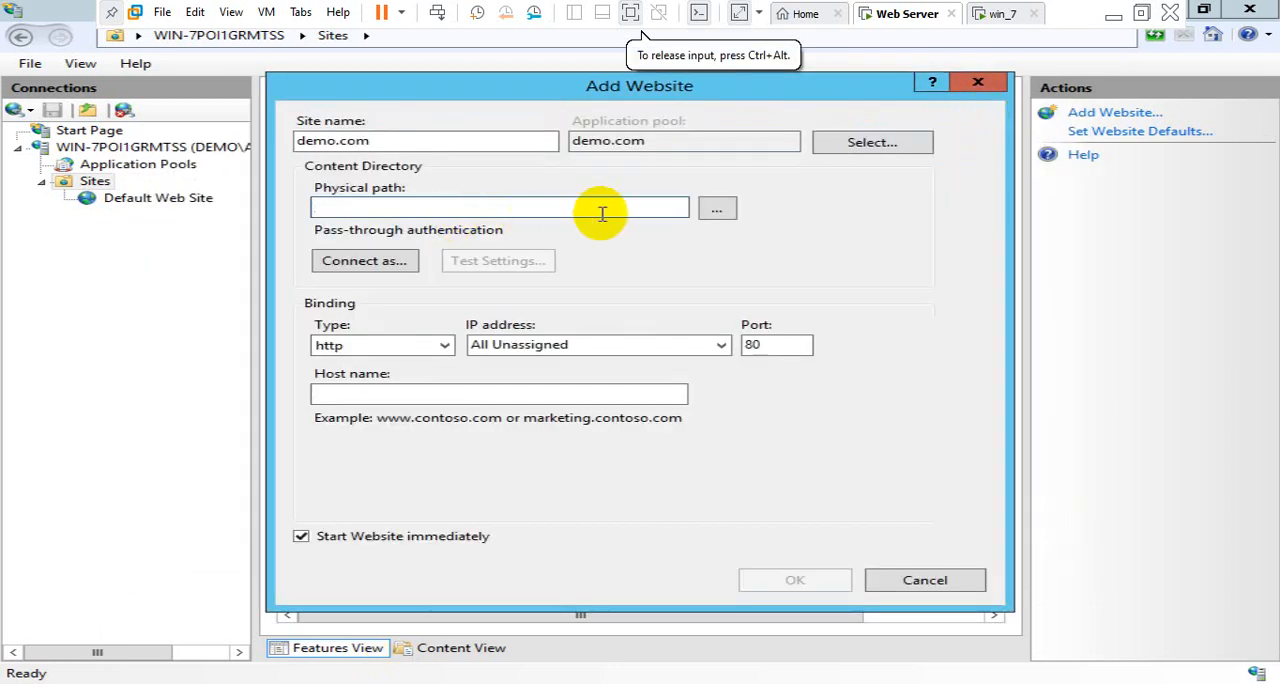
{"action": "left_click", "coordinate": [714, 209]}
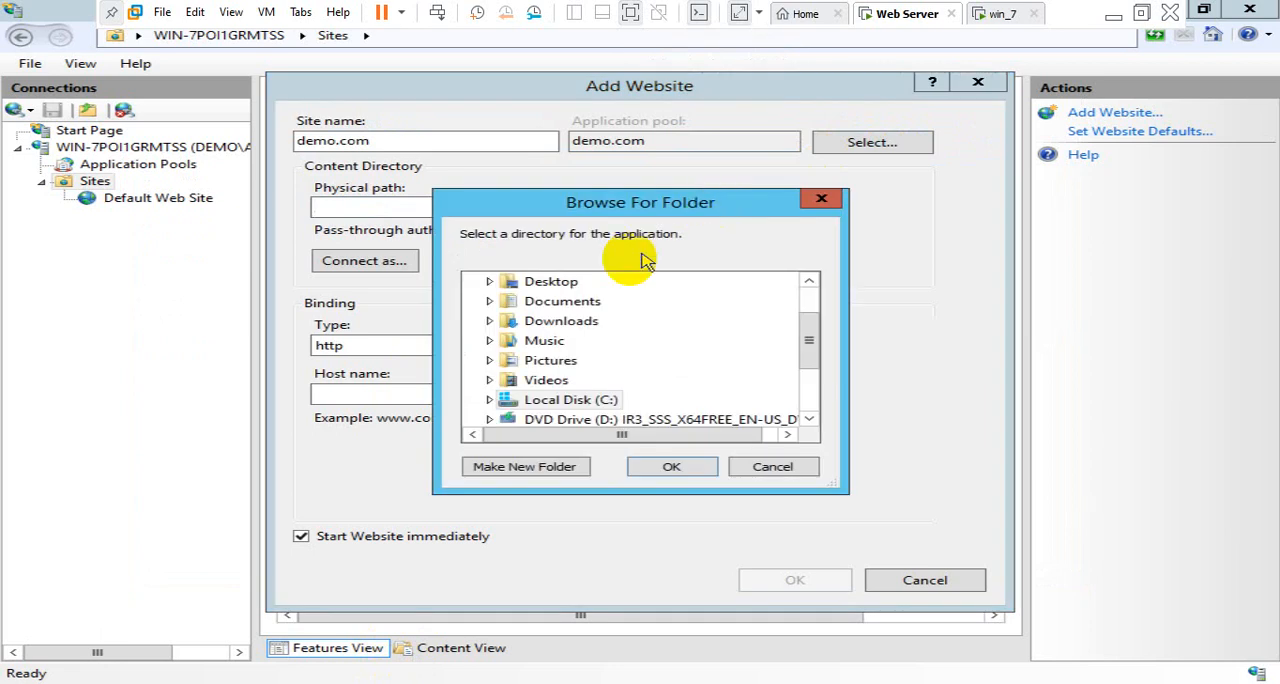
{"action": "double_click", "coordinate": [545, 400]}
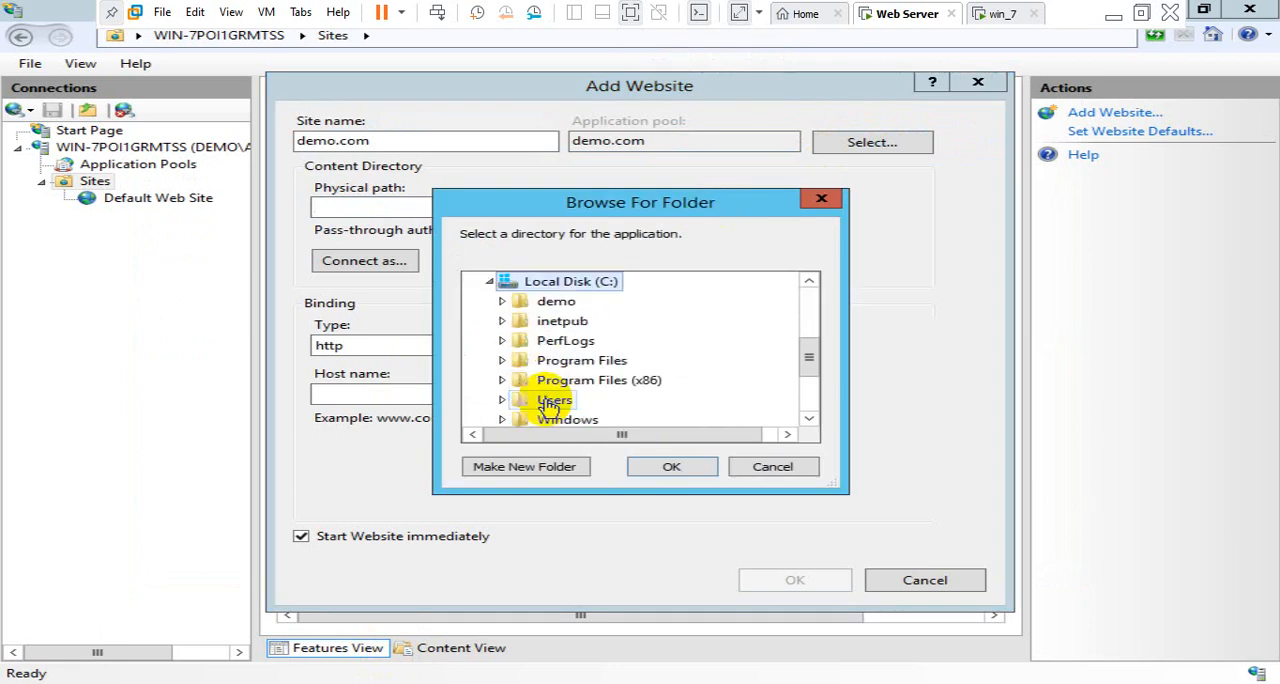
{"action": "left_click", "coordinate": [560, 302]}
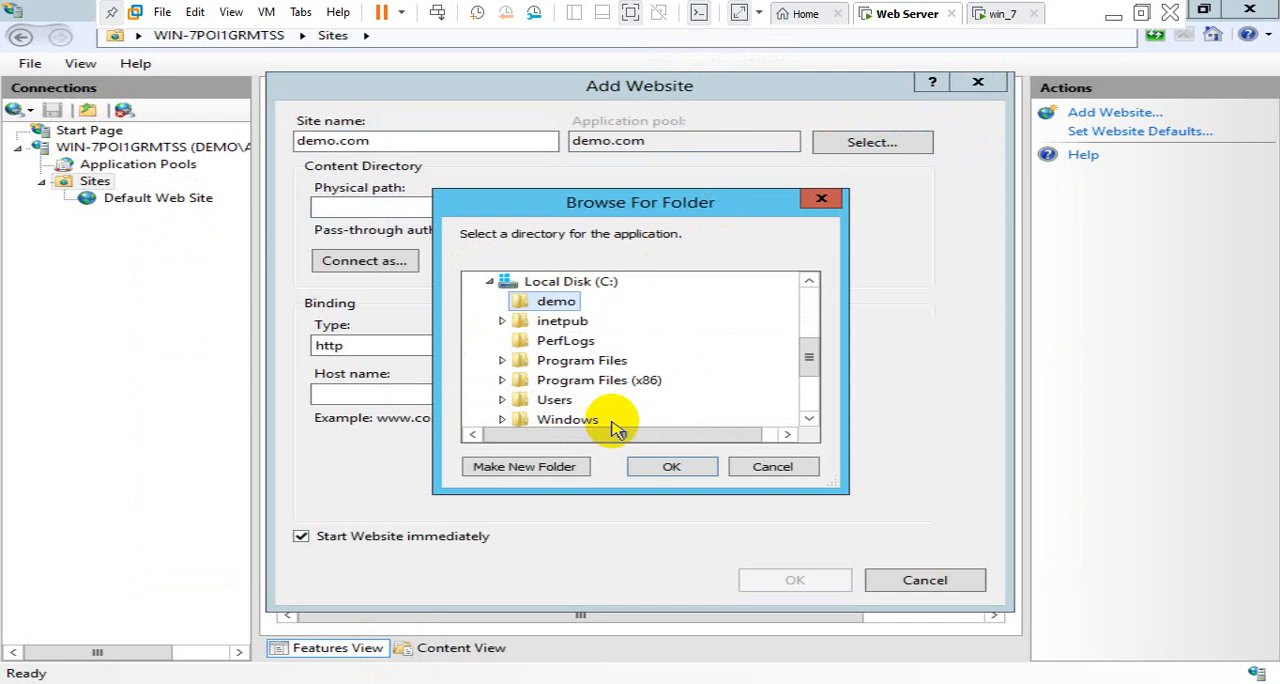
{"action": "left_click", "coordinate": [673, 468]}
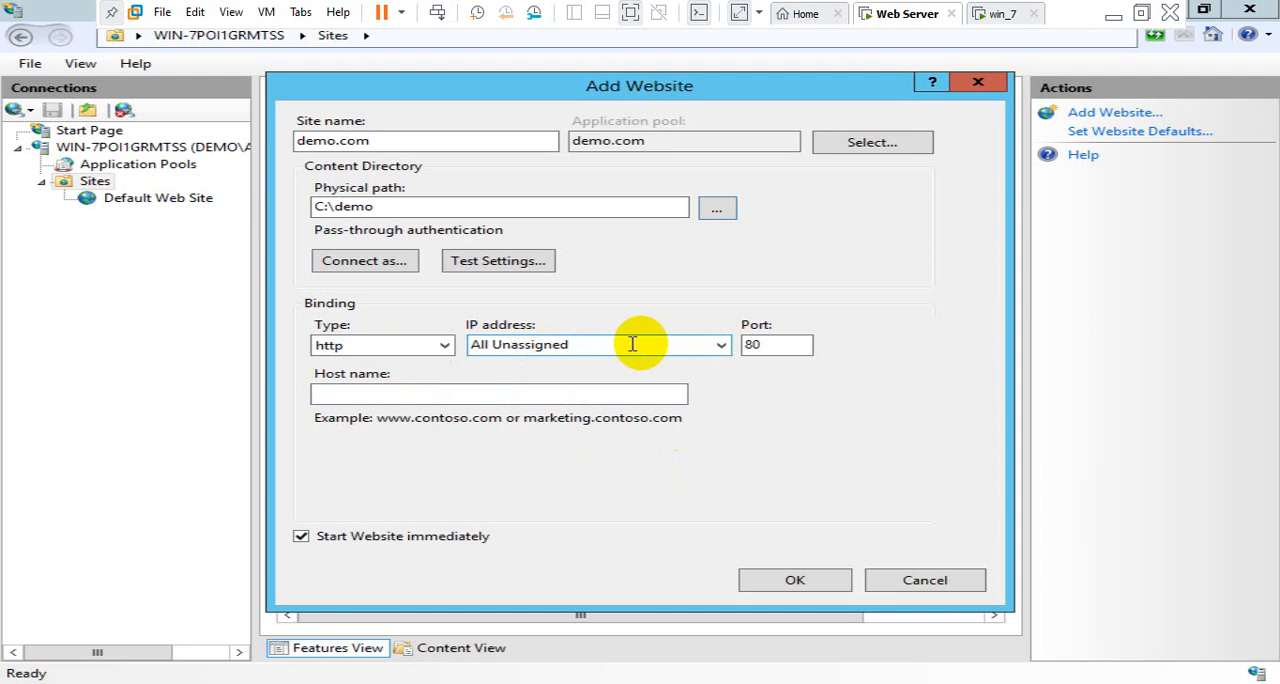
Bind the website to IP address 192.168.1.2, keeping type http and port 80
{"action": "left_click", "coordinate": [721, 345]}
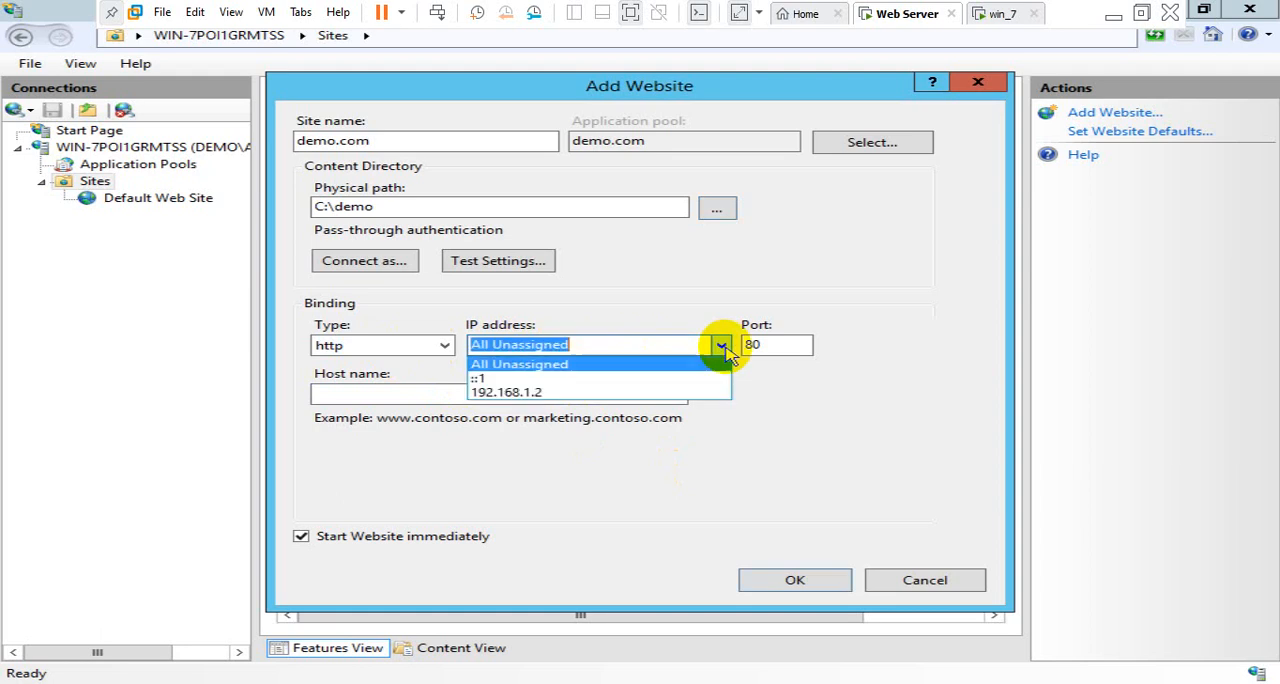
{"action": "left_click", "coordinate": [621, 393]}
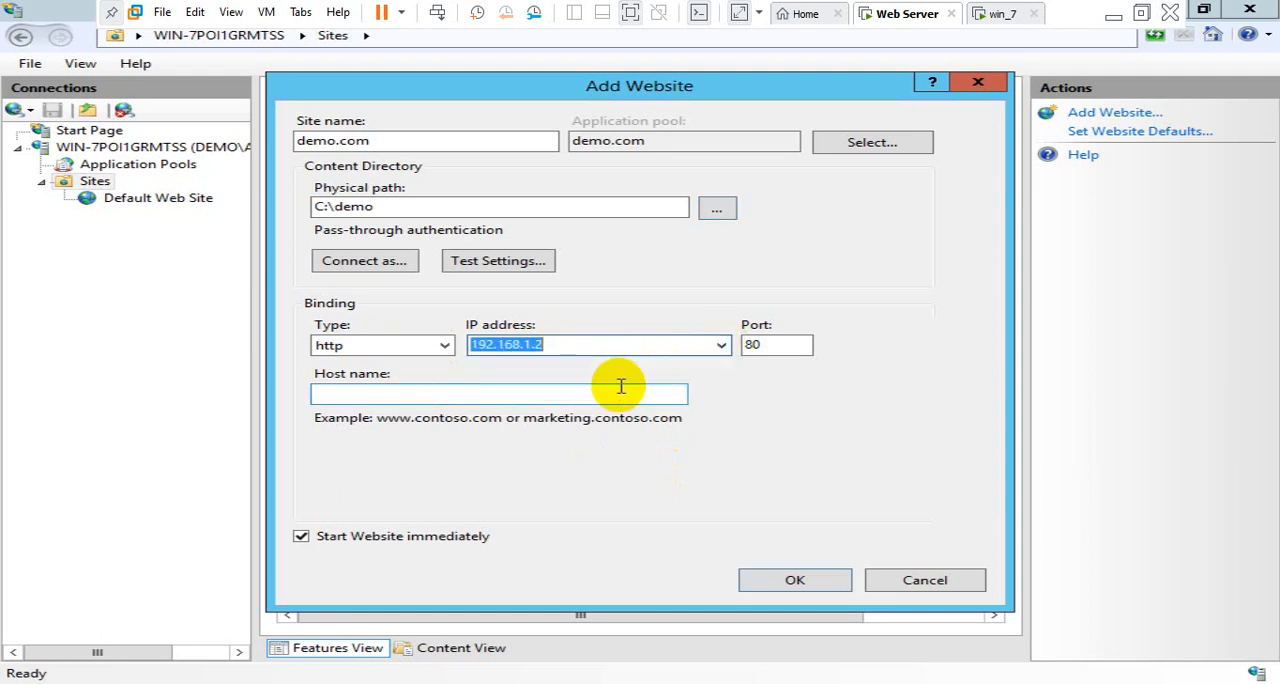
{"action": "left_click", "coordinate": [585, 347]}
{"action": "left_click", "coordinate": [405, 350]}
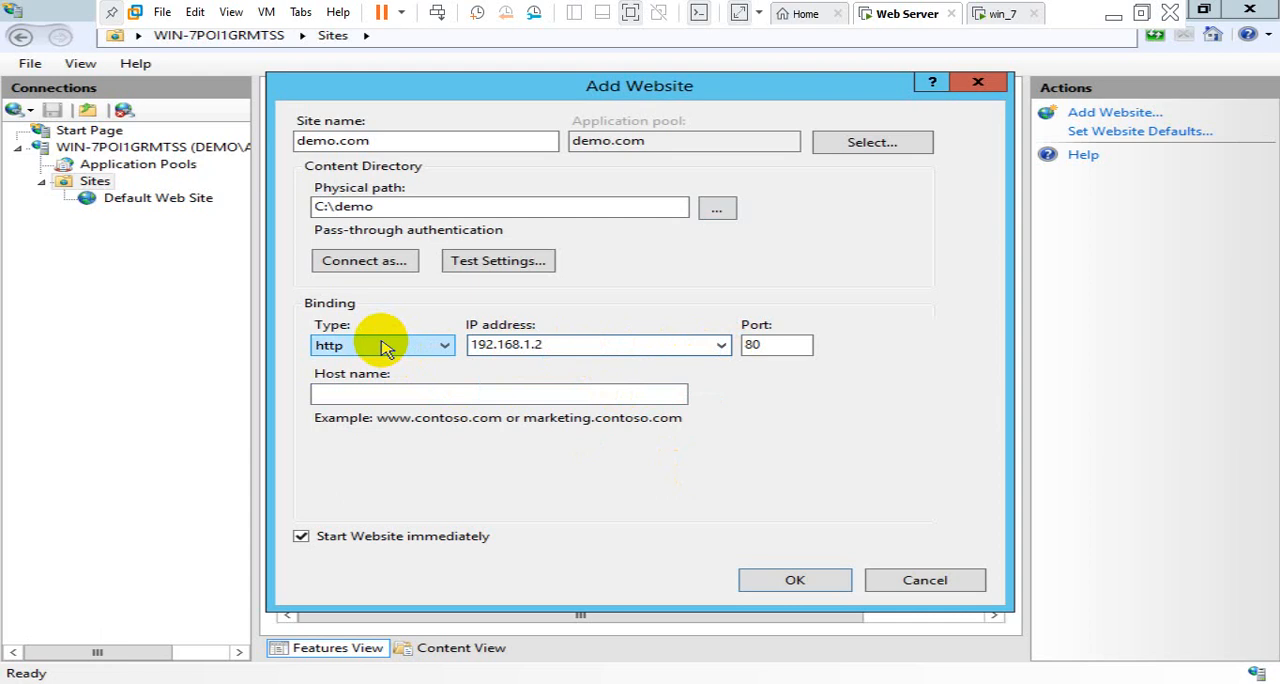
{"action": "left_click", "coordinate": [386, 347]}
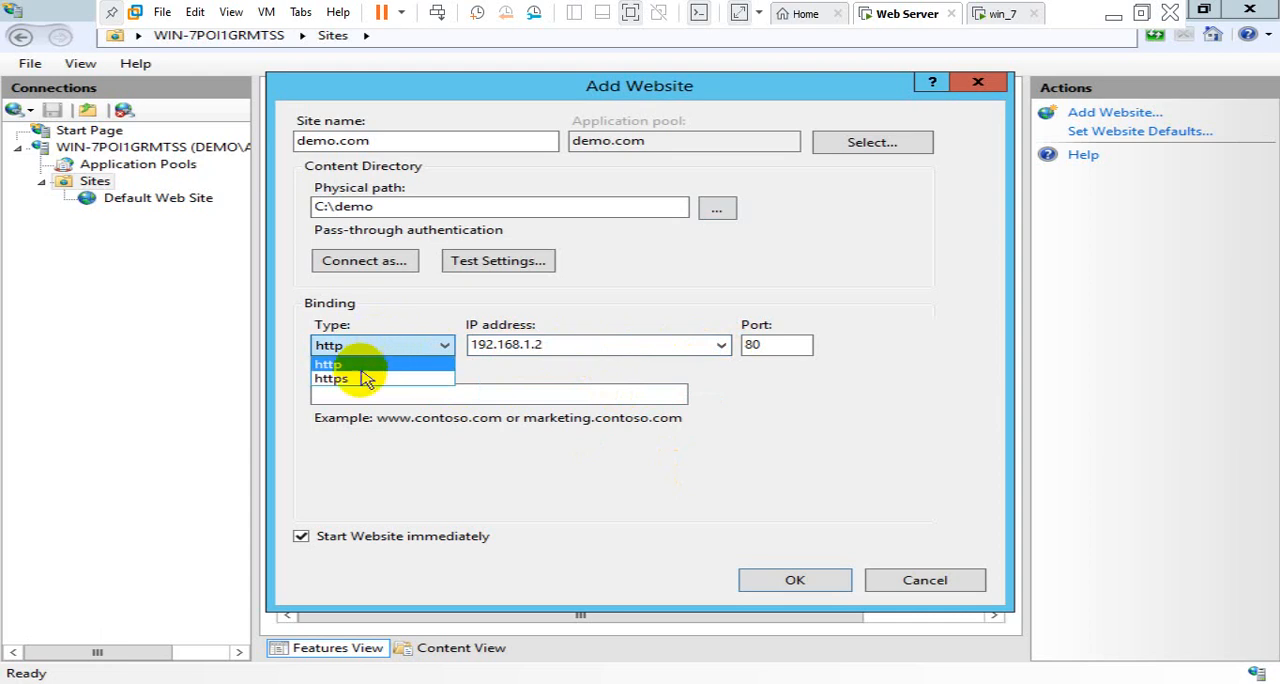
{"action": "left_click", "coordinate": [398, 346]}
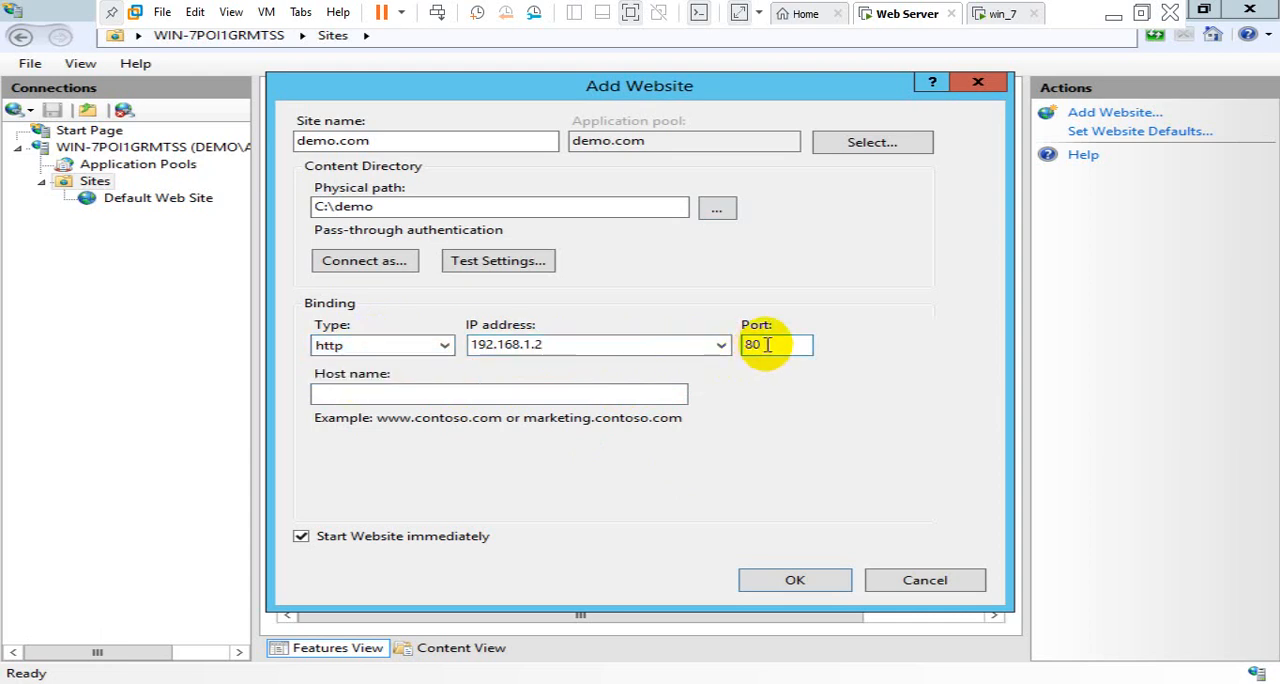
{"action": "left_click_drag", "start_coordinate": [760, 346], "coordinate": [728, 348]}
{"action": "left_click", "coordinate": [568, 394]}
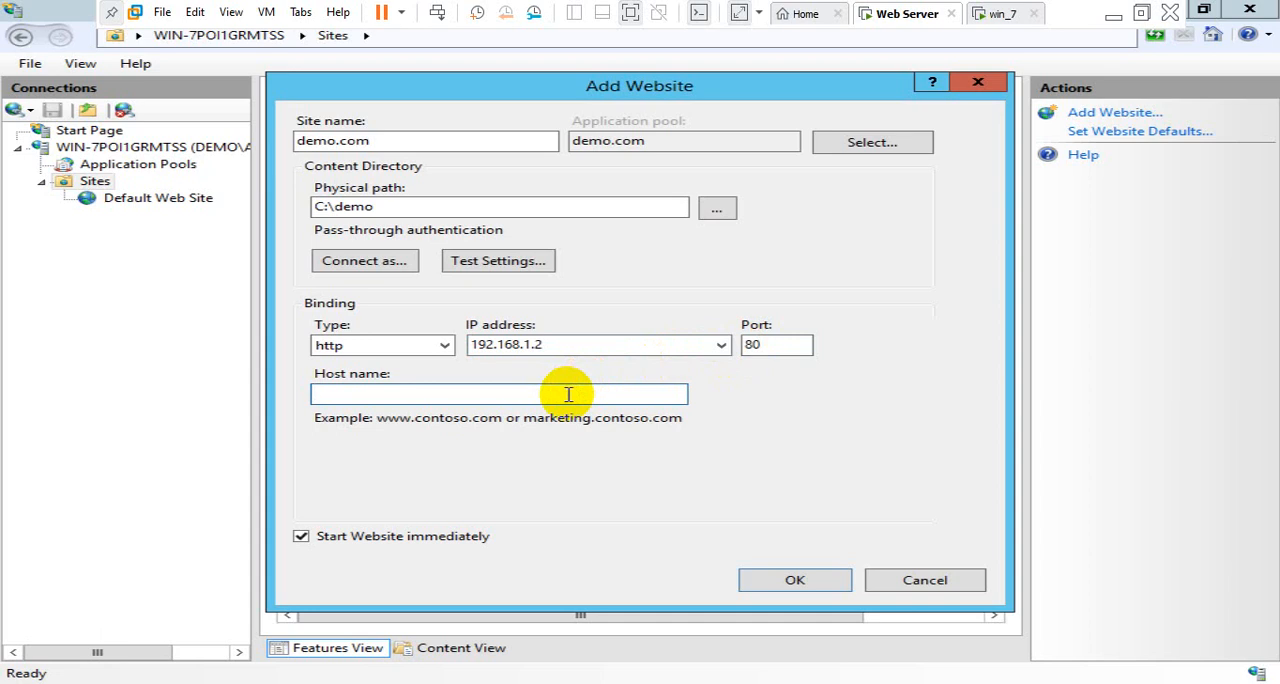
{"action": "type", "text": "w"}
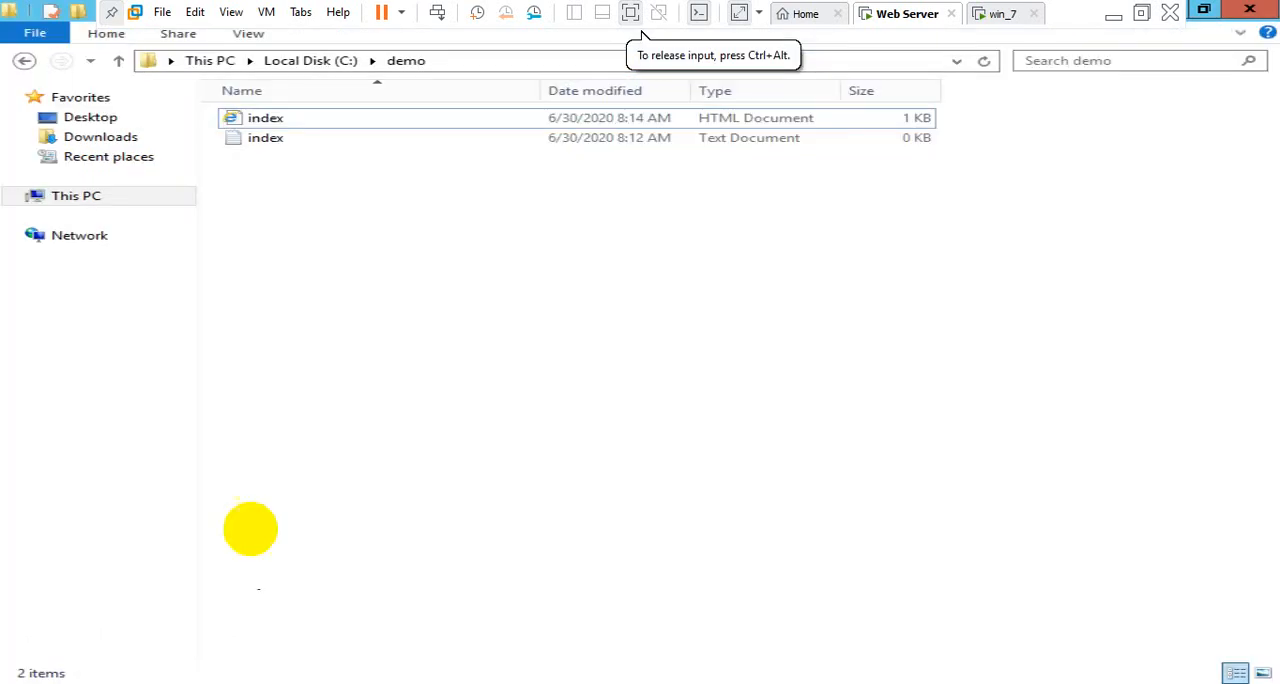
Switch to File Explorer and try to rename the demo folder on Local Disk (C:) to test
{"action": "left_click", "coordinate": [312, 61]}
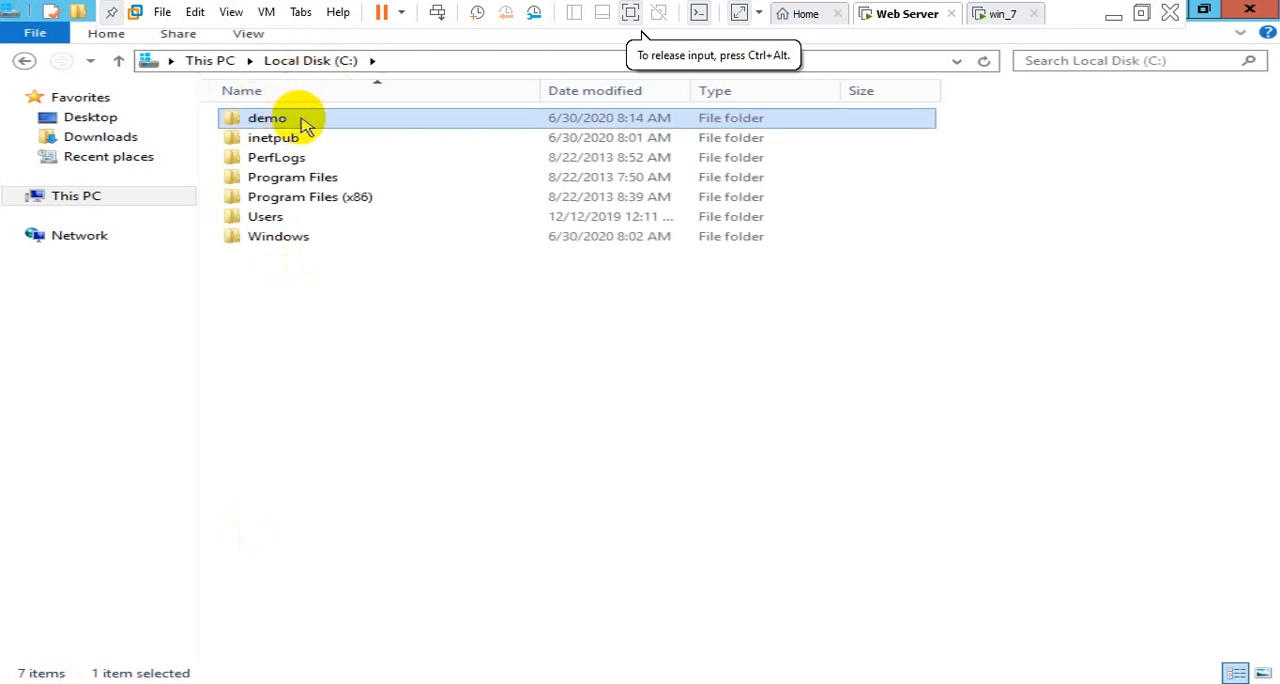
{"action": "left_click", "coordinate": [268, 120]}
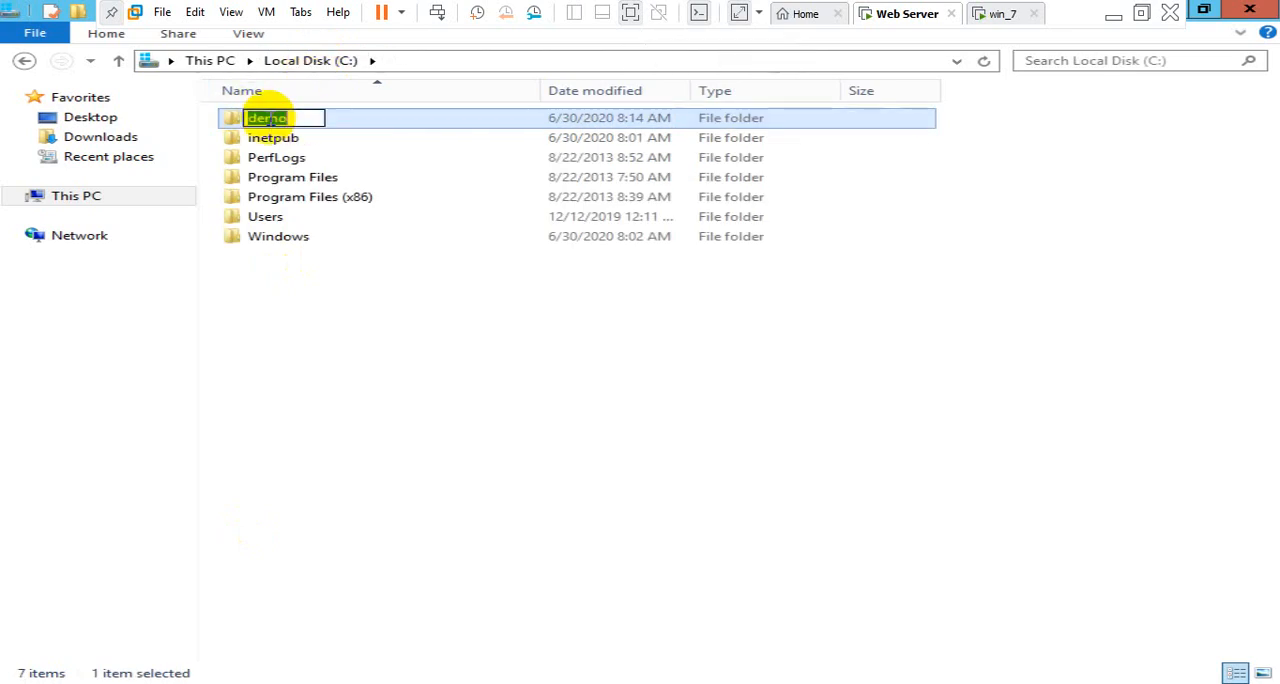
{"action": "type", "text": "test"}
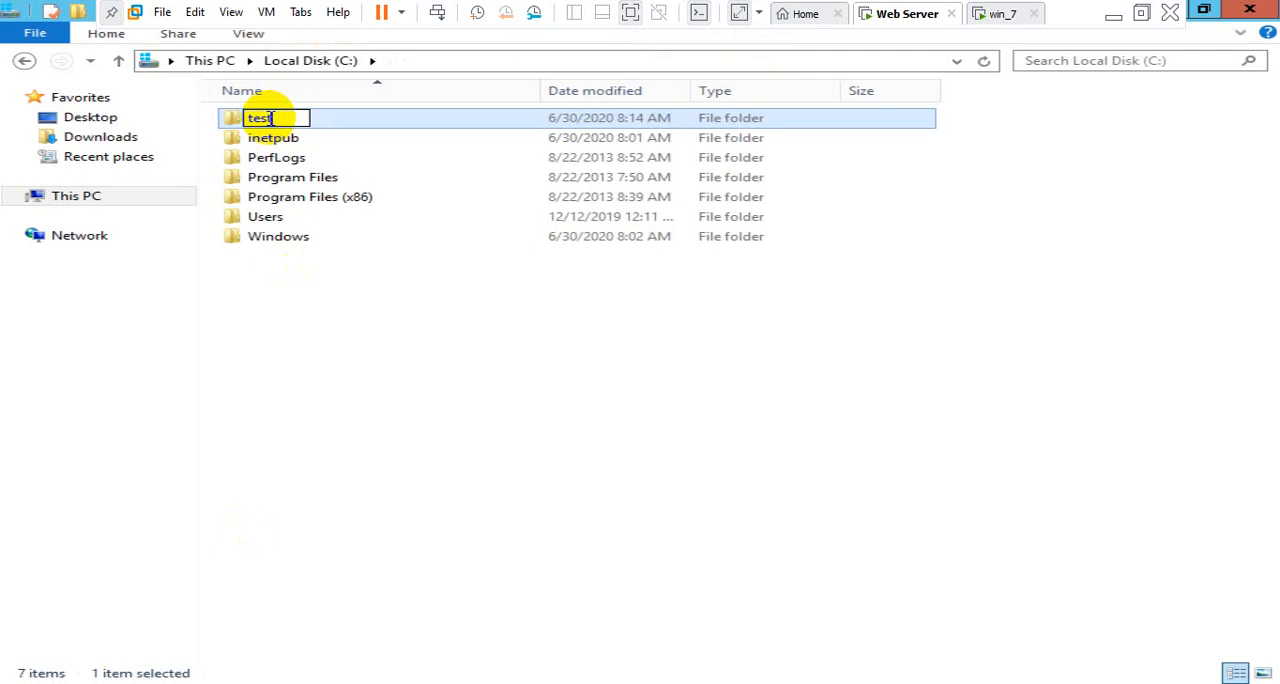
{"action": "left_click", "coordinate": [337, 325]}
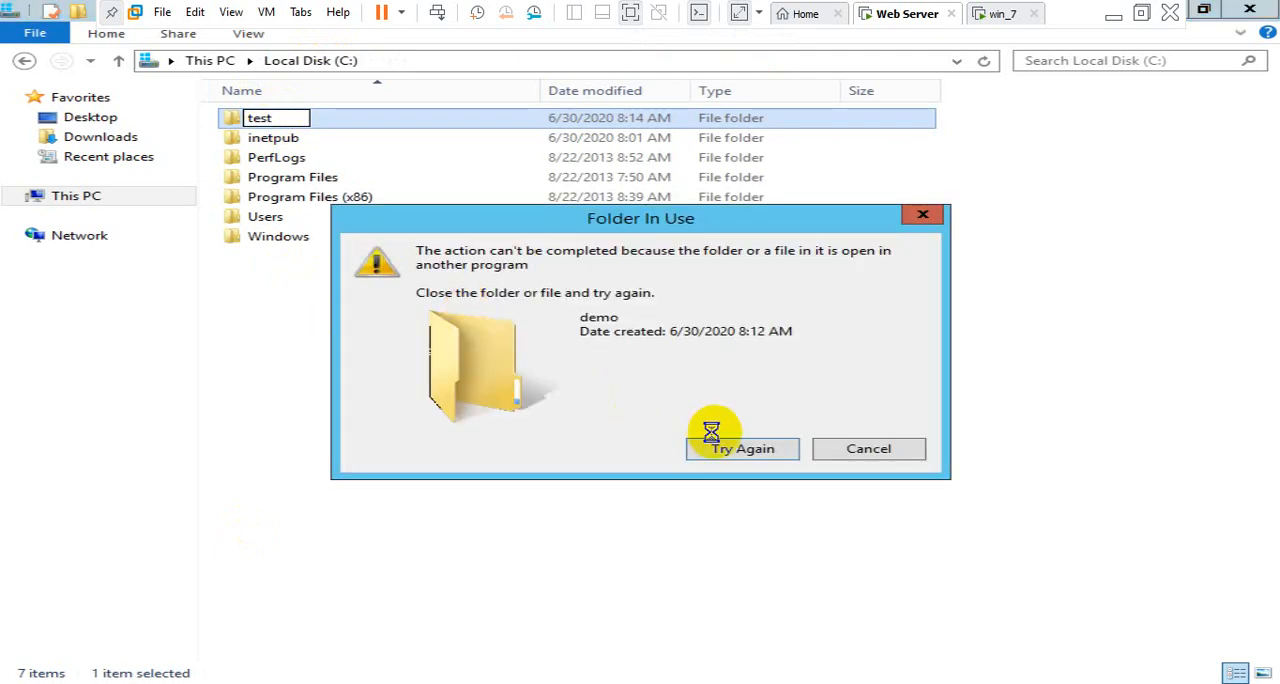
{"action": "left_click", "coordinate": [868, 450]}
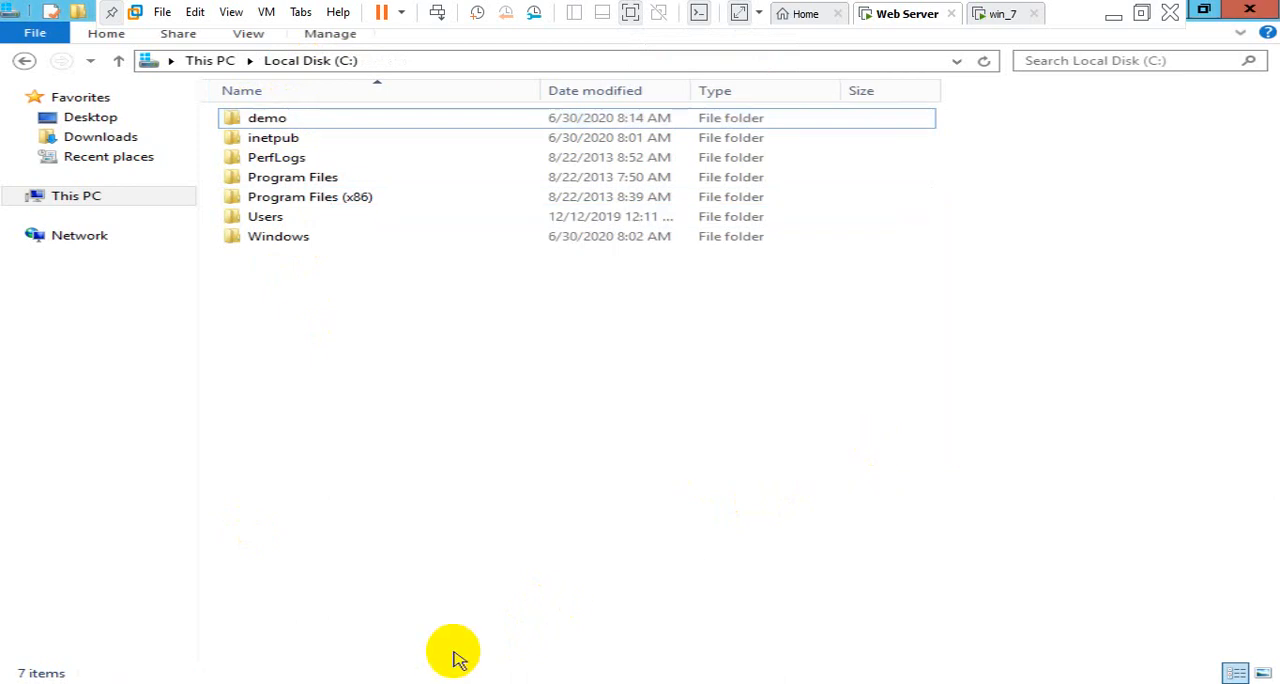
Close the index file in Notepad and rename the demo folder on Local Disk (C:) to test
{"action": "mouse_move", "coordinate": [333, 682]}
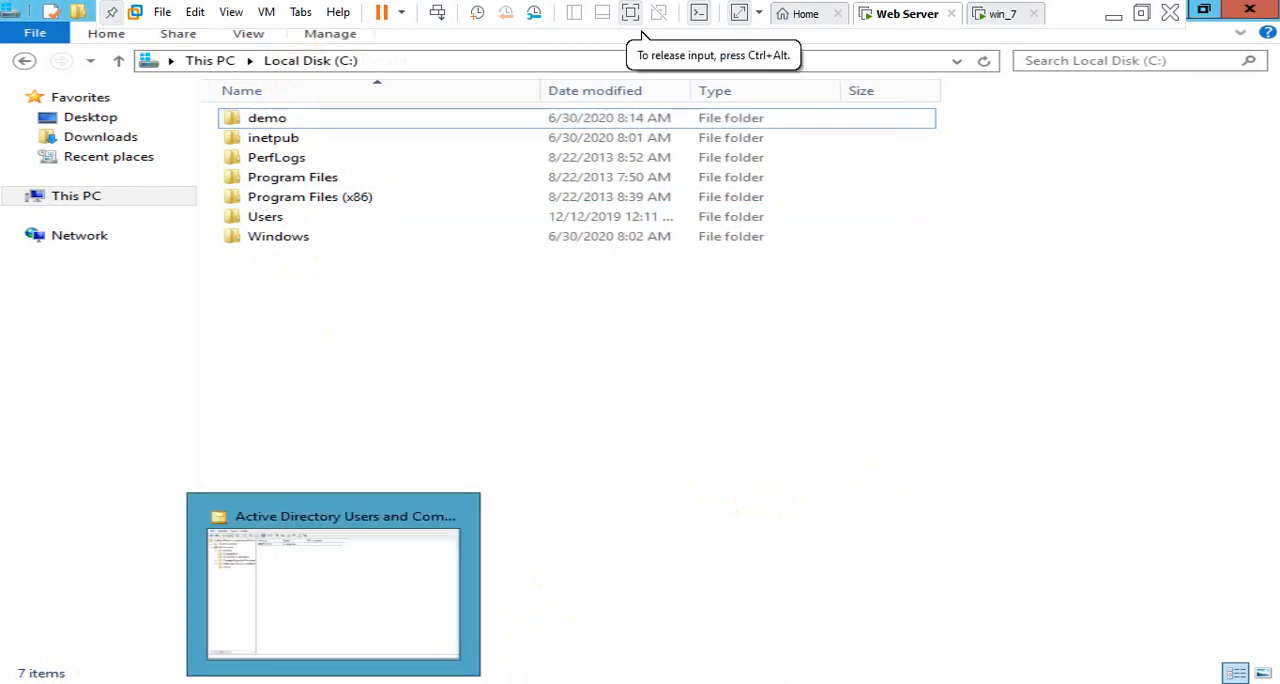
{"action": "left_click", "coordinate": [413, 682]}
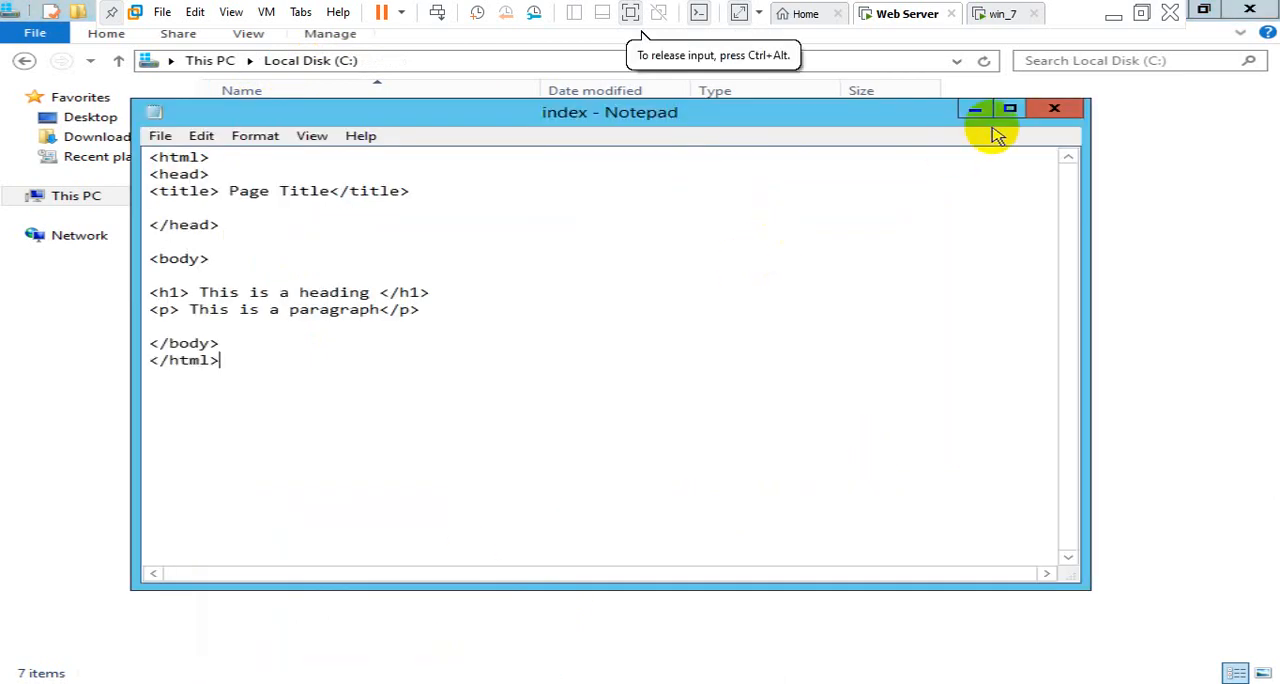
{"action": "left_click", "coordinate": [1054, 112]}
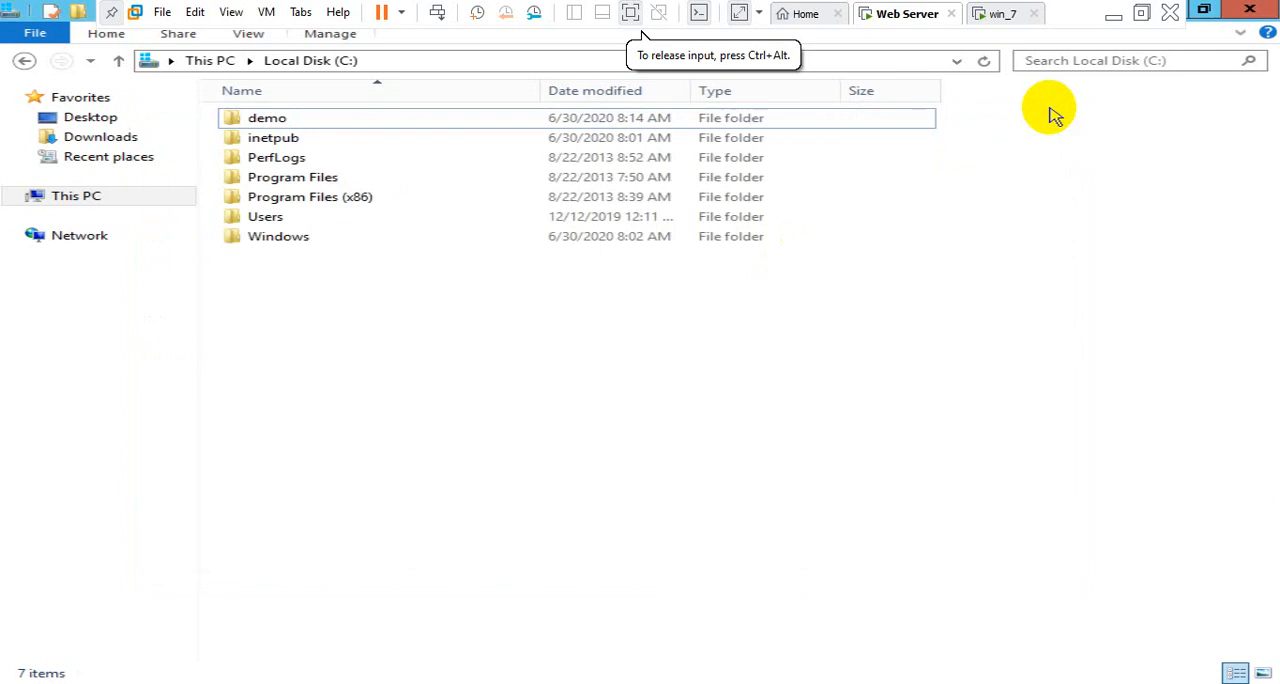
{"action": "left_click", "coordinate": [267, 120]}
{"action": "left_click", "coordinate": [268, 126]}
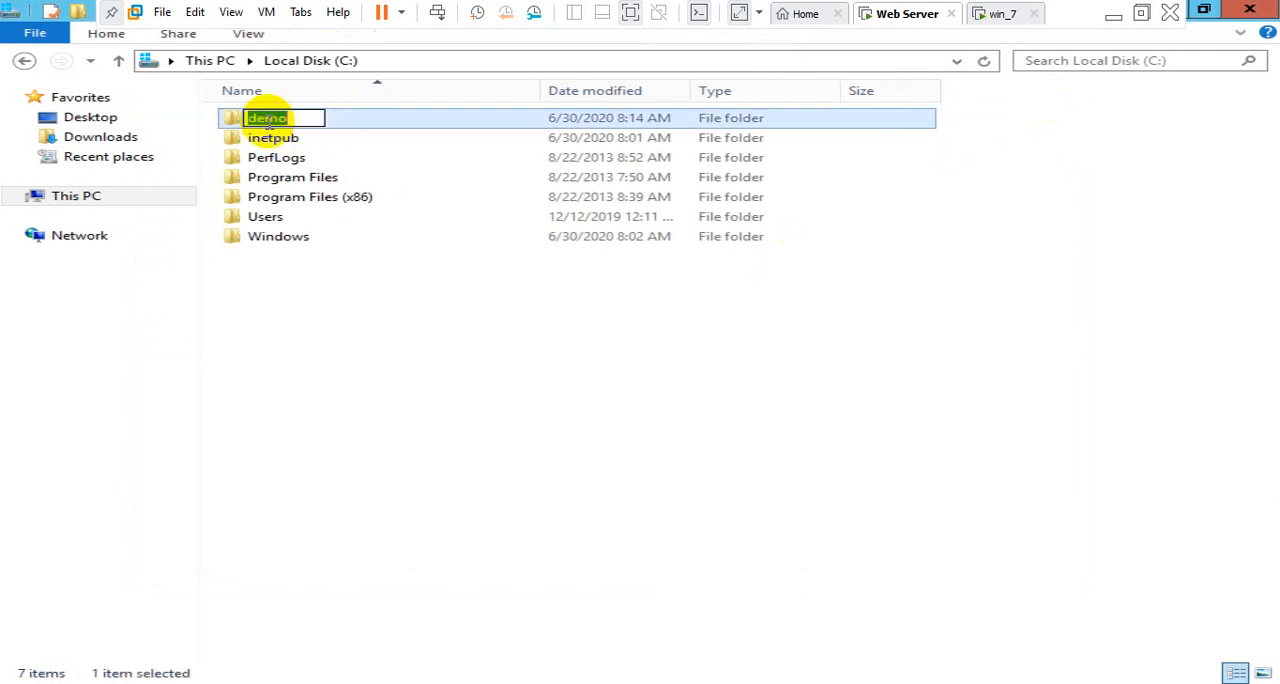
{"action": "type", "text": "test"}
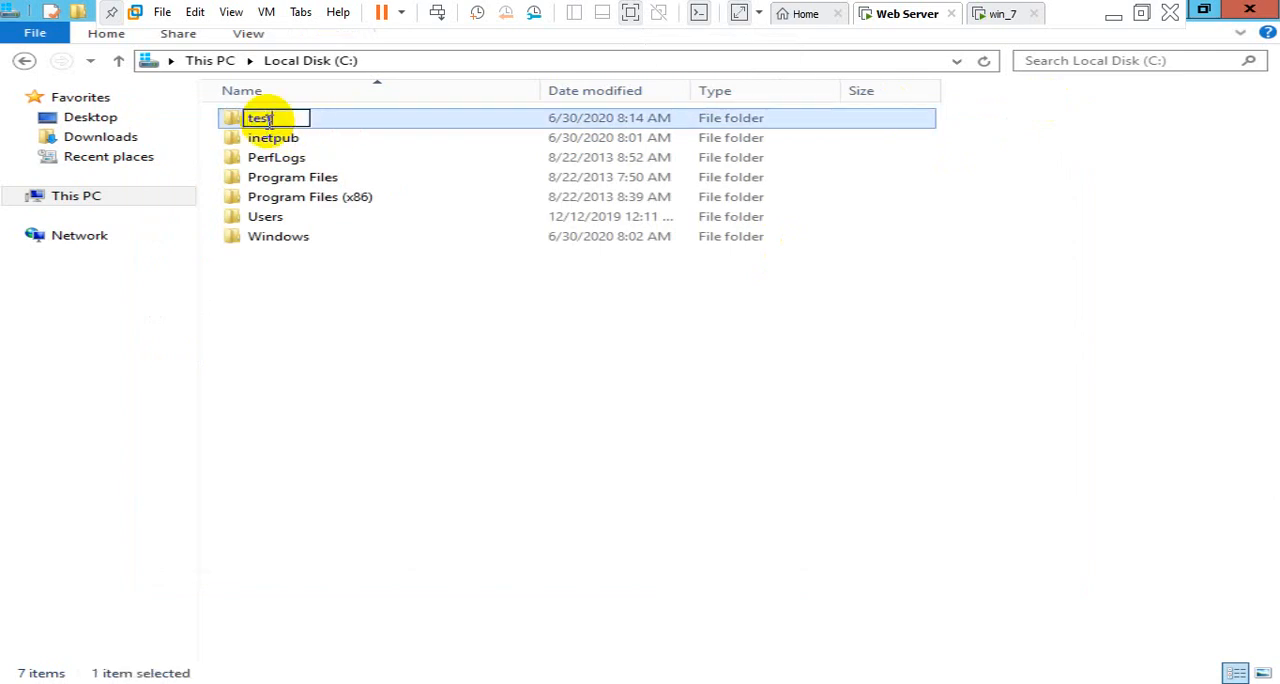
{"action": "left_click", "coordinate": [254, 337]}
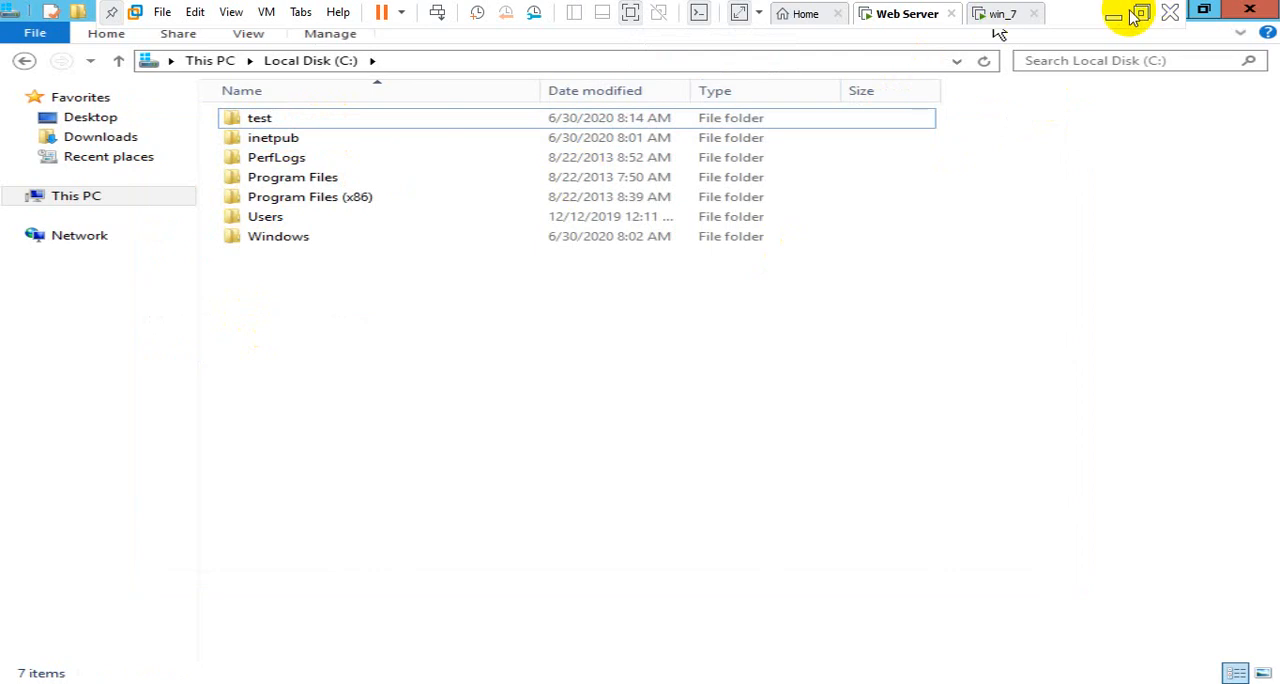
{"action": "left_click", "coordinate": [964, 275]}
Switch back to IIS Manager and change the new website's site name to test.com
{"action": "mouse_move", "coordinate": [411, 682]}
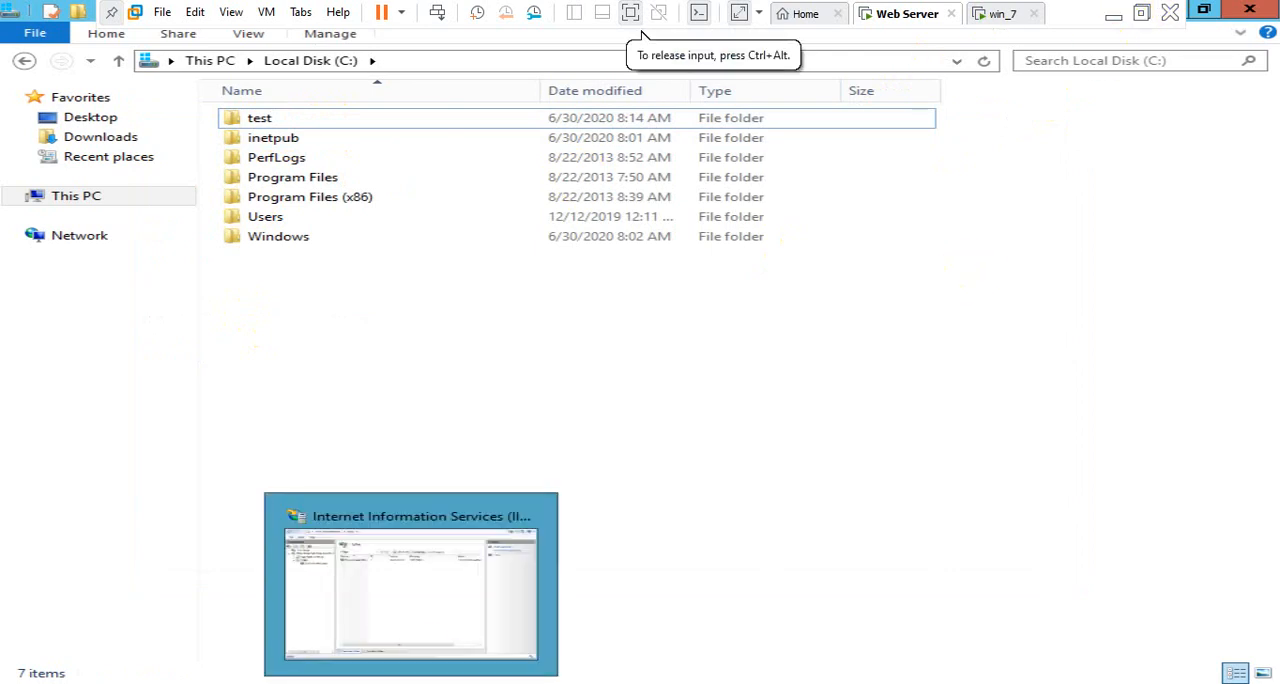
{"action": "left_click", "coordinate": [434, 604]}
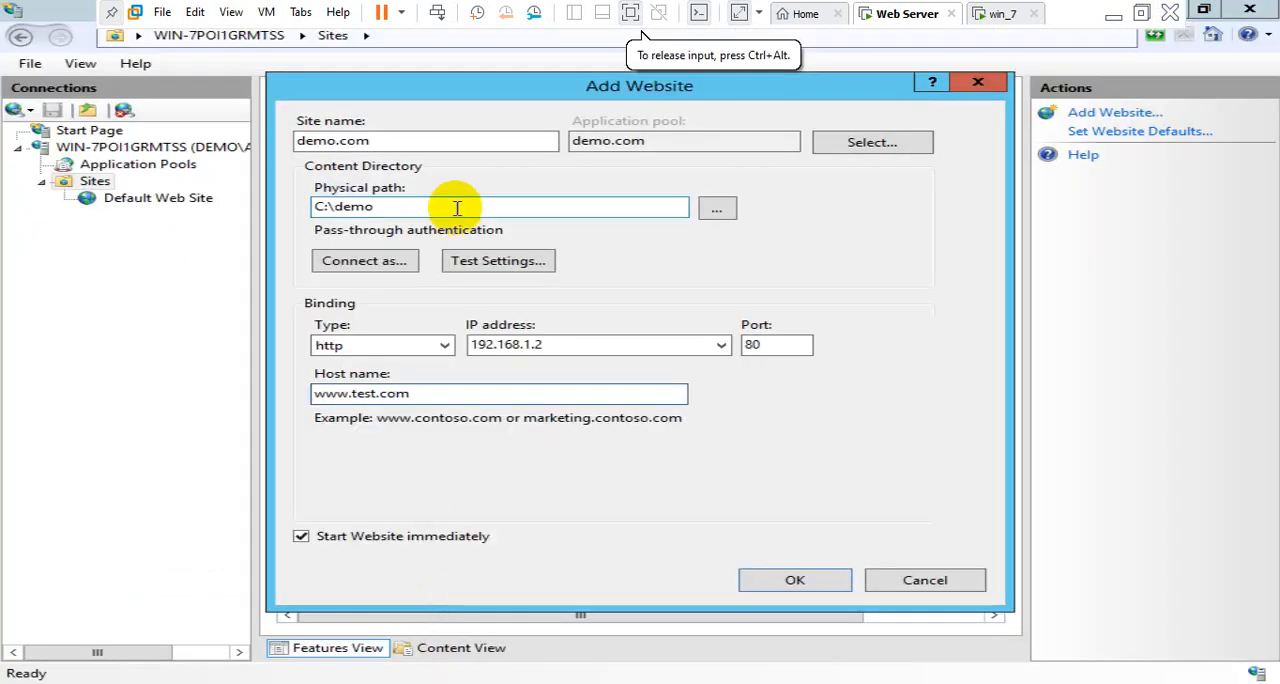
{"action": "left_click", "coordinate": [314, 140]}
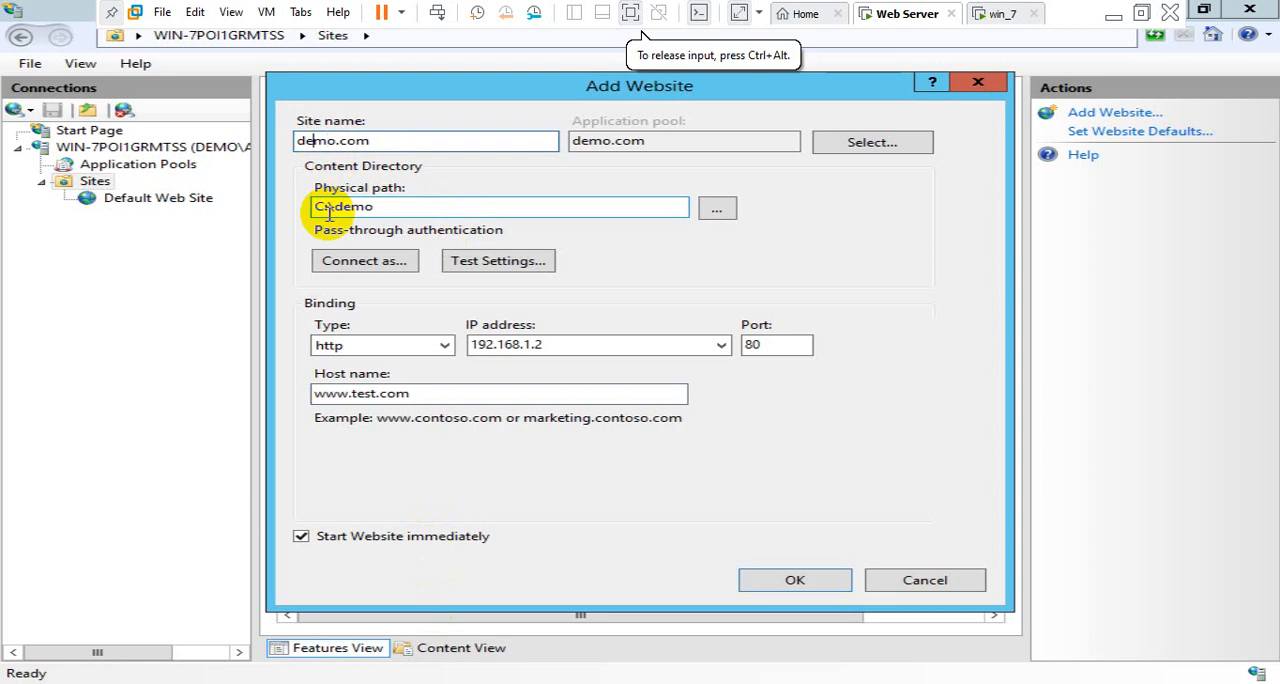
{"action": "key", "text": "BackSpace"}
{"action": "key", "text": "BackSpace"}
{"action": "key", "text": "BackSpace"}
{"action": "key", "text": "BackSpace"}
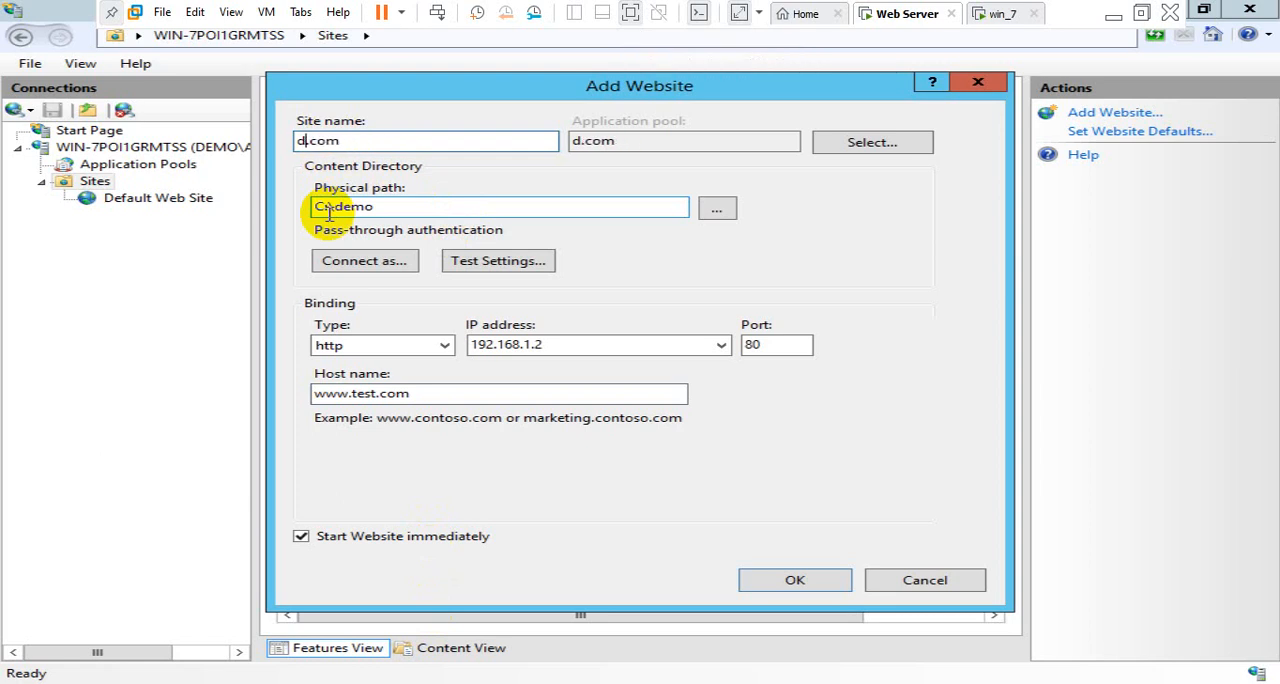
{"action": "type", "text": "test"}
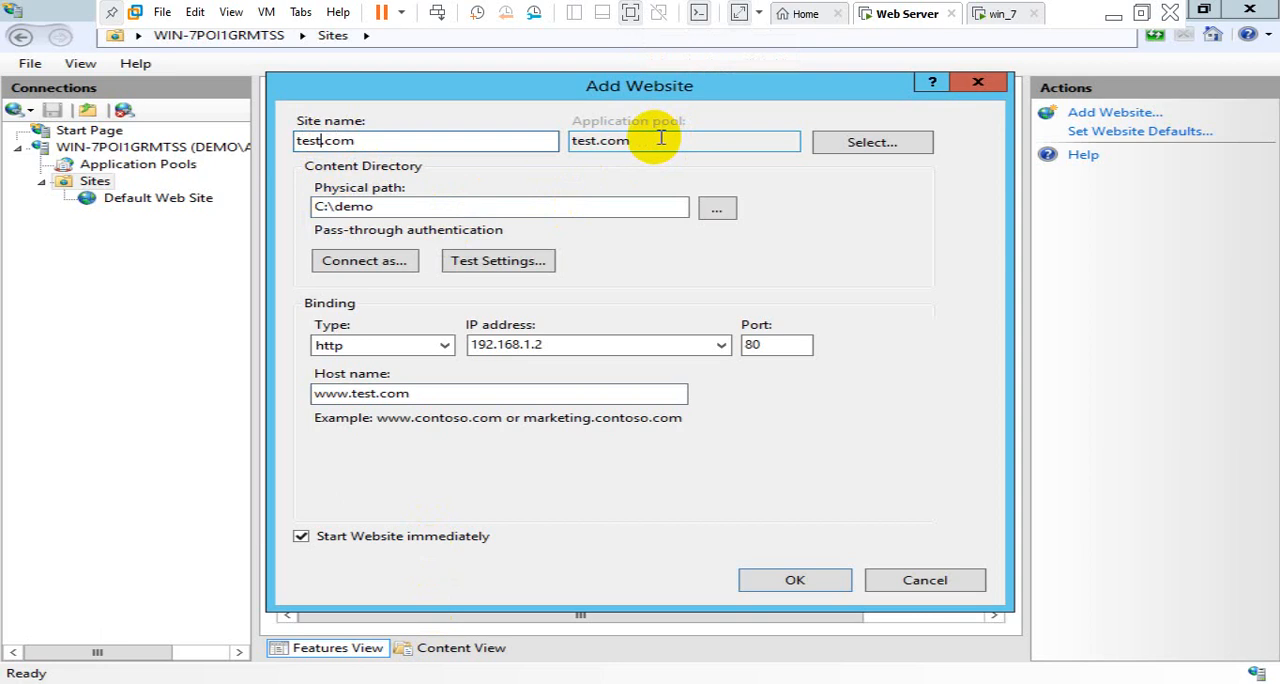
Change the new website's physical path to C:\test
{"action": "left_click", "coordinate": [515, 207]}
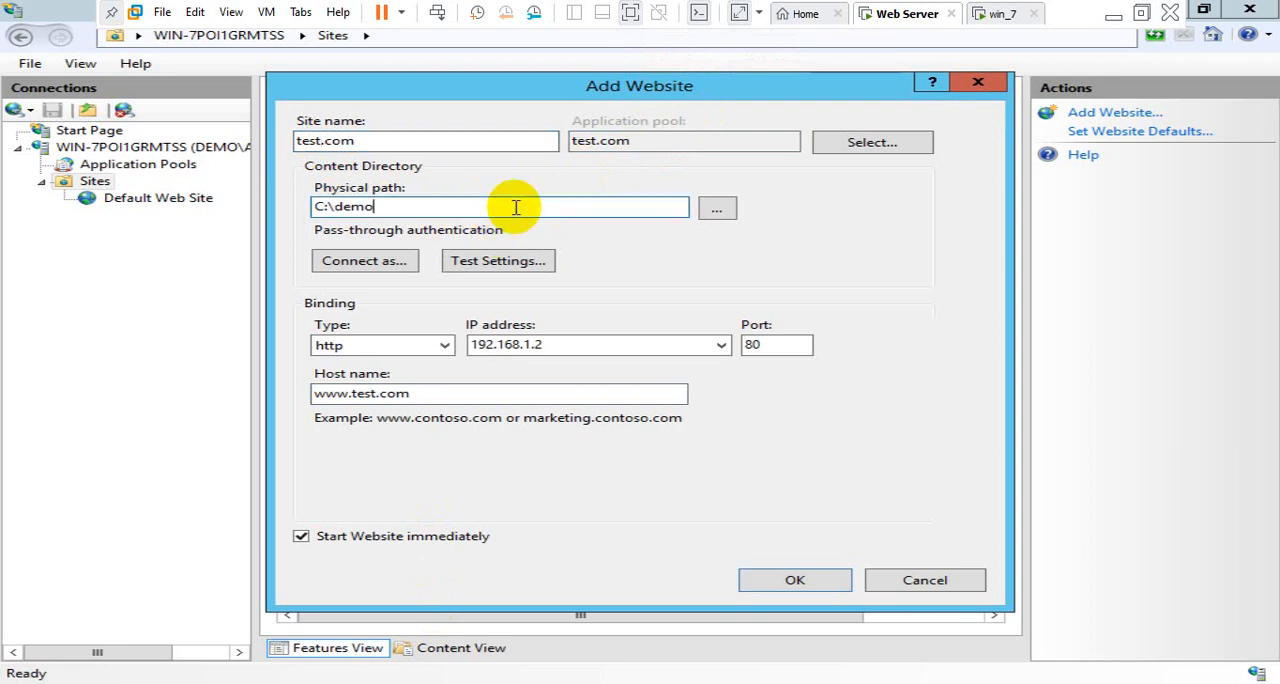
{"action": "key", "text": "BackSpace"}
{"action": "key", "text": "BackSpace"}
{"action": "key", "text": "BackSpace"}
{"action": "key", "text": "BackSpace"}
{"action": "key", "text": "ctrl+z"}
{"action": "left_click", "coordinate": [515, 207]}
{"action": "key", "text": "BackSpace"}
{"action": "key", "text": "BackSpace"}
{"action": "key", "text": "BackSpace"}
{"action": "key", "text": "BackSpace"}
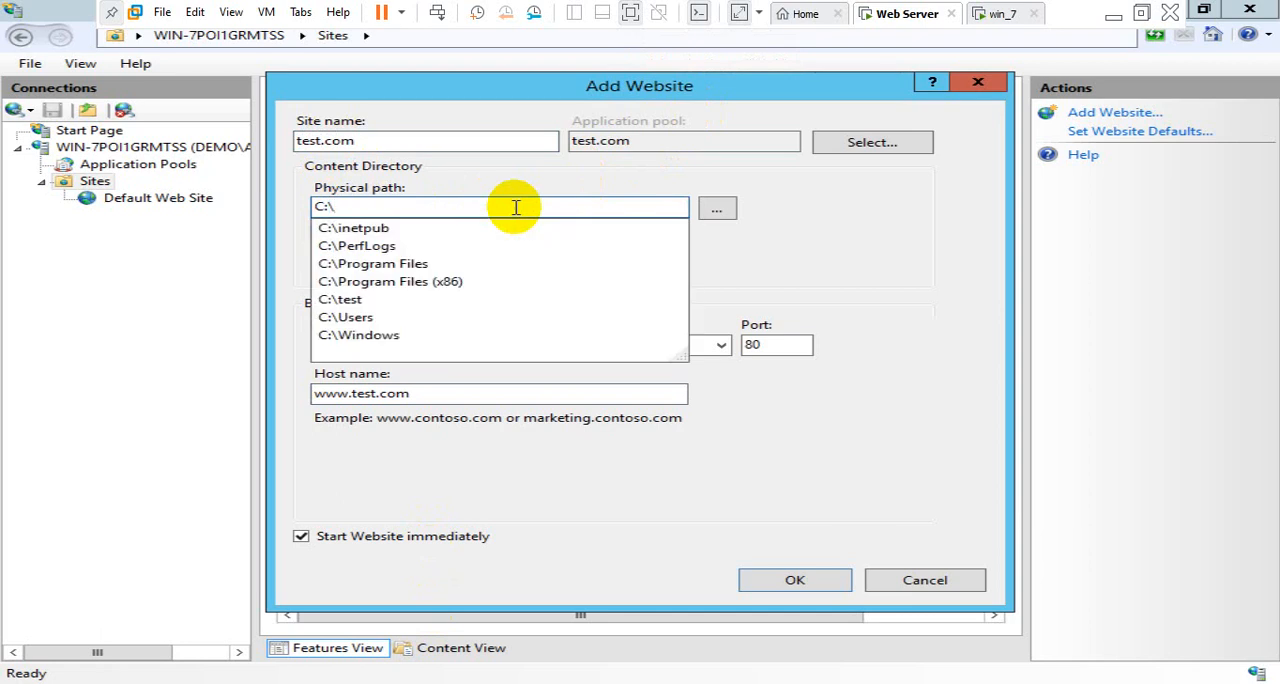
{"action": "type", "text": "test"}
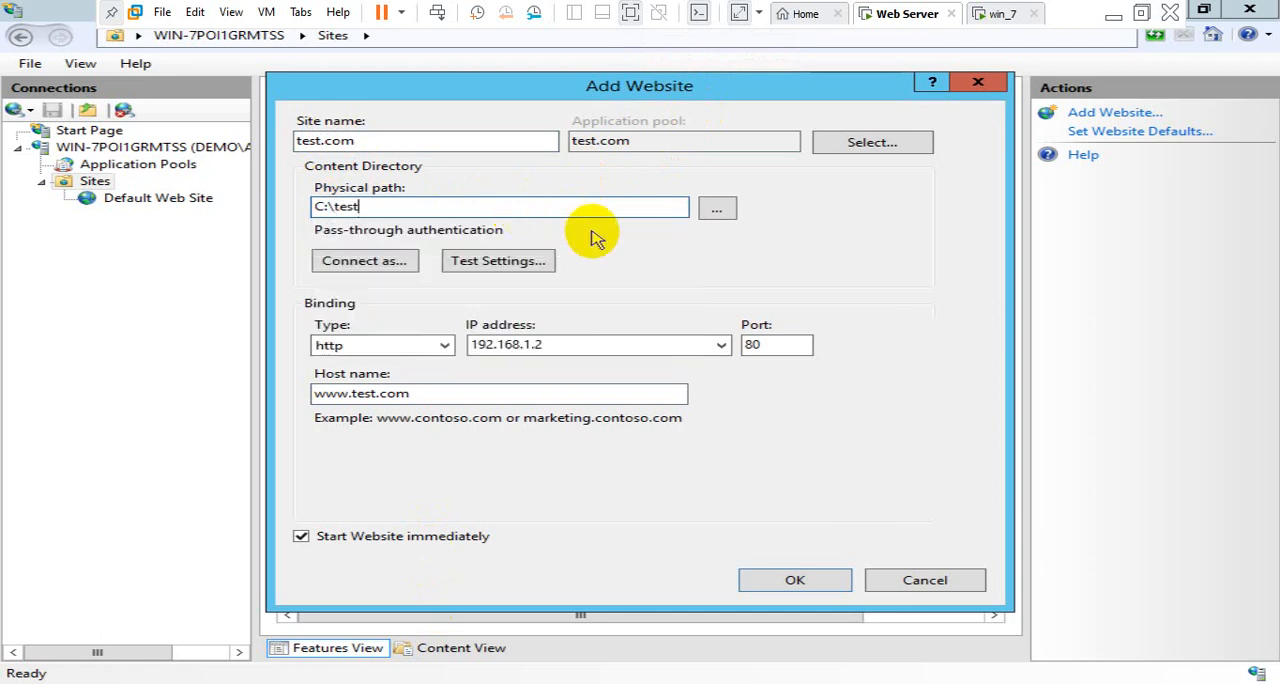
{"action": "left_click", "coordinate": [449, 396]}
{"action": "left_click_drag", "start_coordinate": [449, 396], "coordinate": [309, 398]}
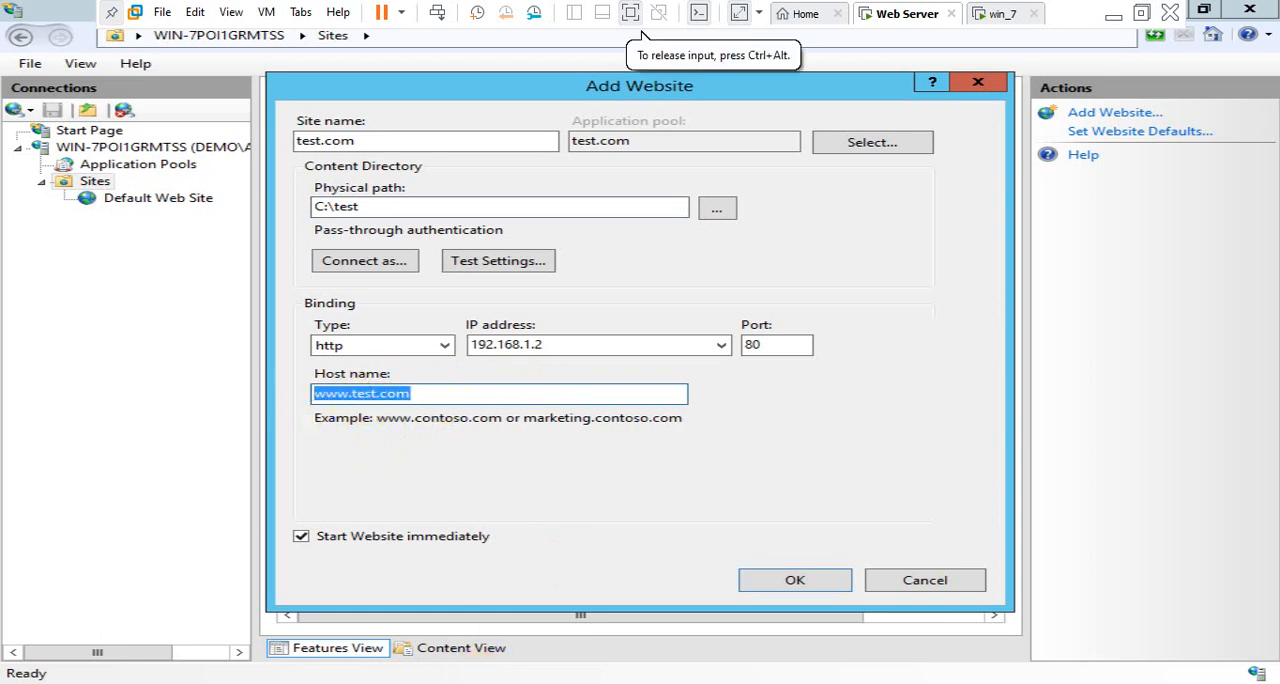
{"action": "mouse_move", "coordinate": [488, 681]}
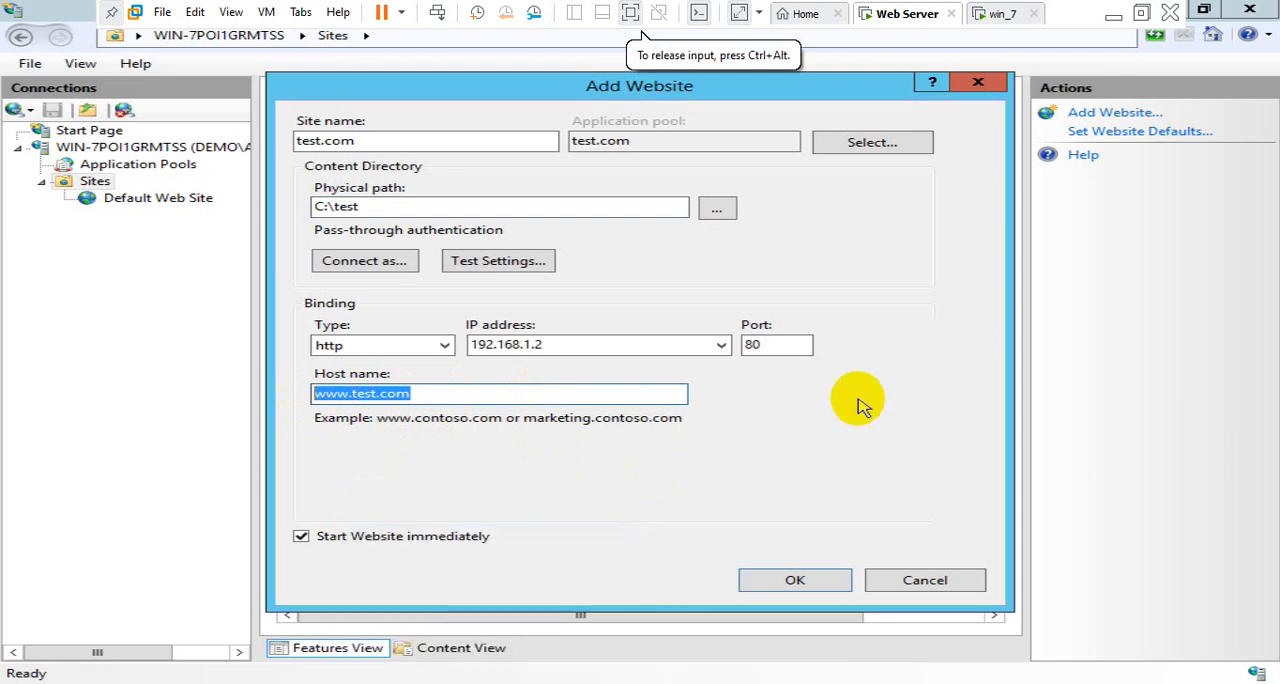
{"action": "left_click", "coordinate": [570, 393]}
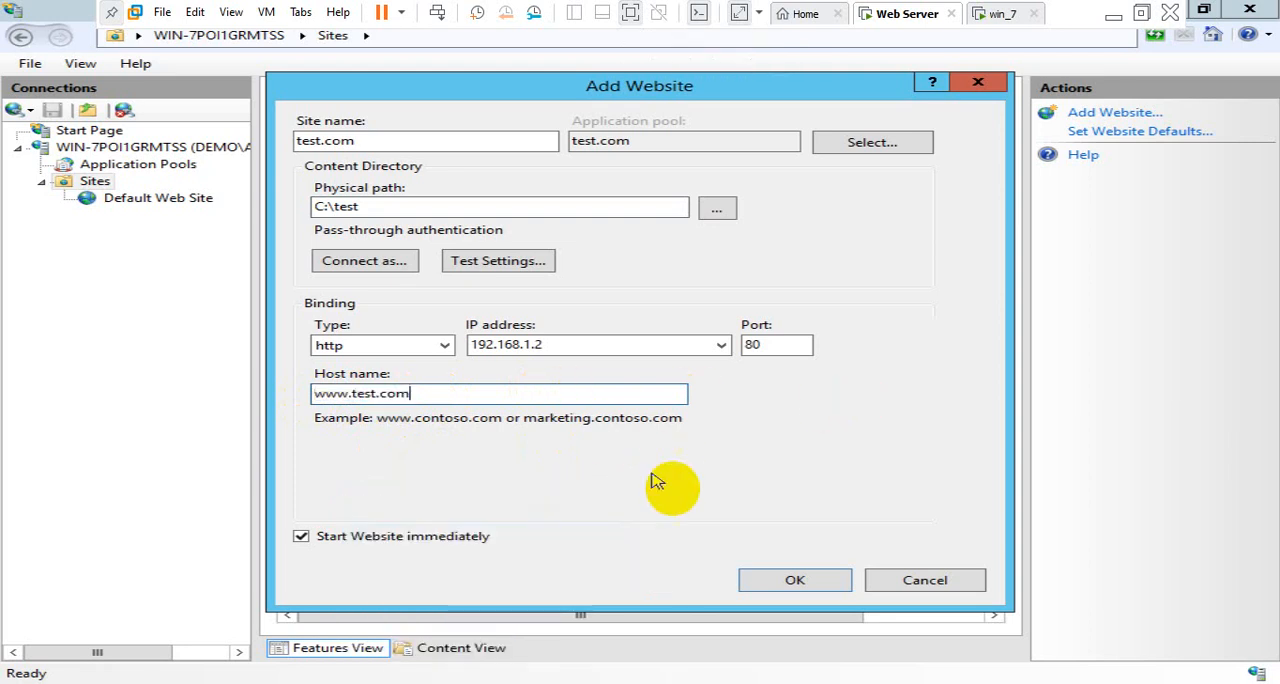
{"action": "left_click", "coordinate": [790, 581]}
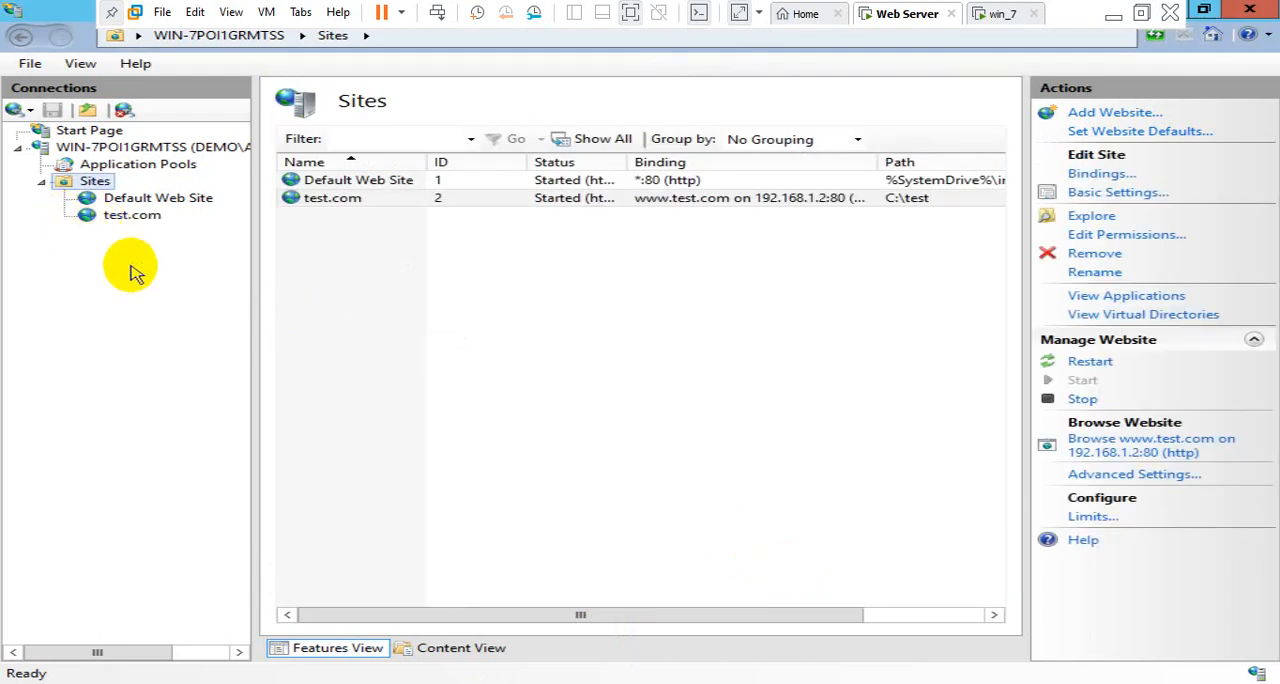
Enable Directory Browsing for the test.com site
{"action": "left_click", "coordinate": [130, 216]}
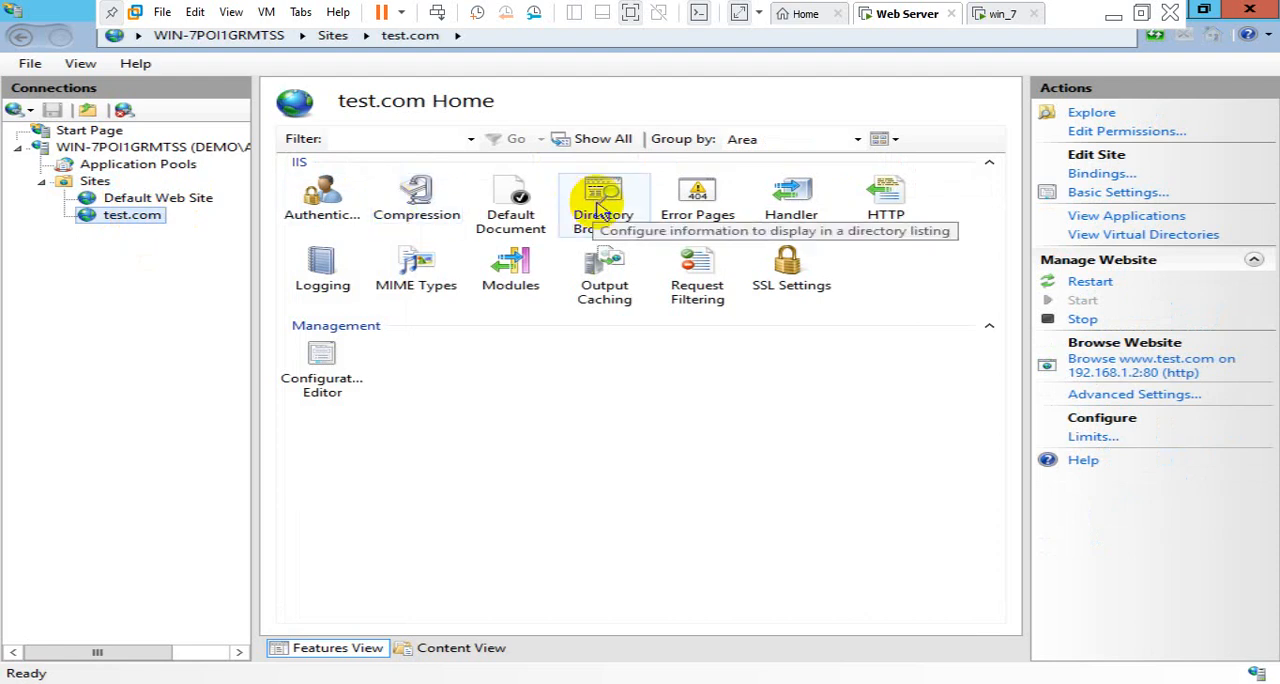
{"action": "double_click", "coordinate": [598, 210]}
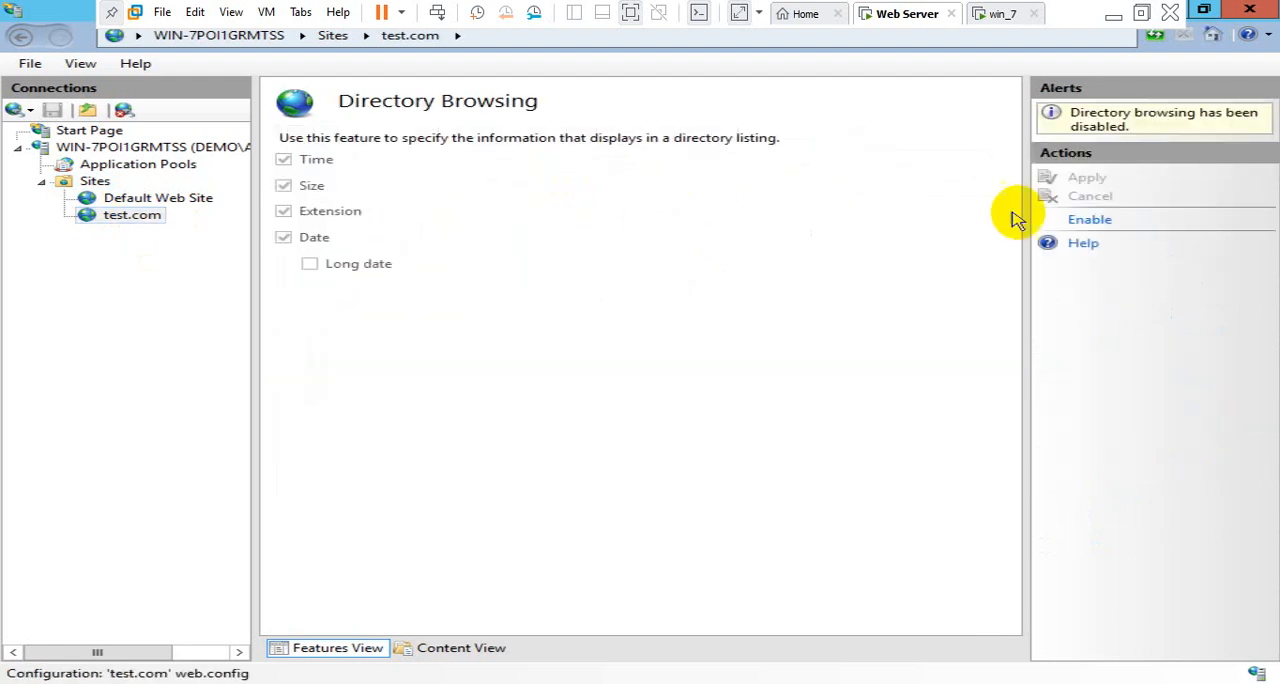
{"action": "left_click", "coordinate": [1075, 220]}
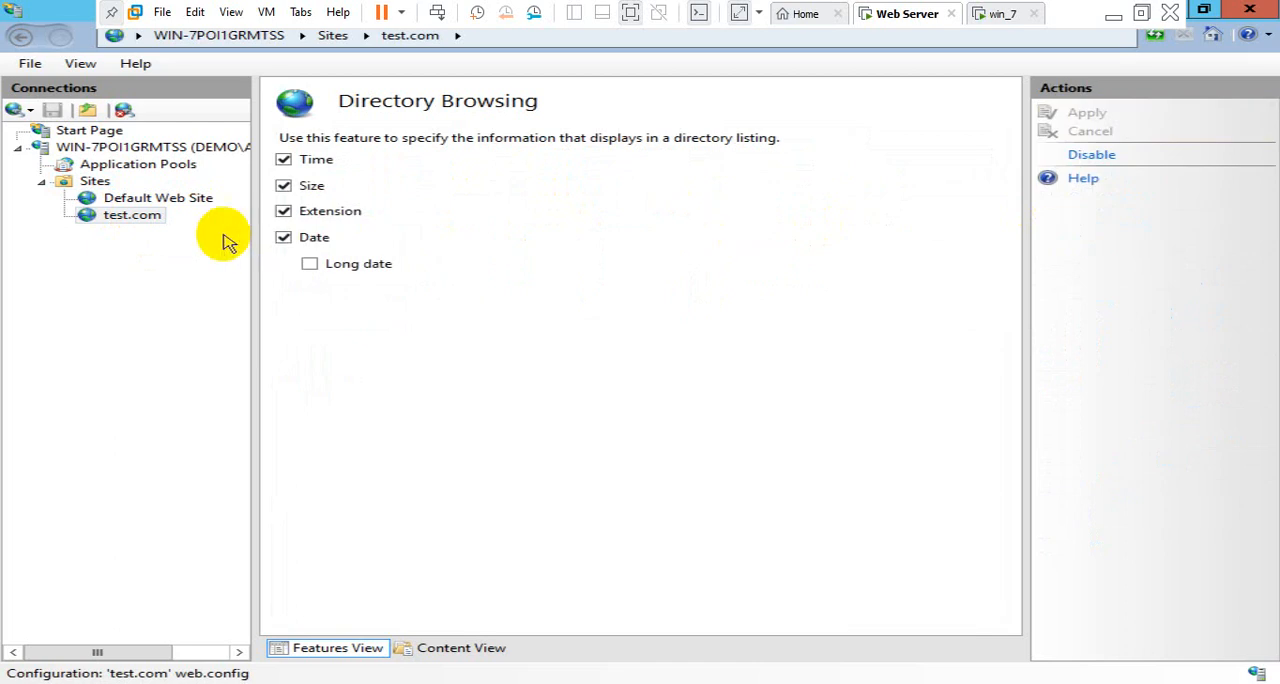
{"action": "left_click", "coordinate": [131, 218]}
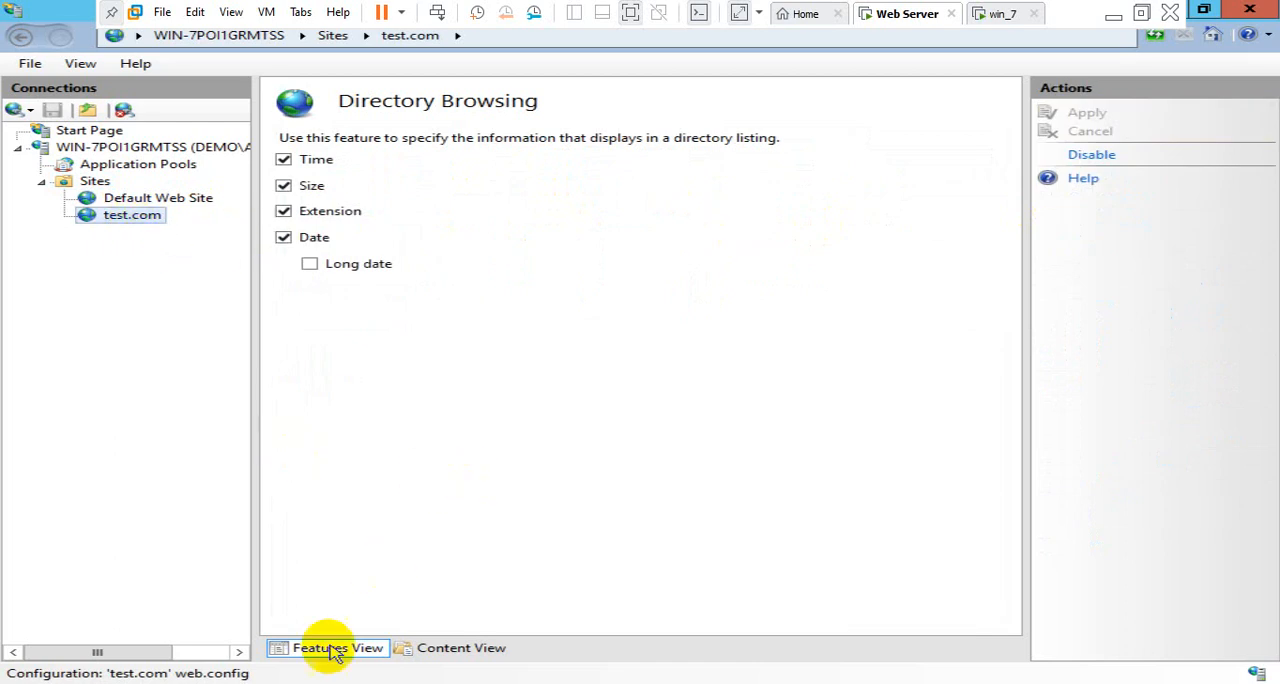
{"action": "left_click", "coordinate": [585, 395]}
{"action": "key", "text": "super+r"}
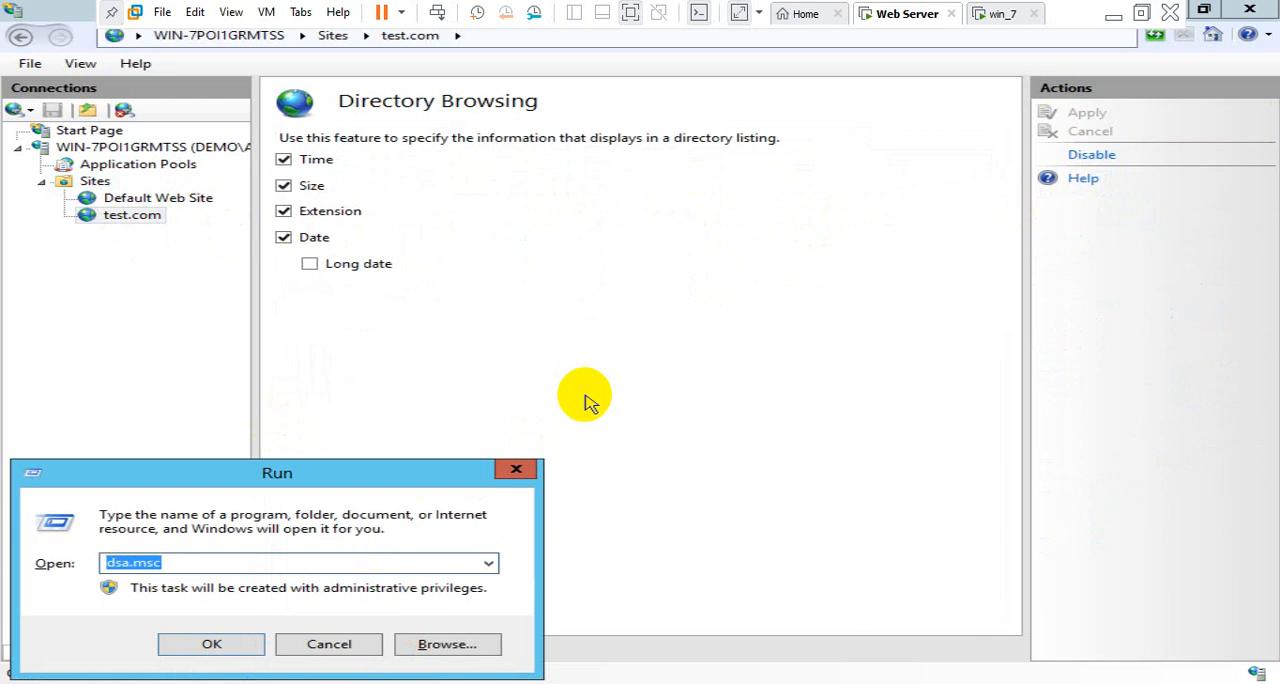
{"action": "type", "text": "cmd"}
{"action": "key", "text": "Return"}
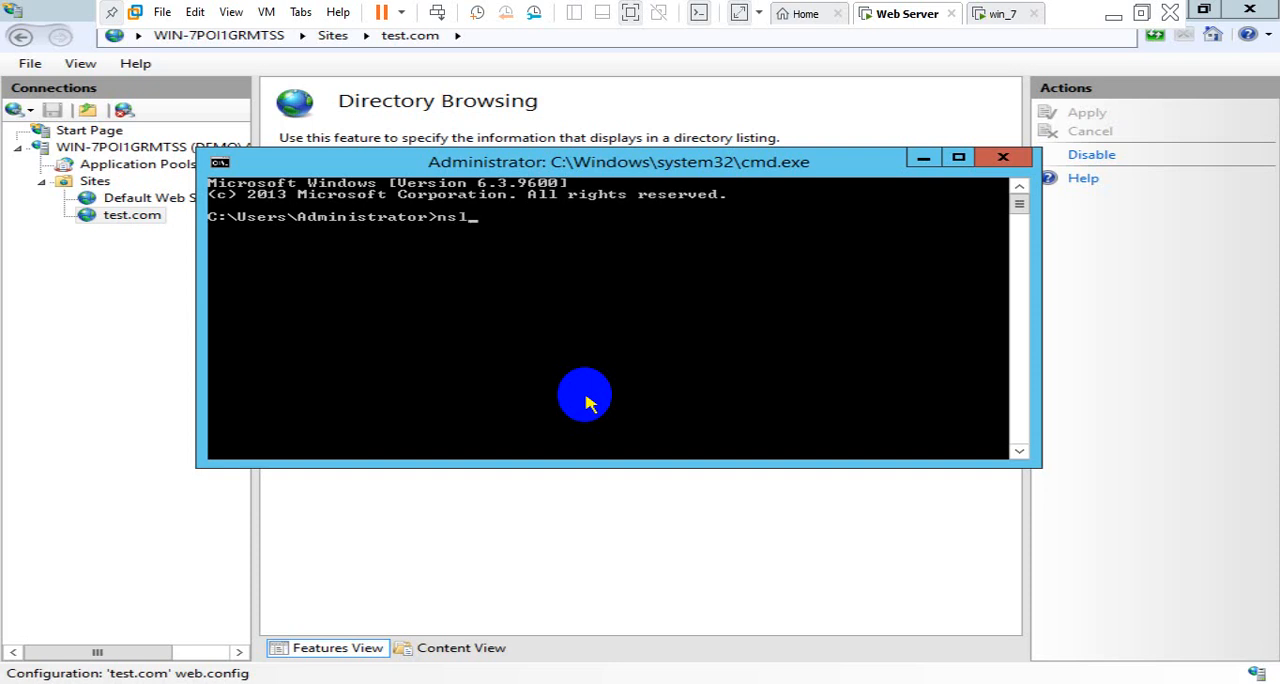
{"action": "key", "text": "Return"}
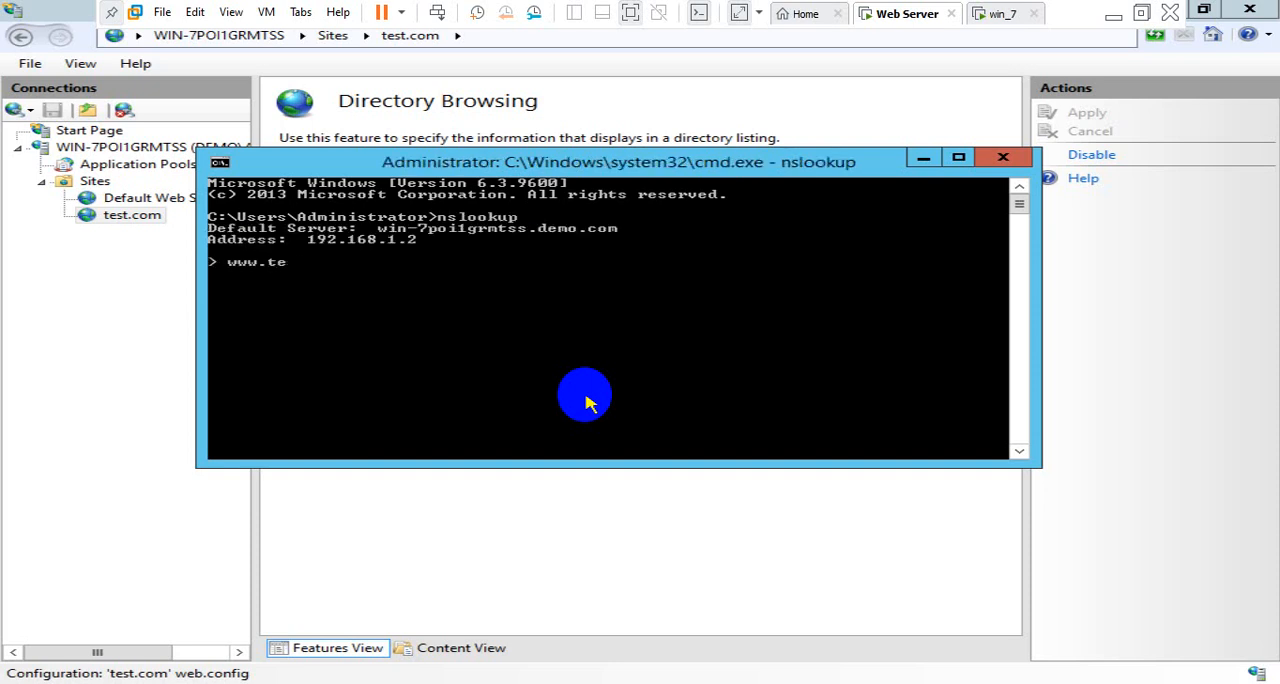
{"action": "type", "text": "www.test.com"}
{"action": "key", "text": "Return"}
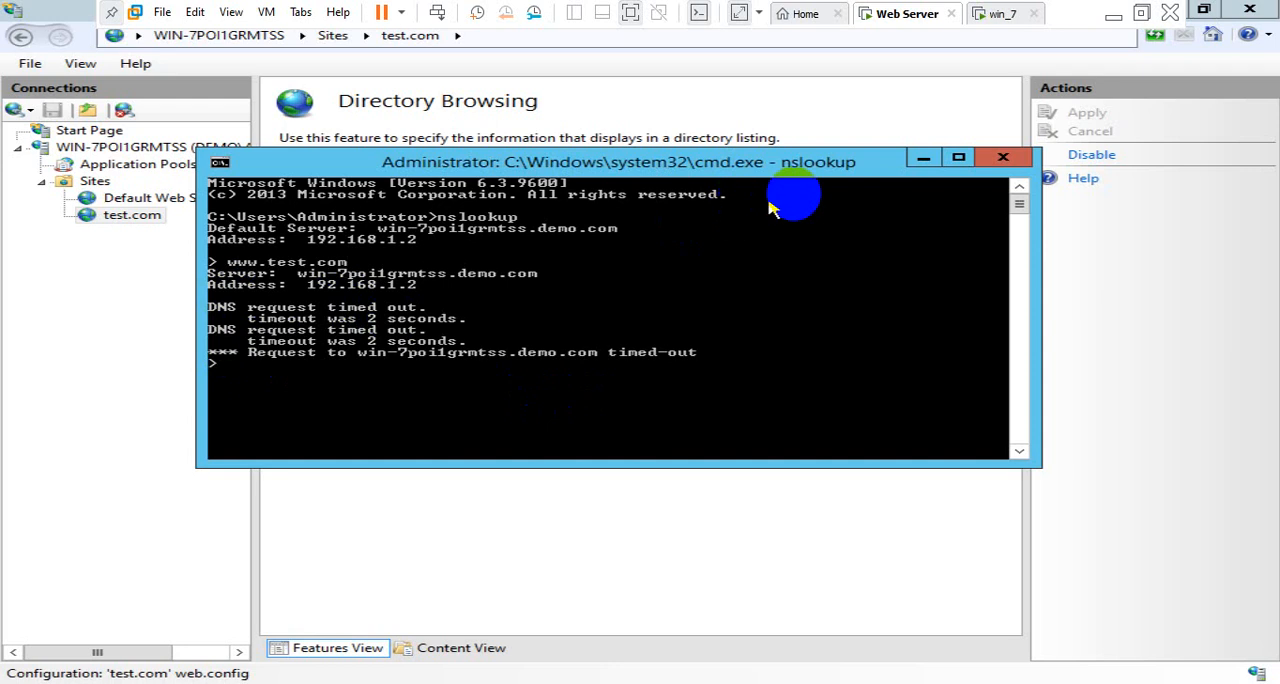
{"action": "left_click", "coordinate": [1005, 157]}
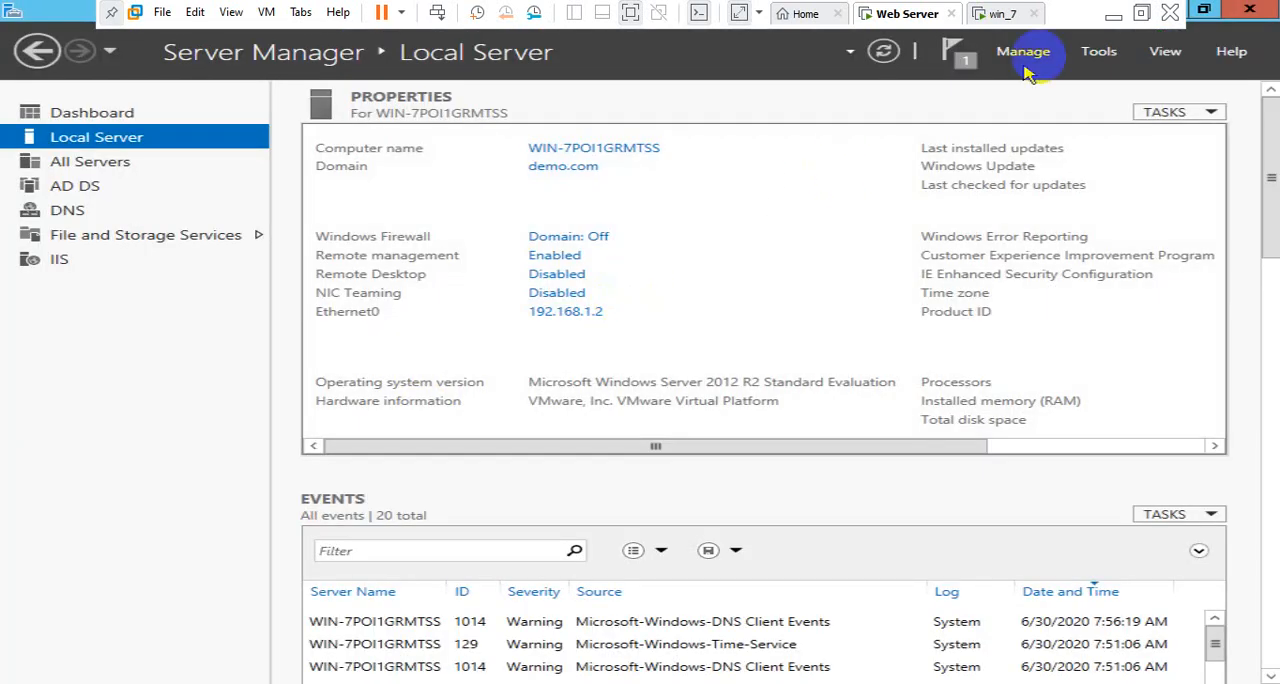
Open DNS Manager for the server listed under the DNS role and expand the demo.com server's Forward Lookup Zones
{"action": "left_click", "coordinate": [1100, 52]}
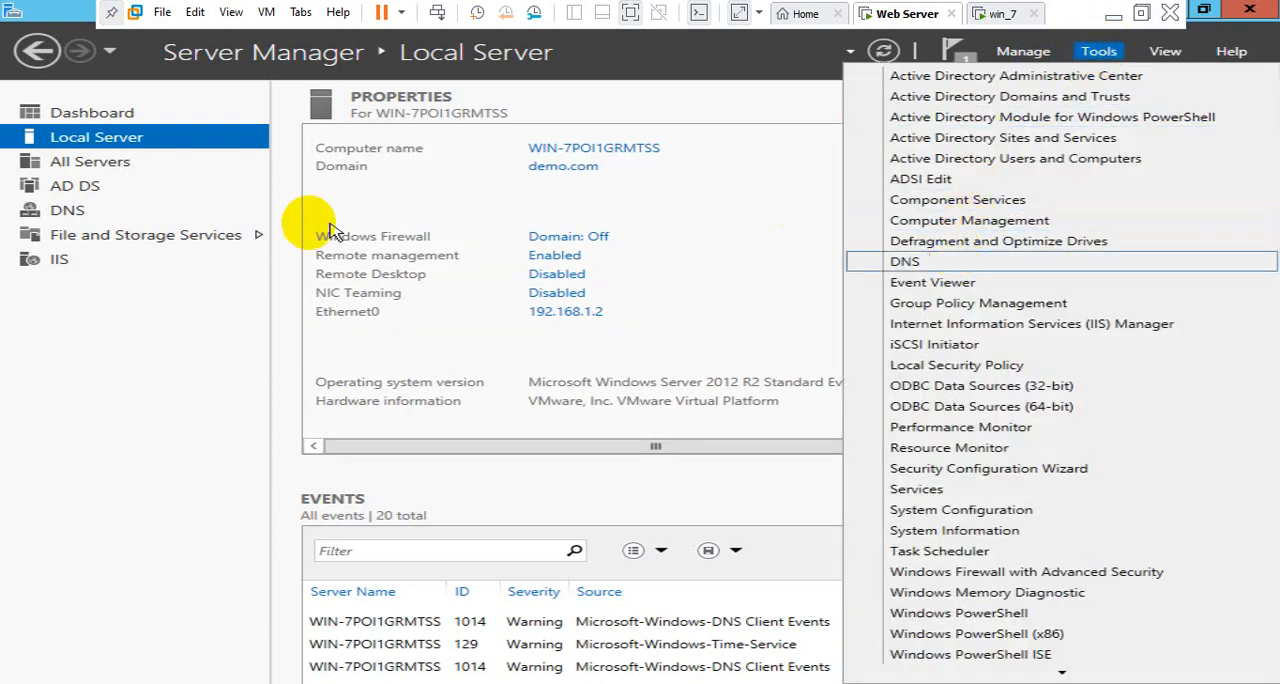
{"action": "left_click", "coordinate": [86, 214]}
{"action": "left_click", "coordinate": [86, 214]}
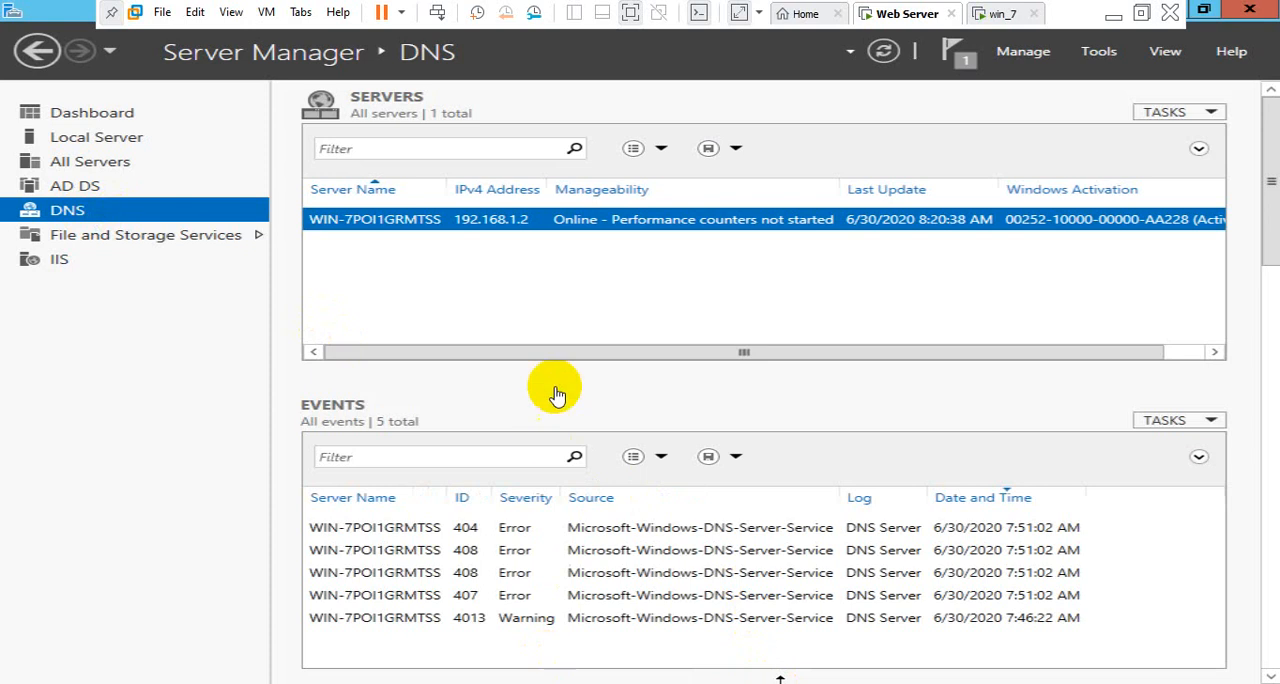
{"action": "left_click", "coordinate": [585, 250]}
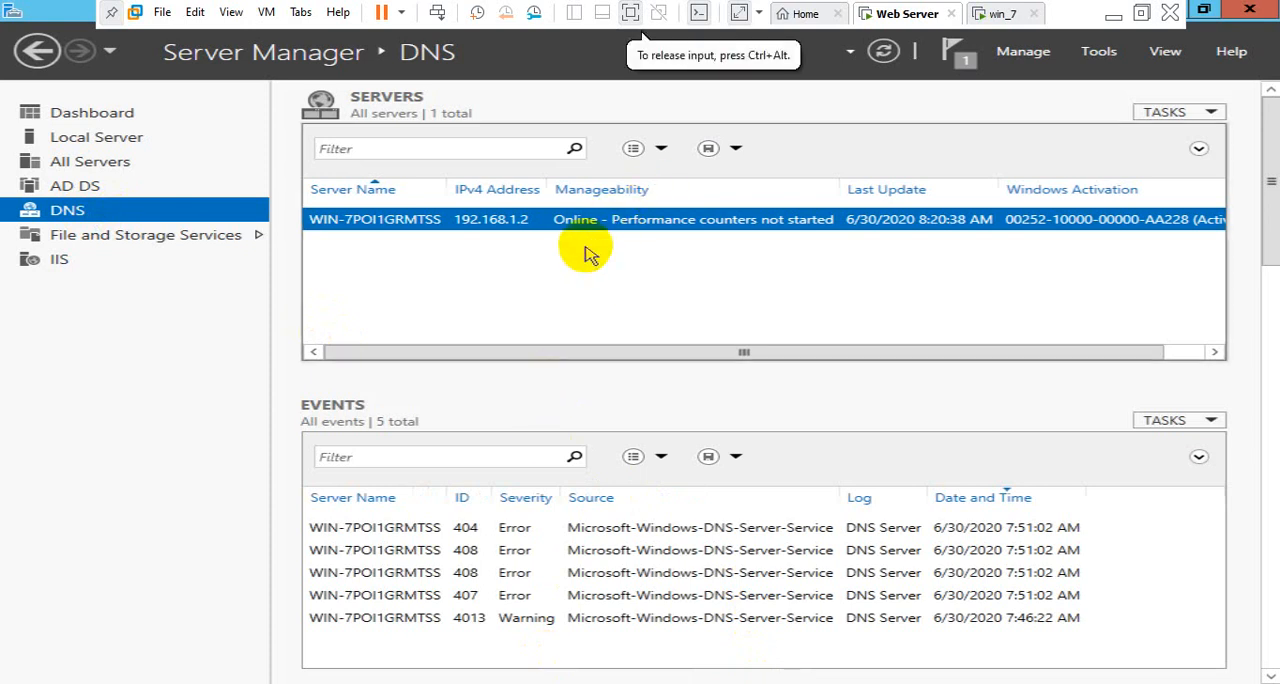
{"action": "right_click", "coordinate": [613, 228]}
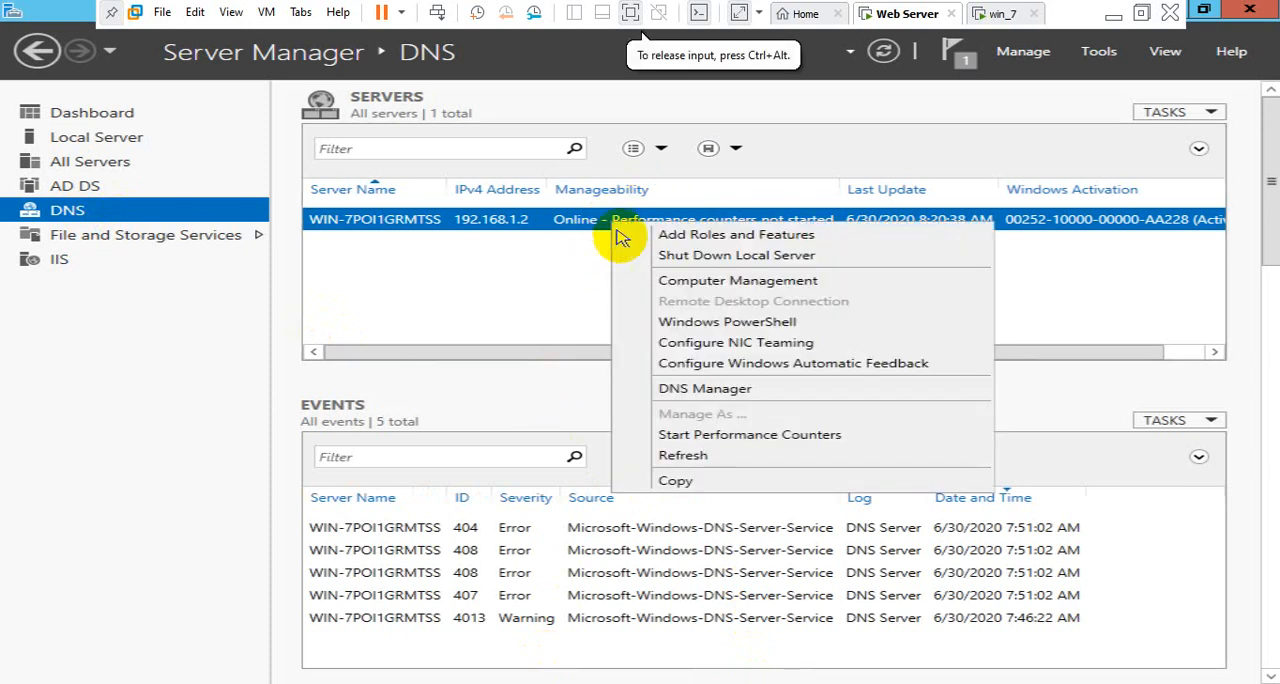
{"action": "left_click", "coordinate": [707, 388]}
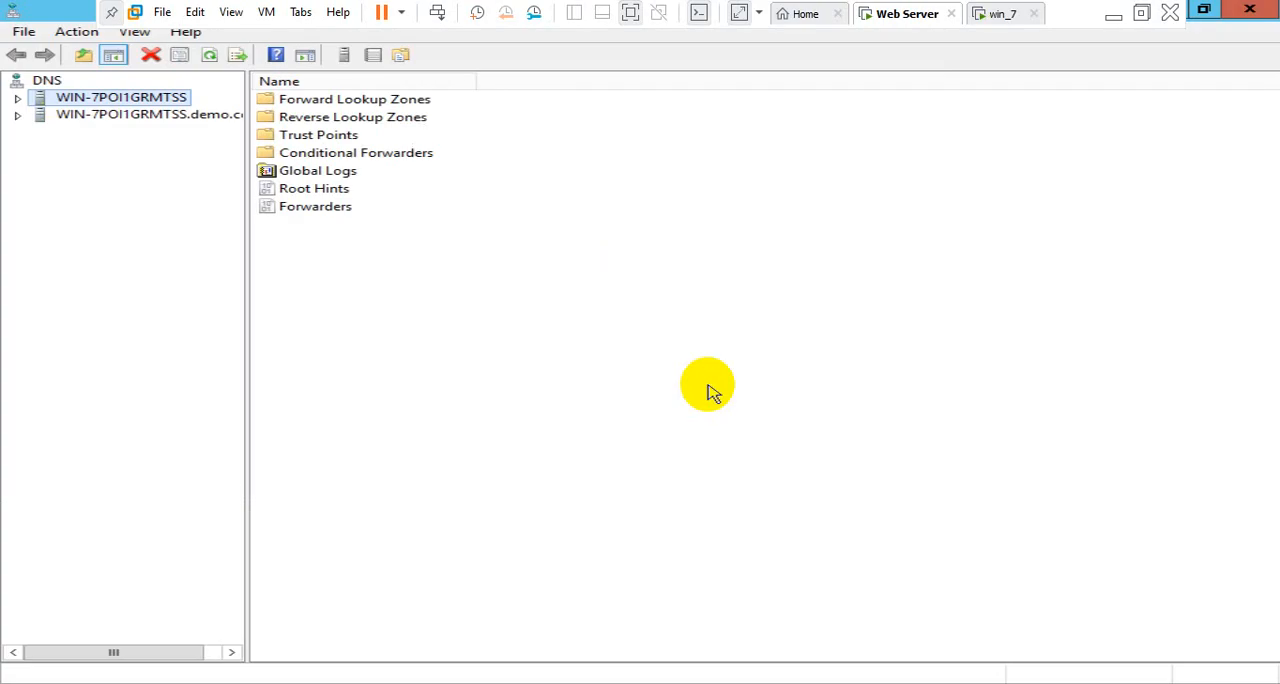
{"action": "left_click", "coordinate": [52, 117]}
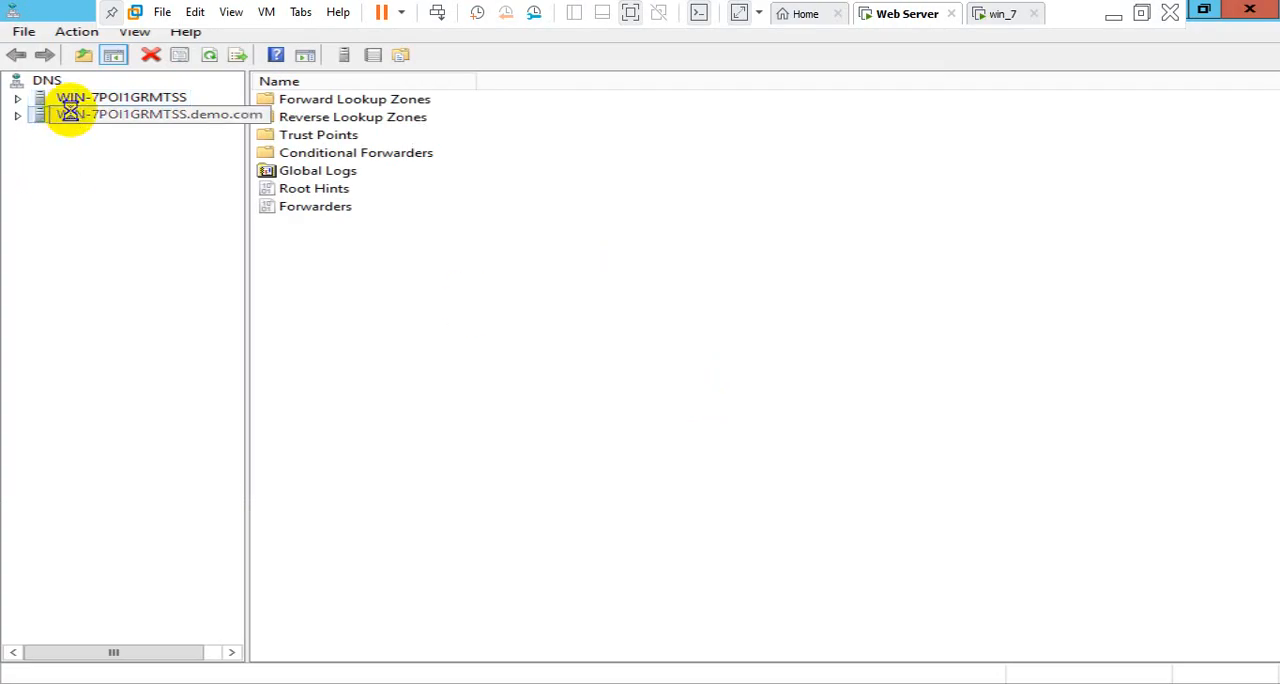
{"action": "left_click", "coordinate": [96, 150]}
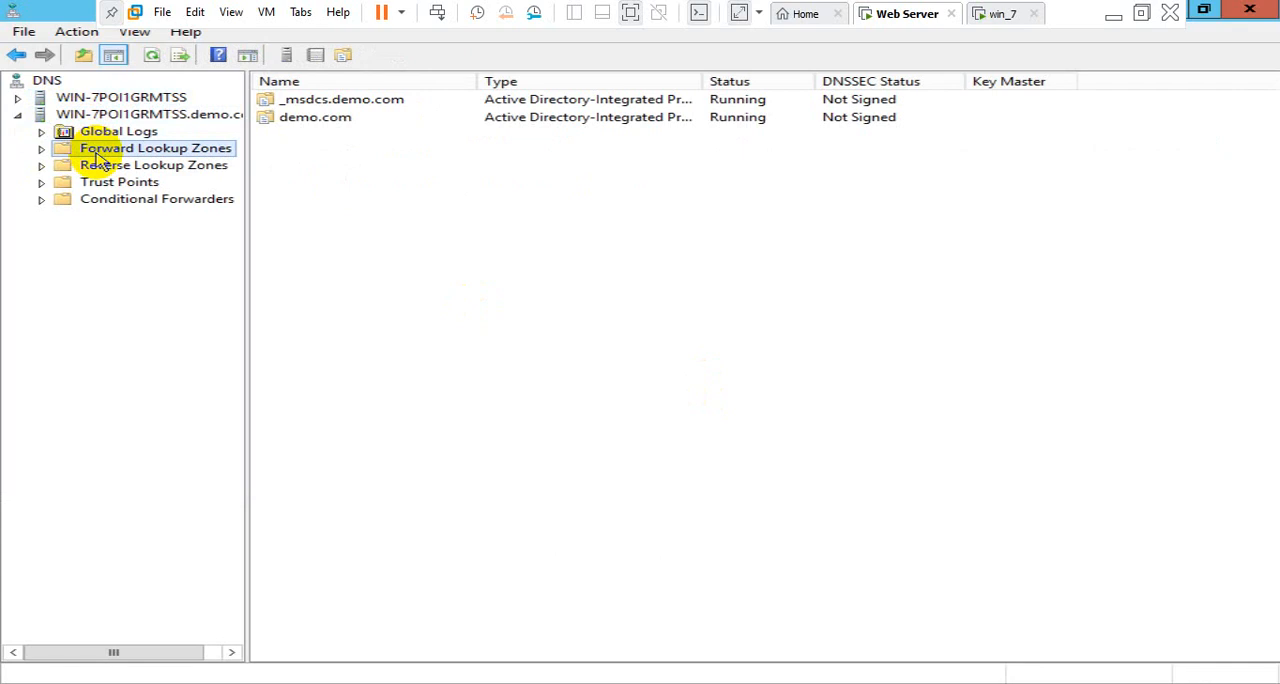
{"action": "left_click", "coordinate": [41, 148]}
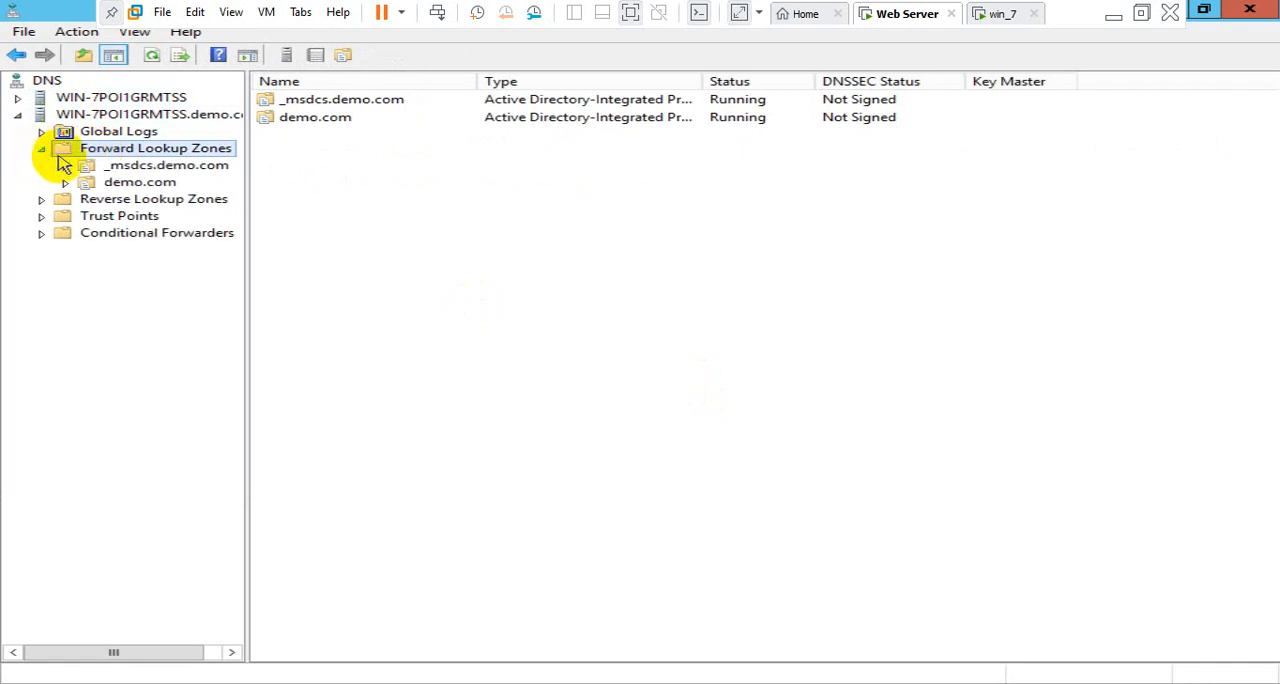
Create an Active Directory-integrated primary forward lookup zone named test.com, replicated to all DNS servers on domain controllers in the demo.com domain
{"action": "right_click", "coordinate": [160, 157]}
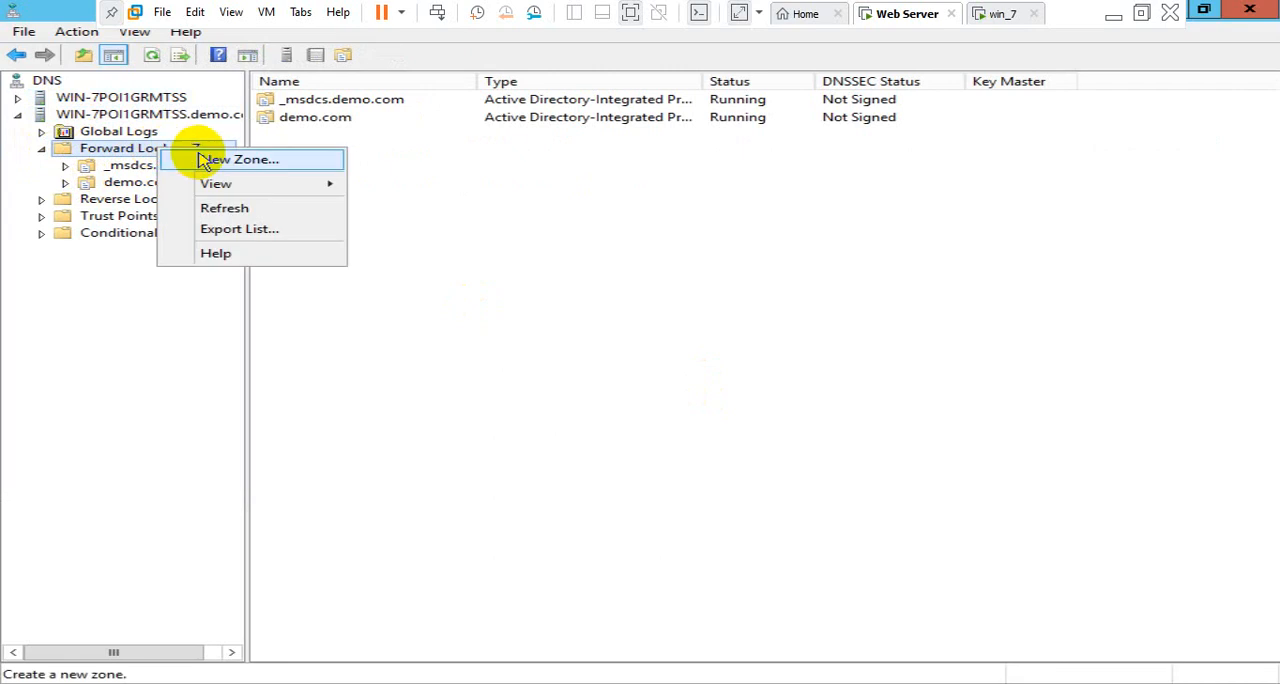
{"action": "left_click", "coordinate": [240, 160]}
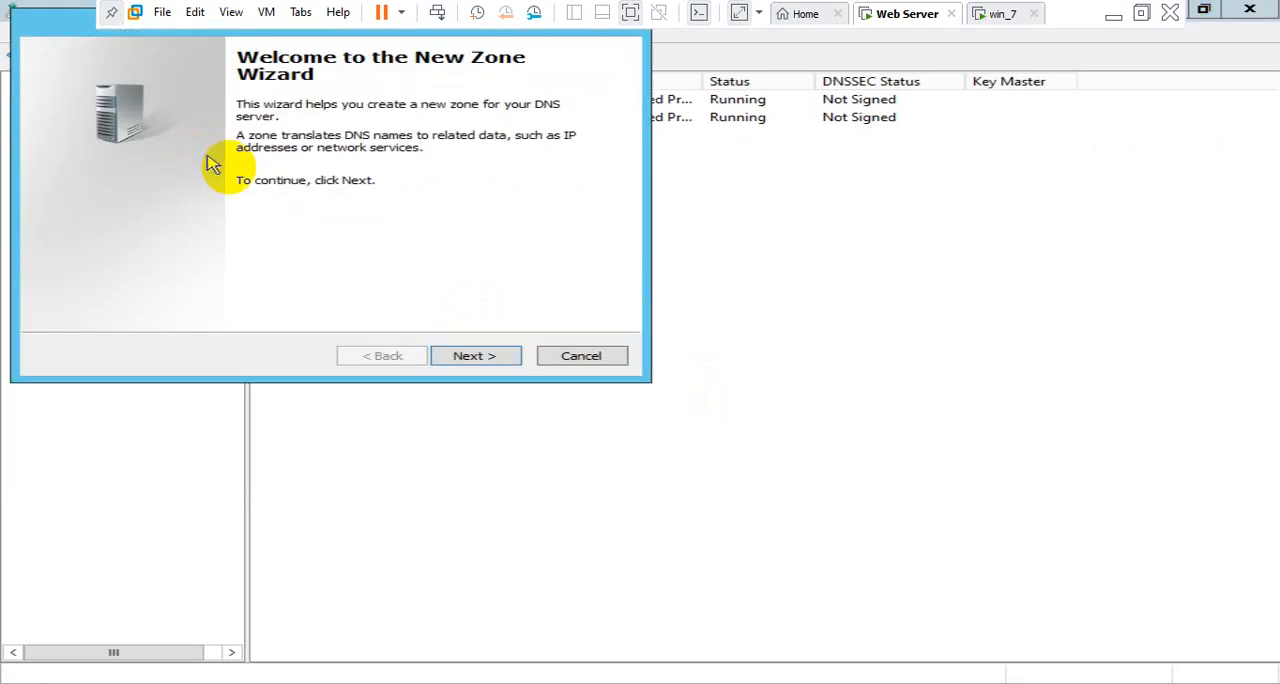
{"action": "left_click", "coordinate": [474, 358]}
{"action": "left_click", "coordinate": [474, 358]}
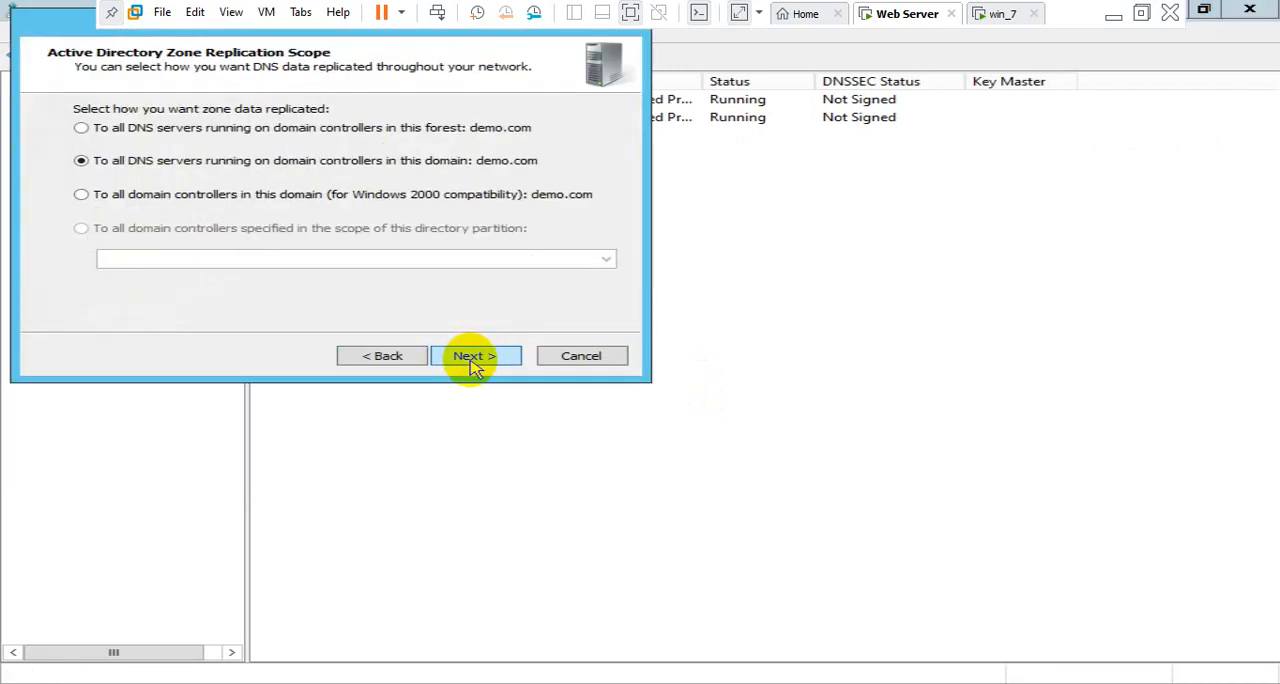
{"action": "left_click", "coordinate": [474, 358]}
{"action": "type", "text": "te"}
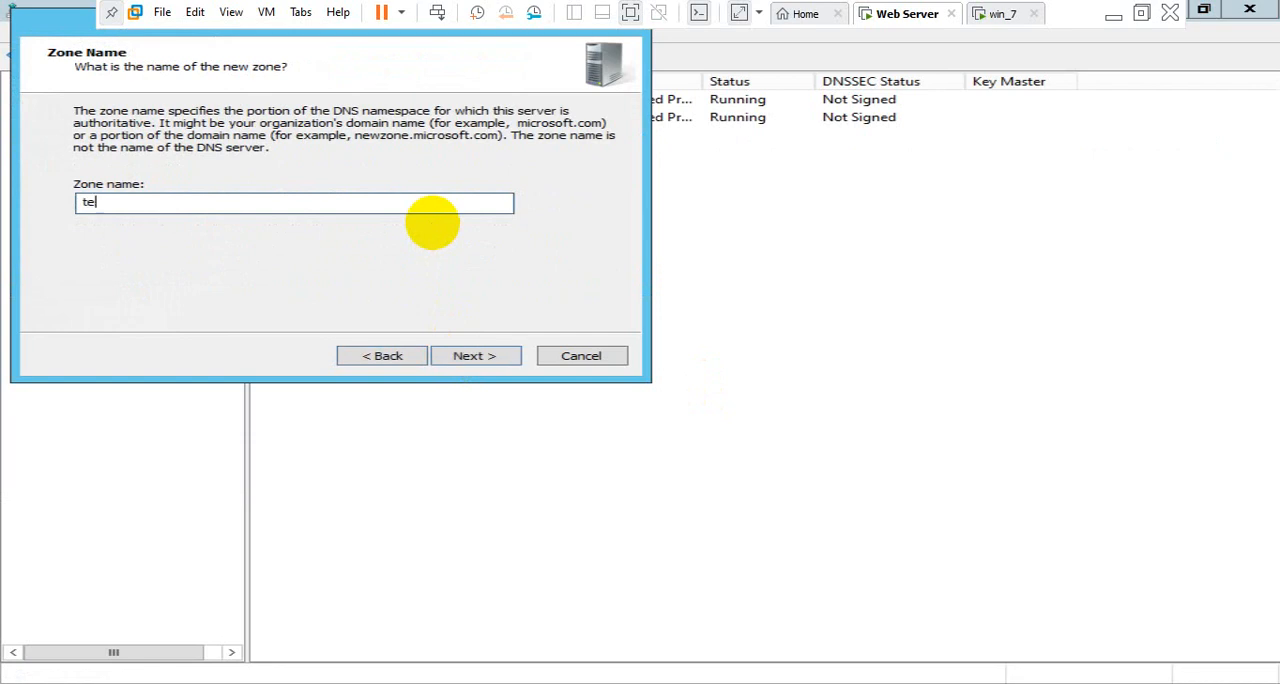
{"action": "type", "text": "st.com"}
{"action": "key", "text": "Return"}
{"action": "key", "text": "Return"}
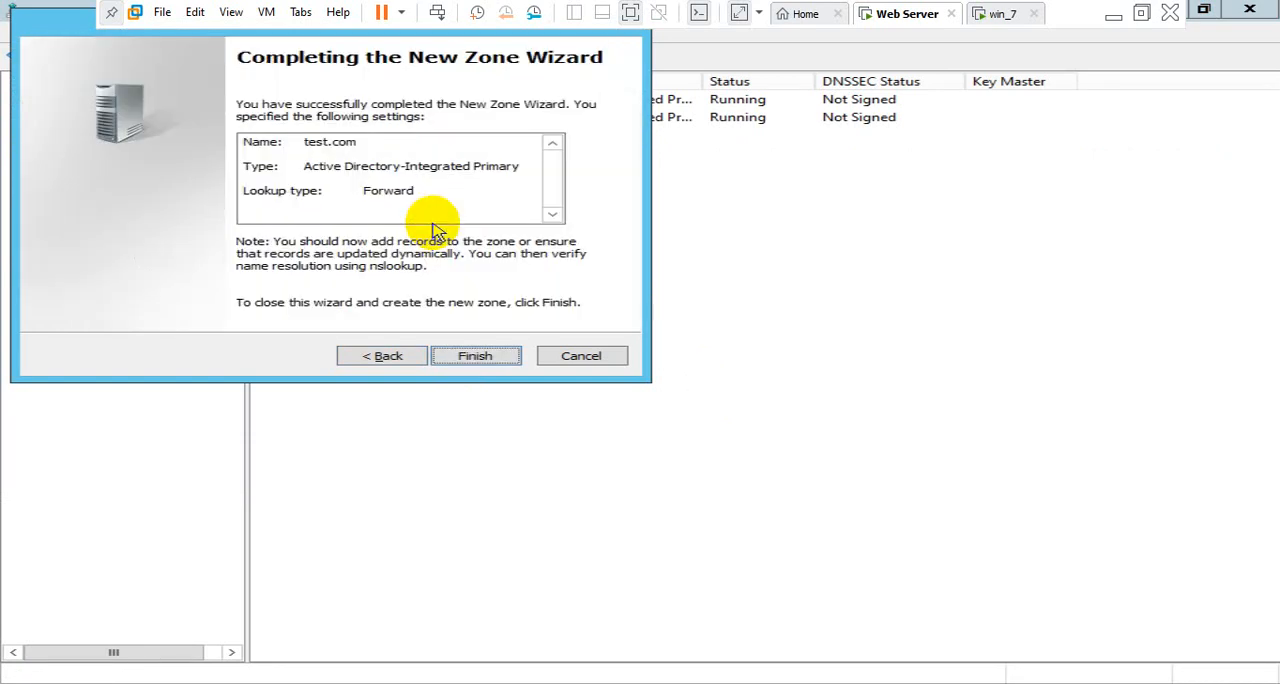
{"action": "key", "text": "Return"}
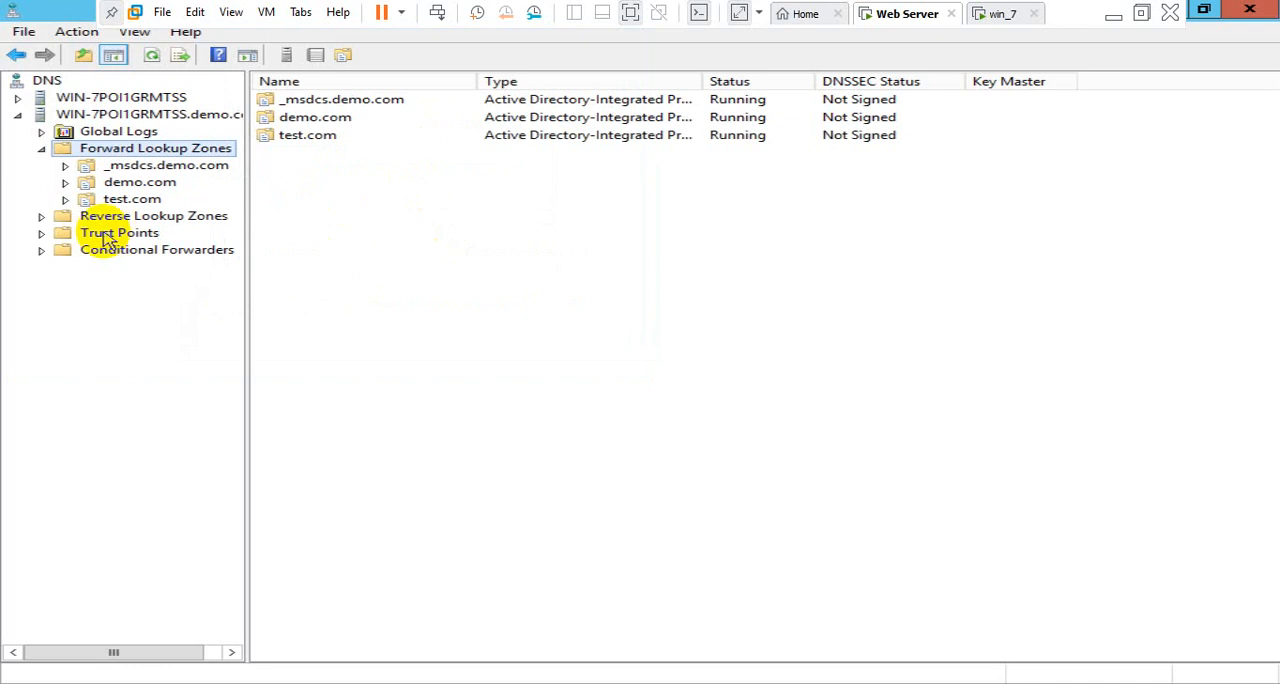
Add a host (A) record named www with IP address 192.168.1.2 to the test.com zone and finish the New Host dialog
{"action": "left_click", "coordinate": [124, 200]}
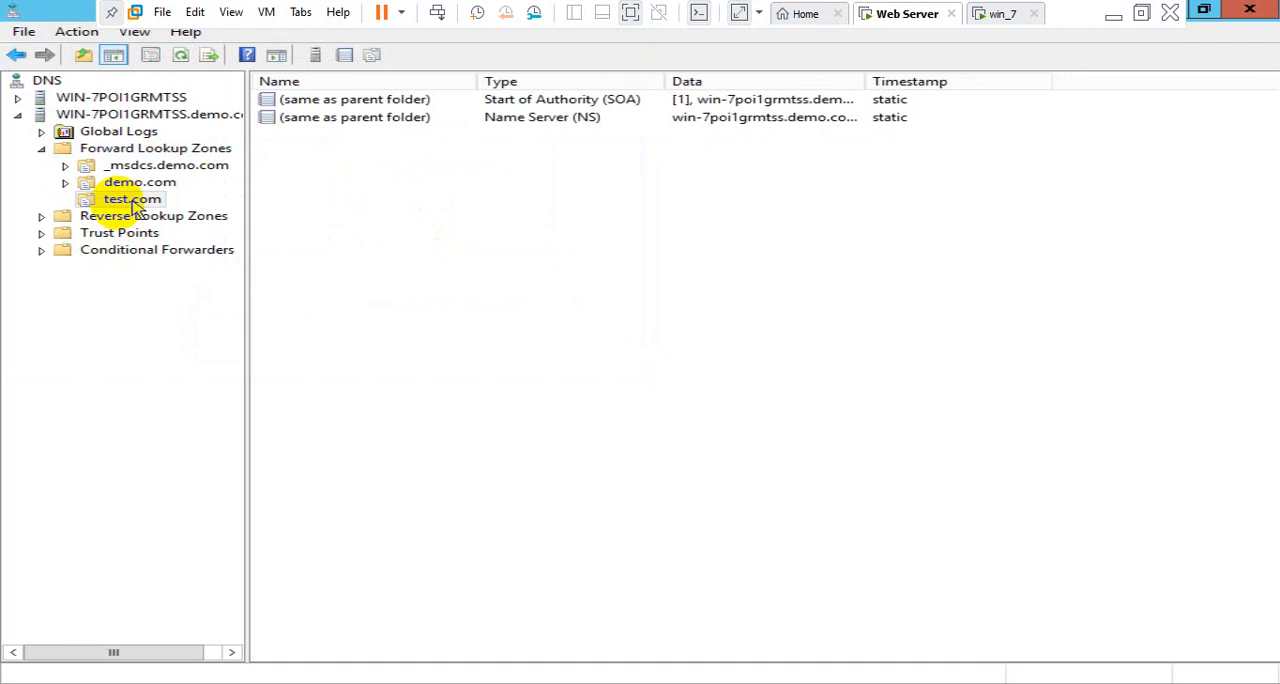
{"action": "right_click", "coordinate": [278, 200]}
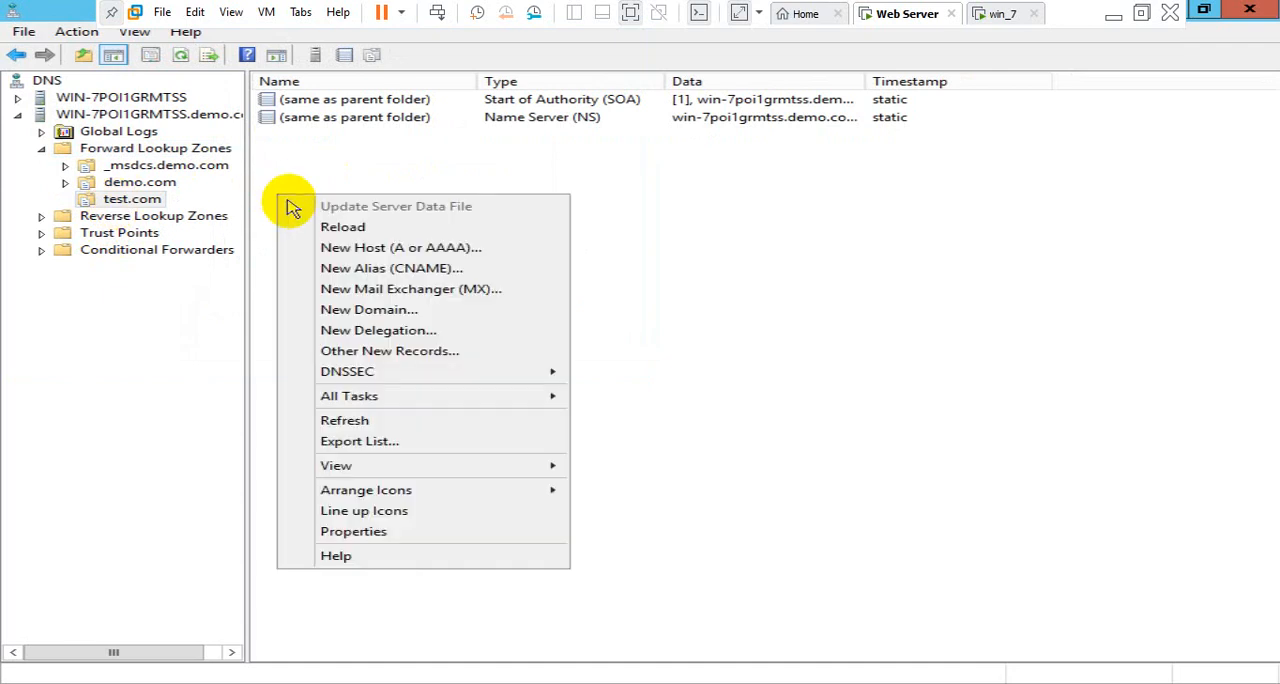
{"action": "left_click", "coordinate": [318, 250]}
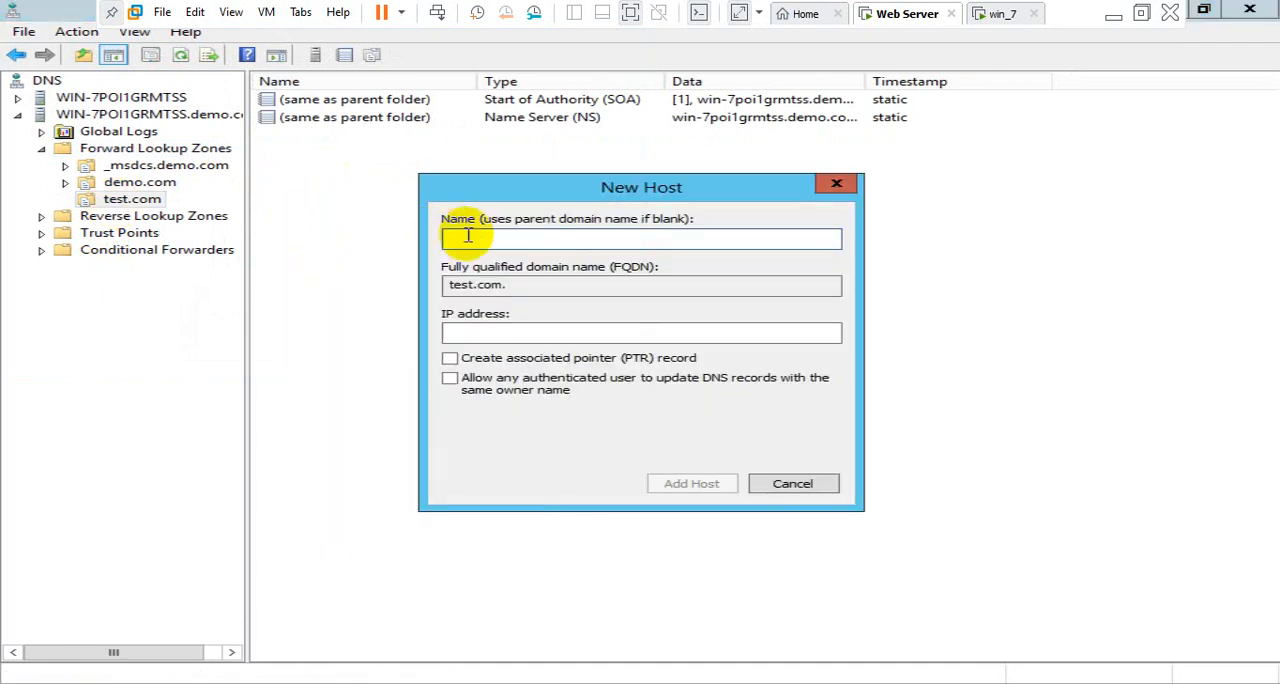
{"action": "type", "text": "www"}
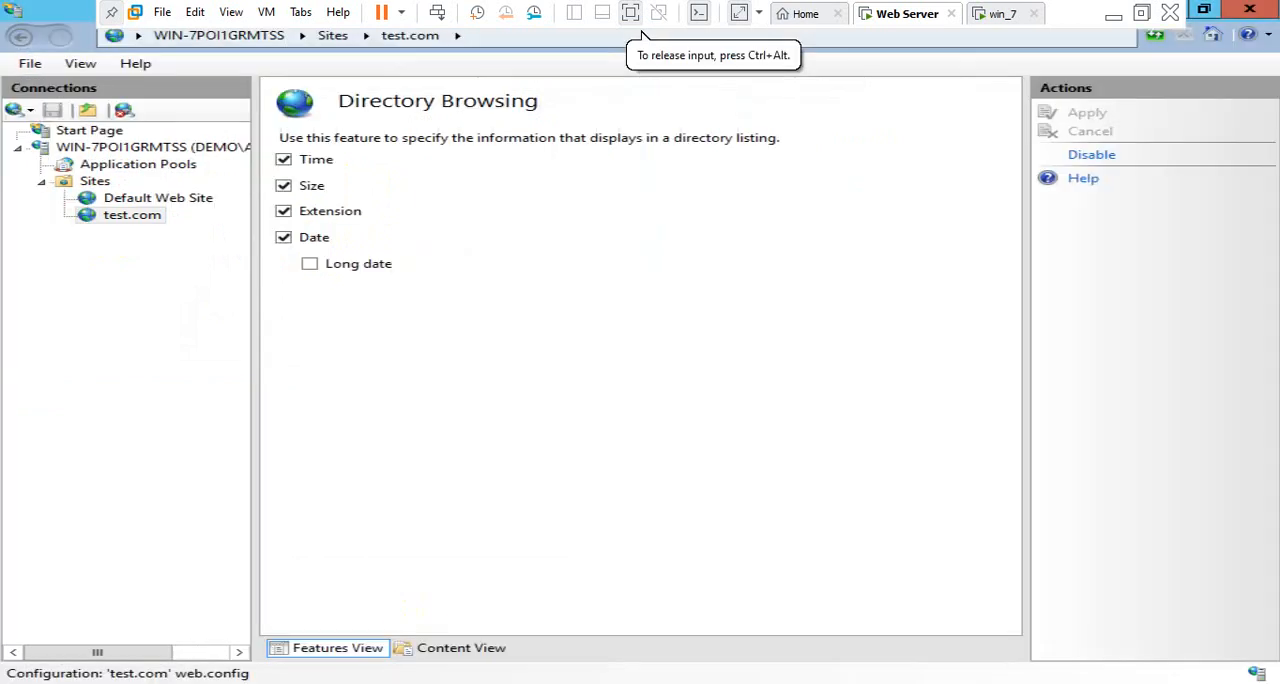
{"action": "left_click", "coordinate": [115, 217]}
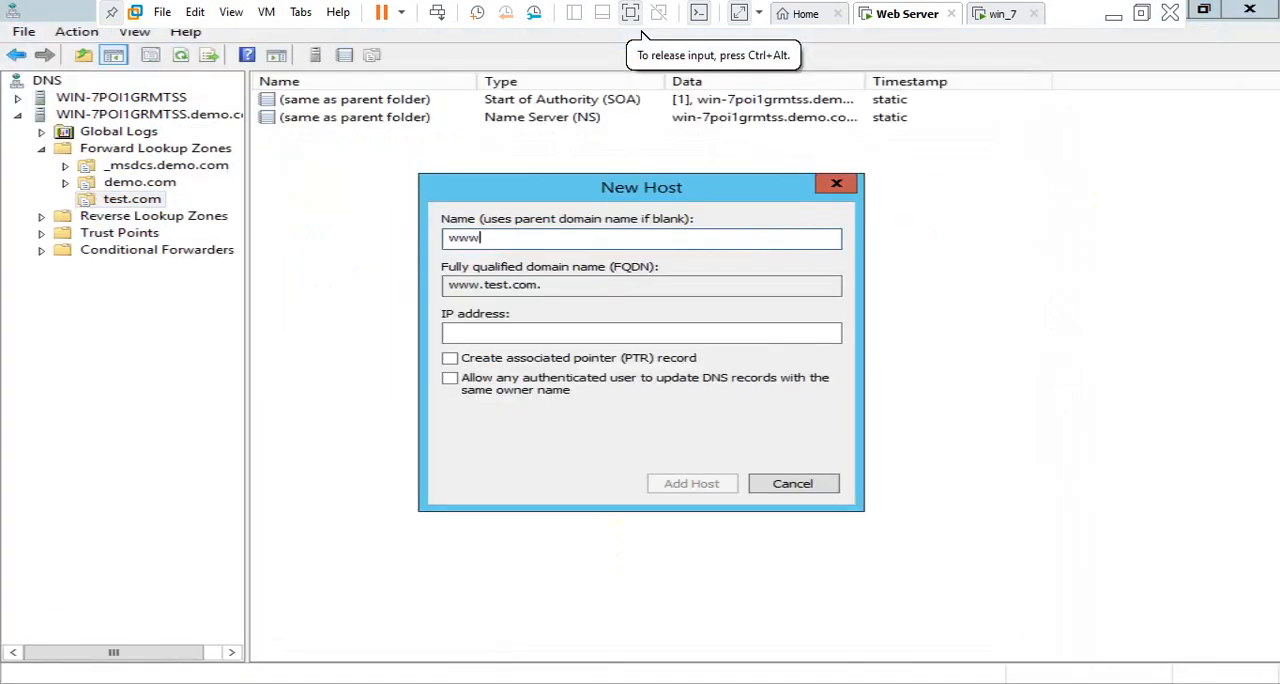
{"action": "left_click", "coordinate": [537, 330]}
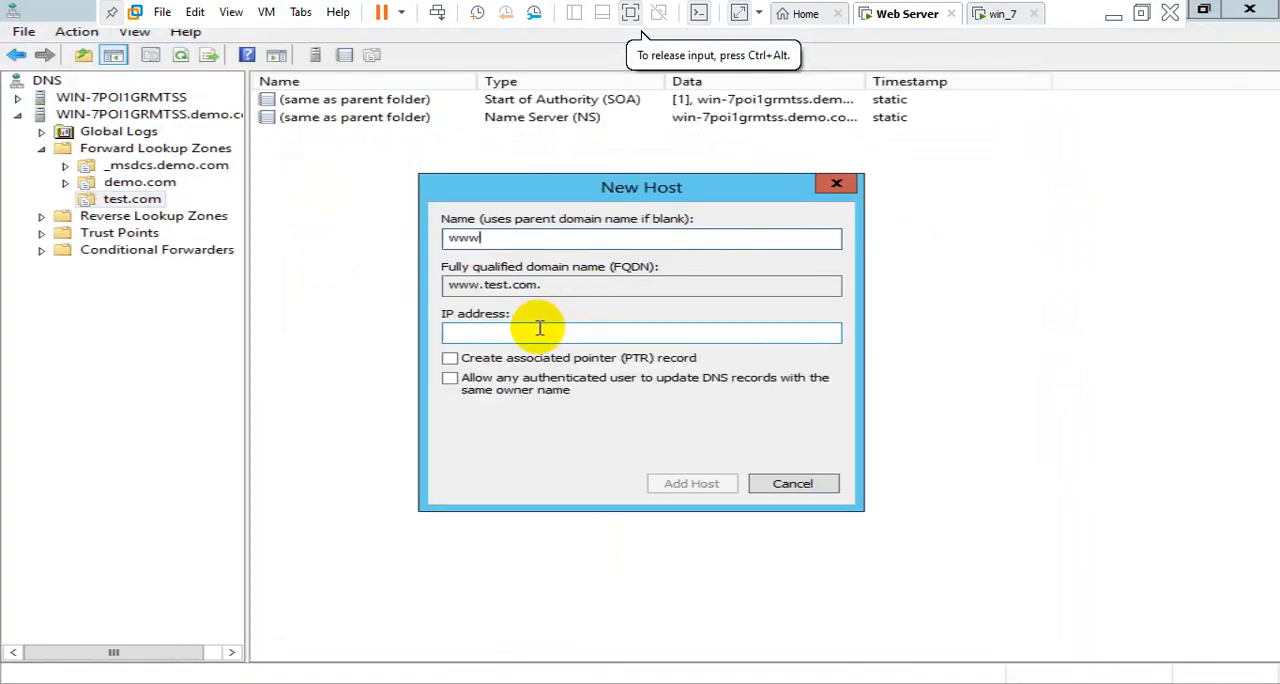
{"action": "type", "text": "192"}
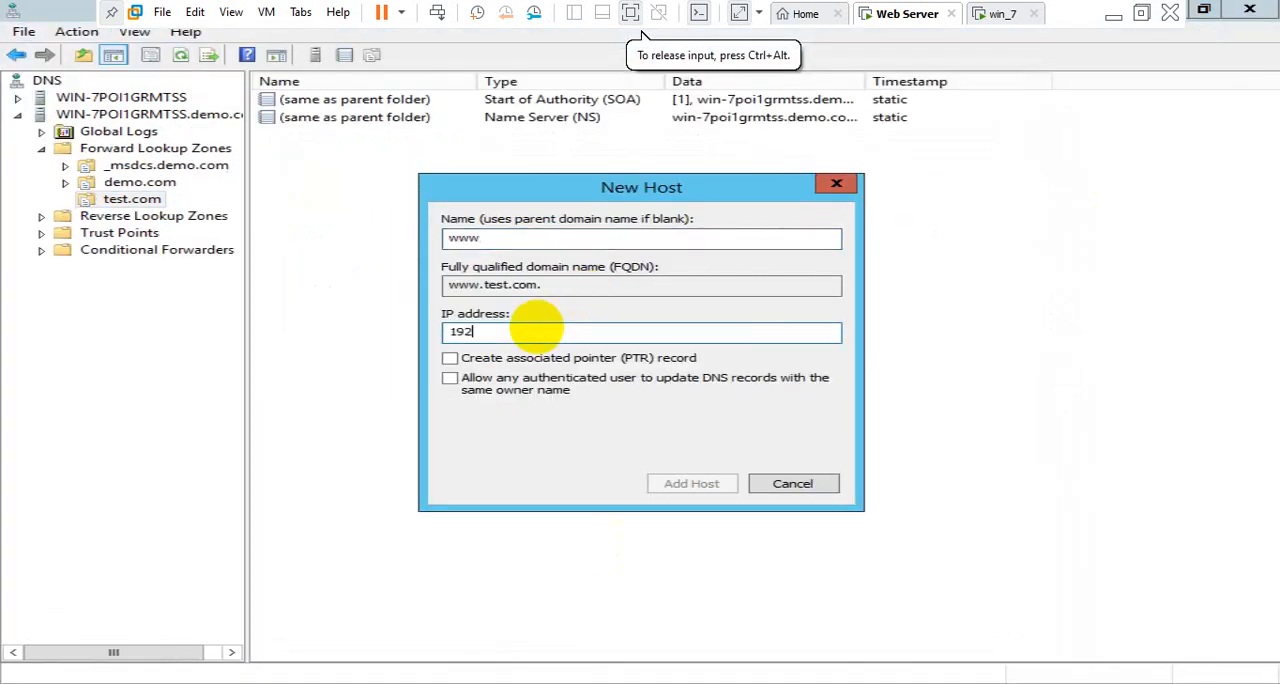
{"action": "type", "text": ".168.1.2"}
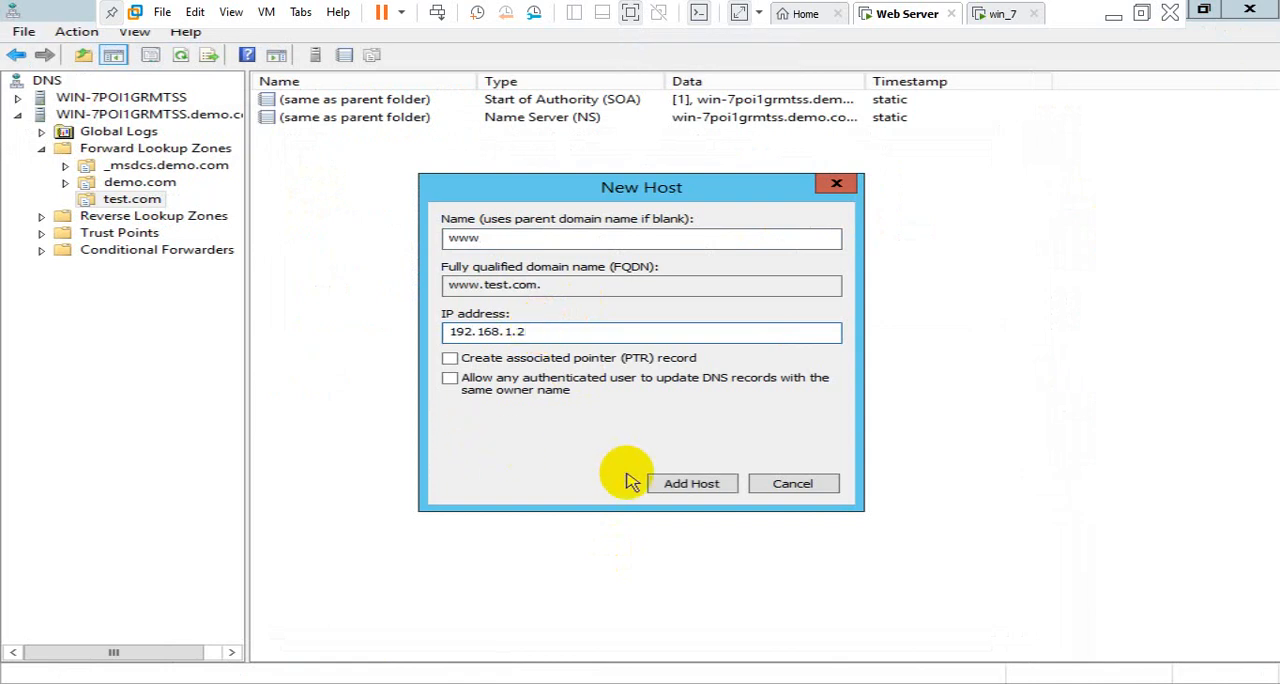
{"action": "left_click", "coordinate": [690, 484]}
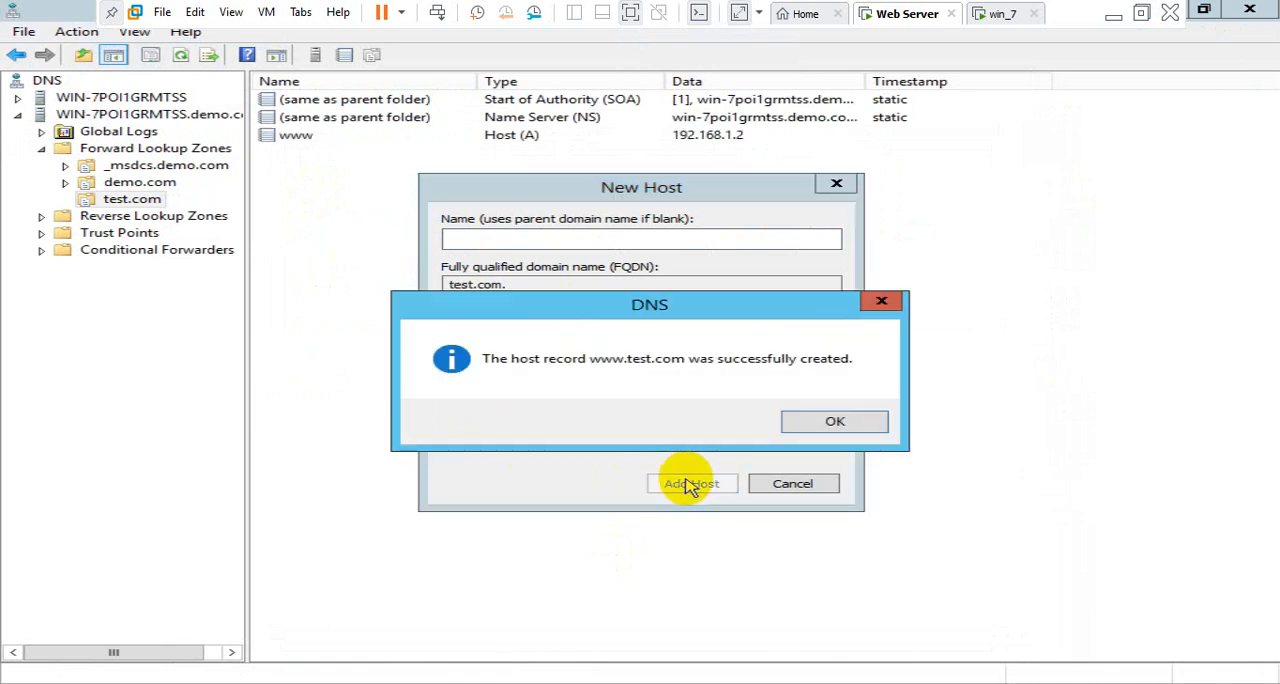
{"action": "left_click", "coordinate": [860, 421]}
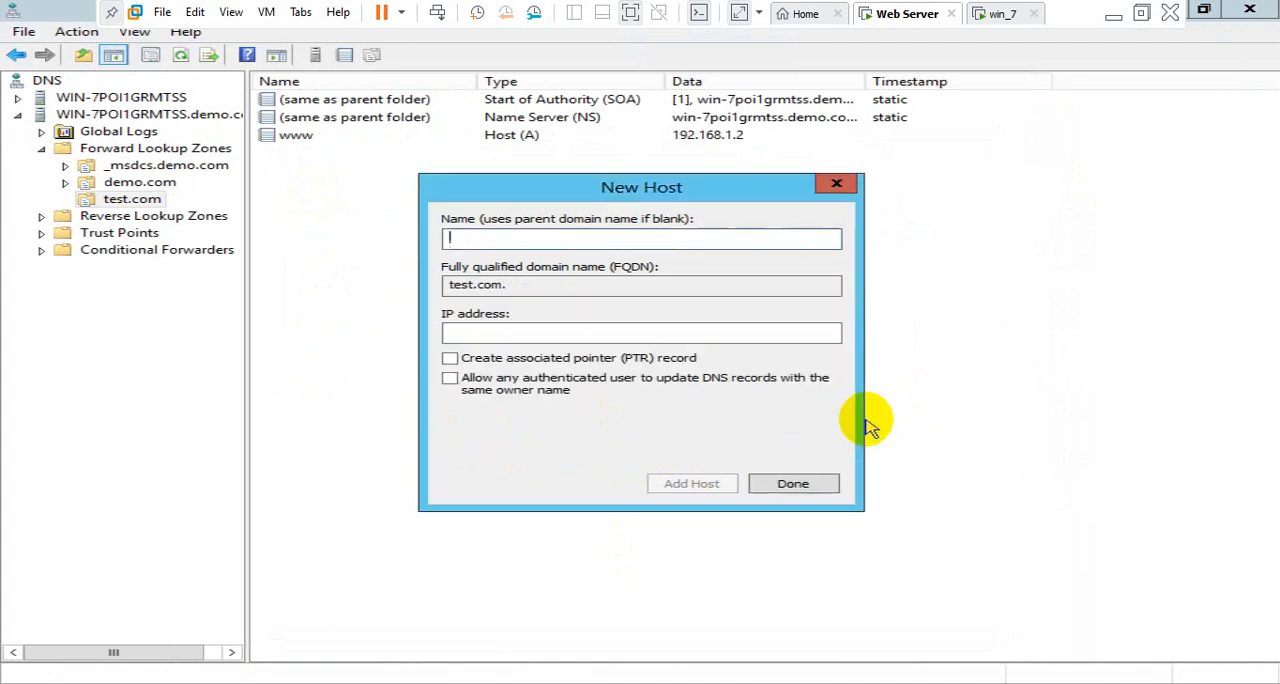
{"action": "left_click", "coordinate": [795, 484]}
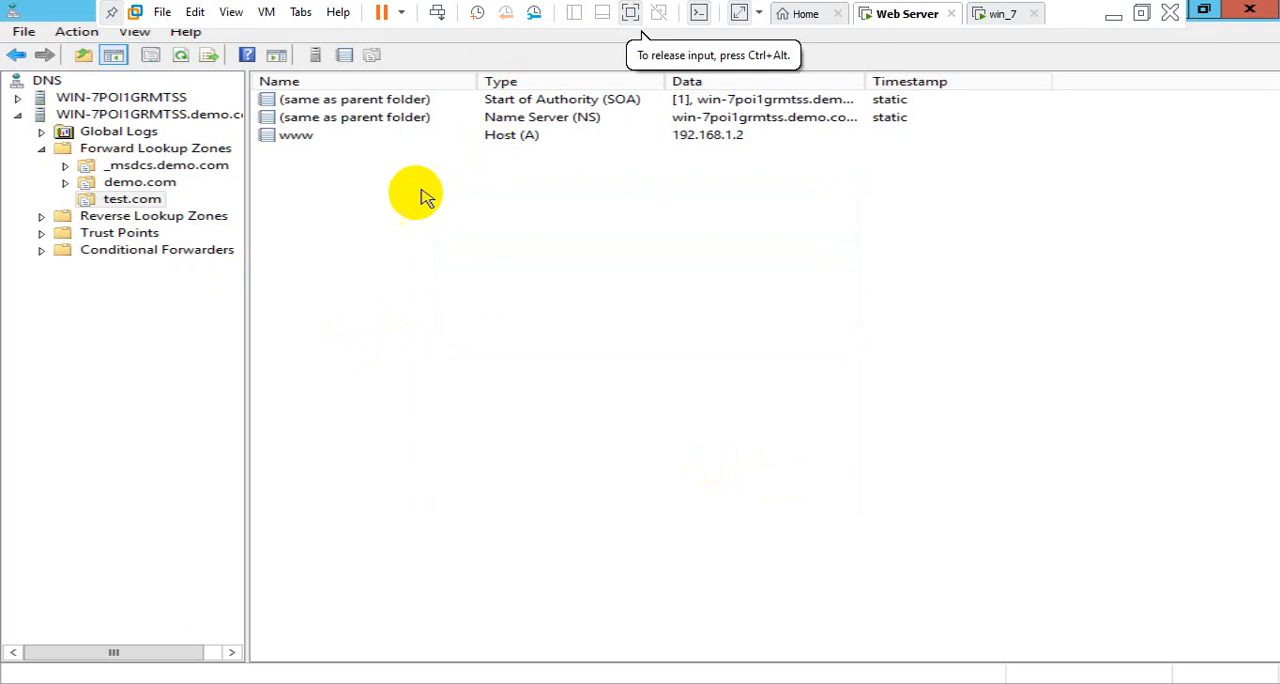
Examine the pointer records in the 1.168.192.in-addr.arpa reverse lookup zone
{"action": "left_click", "coordinate": [41, 218]}
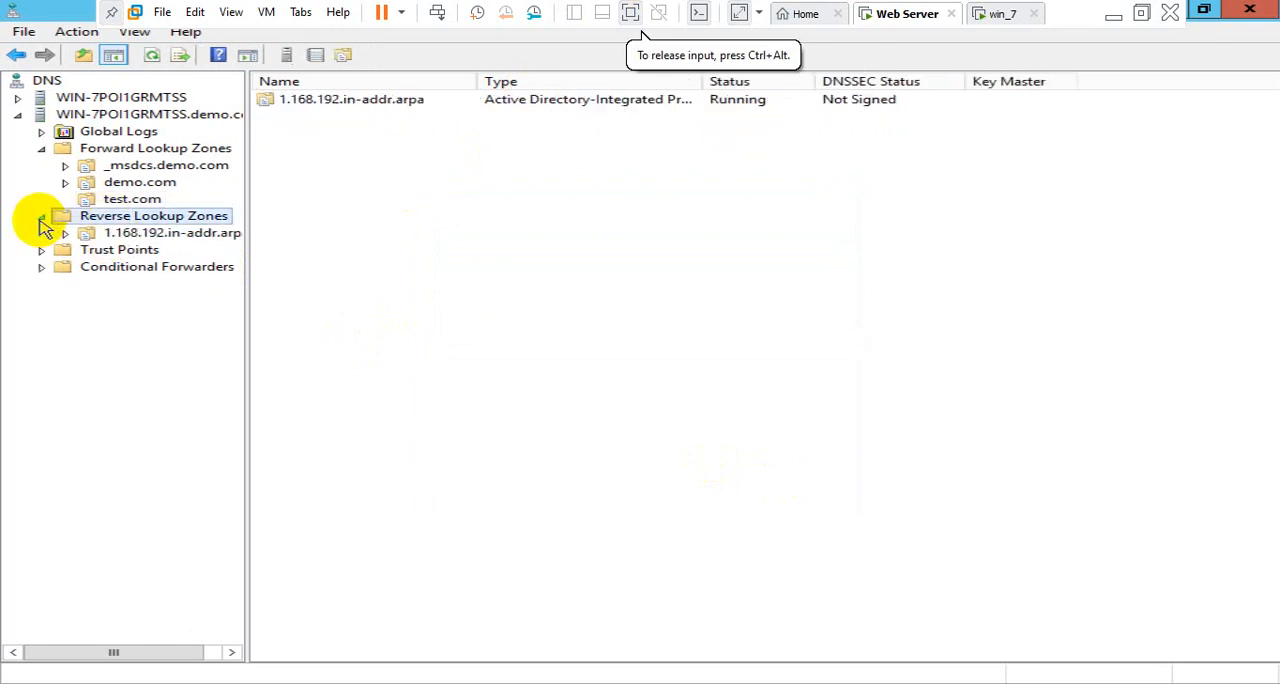
{"action": "left_click", "coordinate": [96, 235]}
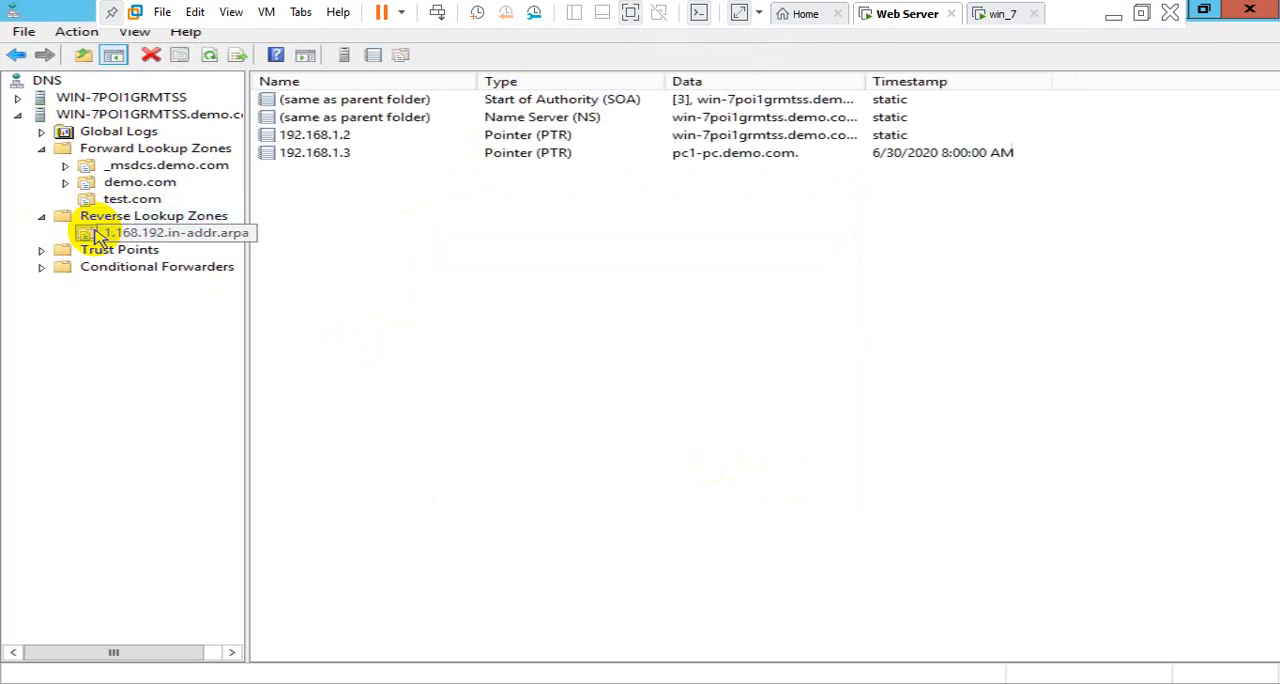
{"action": "left_click", "coordinate": [360, 229]}
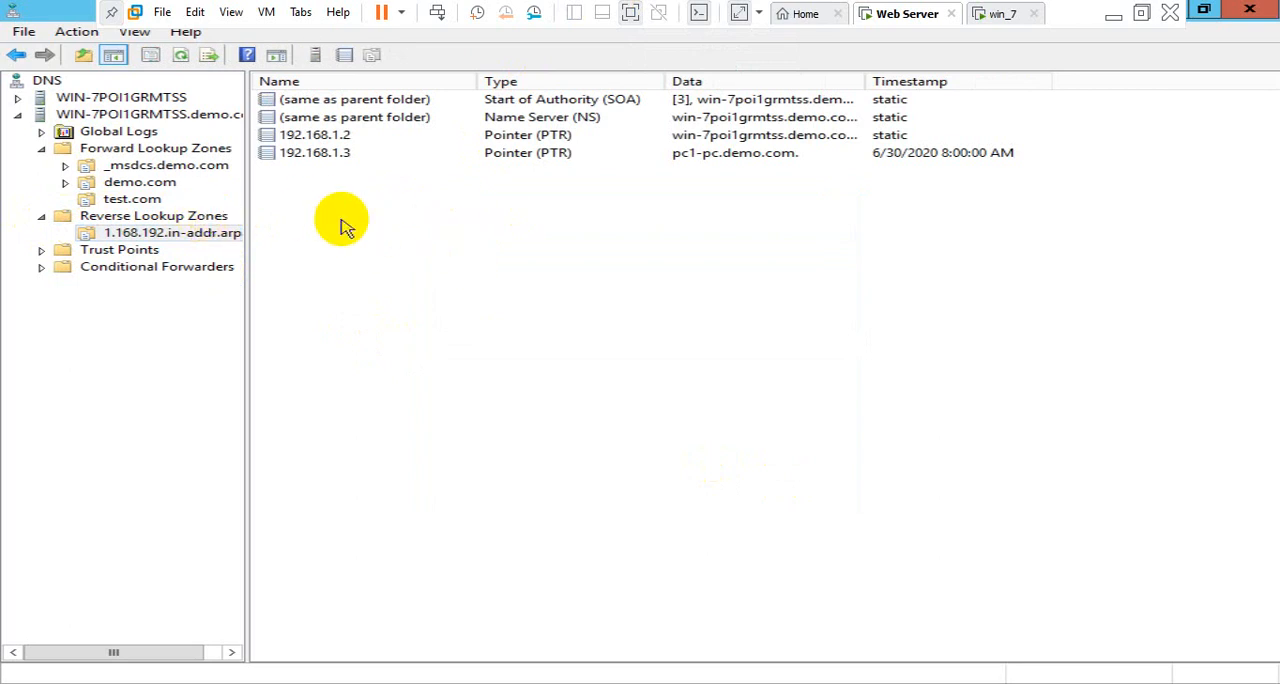
{"action": "key", "text": "super+r"}
{"action": "key", "text": "Return"}
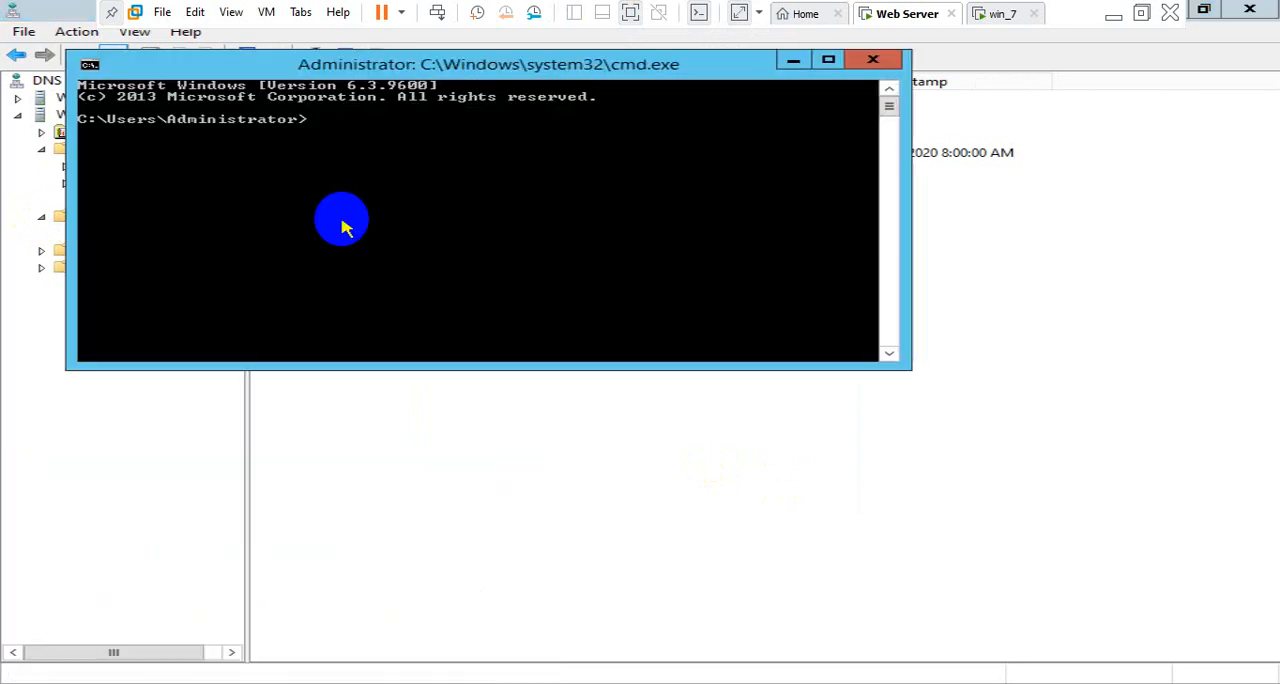
{"action": "type", "text": "nslookup"}
{"action": "key", "text": "Return"}
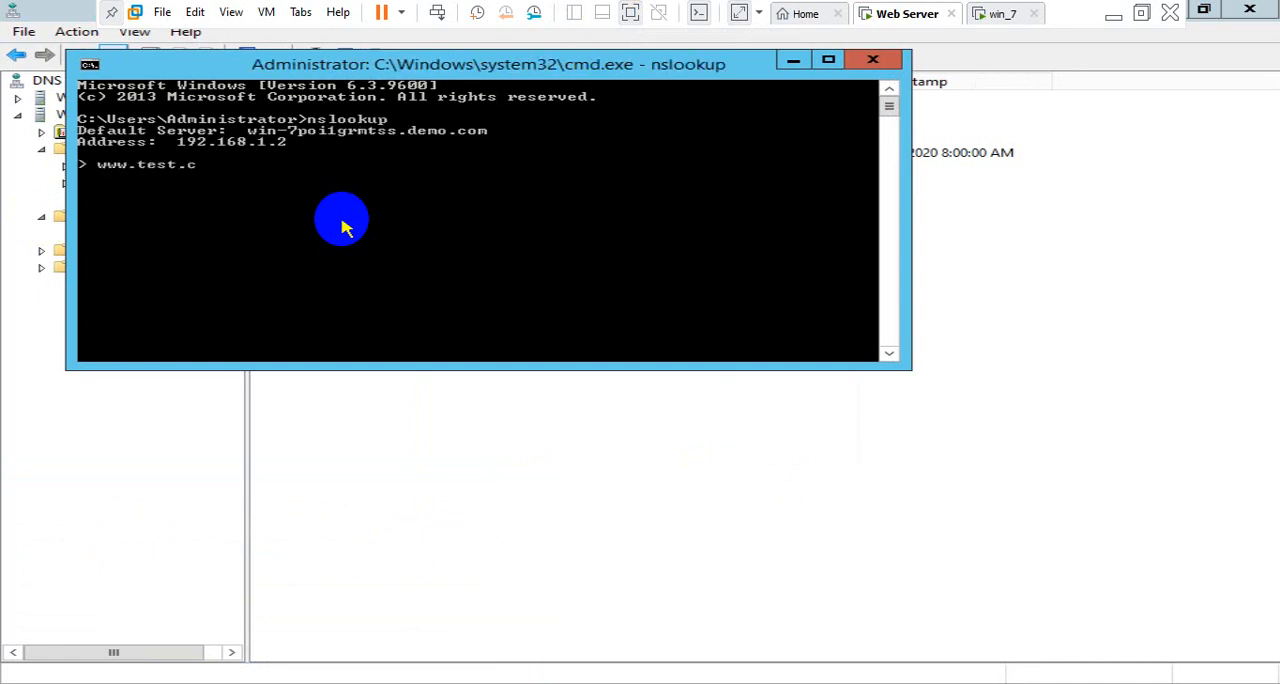
{"action": "key", "text": "Return"}
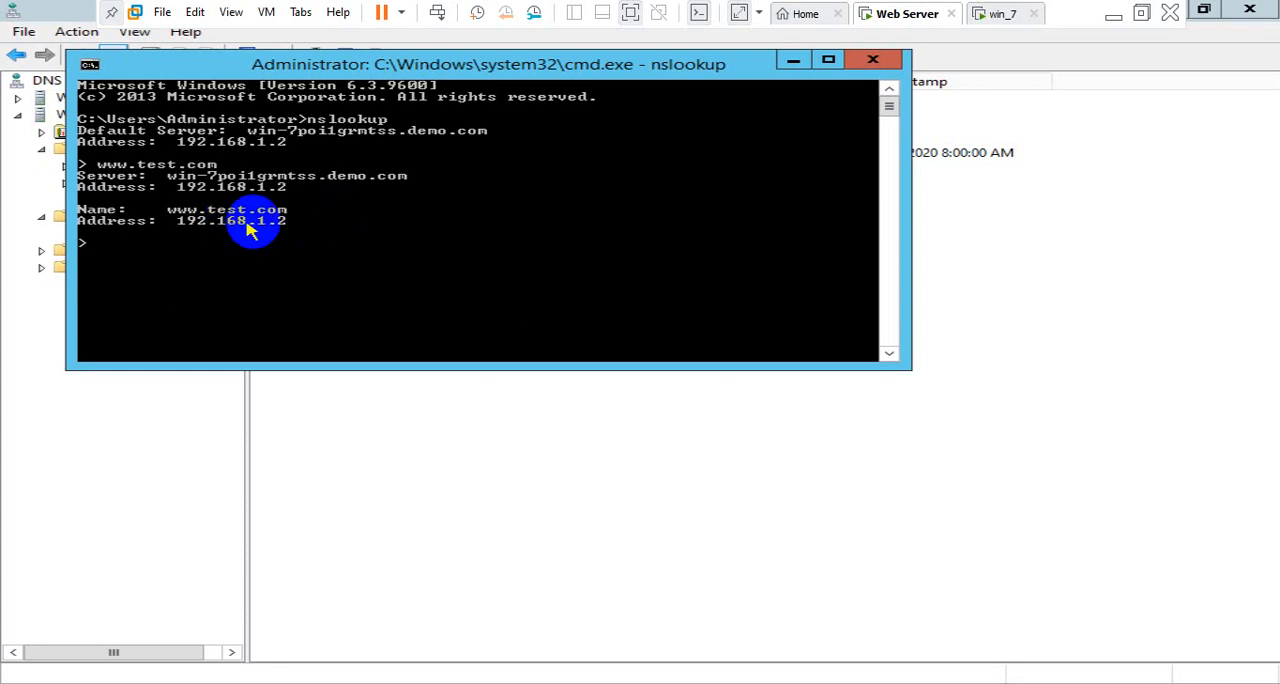
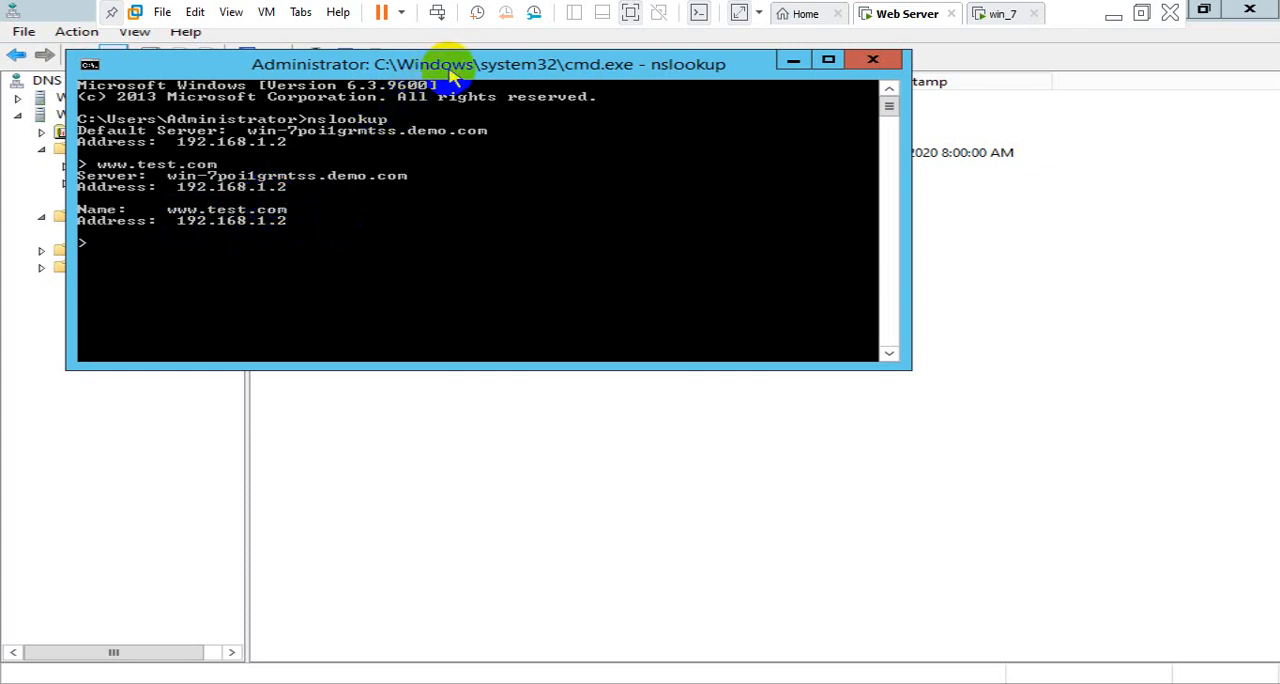
{"action": "left_click_drag", "start_coordinate": [452, 75], "coordinate": [628, 171]}
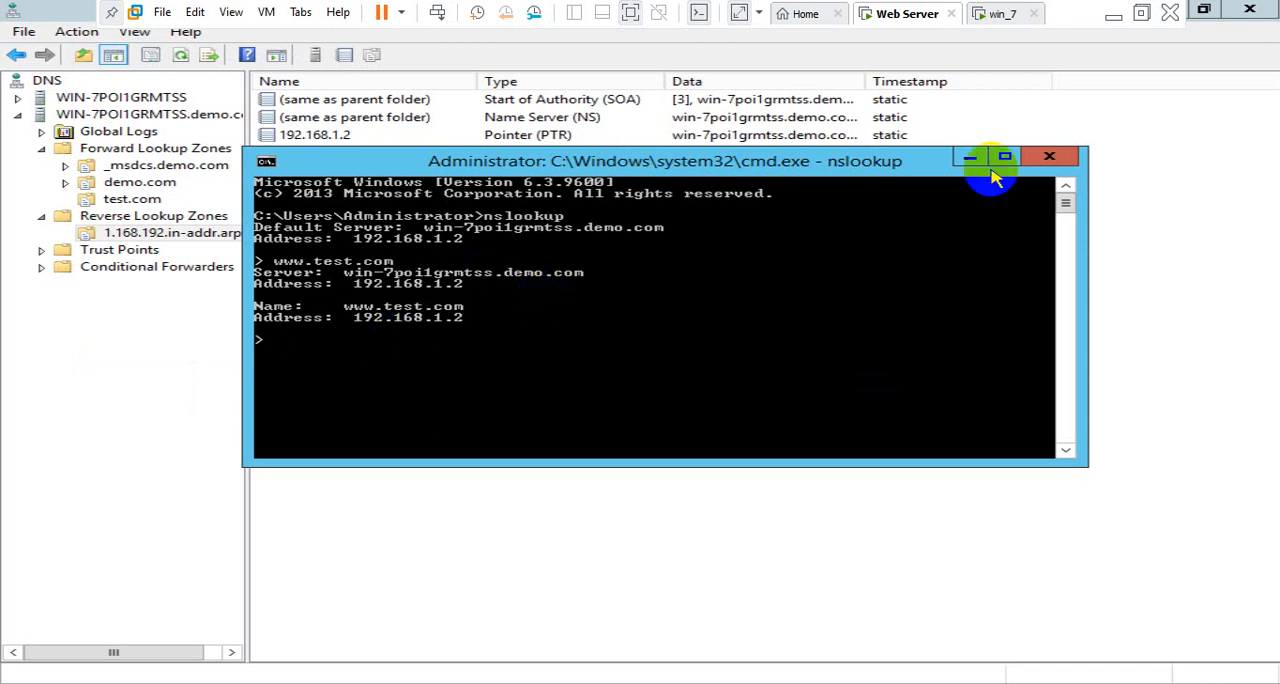
{"action": "left_click", "coordinate": [1050, 157]}
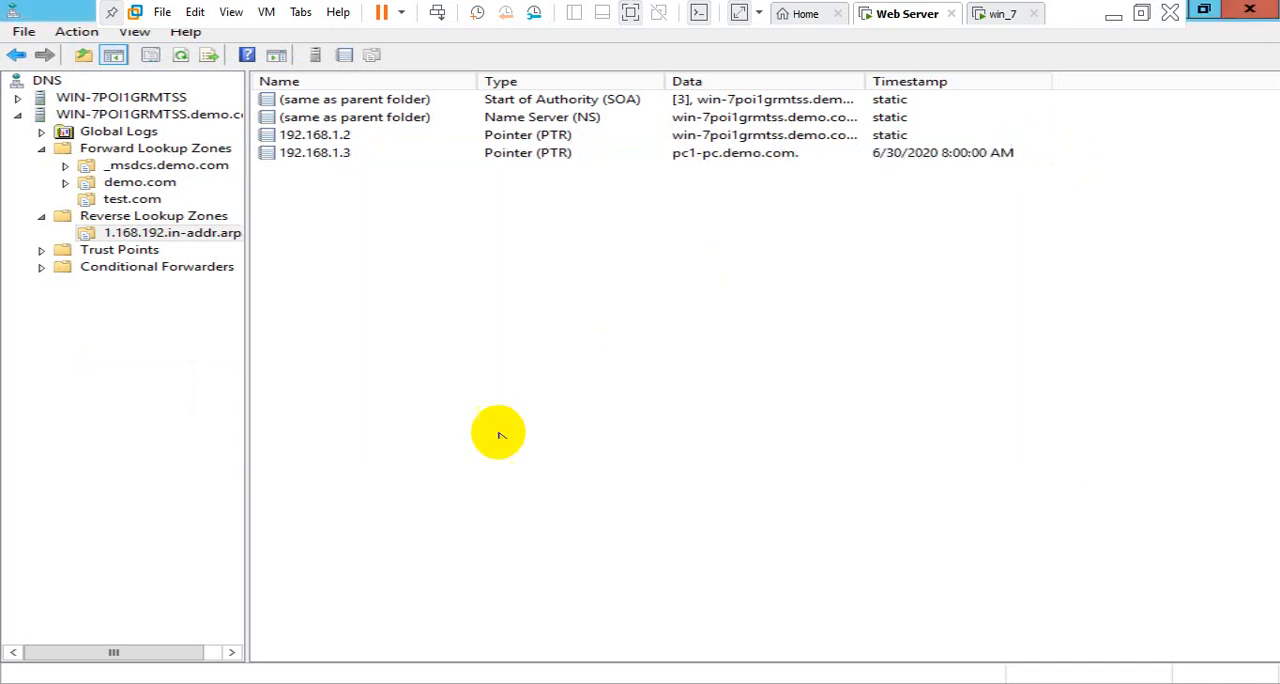
{"action": "left_click", "coordinate": [988, 22]}
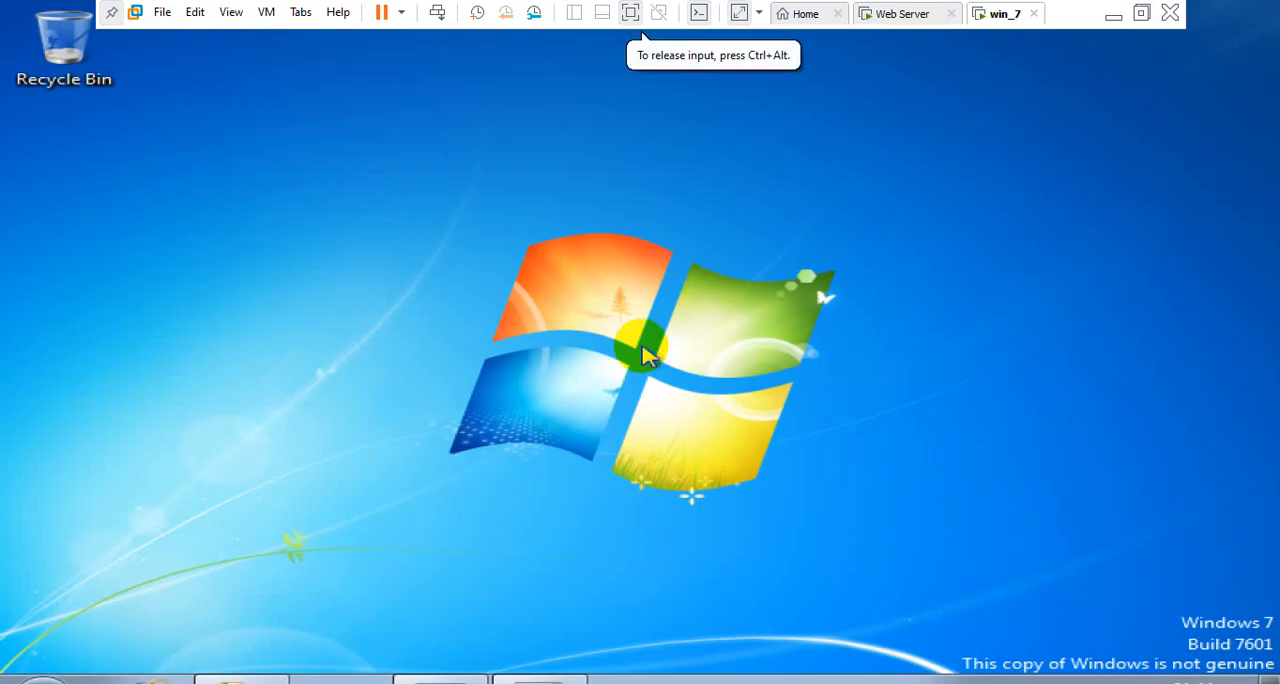
{"action": "key", "text": "super+r"}
{"action": "key", "text": "Return"}
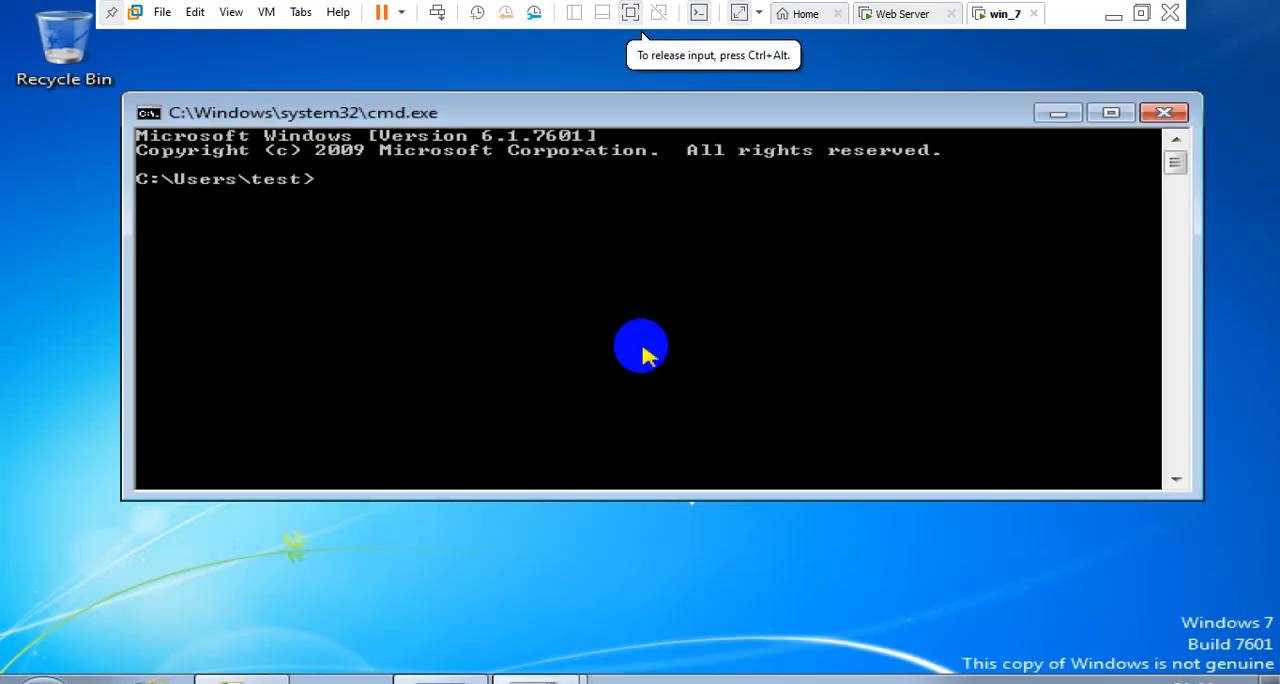
{"action": "type", "text": "nslookup"}
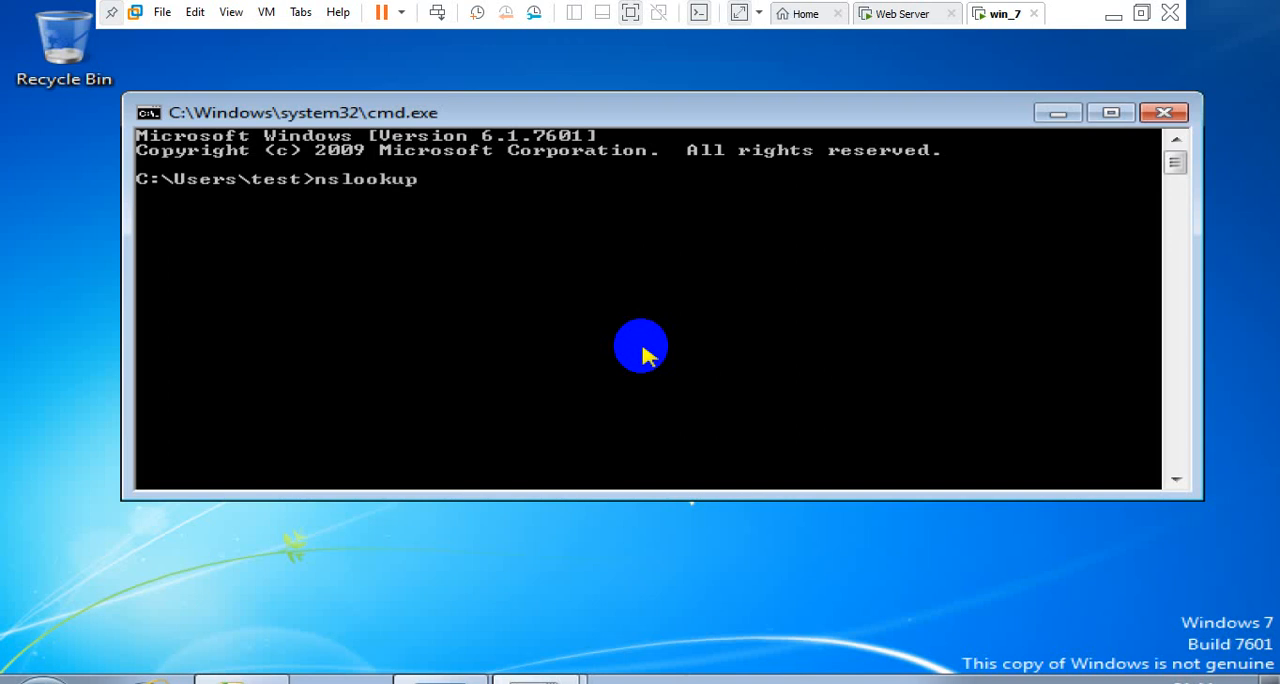
{"action": "key", "text": "Return"}
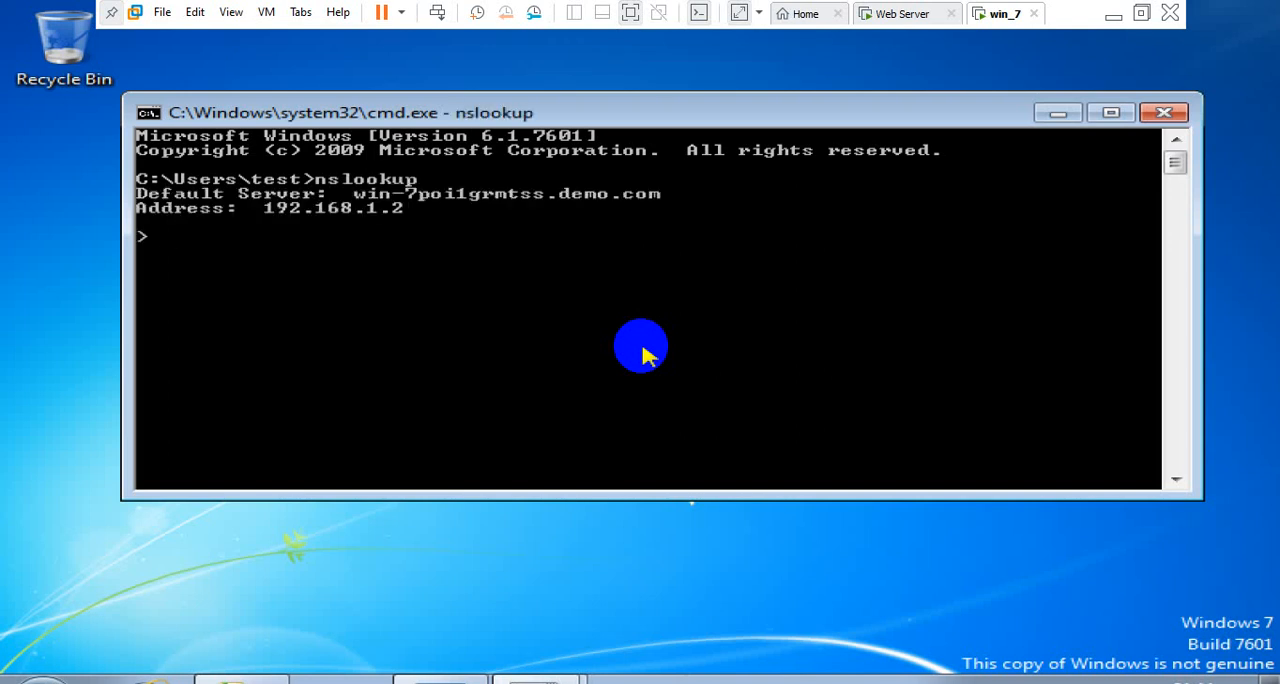
{"action": "type", "text": "www.test.com"}
{"action": "key", "text": "Return"}
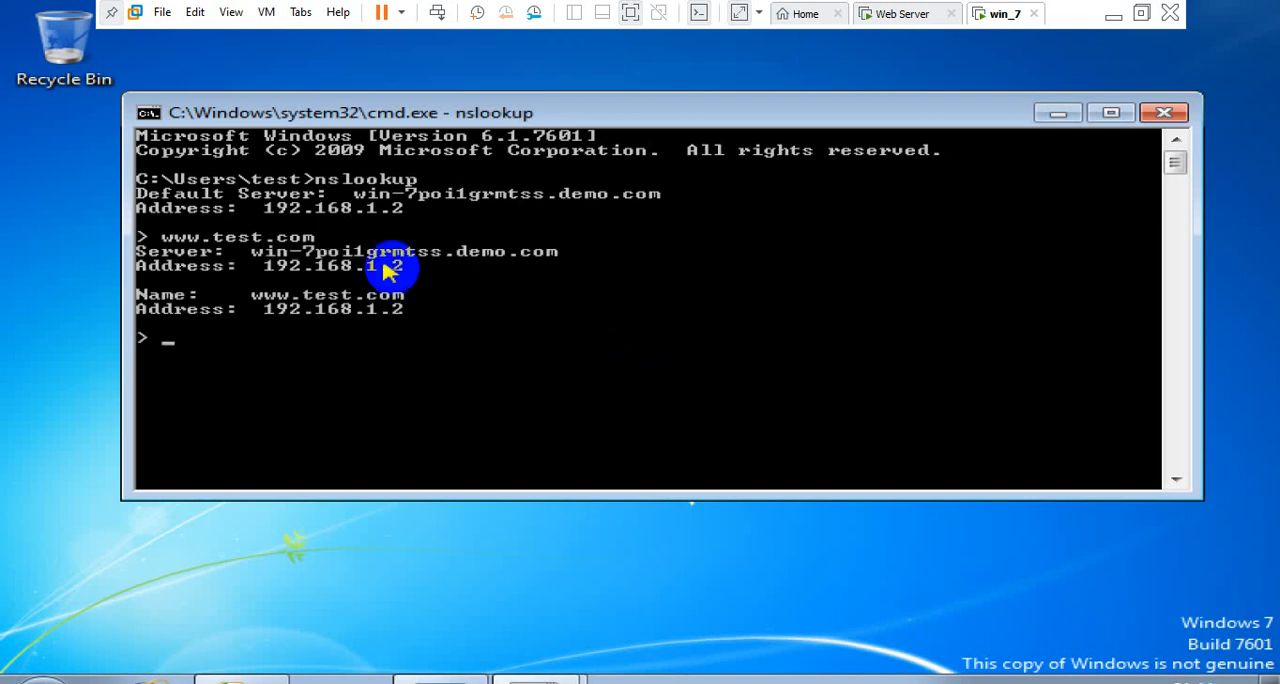
{"action": "left_click", "coordinate": [1163, 116]}
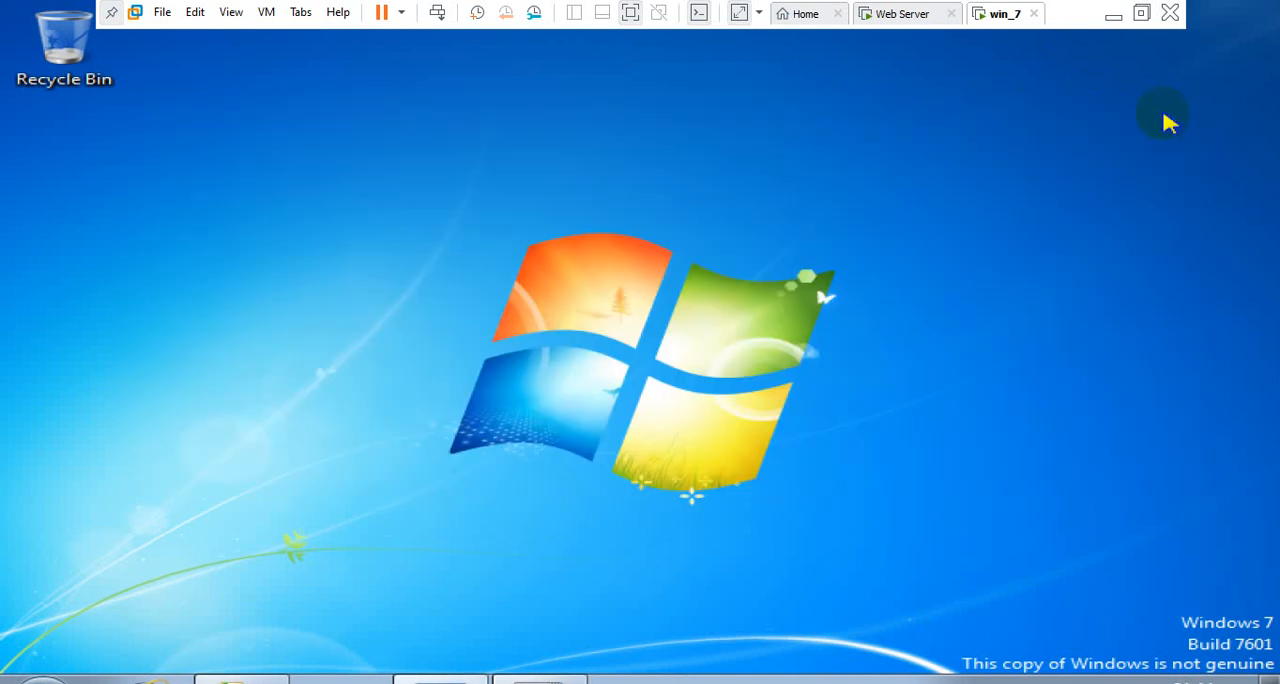
Switch to the Web Server virtual machine, refresh its desktop and bring up Local Disk (C:) in File Explorer
{"action": "left_click", "coordinate": [880, 24]}
{"action": "left_click", "coordinate": [475, 297]}
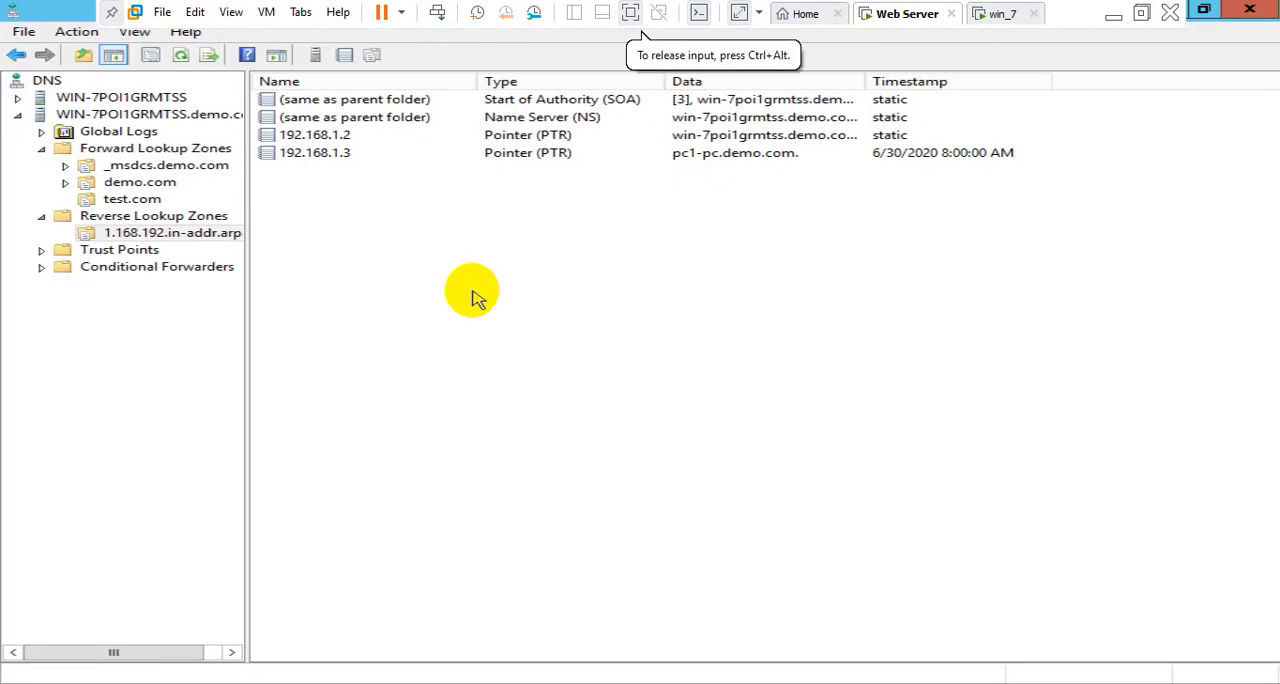
{"action": "key", "text": "super+d"}
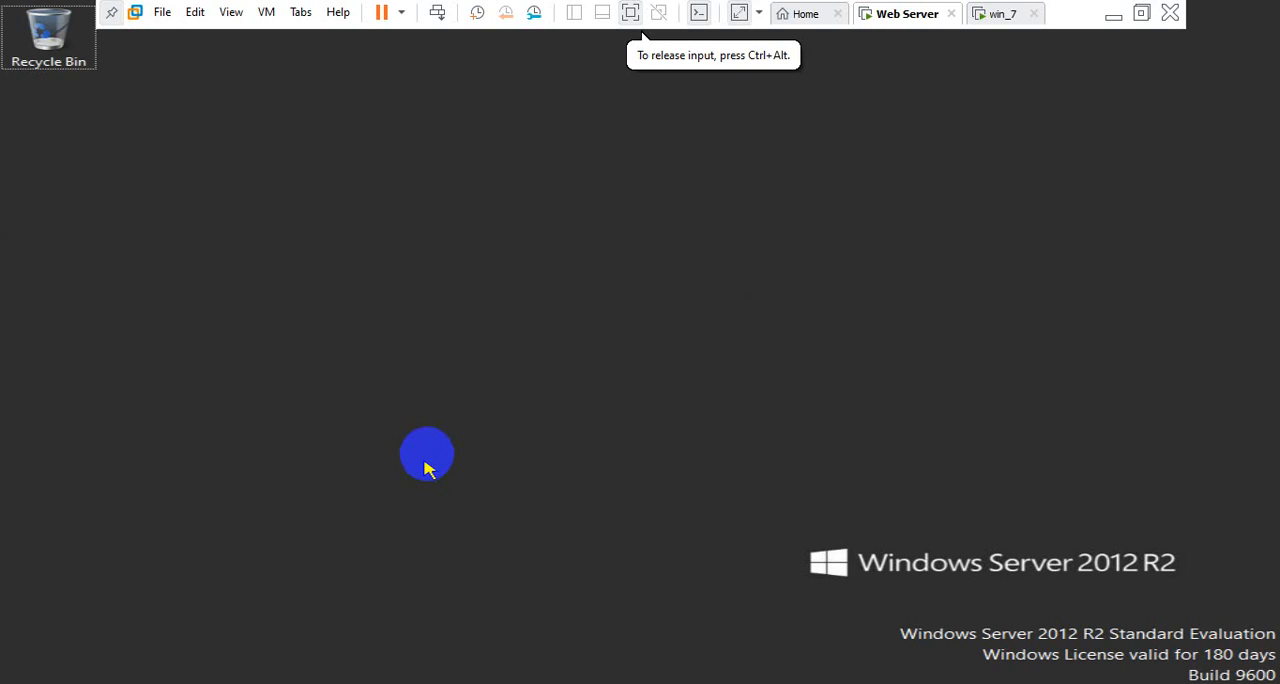
{"action": "right_click", "coordinate": [555, 268]}
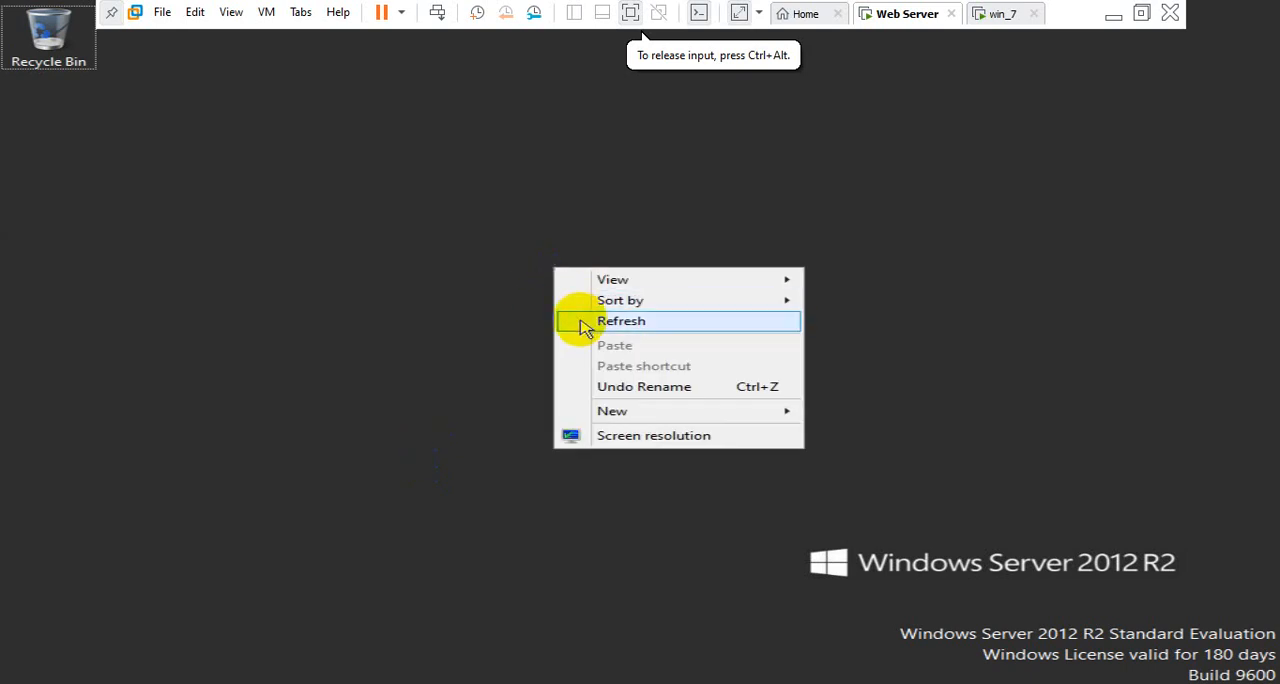
{"action": "left_click", "coordinate": [580, 321]}
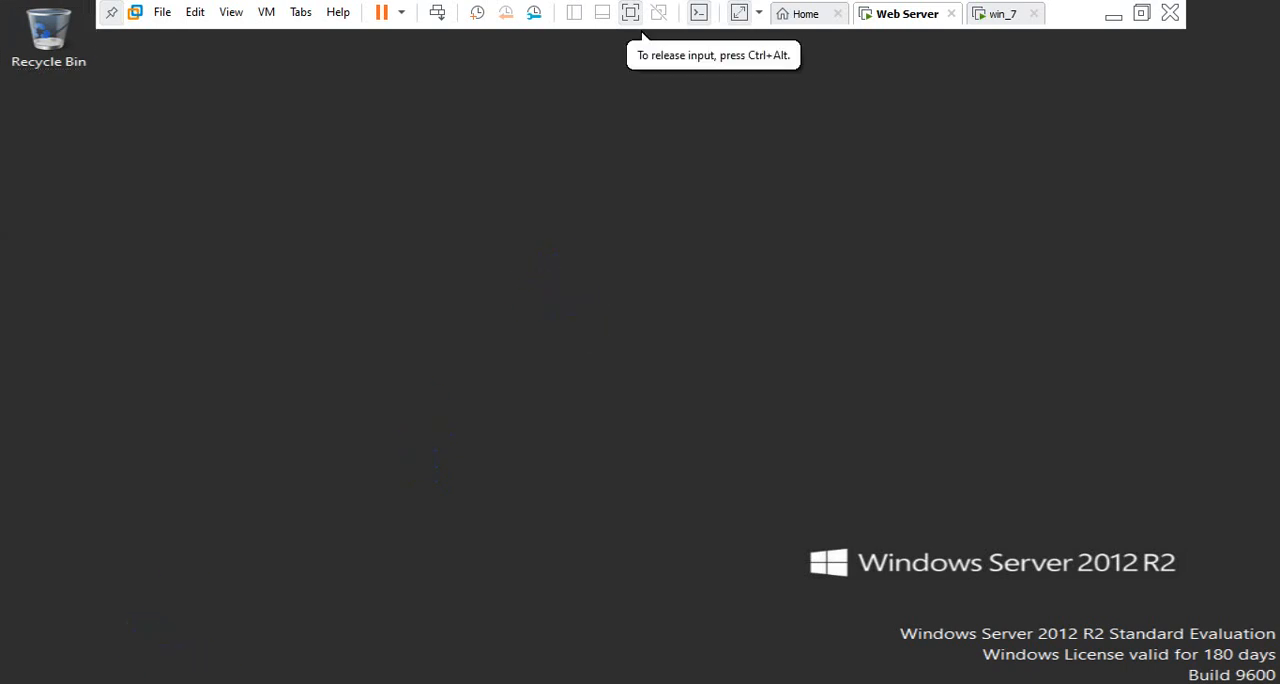
{"action": "left_click", "coordinate": [212, 682]}
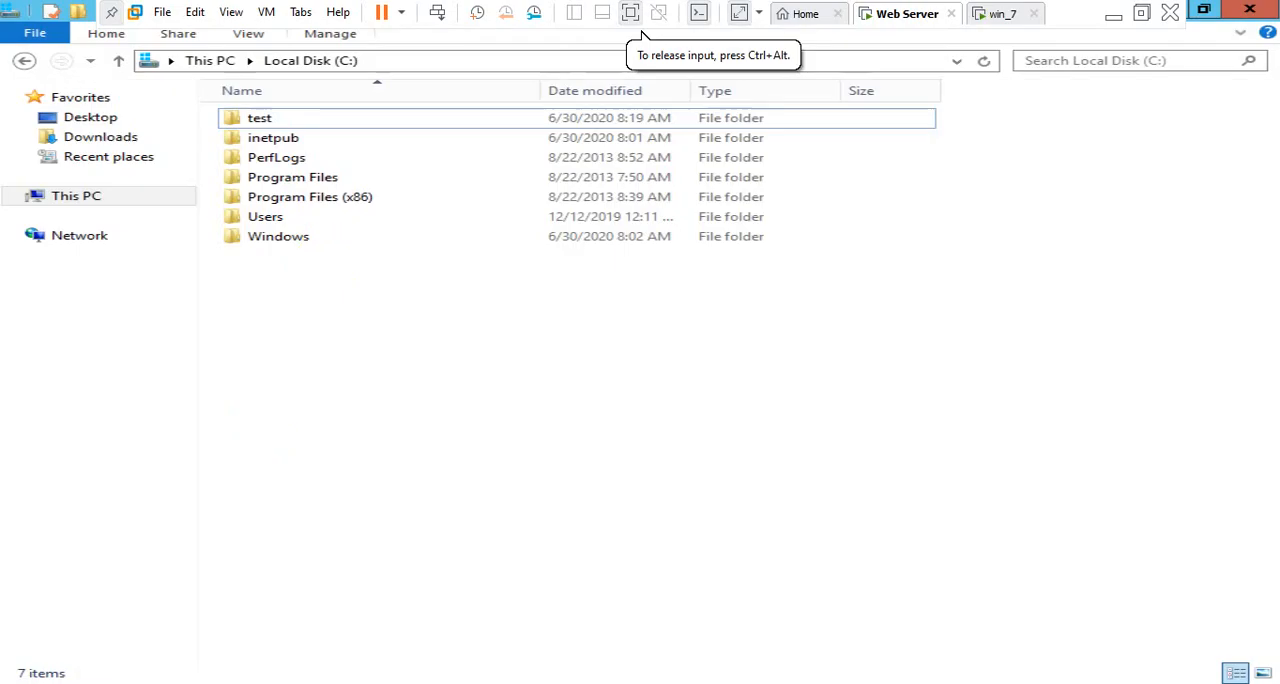
Open sharing with specific people for the test folder on C: and add Everyone to the list
{"action": "left_click", "coordinate": [259, 120]}
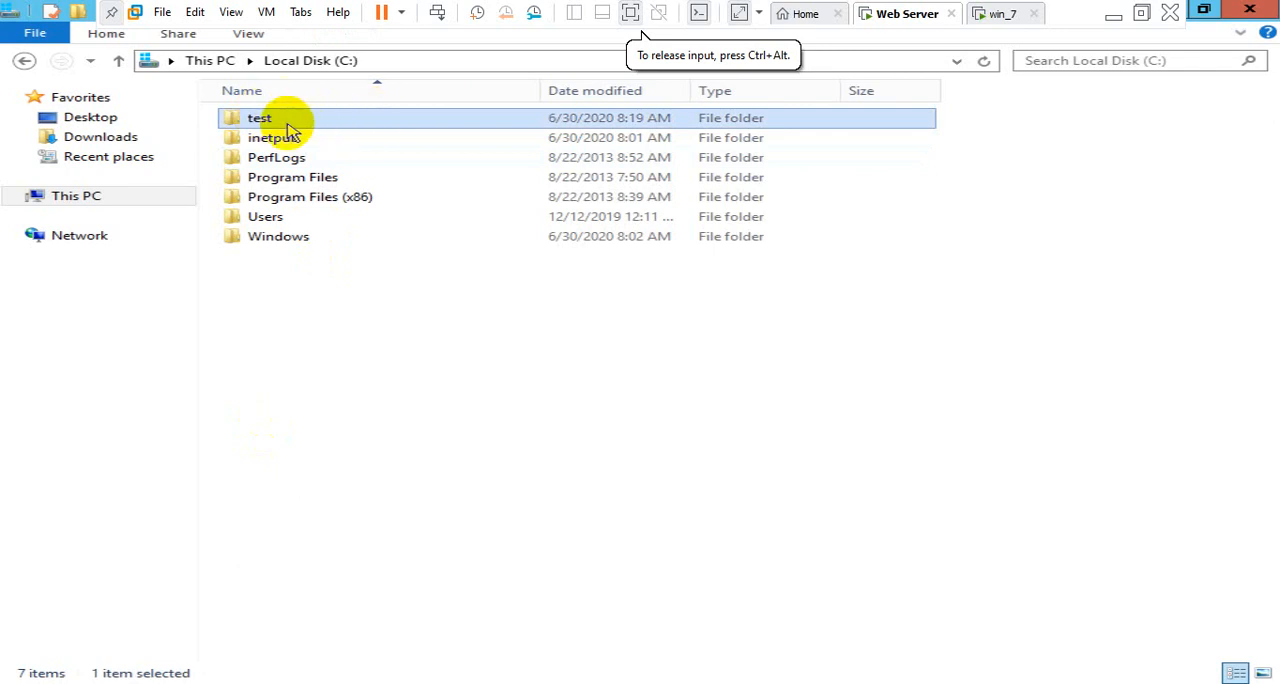
{"action": "right_click", "coordinate": [289, 130]}
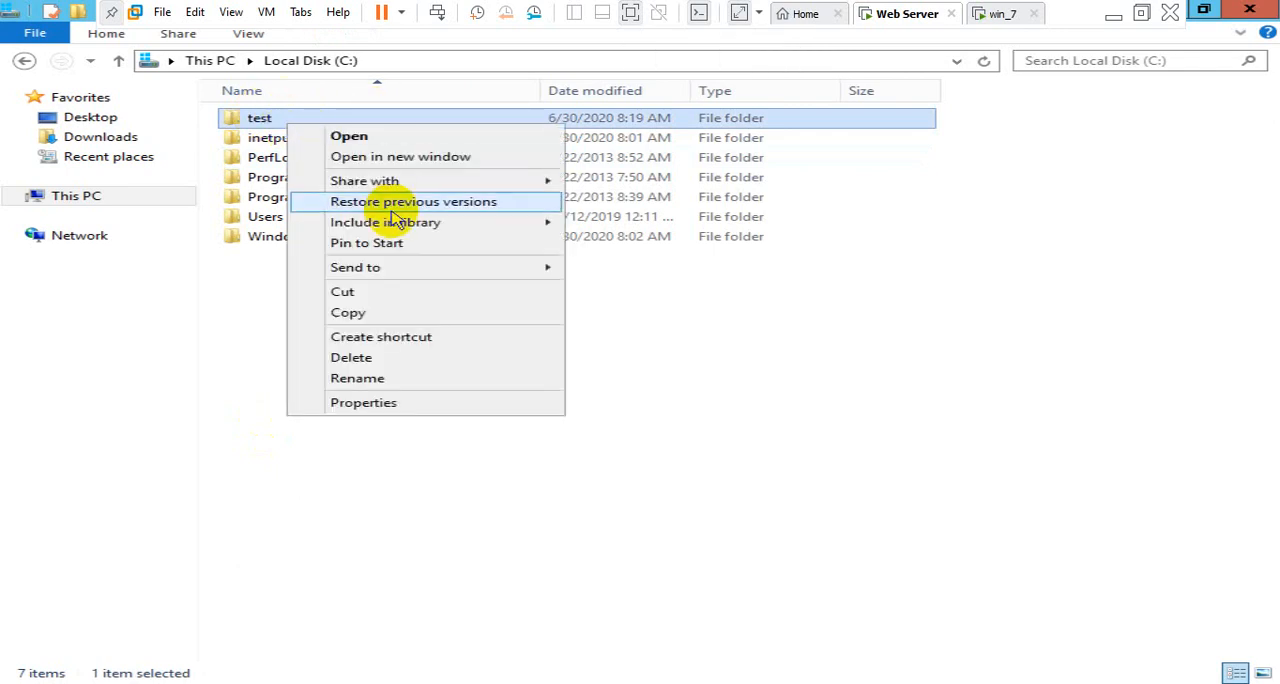
{"action": "mouse_move", "coordinate": [540, 185]}
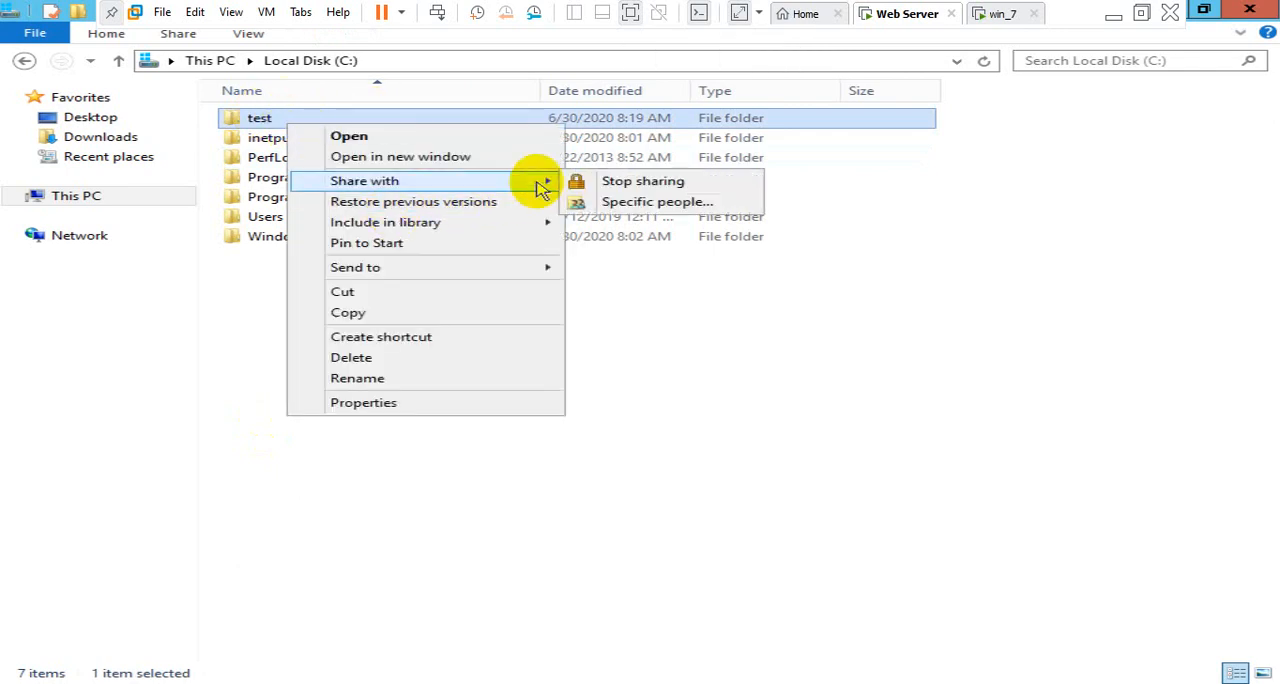
{"action": "left_click", "coordinate": [620, 205]}
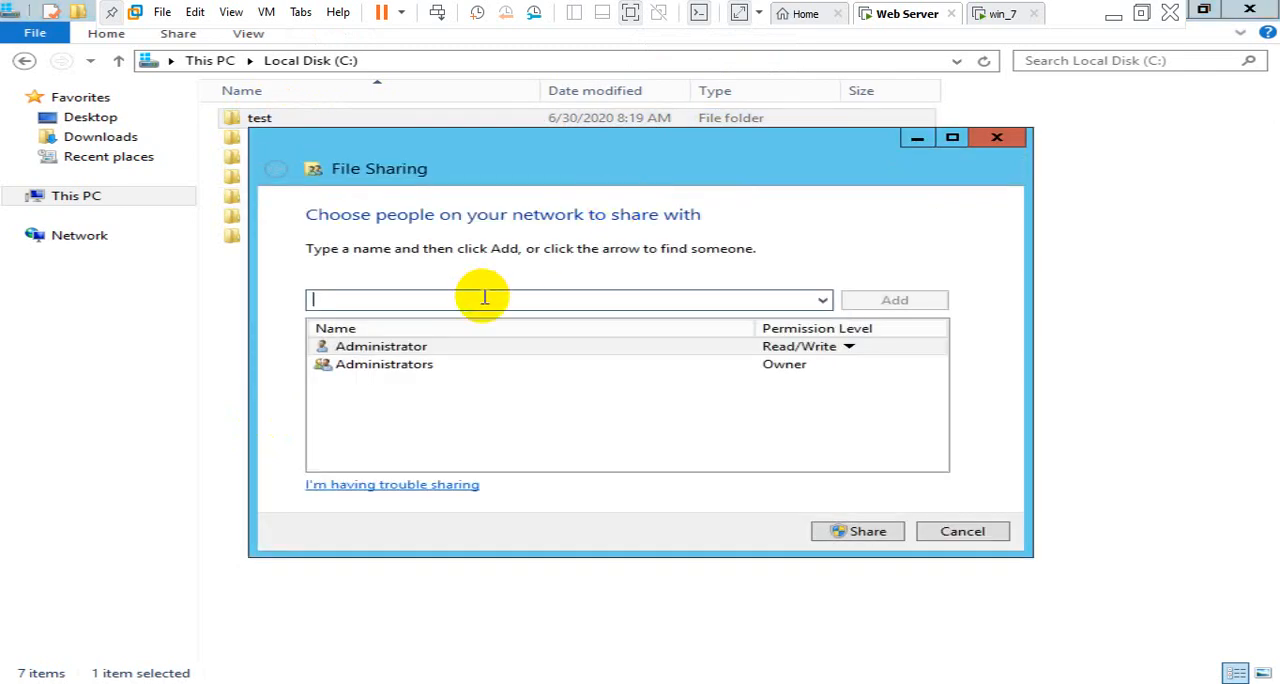
{"action": "type", "text": "ever"}
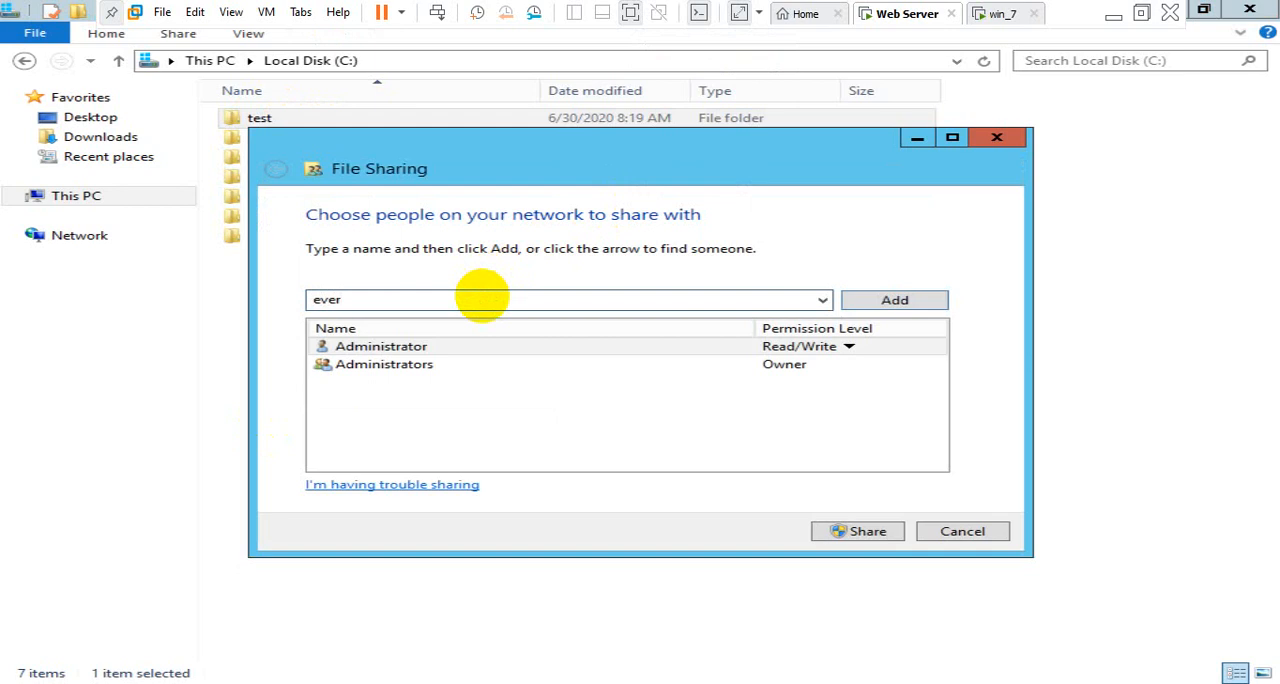
{"action": "type", "text": "yone"}
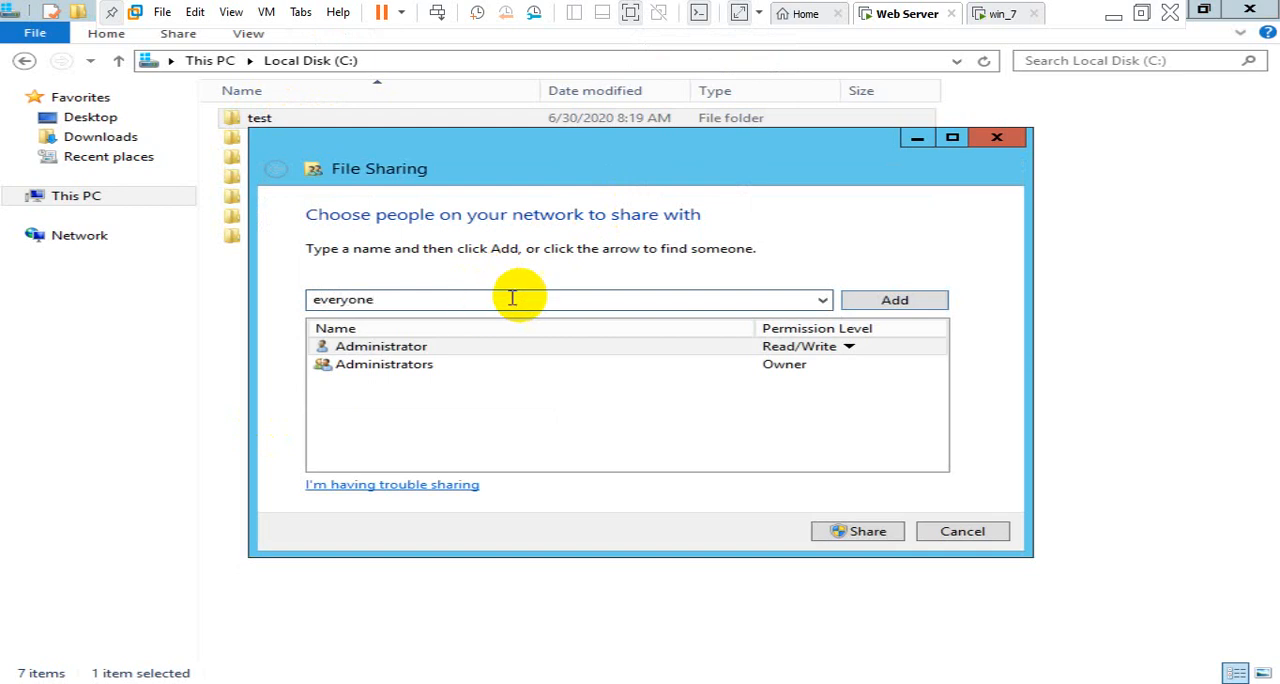
{"action": "left_click", "coordinate": [923, 305]}
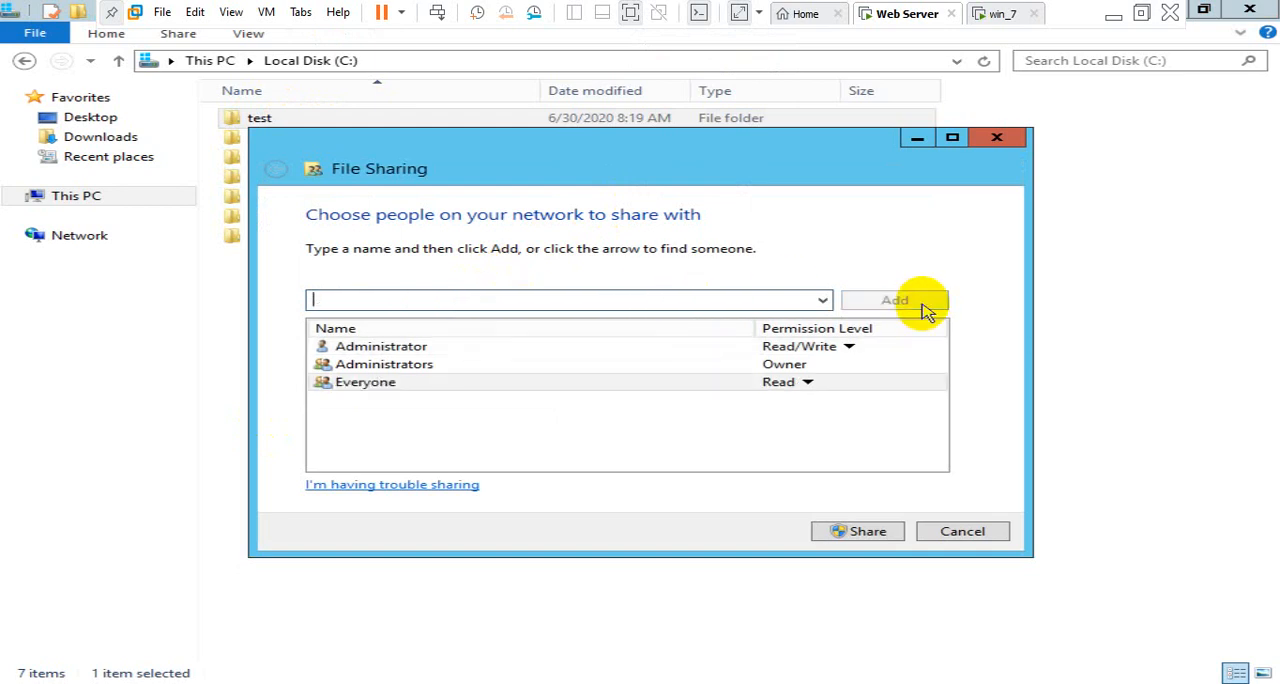
Give Everyone the Read/Write permission level, share the test folder and finish the File Sharing dialog
{"action": "left_click", "coordinate": [808, 382]}
{"action": "left_click", "coordinate": [858, 406]}
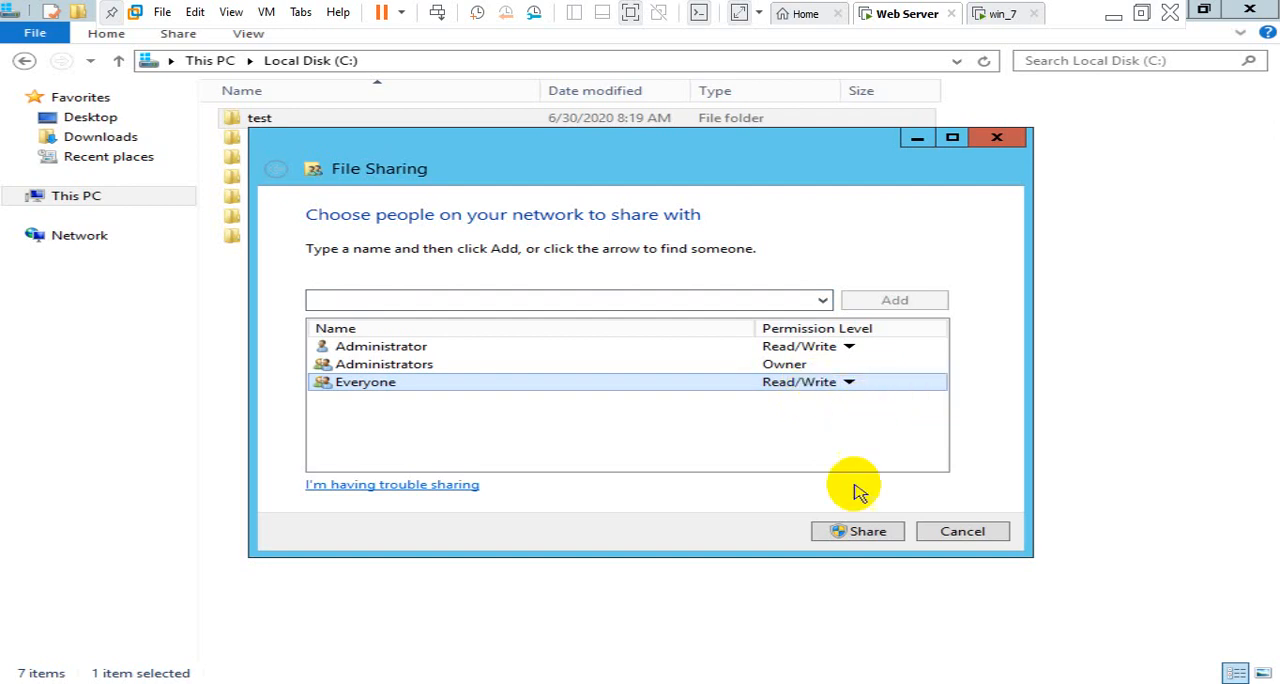
{"action": "left_click", "coordinate": [857, 531]}
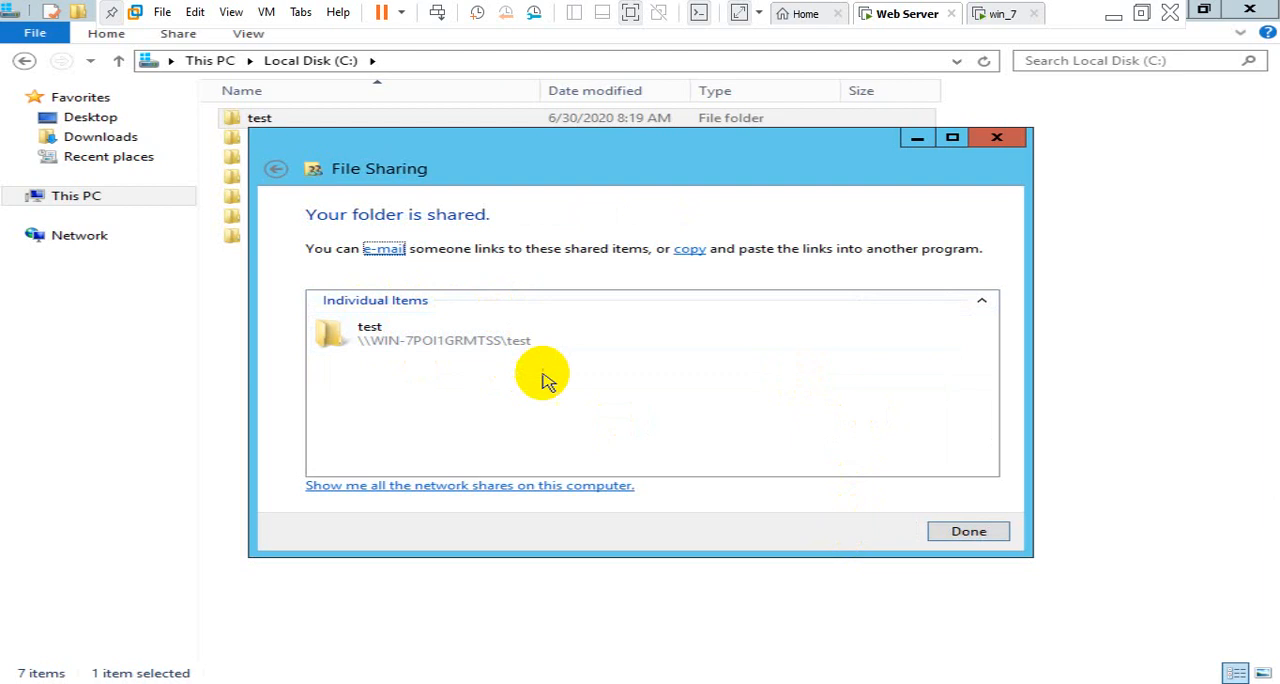
{"action": "left_click", "coordinate": [522, 382]}
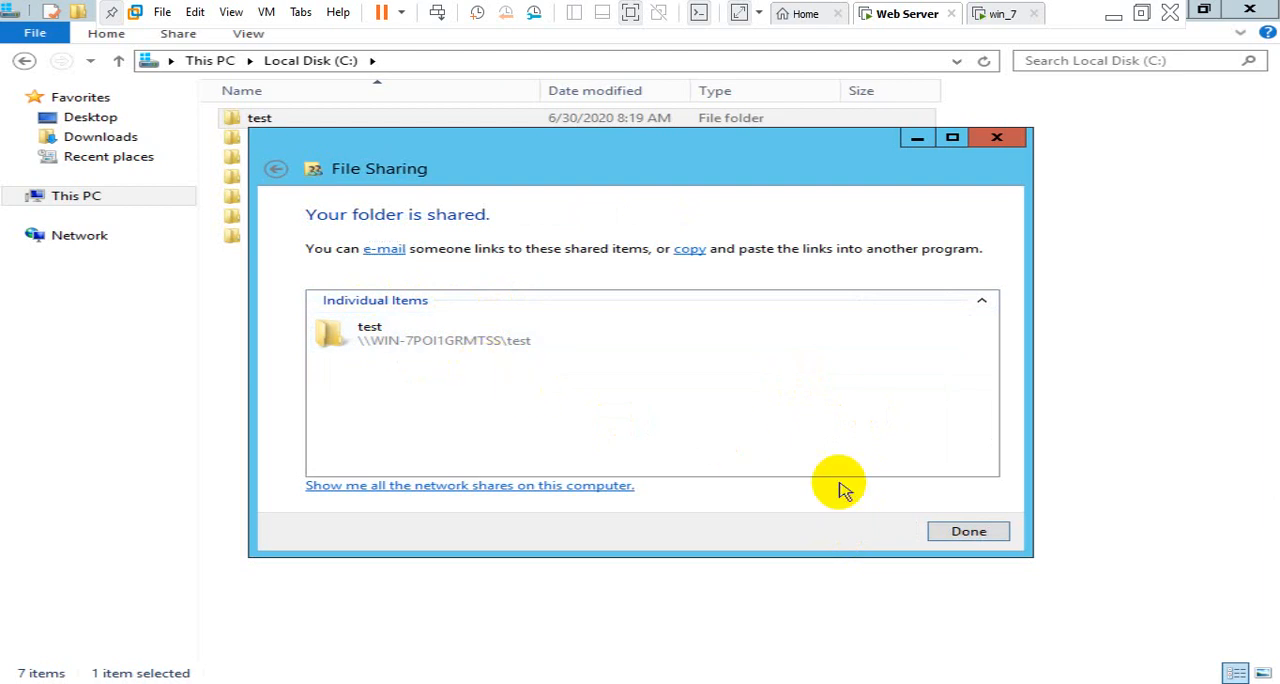
{"action": "left_click", "coordinate": [975, 535]}
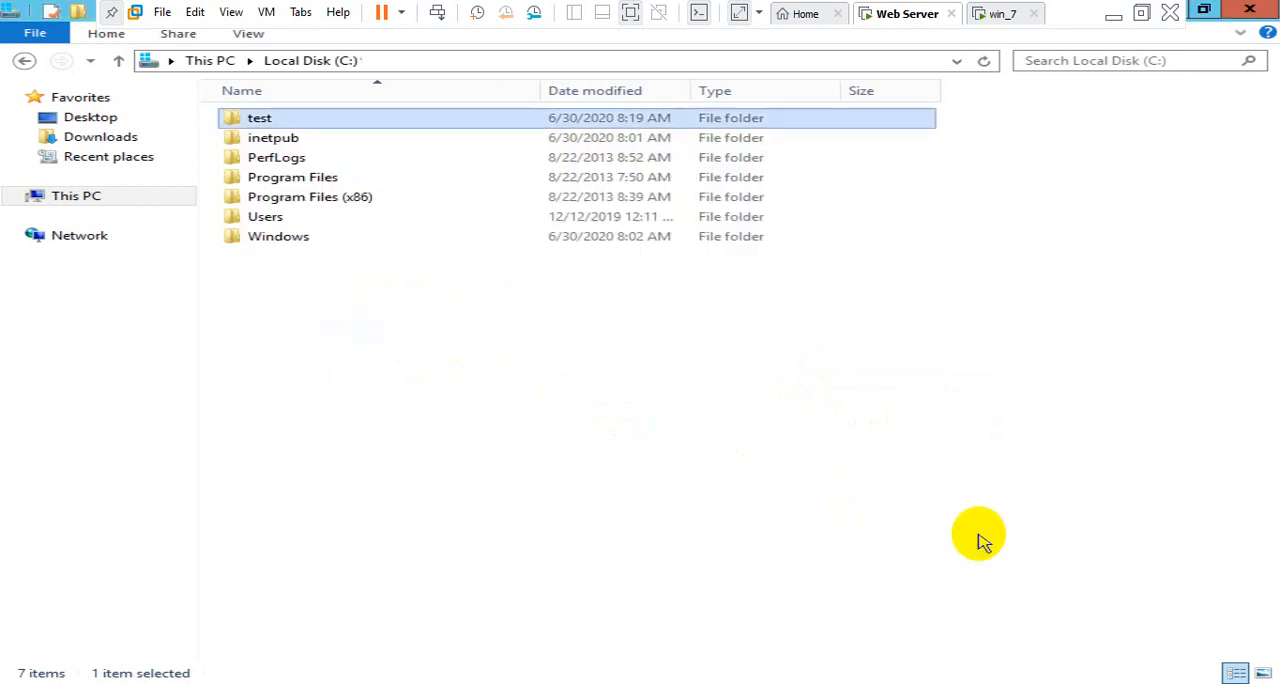
{"action": "left_click", "coordinate": [585, 448]}
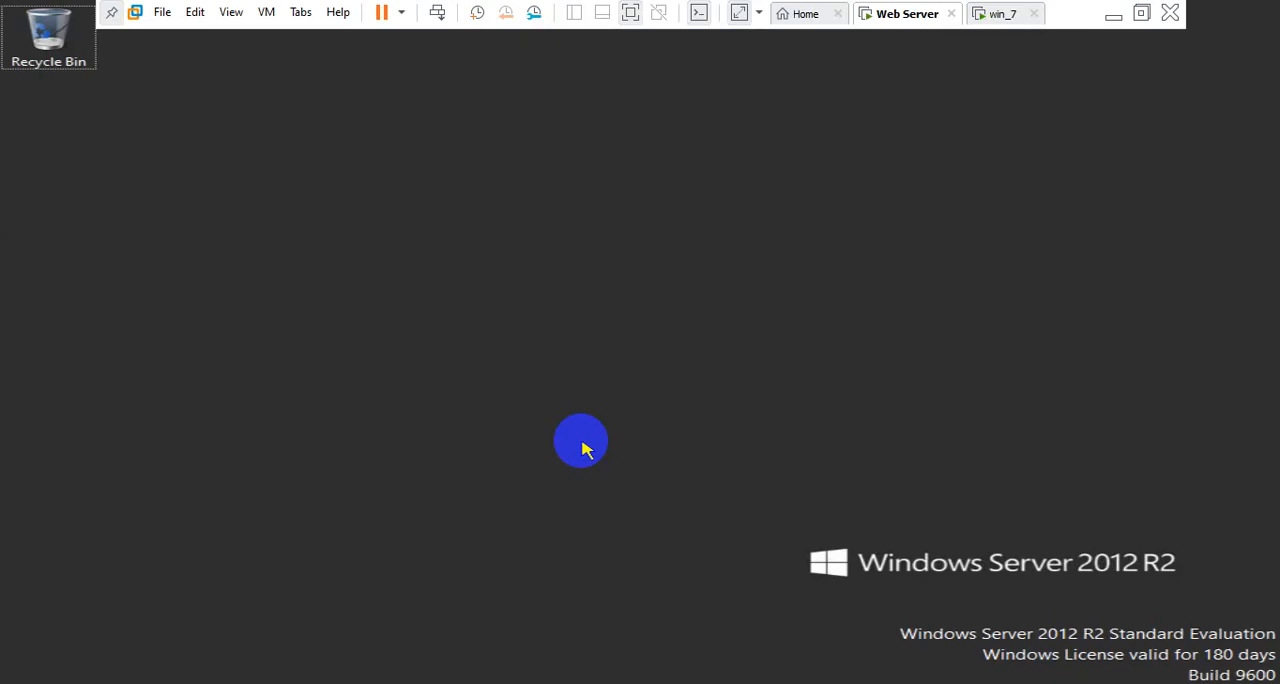
Switch to the win_7 virtual machine, refresh its desktop and open Internet Explorer
{"action": "left_click", "coordinate": [995, 13]}
{"action": "left_click", "coordinate": [590, 240]}
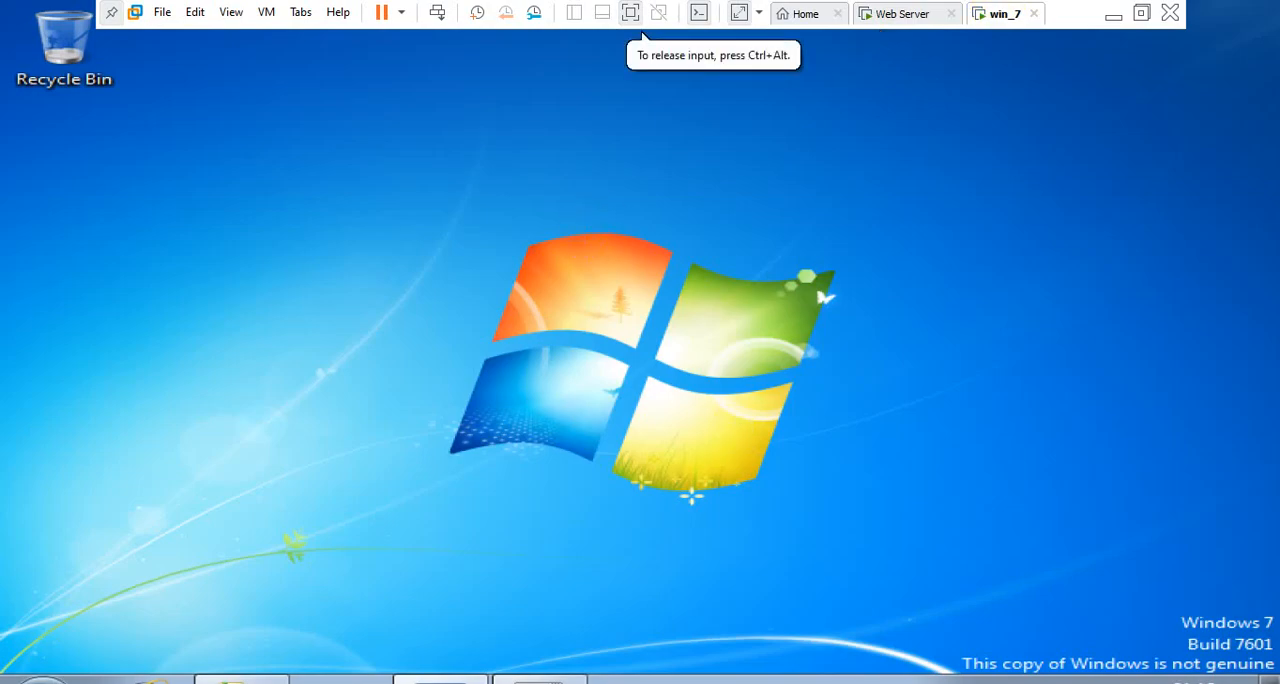
{"action": "key", "text": "ctrl+alt"}
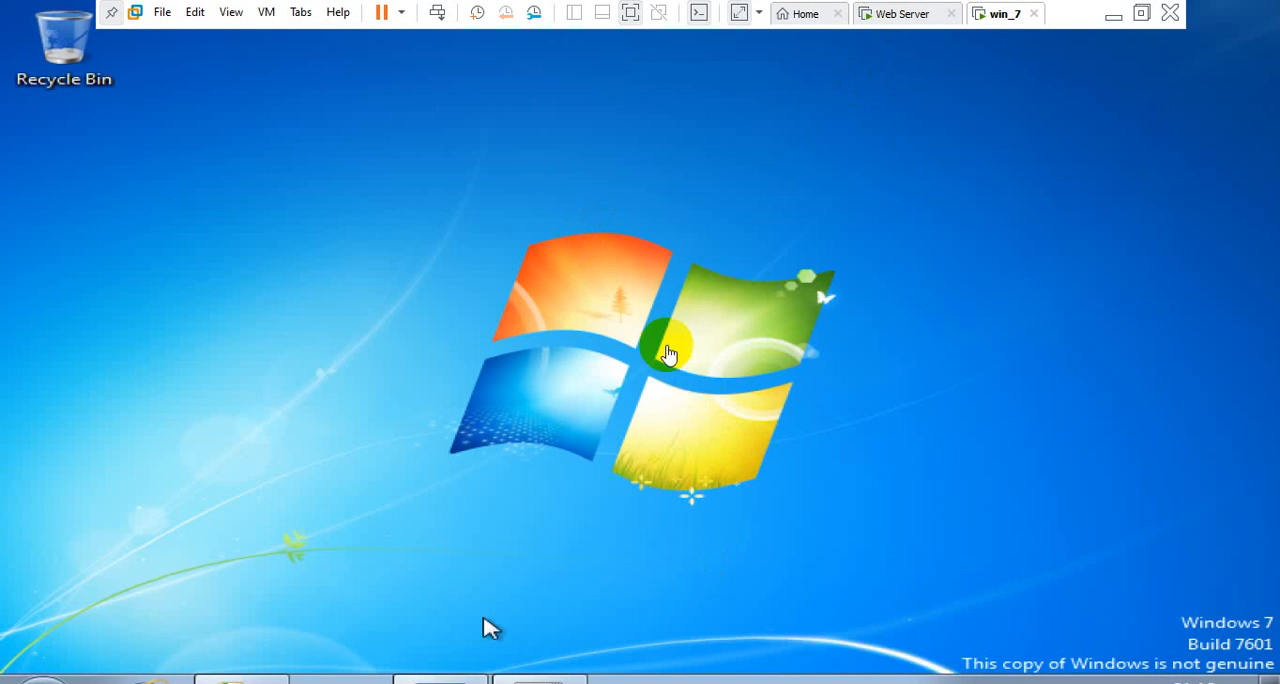
{"action": "right_click", "coordinate": [724, 293]}
{"action": "left_click", "coordinate": [772, 356]}
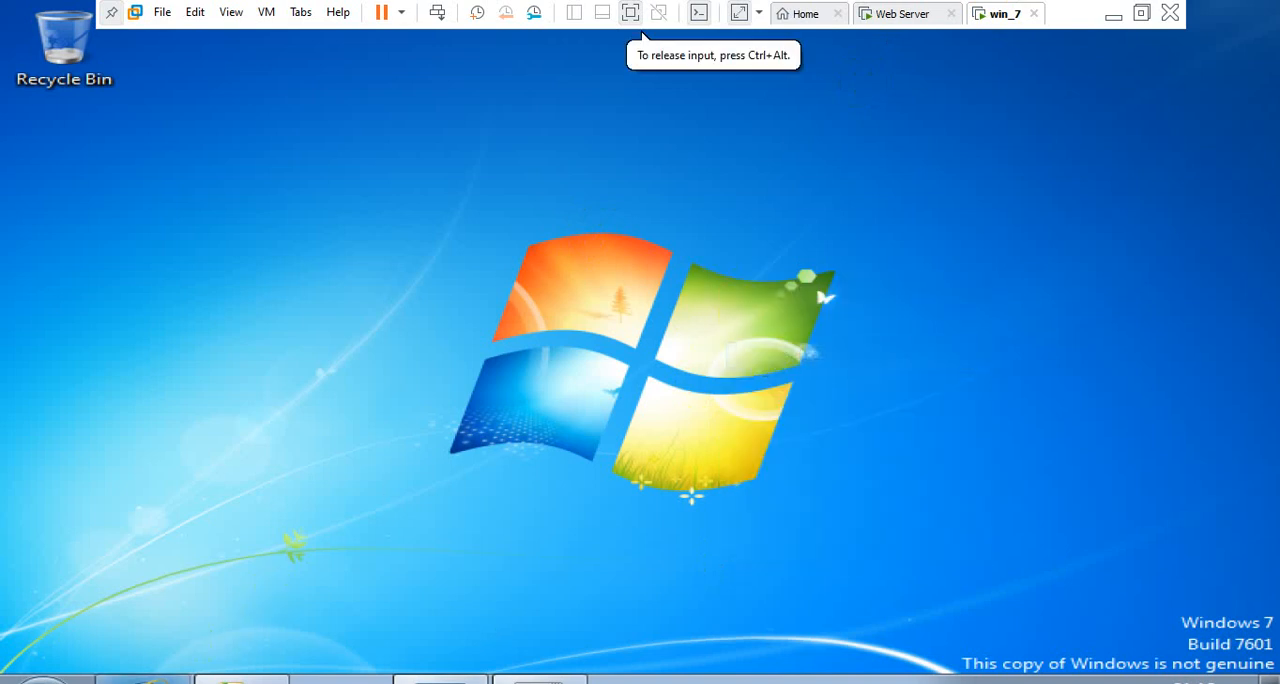
{"action": "left_click", "coordinate": [143, 680]}
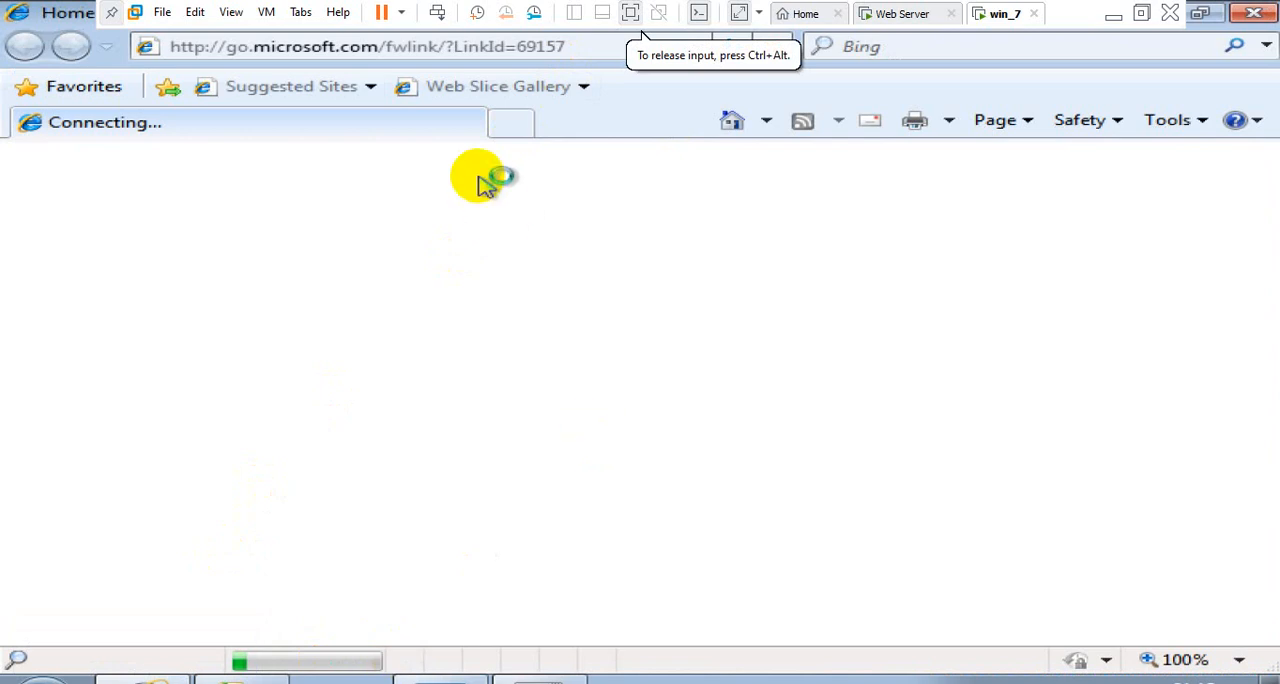
{"action": "left_click", "coordinate": [460, 46]}
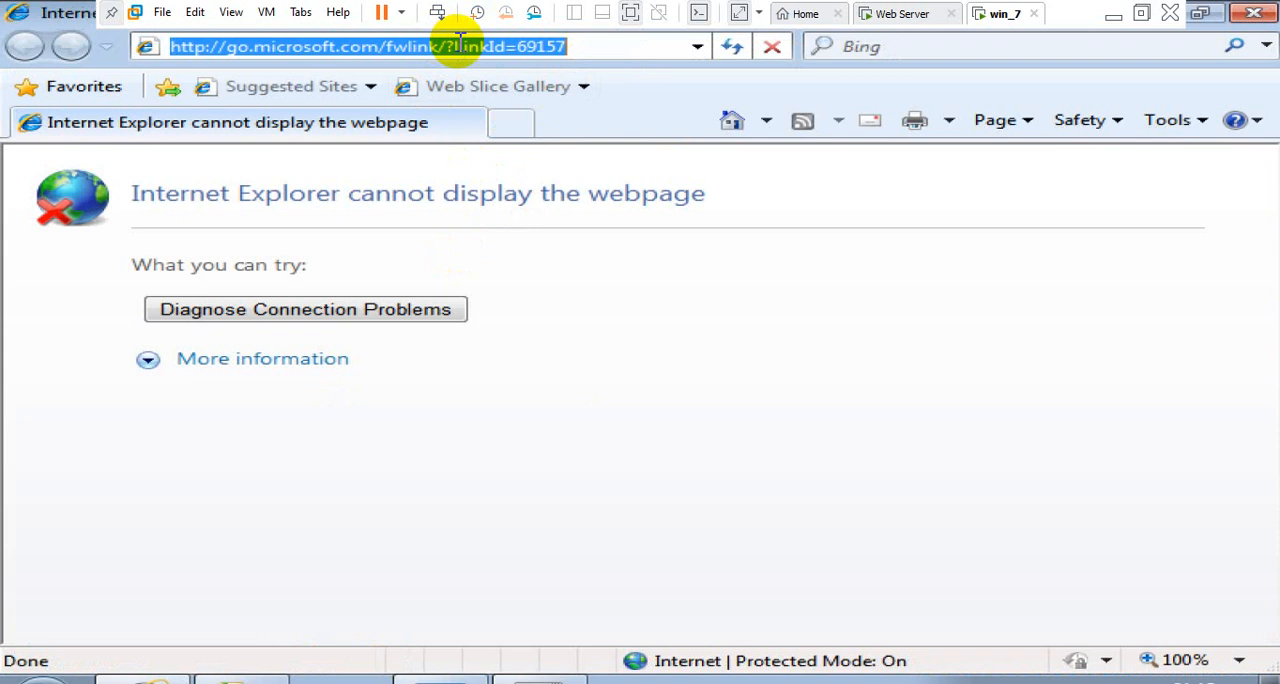
{"action": "type", "text": "www."}
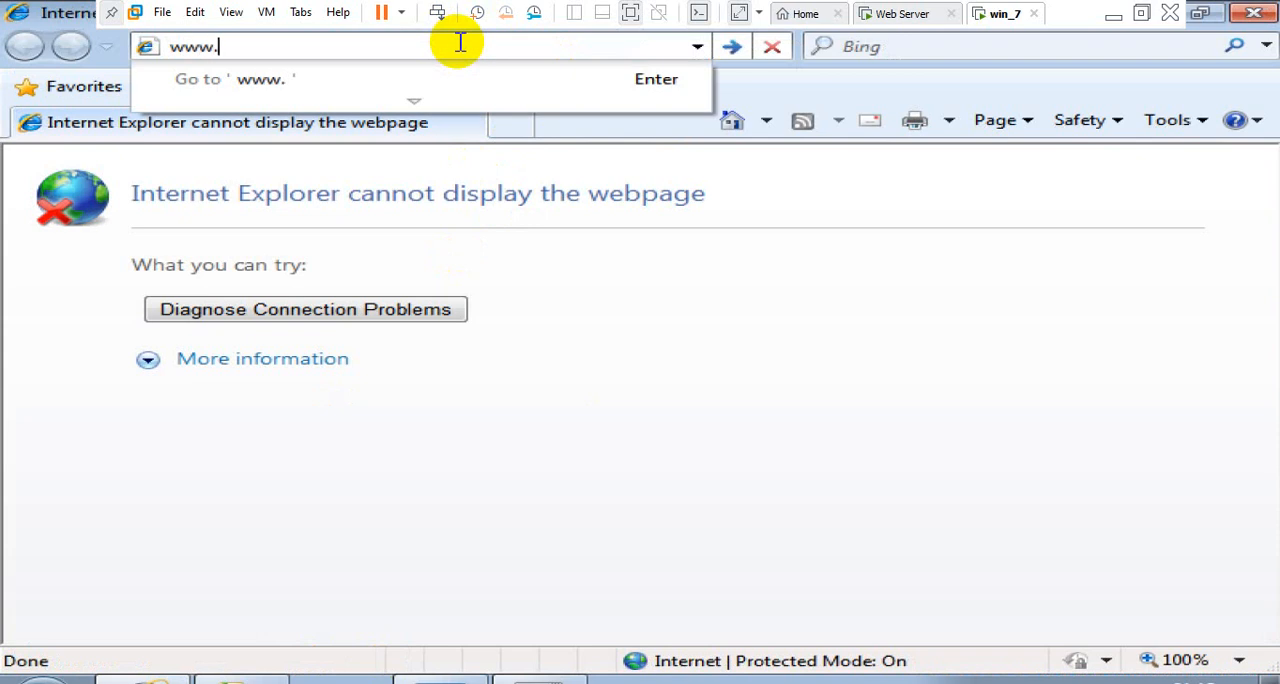
{"action": "type", "text": "test.c"}
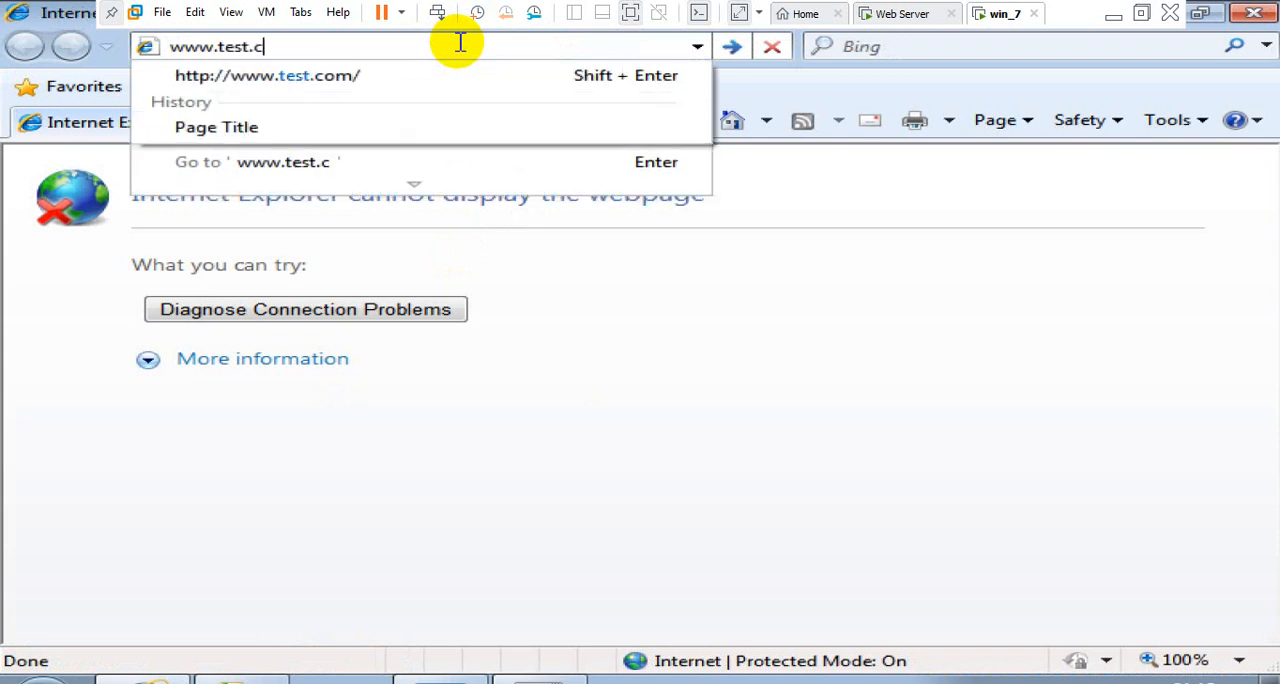
{"action": "type", "text": "om"}
{"action": "key", "text": "Return"}
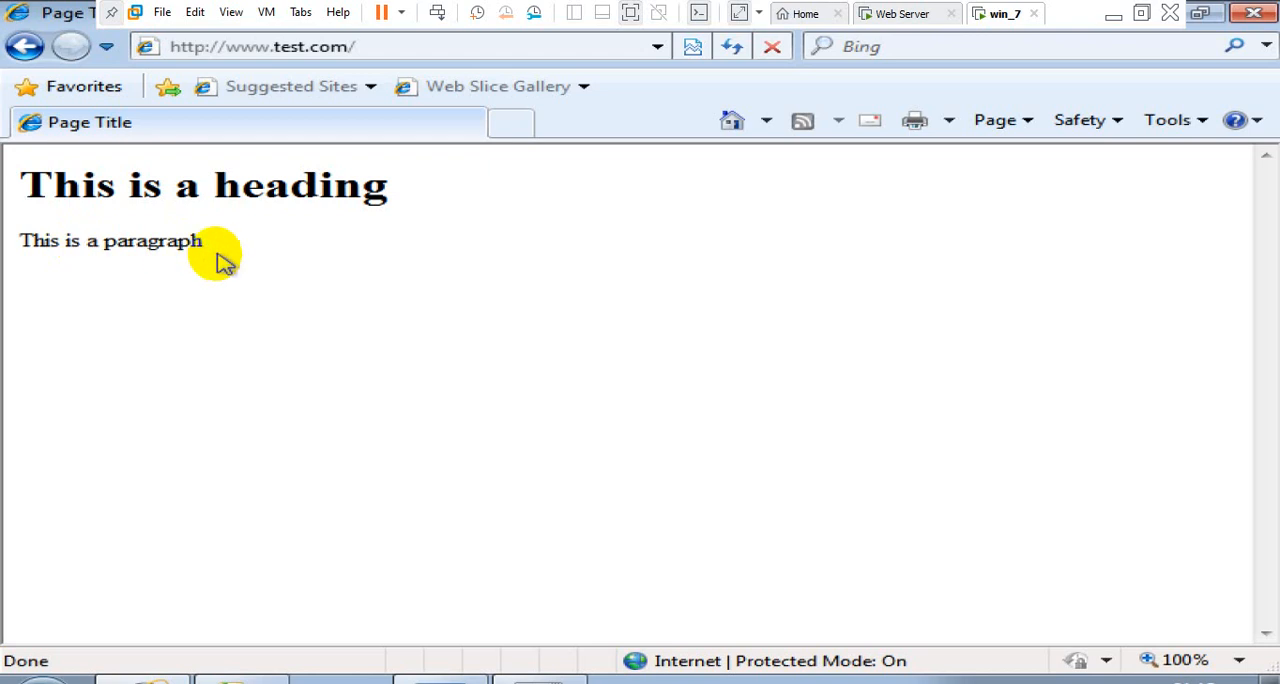
{"action": "left_click_drag", "start_coordinate": [224, 260], "coordinate": [10, 182]}
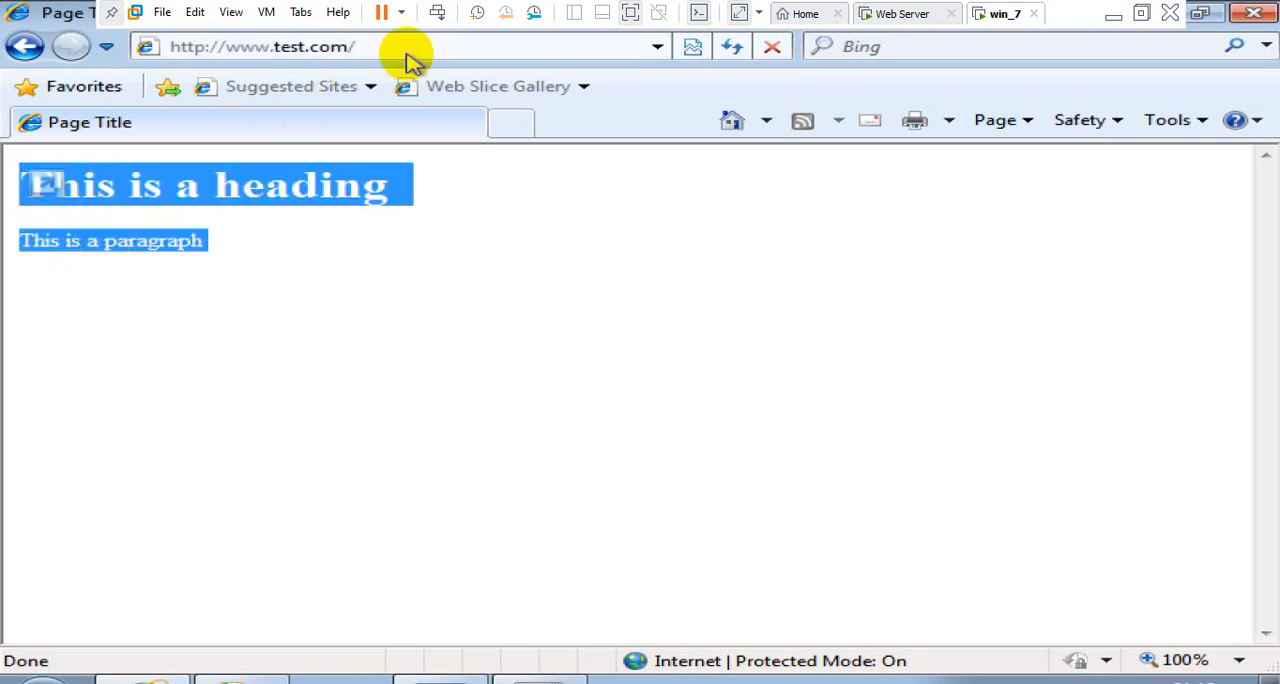
{"action": "left_click", "coordinate": [406, 228]}
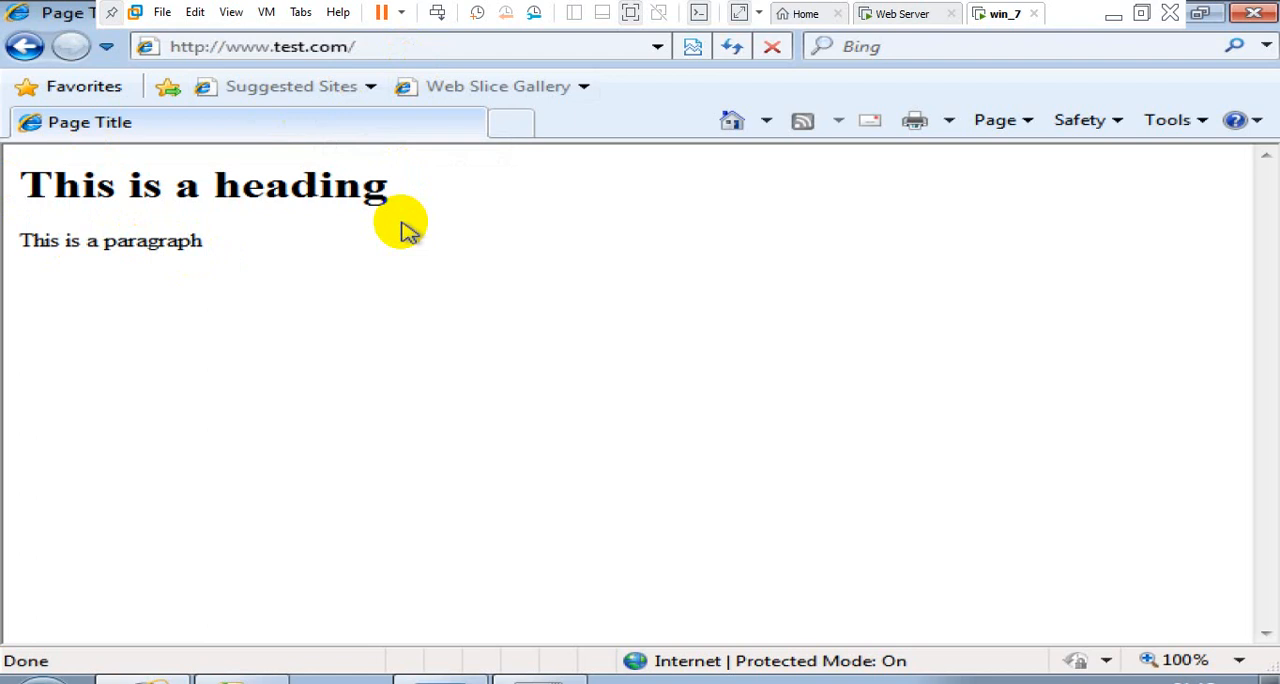
{"action": "left_click", "coordinate": [893, 13]}
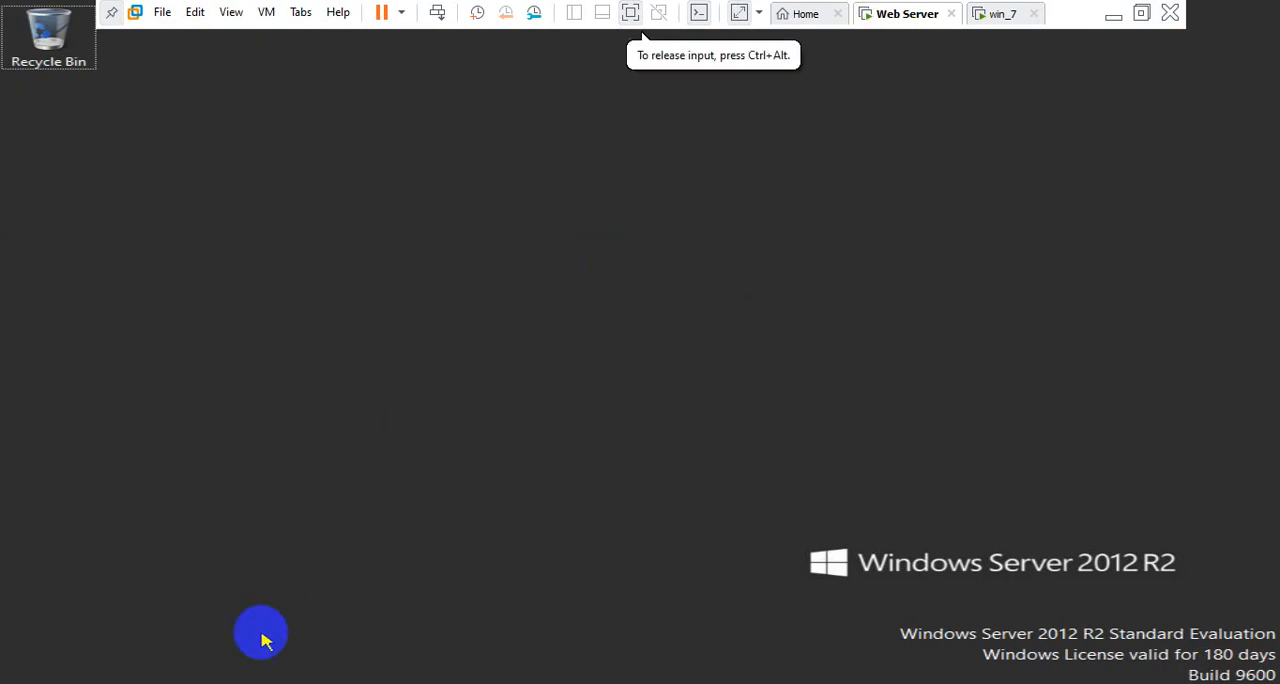
{"action": "left_click", "coordinate": [355, 682]}
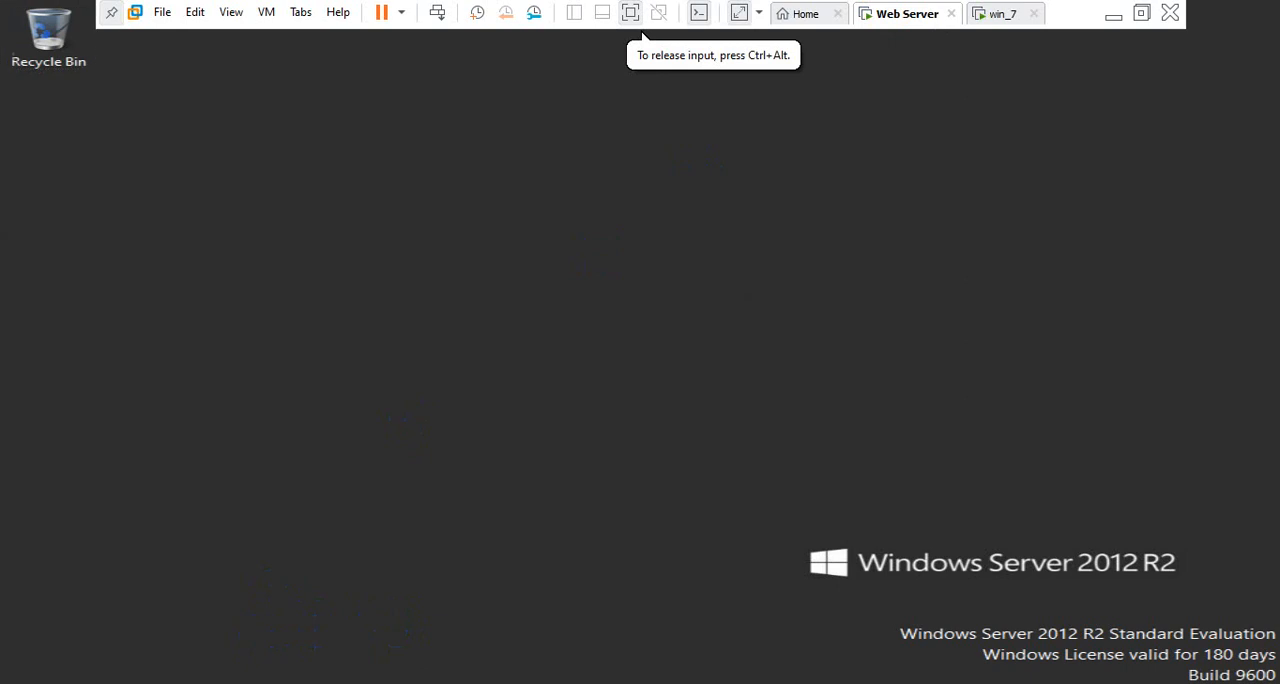
{"action": "left_click", "coordinate": [463, 38]}
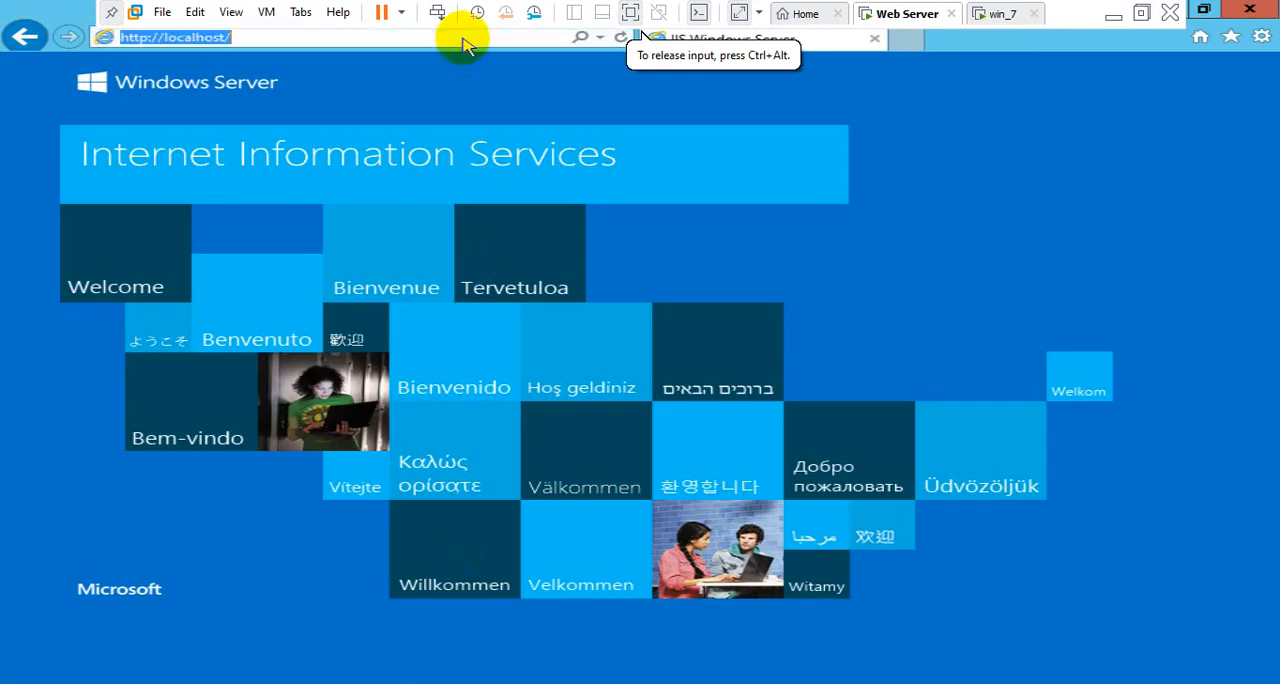
{"action": "type", "text": "www.test"}
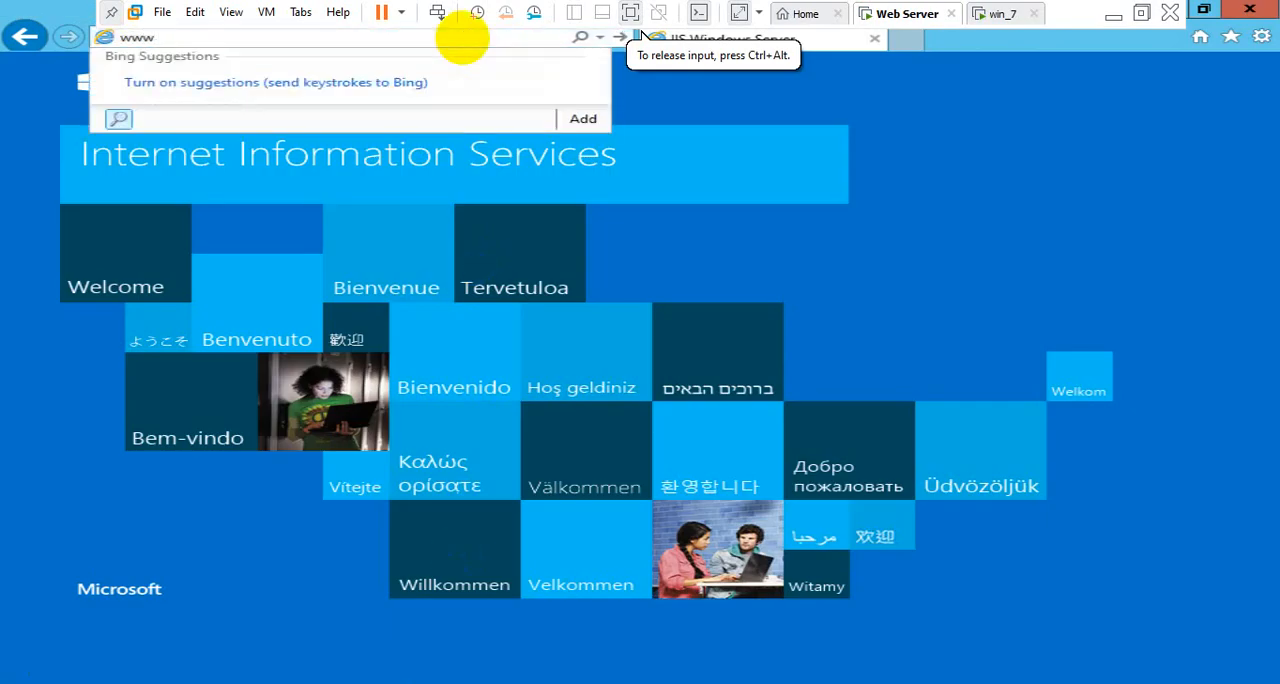
{"action": "type", "text": ".com"}
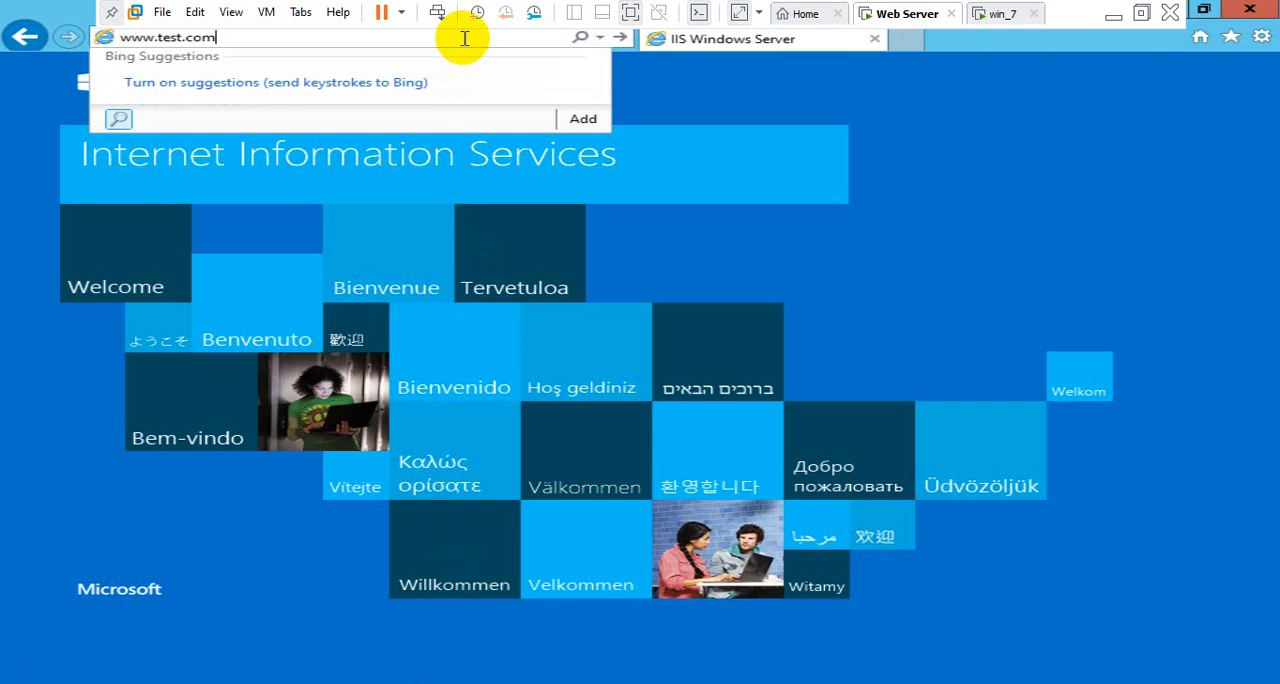
{"action": "key", "text": "Return"}
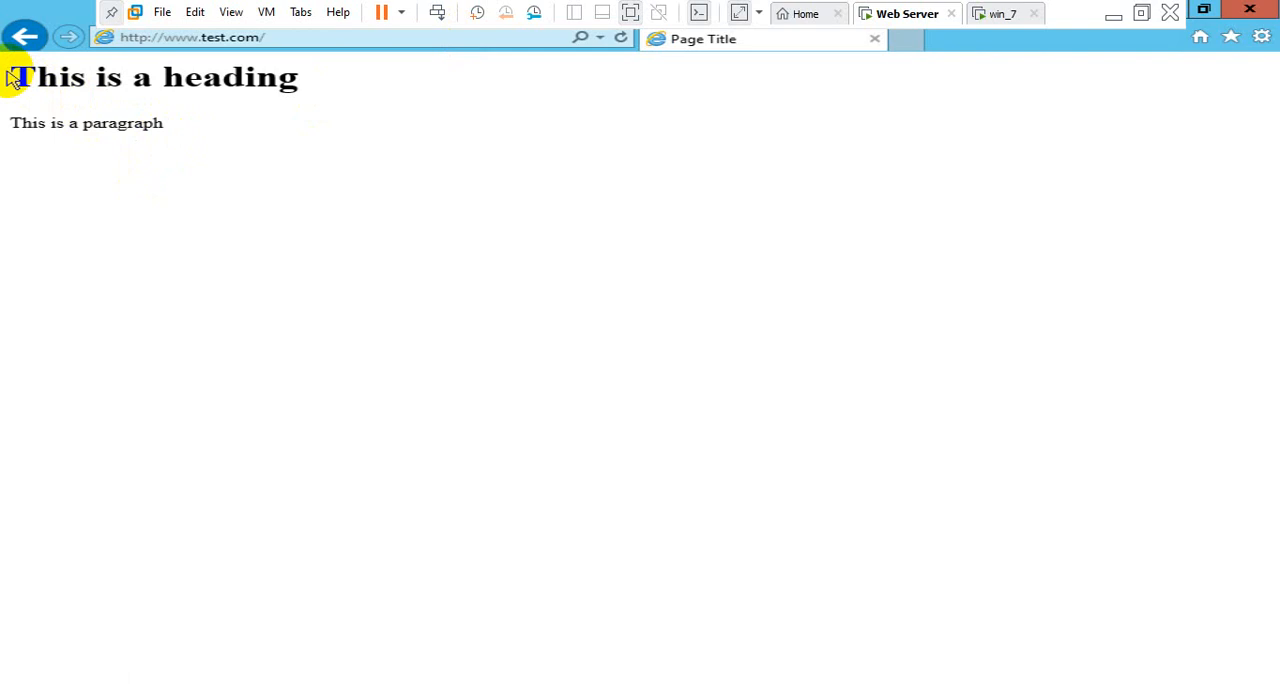
{"action": "left_click_drag", "start_coordinate": [12, 78], "coordinate": [171, 120]}
{"action": "left_click", "coordinate": [196, 139]}
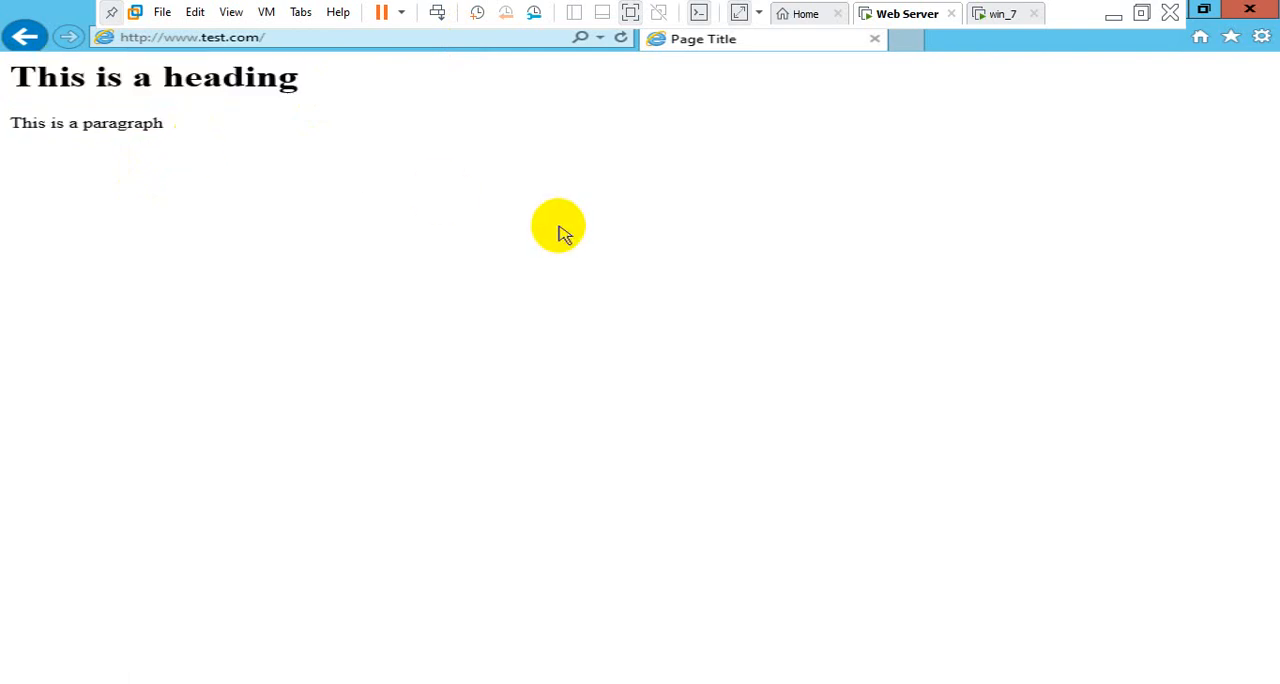
Show the Windows Server desktop on the Web Server virtual machine and refresh it
{"action": "key", "text": "super+d"}
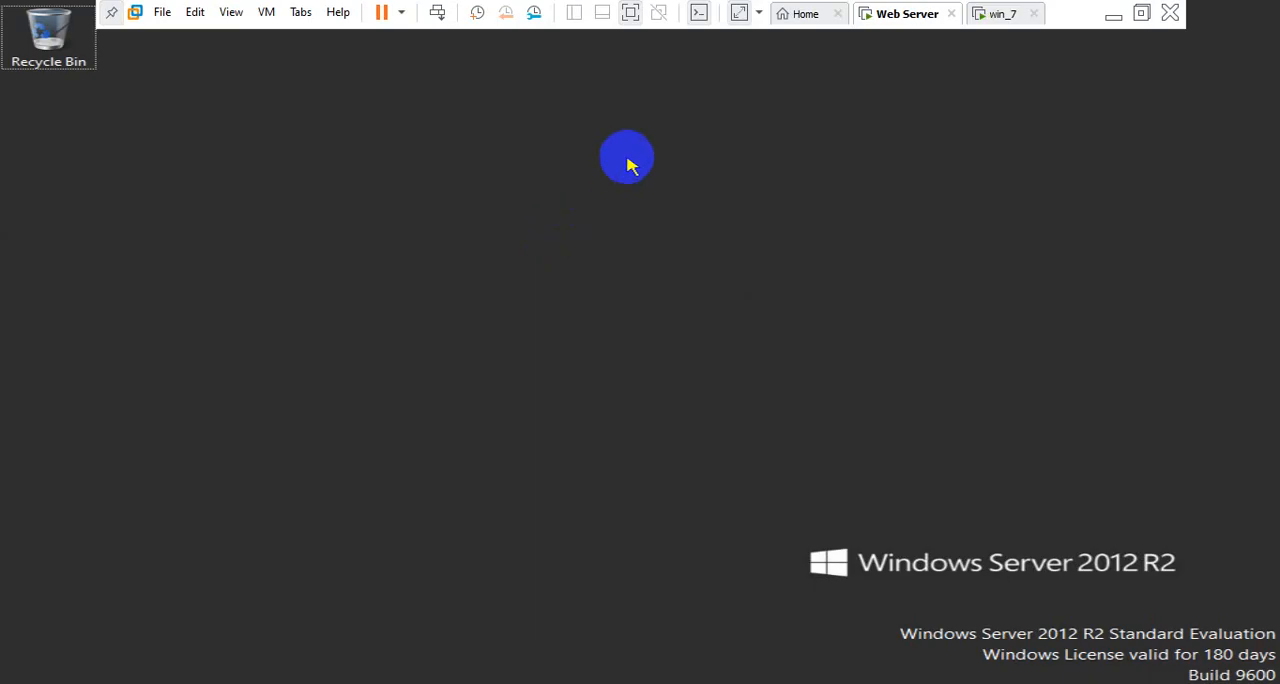
{"action": "right_click", "coordinate": [627, 158]}
{"action": "left_click", "coordinate": [663, 210]}
{"action": "right_click", "coordinate": [659, 212]}
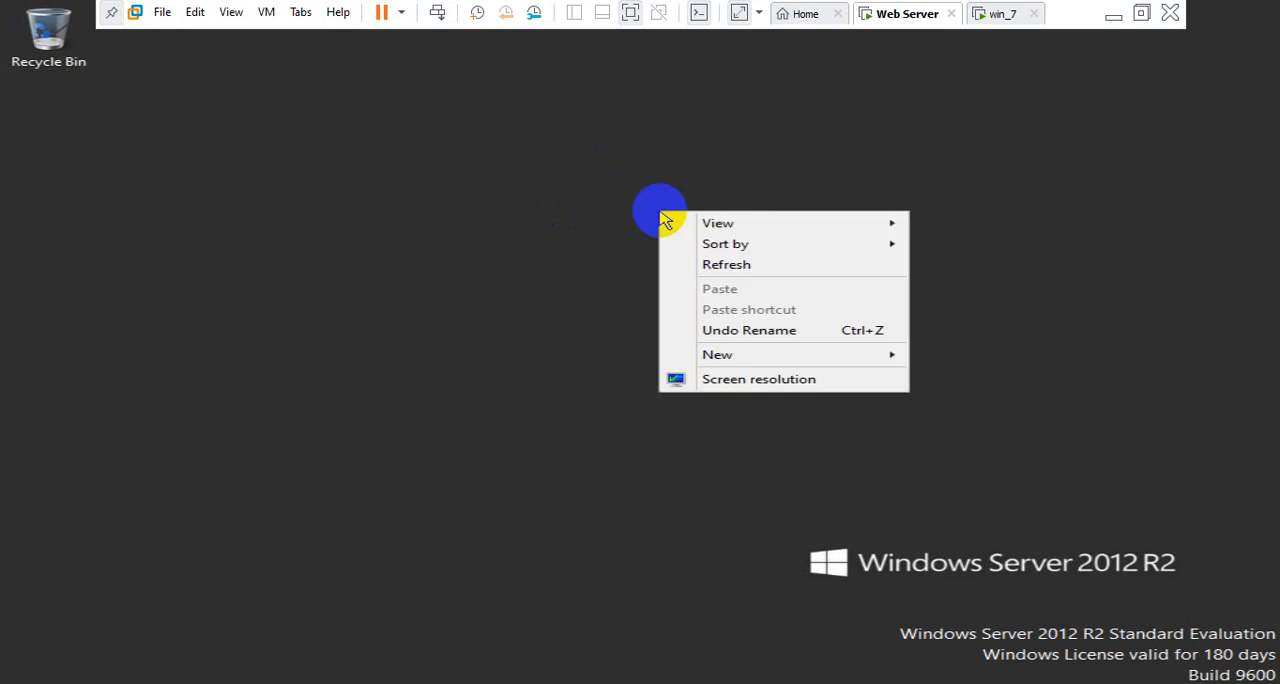
{"action": "left_click", "coordinate": [693, 266]}
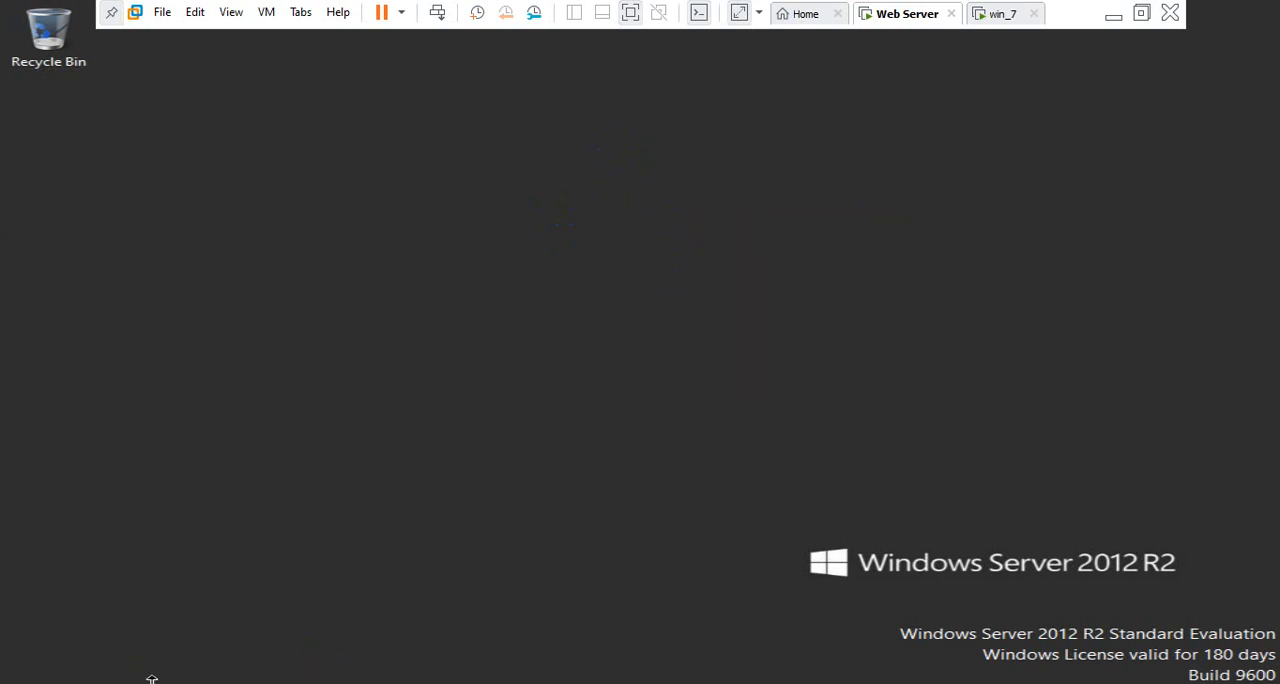
Return to Server Manager on the Web Server virtual machine and view the Local Server properties
{"action": "key", "text": "super+d"}
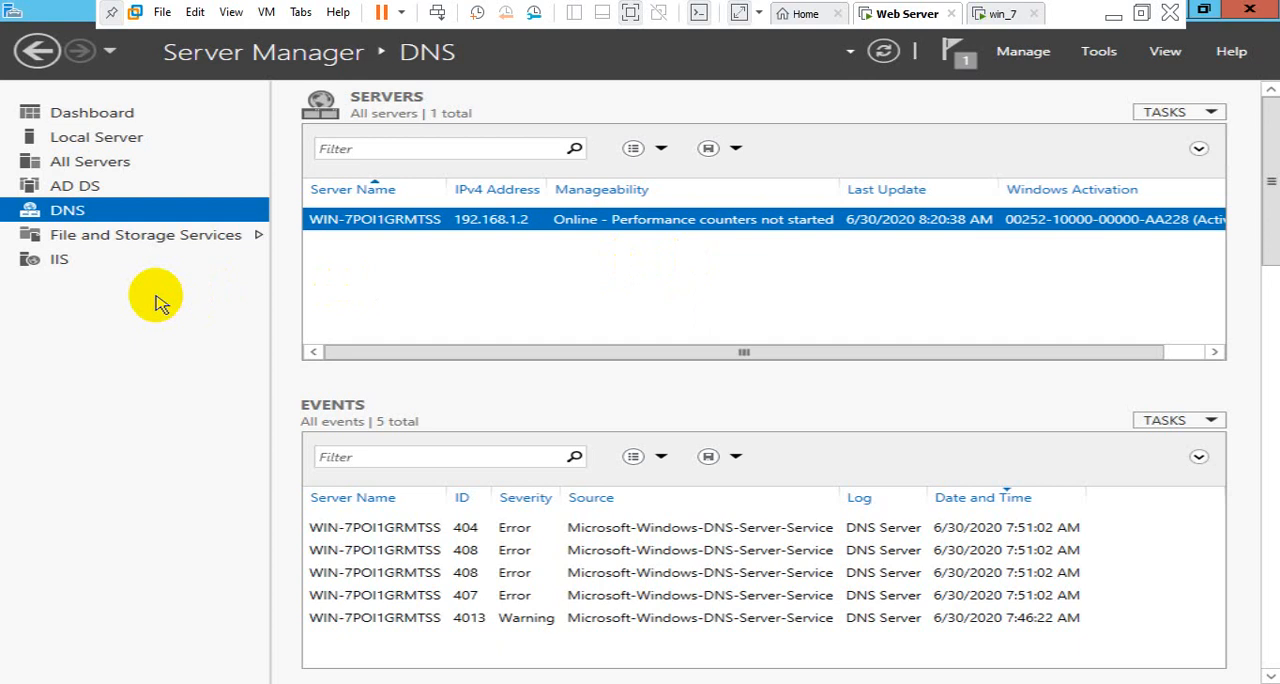
{"action": "left_click", "coordinate": [125, 143]}
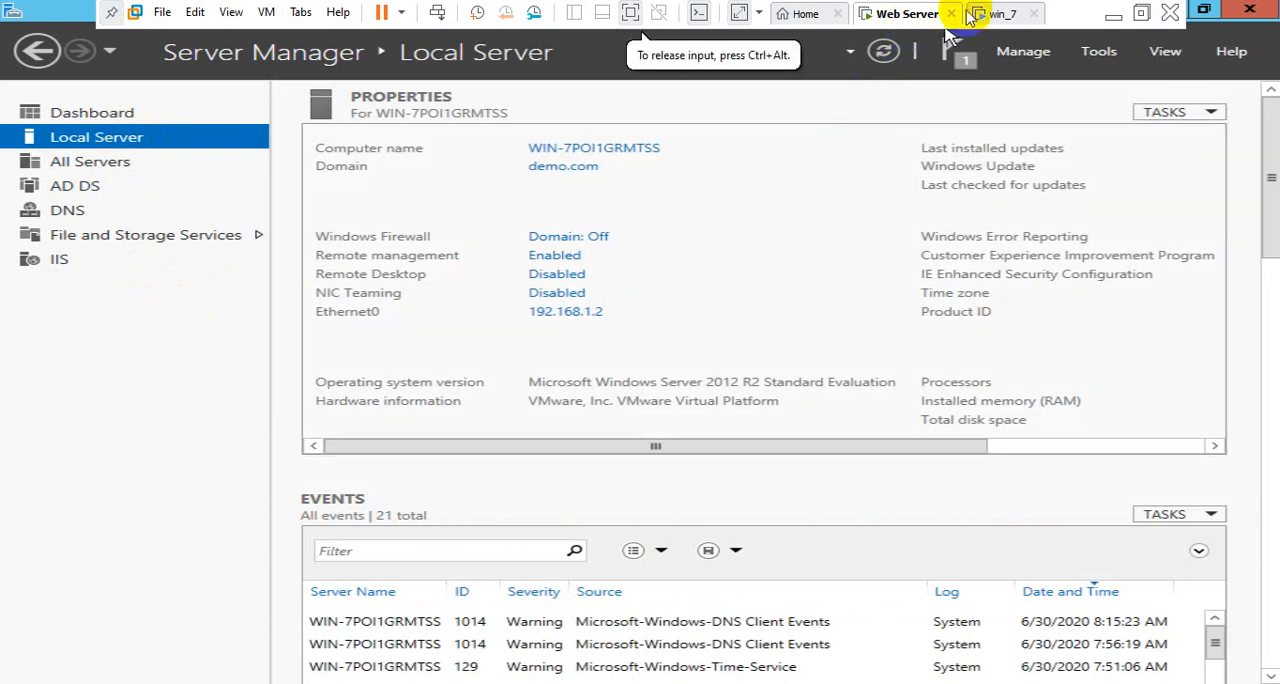
Switch to the win_7 virtual machine, show its desktop and refresh it
{"action": "left_click", "coordinate": [985, 13]}
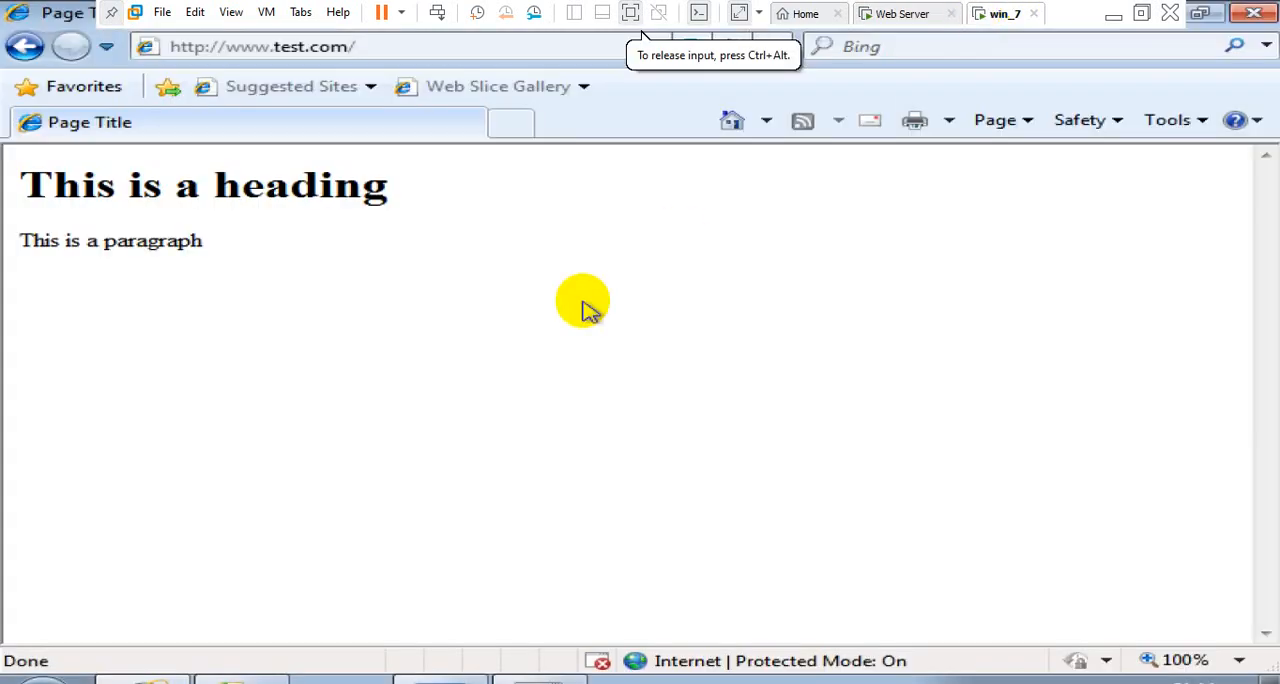
{"action": "key", "text": "super+d"}
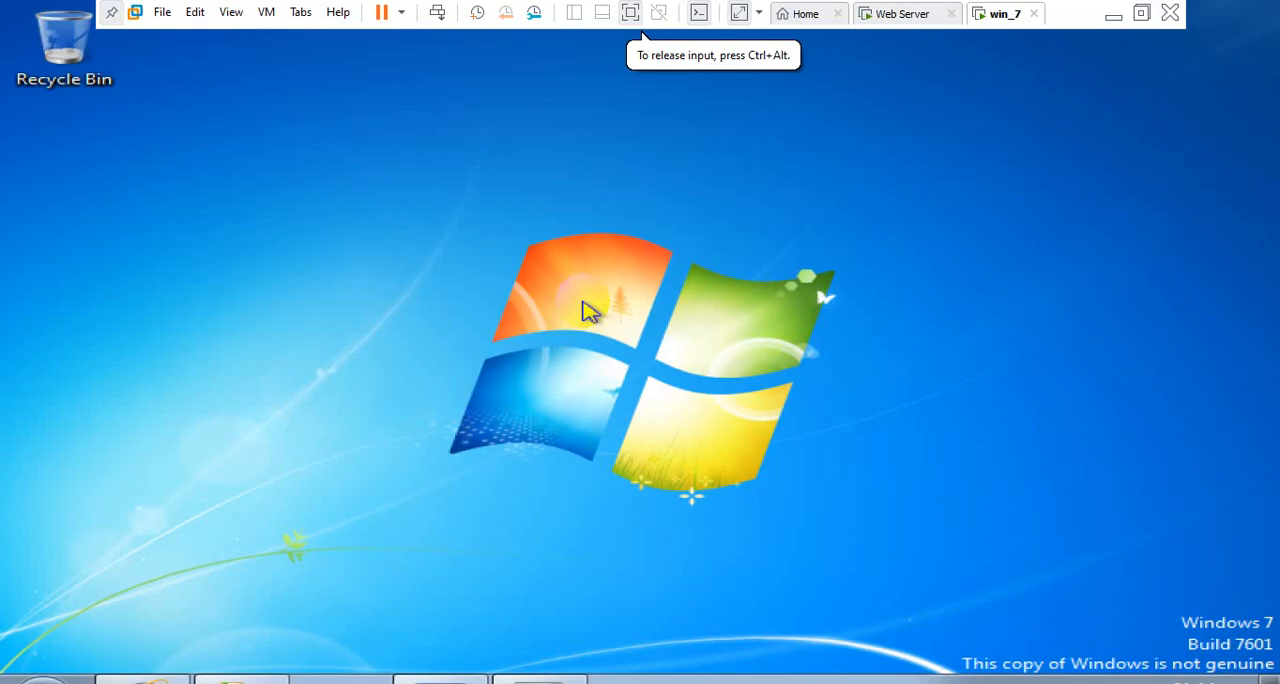
{"action": "right_click", "coordinate": [643, 185]}
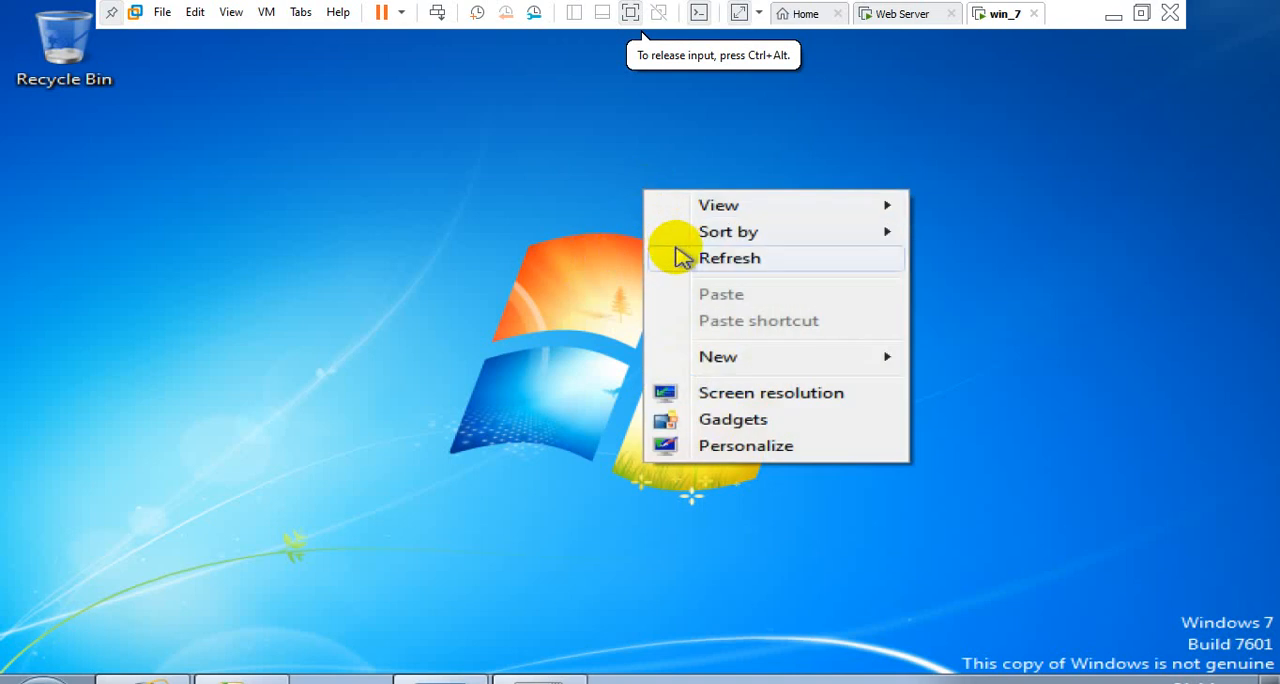
{"action": "left_click", "coordinate": [677, 255]}
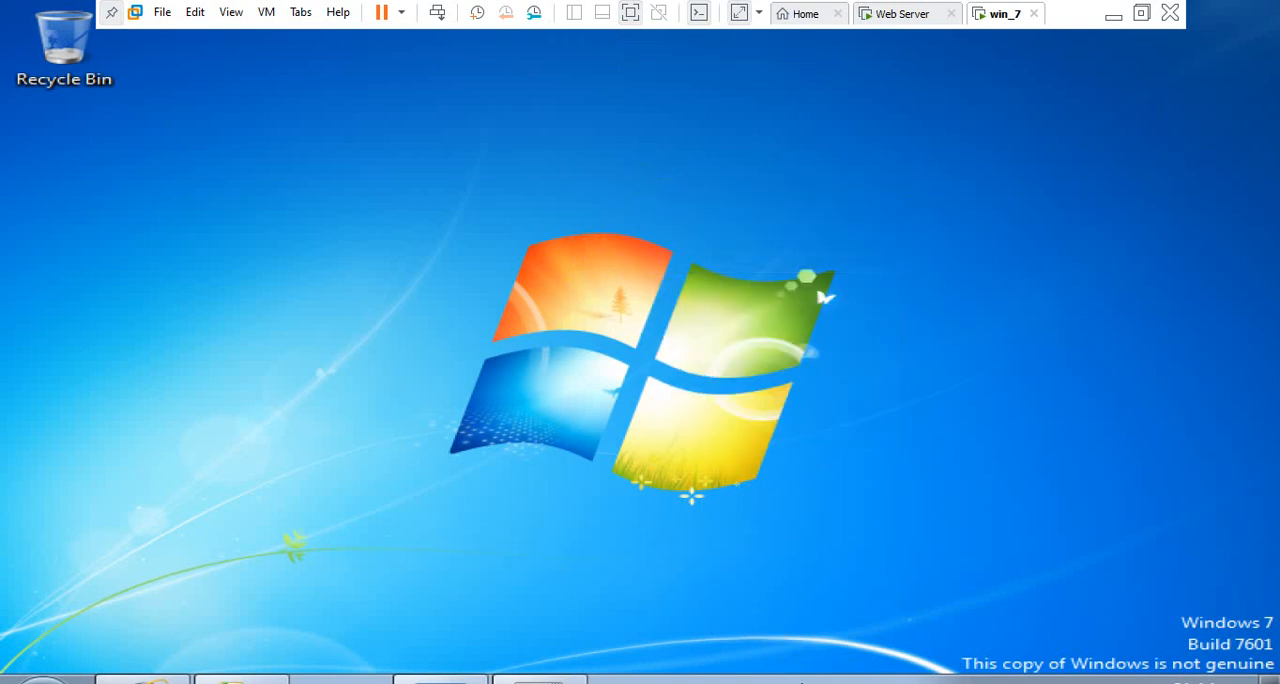